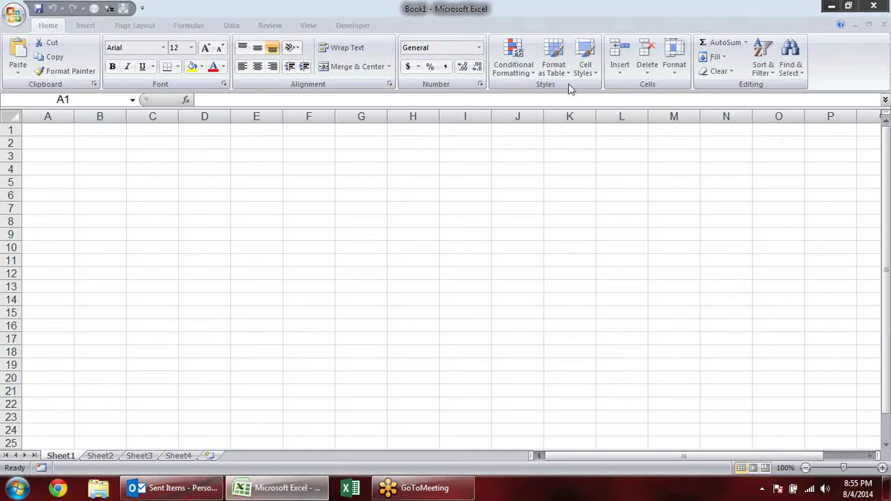
Browse the Insert features and the Financial and Logical function lists on the Formulas tab.
left_click(98, 25)
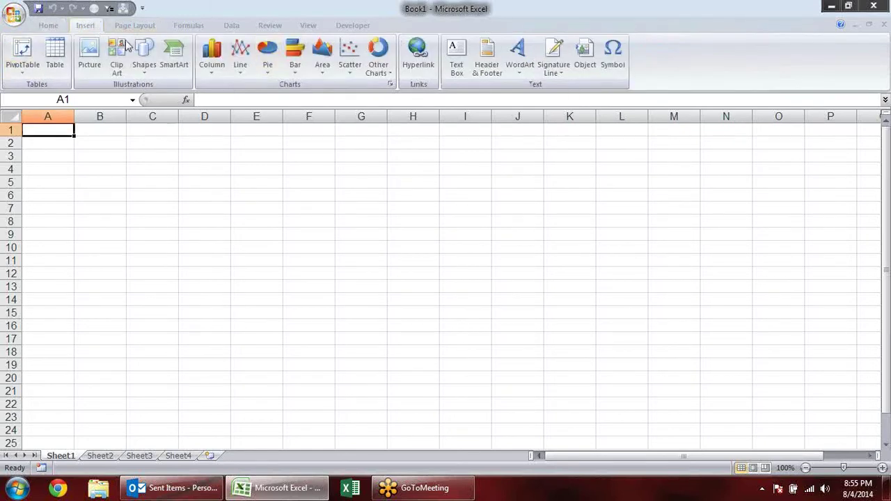
left_click(186, 25)
left_click(122, 56)
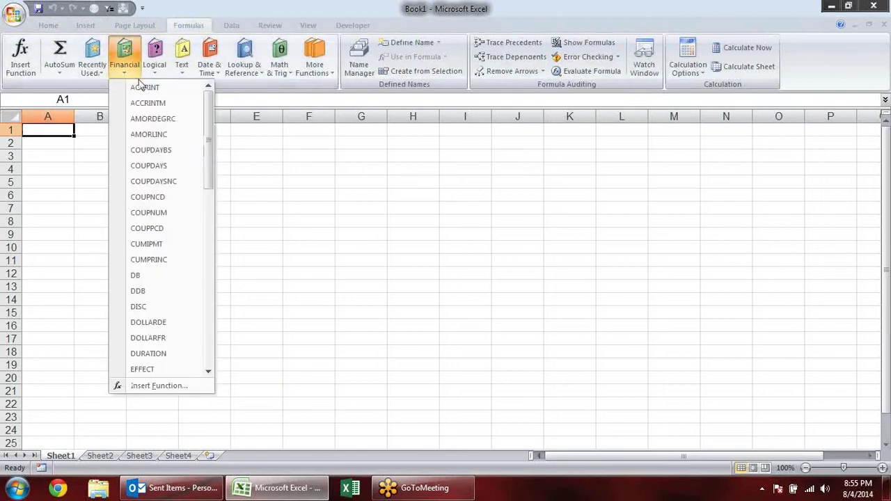
left_click(155, 56)
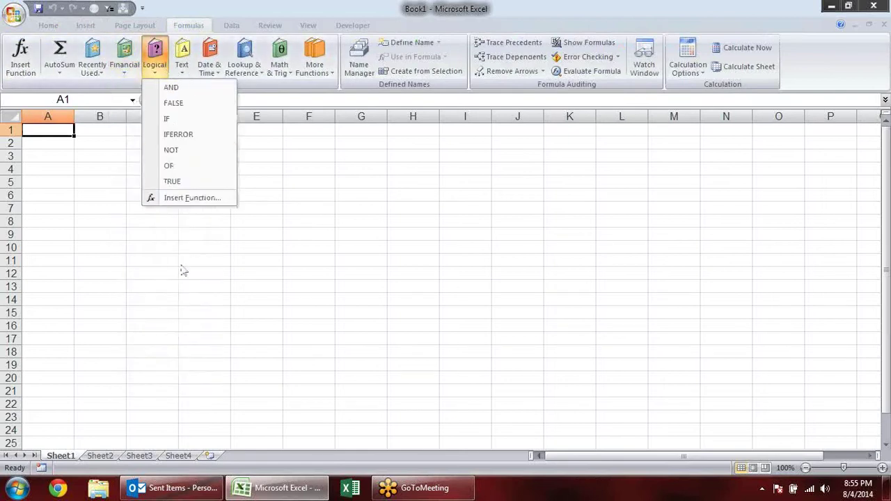
left_click(882, 28)
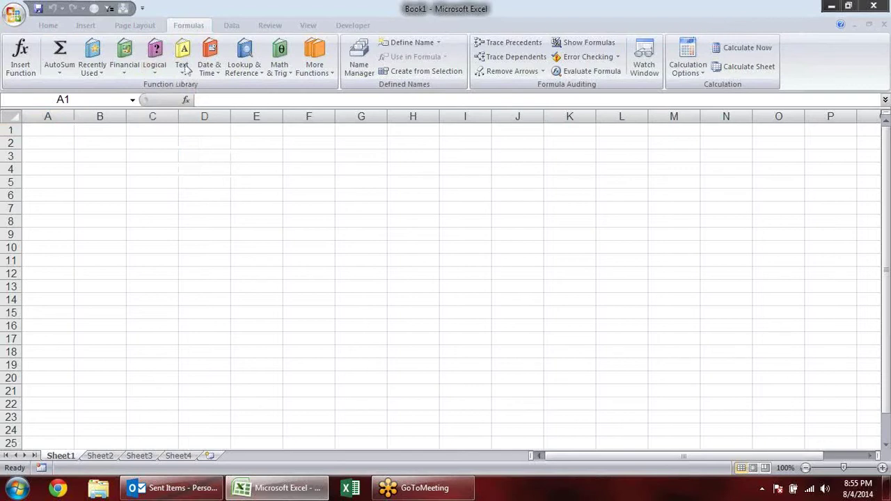
Review the Logical function list again, then select cell C2.
left_click(159, 69)
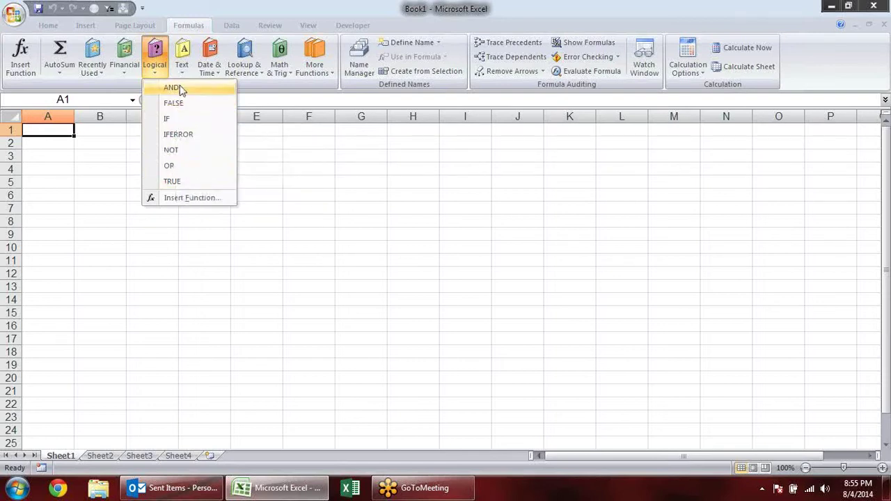
left_click(76, 144)
left_click(62, 141)
left_click(146, 142)
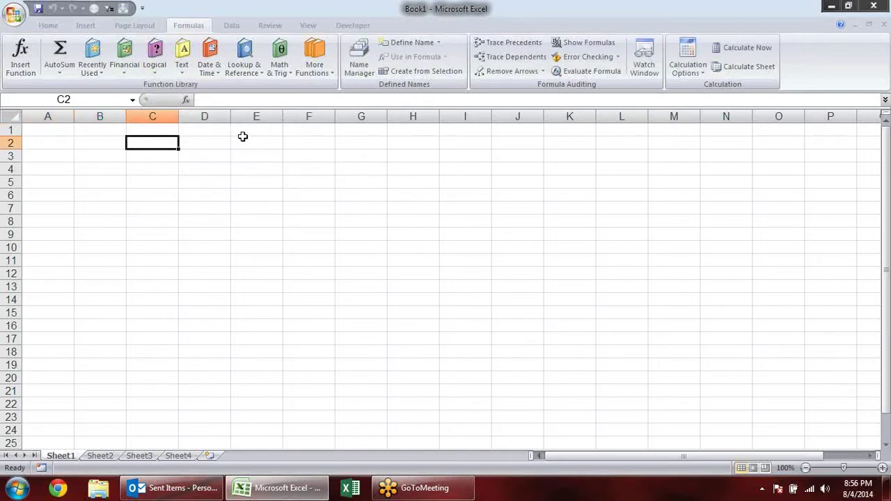
Enter the invalid formula =adfd in C2 and C3 and =NA() in C4.
type("=adfd")
key("Return")
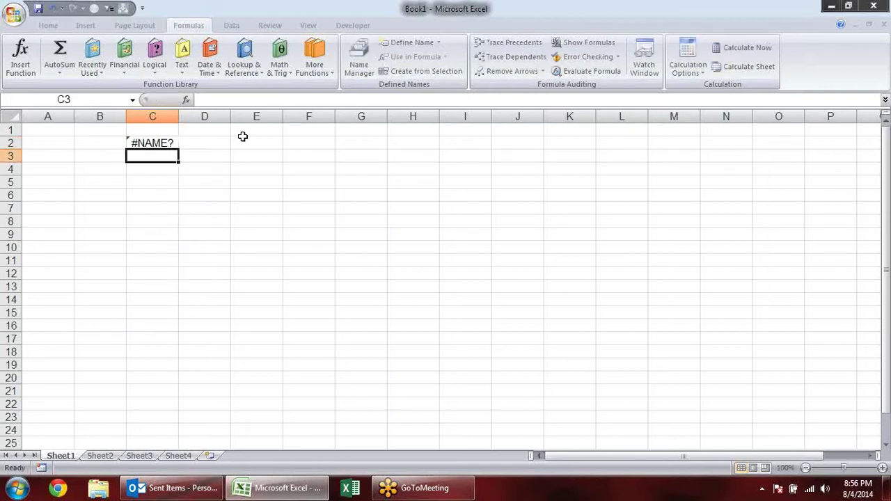
type("=")
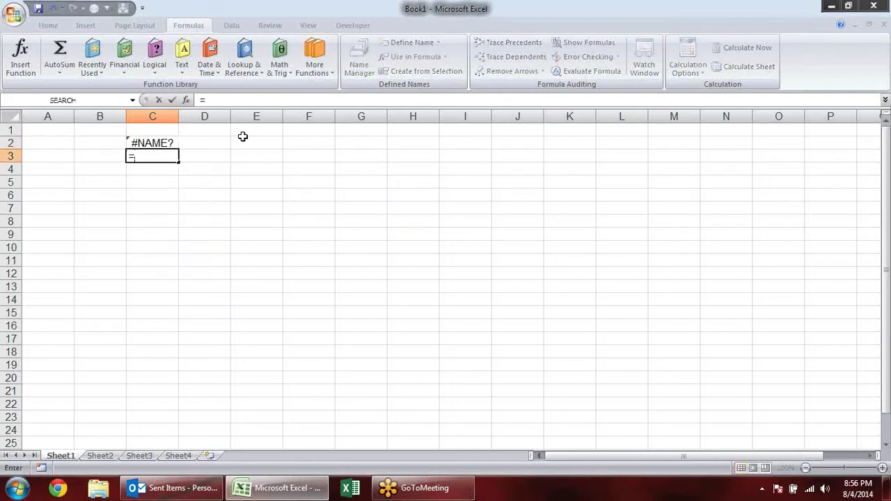
type("adfd")
key("Return")
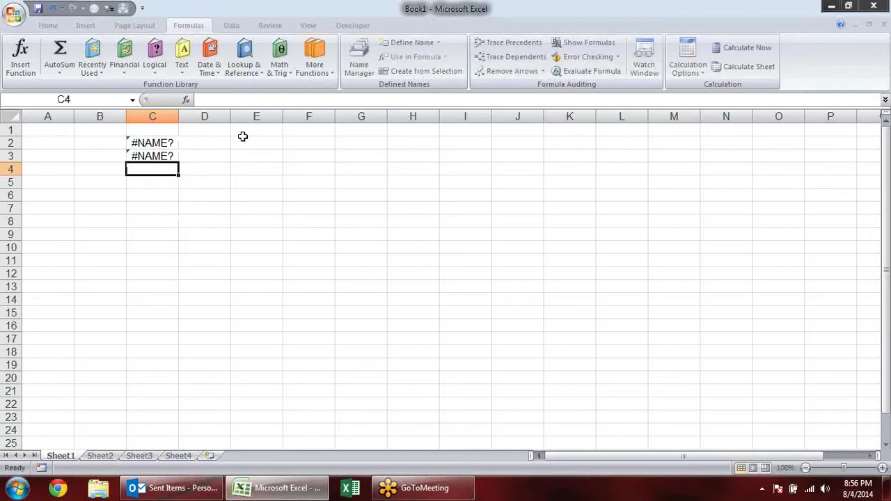
type("=na")
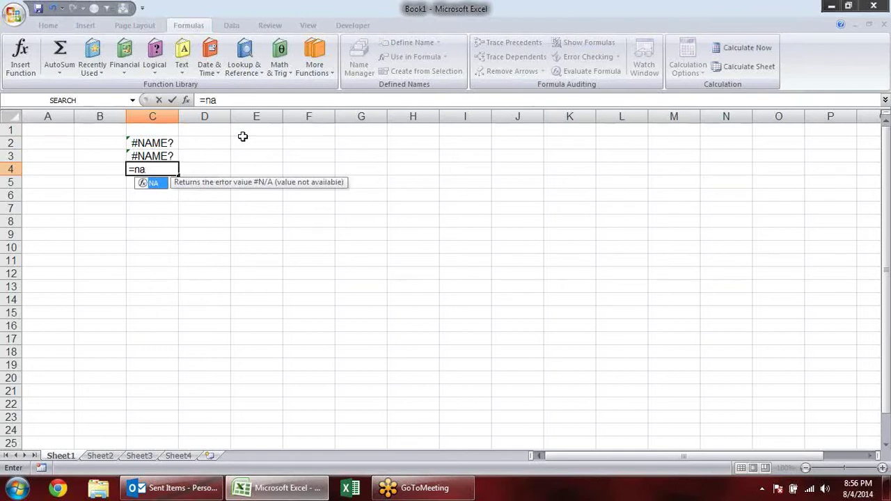
key("Tab")
key("Return")
Check the formulas behind the #NAME? and #N/A errors in column C.
left_click(167, 147)
left_click(174, 183)
left_click(170, 170)
left_click_drag(165, 143, 164, 179)
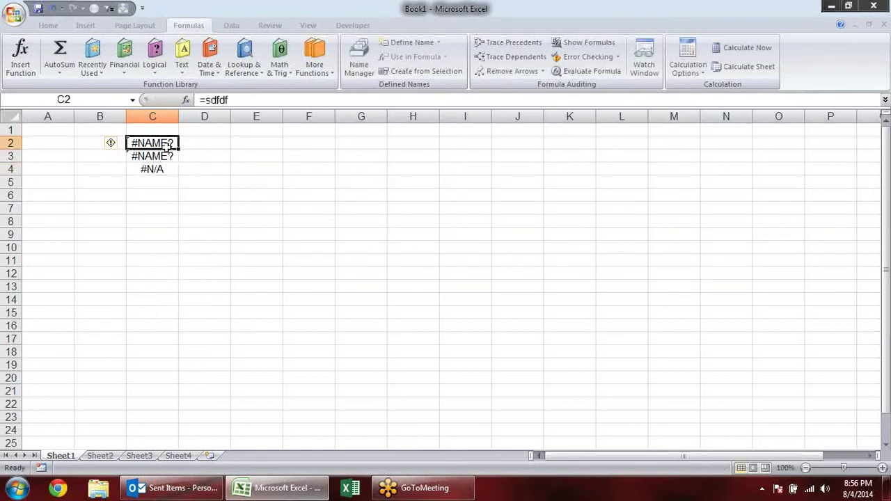
left_click(213, 223)
left_click(216, 191)
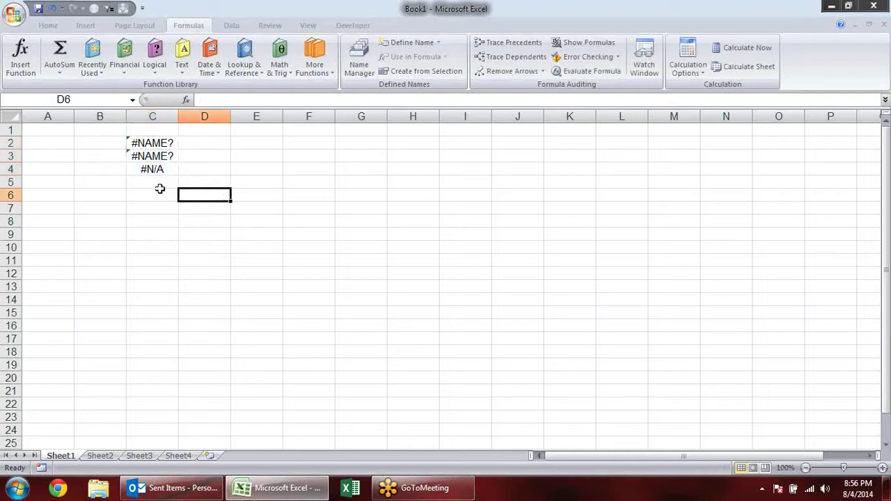
Enter 2 in A5 and 0 in B5.
left_click(54, 182)
type("2")
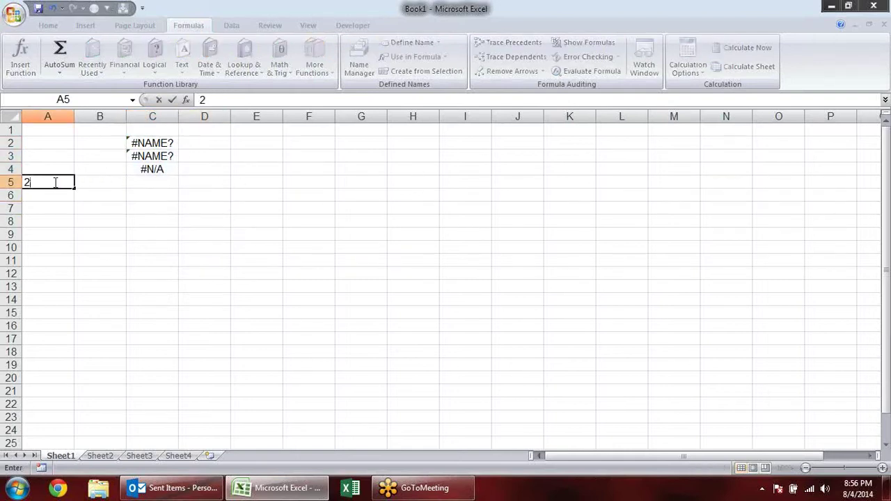
key("Tab")
type("0")
Enter =A5/B5 in C5, producing #DIV/0!
left_click(152, 208)
left_click(149, 184)
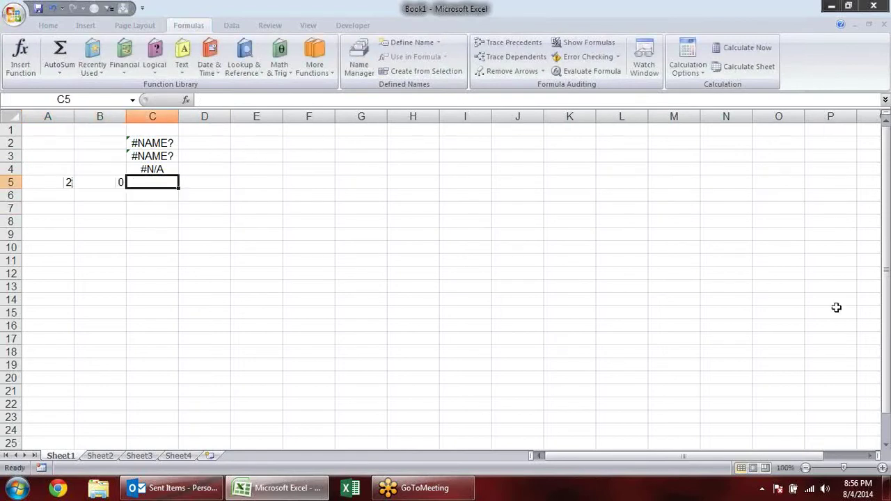
type("=")
key("Left")
key("Left")
type("/")
key("Left")
key("Return")
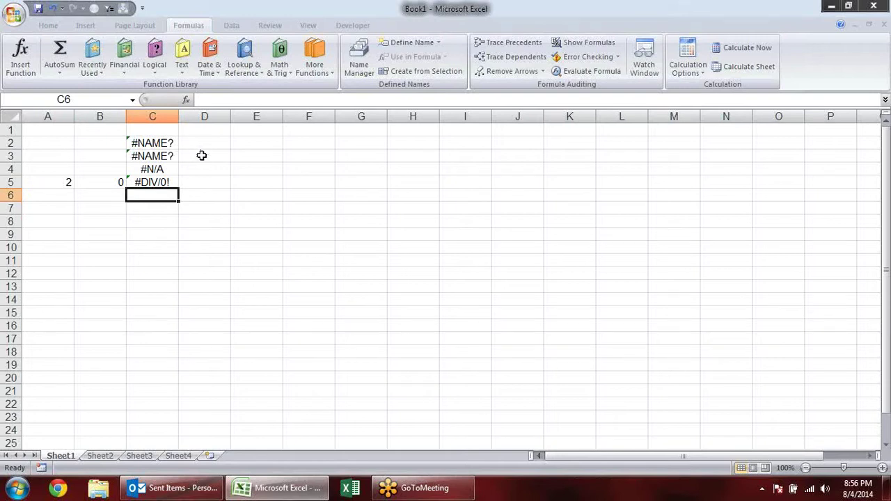
left_click(154, 179)
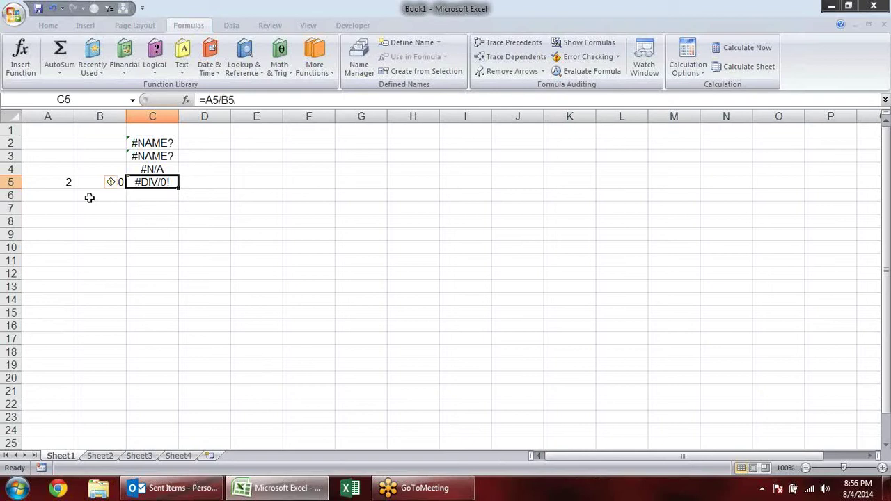
Fill the A5:B5 values and the C5 division formula down through row 13.
left_click(60, 183)
left_click(93, 182)
left_click(64, 182)
mouse_move(64, 182)
left_mouse_down()
mouse_move(115, 184)
mouse_move(116, 286)
left_mouse_up()
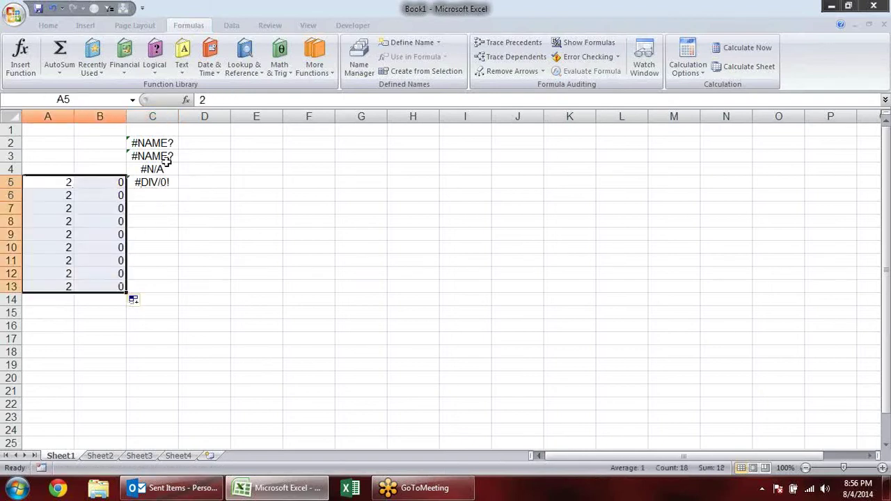
left_click(167, 182)
left_click_drag(179, 188, 160, 295)
left_click(300, 250)
Change the divisors to 2 in B7 and 3 in B8, giving 1 and 0.666667.
left_click(116, 208)
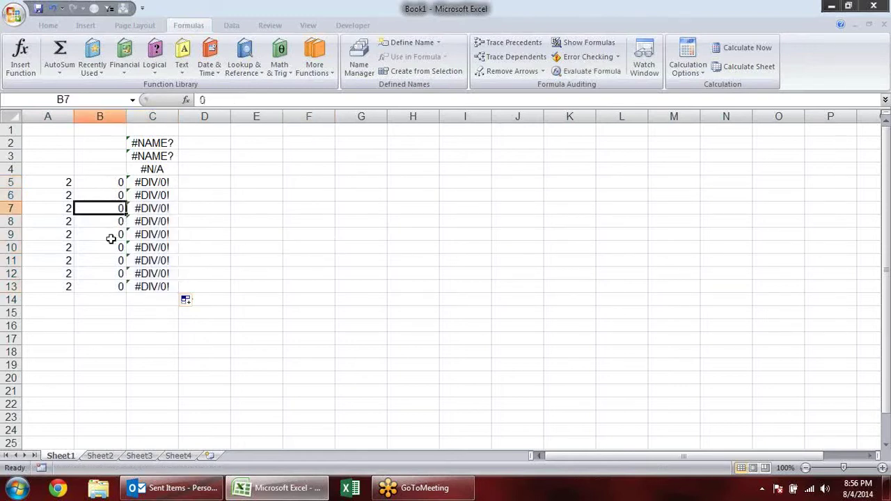
left_click(111, 238)
left_click(107, 272)
left_click(116, 209)
type("2")
key("Return")
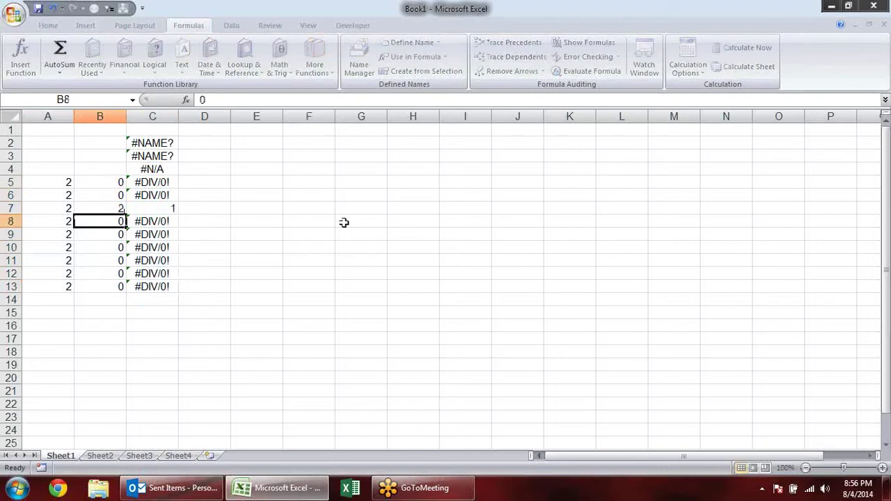
type("3")
key("Return")
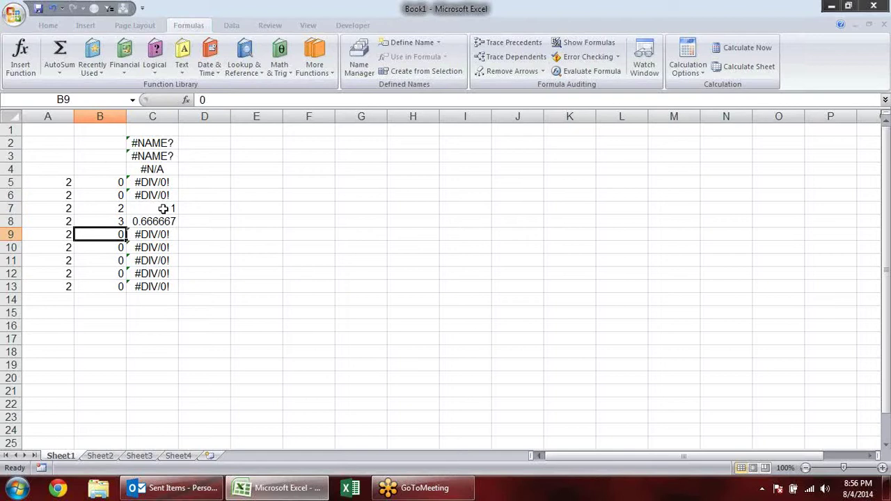
left_click_drag(167, 178, 174, 125)
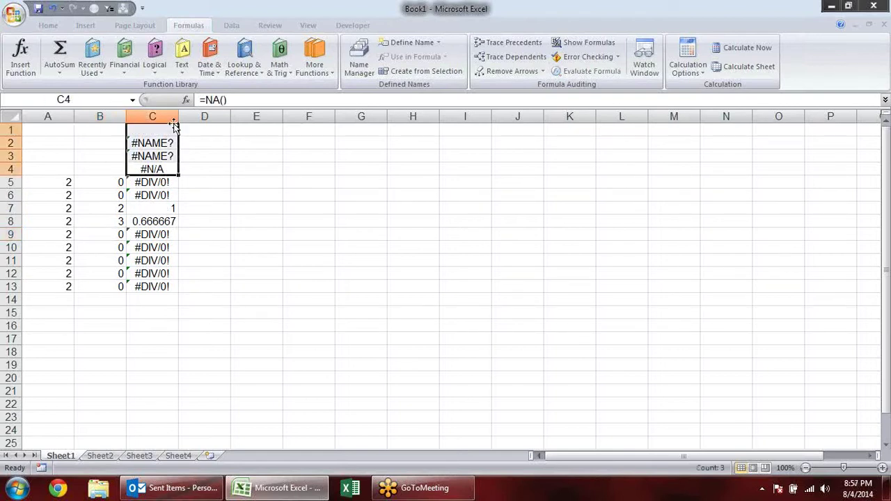
Delete the C1:C4 error examples and rewrite C5 as =IFERROR(A5/B5,"").
key("Delete")
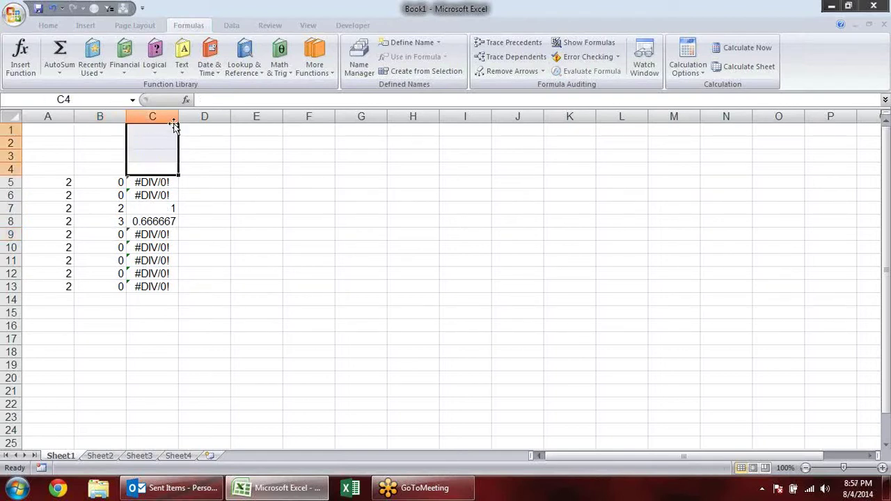
left_click(232, 248)
double_click(160, 182)
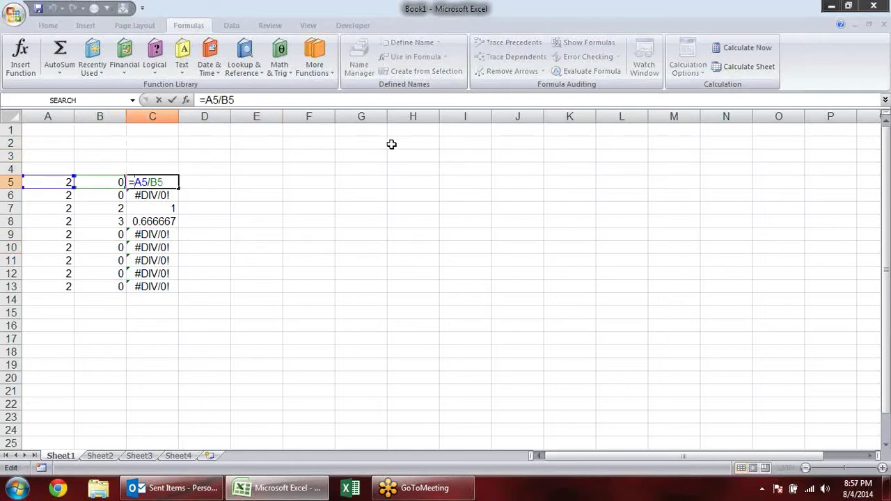
type("if")
key("Down")
key("Tab")
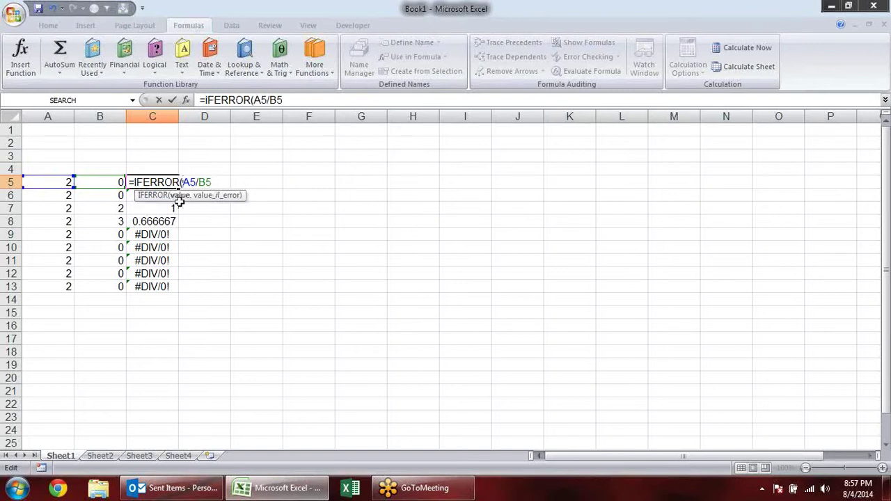
left_click(180, 197)
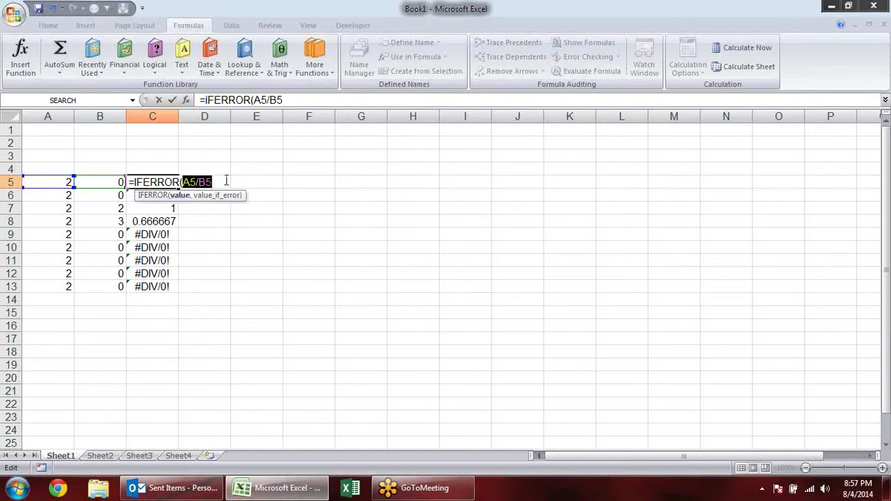
left_click(226, 180)
type(",")
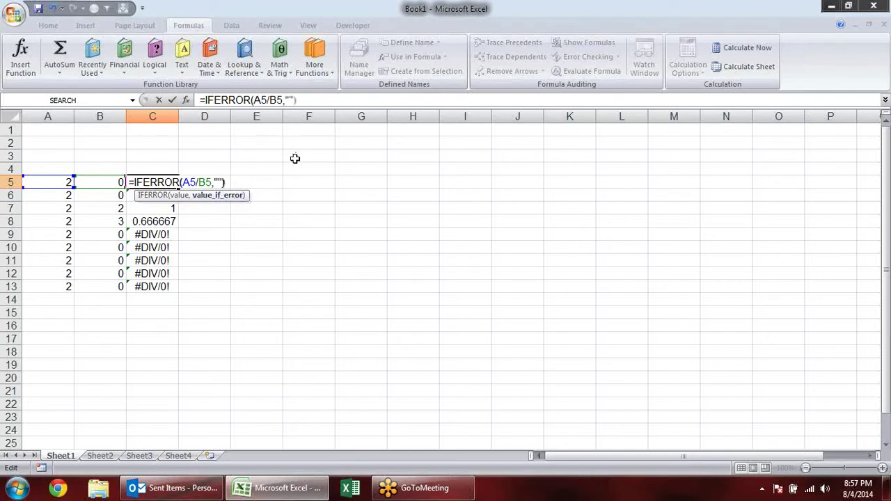
key("Return")
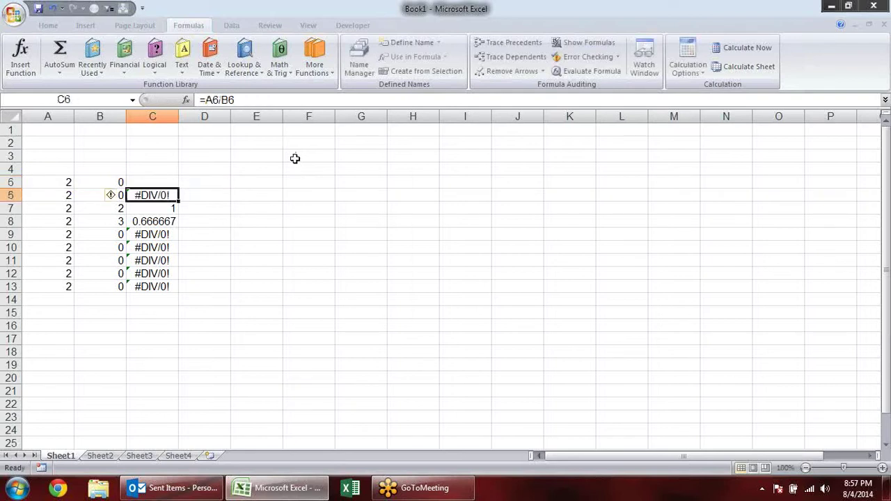
Copy the IFERROR formula from C5 down to C13.
left_click(174, 183)
left_click_drag(178, 189, 182, 287)
left_click(186, 301)
left_click(233, 218)
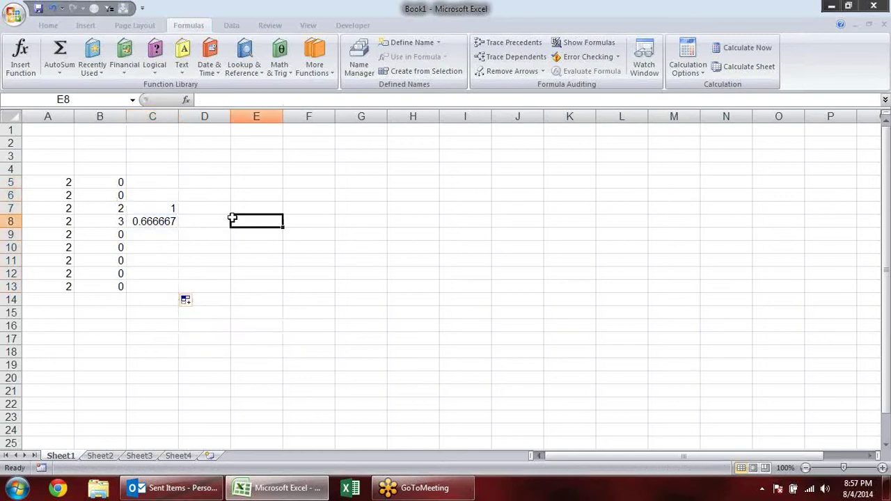
left_click(149, 197)
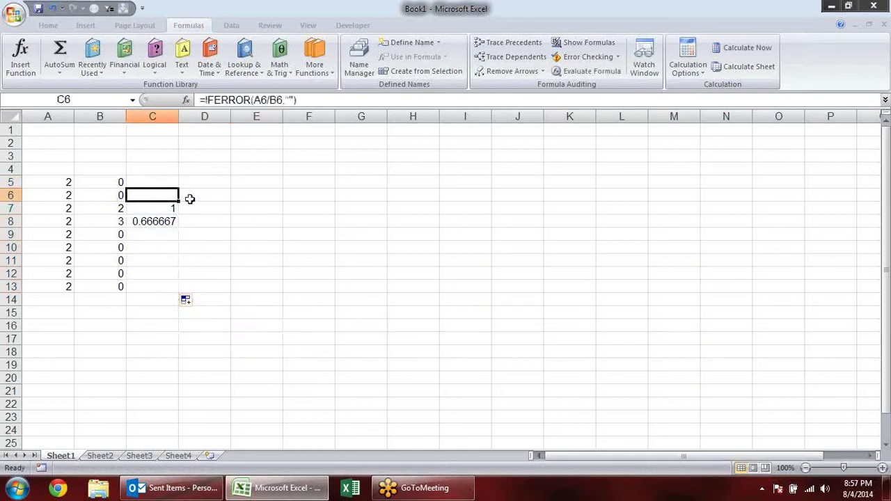
Enter new divisors: 4 in B5, 21 in B6 and 20 in B9.
left_click(110, 183)
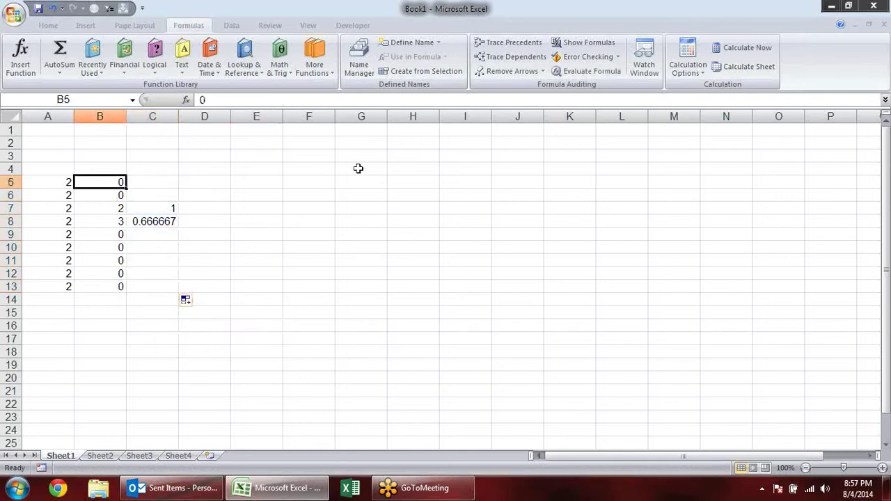
type("4")
key("Return")
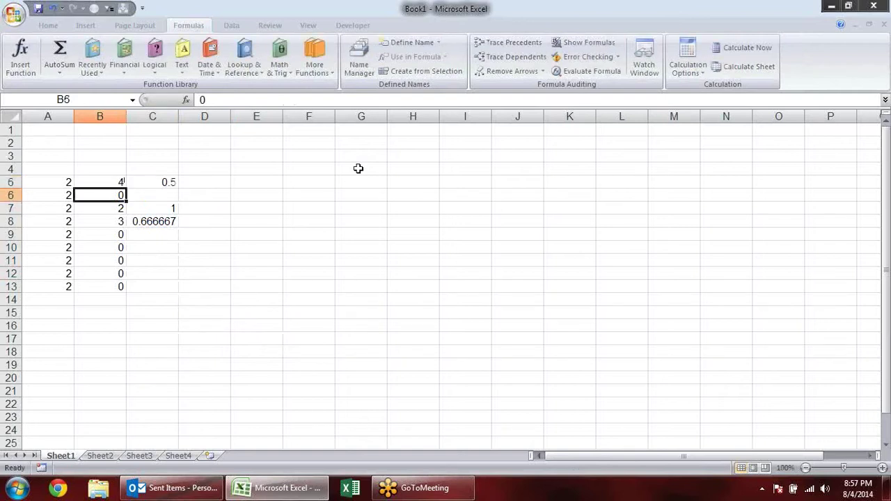
type("21")
key("Return")
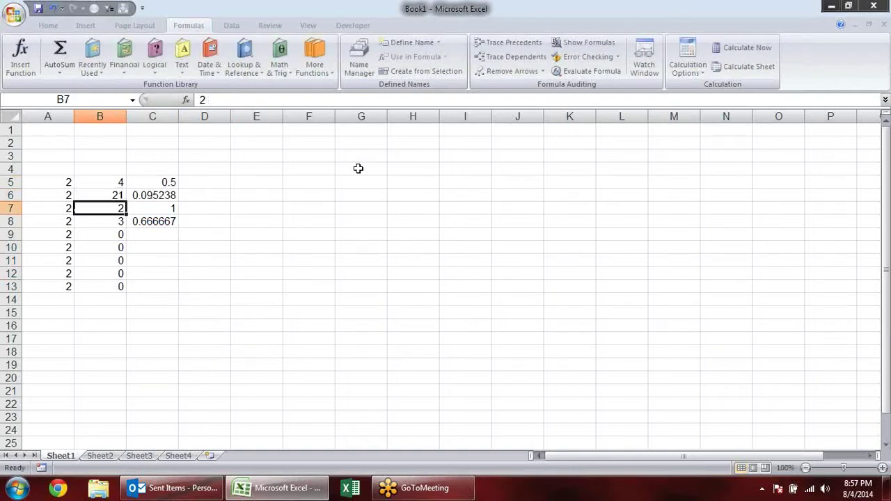
key("Return")
key("Return")
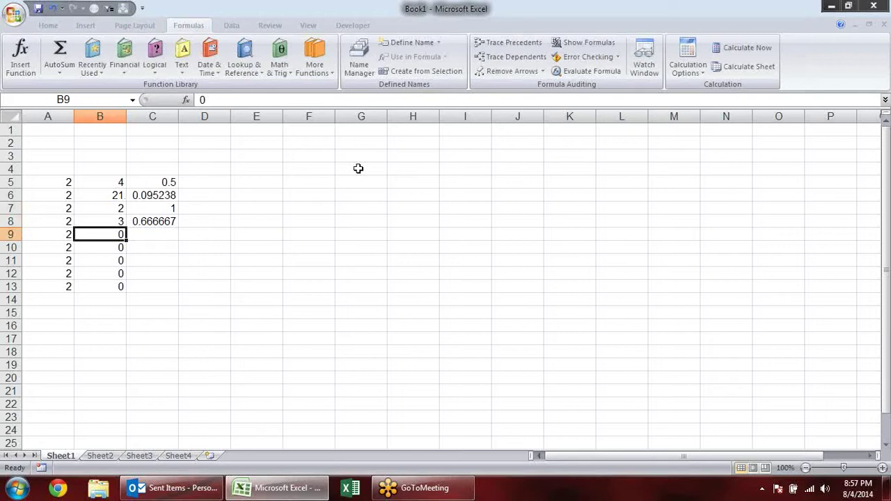
type("20")
key("Return")
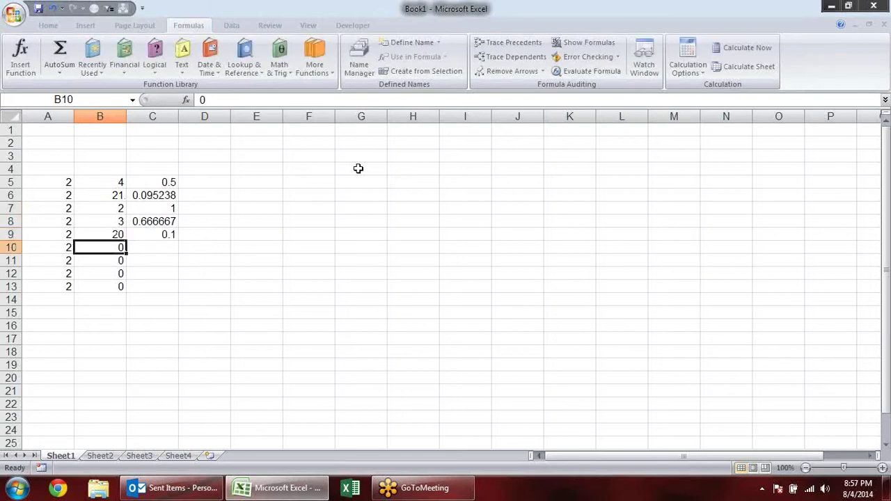
Review the IFERROR formulas in C10, C12 and C13.
left_click_drag(56, 169, 299, 338)
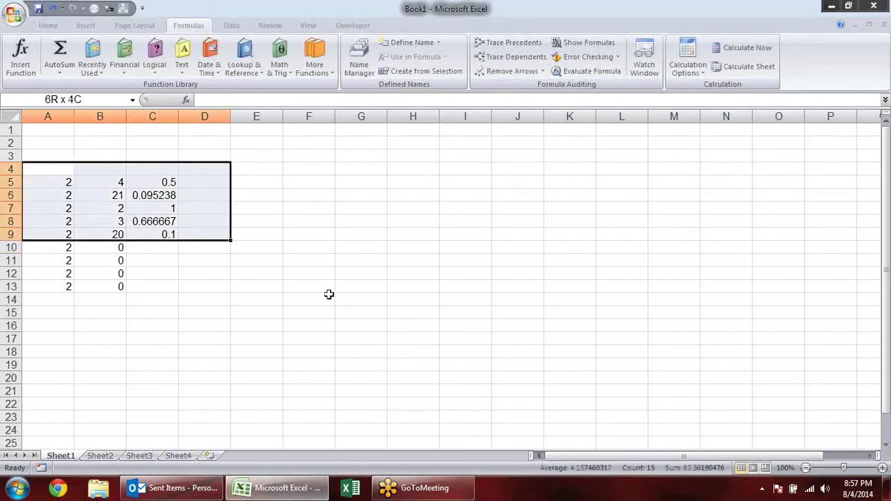
left_click(299, 338)
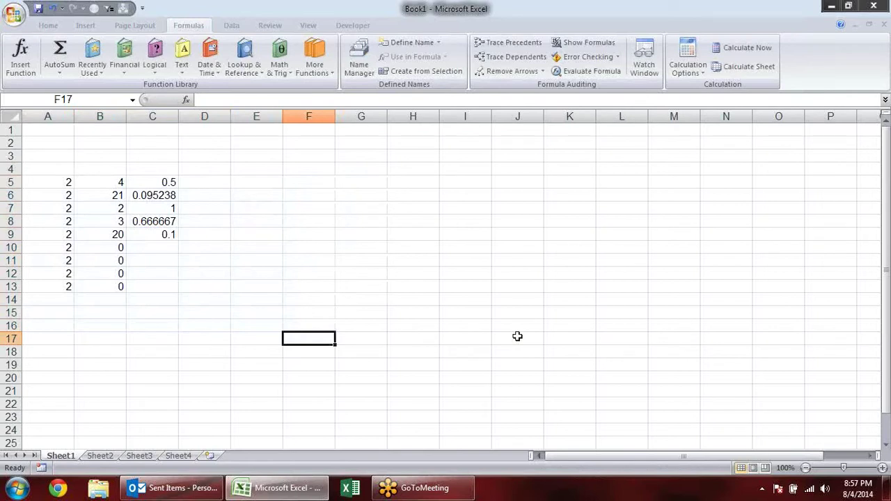
left_click(39, 171)
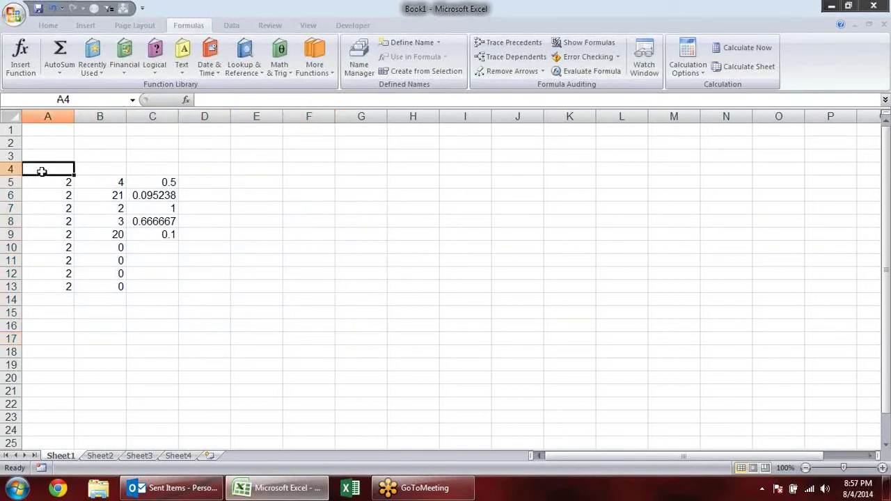
left_click(161, 251)
left_click(170, 273)
left_click(160, 287)
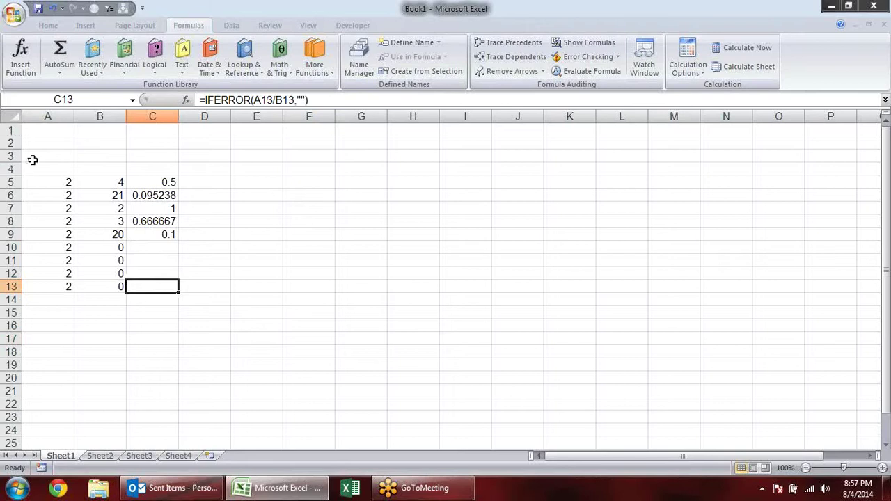
Delete everything in the range A3:D15.
left_click_drag(33, 161, 230, 317)
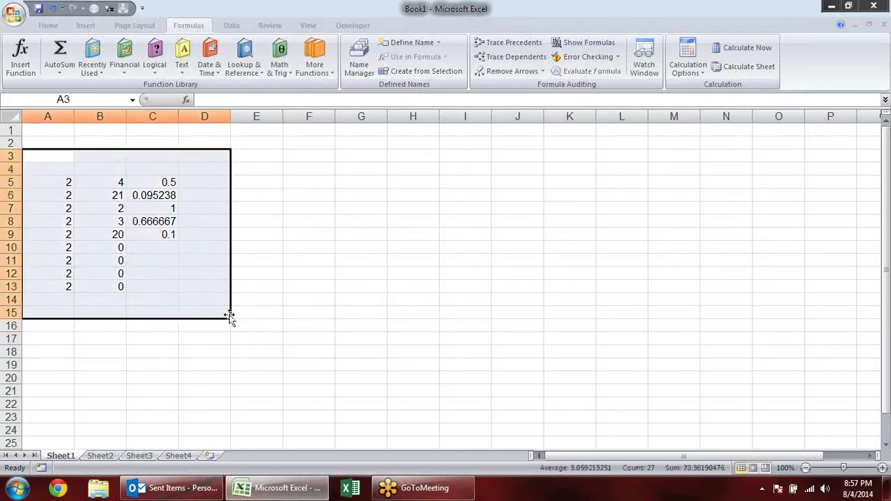
key("Delete")
left_click(240, 224)
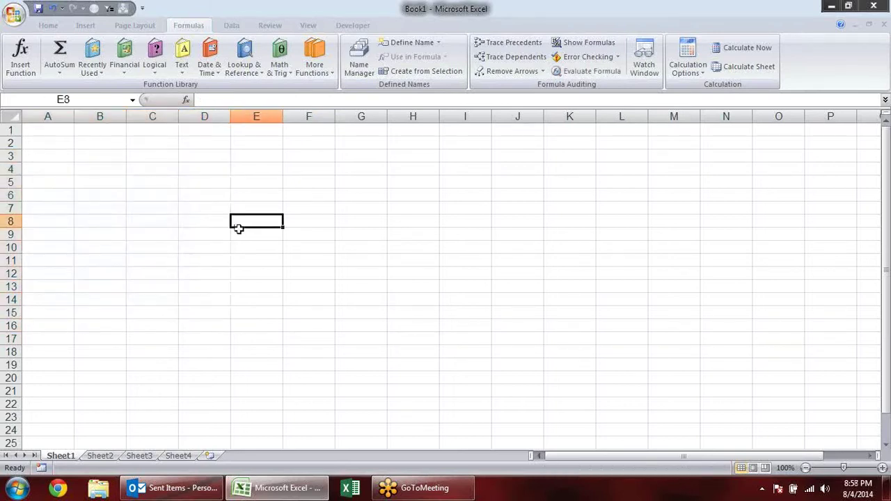
left_click(33, 157)
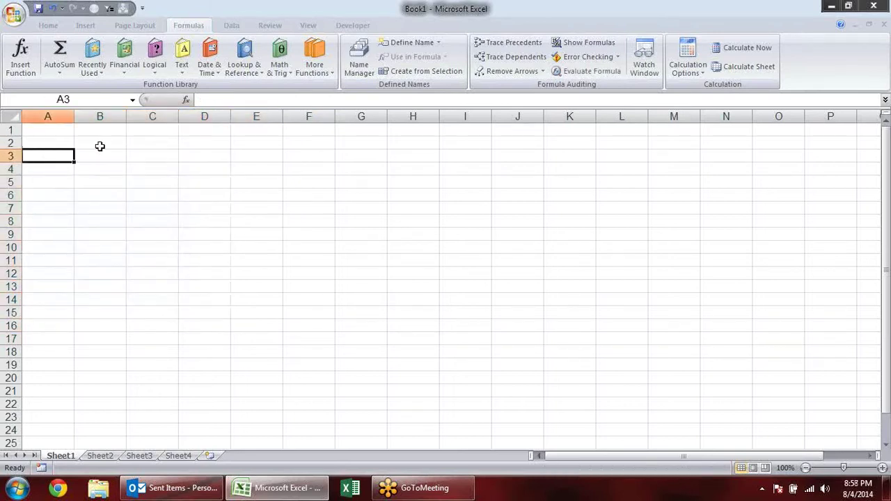
left_click(59, 72)
left_click(202, 217)
left_click(154, 68)
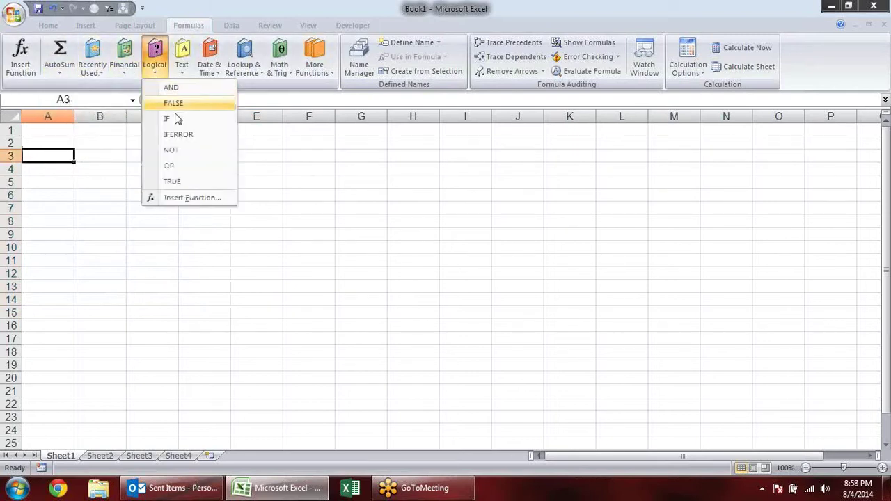
left_click(89, 217)
left_click(92, 157)
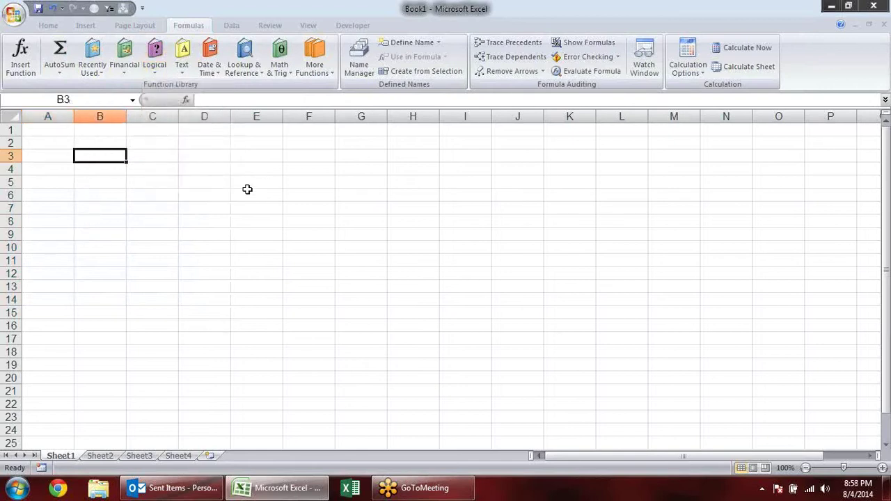
type("true")
Enter TRUE in B3 and FALSE in B4.
key("Return")
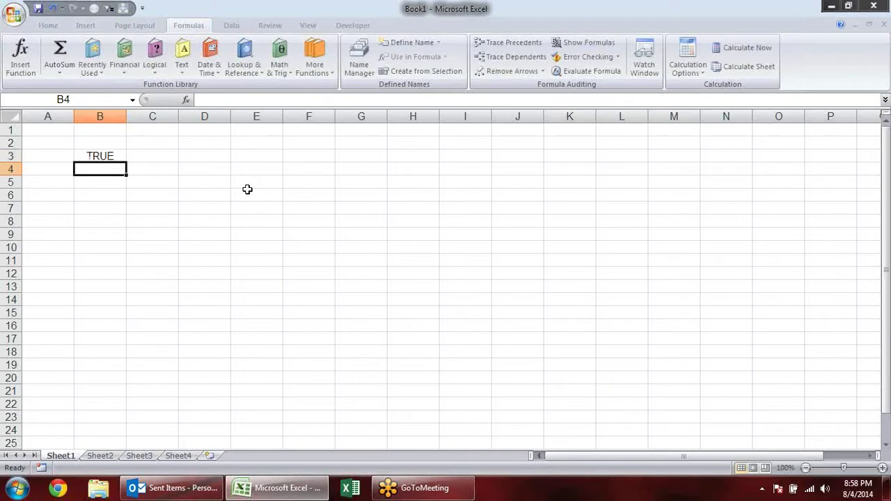
type("False")
key("Return")
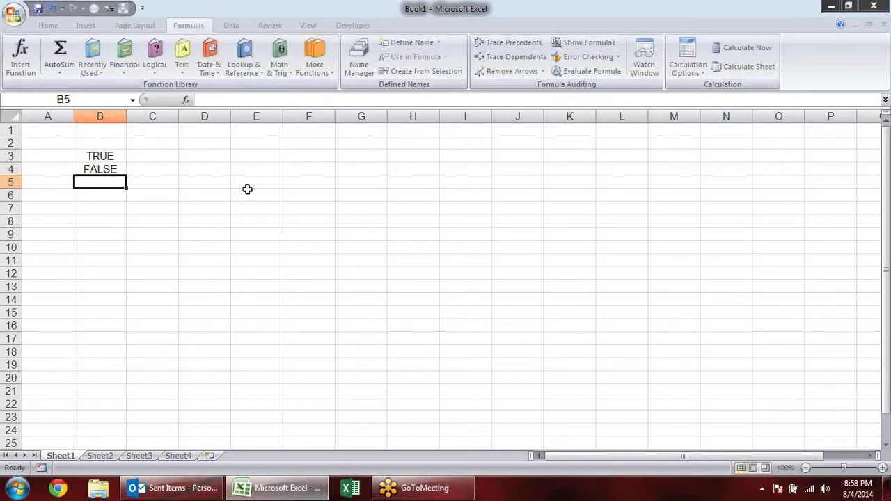
Enter =NOT(B3) in C3 and =NOT(B4) in C4.
left_click(156, 154)
type("=")
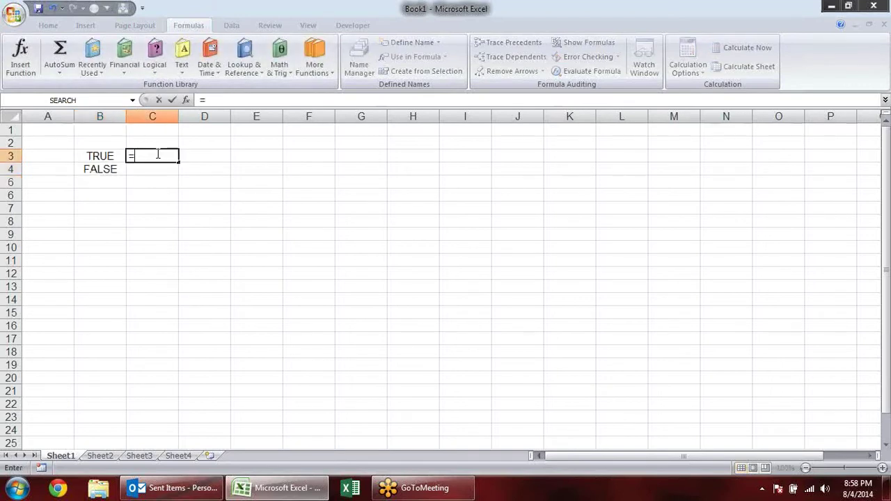
type("no")
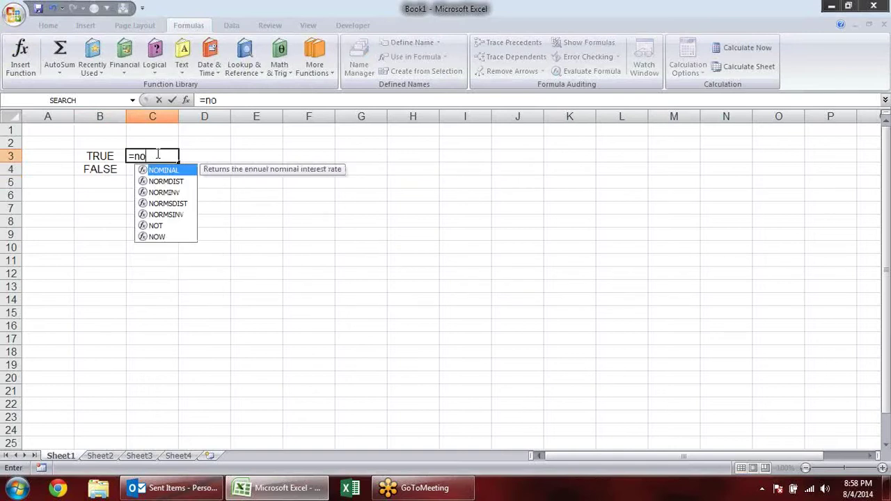
type("t")
key("Tab")
key("Left")
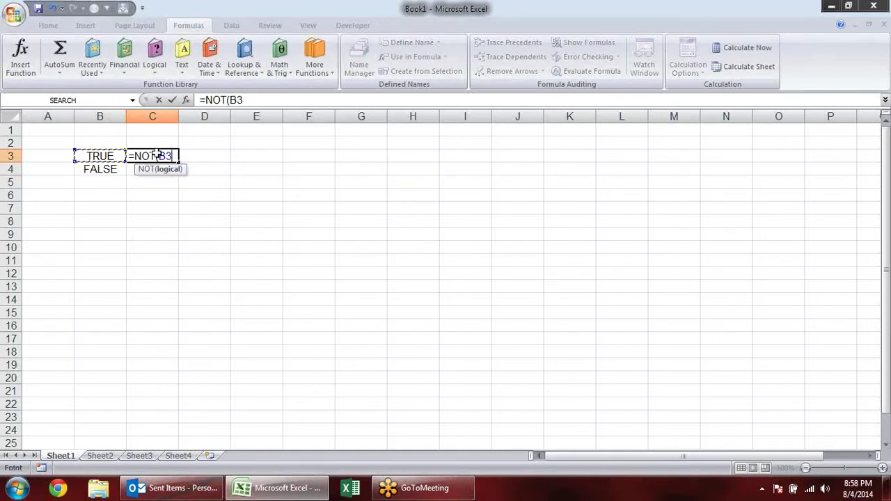
key("Return")
type("=")
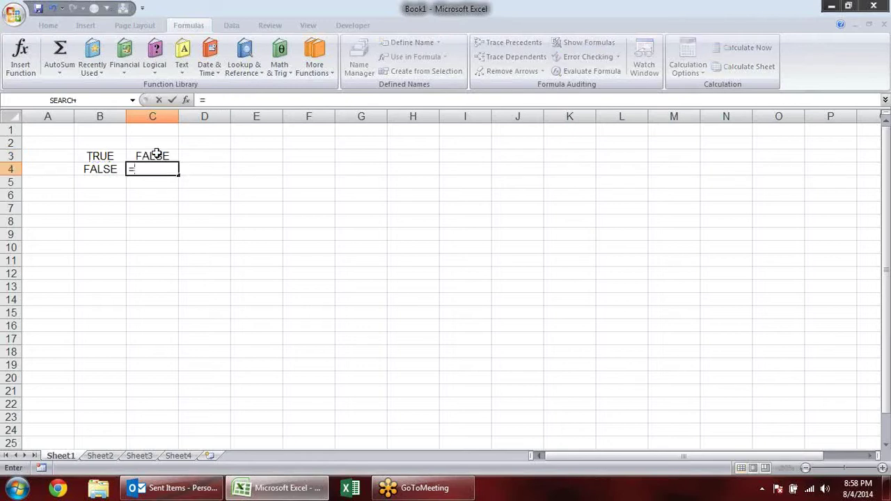
type("not")
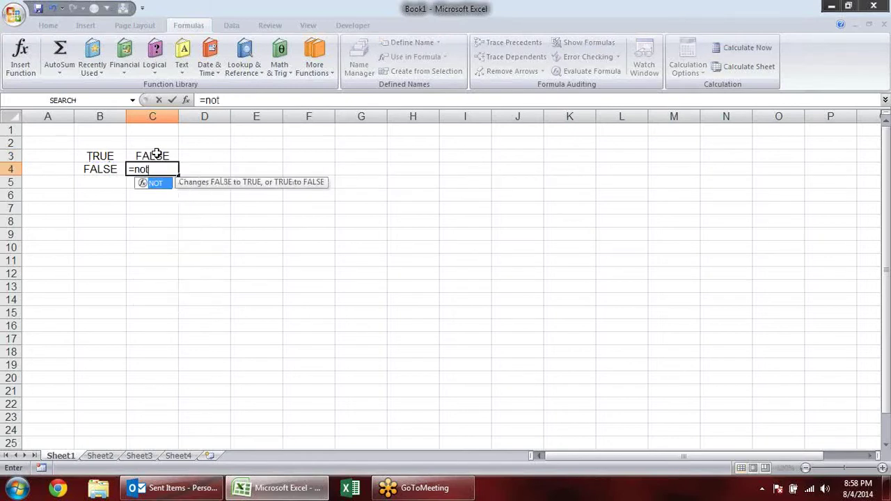
key("Tab")
key("Left")
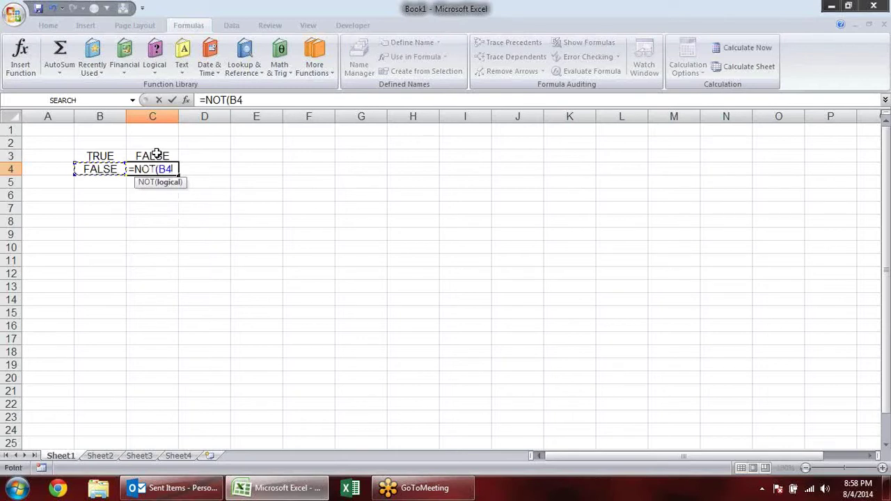
key("Return")
Review the =NOT(B3) formula in C3 and keep it unchanged.
left_click(157, 154)
double_click(156, 154)
left_click(173, 169)
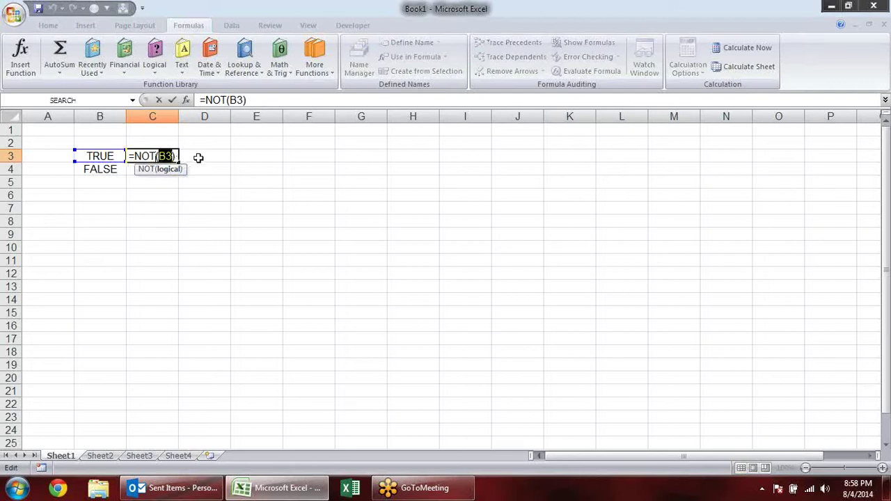
key("ctrl+Return")
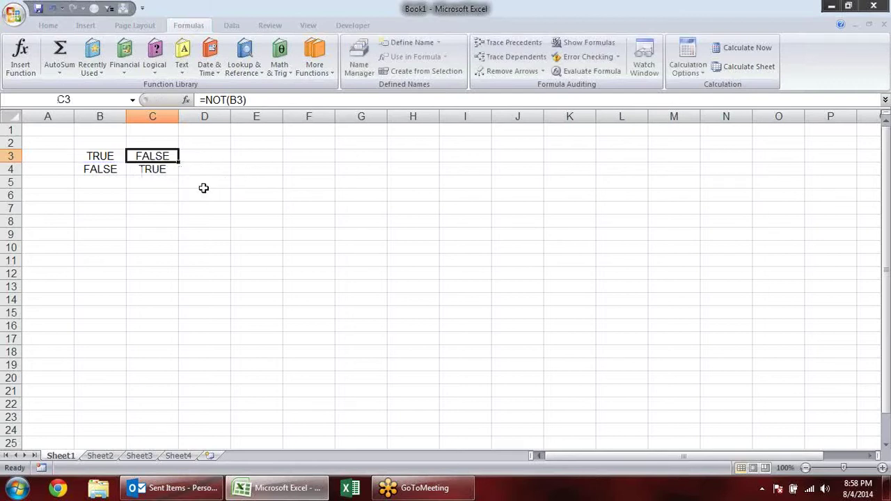
left_click(213, 184)
Enter 20 in D5 and 10 in E5.
type("20")
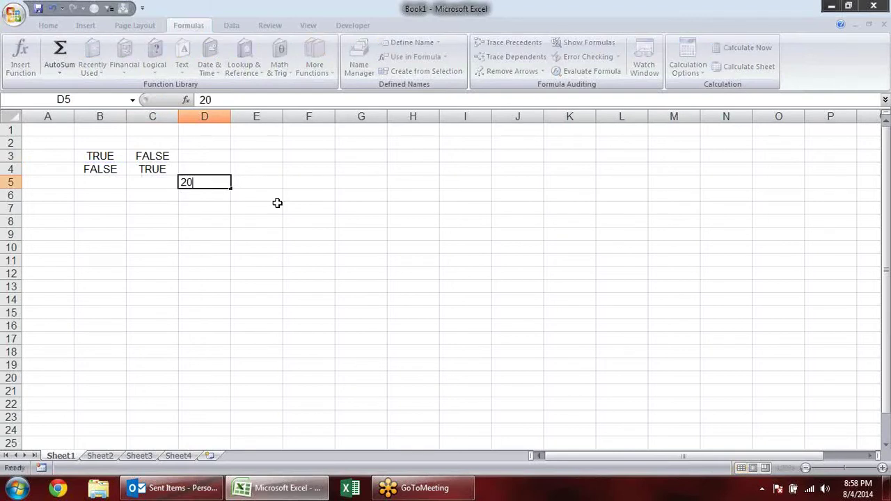
key("Tab")
type("10")
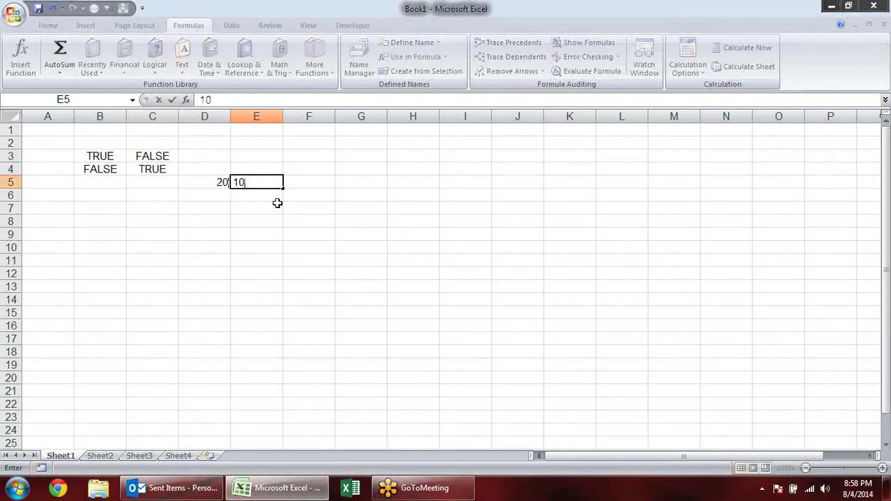
key("Return")
key("Up")
key("Tab")
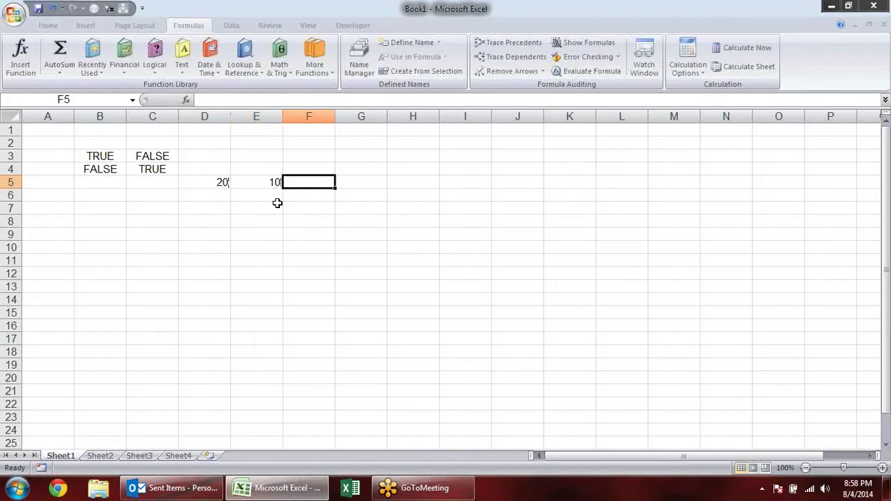
Add a formula in F5 comparing D5 with E5, returning FALSE.
type("=")
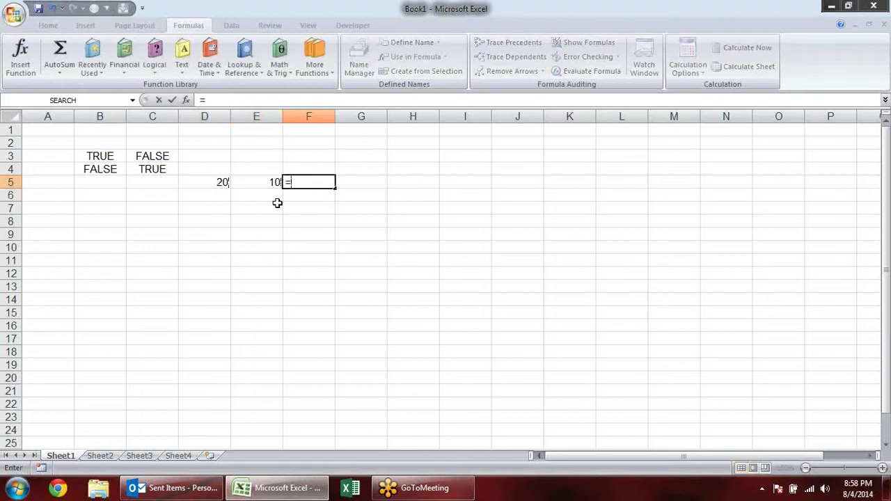
key("Left")
key("Left")
type("=")
key("Left")
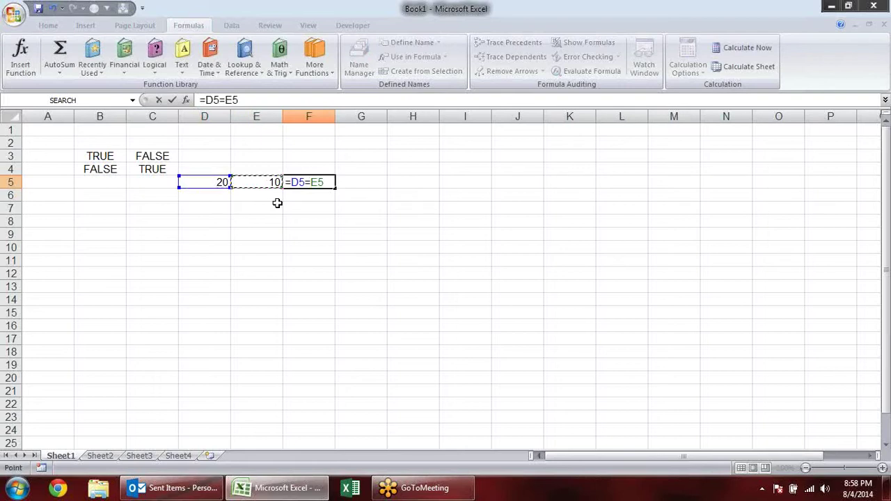
key("Return")
Enter =NOT(D5=10) in F6 and review it, showing TRUE.
type("=")
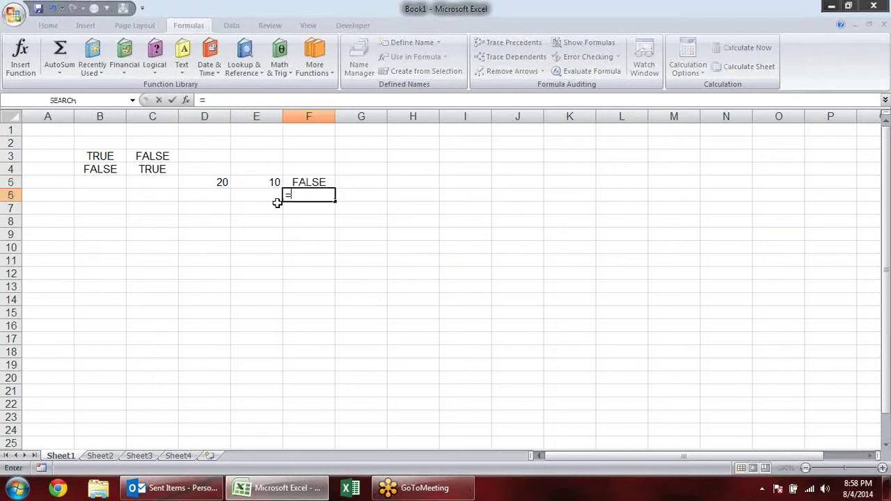
type("not")
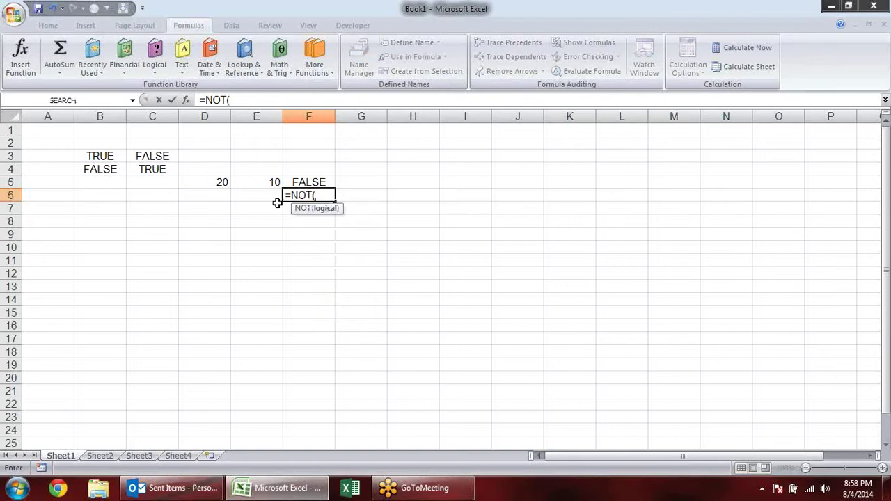
left_click(202, 181)
type("=1")
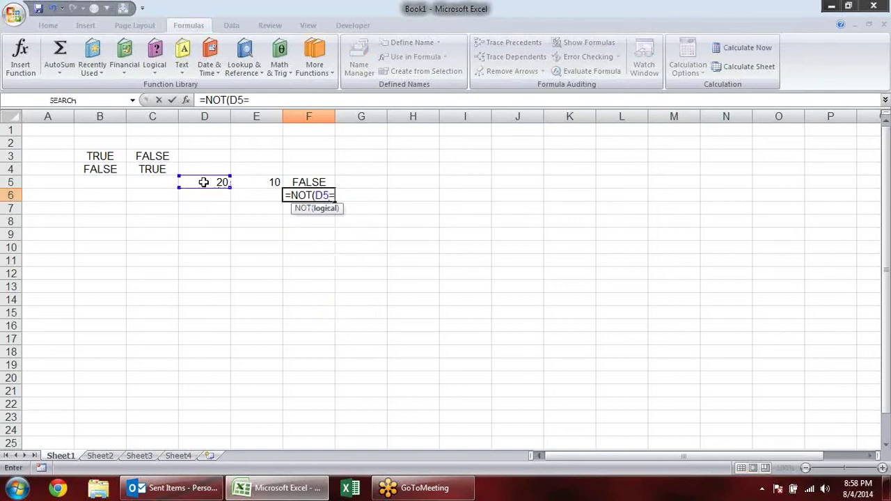
type("0")
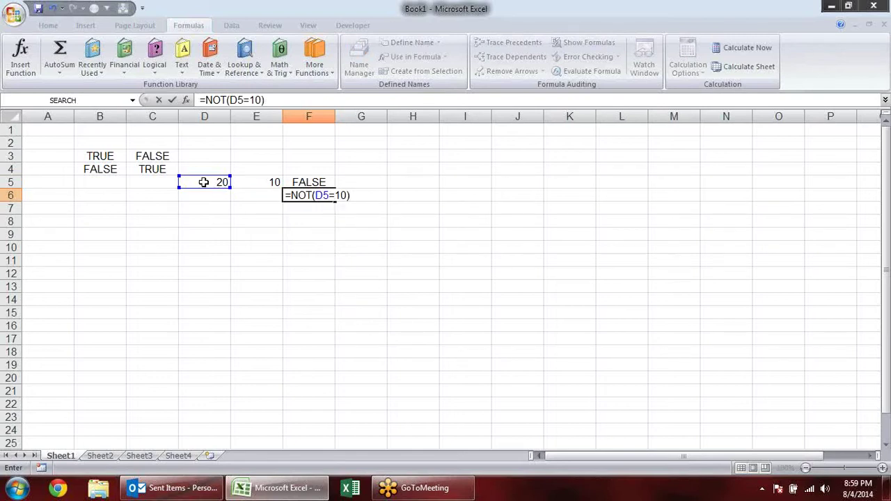
key("Return")
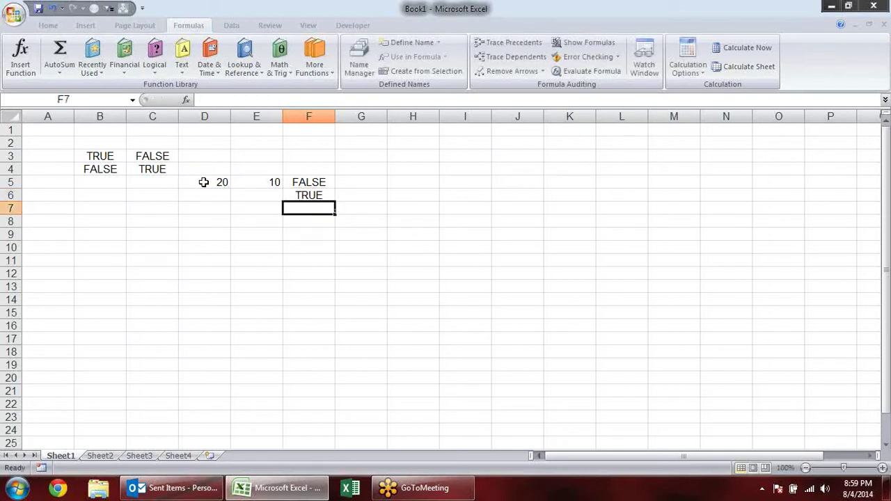
double_click(307, 196)
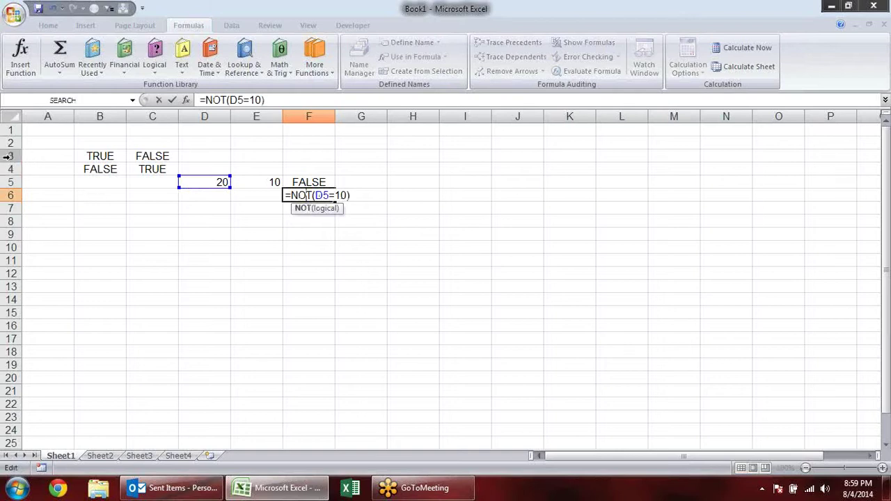
key("Escape")
Clear the contents of rows 3–7.
mouse_move(11, 141)
left_mouse_down()
mouse_move(10, 208)
mouse_move(4, 151)
left_mouse_up()
left_click(96, 232)
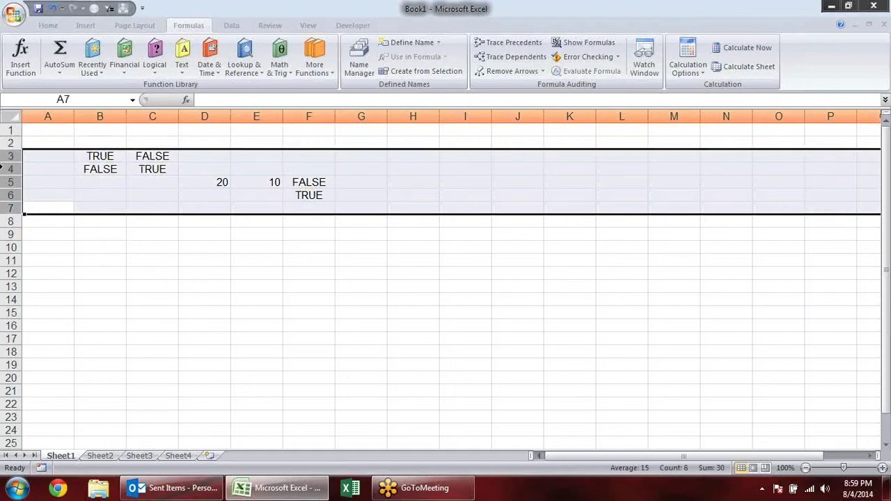
key("alt+e")
key("a")
key("a")
left_click(202, 209)
left_click(147, 167)
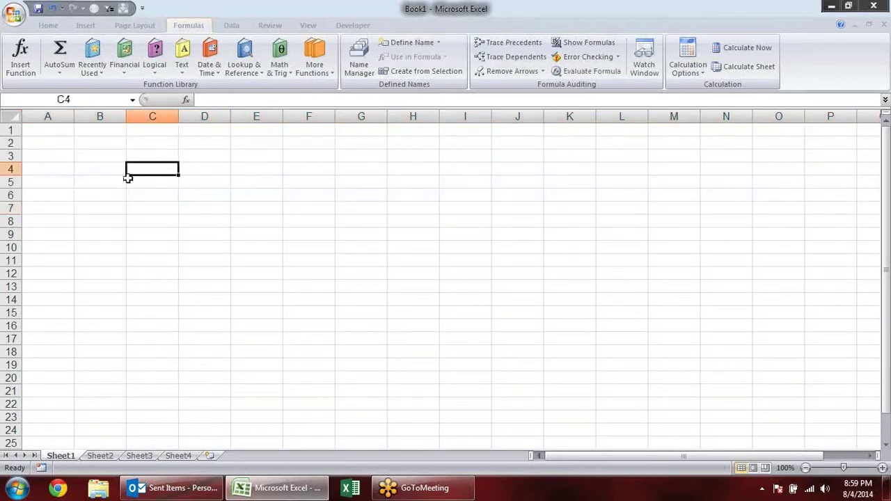
View the Financial and Logical function lists, then start an entry in B3.
left_click(137, 73)
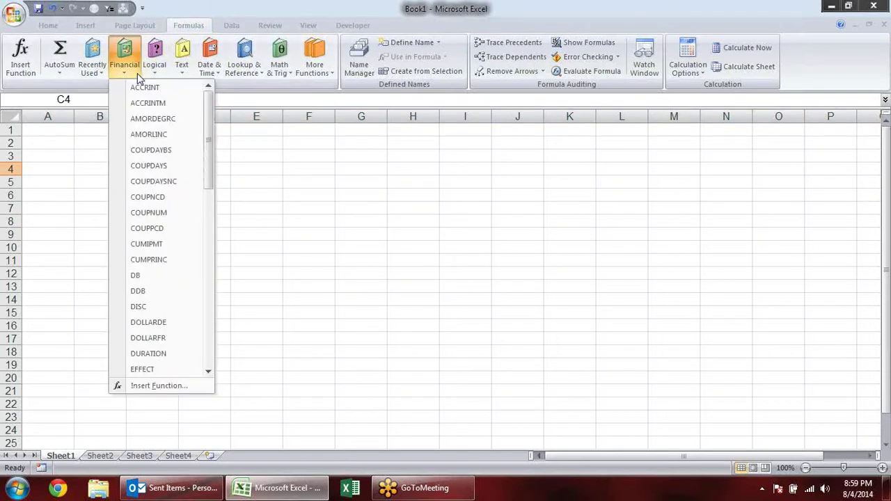
left_click(159, 72)
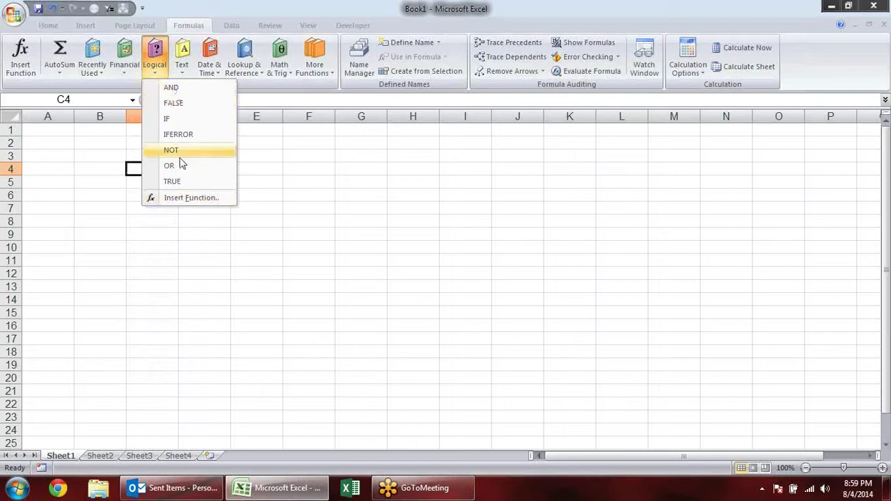
left_click(89, 158)
double_click(89, 158)
Enter =TRUE in B3 and =FALSE() in B4, then select A2:C7.
type("=")
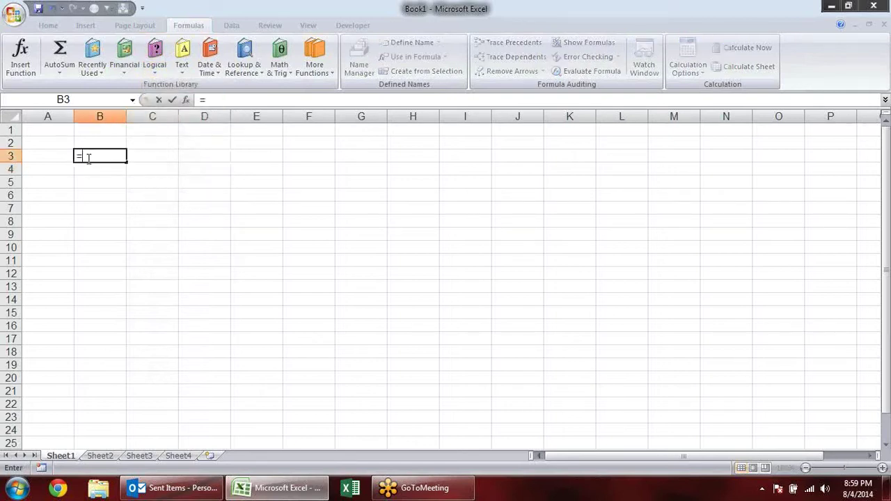
type("true")
key("Tab")
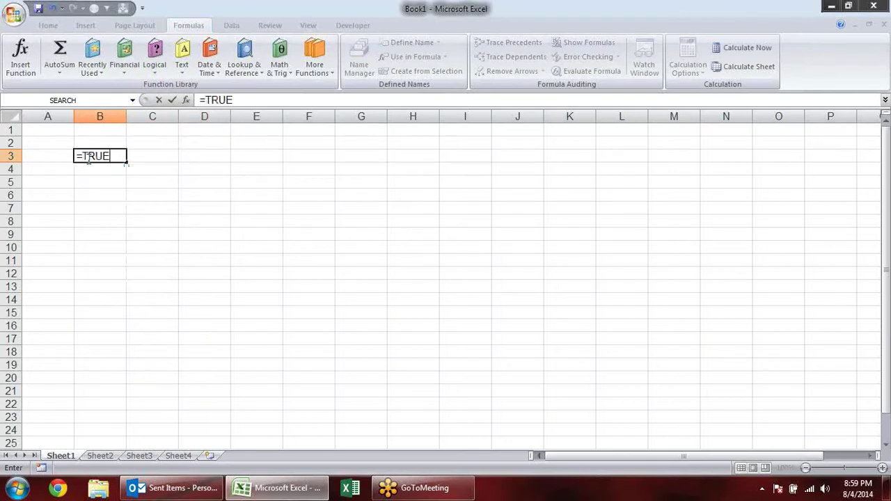
key("Return")
type("=")
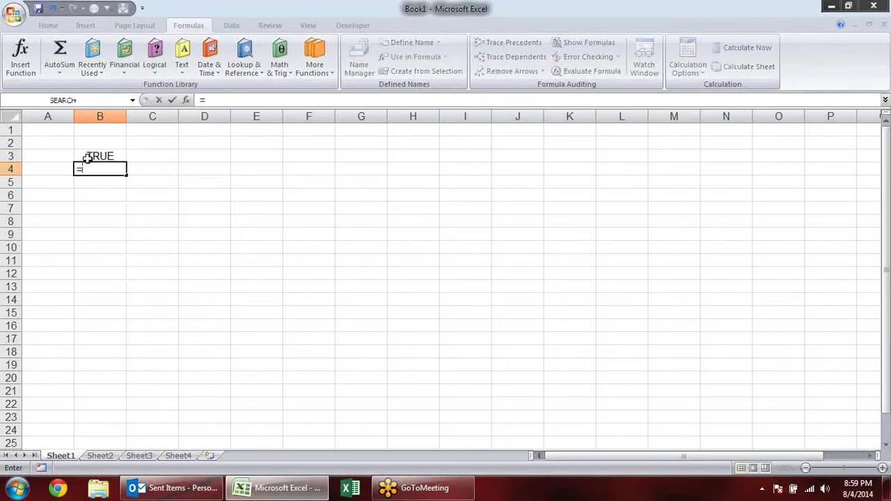
type("false")
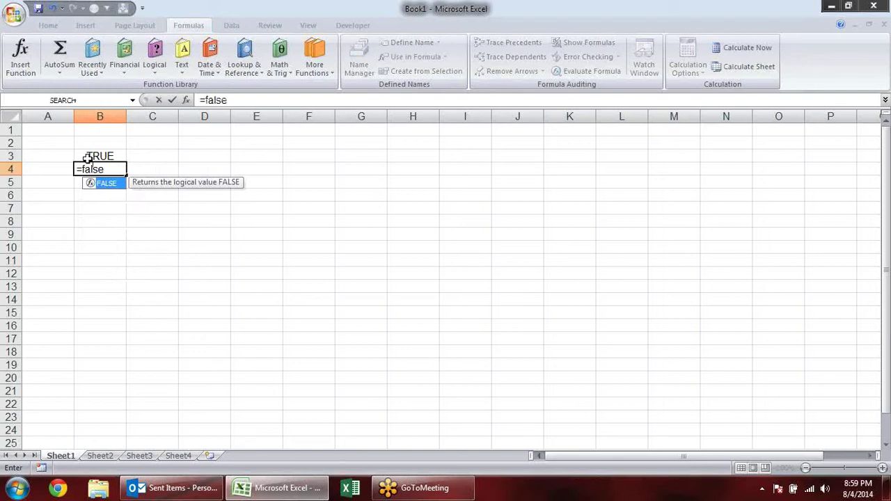
key("Tab")
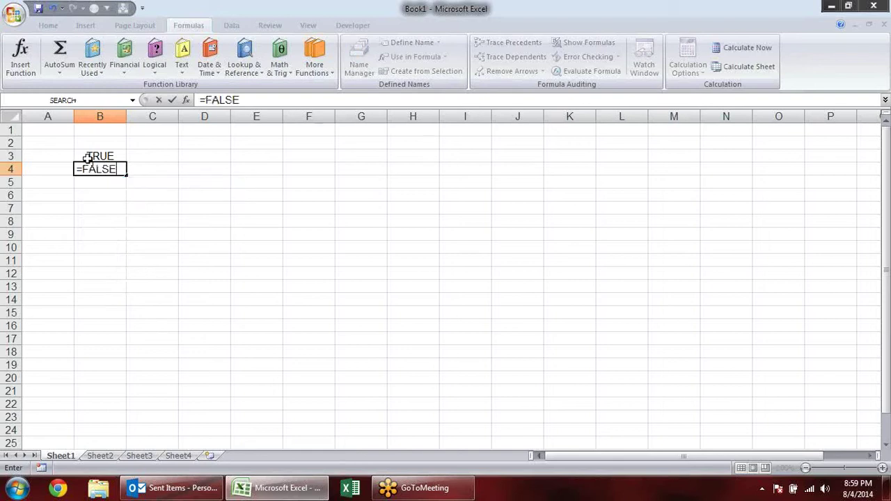
type("()")
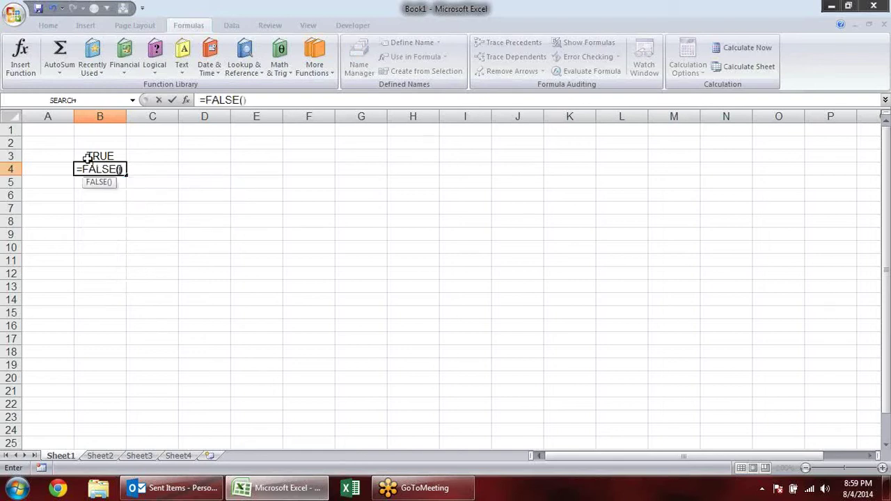
key("Return")
left_click_drag(47, 141, 143, 207)
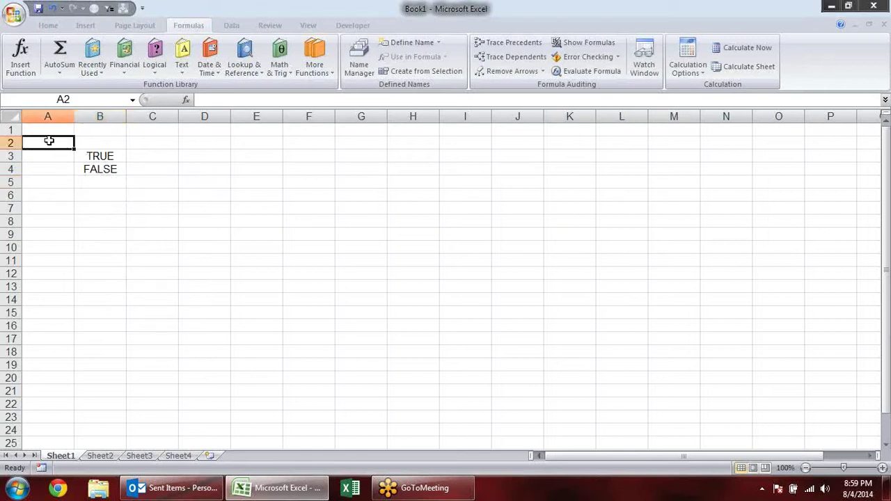
Delete the TRUE/FALSE results from A2:C7, browse the Text and Logical function lists, and select B3.
key("Delete")
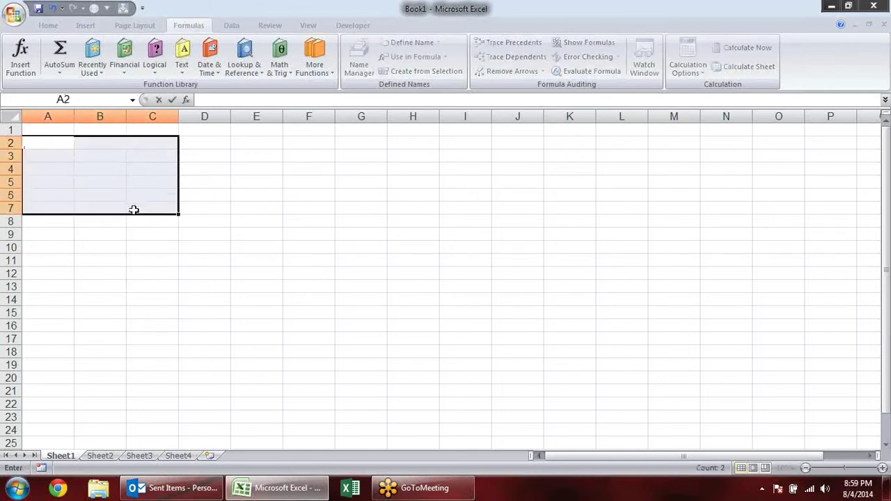
left_click(218, 207)
left_click(182, 59)
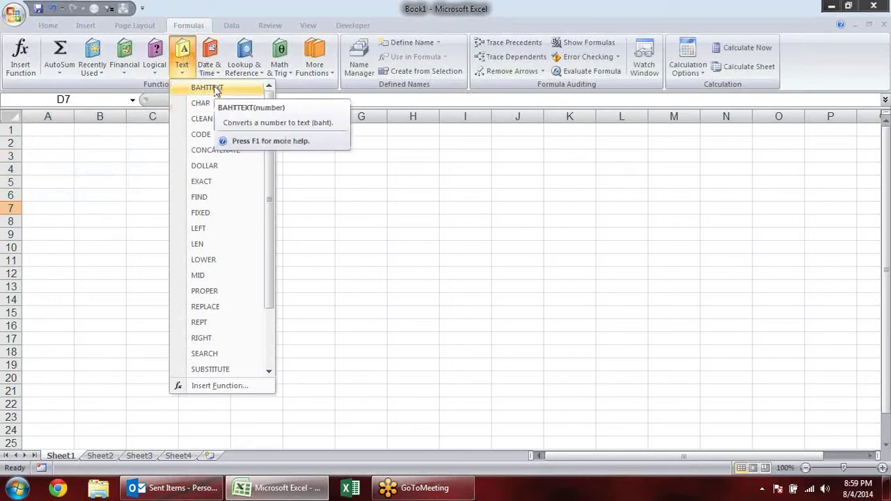
left_click(313, 193)
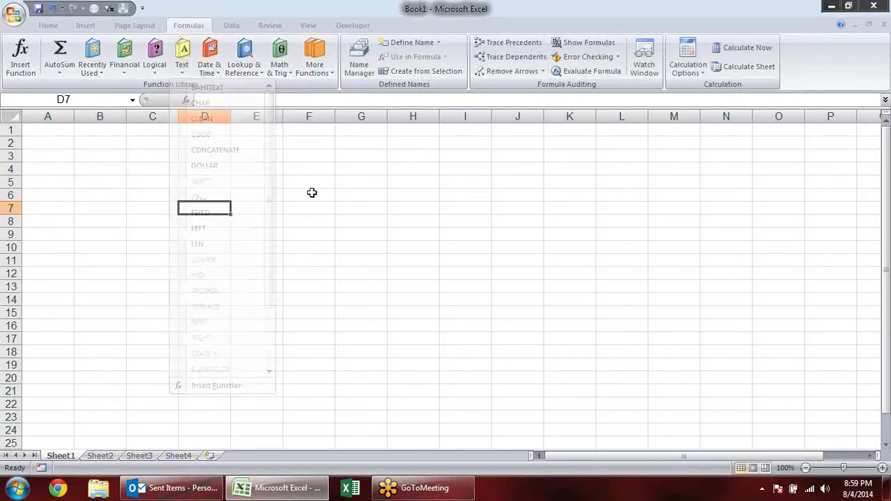
left_click(164, 69)
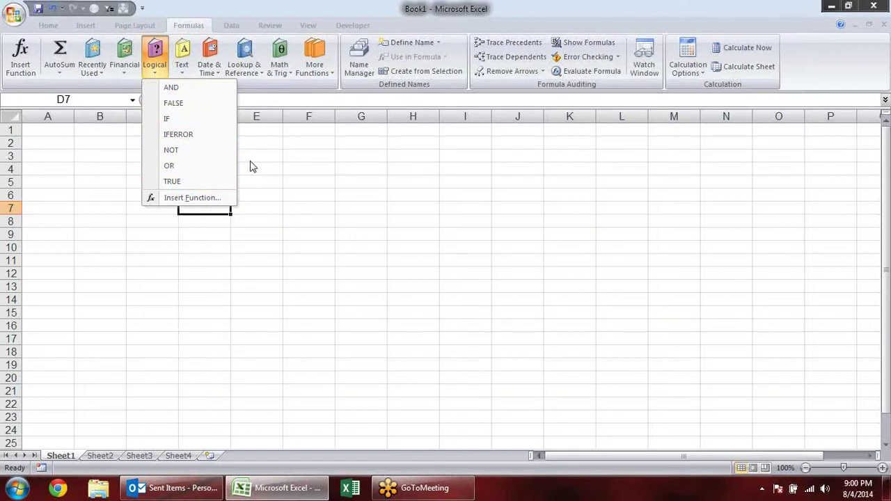
left_click(283, 219)
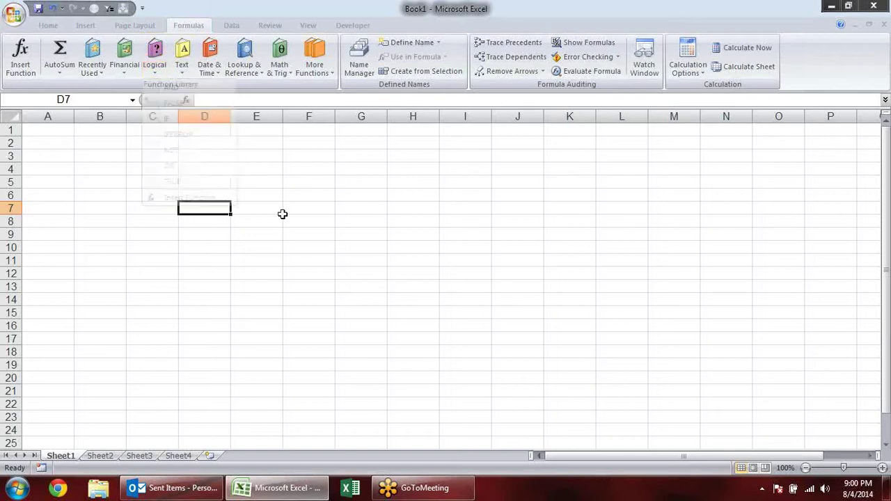
left_click(91, 160)
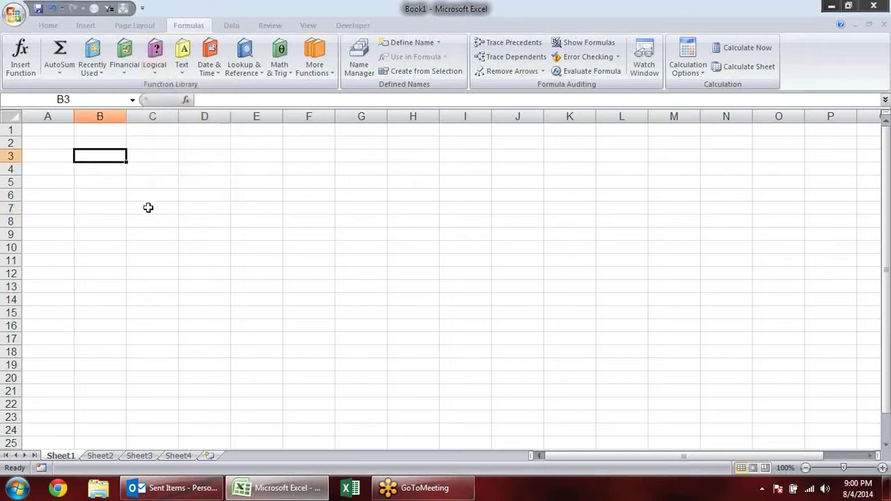
Type the word 'and' in B3, then start an =AND formula there and cancel it.
type("and")
key("Tab")
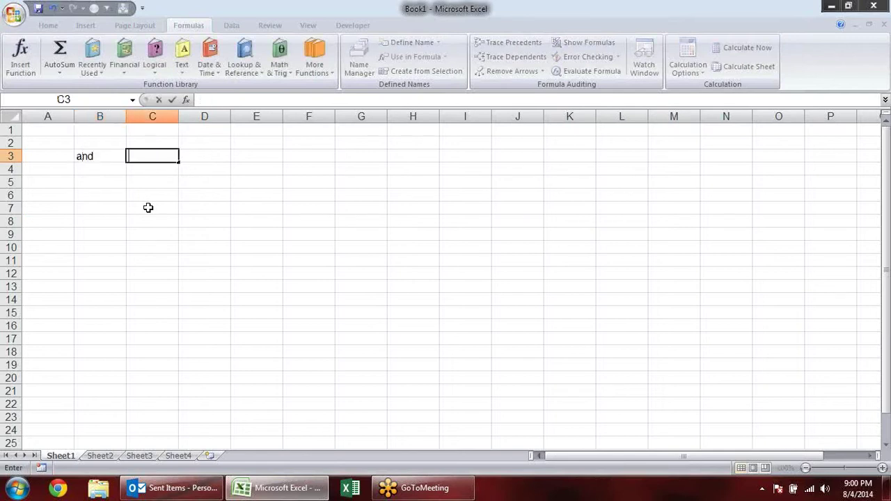
key("Left")
type("=")
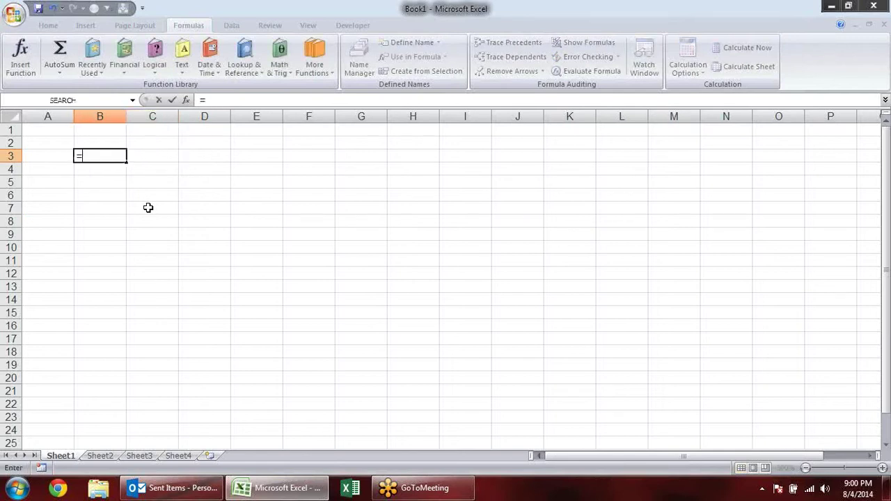
type("and")
key("Tab")
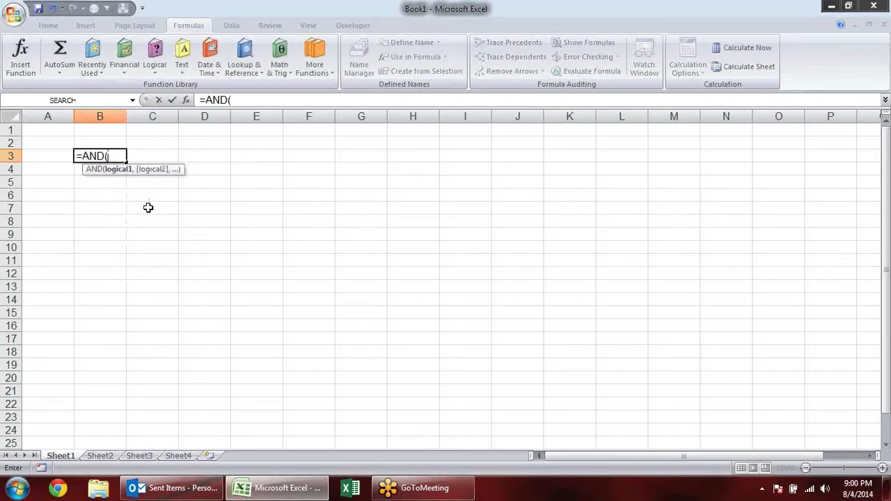
key("Escape")
Apply All Borders to header cells A5:B5 using Alt+H, B, A.
left_click_drag(54, 185, 99, 184)
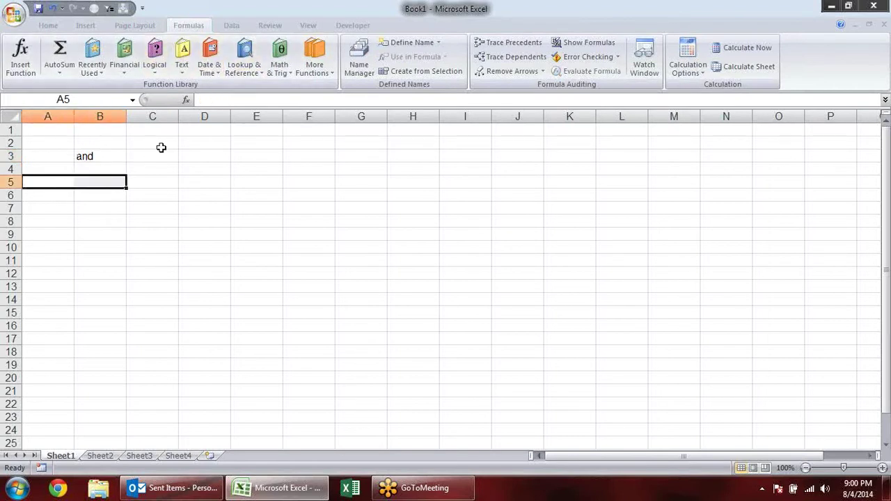
key("alt+h")
key("b")
key("a")
Fill A6:B15 with the letter y in one entry.
mouse_move(70, 195)
left_mouse_down()
mouse_move(110, 239)
mouse_move(106, 309)
left_mouse_up()
type("y")
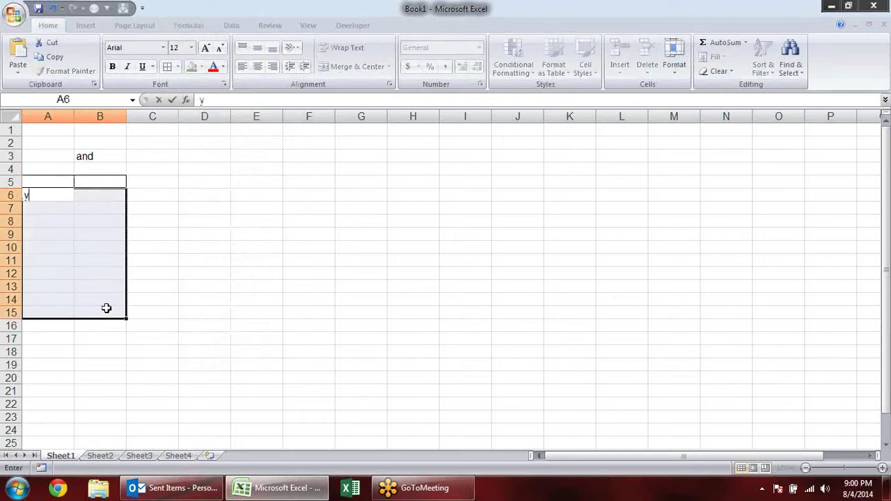
key("ctrl+Return")
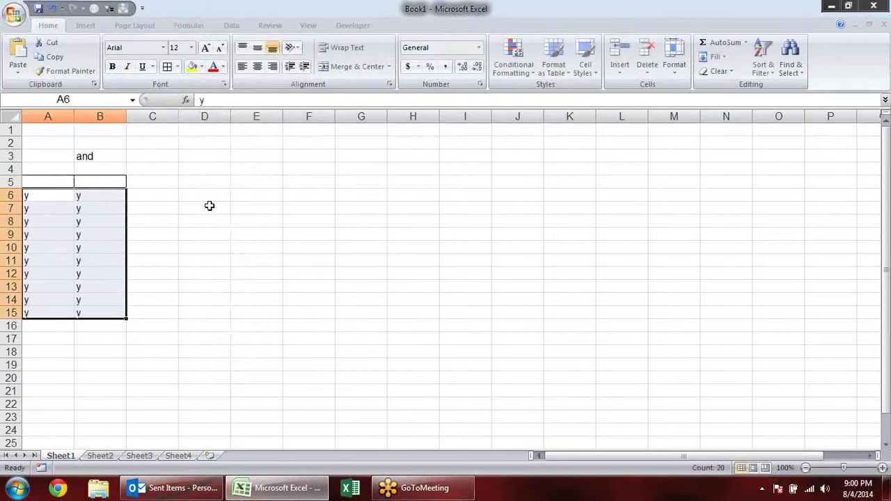
Fill C6:D15 with the letter n using Ctrl+Enter.
left_click(156, 183)
left_click_drag(156, 183, 205, 314)
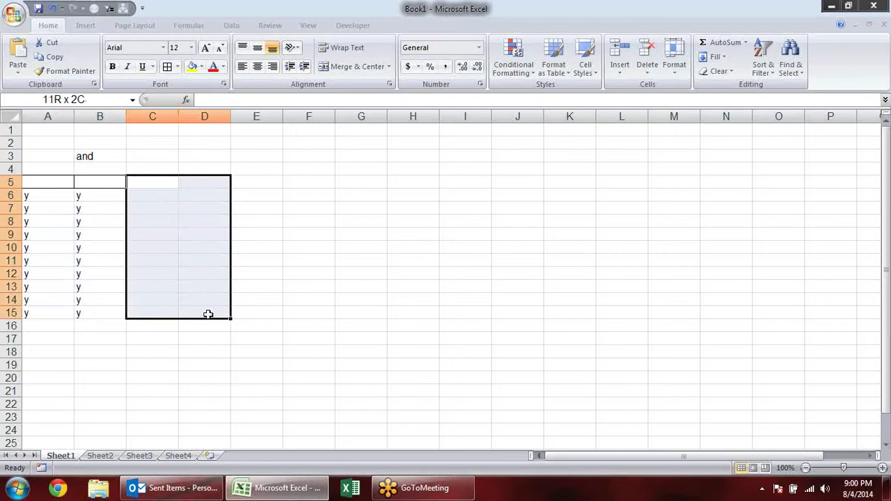
left_click_drag(168, 204, 216, 312)
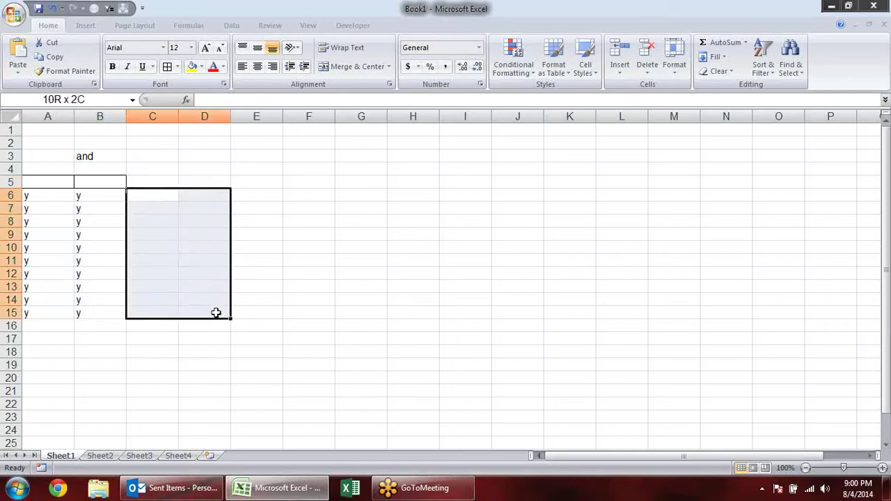
left_click(215, 313)
type("n")
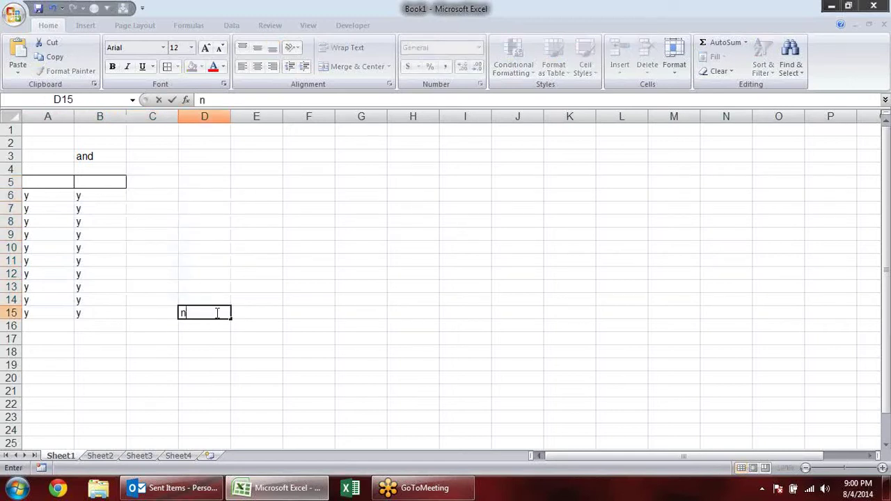
mouse_move(159, 206)
left_mouse_down()
mouse_move(193, 312)
mouse_move(144, 199)
left_mouse_up()
left_click(194, 313)
left_click(144, 199)
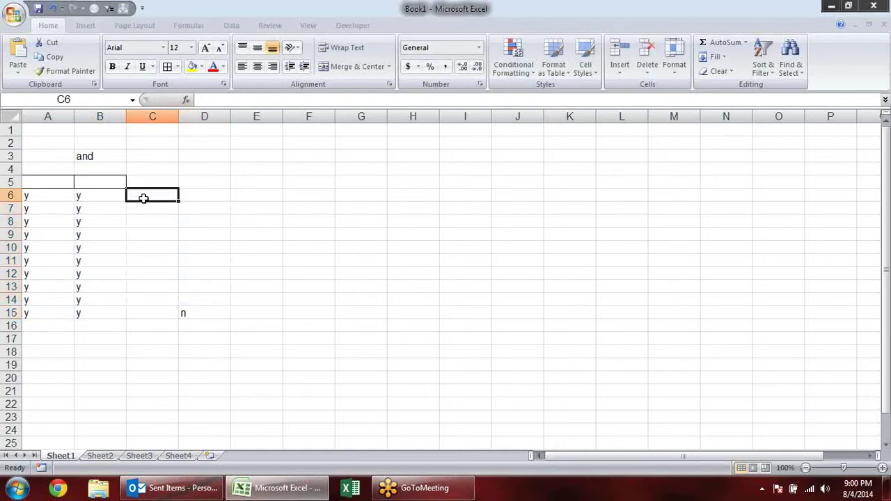
double_click(143, 199)
key("Escape")
left_click_drag(143, 198, 209, 310)
type("n")
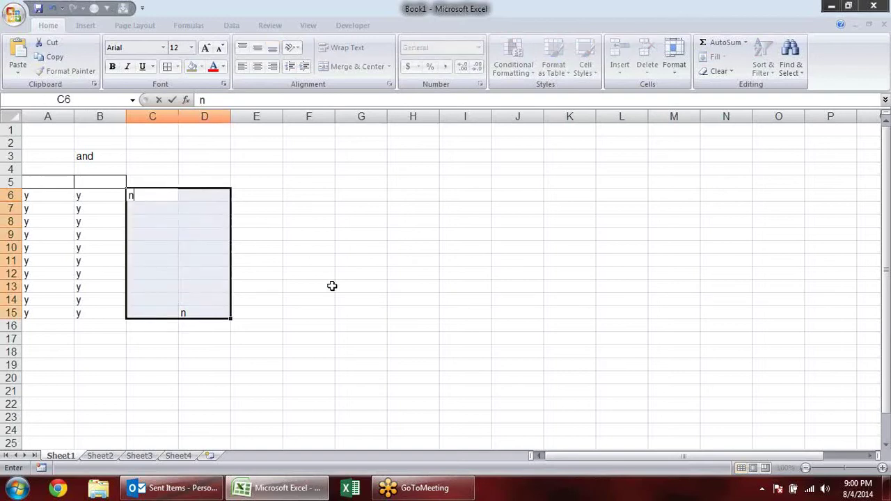
key("ctrl+Return")
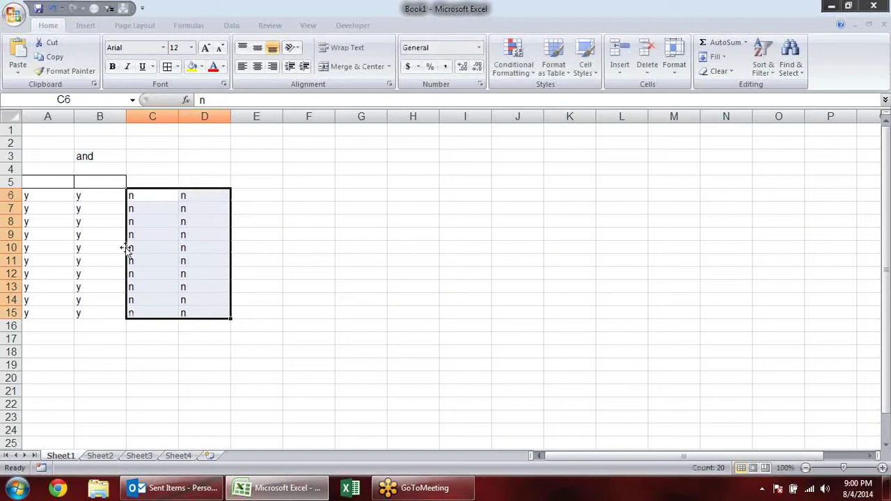
Apply All Borders to header cells C5:D5.
left_click(168, 183)
left_click_drag(168, 184, 207, 185)
left_click(178, 66)
left_click(188, 169)
left_click(256, 234)
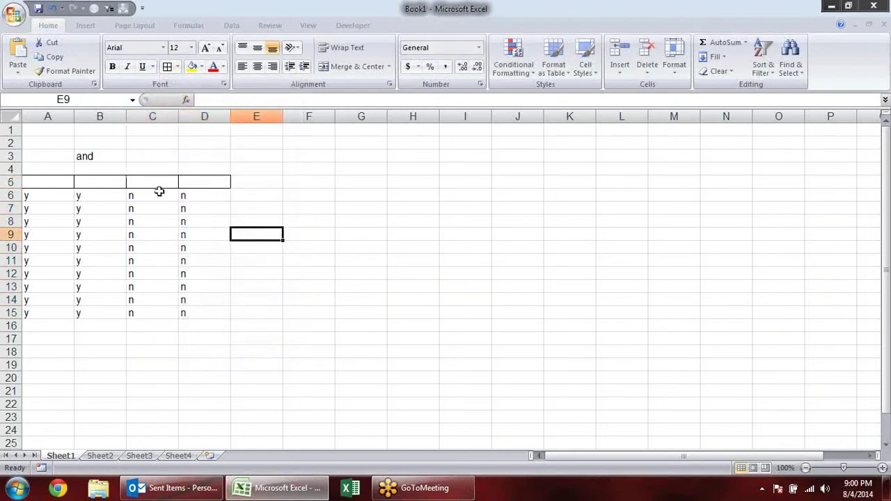
left_click_drag(154, 184, 204, 314)
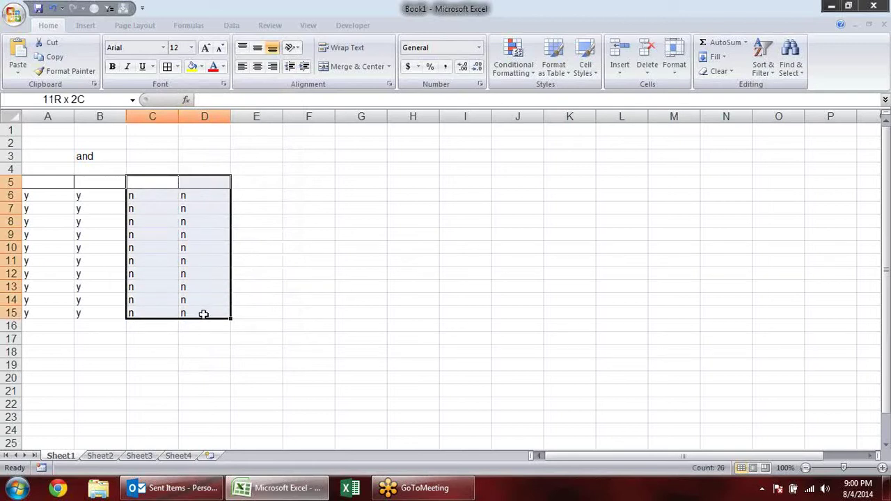
Start and cancel a formula in E6, then review the y/n values across row 6.
left_click(249, 198)
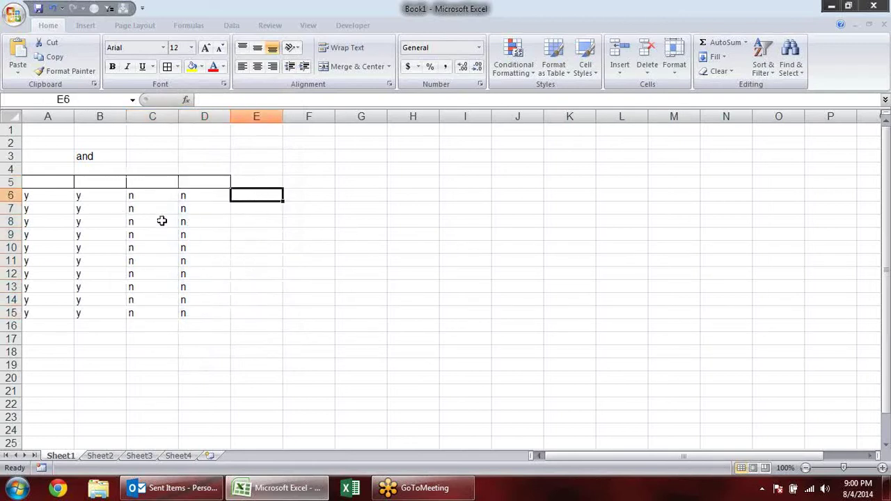
type("=")
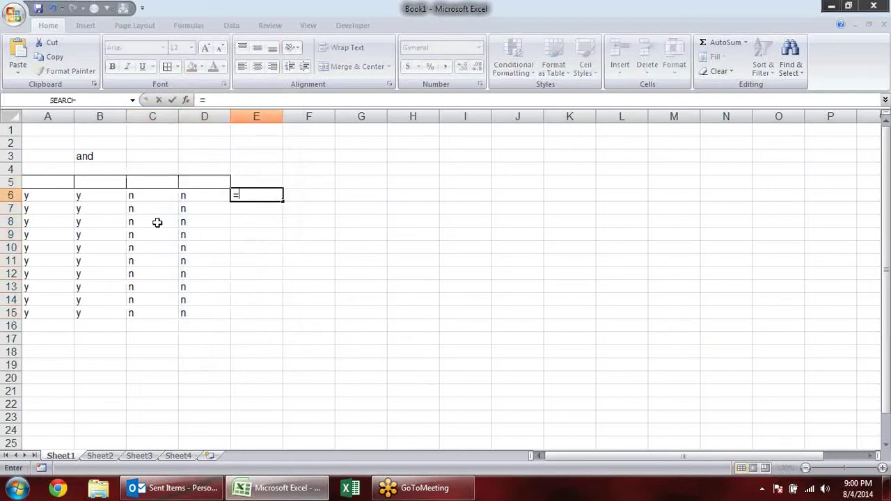
key("Escape")
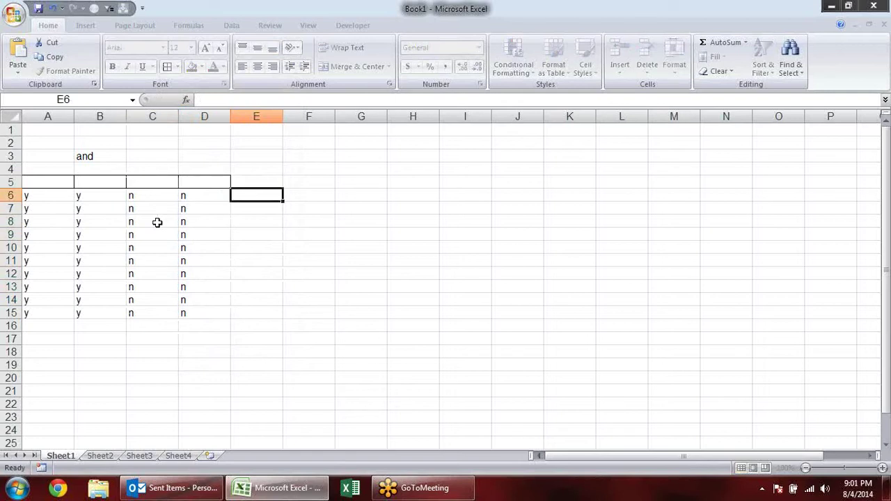
left_click(36, 196)
left_click(85, 198)
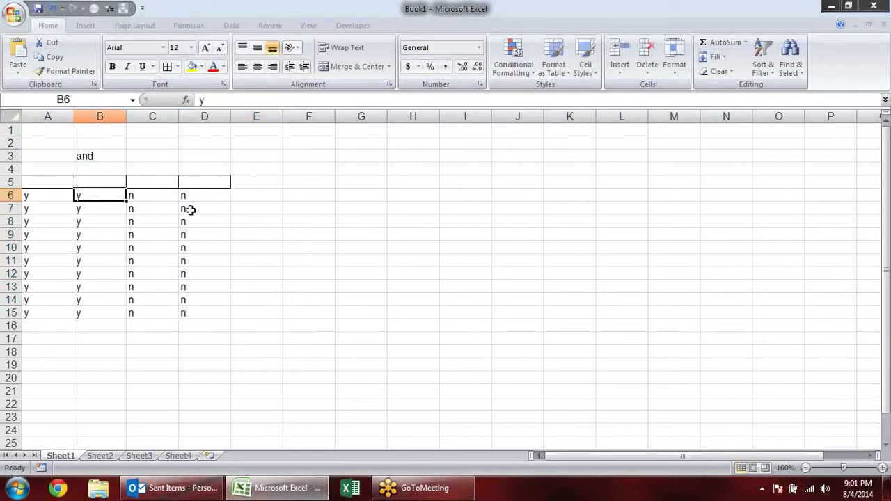
left_click(160, 198)
left_click(199, 198)
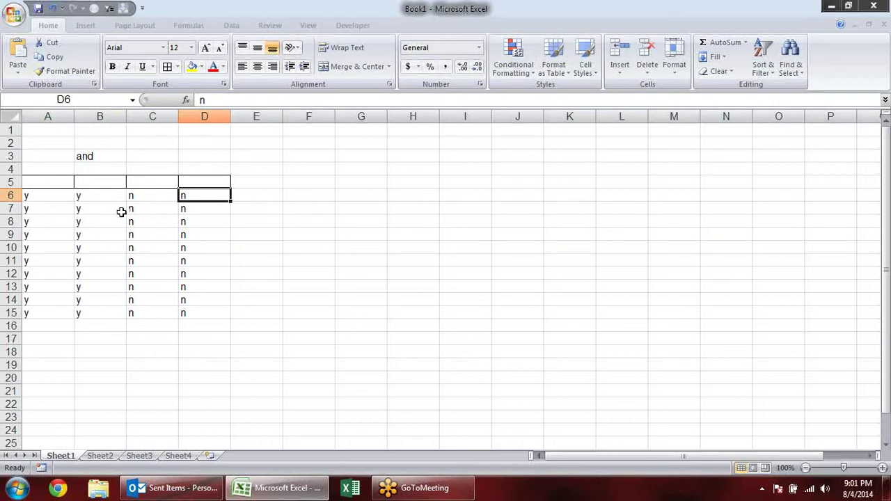
left_click(94, 191)
left_click(199, 207)
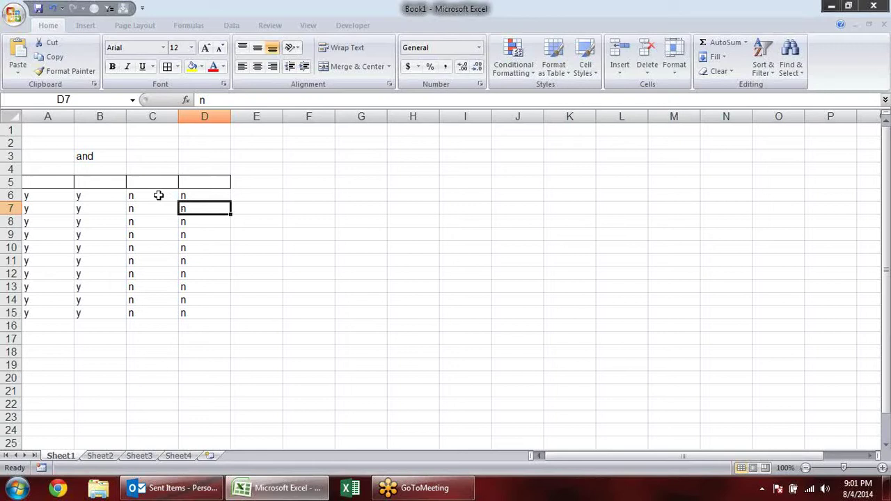
left_click(159, 196)
Fill C5:D15 and then A5:B15 with yellow.
mouse_move(164, 182)
left_mouse_down()
mouse_move(198, 223)
mouse_move(200, 306)
left_mouse_up()
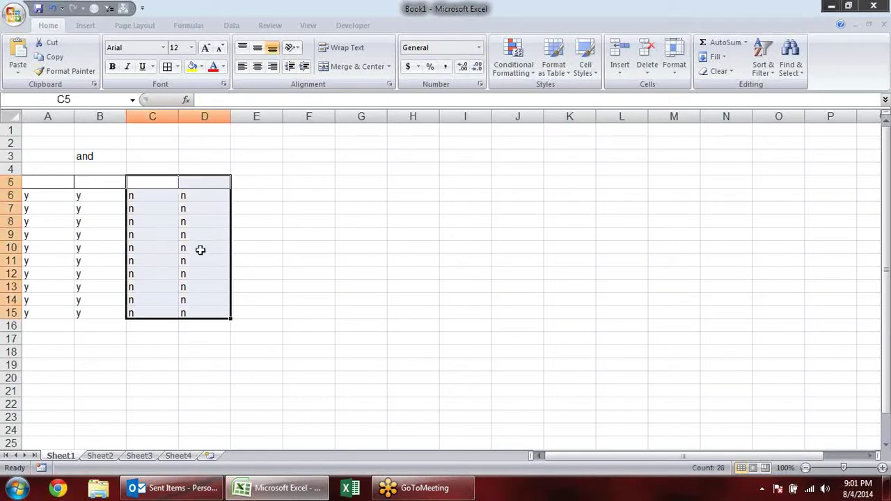
left_click(193, 67)
left_click_drag(56, 182, 106, 310)
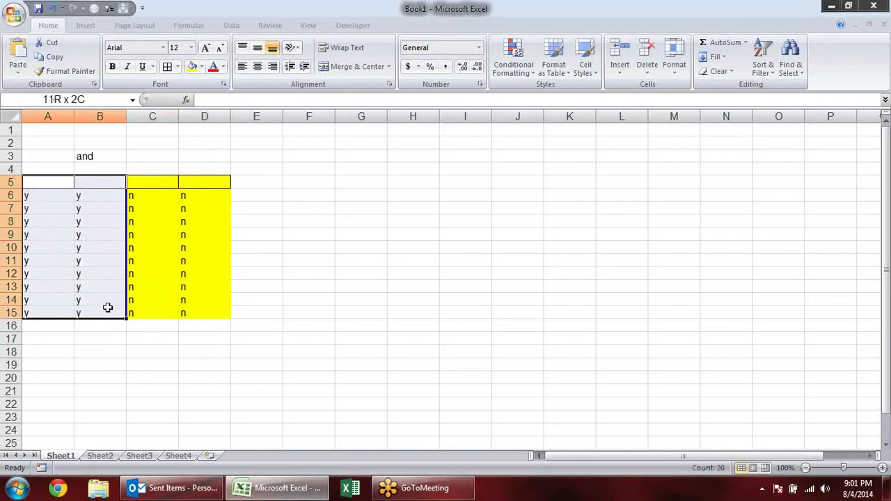
left_click(193, 67)
Check the answers in A6 and B6, then begin an =or( formula in E6.
left_click(46, 201)
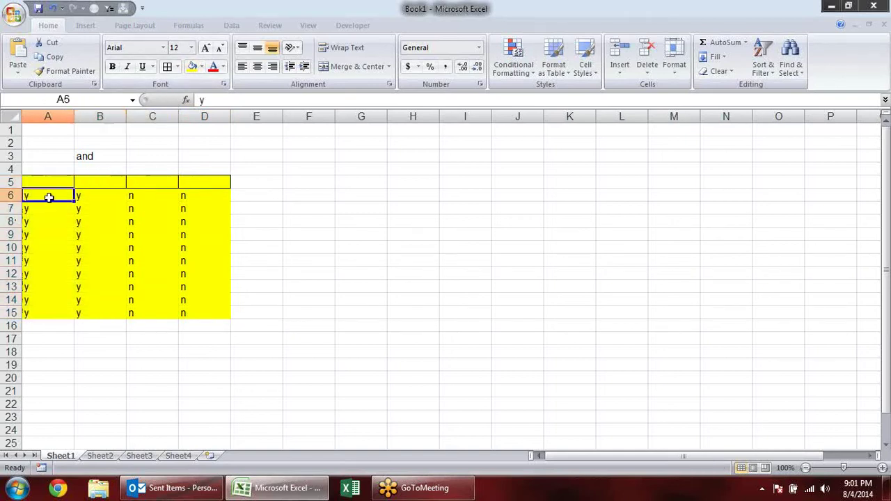
left_click(94, 197)
left_click(28, 196)
left_click(81, 197)
left_click(43, 194)
left_click(93, 192)
left_click(281, 197)
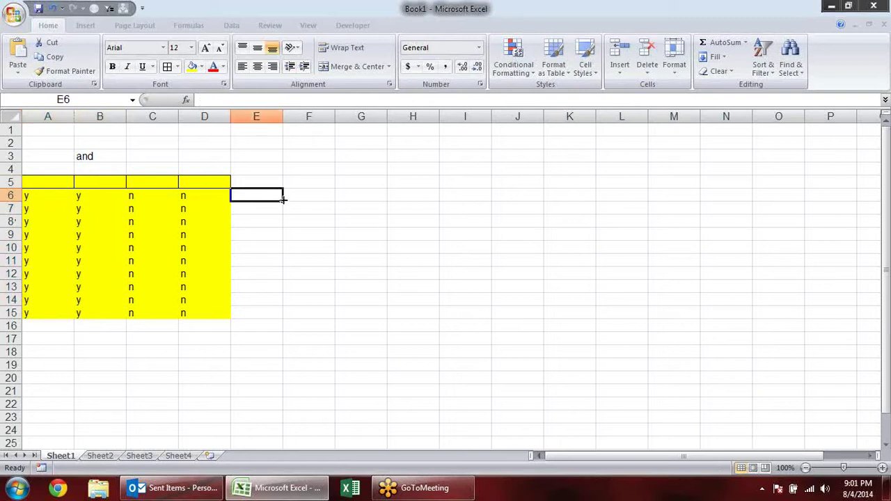
type("=")
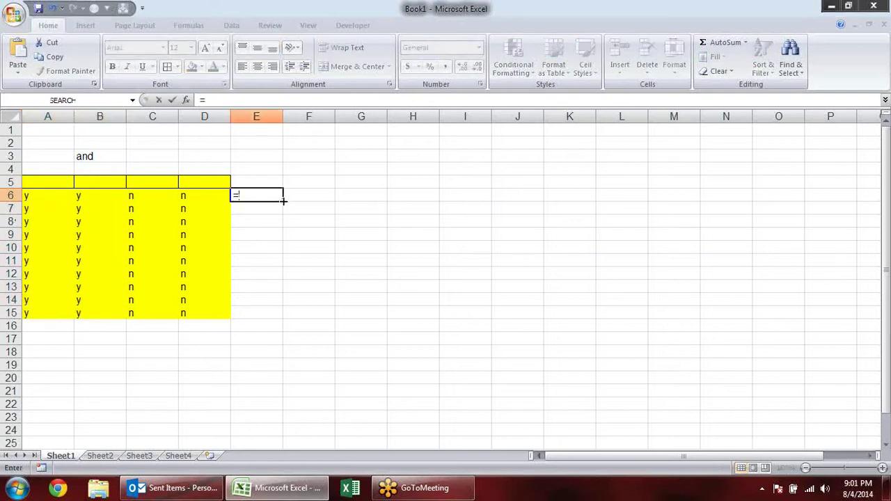
type("or(")
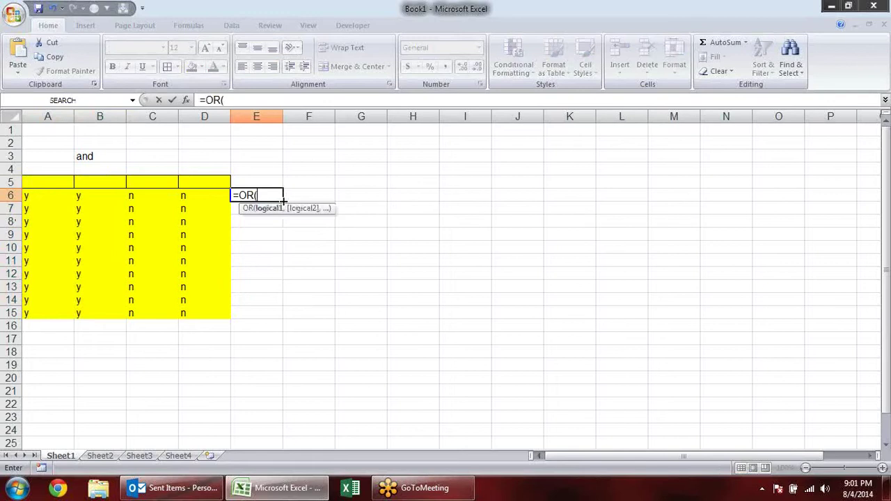
Complete E6's formula as =OR(A6="y",B6="y") and enter it.
left_click(48, 201)
type("=")
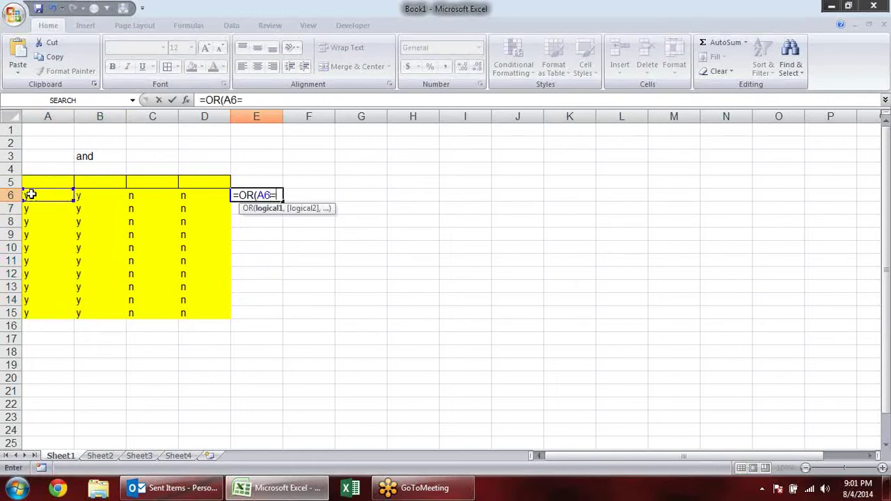
type("Y")
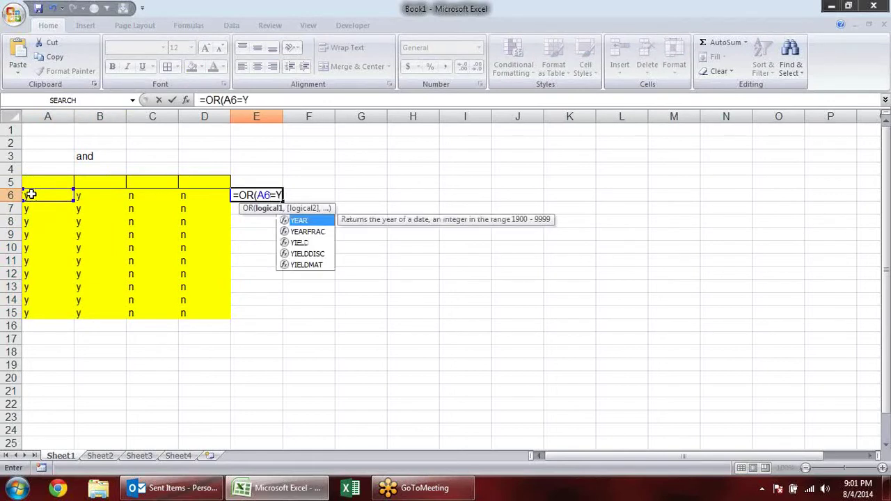
key("BackSpace")
type("y\"")
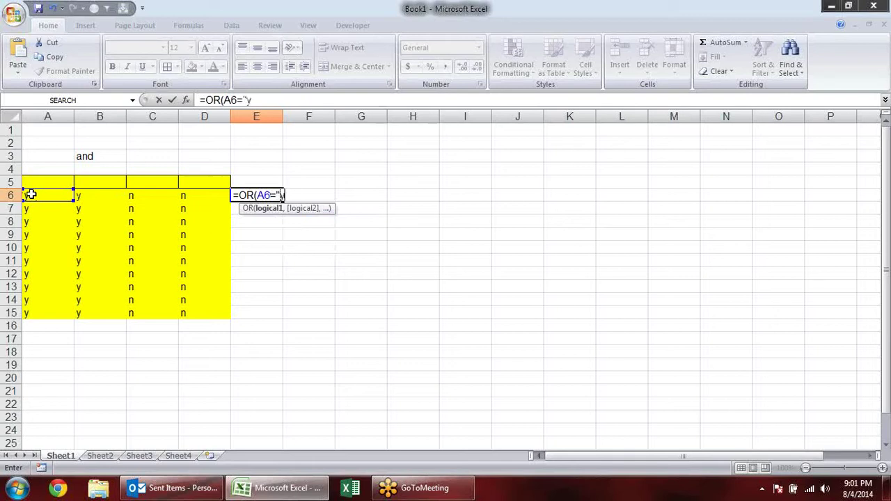
type(",")
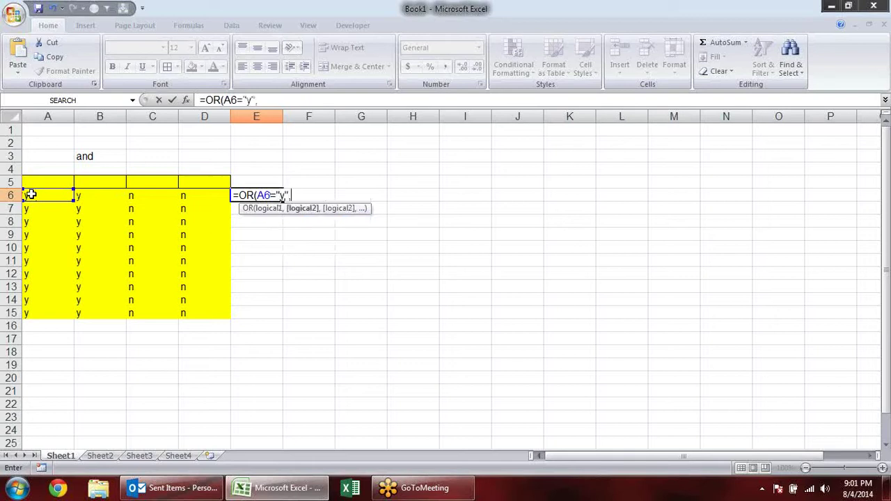
left_click(102, 195)
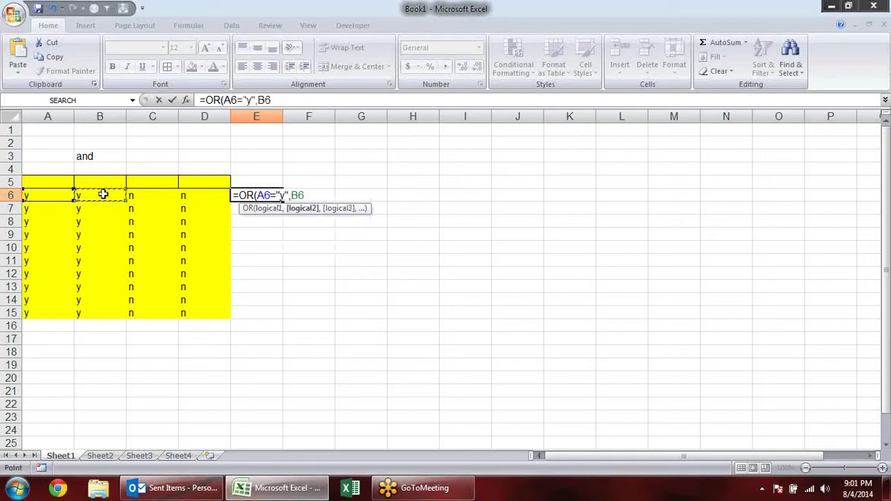
type("=\"y")
key("ctrl+Return")
Reopen E6's formula and select the A6="y" condition.
left_click(235, 212)
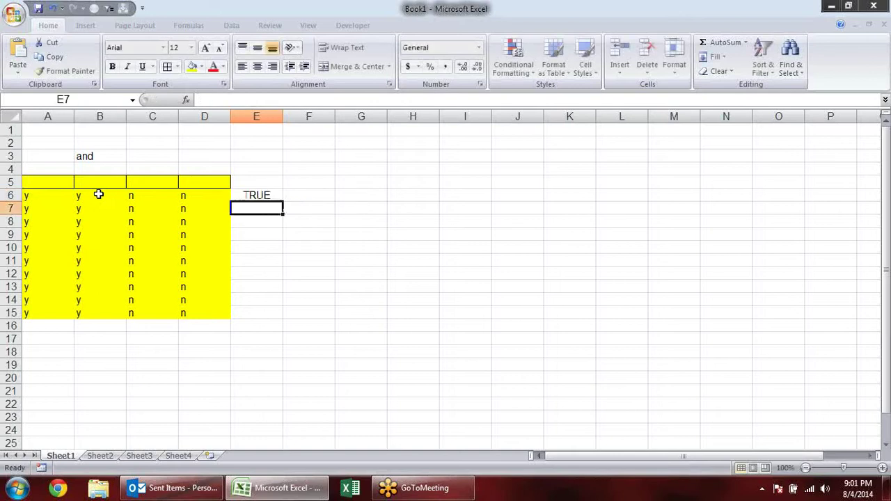
left_click(241, 195)
double_click(279, 196)
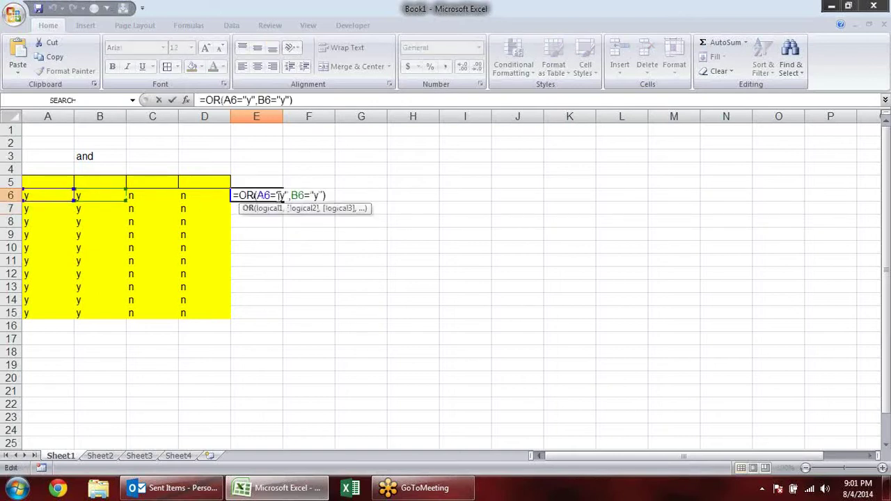
left_click_drag(286, 195, 257, 195)
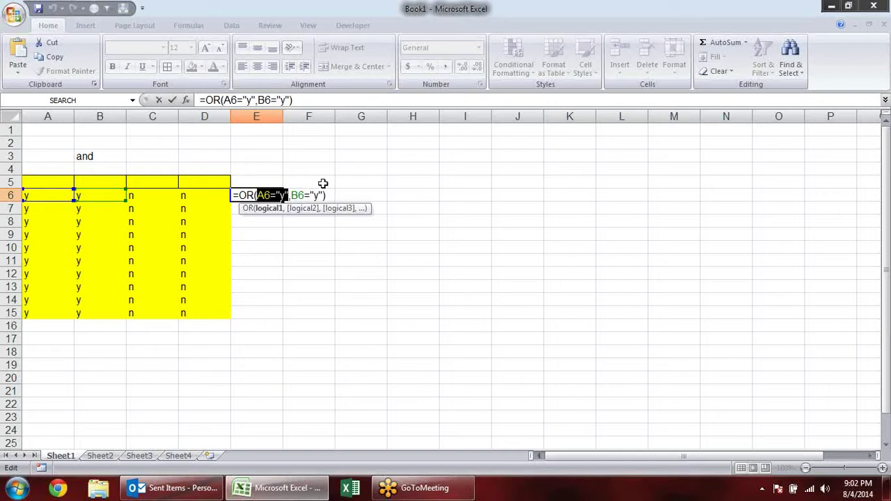
Evaluate both OR conditions with F9, each showing TRUE, then cancel the edit.
key("F9")
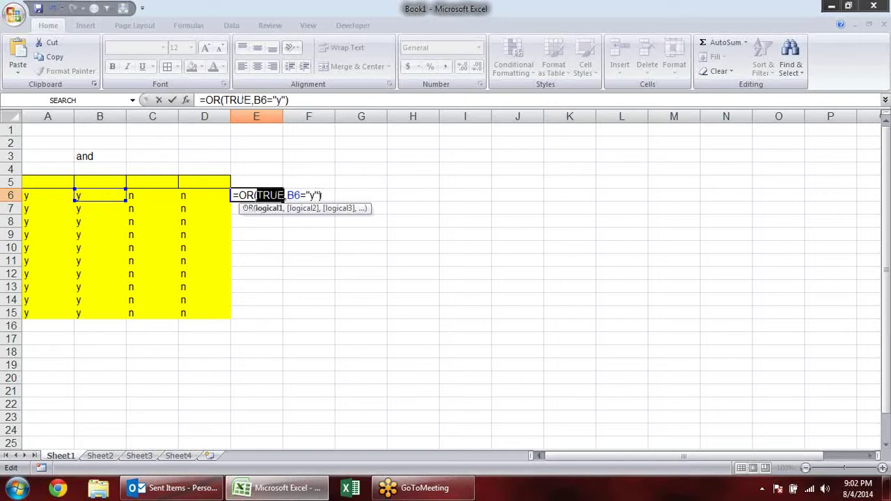
left_click(311, 209)
key("F9")
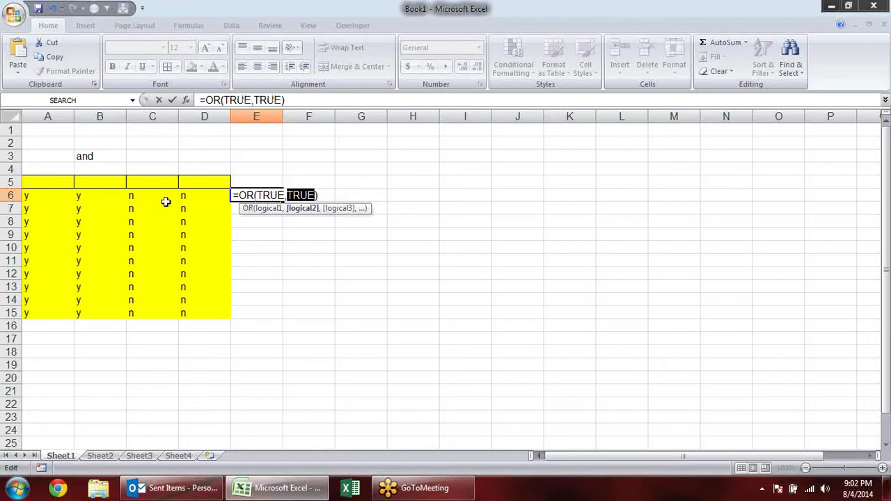
key("Escape")
Change B6's answer to n.
left_click(116, 193)
left_click(281, 194)
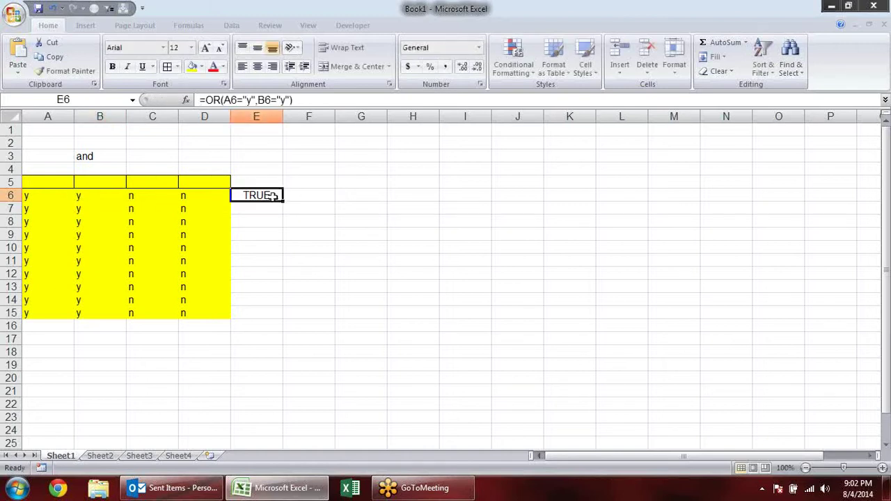
left_click(100, 196)
type("n")
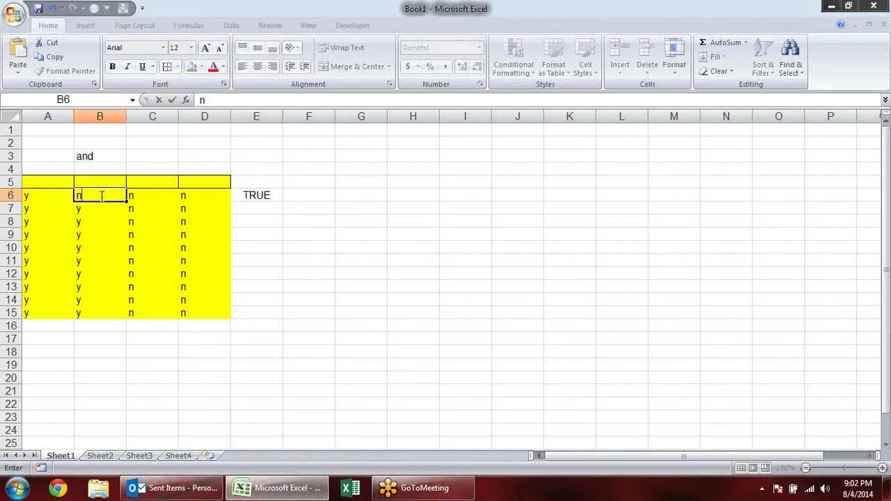
key("Return")
Re-evaluate E6's conditions (B6="y" FALSE, A6="y" TRUE) and fill the formula into F6.
left_click(279, 194)
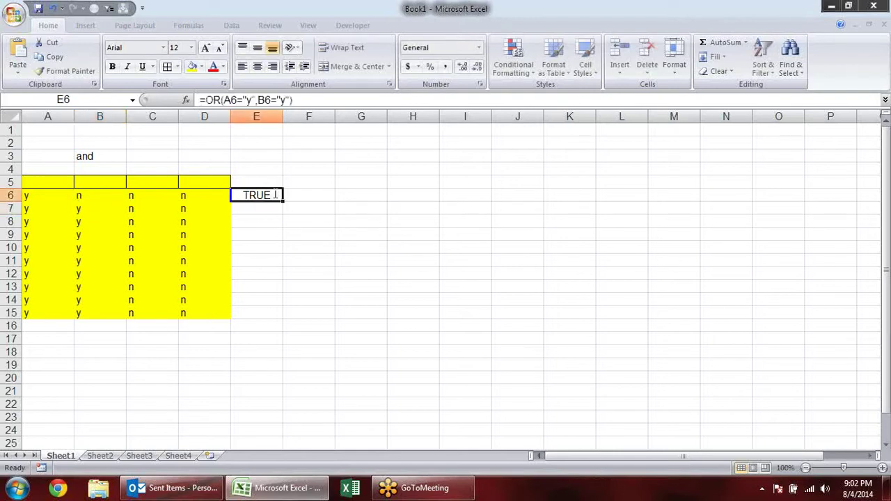
double_click(279, 195)
left_click_drag(321, 196, 292, 195)
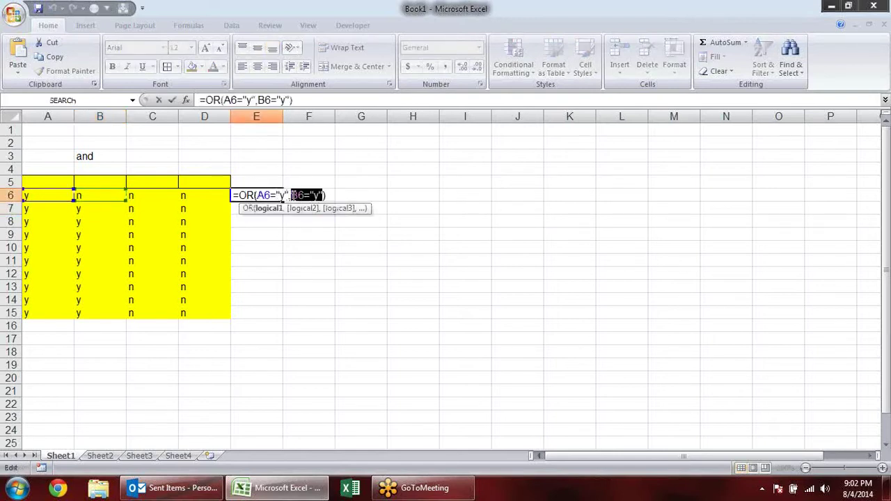
key("F9")
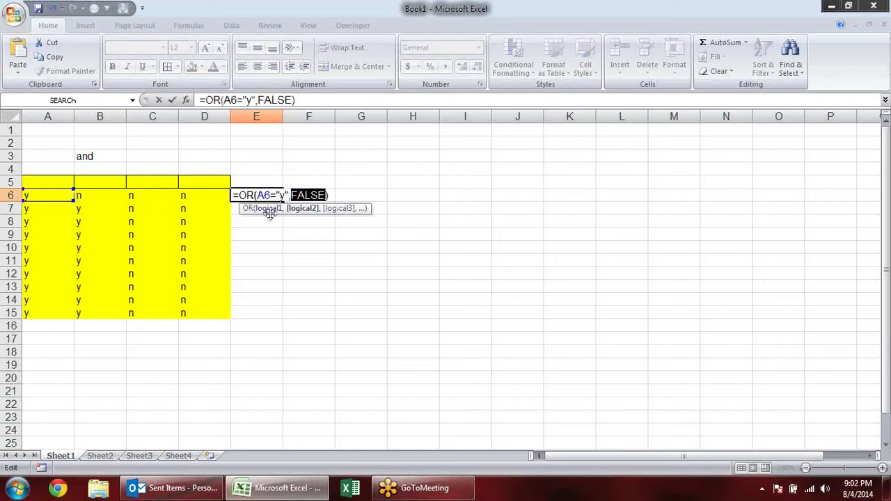
left_click(270, 209)
key("F9")
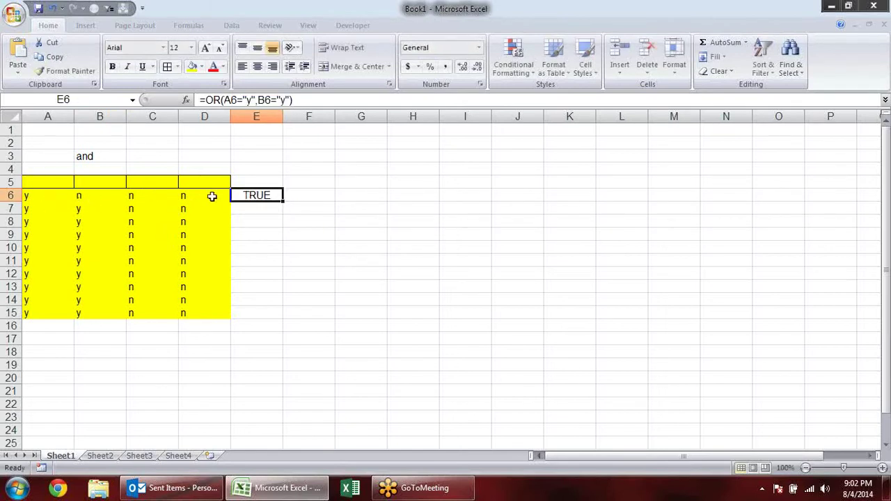
left_click_drag(284, 203, 340, 204)
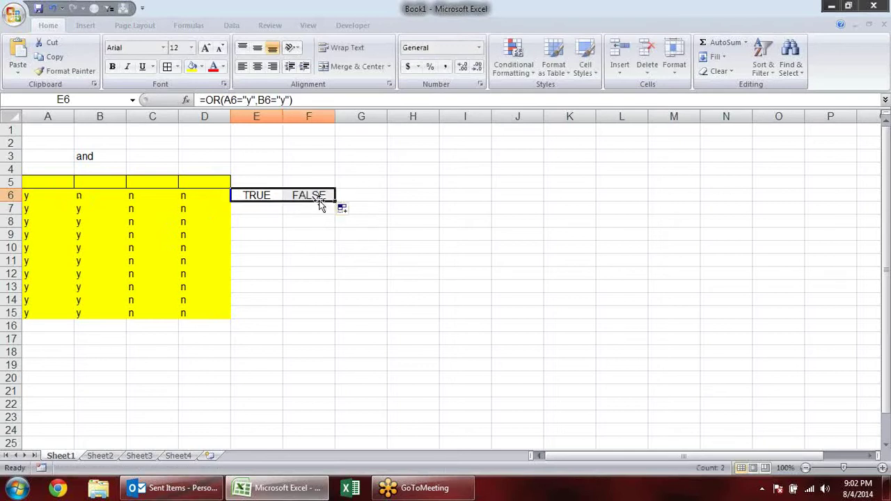
Edit F6's formula to =OR(D6="n",C6="y") so it returns TRUE.
left_click(311, 207)
double_click(313, 212)
left_click_drag(124, 202, 218, 200)
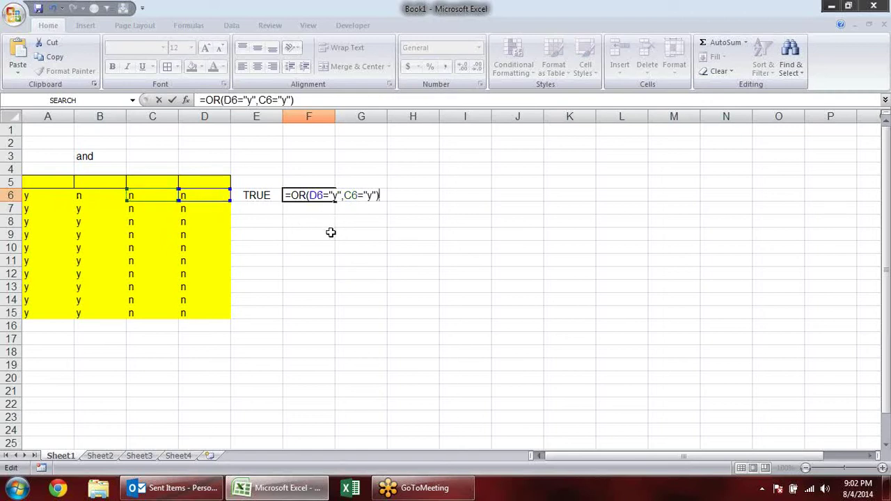
key("Return")
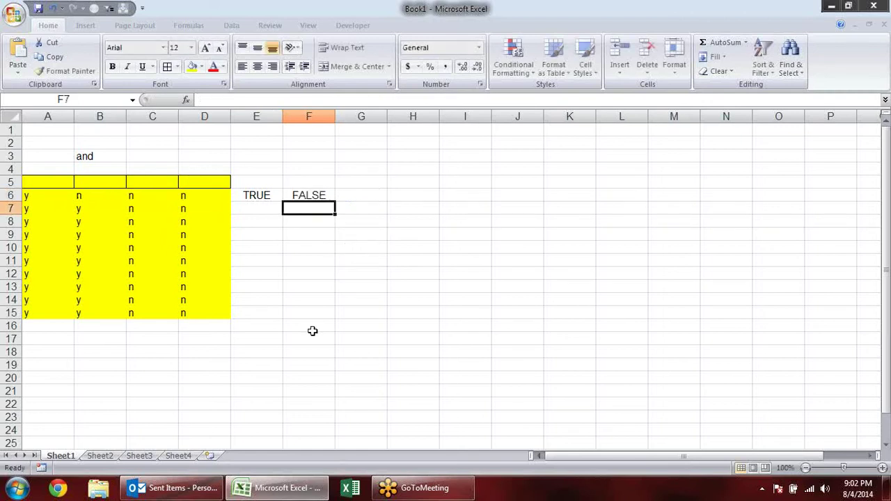
left_click(295, 195)
double_click(335, 196)
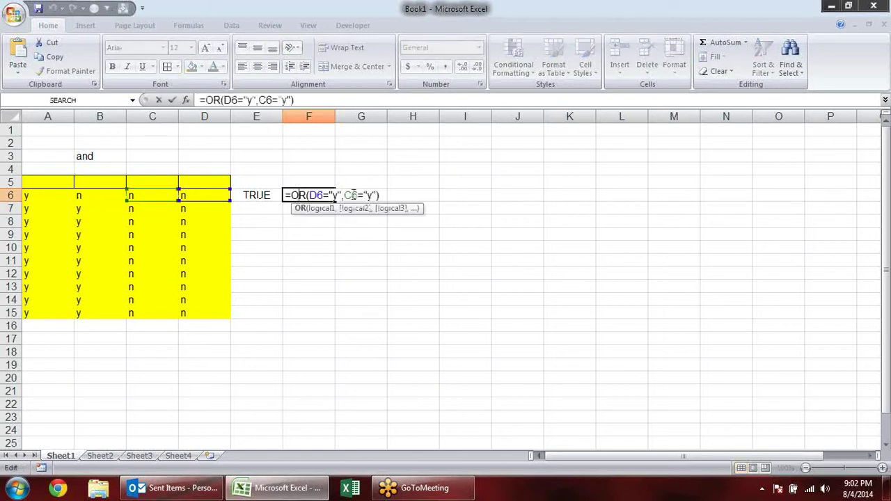
type("n")
left_click(372, 196)
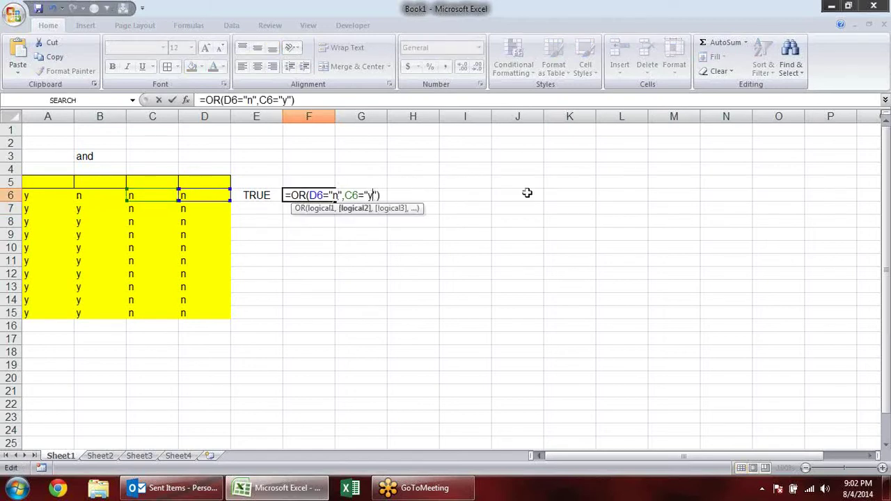
key("Return")
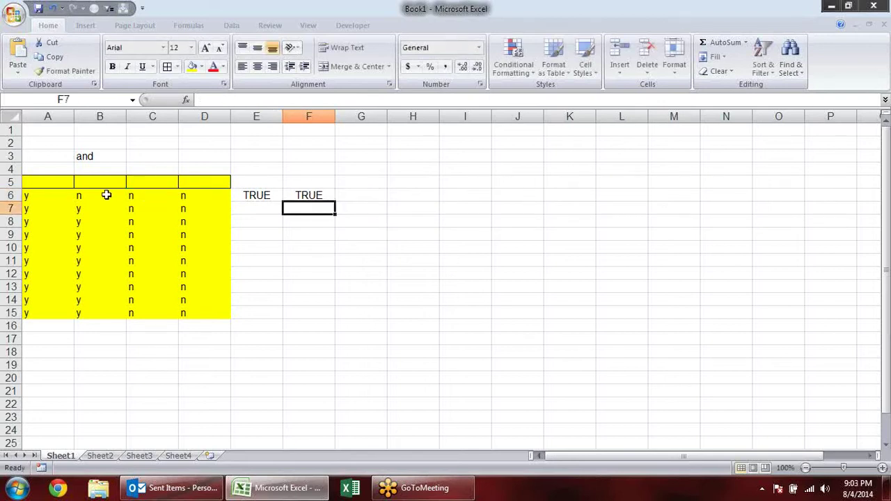
Change C6's answer to y and select the answer columns A–D.
left_click(159, 193)
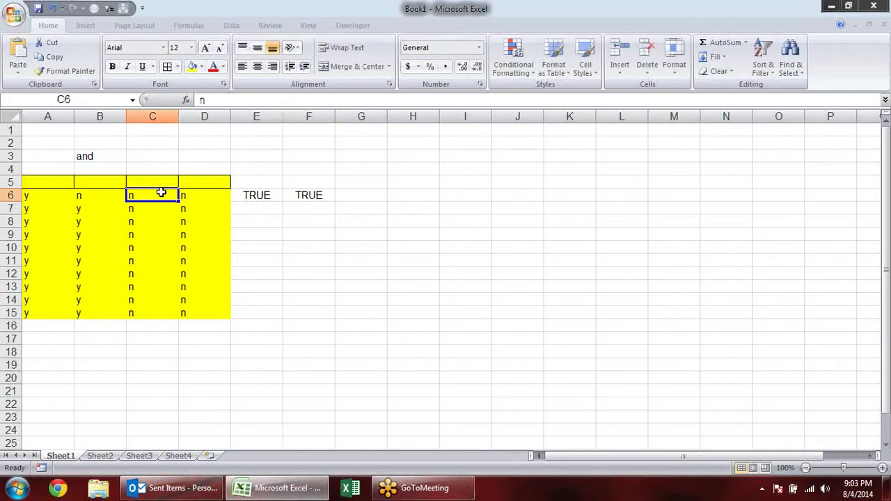
type("y")
key("Return")
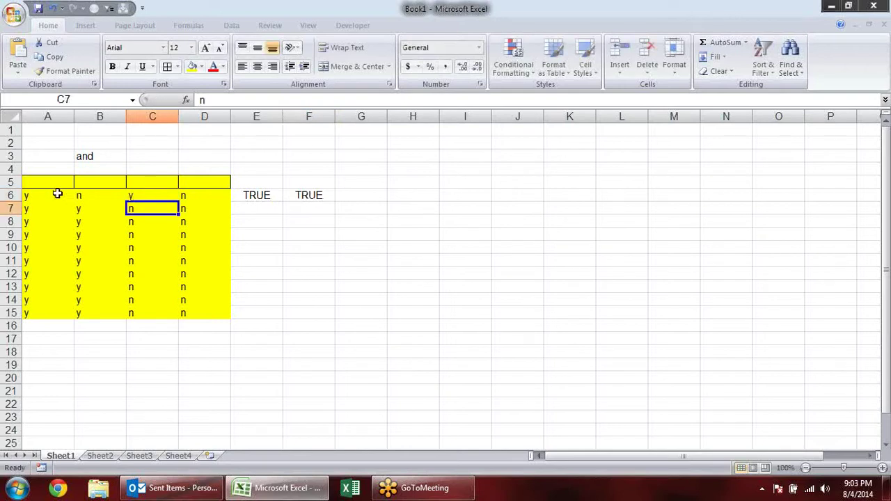
left_click_drag(38, 183, 77, 311)
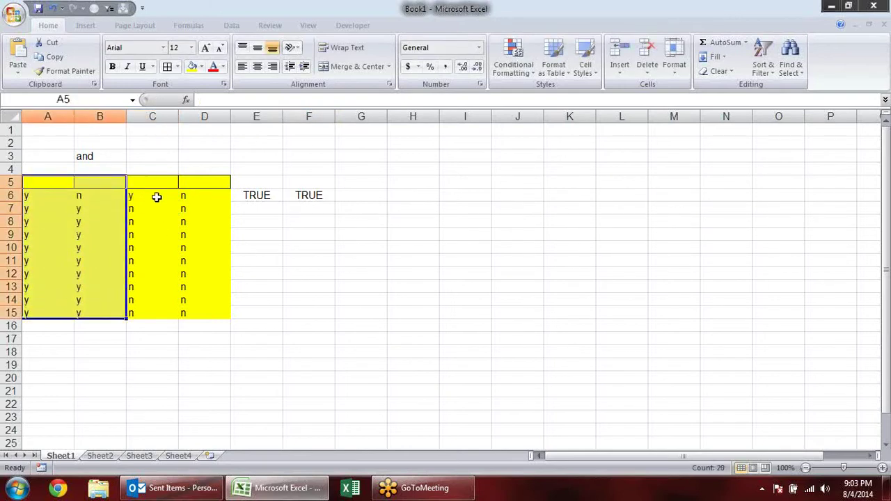
left_click_drag(156, 195, 189, 315)
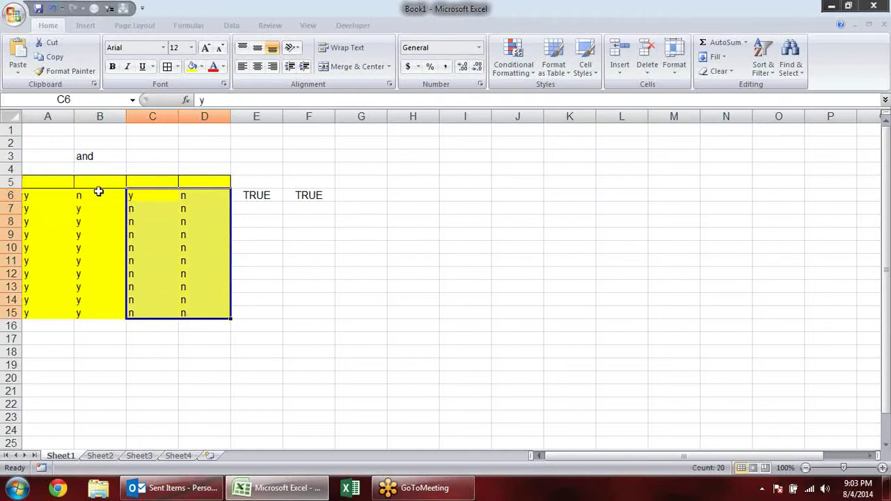
left_click_drag(30, 194, 83, 310)
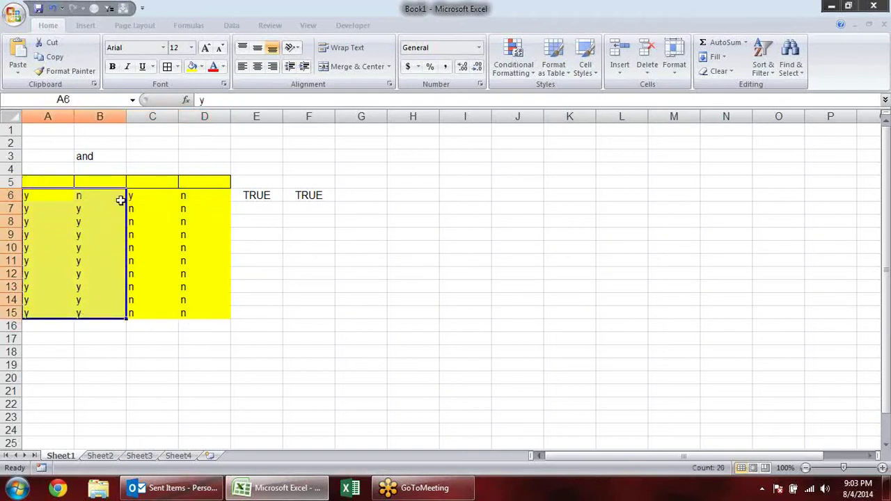
Enter =AND(E6,F6) in G6.
left_click(360, 196)
type("=an")
key("Tab")
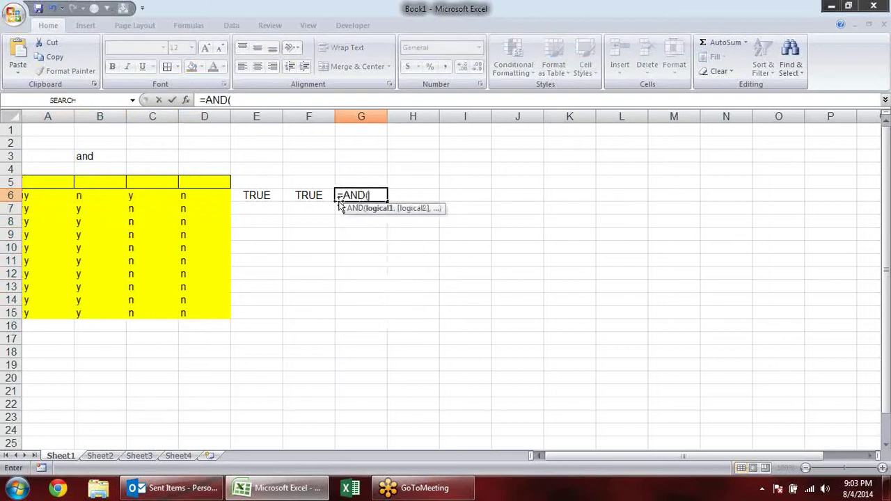
left_click(258, 197)
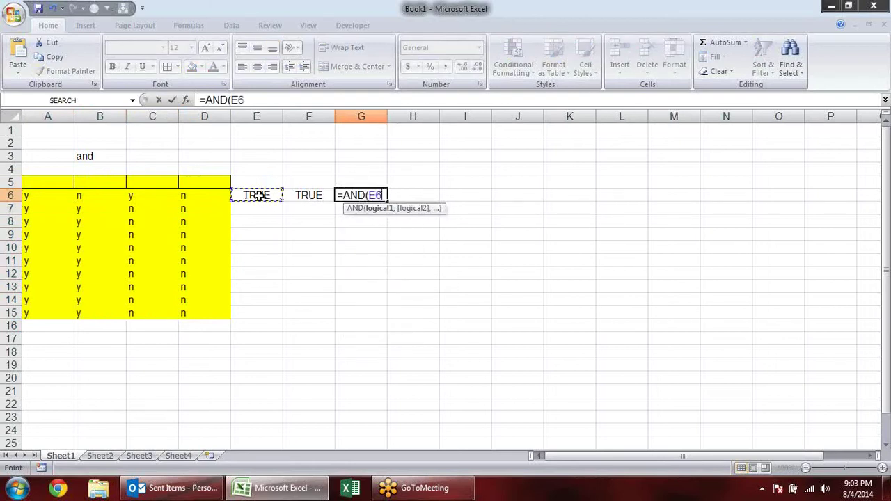
type(",")
left_click(317, 196)
type(",")
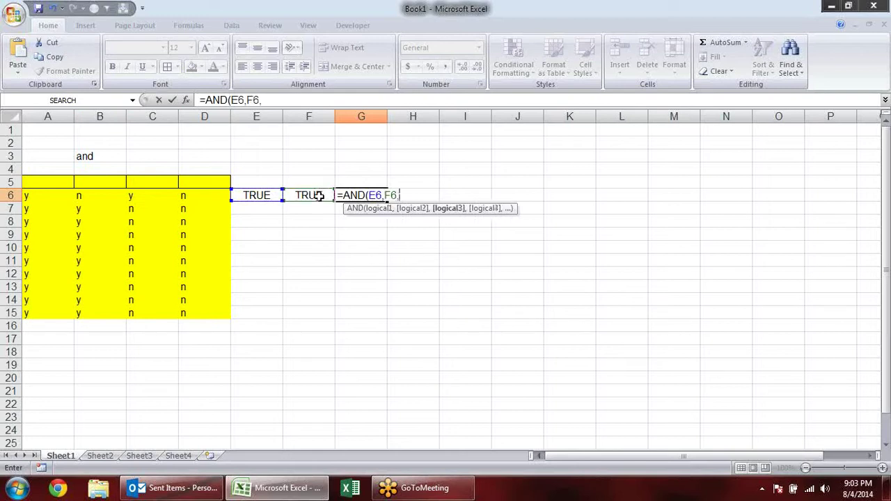
key("BackSpace")
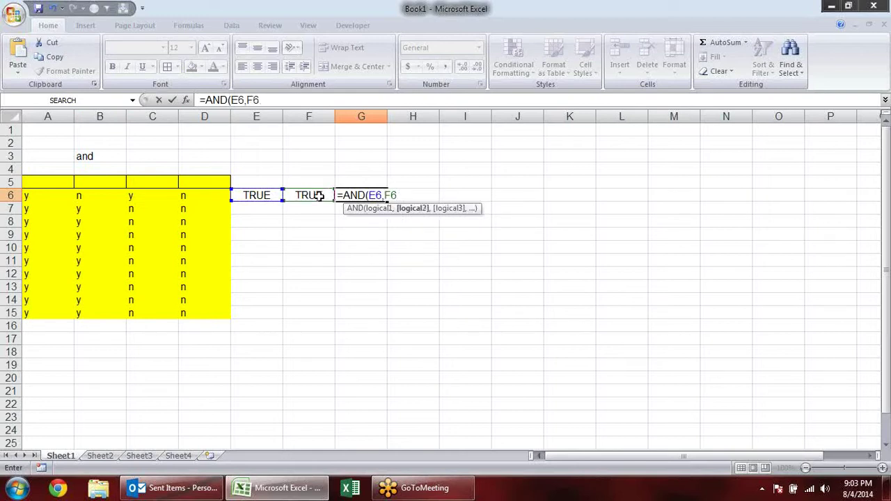
type(")")
key("Return")
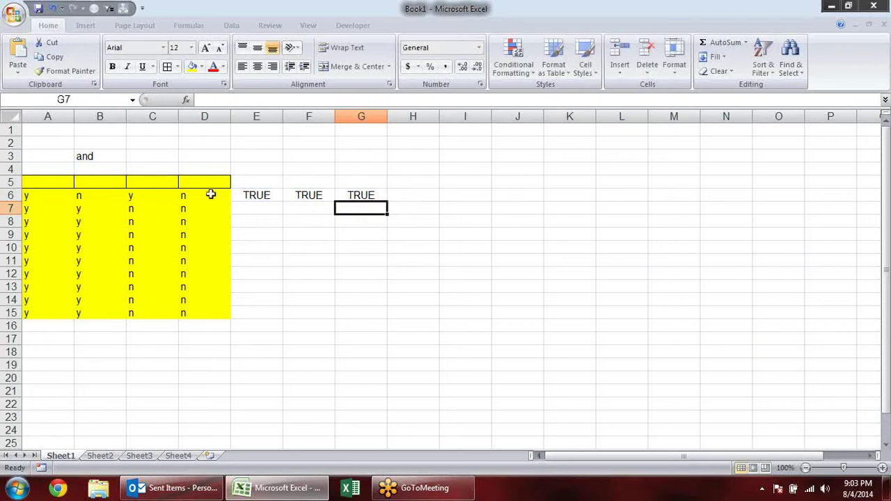
Test the formulas by changing A6 to n, then restore it to y.
left_click(81, 195)
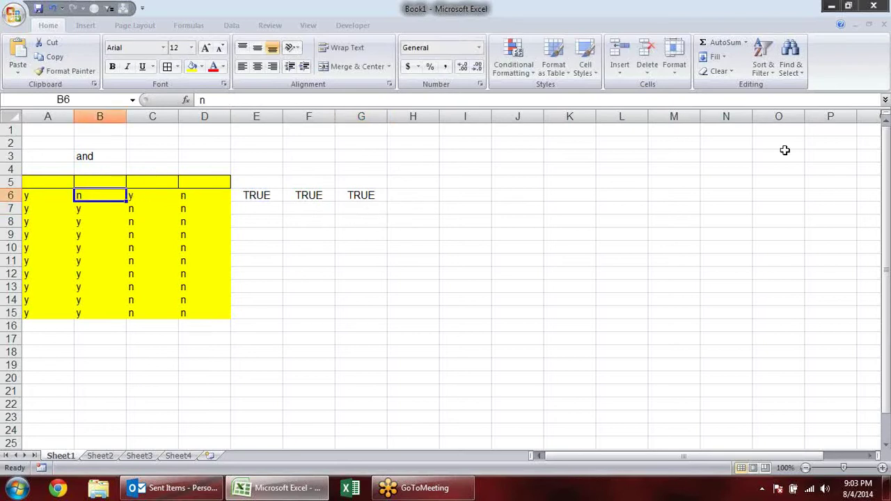
key("Left")
type("n")
key("Return")
left_click(377, 193)
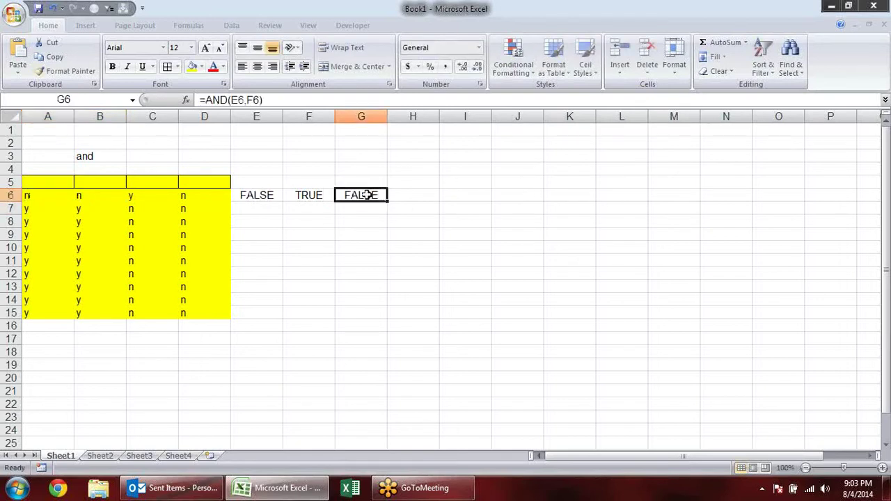
left_click(49, 197)
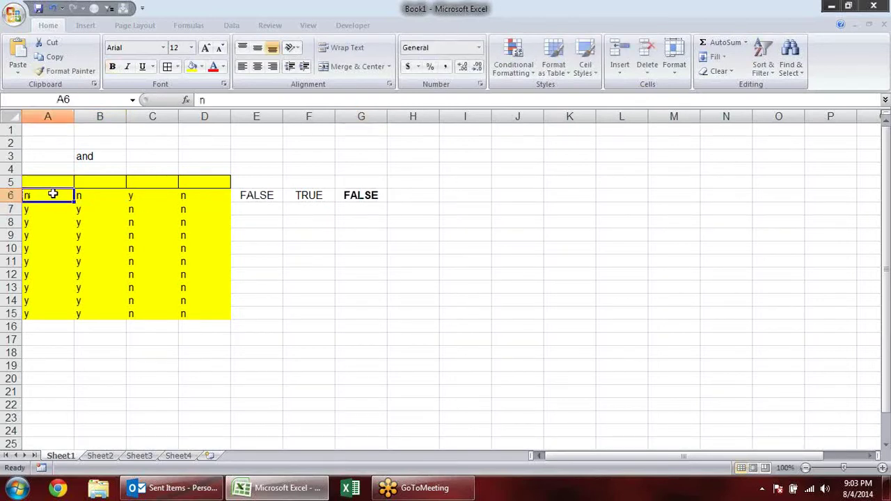
type("y")
key("Return")
key("Up")
Test again by changing D6 to y, then set it back to n.
left_click(129, 203)
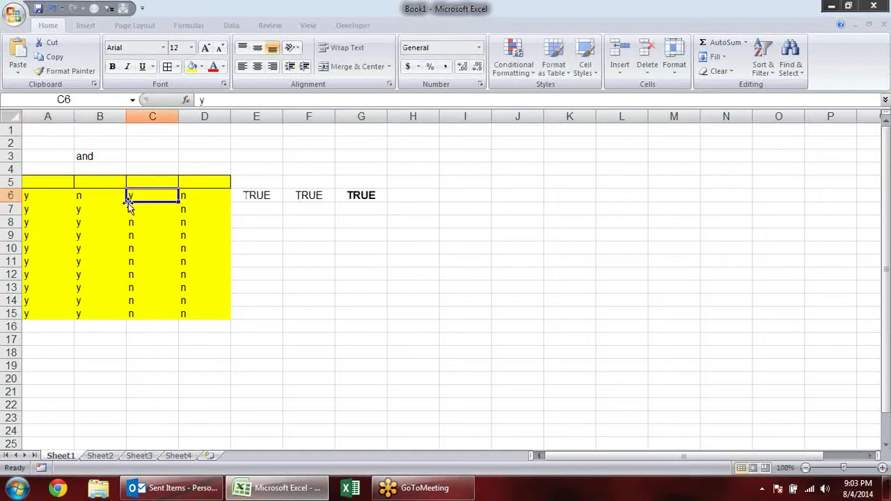
key("Right")
type("y")
key("Return")
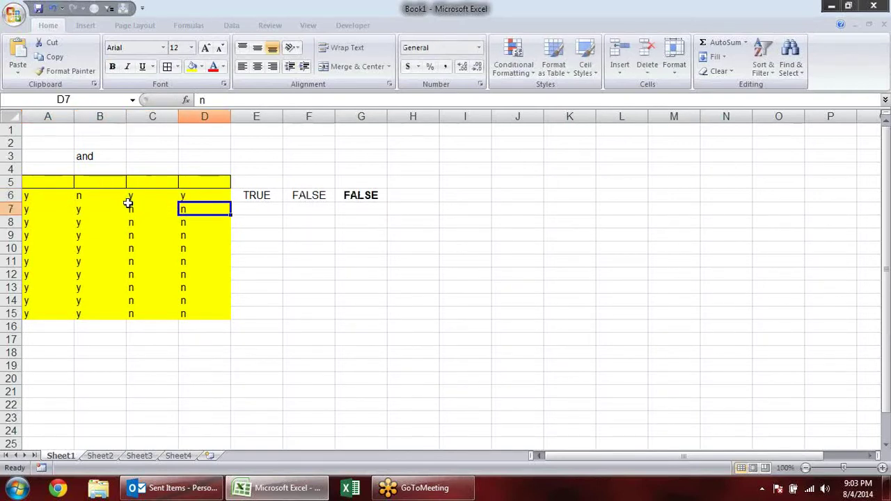
key("Up")
type("n")
key("Return")
key("Up")
Inspect the formulas in E6 and G6 in-cell without changing them.
key("Right")
key("Right")
key("Left")
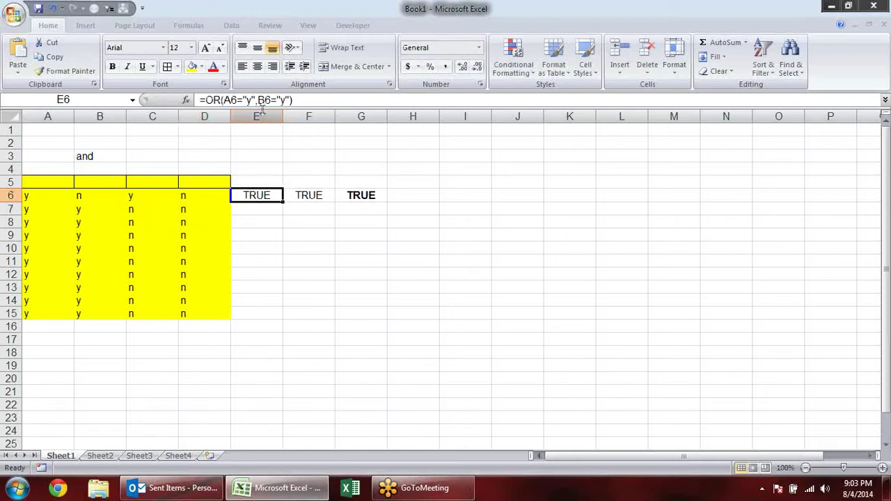
key("F2")
key("Escape")
double_click(374, 195)
key("Escape")
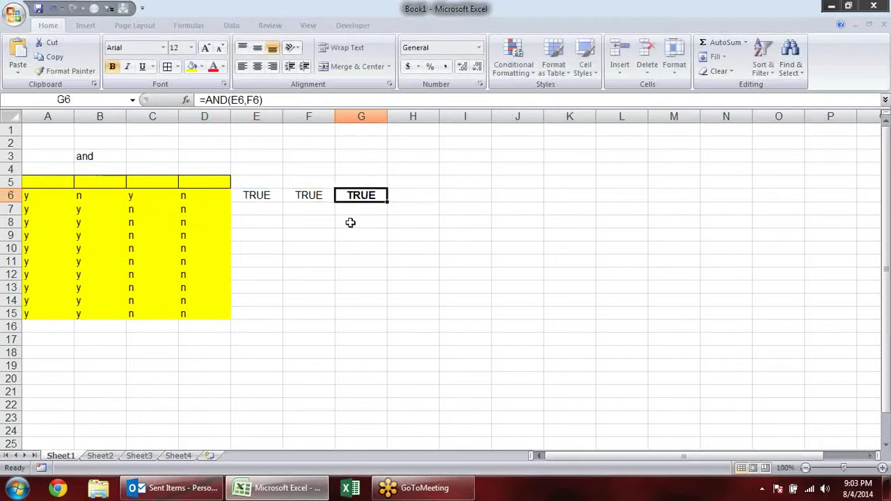
Fill A5:B15 with light grey, then select and deselect C5:D16.
left_click_drag(42, 184, 98, 316)
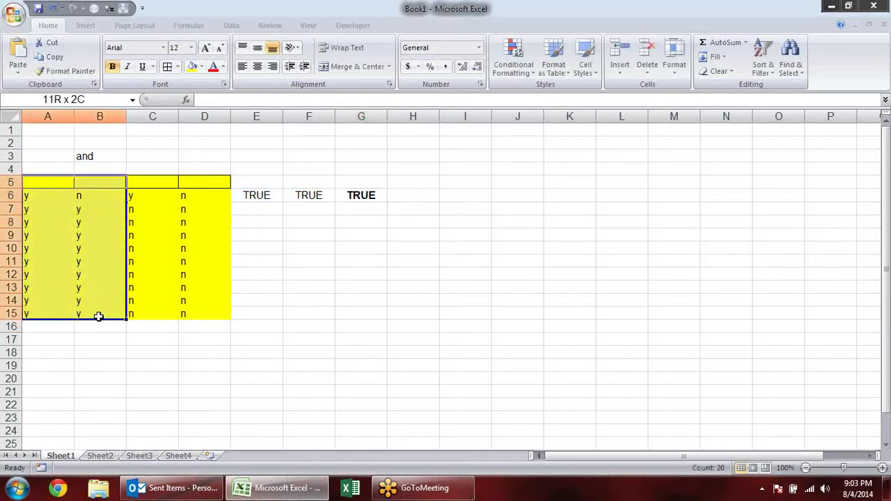
left_click(201, 66)
left_click(191, 111)
left_click_drag(136, 183, 207, 321)
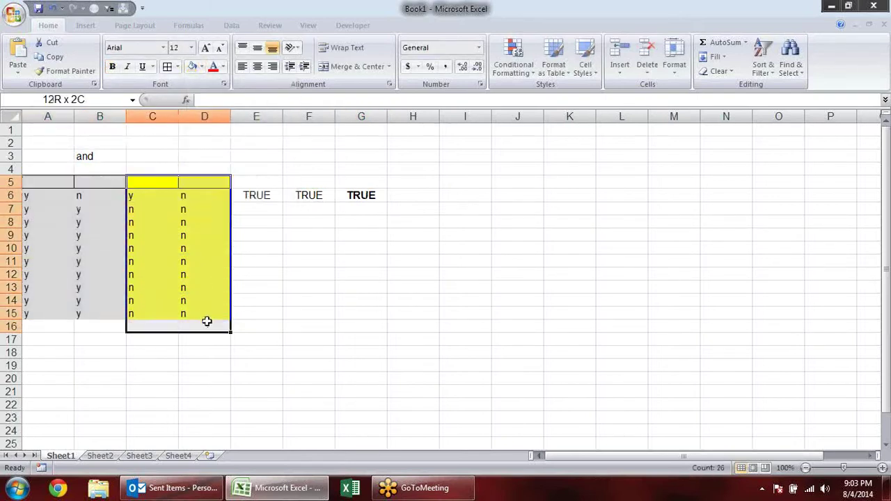
left_click(391, 260)
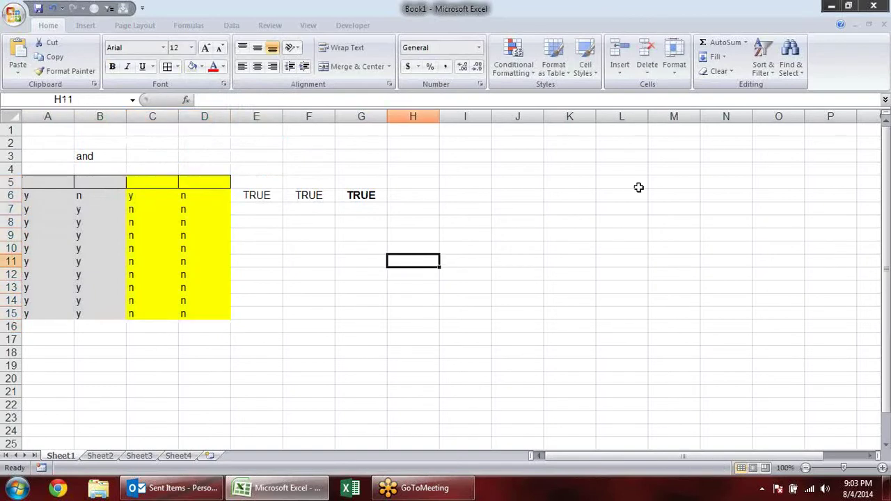
Clear all formatting and contents from the practice data in A1:H17.
left_click_drag(258, 177, 413, 202)
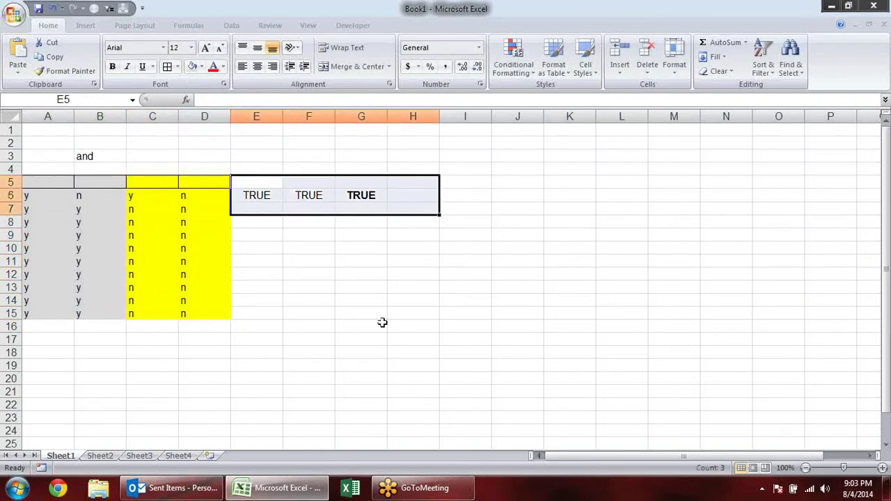
left_click_drag(413, 339, 2, 116)
key("alt+e")
key("a")
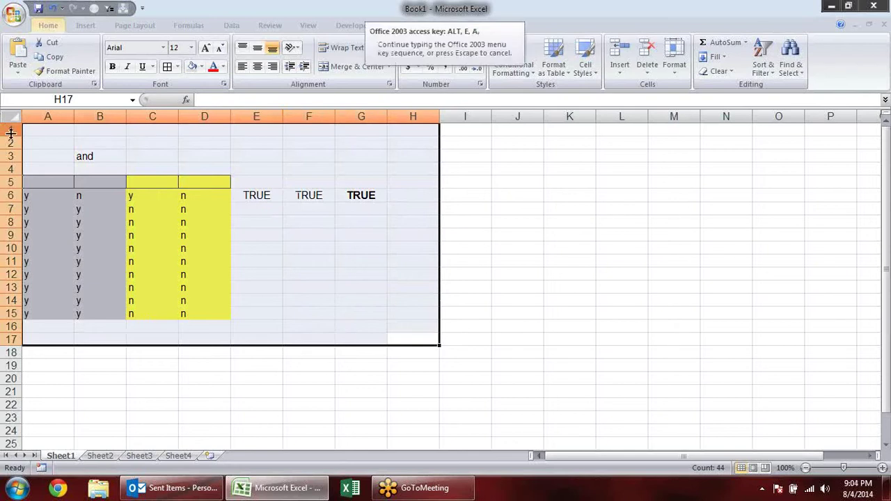
key("f")
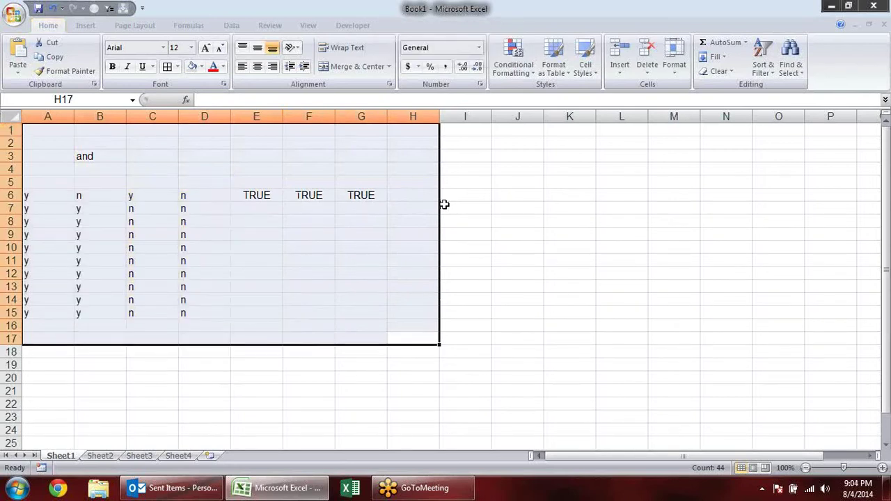
key("Delete")
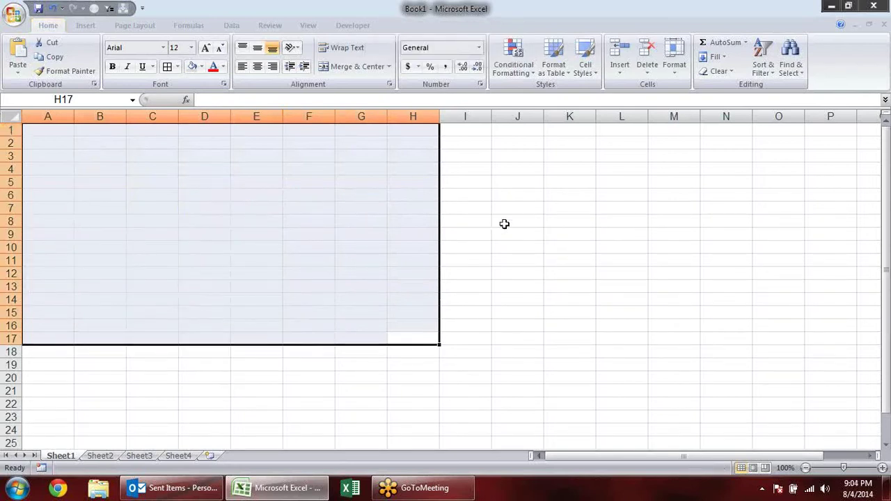
left_click(515, 220)
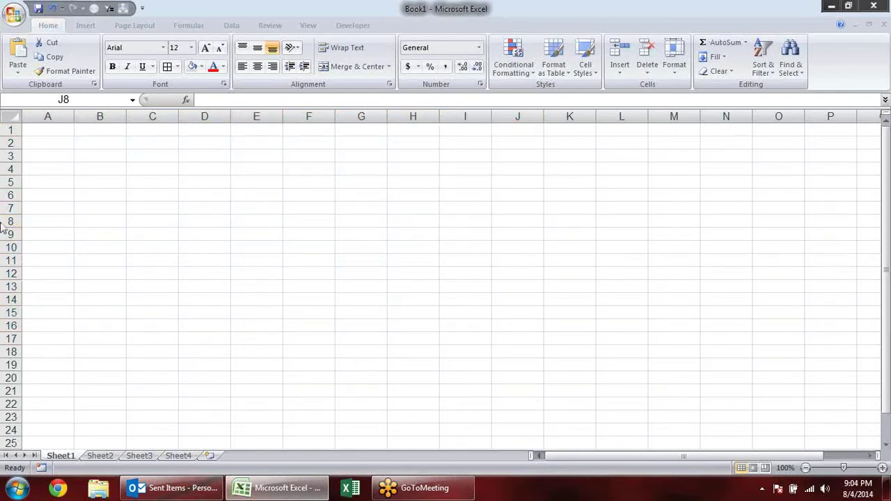
left_click(195, 26)
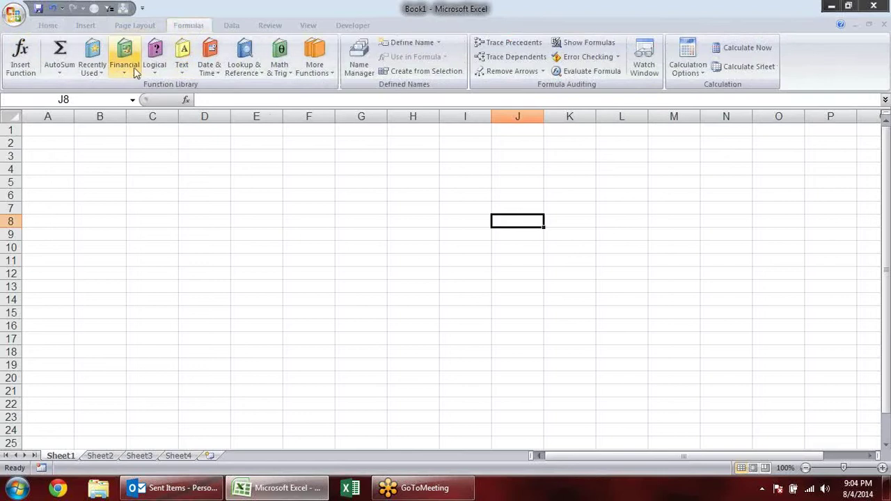
Browse the Text function list and enter 1245 in A3.
left_click(182, 54)
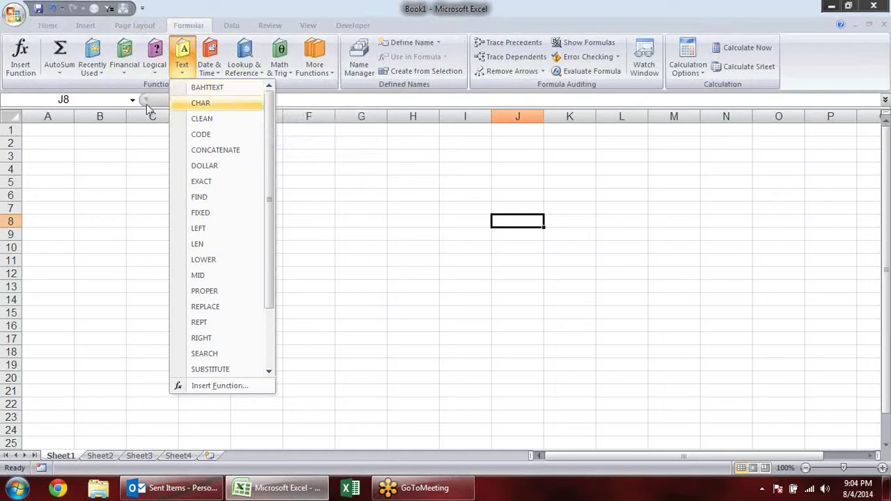
left_click(65, 144)
left_click(50, 153)
type("1")
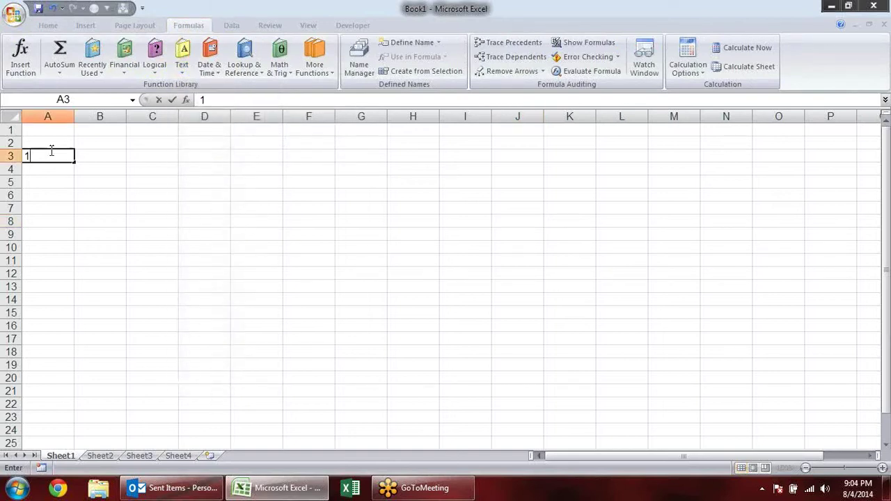
type("245")
left_click(89, 164)
Enter =BAHTTEXT(A3) in B3 and copy its Thai text result.
left_click(94, 157)
type("=bt")
key("BackSpace")
type("a")
key("Tab")
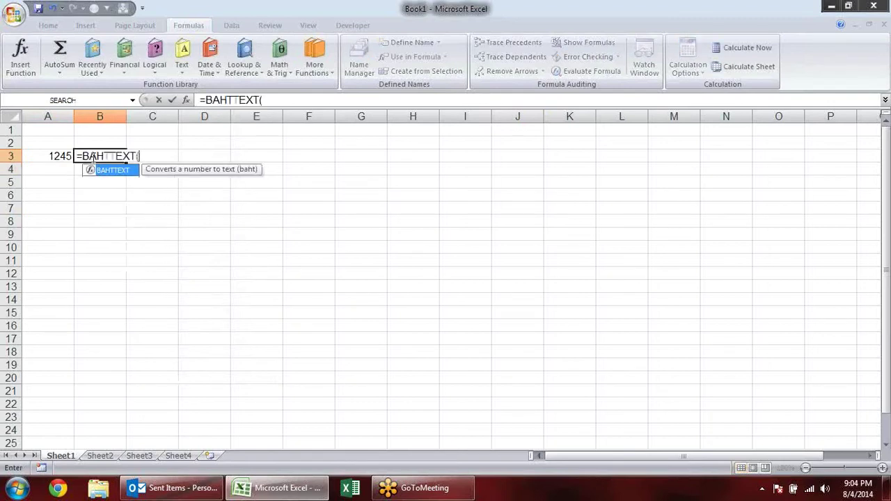
key("Down")
left_click(63, 155)
key("Return")
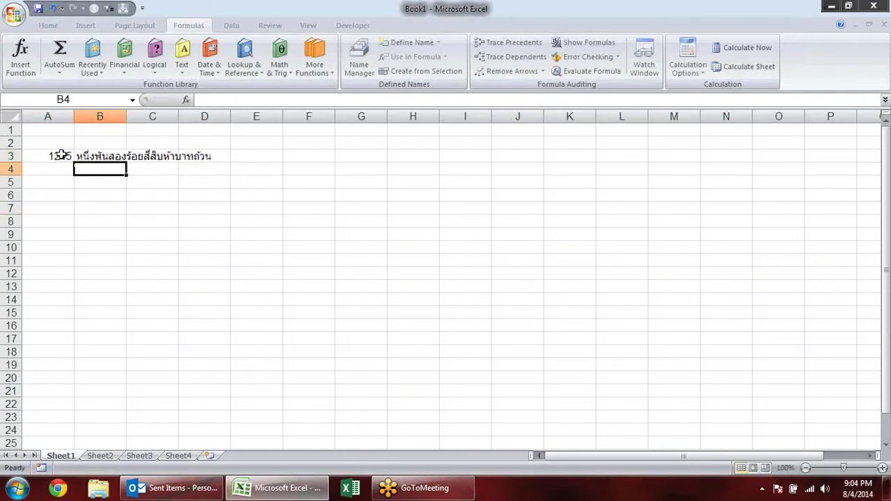
left_click(114, 156)
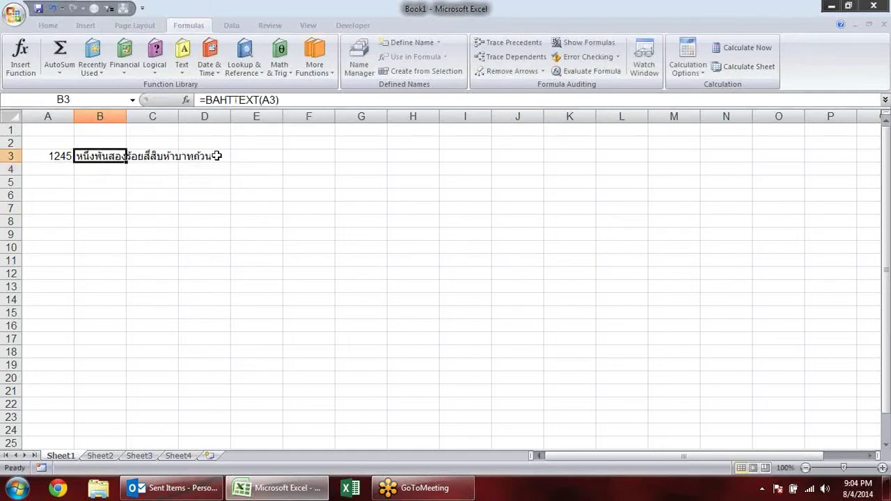
key("ctrl+c")
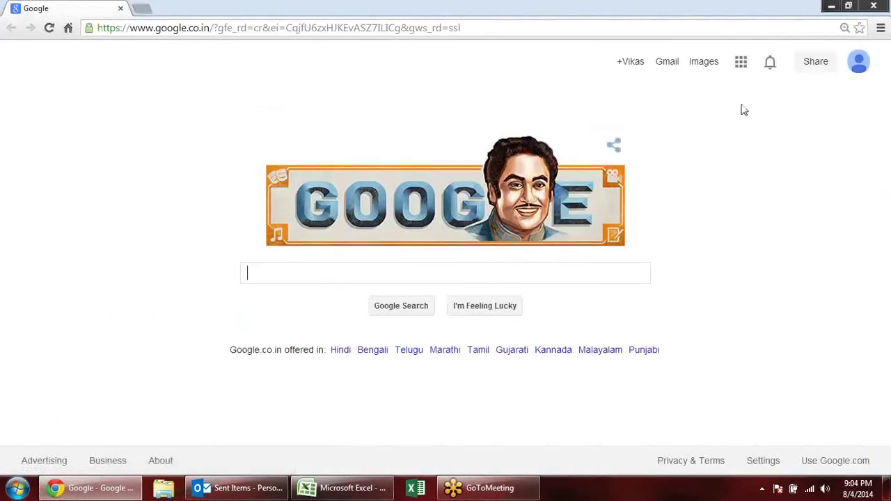
Open Google Translate from the Google apps grid.
left_click(742, 63)
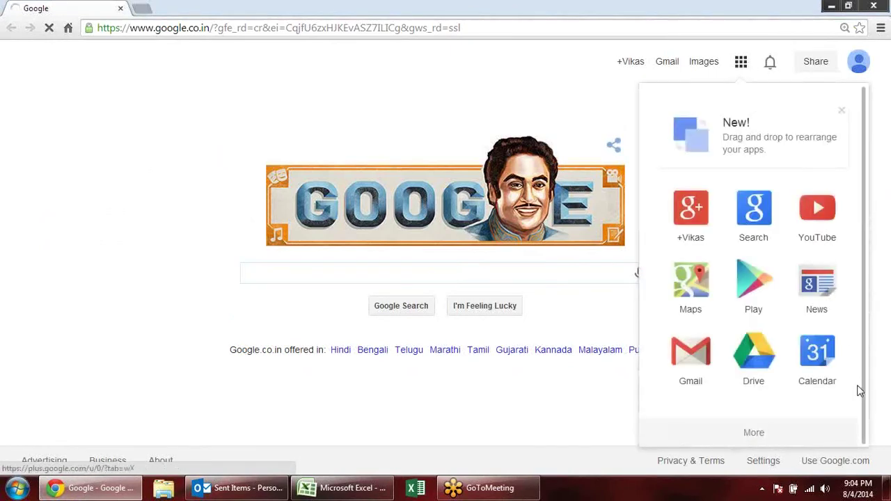
scroll(808, 315, "down", 1)
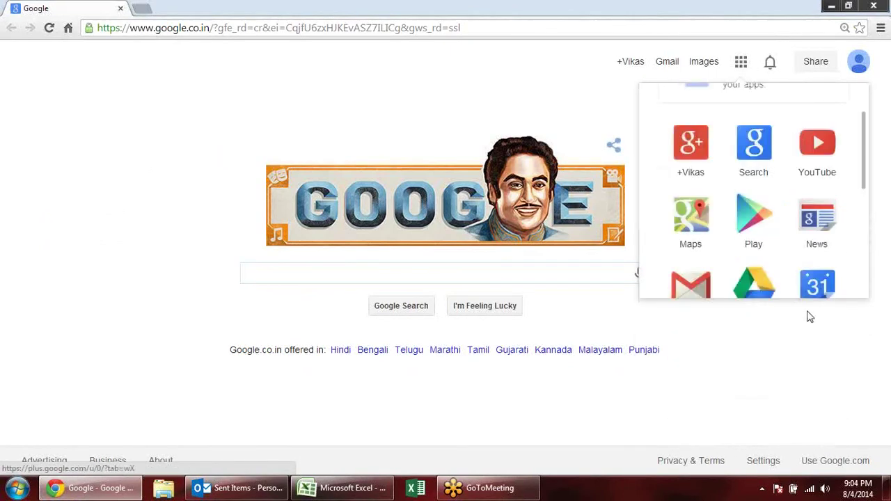
left_click_drag(868, 162, 863, 236)
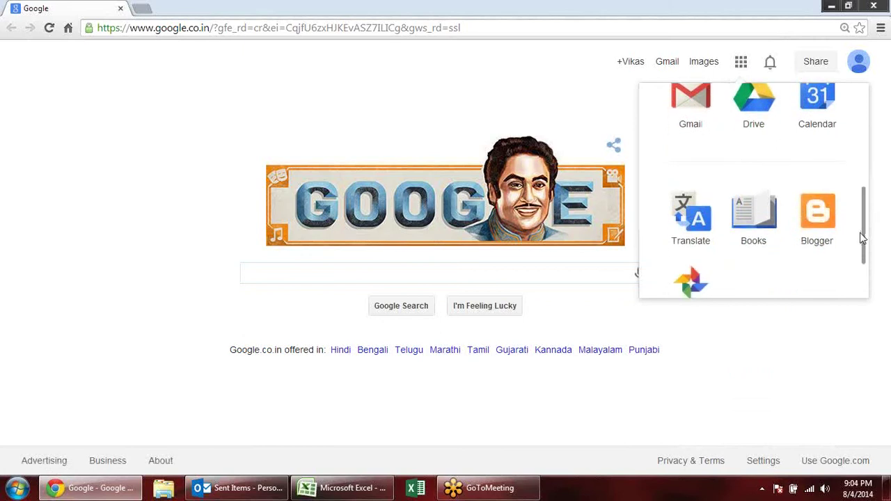
left_click(704, 213)
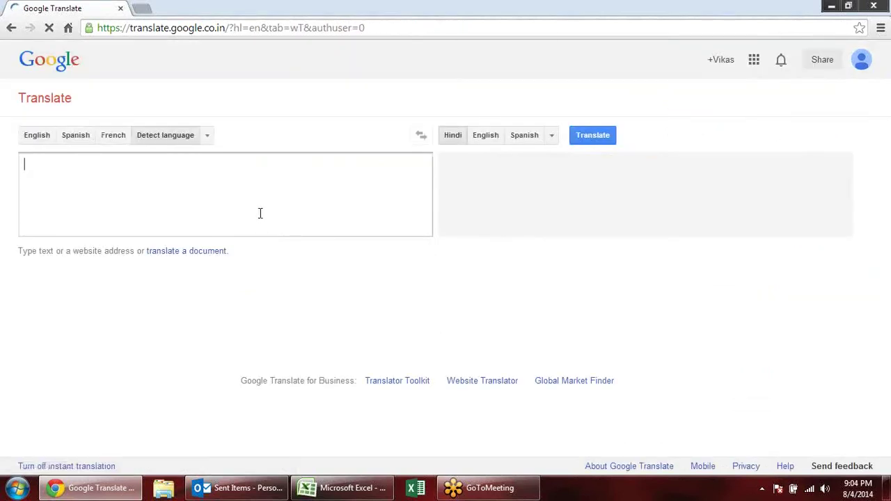
Translate the pasted Thai baht text into English, then close Chrome.
key("ctrl+v")
left_click(606, 142)
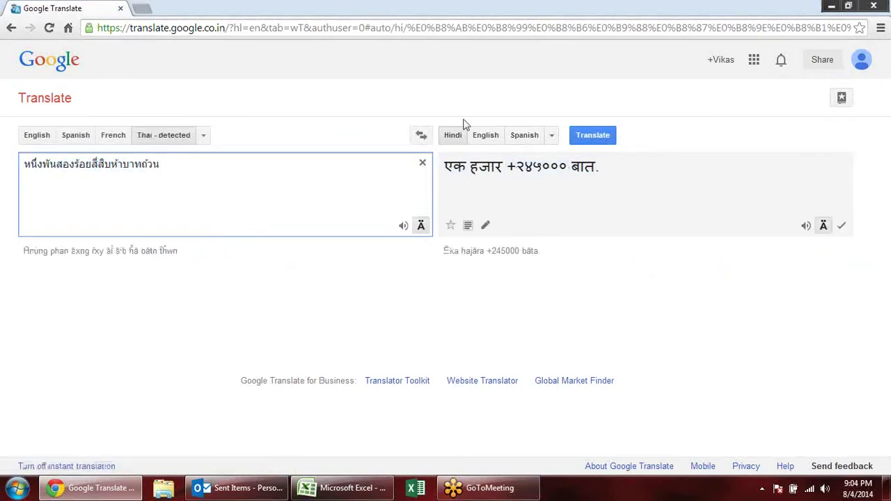
left_click(484, 134)
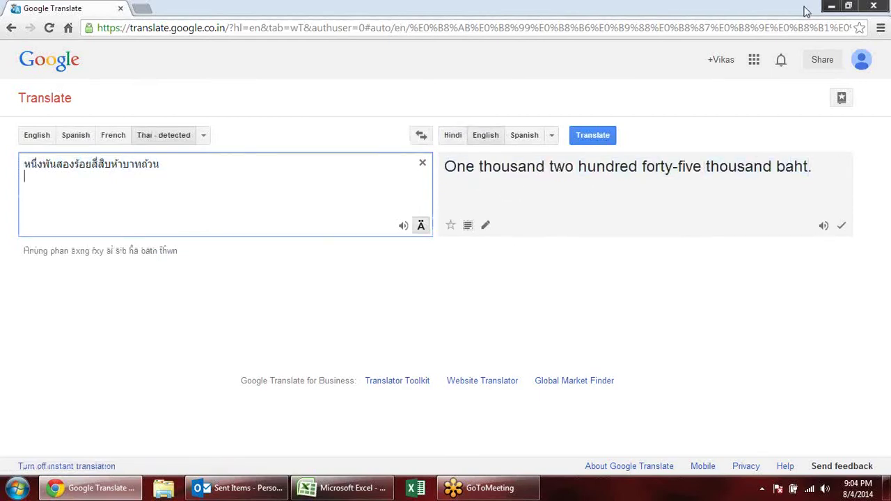
left_click(873, 6)
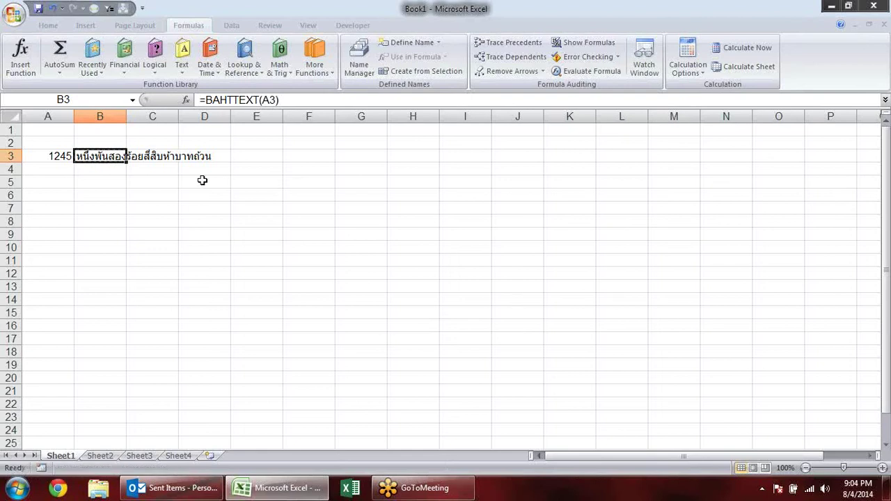
Delete the 1245 and its Thai text from A2:F6.
left_click_drag(50, 148, 293, 195)
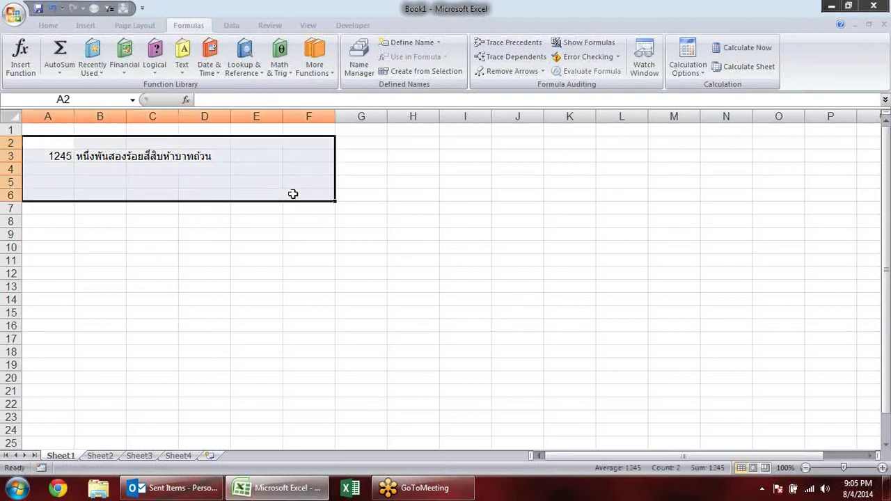
key("Delete")
left_click(141, 280)
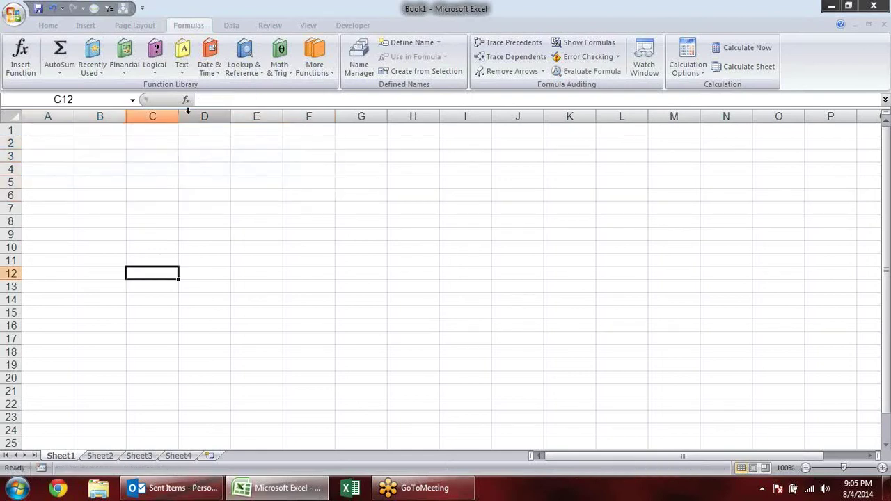
Browse the Date & Time and Text function lists, select A2, and launch Chrome.
left_click(213, 77)
left_click(180, 70)
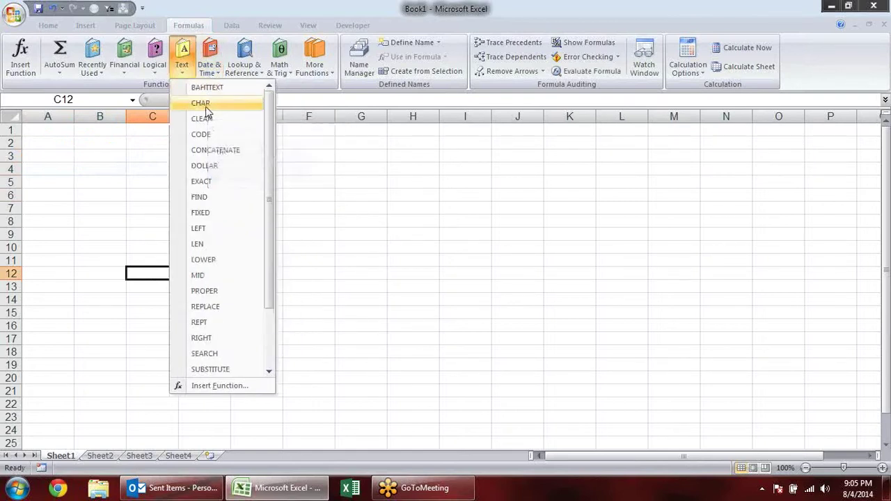
left_click(56, 172)
left_click(55, 170)
left_click(59, 143)
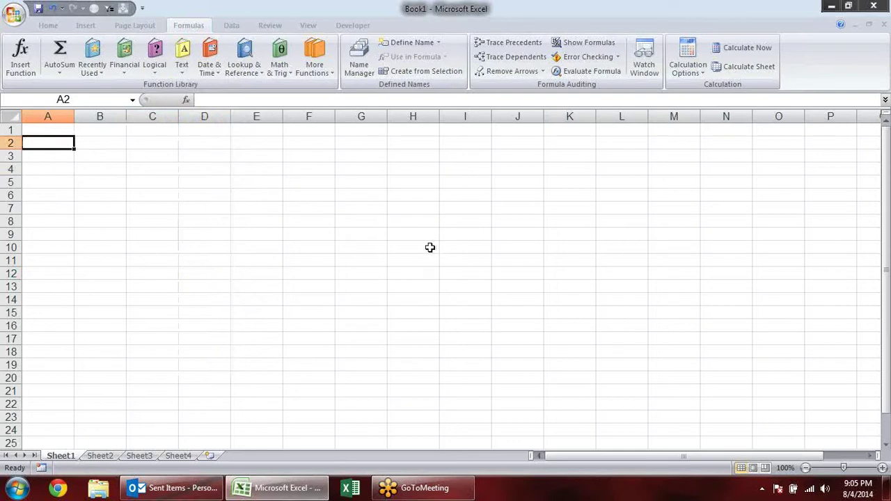
left_click(59, 488)
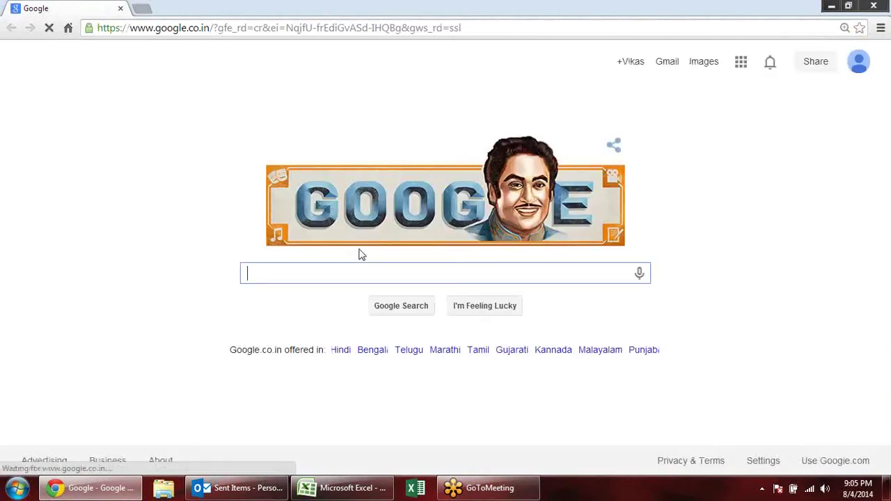
Search the web for 'ascii'.
type("asci")
key("Return")
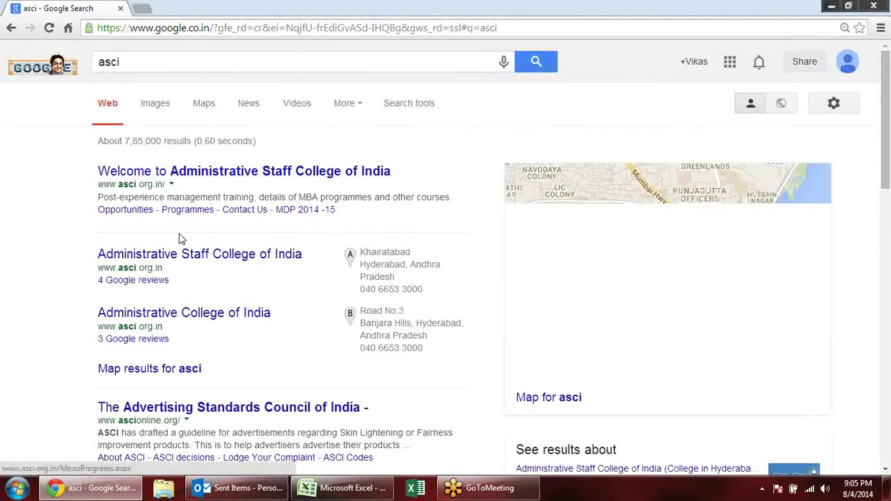
scroll(190, 256, "down", 1)
scroll(175, 235, "down", 2)
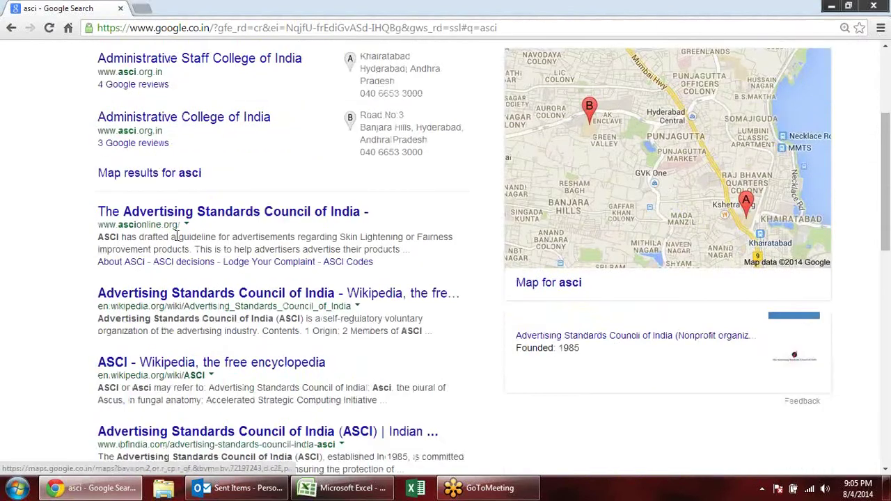
scroll(193, 235, "up", 1)
scroll(193, 234, "up", 2)
left_click(171, 65)
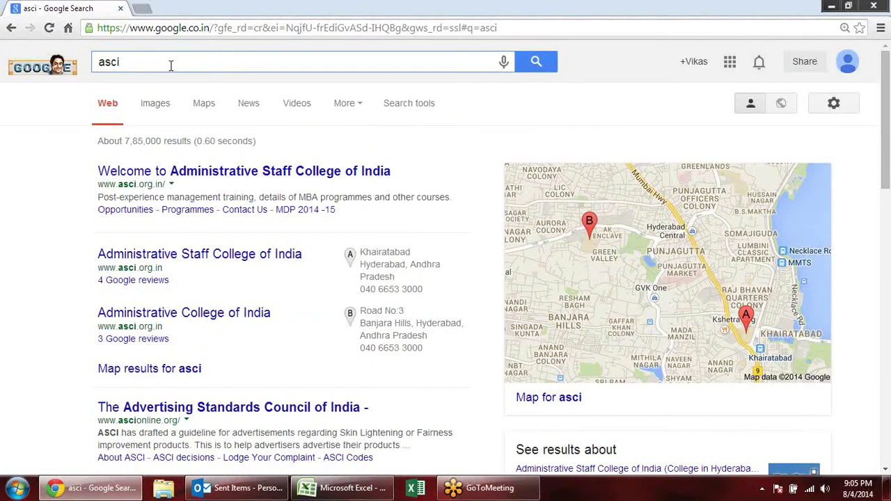
key("Return")
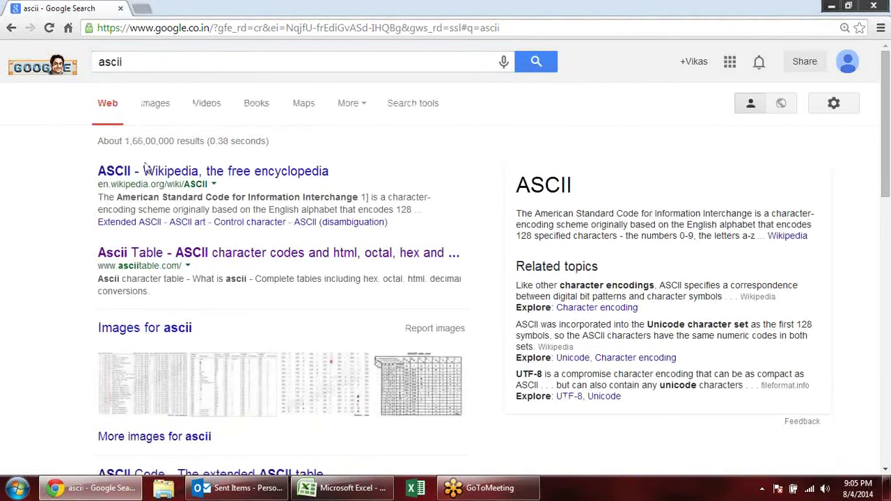
Review the ASCII character table on asciitable.com, then return to Excel at C2.
left_click(195, 254)
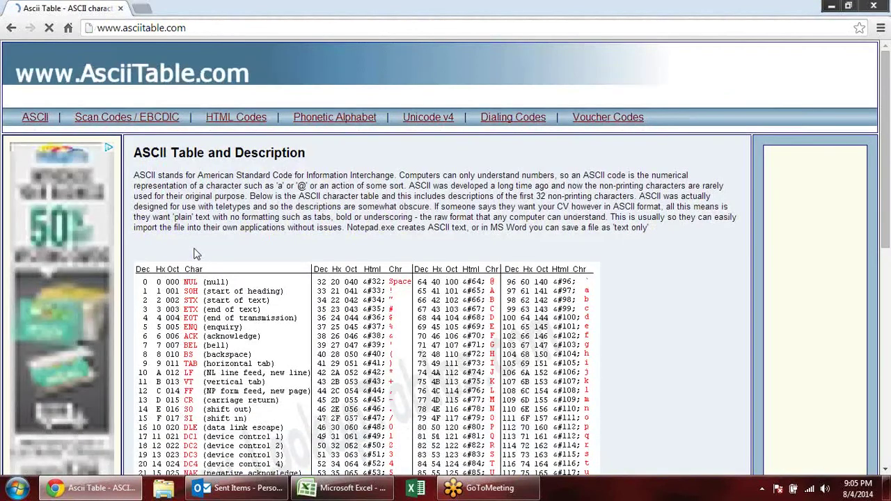
scroll(202, 243, "down", 3)
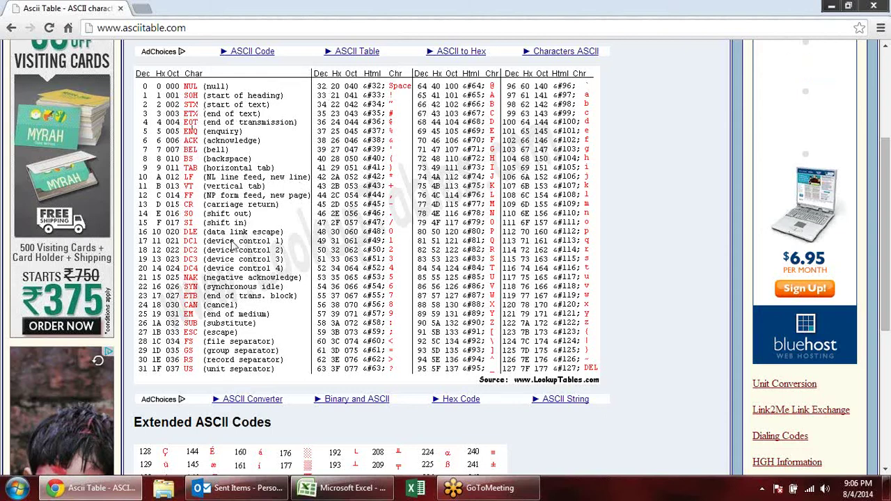
key("alt+Tab")
left_click(140, 144)
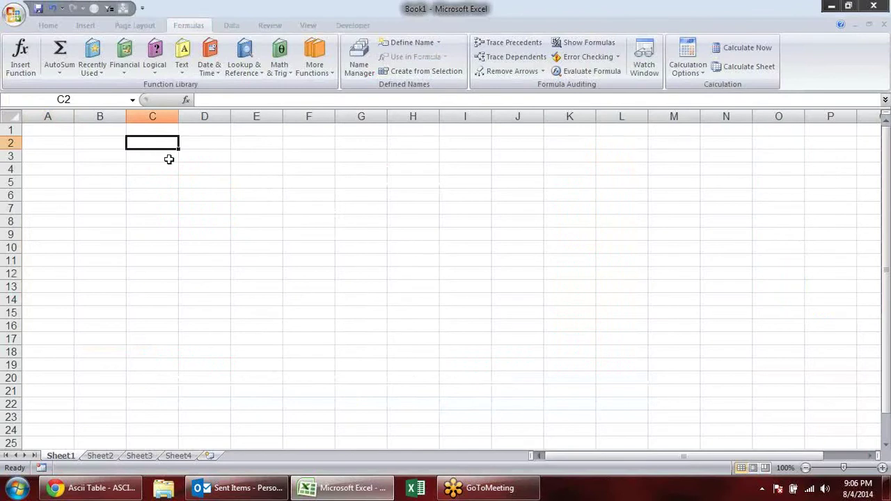
type("=c")
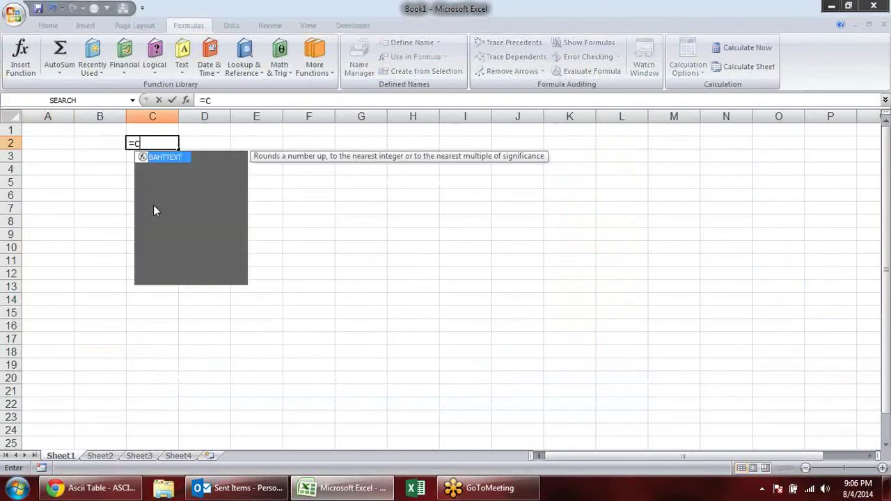
type("h")
key("Tab")
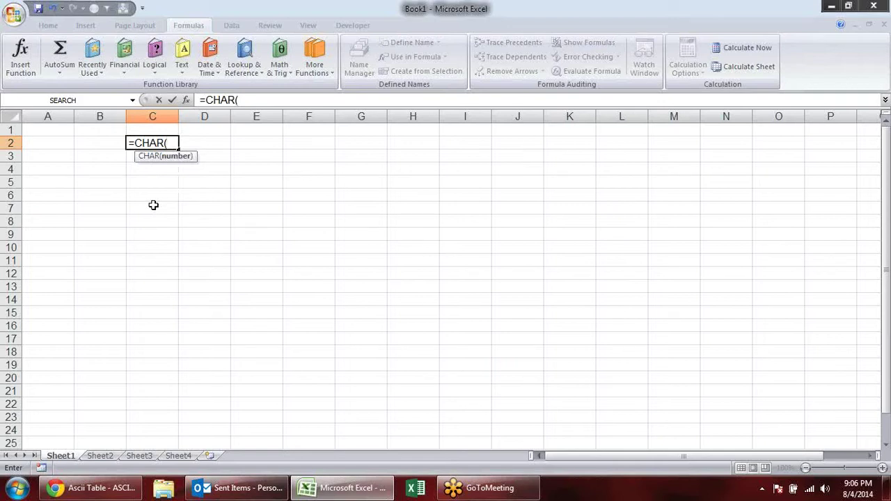
type("32")
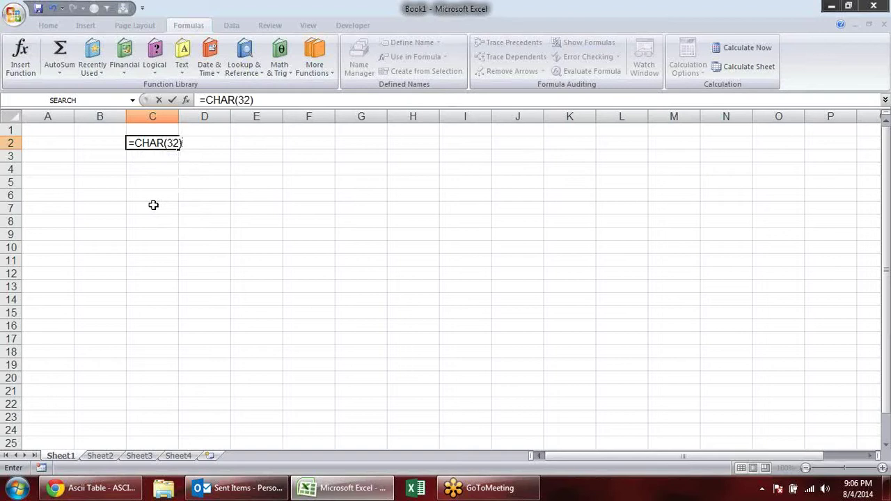
key("Return")
left_click(209, 144)
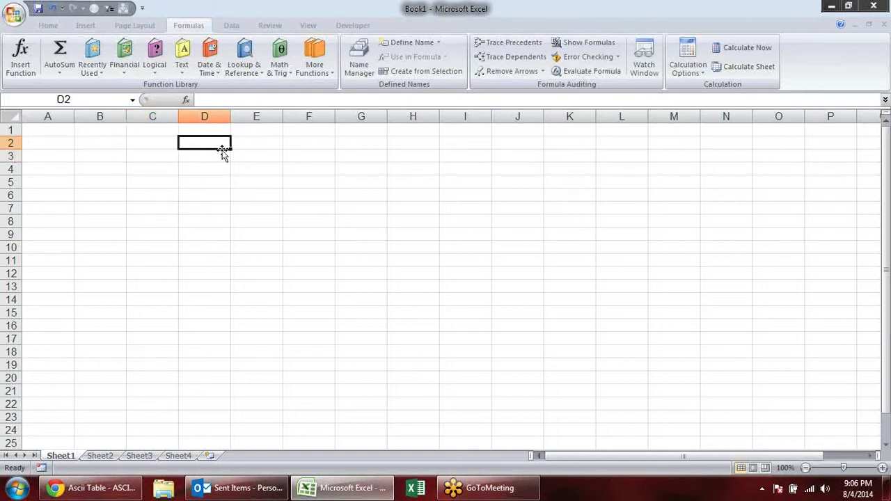
left_click(86, 142)
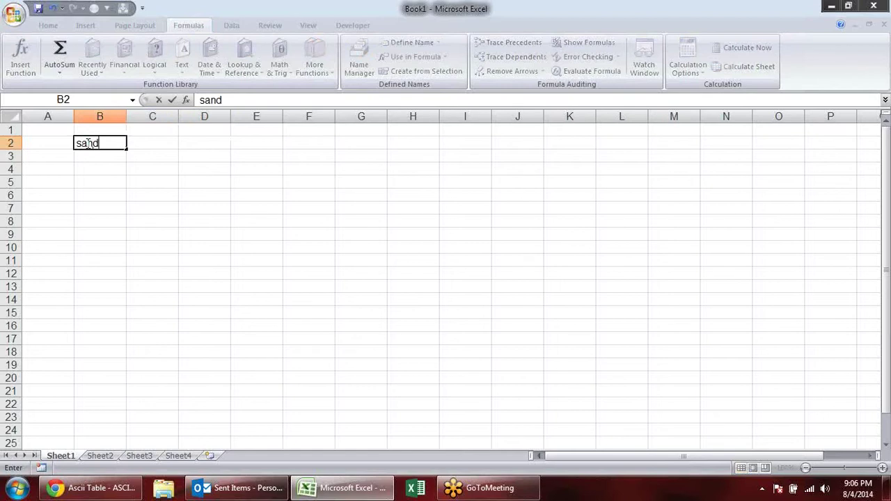
key("Tab")
key("Tab")
key("Tab")
type("=")
key("Left")
key("Left")
key("Left")
type("&")
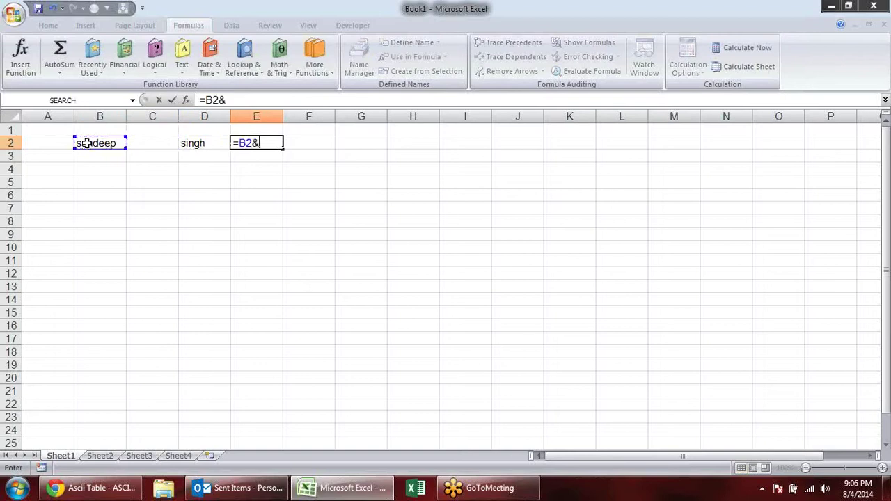
key("Left")
key("Left")
type("&")
key("Left")
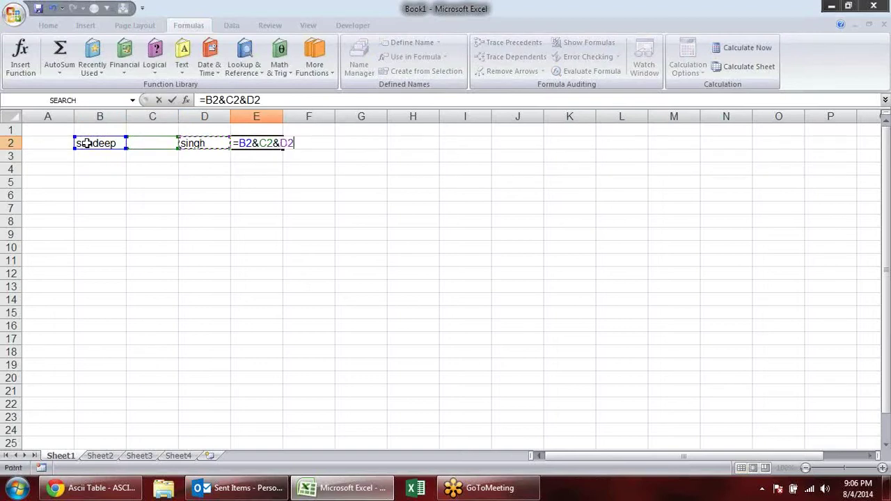
key("Return")
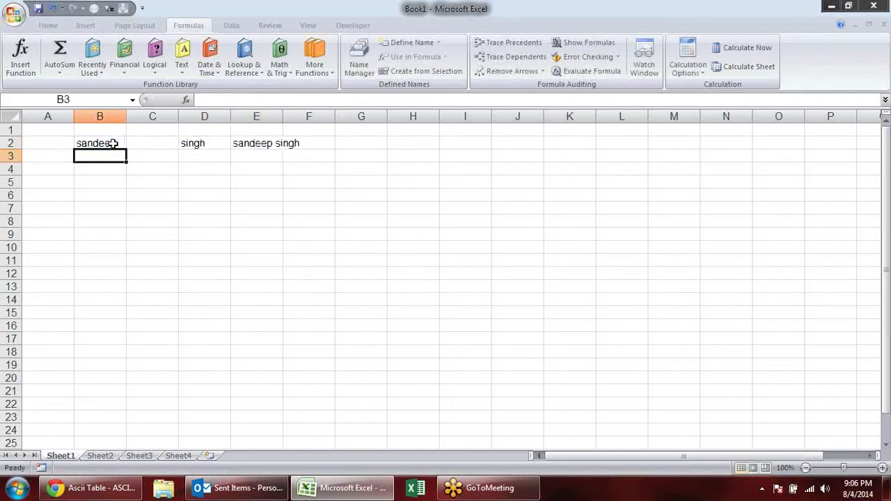
left_click_drag(90, 143, 290, 144)
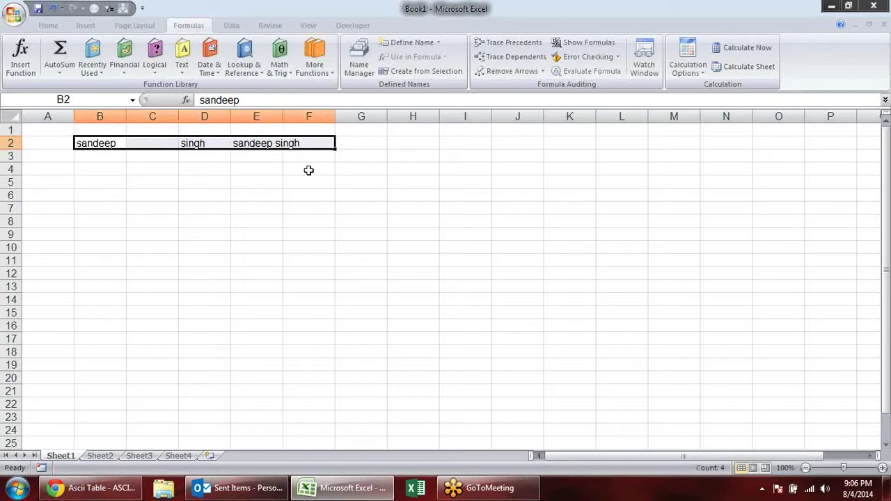
key("Delete")
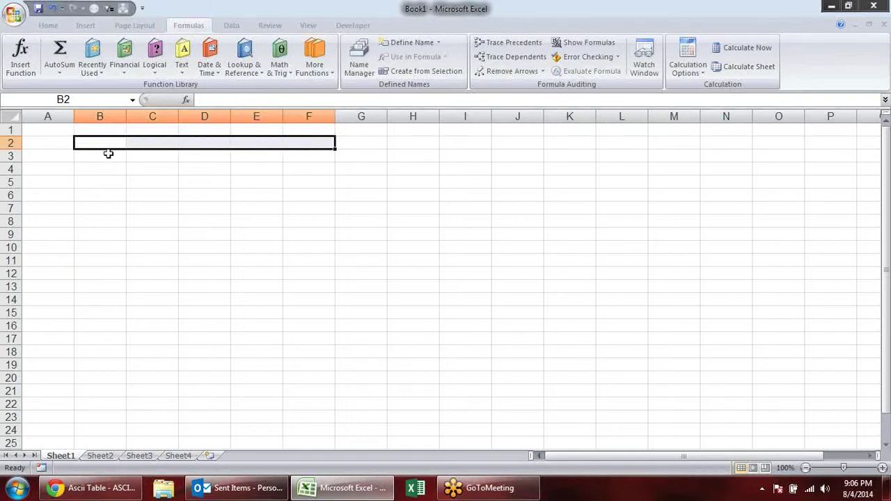
Enter A in B2 and =CODE(B2) in C2, returning 65.
left_click(113, 144)
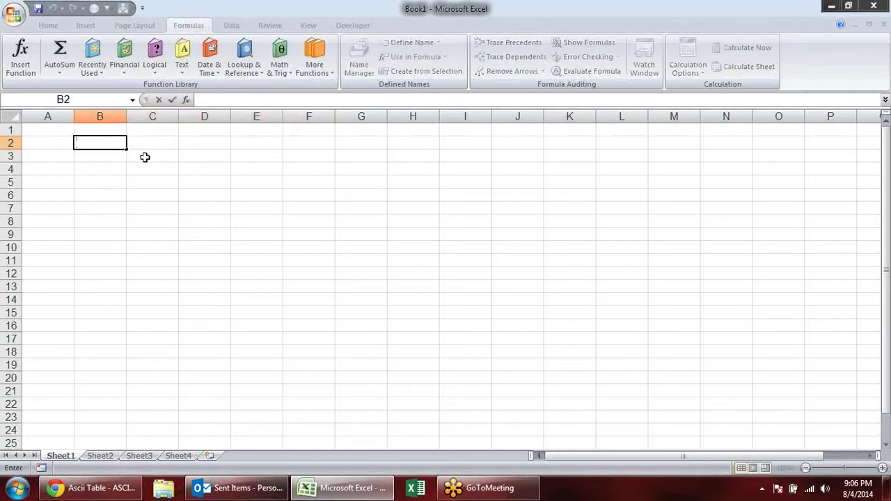
key("Escape")
type("A")
key("Return")
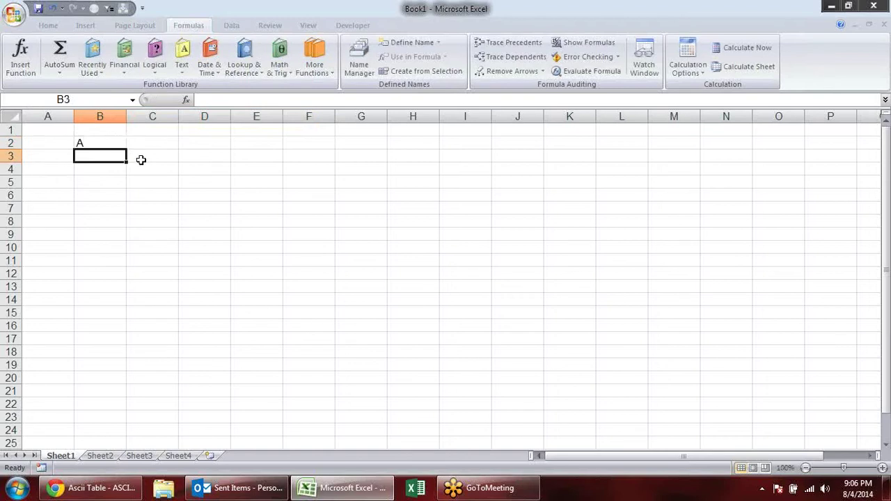
left_click(155, 137)
type("=cd")
key("BackSpace")
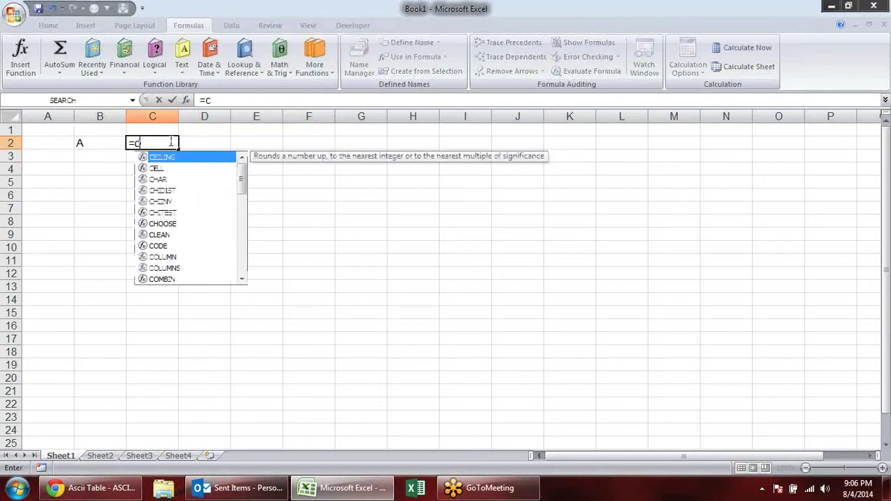
type("o")
key("Tab")
left_click(102, 141)
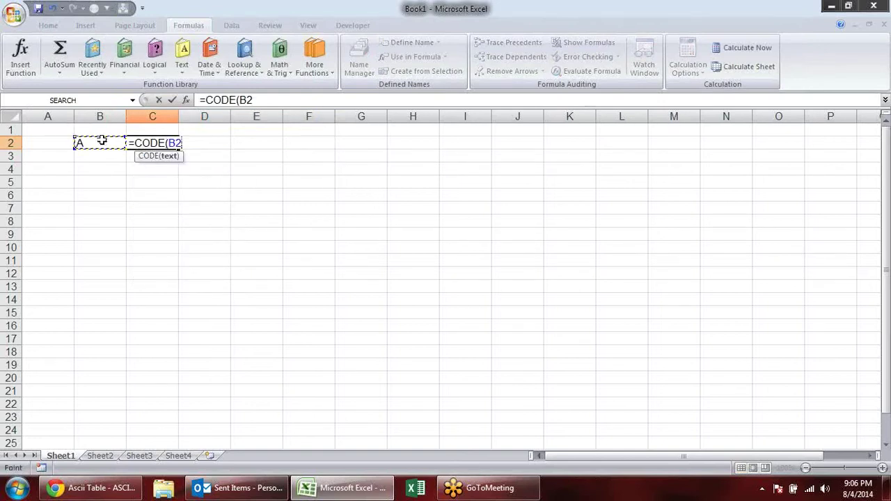
key("Return")
Change B2 to lowercase a, a space, then a line break, giving codes 97, 32 and 10.
left_click(85, 142)
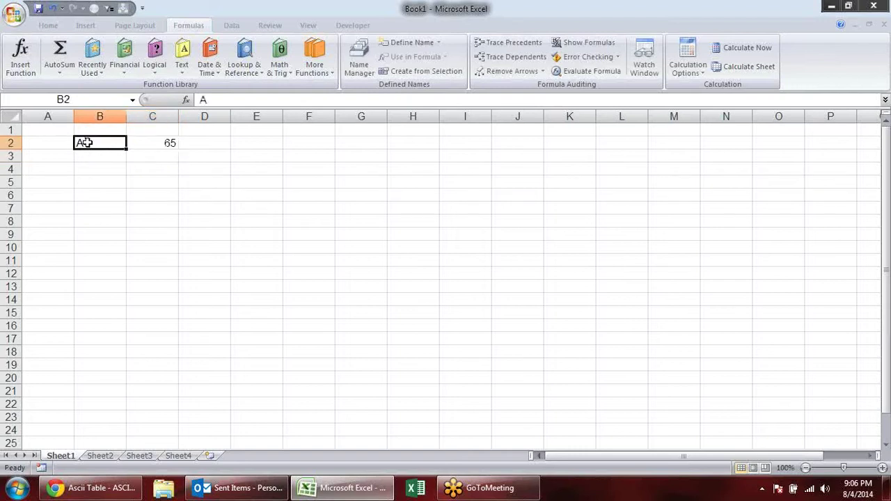
type("a")
key("Return")
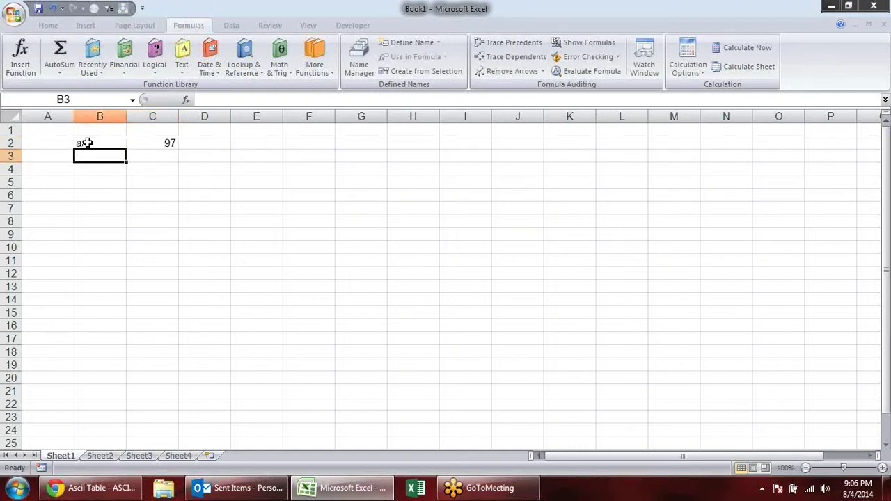
left_click(87, 143)
key("Return")
left_click(87, 143)
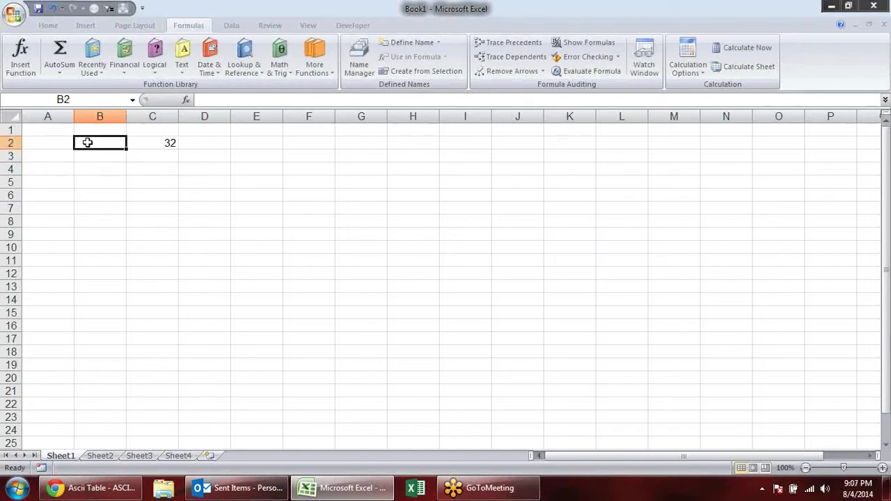
double_click(87, 143)
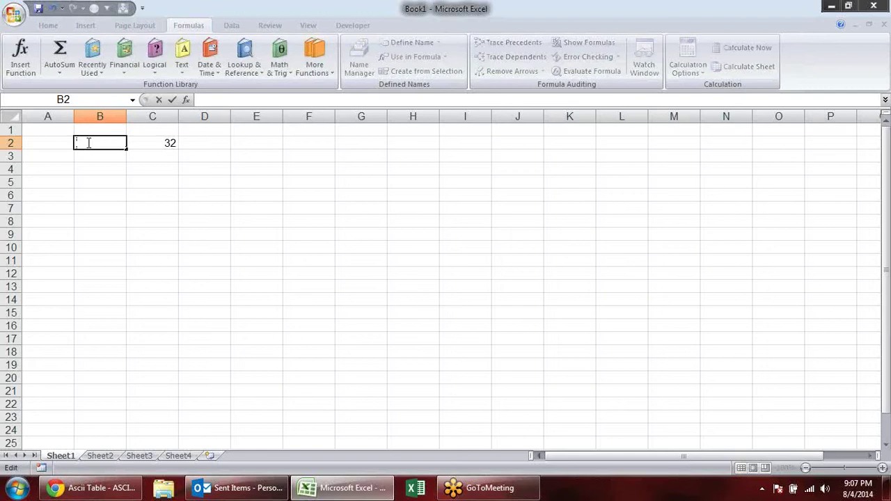
key("alt+Return")
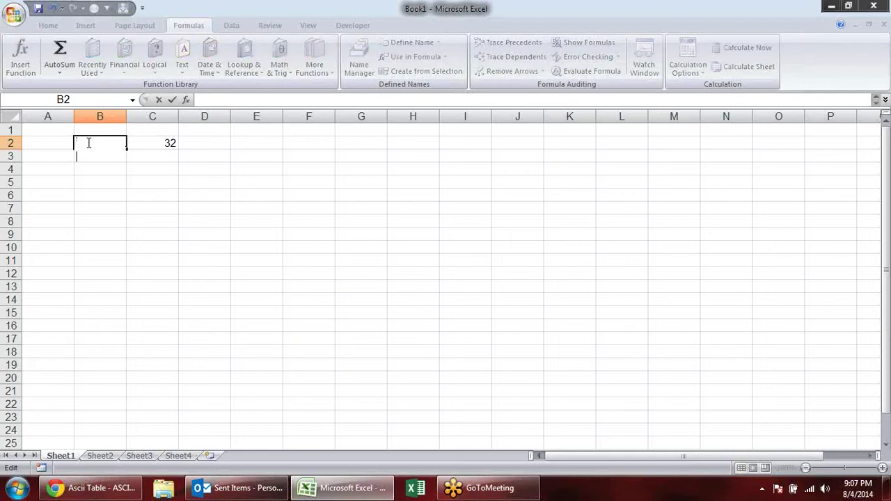
key("Return")
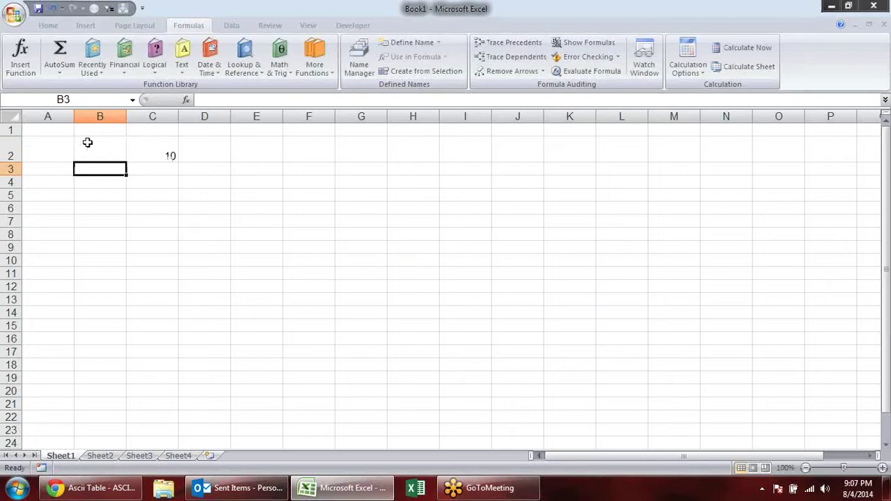
Delete test row 2 and switch to the ASCII table in Chrome.
left_click(87, 143)
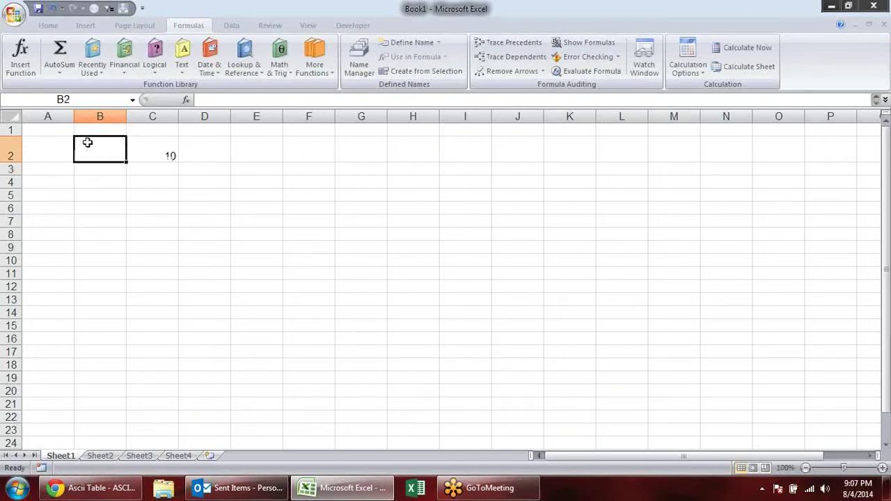
left_click(11, 147)
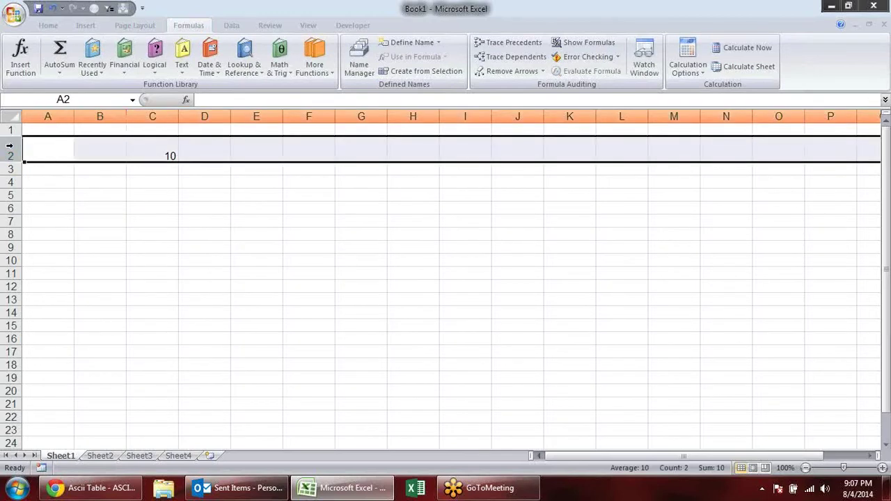
key("alt+e")
key("d")
left_click(139, 191)
left_click(123, 143)
left_click(153, 144)
key("alt+Tab")
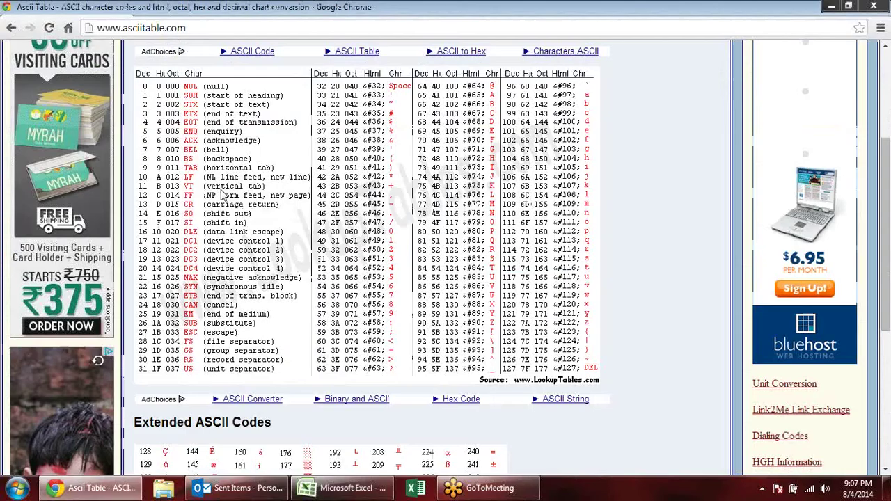
Switch from the ASCII table back to the blank Excel Book1 worksheet.
key("alt+Tab")
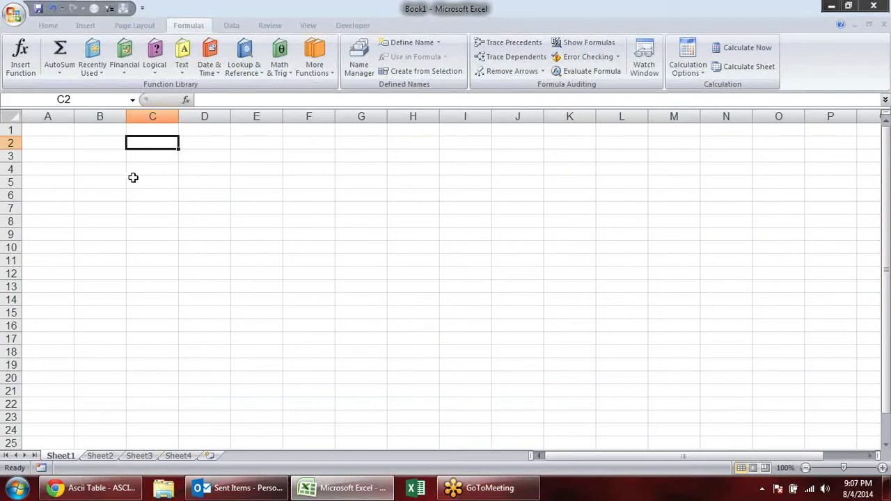
Enter a REPT formula in C2 repeating an asterisk 10 times.
type("=")
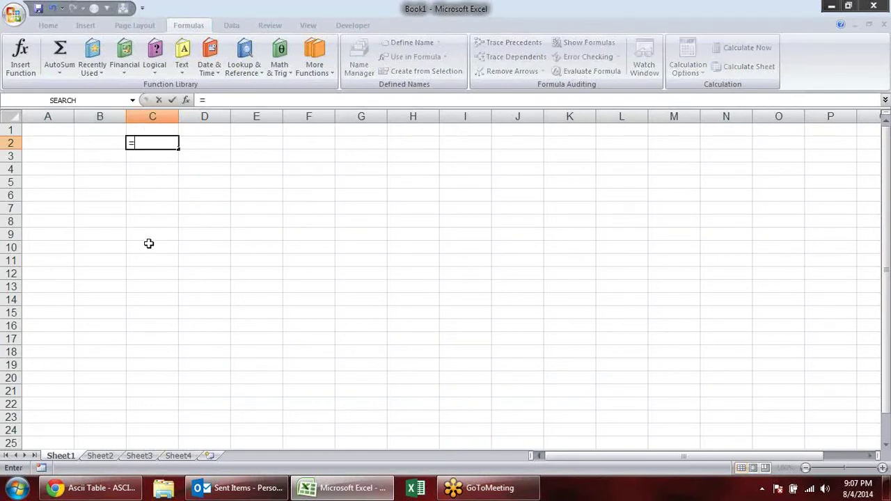
type("re")
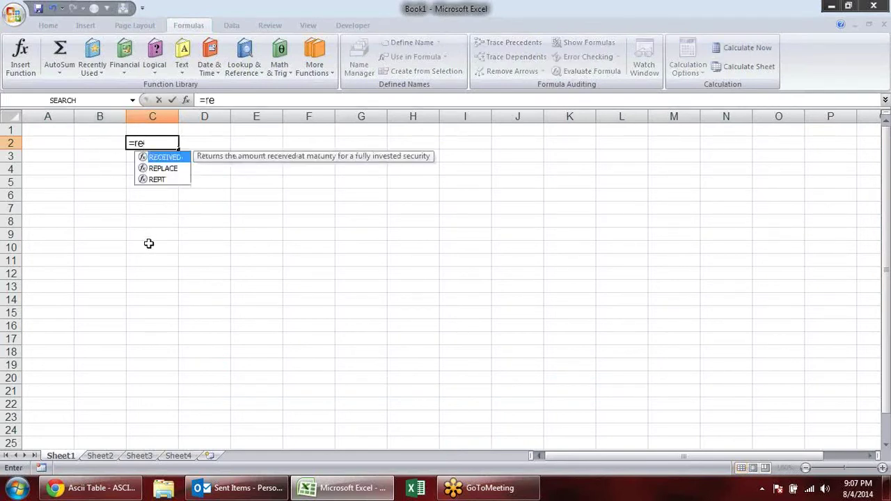
key("Down")
key("Down")
key("Tab")
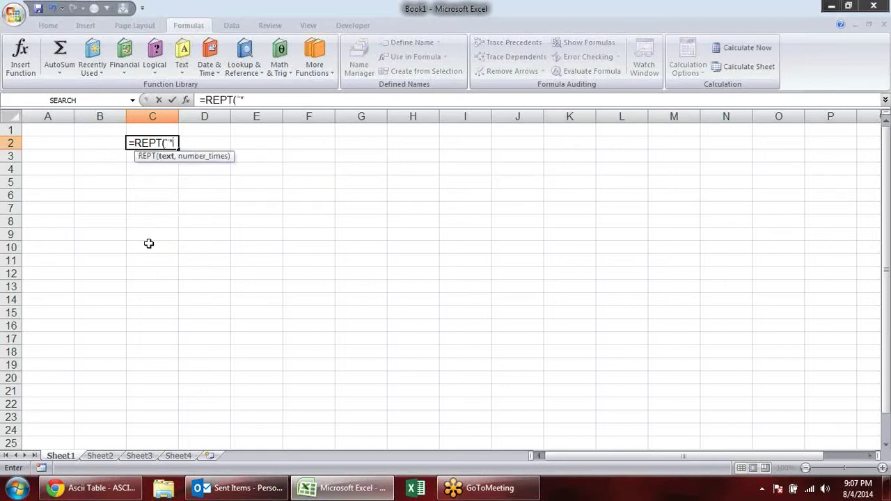
type(",10")
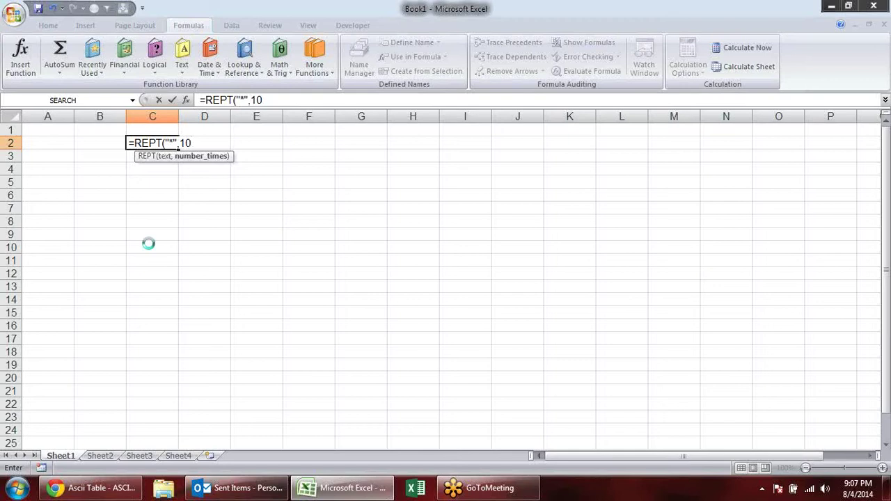
key("Return")
type(".")
key("Escape")
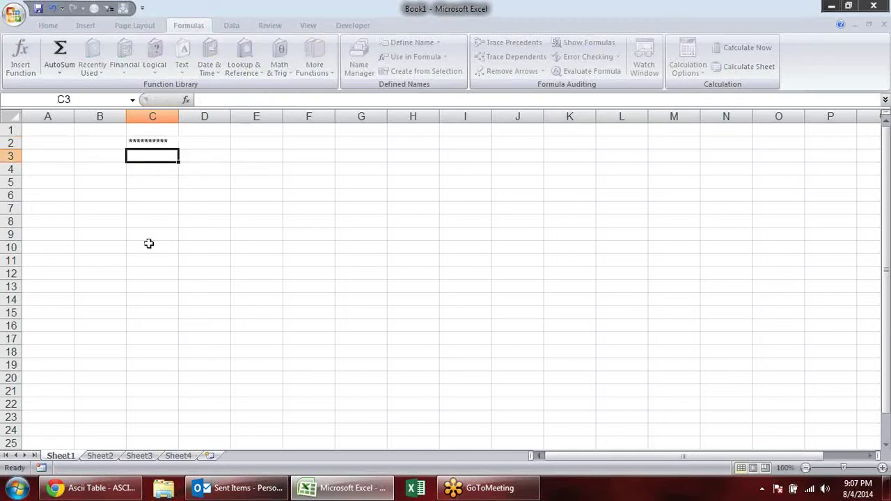
Enter 1 to 6 in B2:B7 and extend the series to 19 in B20.
left_click(114, 142)
type("1 2 3 4 5 6")
left_click_drag(113, 142, 114, 385)
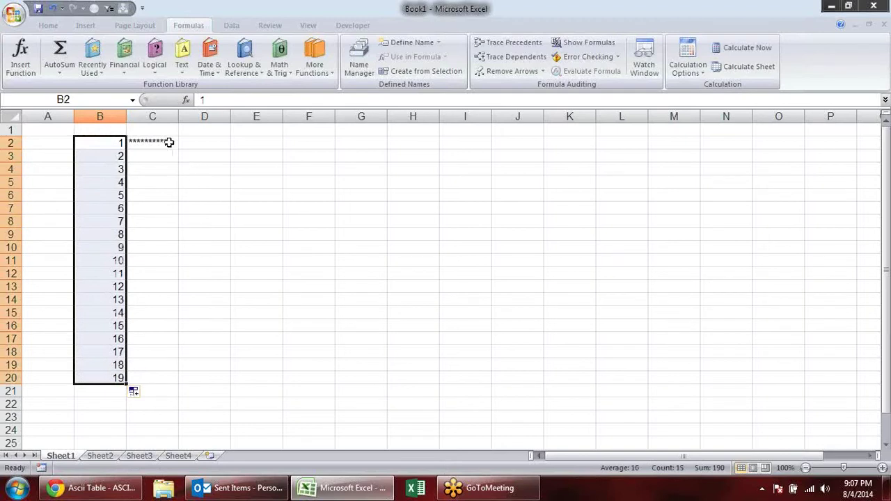
Change C2's repeat count from 10 to a reference to B2.
left_click(177, 146)
double_click(178, 147)
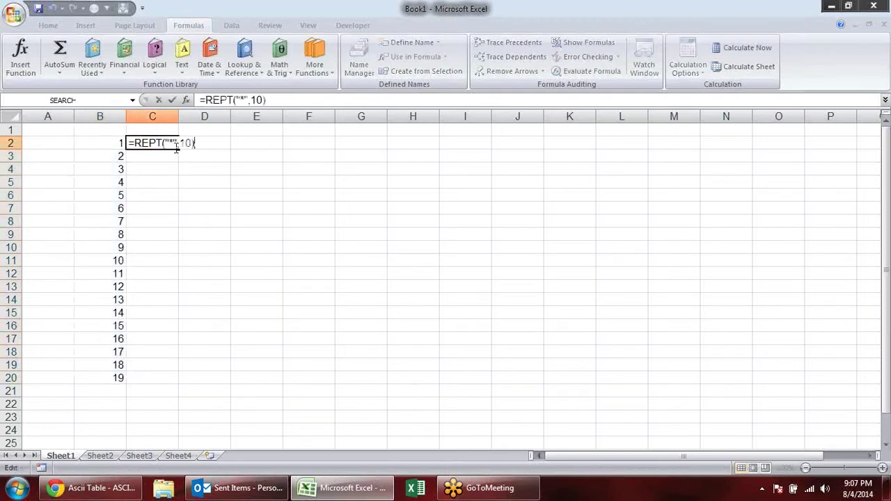
key("BackSpace")
key("BackSpace")
left_click(115, 142)
key("Return")
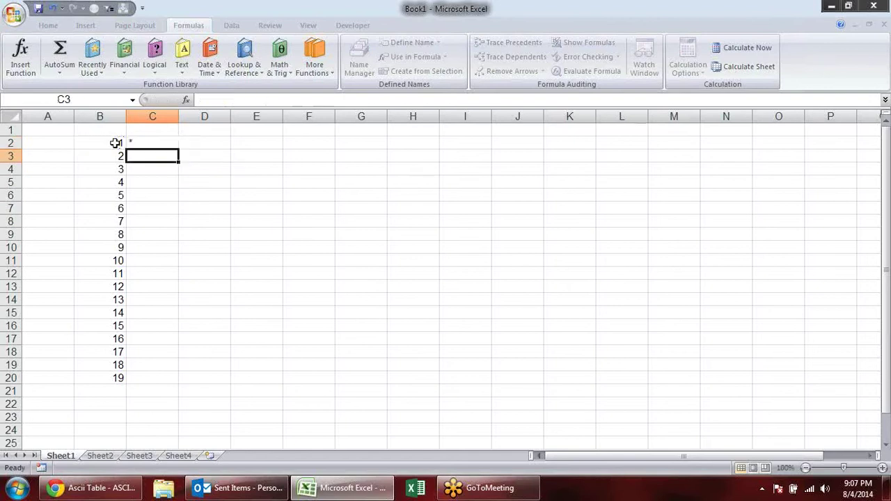
Copy the REPT formula down to C20 and autofit column C.
left_click(164, 144)
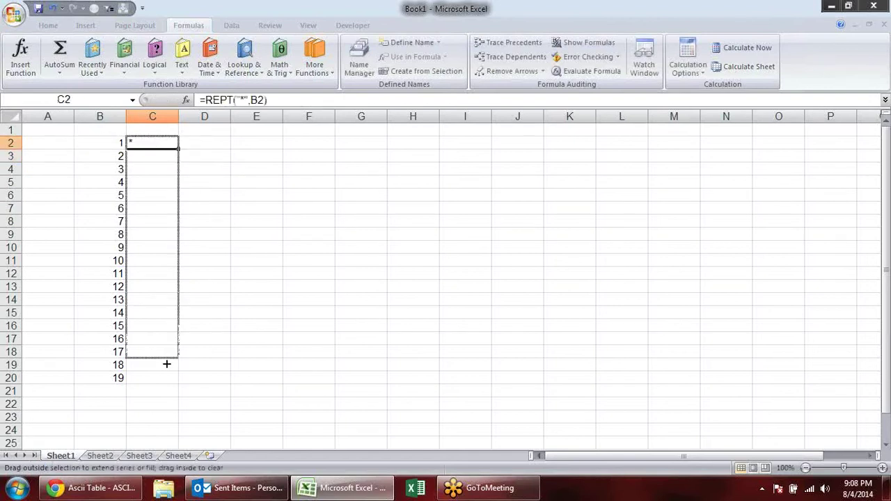
left_click_drag(178, 147, 179, 381)
left_click(310, 261)
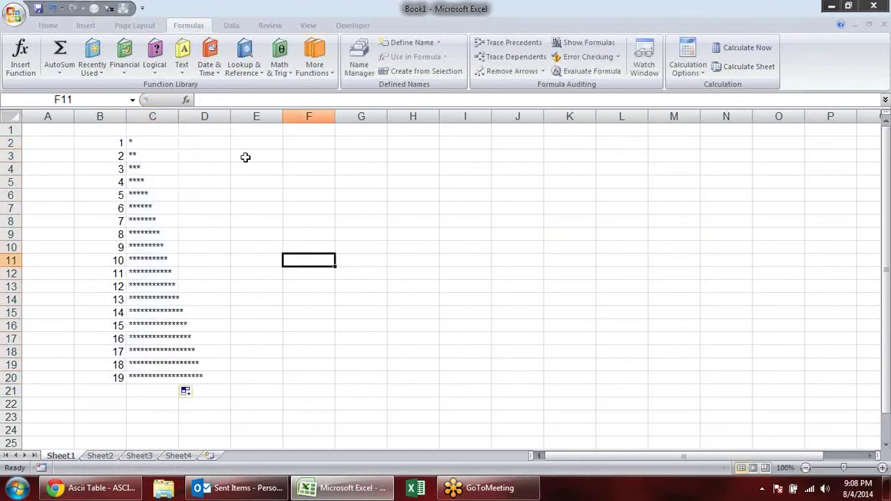
double_click(178, 115)
Enter 10 in B2 and 12 in B3.
left_click(103, 145)
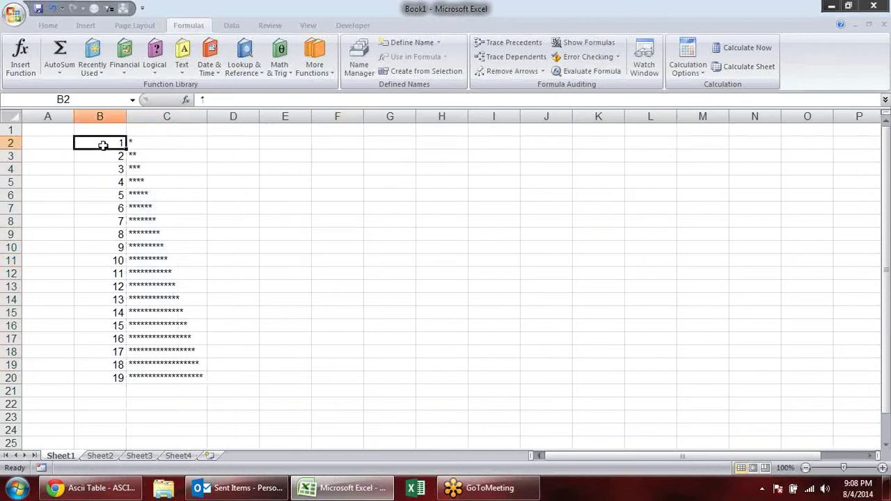
type("10")
key("Return")
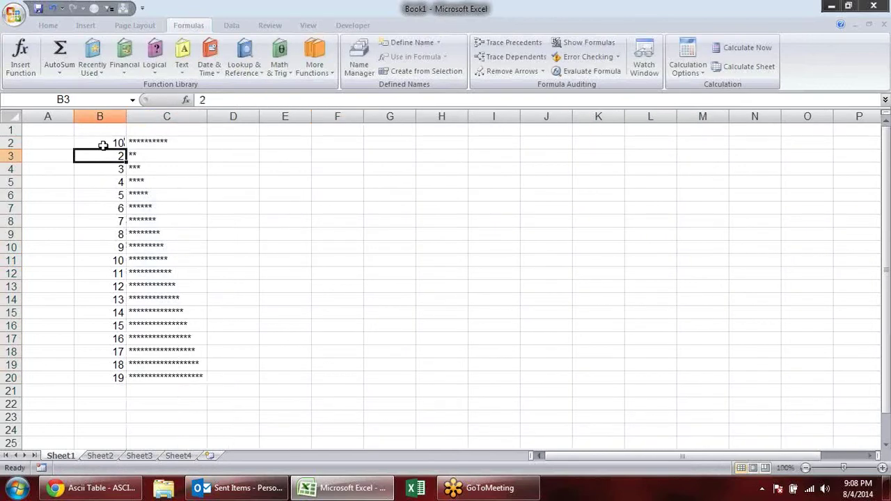
type("12")
key("Return")
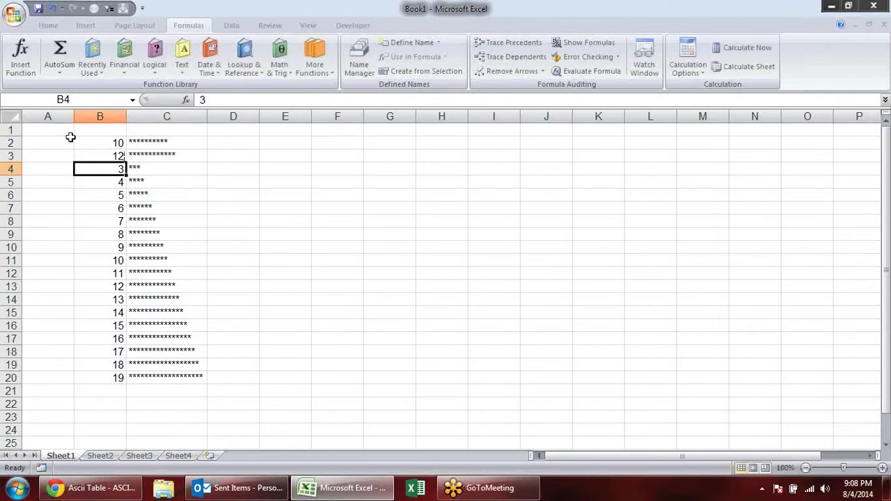
Make C2 repeat the | character instead of asterisks and fill it down to C20.
left_click(193, 137)
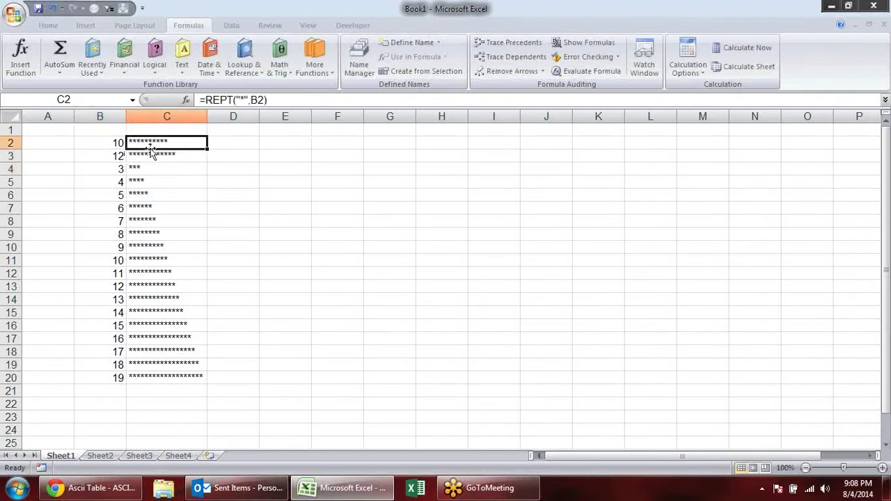
left_click(244, 100)
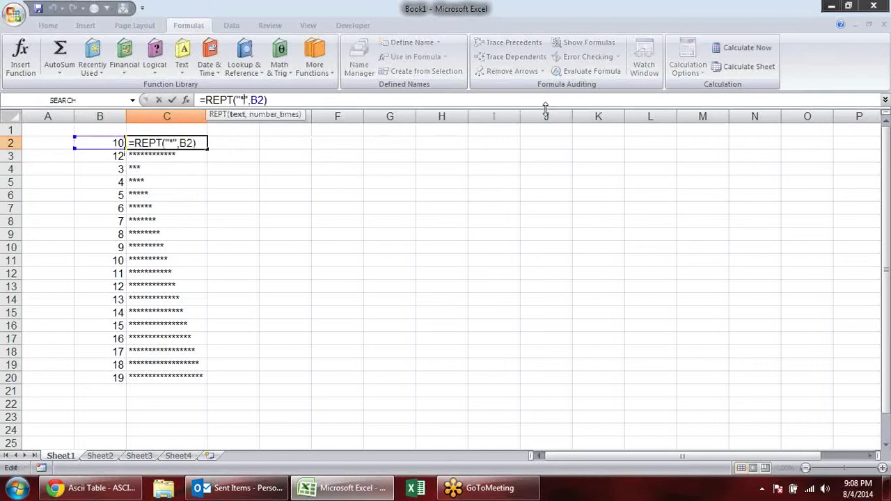
key("BackSpace")
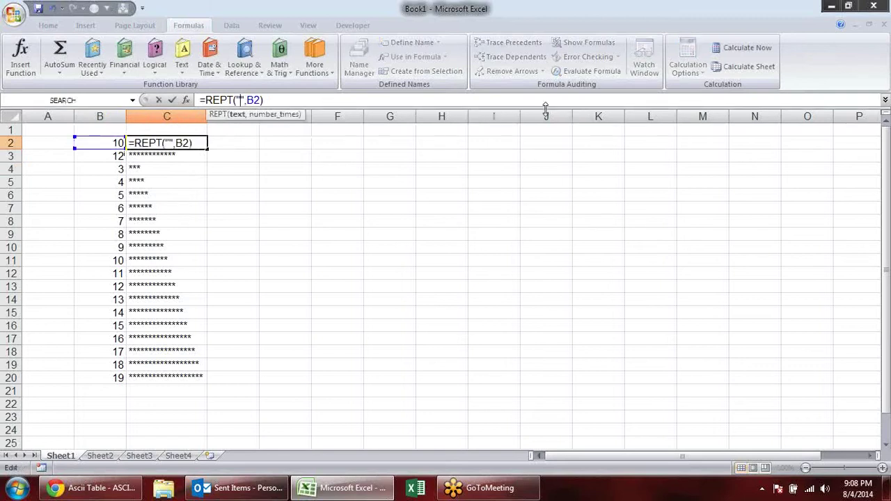
type("|")
key("Return")
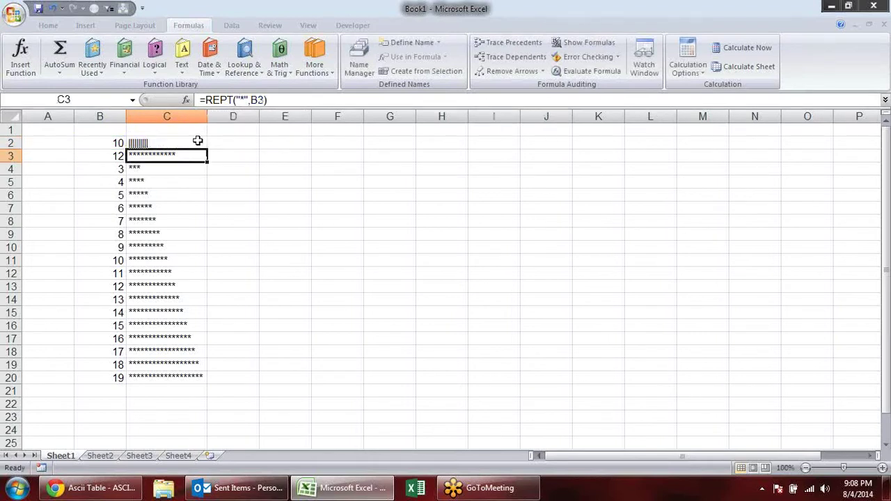
left_click(197, 141)
double_click(207, 148)
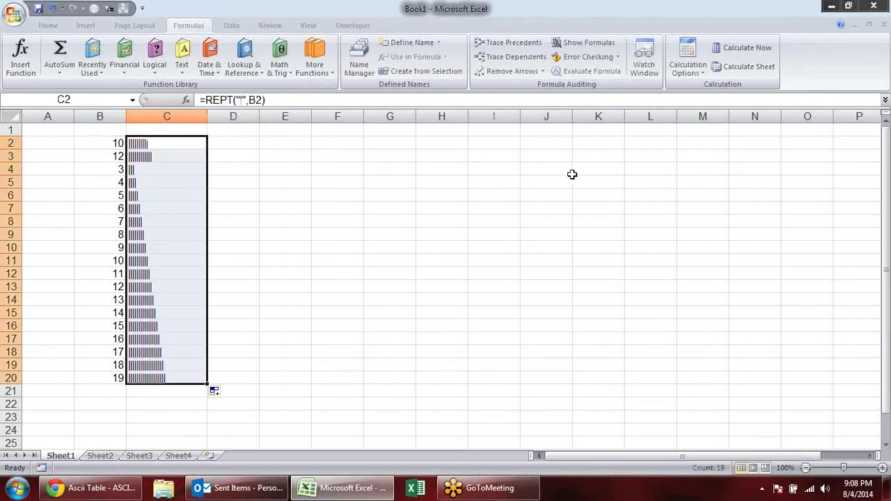
left_click(328, 193)
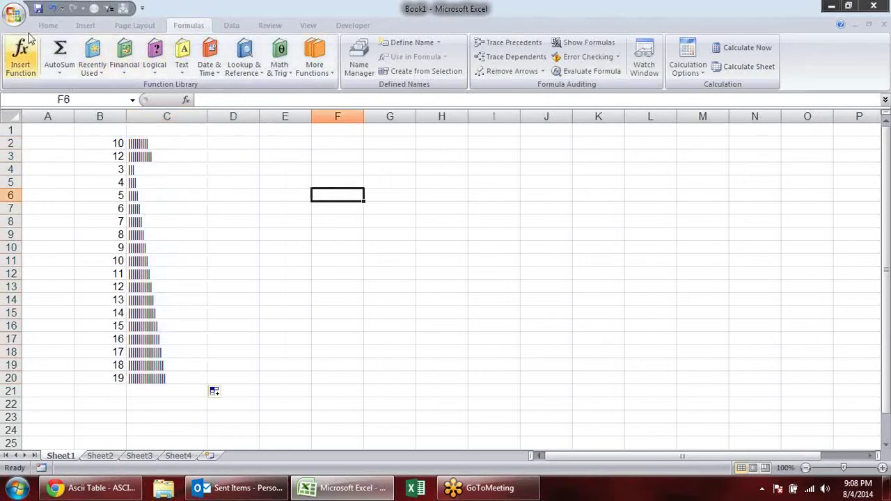
left_click(46, 25)
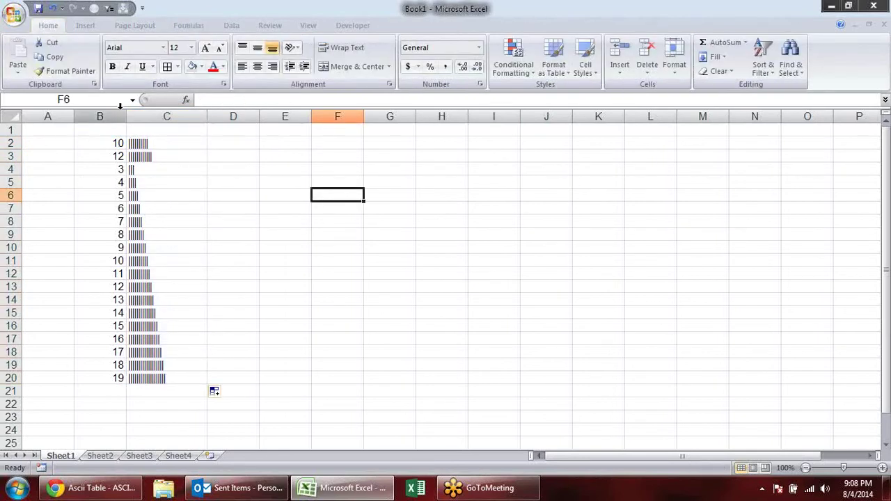
Move the numbers and bars from B2:C20 to H2:I20.
left_click_drag(149, 143, 153, 374)
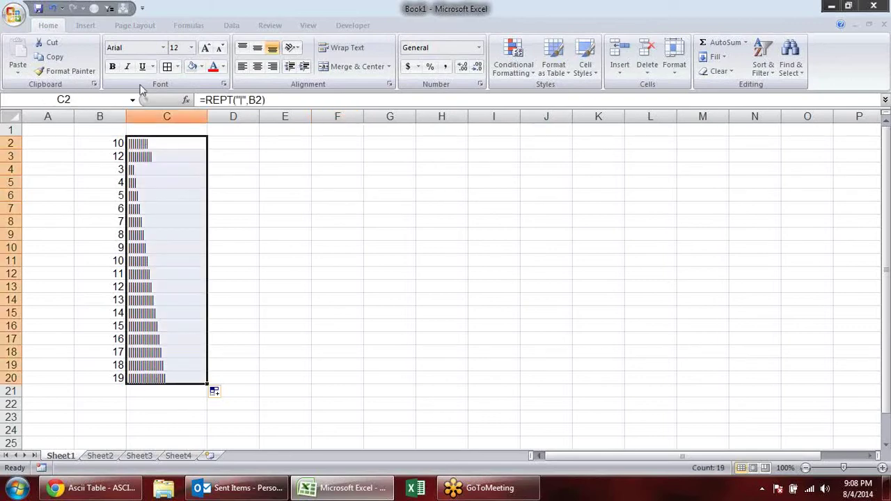
left_click(164, 47)
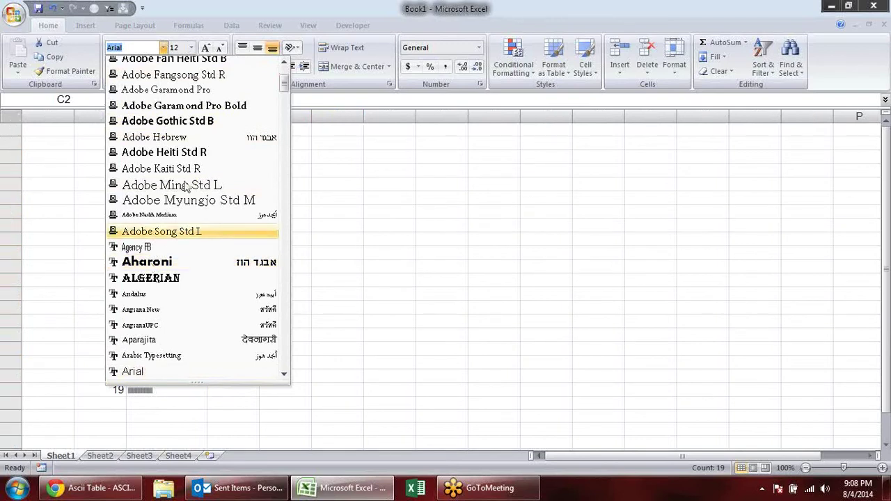
left_click(404, 189)
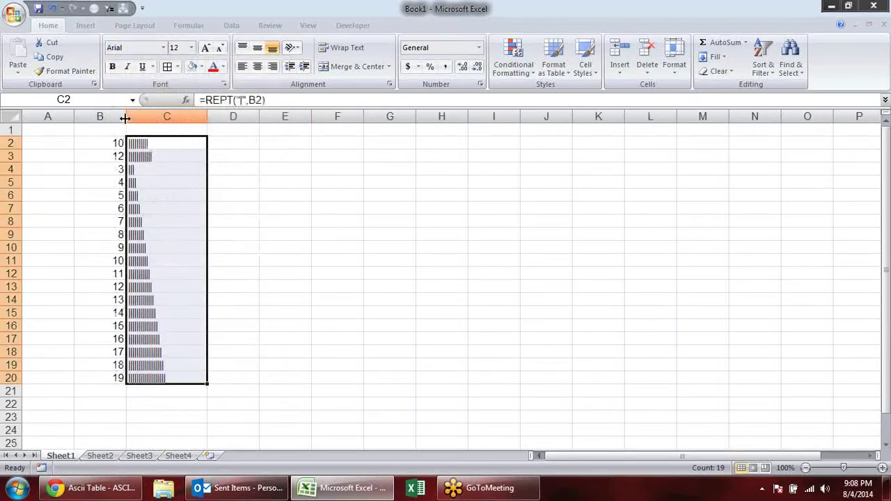
left_click_drag(119, 143, 152, 383)
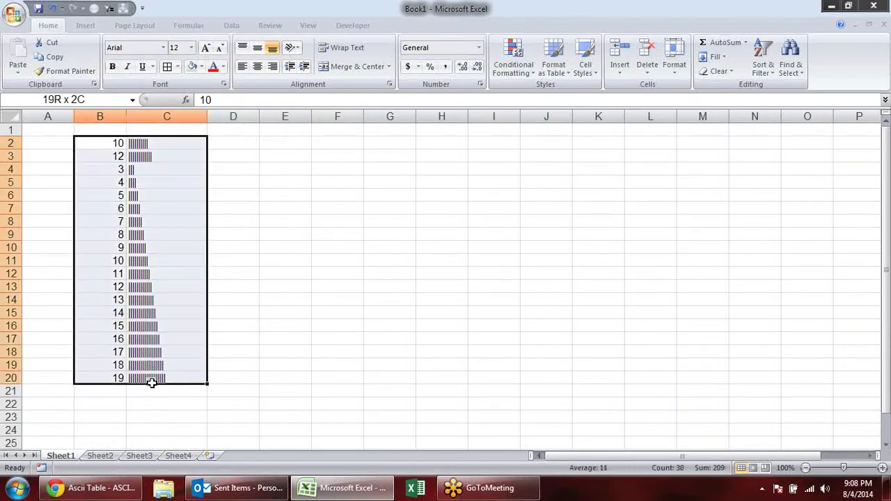
key("ctrl+c")
left_click(441, 143)
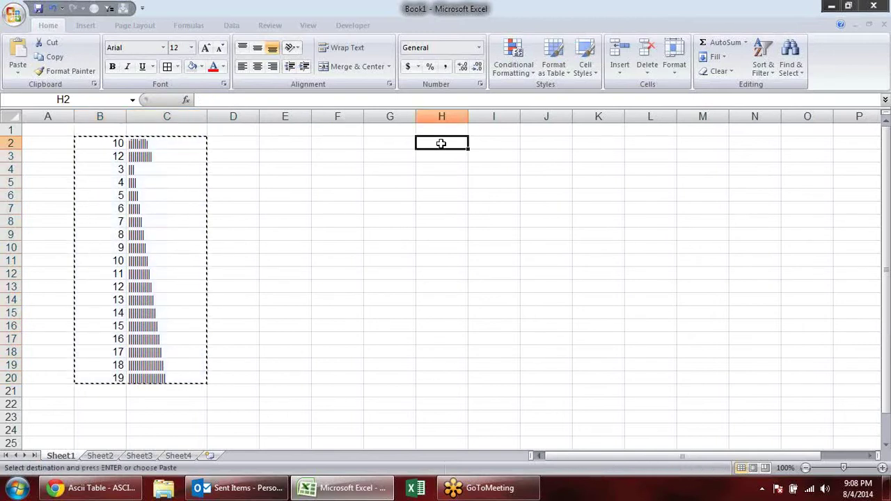
key("ctrl+v")
Set the bars in I2:I20 to the Britannic Bold font.
left_click_drag(492, 141, 495, 378)
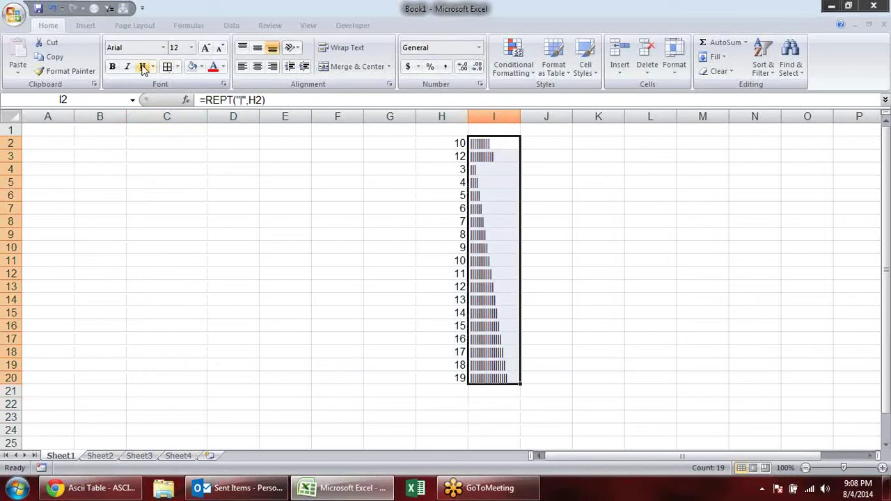
left_click(162, 47)
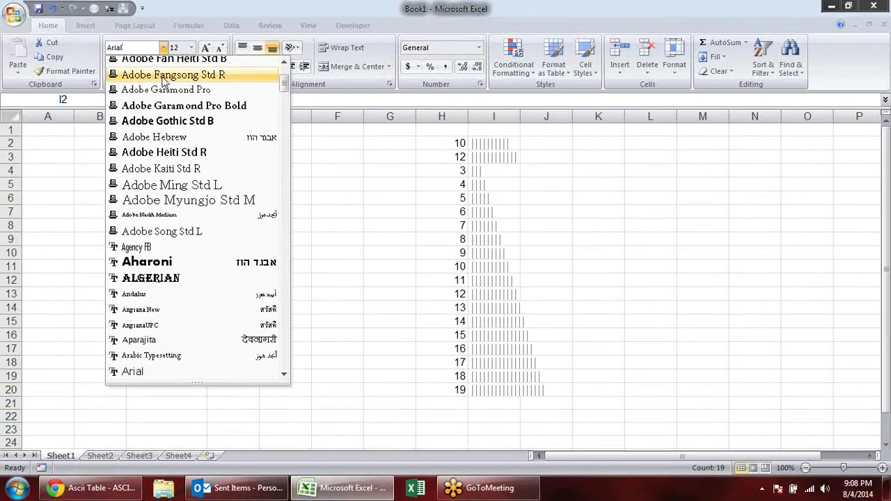
scroll(162, 82, "up", 2)
key("Down")
key("Down")
key("Down")
key("Down")
key("Down")
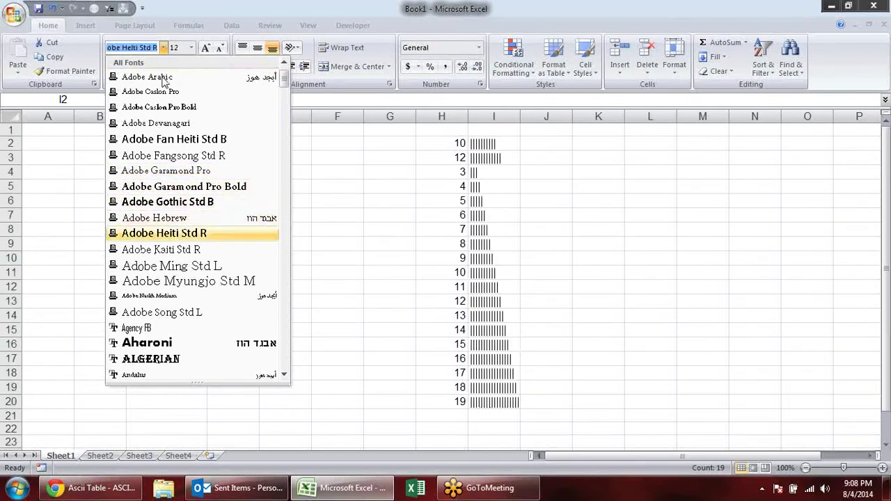
key("Down")
key("Down")
key("Down")
key("Down")
key("Down")
key("Down")
key("Down")
key("Down")
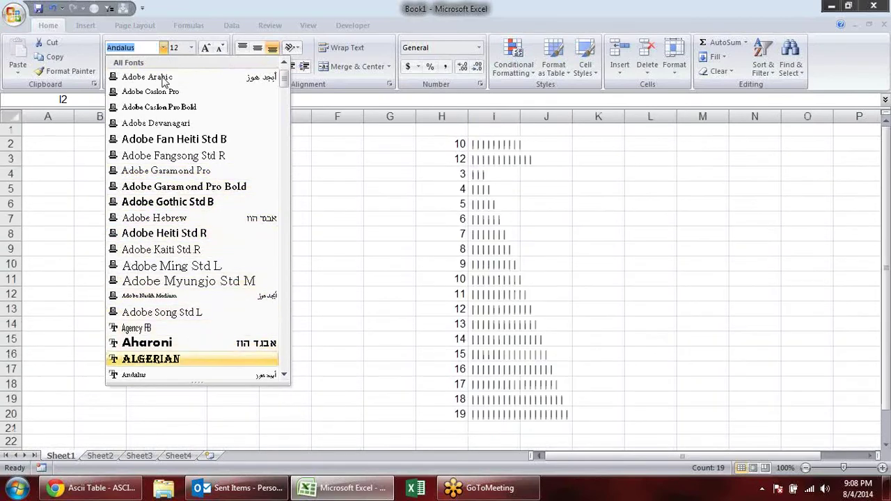
key("Down")
key("Down")
key("Down")
key("Down")
key("Down")
key("Down")
key("Down")
key("Down")
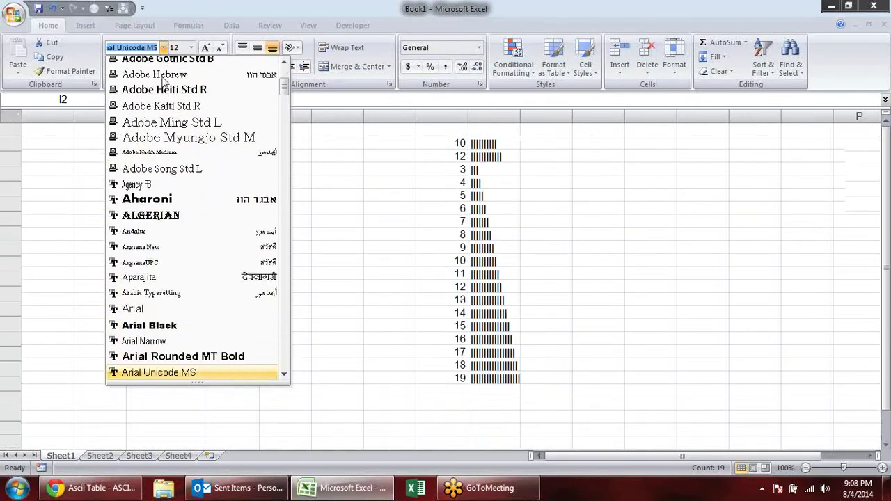
key("Down")
key("Down")
key("Down")
key("Down")
key("Down")
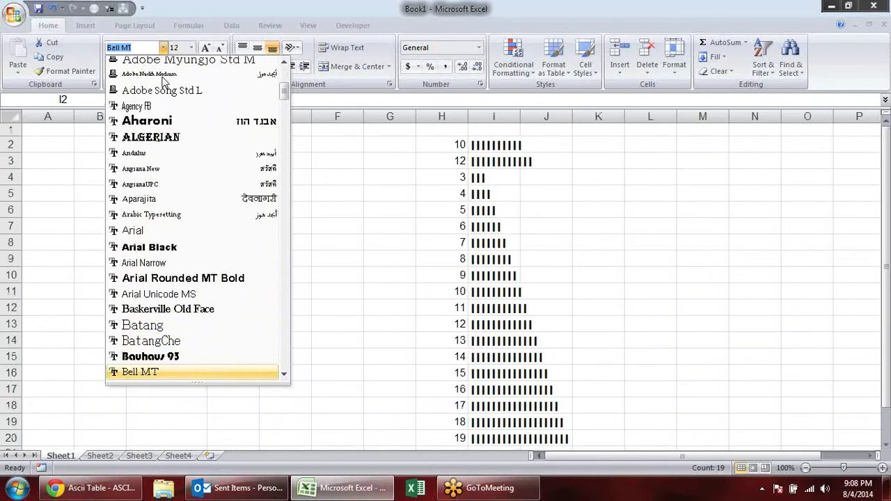
key("Down")
key("Down")
key("Down")
key("Down")
key("Down")
key("Down")
key("Down")
key("Down")
key("Down")
key("Down")
key("Down")
key("Down")
key("Down")
key("Down")
key("Down")
key("Down")
key("Up")
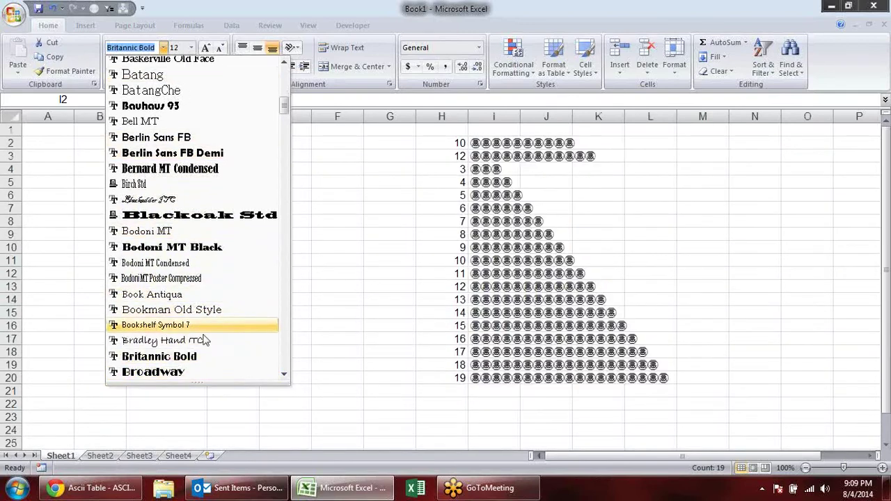
left_click(213, 357)
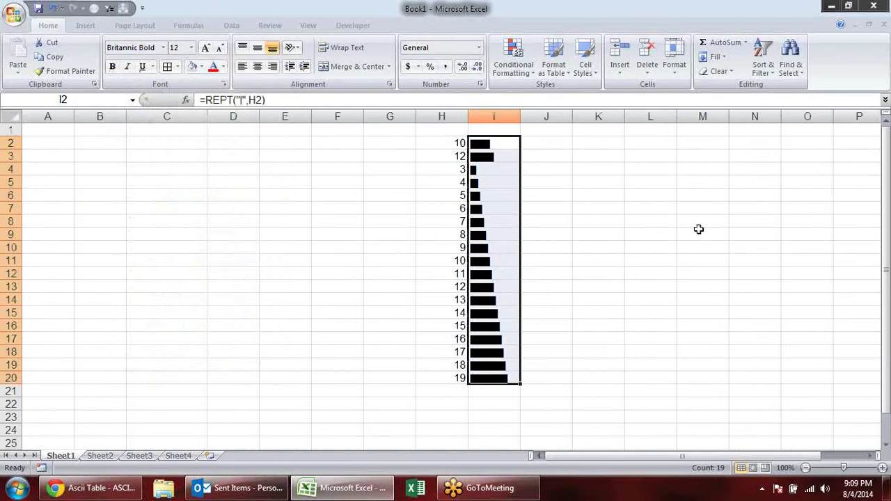
left_click(222, 67)
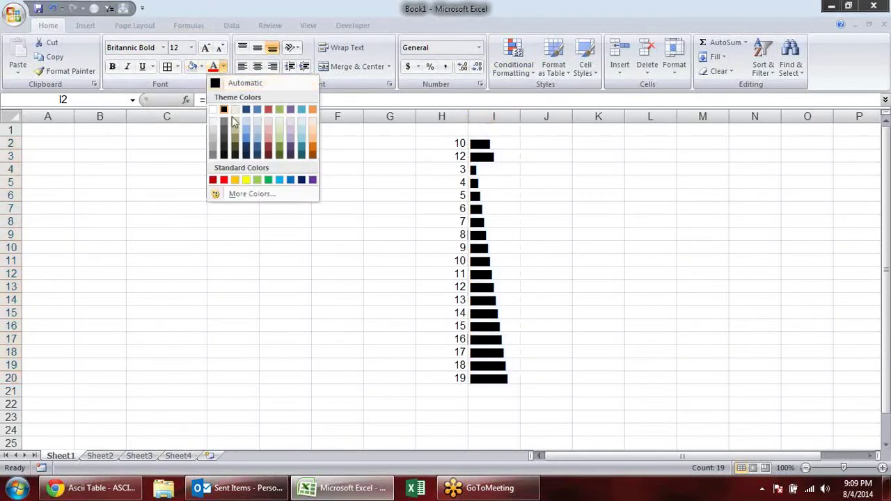
left_click(302, 149)
left_click(717, 191)
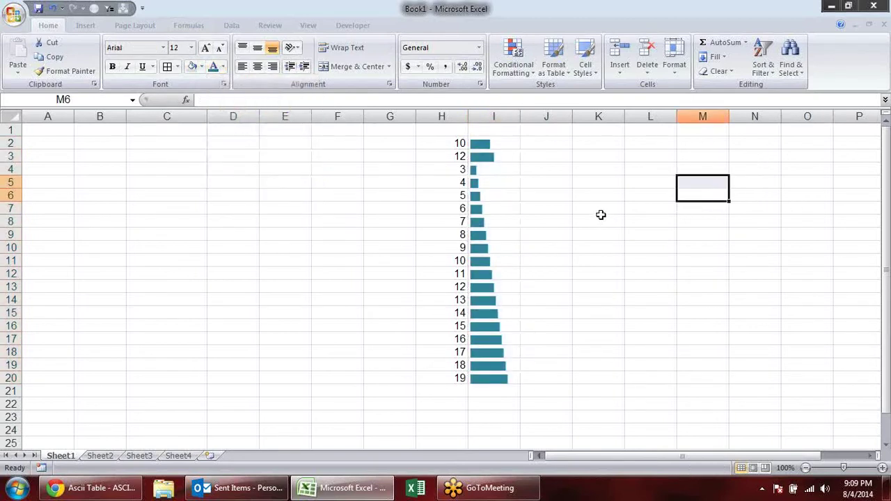
left_click(415, 488)
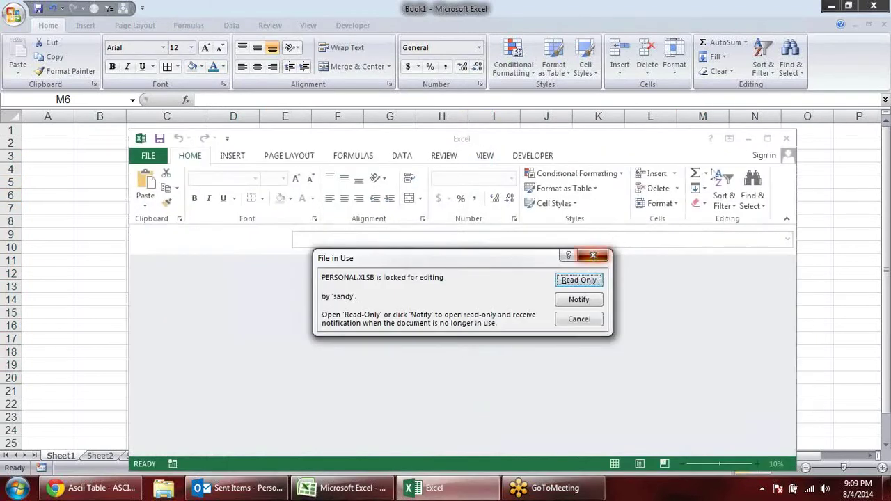
left_click(593, 255)
left_click(787, 140)
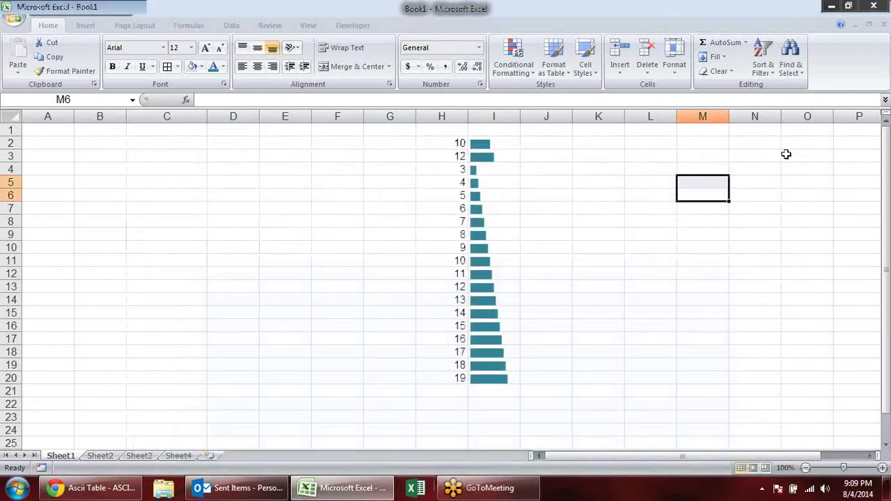
left_click(551, 209)
Copy the numbers from H2:H20 into C3:C21.
left_click_drag(440, 148, 439, 387)
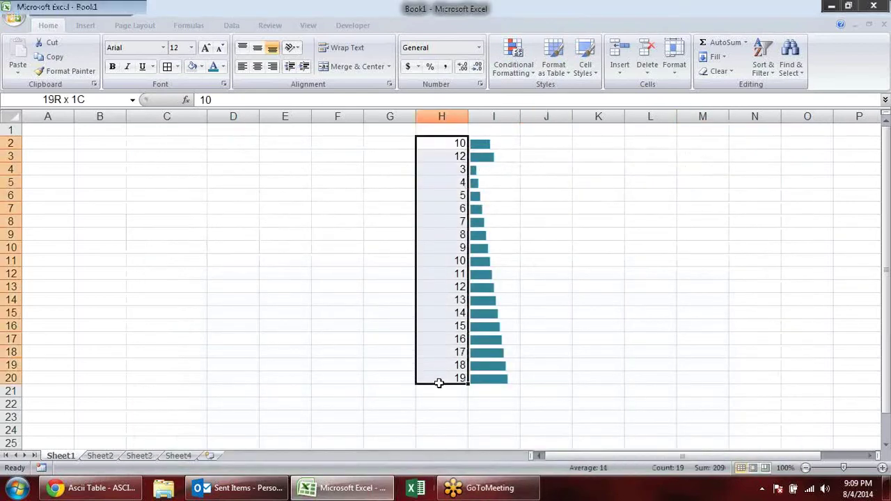
key("ctrl+c")
left_click(155, 151)
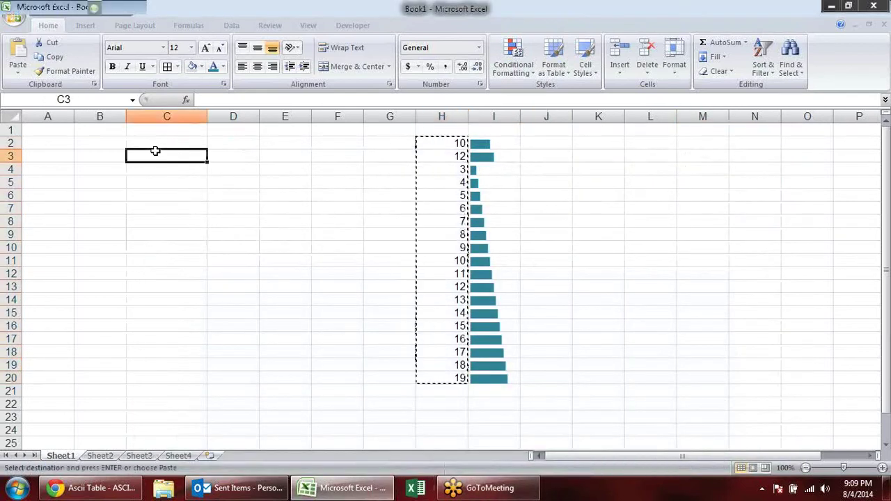
key("Return")
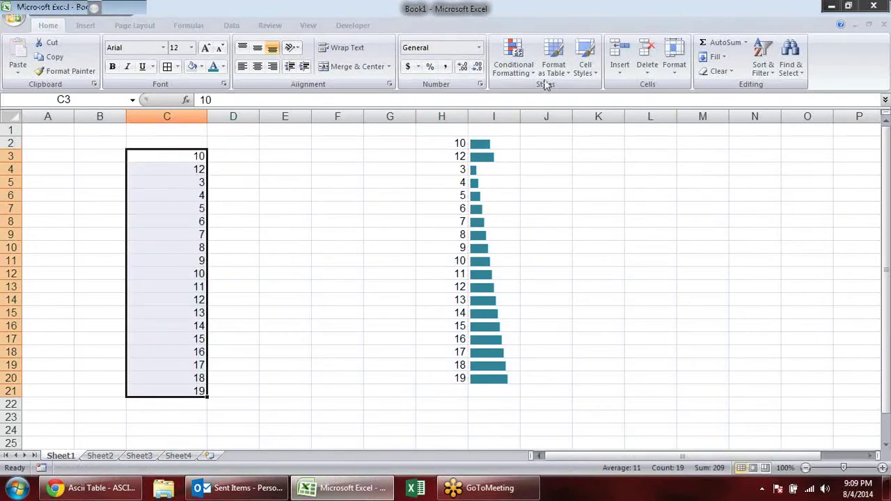
Apply Blue Data Bar gradient data bars to C3:C21 and narrow column C.
left_click(514, 64)
mouse_move(546, 215)
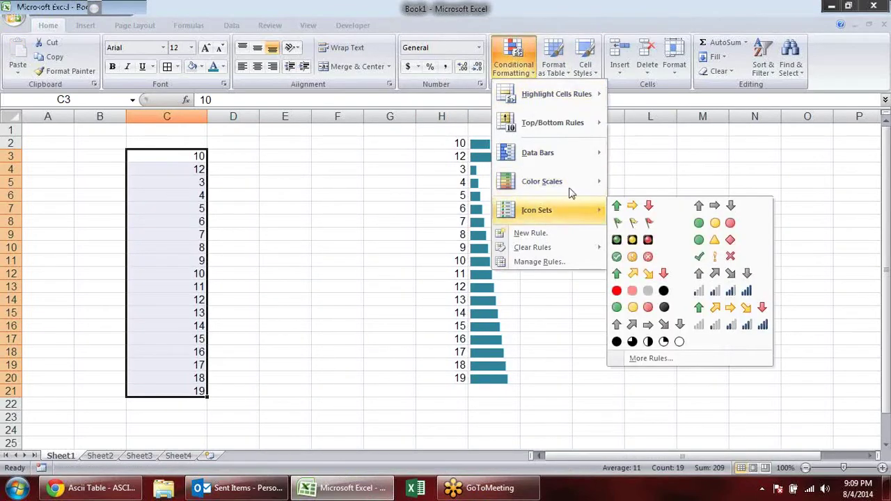
mouse_move(578, 151)
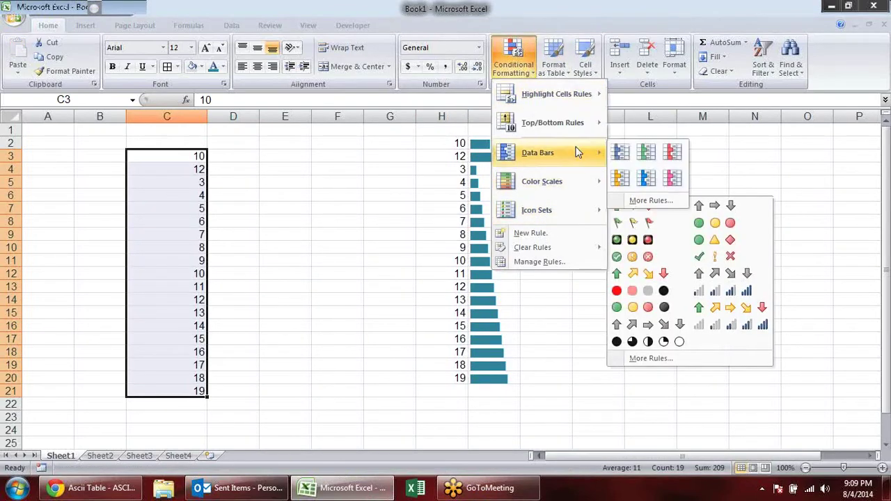
left_click(625, 156)
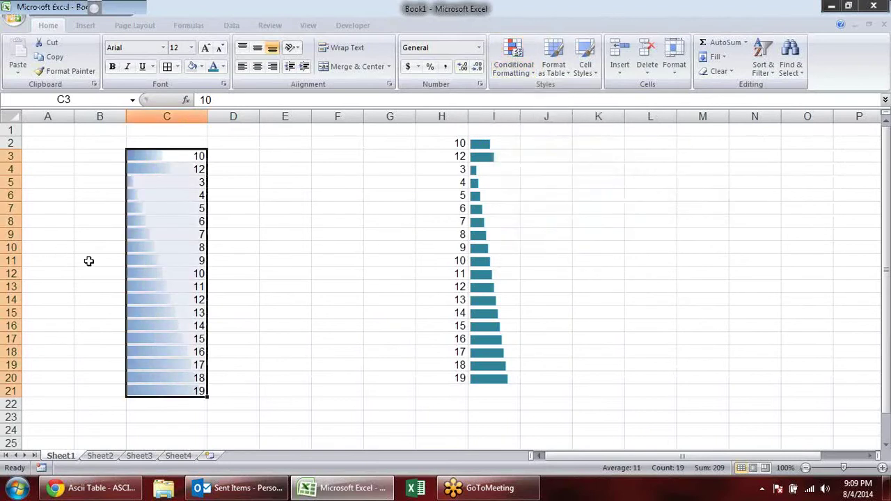
left_click_drag(368, 209, 327, 209)
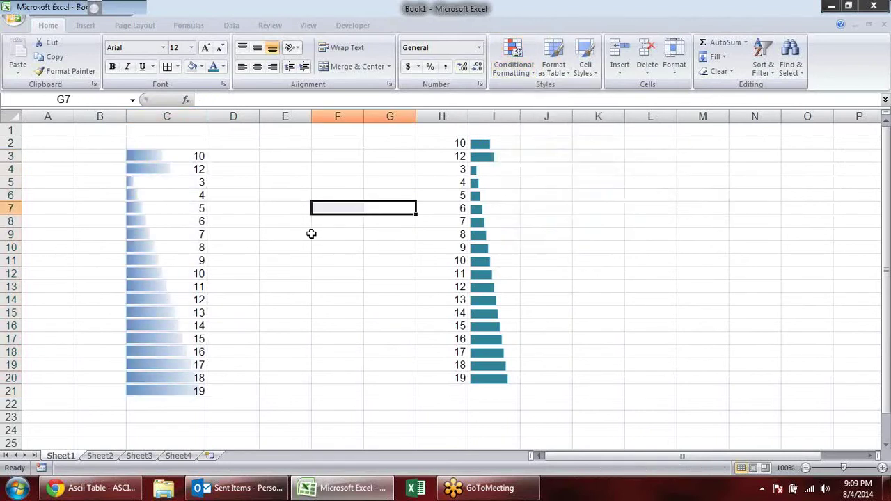
mouse_move(207, 117)
left_mouse_down()
mouse_move(144, 119)
mouse_move(181, 119)
left_mouse_up()
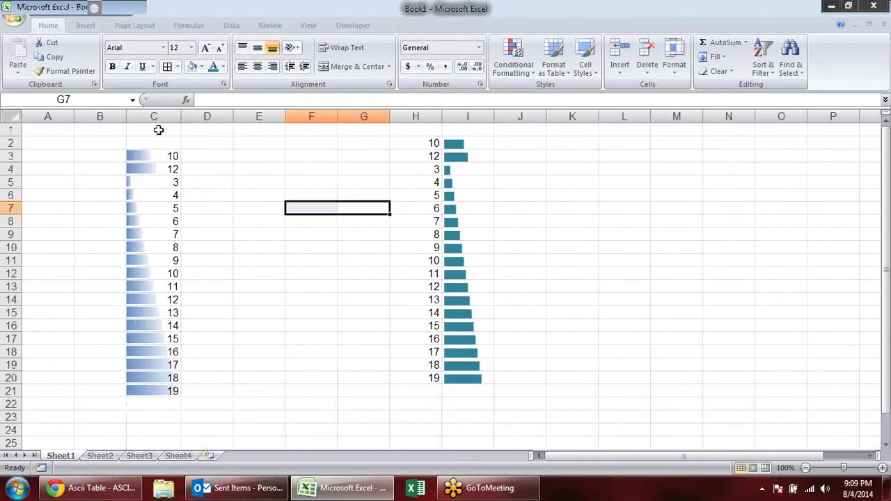
right_click(164, 118)
Delete column C with its data bars, then check the REPT formula in H2 and the value 10 in G2.
left_click(219, 195)
left_click(496, 221)
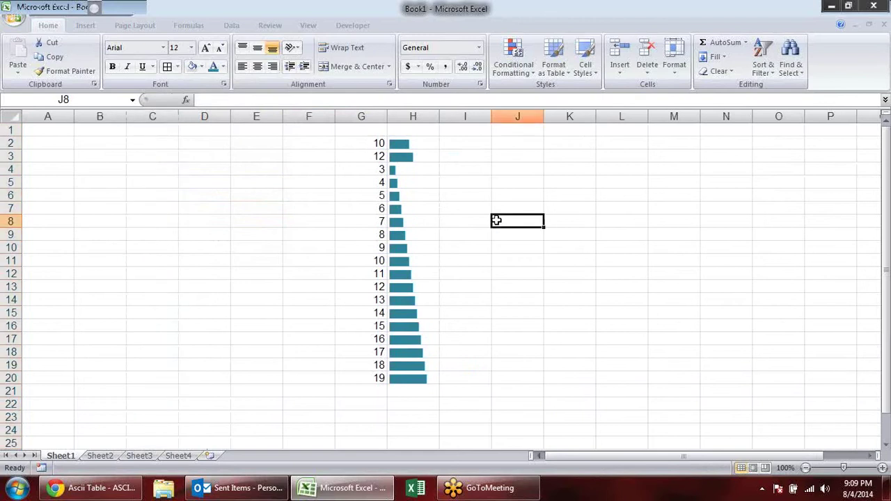
left_click(415, 144)
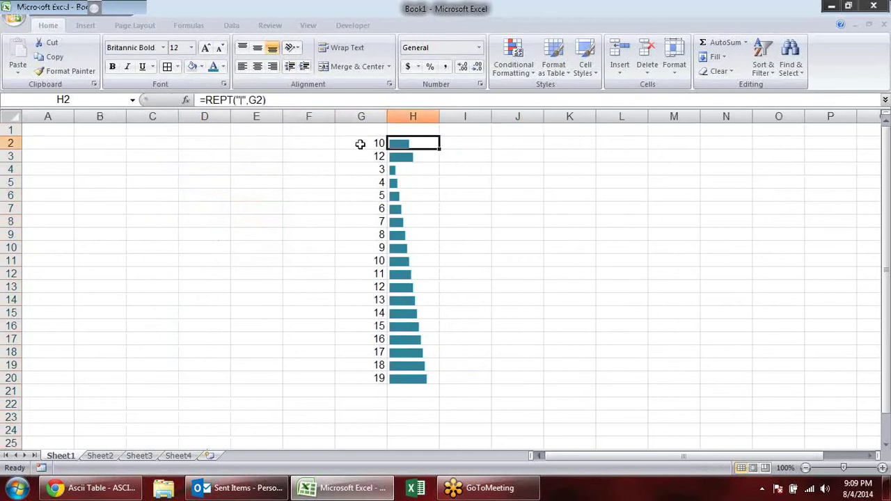
left_click(360, 144)
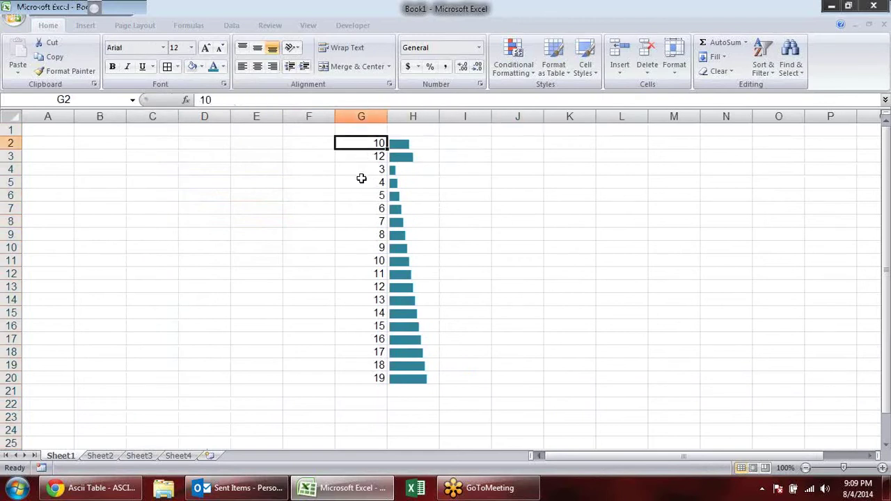
Fill F2:F20 with =RANDBETWEEN(1,10) random whole numbers.
left_click_drag(304, 143, 321, 383)
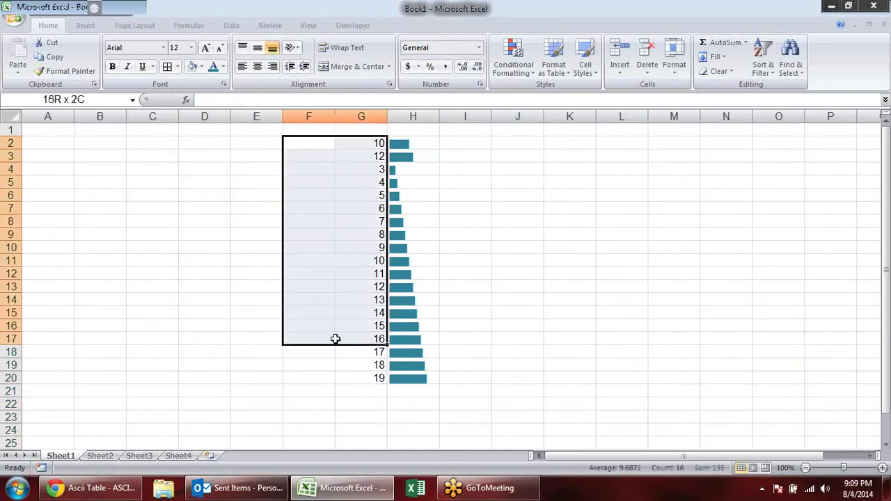
type("=ra")
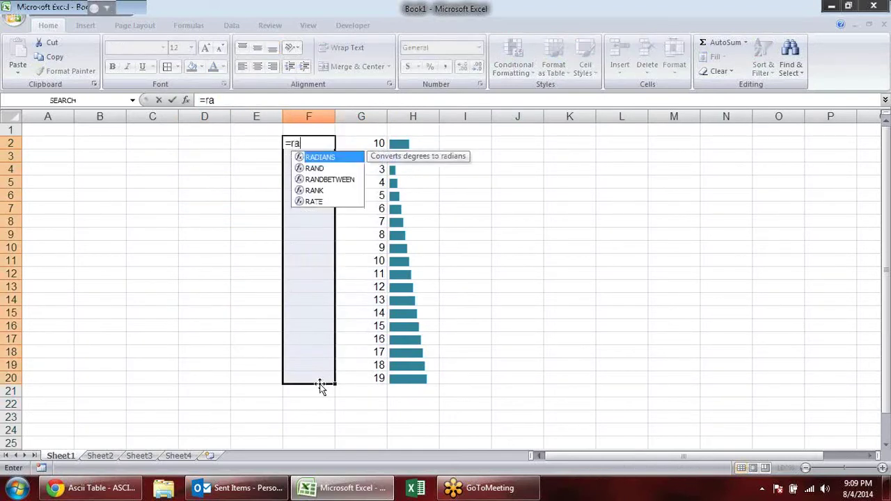
key("Down")
key("Down")
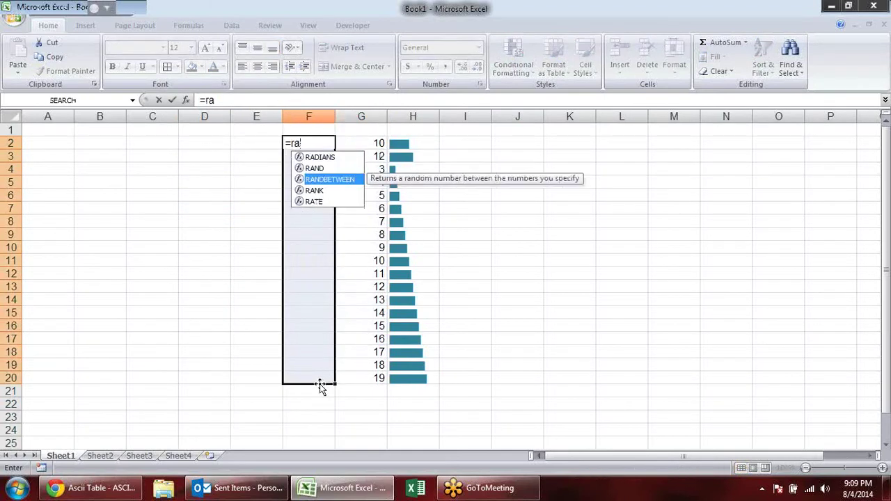
key("Tab")
type("1,10")
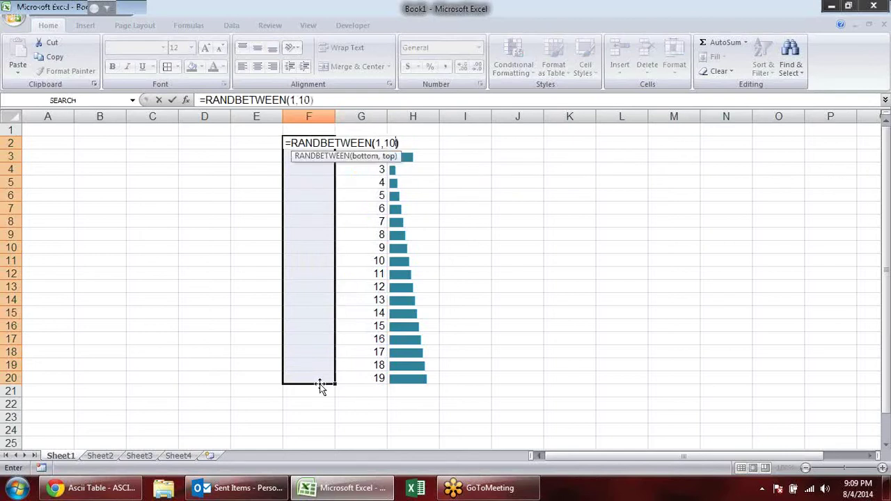
key("ctrl+Return")
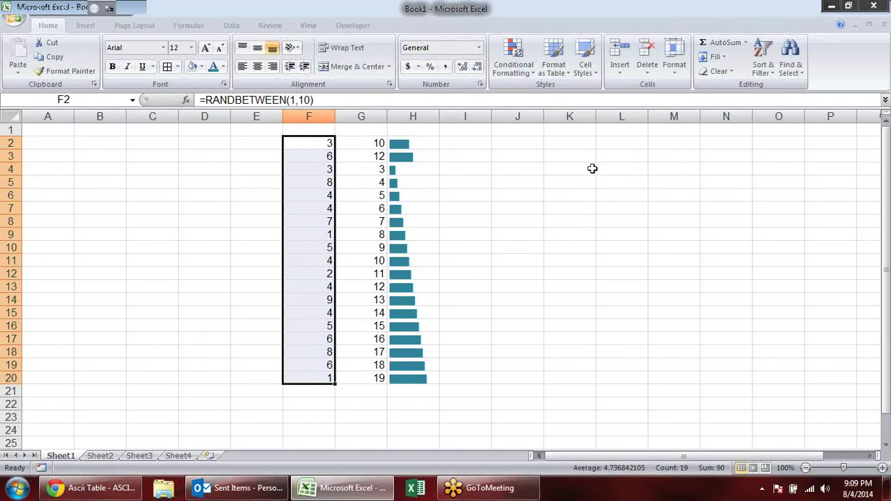
left_click(569, 219)
left_click(437, 143)
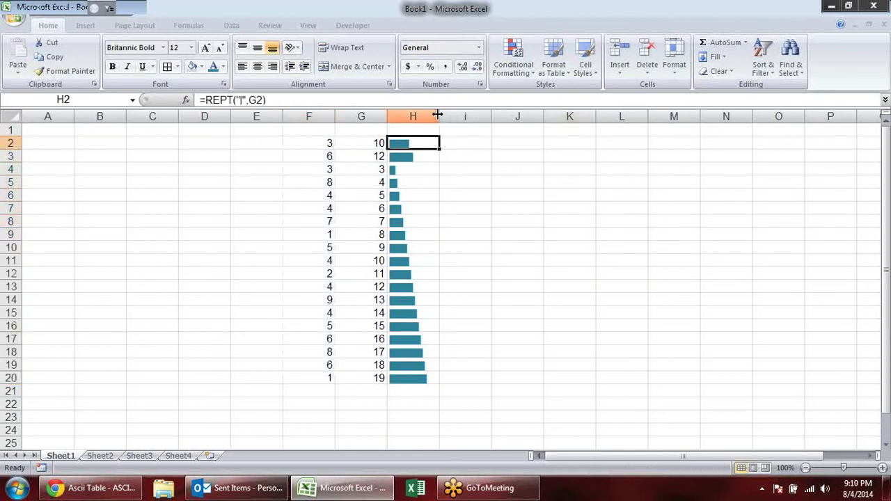
Widen column H and make rows 2–20 about twice as tall or more.
left_click_drag(438, 114, 492, 115)
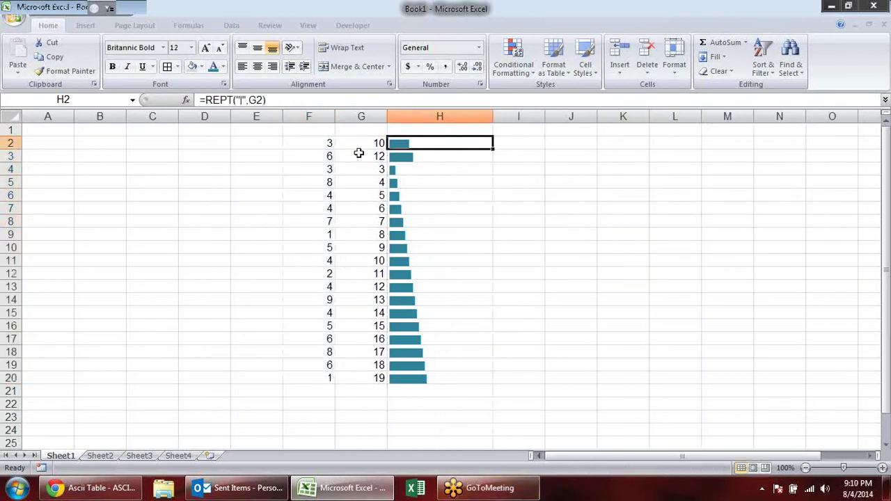
left_click_drag(8, 142, 6, 383)
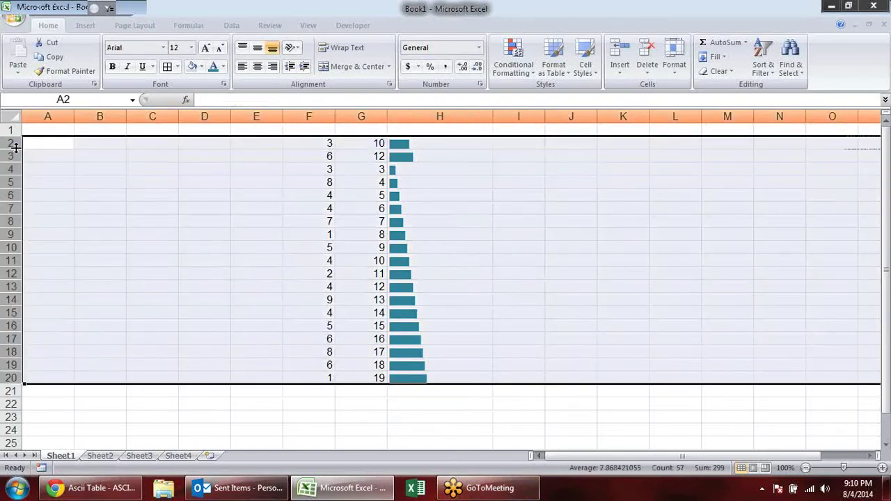
left_click_drag(15, 147, 12, 171)
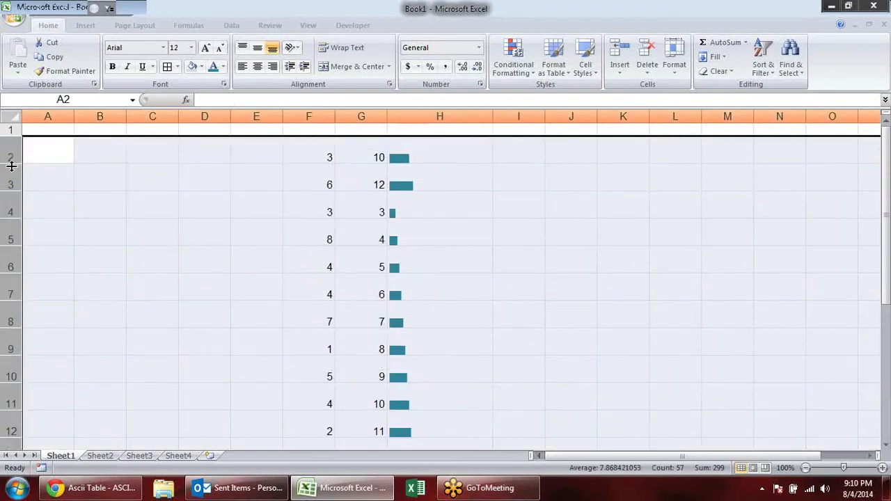
left_click_drag(11, 166, 14, 177)
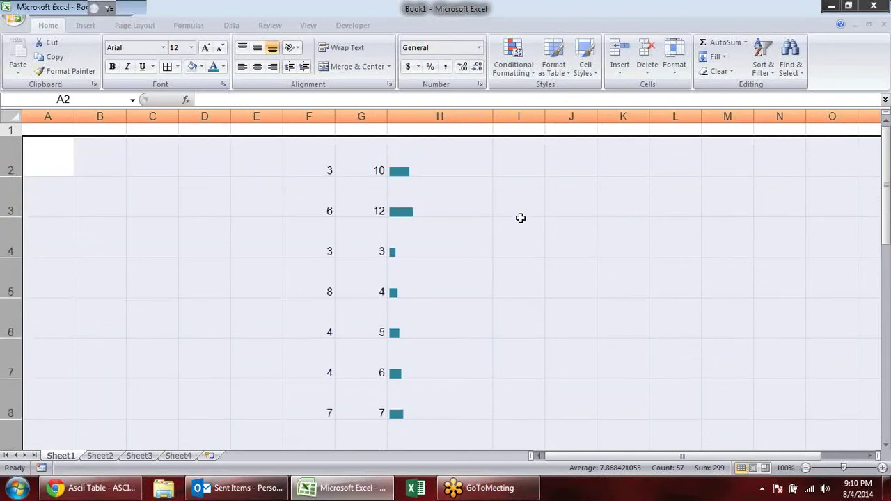
left_click(557, 191)
Append &CHAR(10 to the end of H2's REPT formula.
double_click(434, 152)
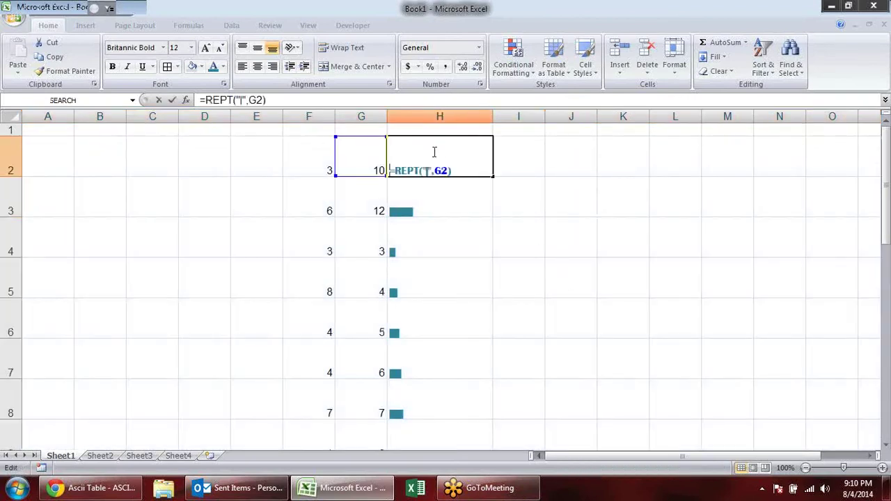
left_click(467, 163)
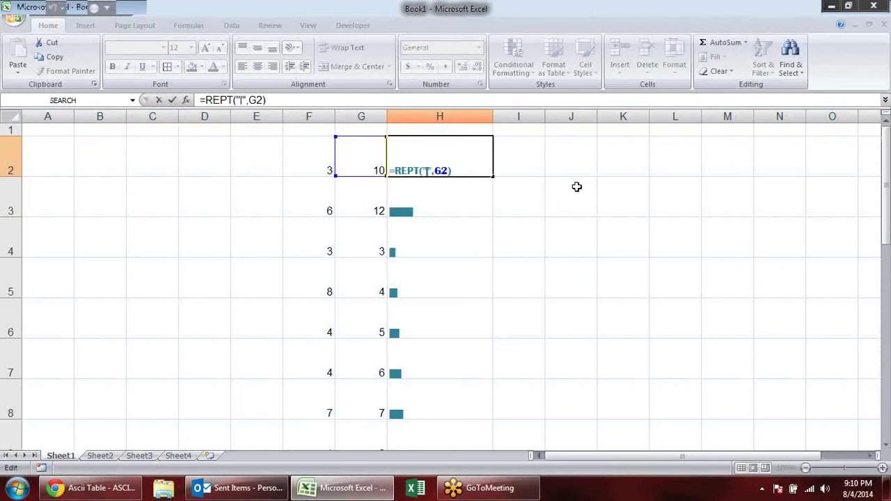
type("&char(10)&")
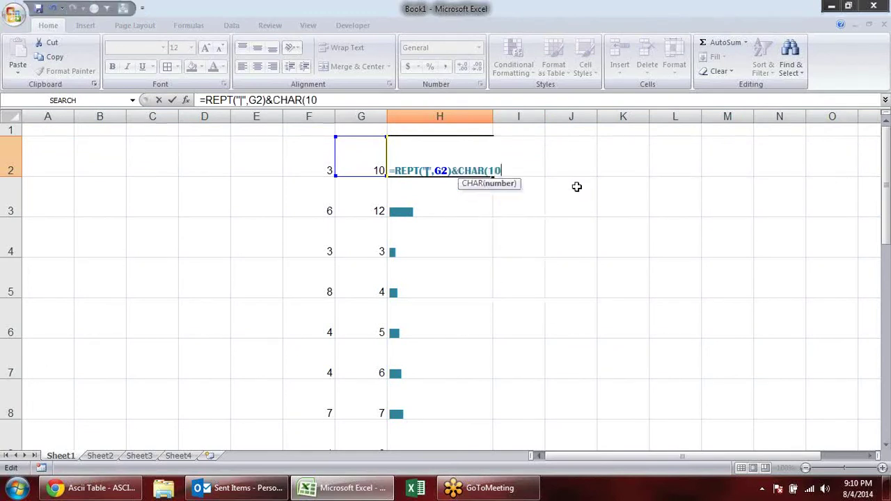
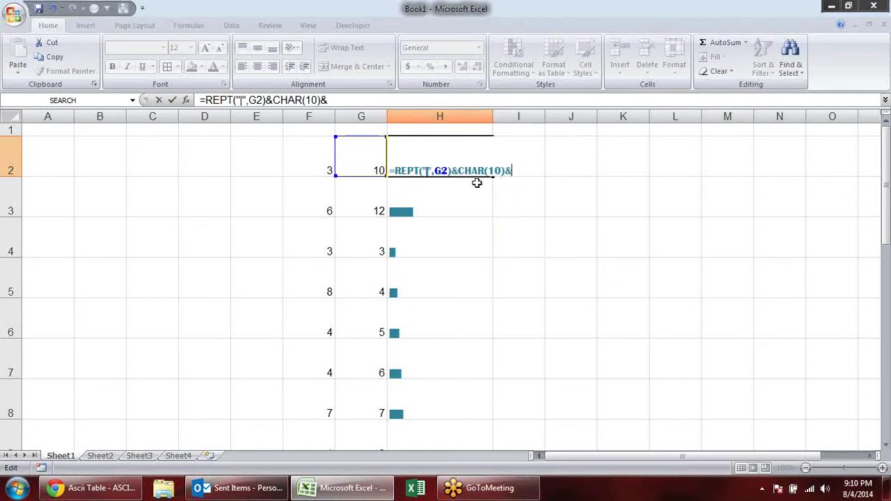
Duplicate H2's REPT("|",…) part after the formula's final ampersand.
left_click_drag(451, 170, 395, 170)
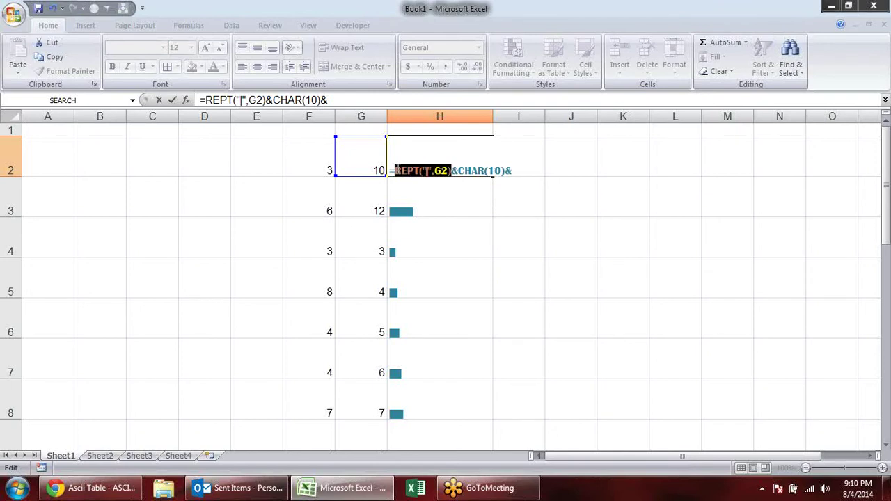
key("ctrl+c")
left_click(522, 173)
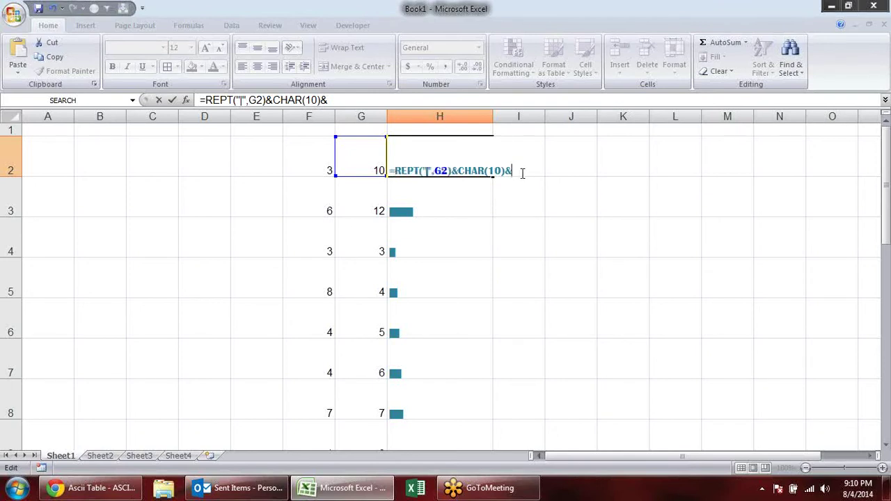
key("ctrl+v")
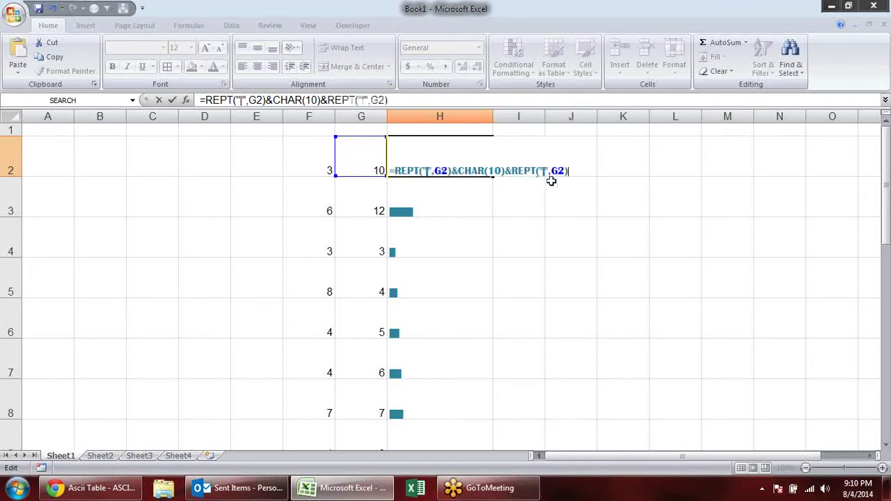
left_click(562, 170)
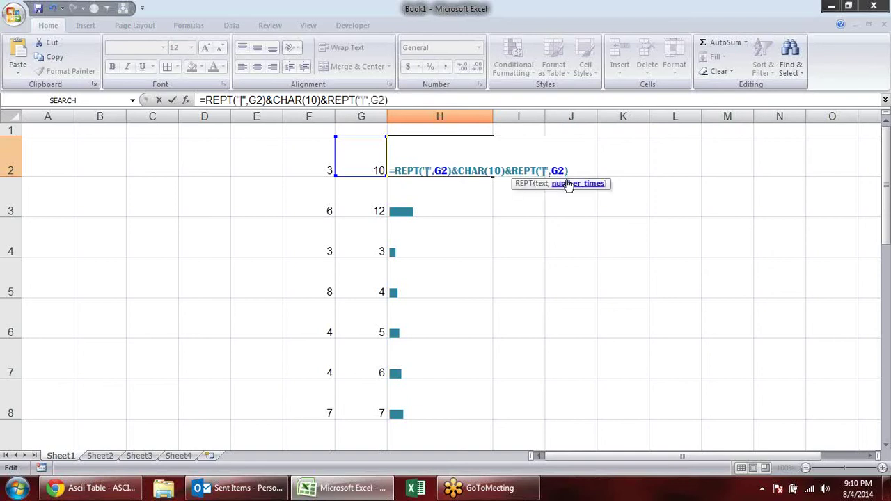
key("BackSpace")
key("BackSpace")
left_click(307, 161)
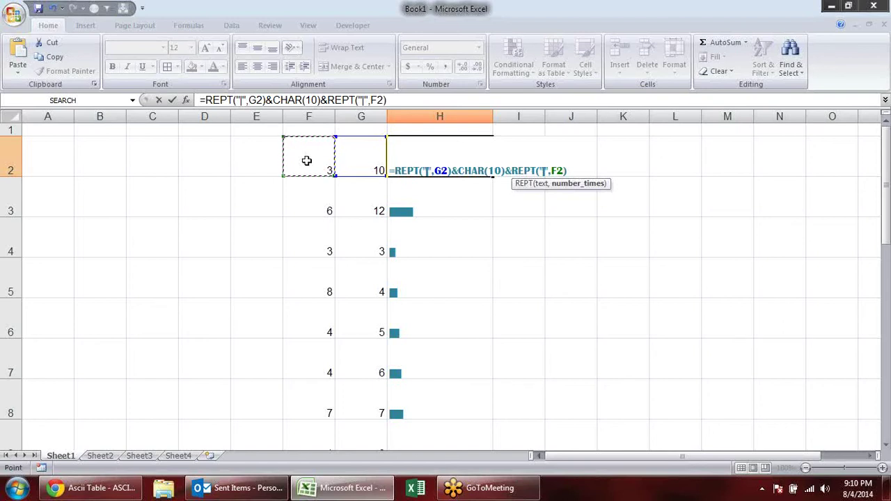
Point the first REPT at F2 and the second at G2, giving =REPT("|",F2)&CHAR(10)&REPT("|",G2).
left_click(443, 174)
double_click(441, 170)
type("f2")
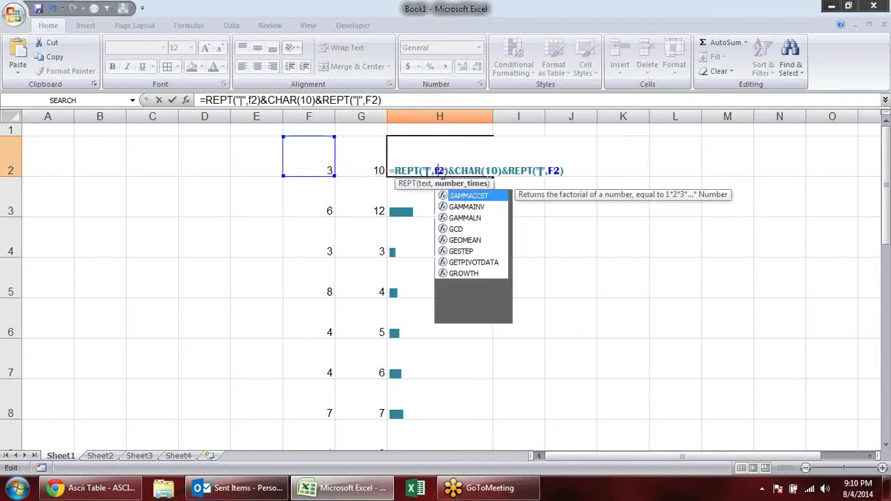
left_click(557, 170)
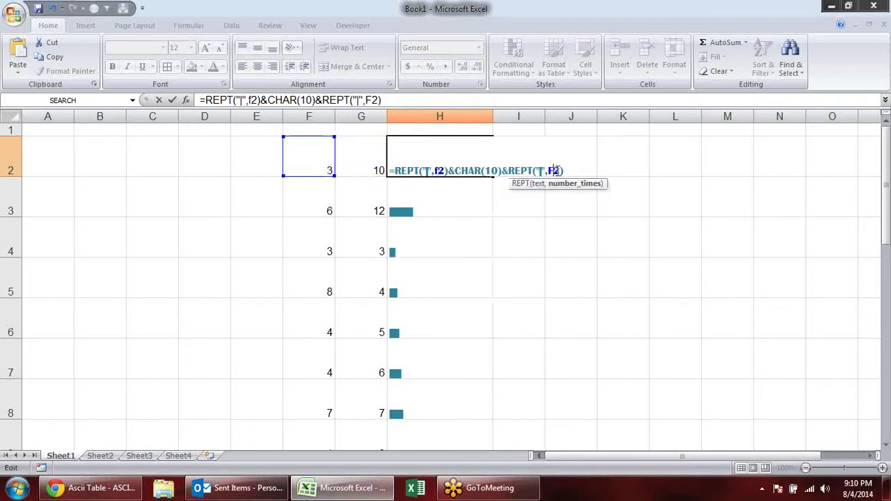
left_click_drag(557, 171, 552, 170)
type("g")
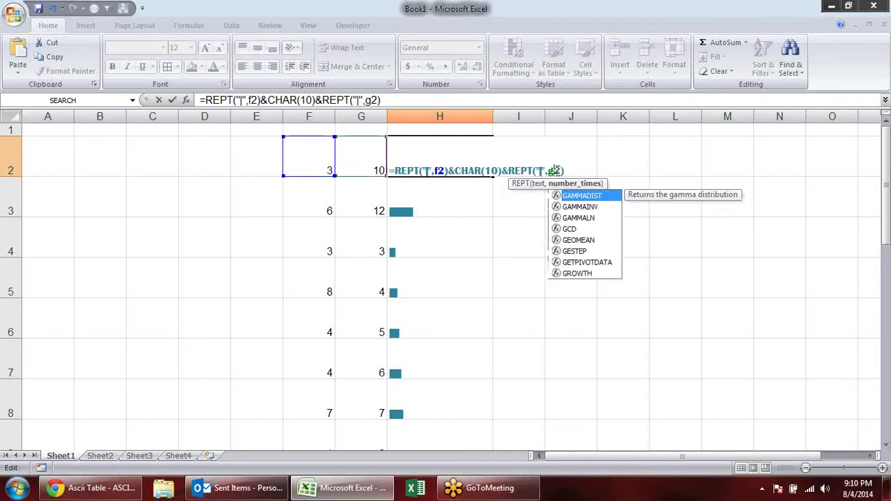
key("Return")
left_click(484, 163)
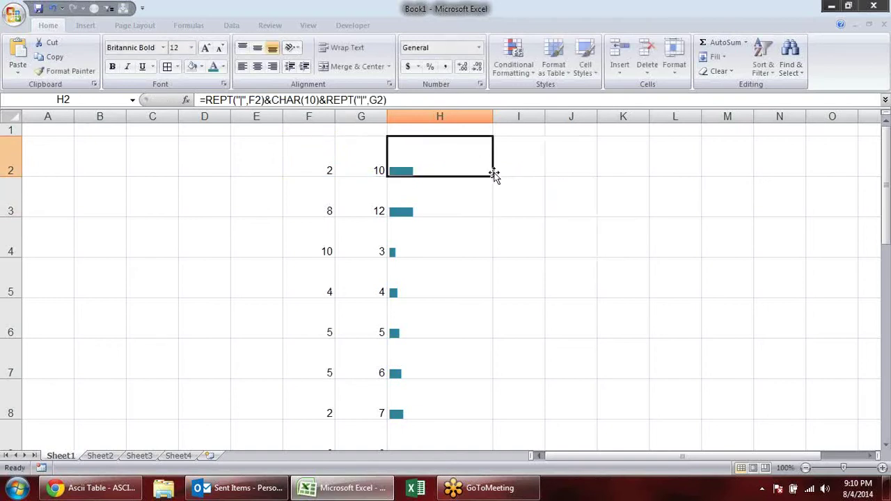
Fill H2's bar formula down to H20 and turn on Wrap Text.
left_click_drag(492, 177, 485, 487)
left_click_drag(499, 403, 498, 403)
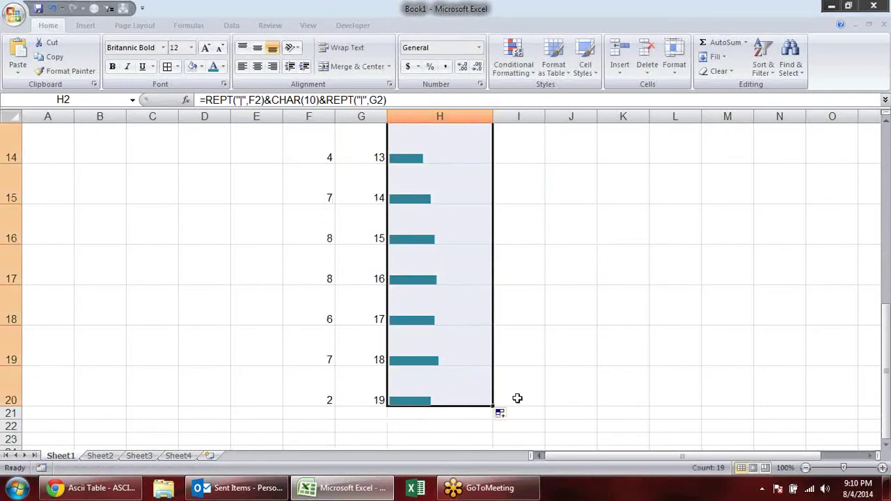
left_click_drag(888, 352, 887, 347)
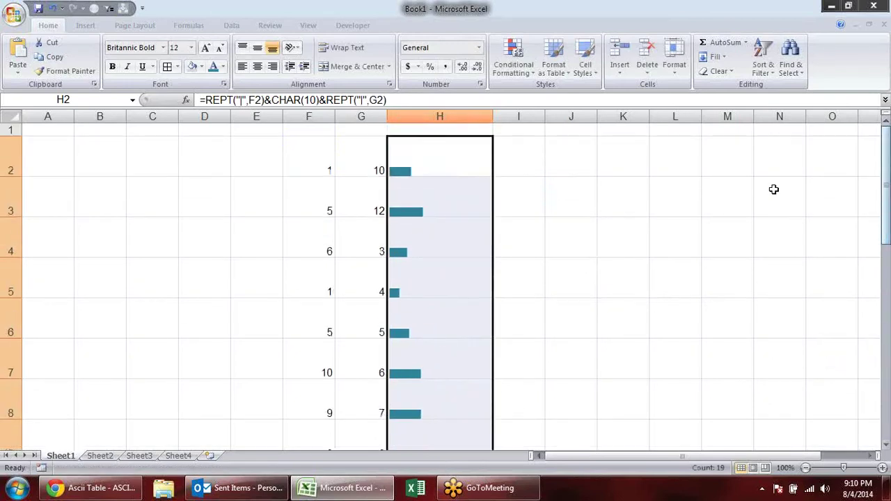
left_click(339, 47)
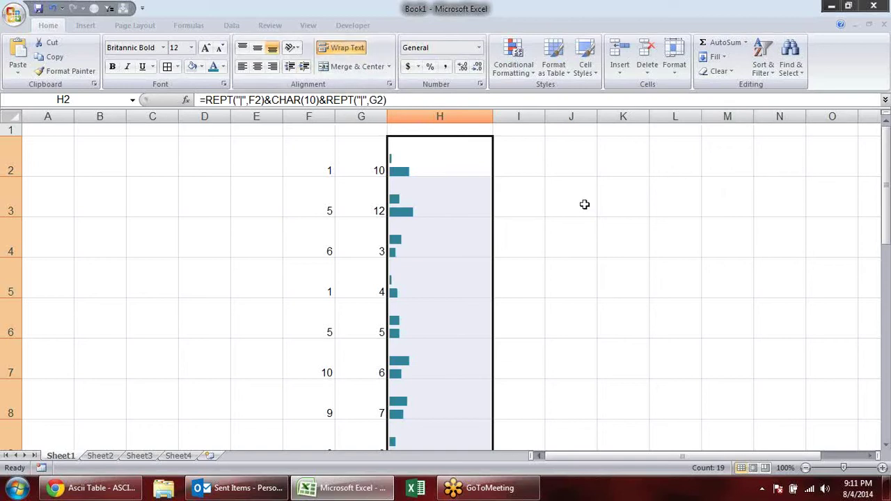
left_click(565, 214)
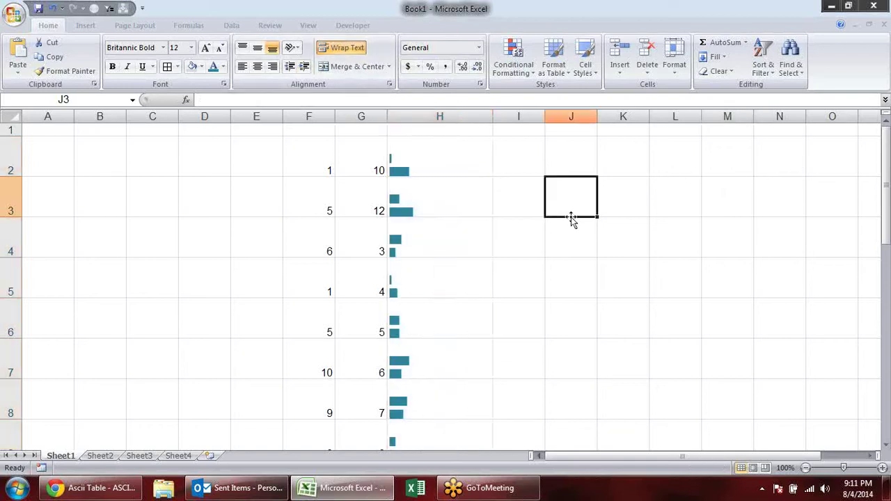
Review the formulas in H2 through H7, then reselect H2:H20.
left_click(425, 154)
left_click(420, 198)
left_click(422, 244)
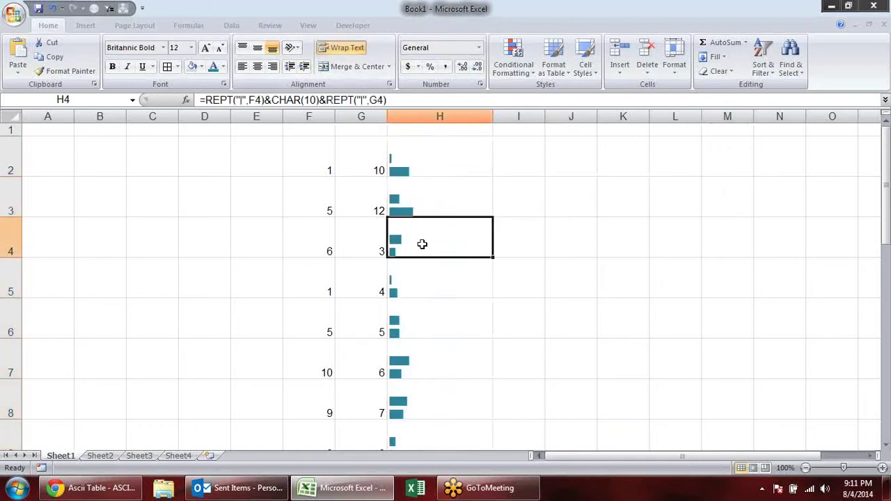
left_click(418, 282)
left_click(418, 322)
left_click(432, 371)
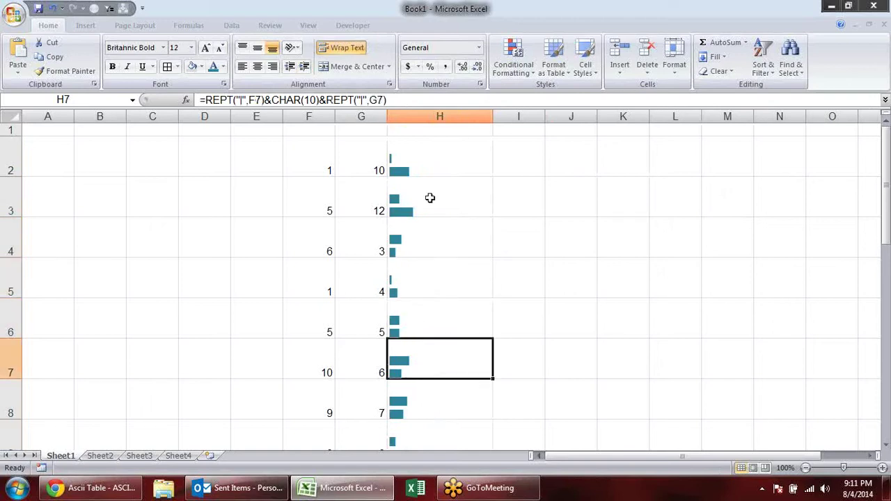
left_click(428, 158)
key("ctrl+shift+Down")
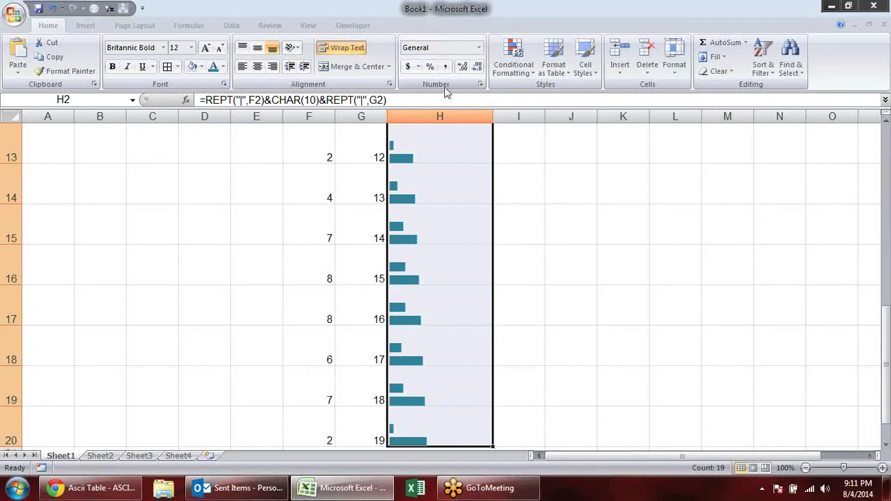
left_click(482, 85)
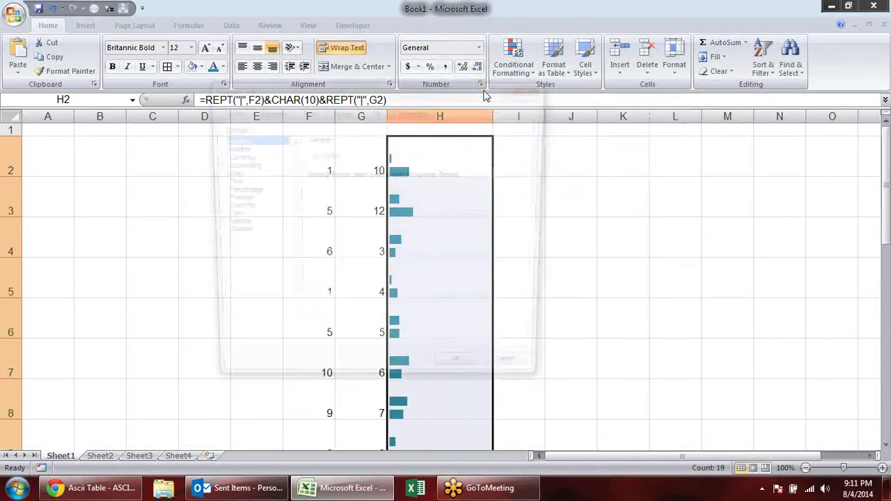
Rotate column H's text to 90 degrees and narrow column H to fit the upright bars.
left_click(267, 113)
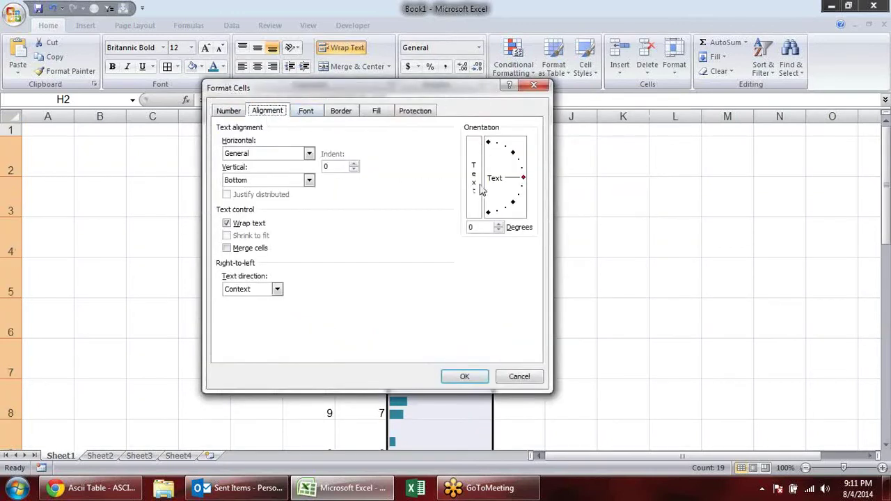
left_click_drag(521, 183, 488, 129)
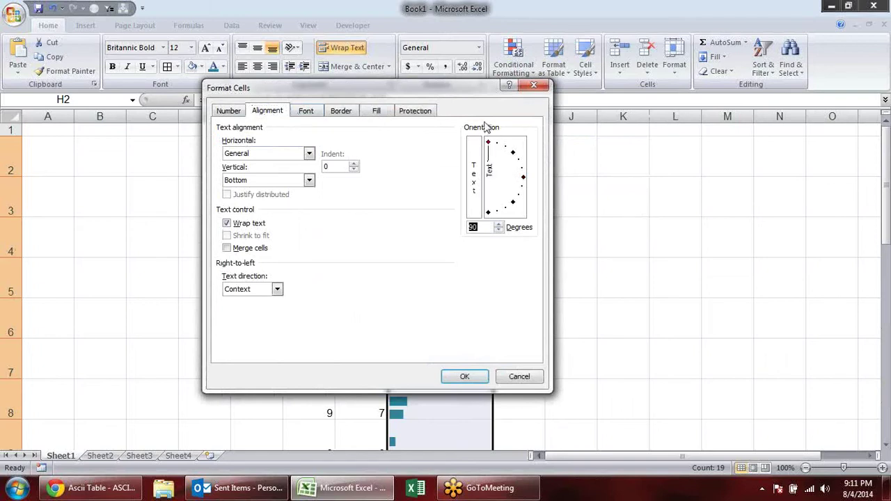
left_click(465, 377)
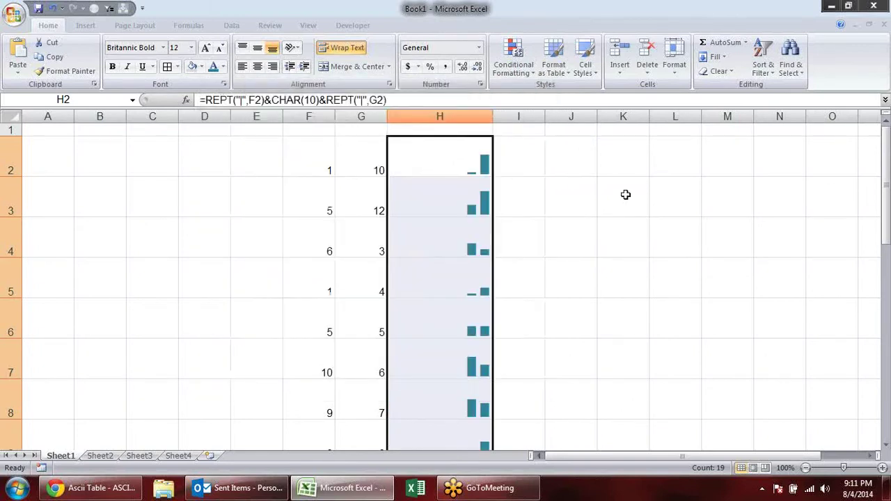
left_click(627, 196)
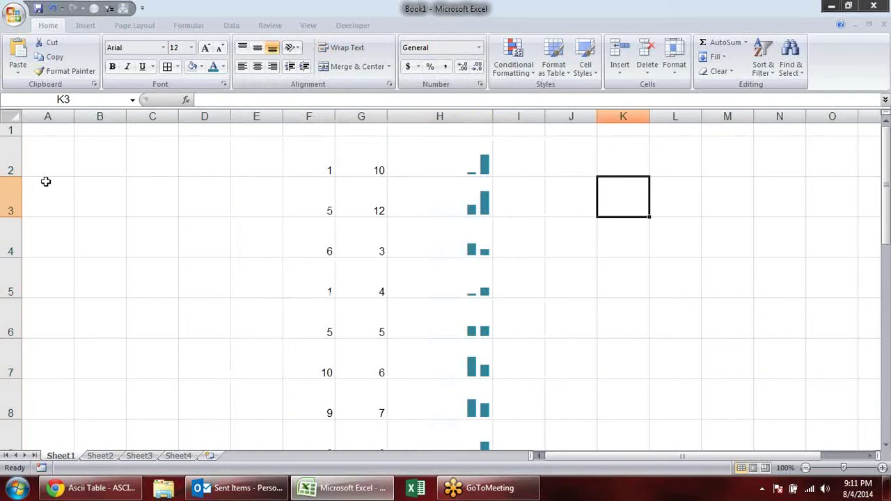
left_click_drag(492, 115, 442, 116)
left_click(593, 280)
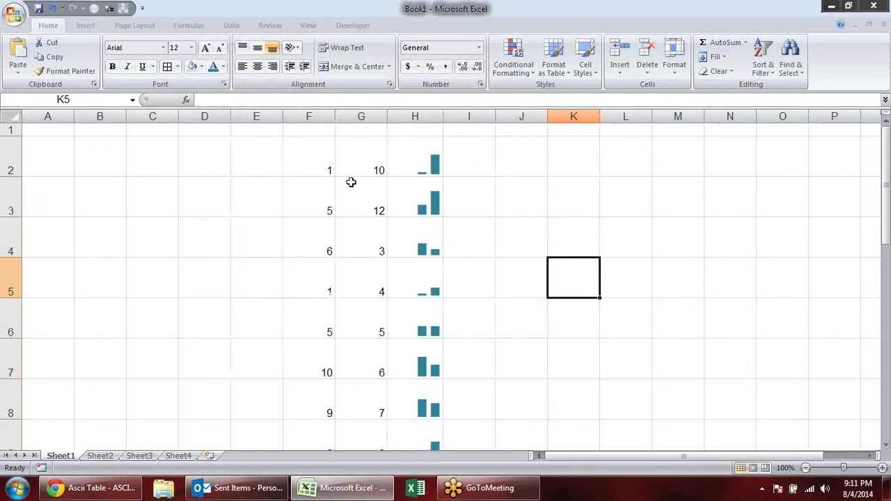
left_click(306, 162)
Enter values 5, 6 and 7 in F2:F4 and 8 in F7.
type("5")
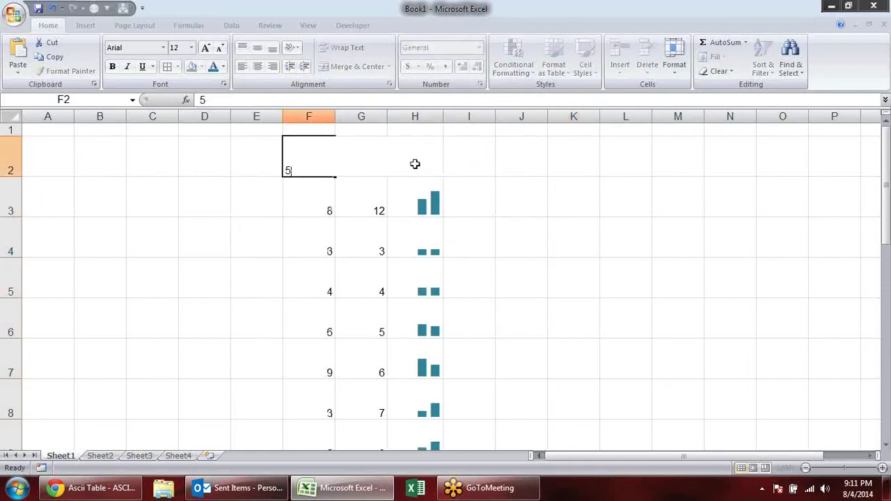
key("Return")
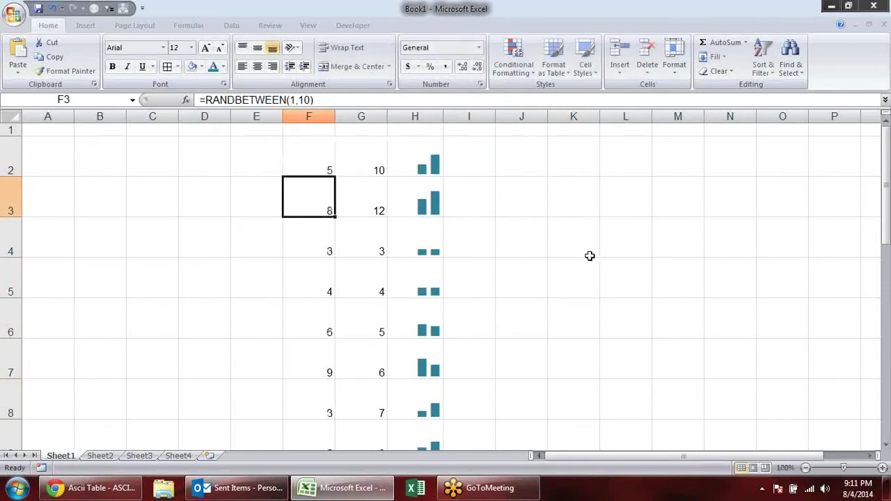
type("6")
key("Return")
type("7")
key("Return")
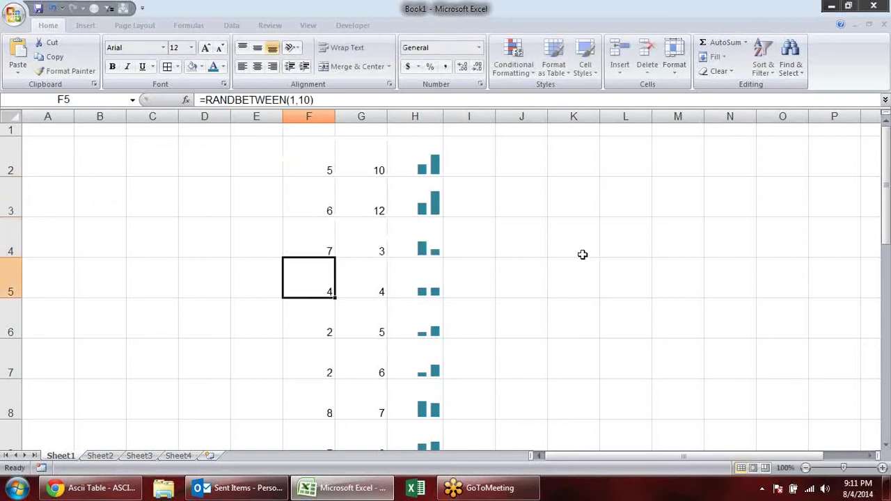
key("Down")
key("Down")
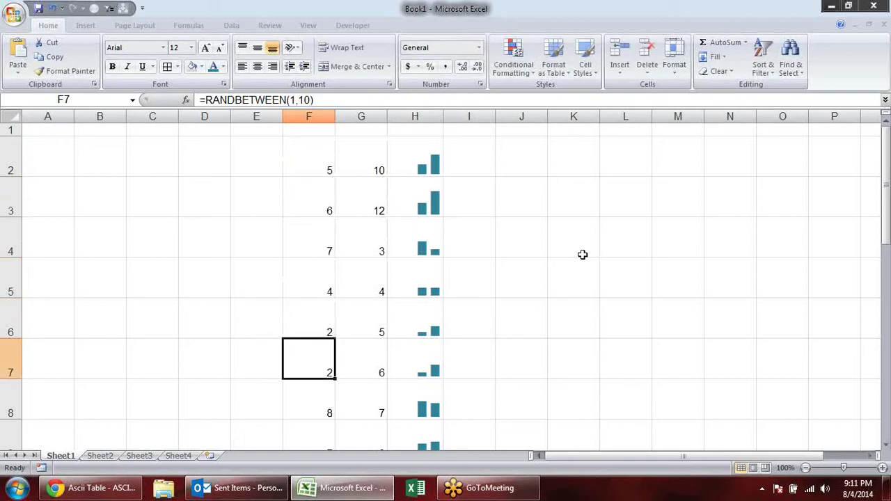
type("8")
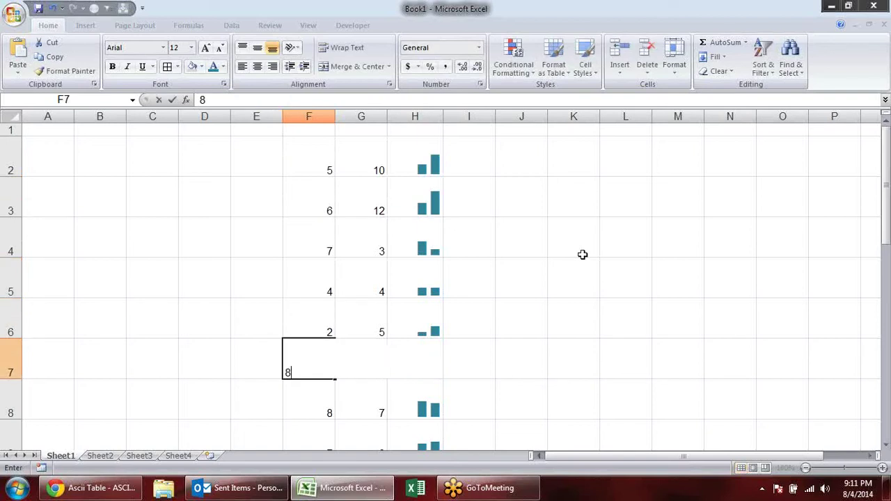
key("Return")
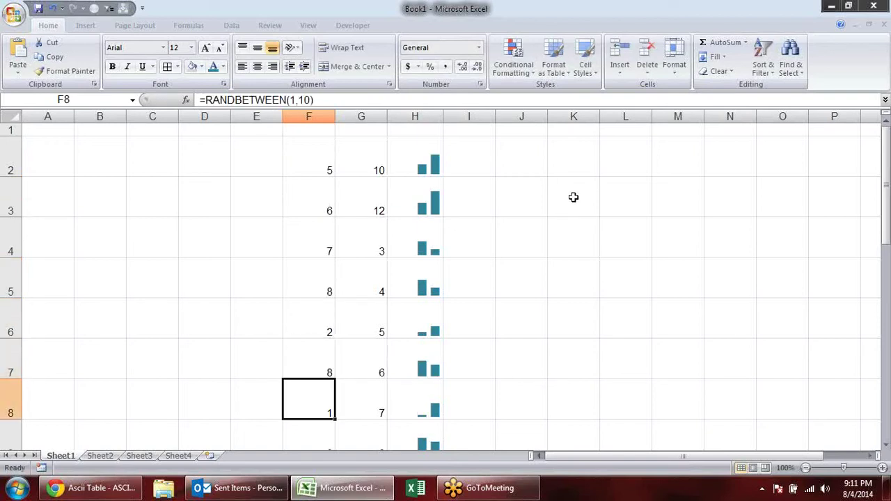
Fill column E with IDs starting at E001 in E2.
left_click(253, 167)
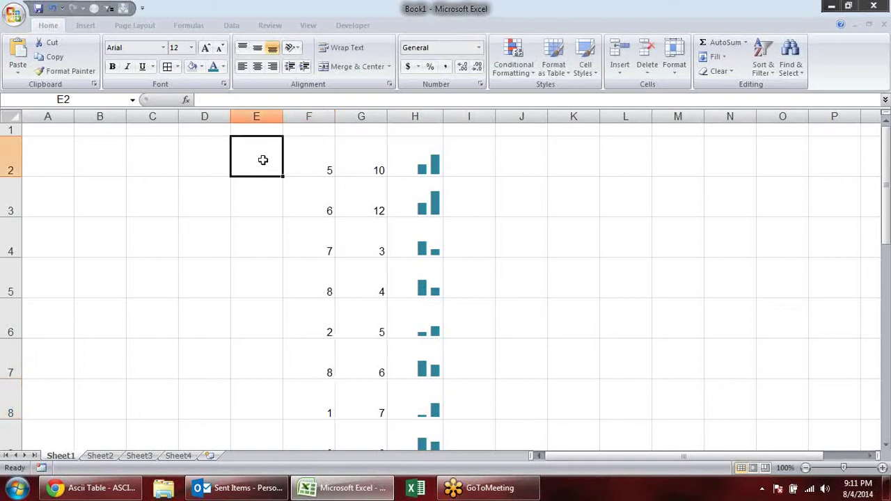
type("E001")
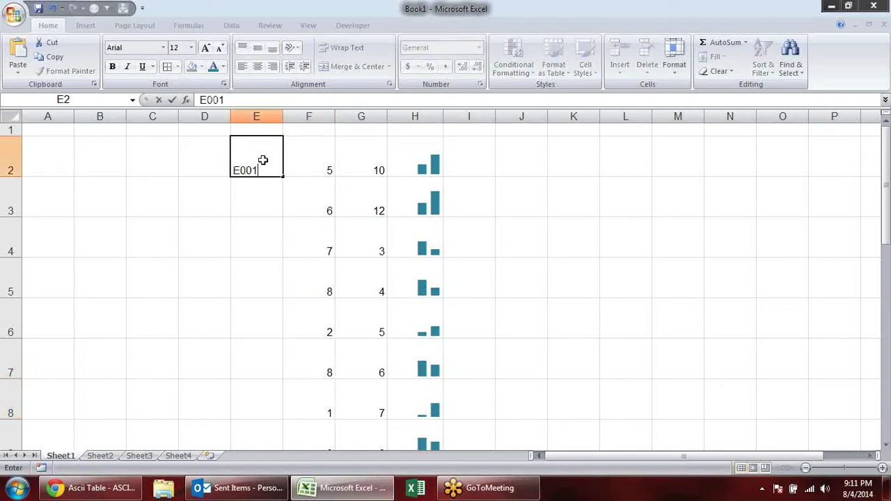
key("Return")
left_click(264, 171)
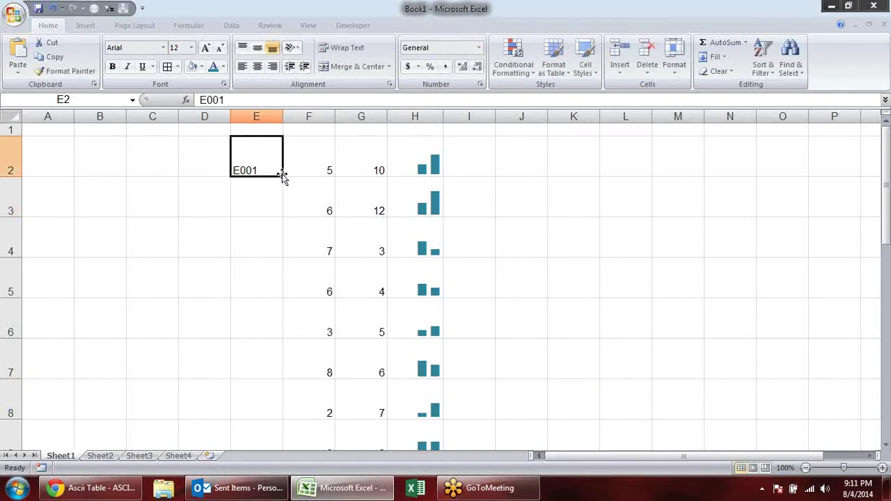
double_click(281, 177)
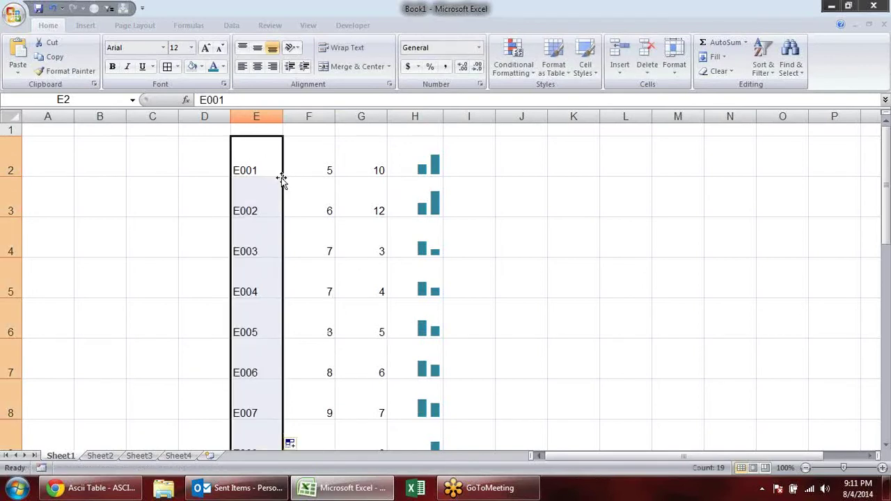
left_click(607, 231)
left_click(567, 201)
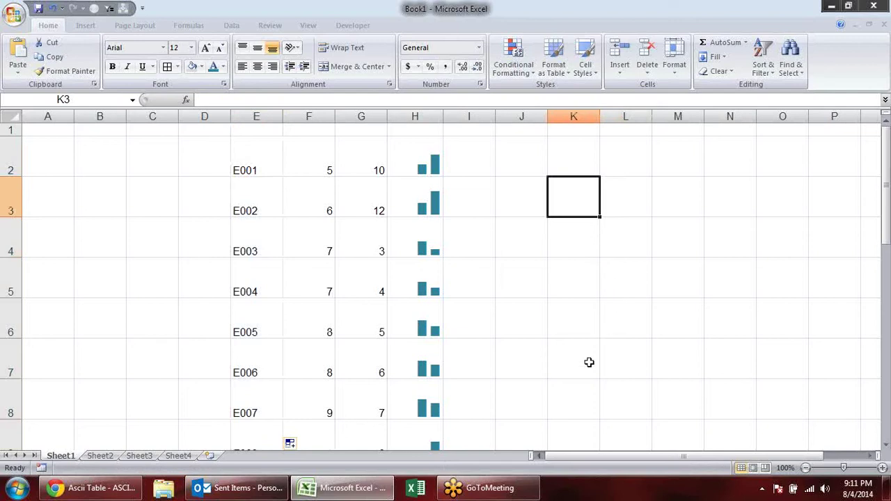
Copy the ID E002 from E3 into L3 and widen column M.
left_click(244, 200)
key("ctrl+c")
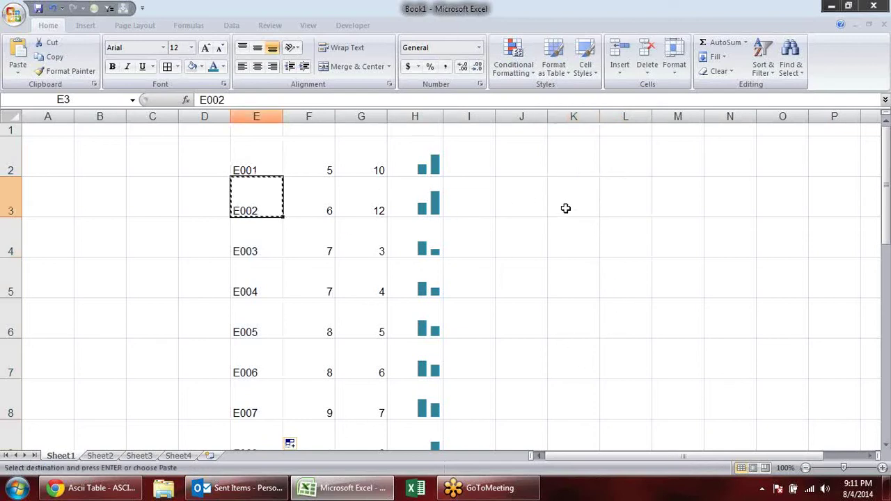
left_click(608, 205)
key("Return")
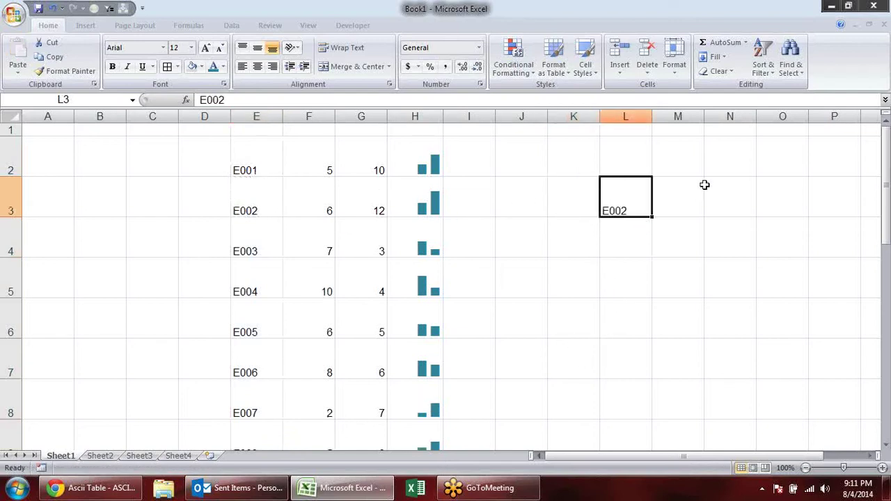
left_click(700, 198)
left_click_drag(704, 116, 731, 118)
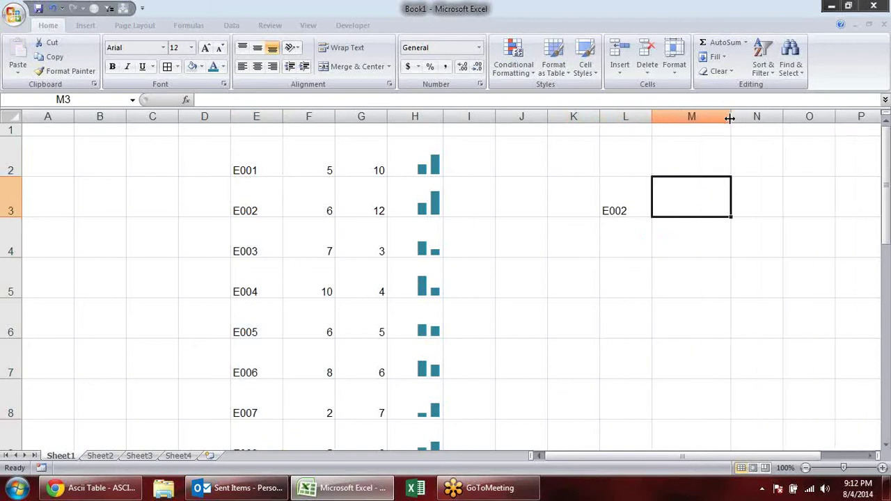
Enter =VLOOKUP(L3,E:H,4,0) in M3.
type("=vl")
key("Tab")
left_click(609, 201)
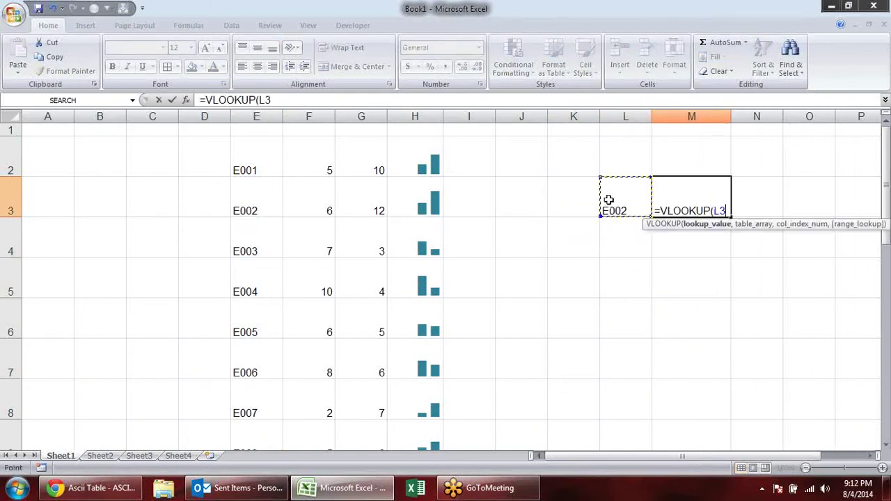
type(",")
left_click_drag(264, 117, 410, 117)
type(",4")
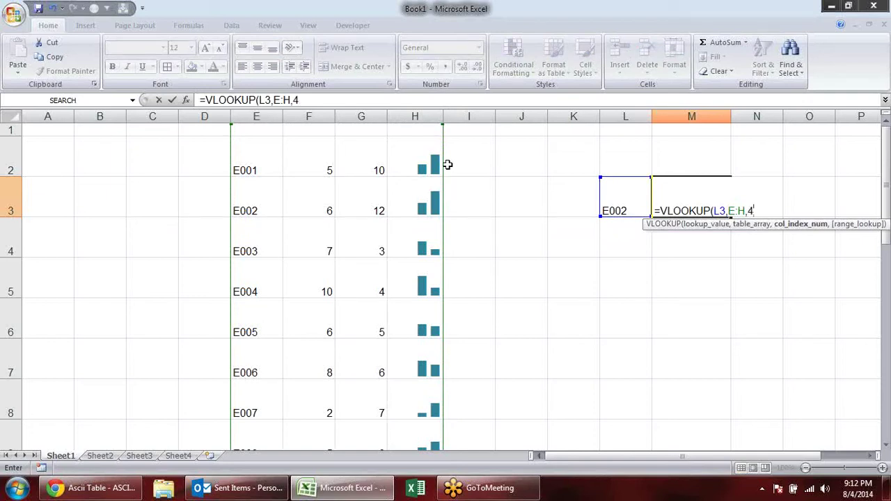
type(",0)")
key("Return")
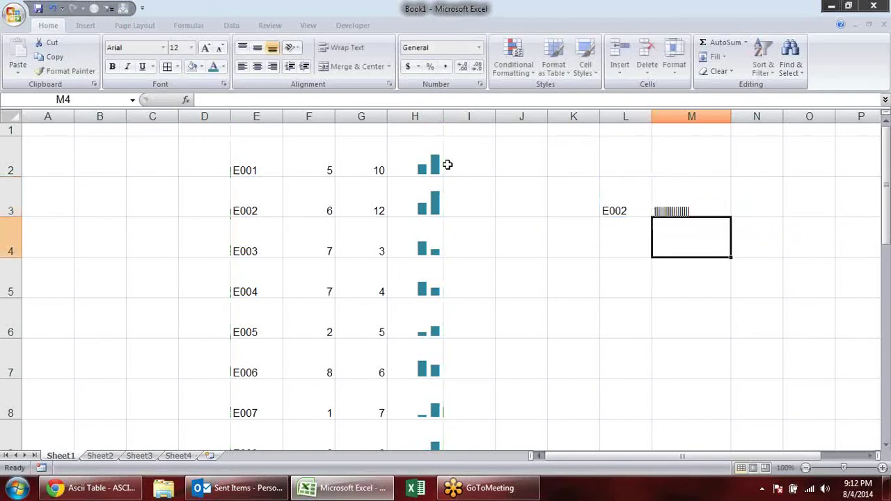
Copy H2's upright bar formatting onto M3 with Format Painter.
left_click(409, 152)
left_click(66, 71)
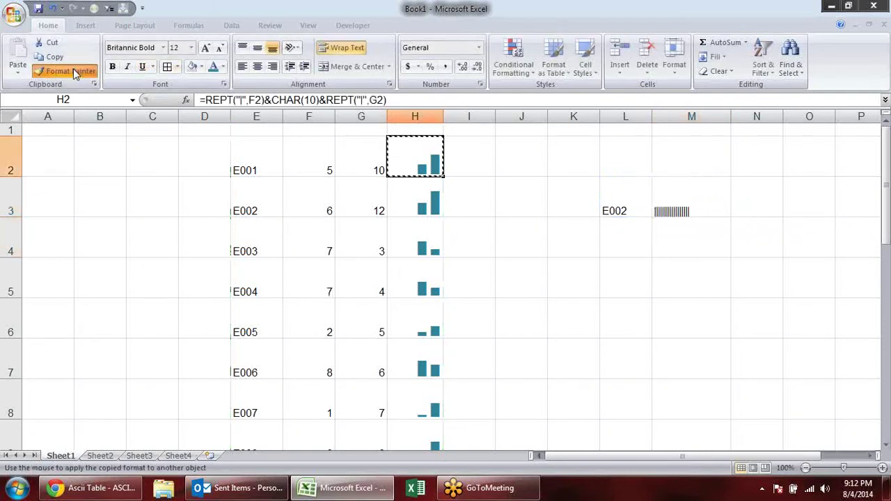
left_click(721, 189)
left_click(726, 306)
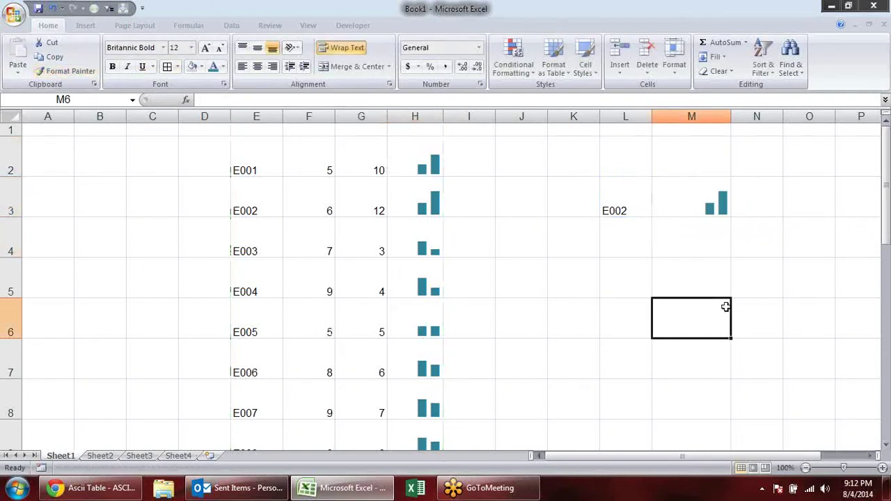
left_click(626, 201)
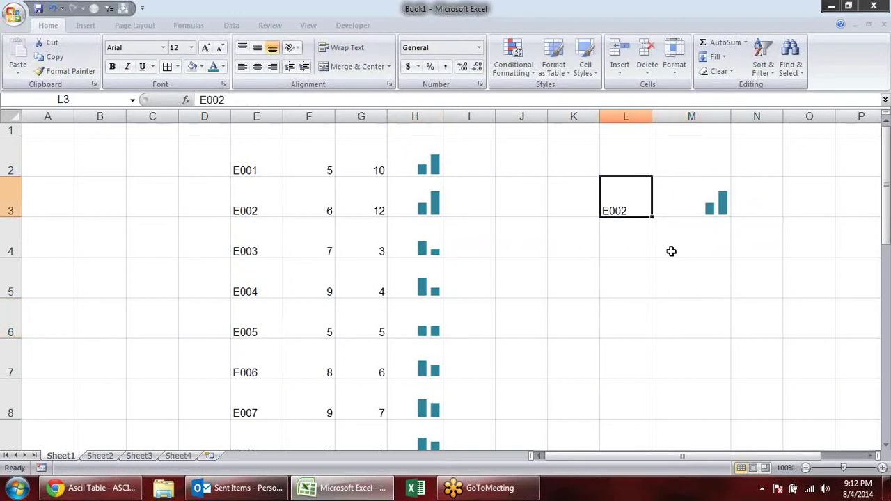
left_click(247, 164)
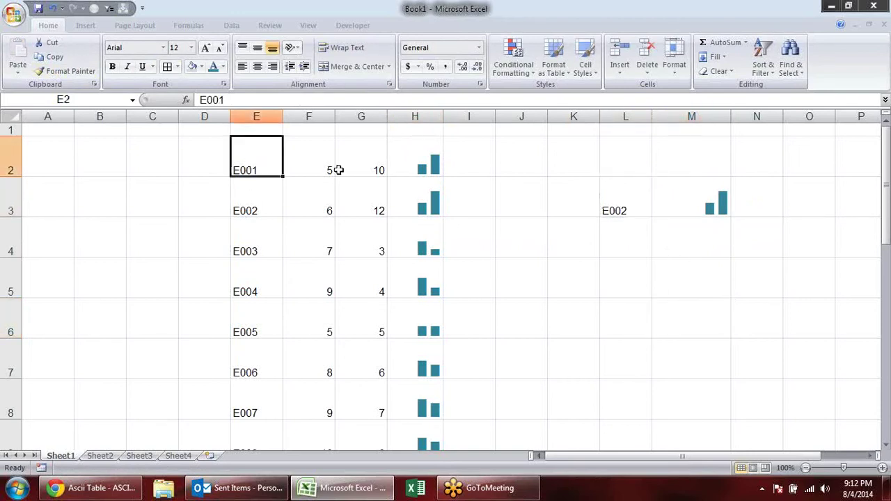
left_click(628, 201)
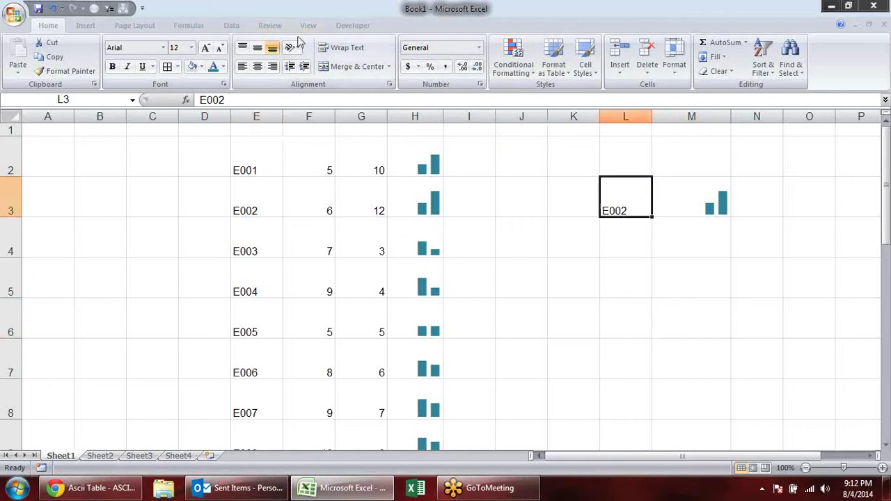
left_click(233, 25)
Give L3 a List data validation sourced from =$E$2:$E$20.
left_click(504, 52)
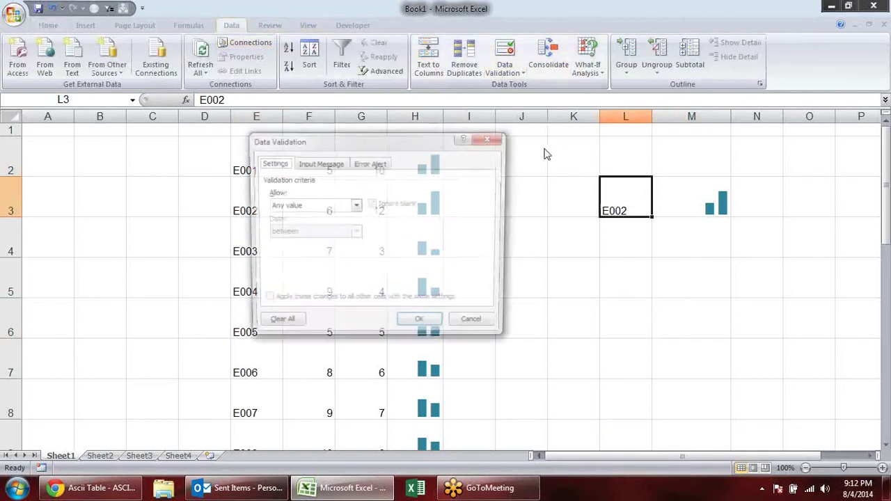
left_click(356, 206)
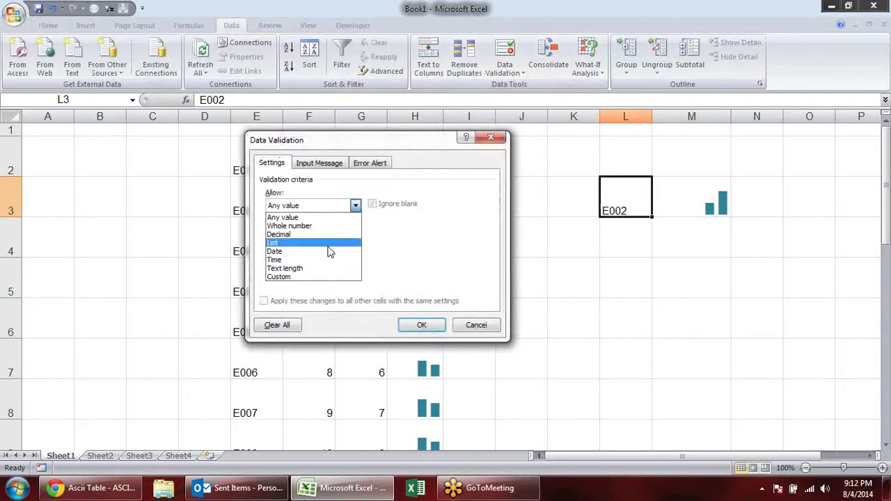
left_click(329, 245)
left_click(425, 259)
left_click(237, 169)
key("ctrl+shift+Down")
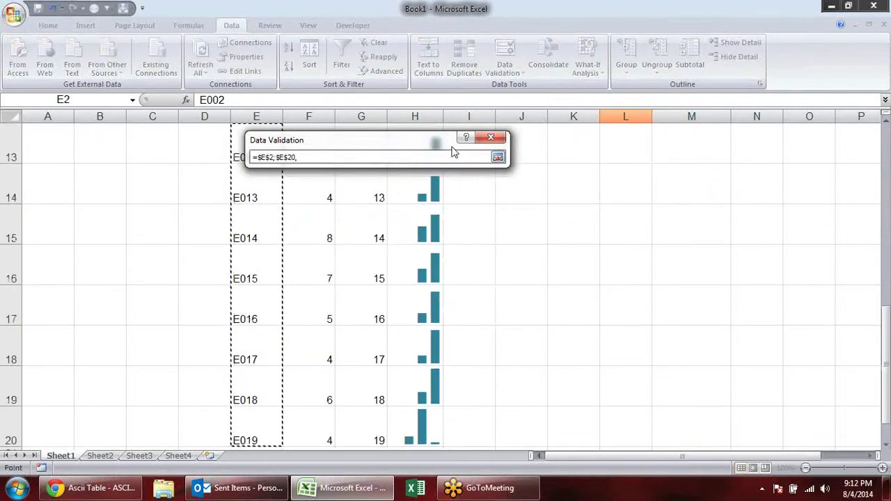
key("Return")
left_click(421, 326)
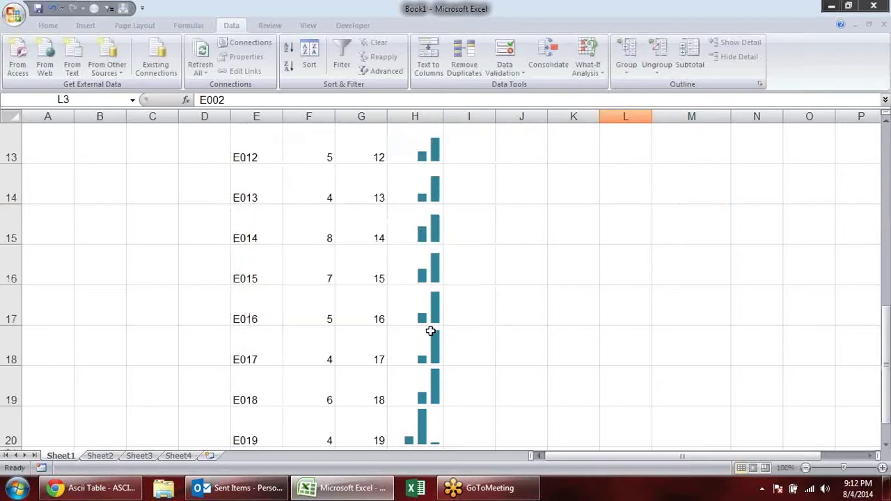
Pick E006, E011, E017, E019 and E013 from L3's dropdown to update M3's chart.
left_click(658, 211)
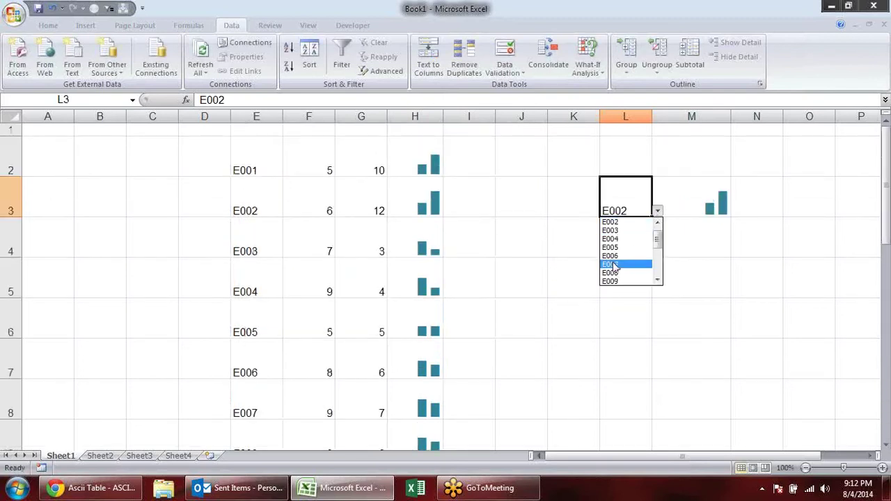
left_click(616, 265)
left_click(658, 211)
left_click(613, 265)
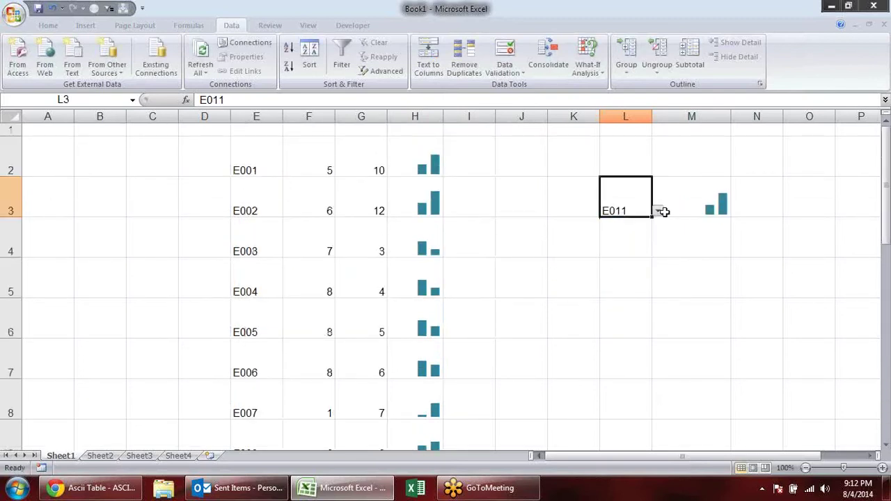
left_click(657, 211)
left_click(612, 276)
left_click(657, 211)
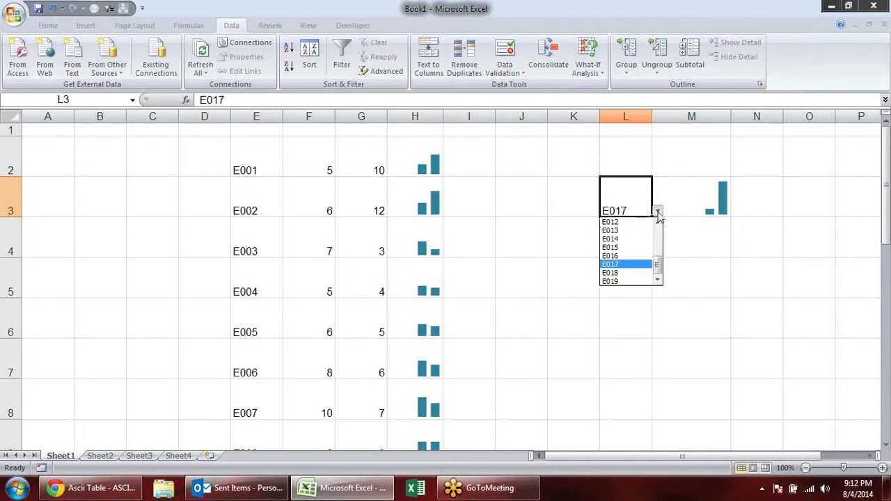
left_click(627, 279)
left_click(657, 211)
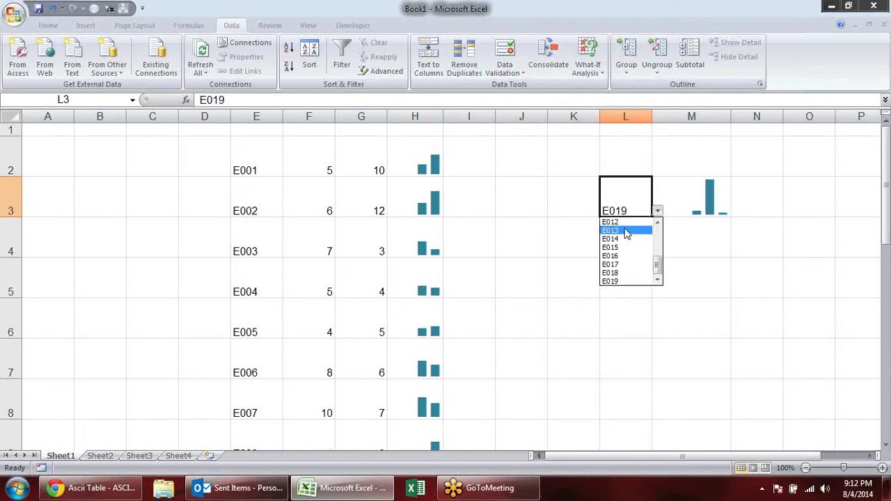
left_click(616, 233)
Pick E017, E013 and finally E018 from L3's dropdown.
left_click(663, 216)
left_click(637, 206)
left_click(658, 211)
left_click(635, 262)
left_click(657, 211)
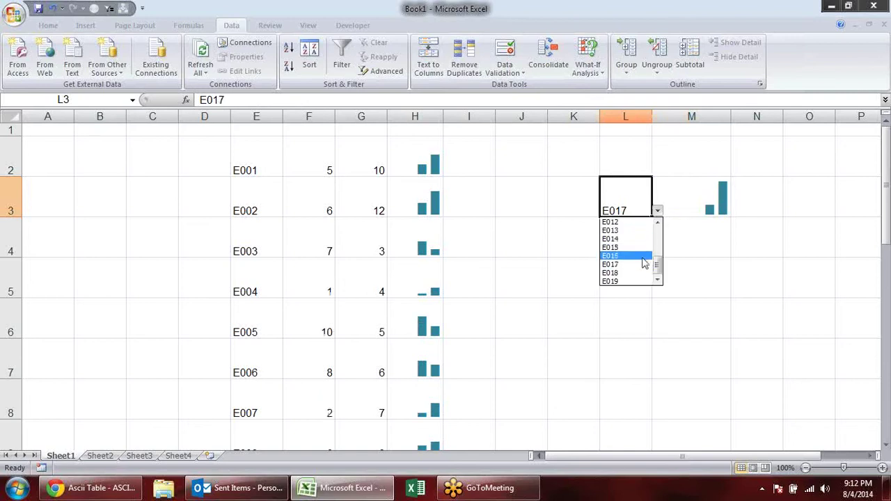
left_click(627, 232)
left_click(657, 211)
left_click(612, 273)
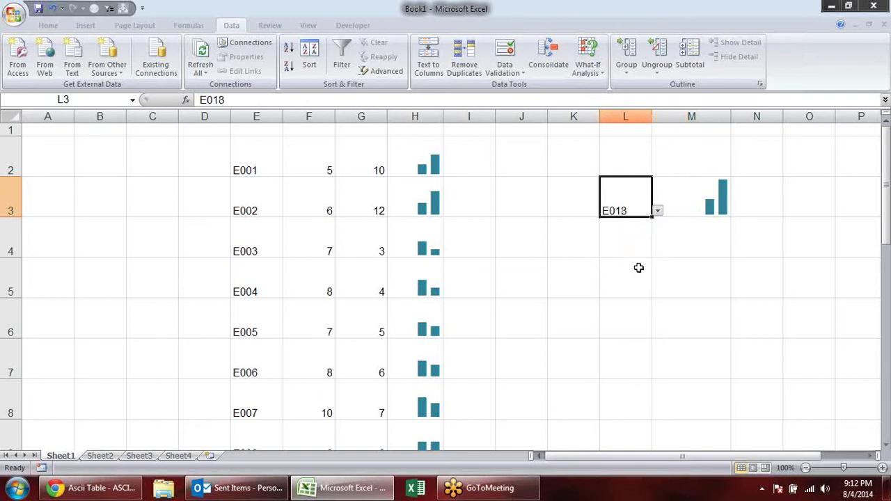
left_click(657, 219)
left_click(539, 283)
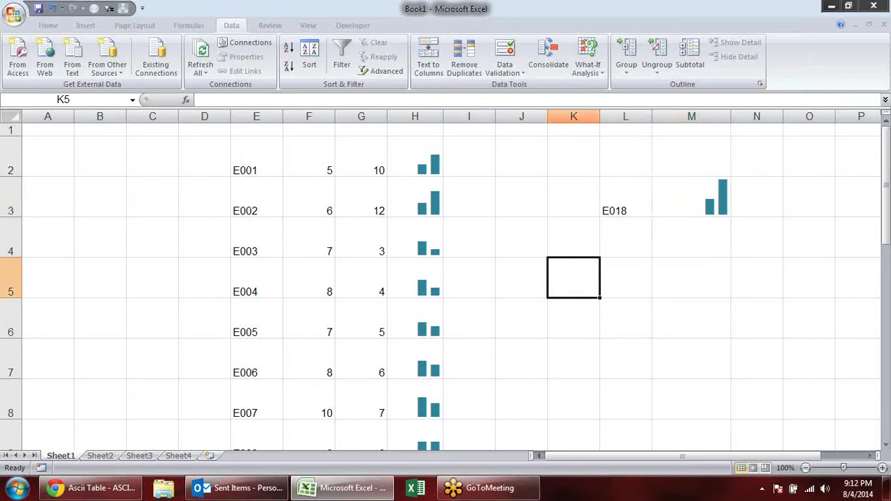
left_click_drag(11, 169, 11, 418)
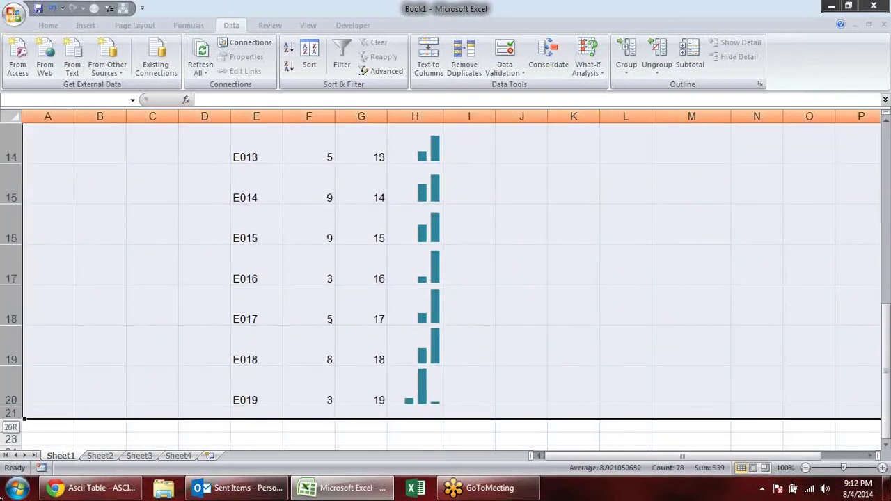
key("alt+e")
key("d")
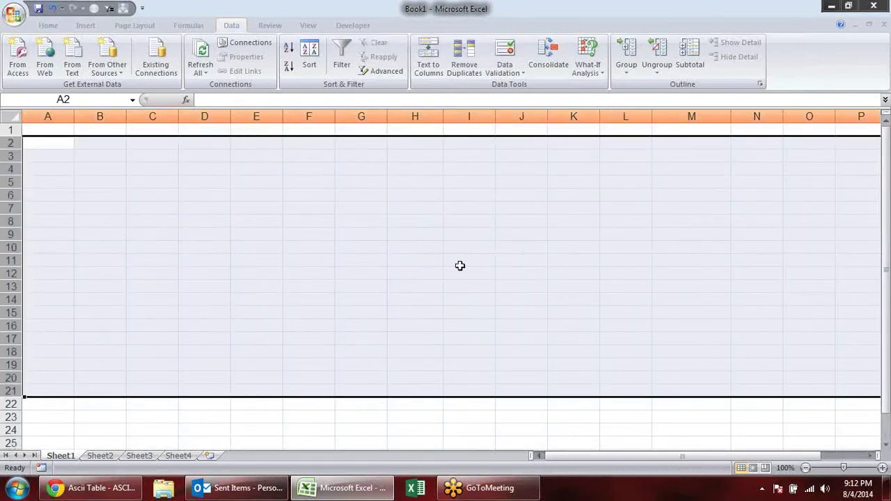
left_click(460, 235)
left_click(160, 158)
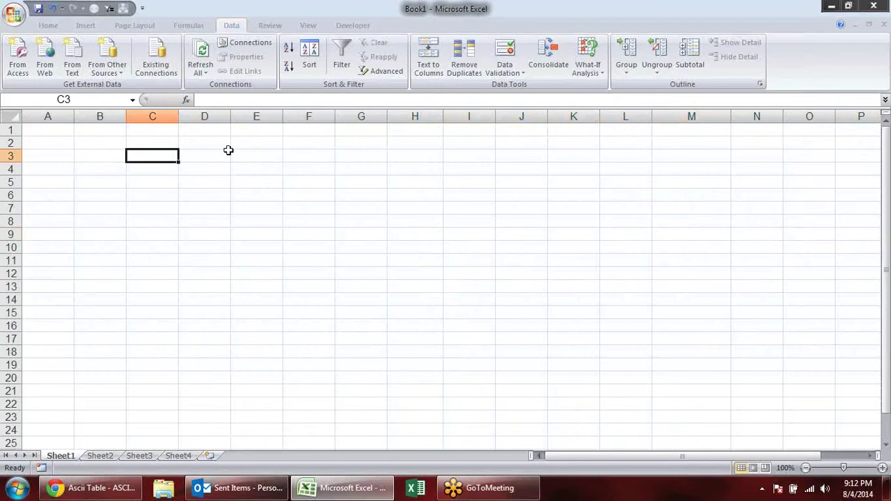
left_click(189, 25)
left_click(183, 62)
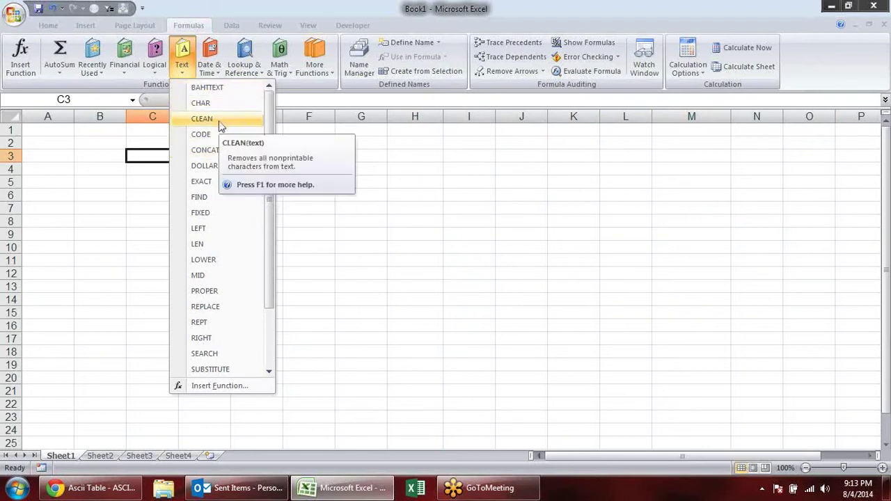
left_click(159, 161)
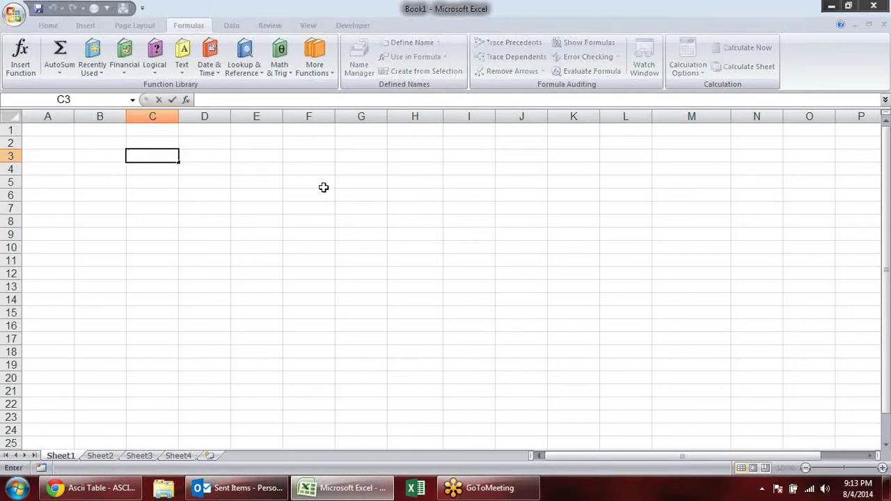
type("'")
key("Escape")
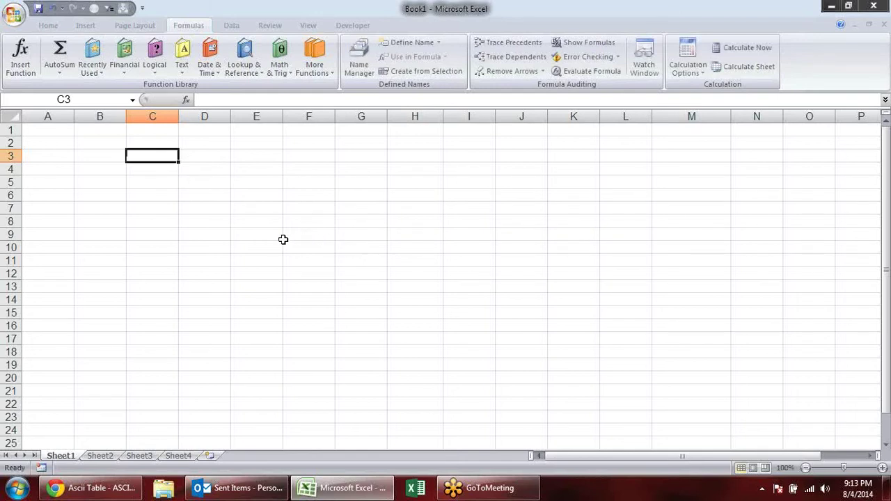
Enter =CHAR(10) in C3 and copy it.
type("=cod")
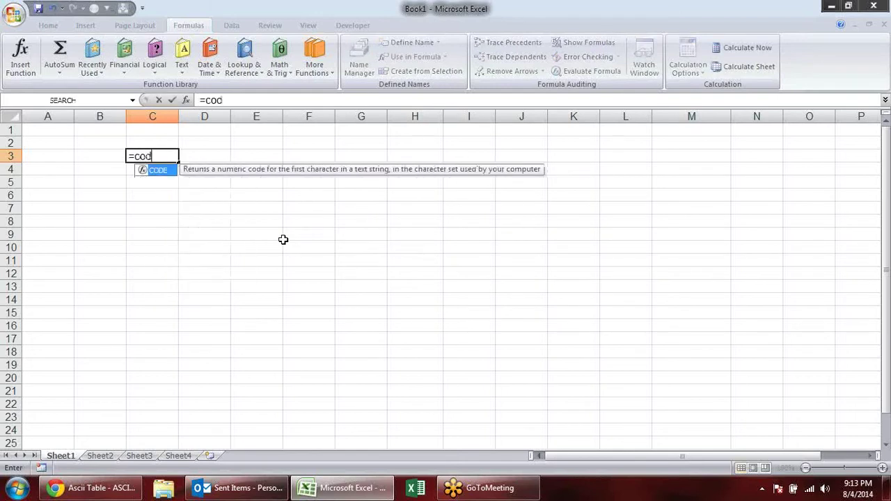
key("Tab")
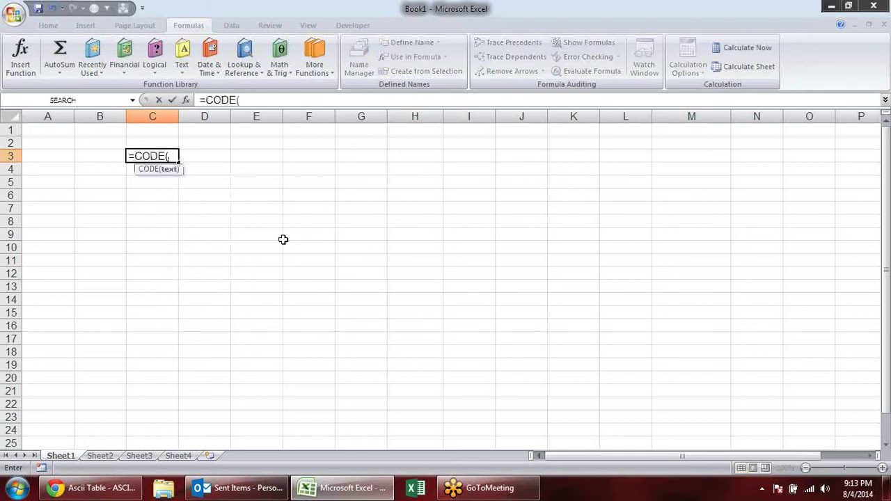
key("BackSpace")
key("BackSpace")
key("BackSpace")
key("BackSpace")
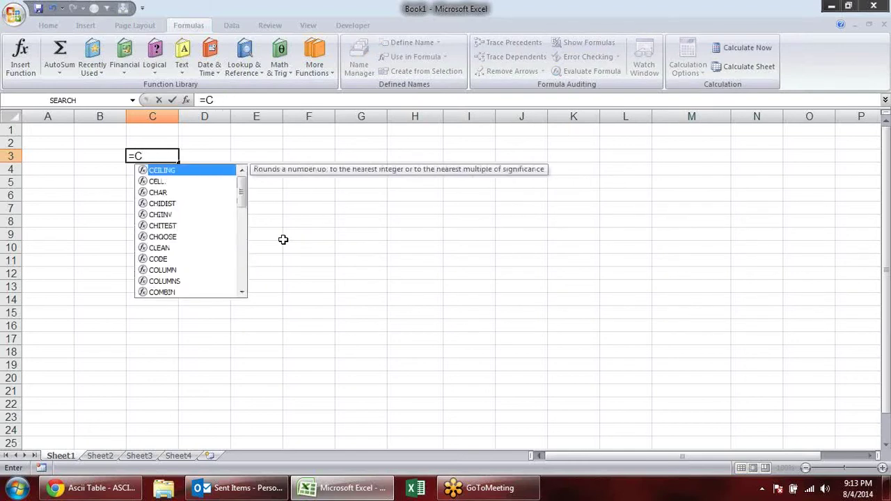
type("har")
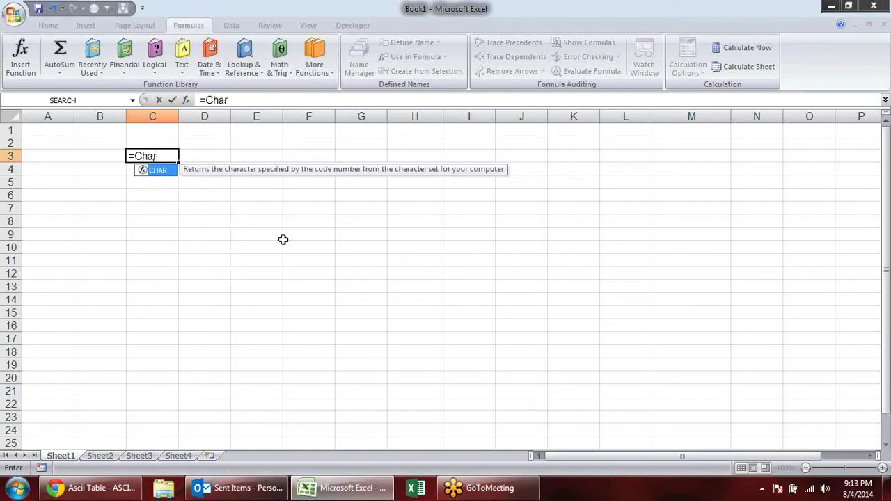
key("Tab")
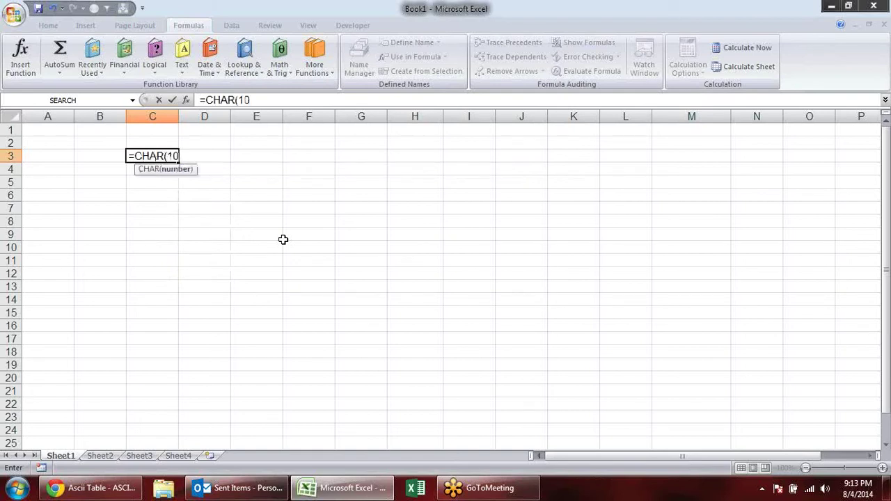
key("Return")
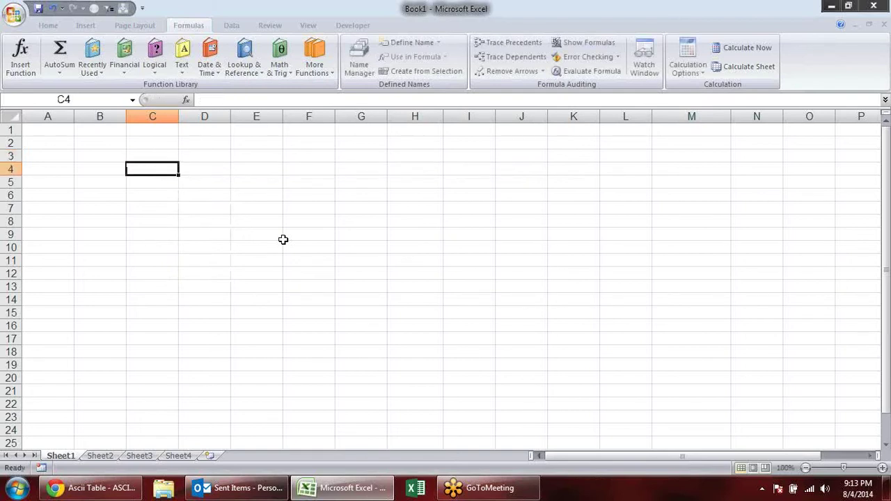
left_click(147, 157)
key("ctrl+c")
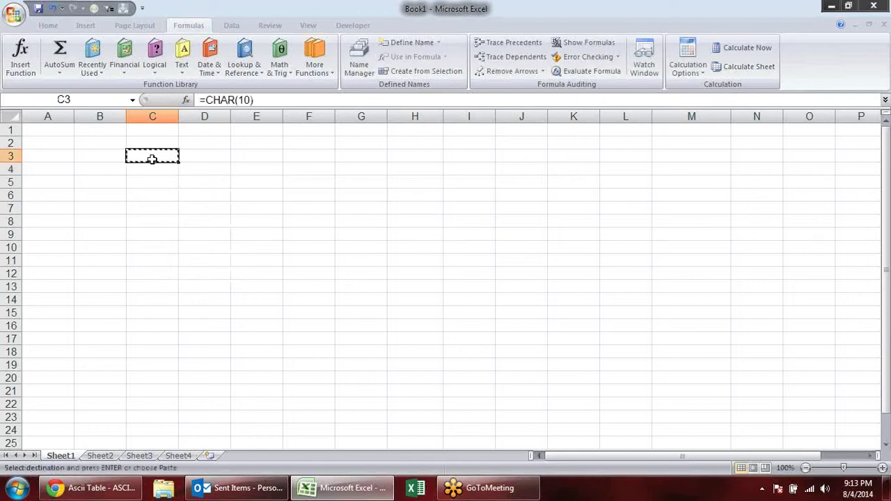
Enter the sample first name in D3 between two line breaks, making row 3 taller.
left_click(215, 157)
double_click(217, 156)
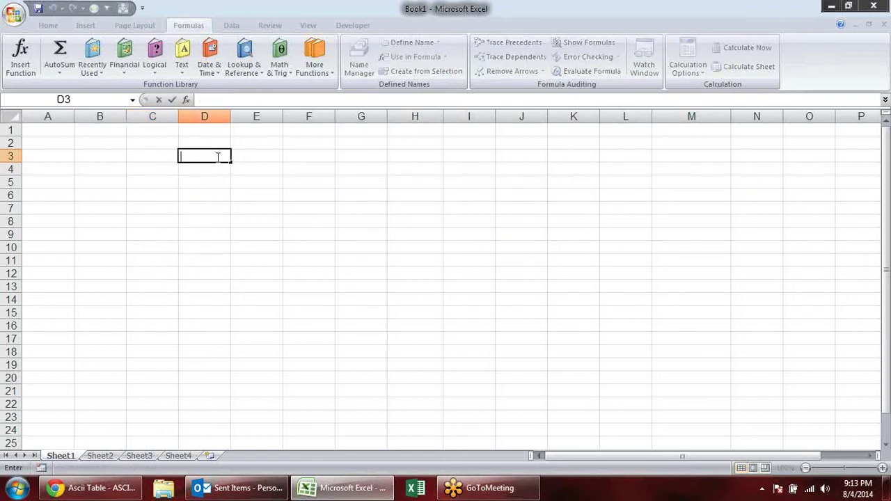
key("Escape")
double_click(198, 154)
key("alt+Return")
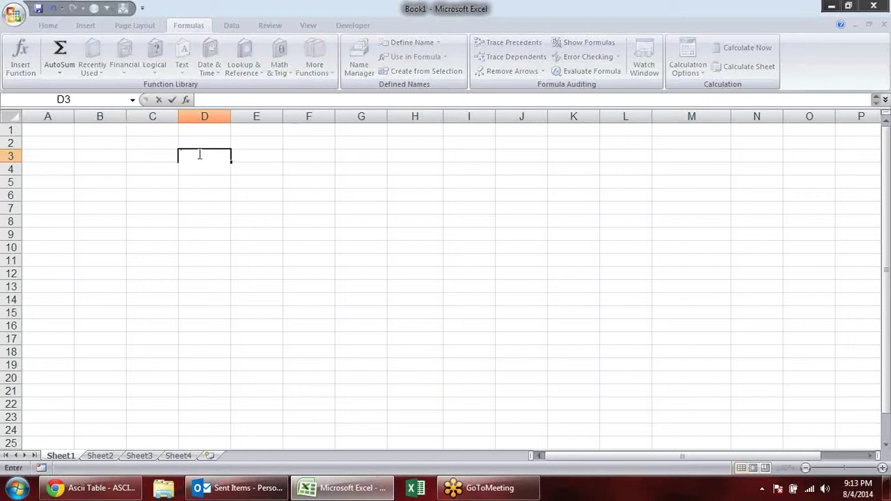
type("sandeep")
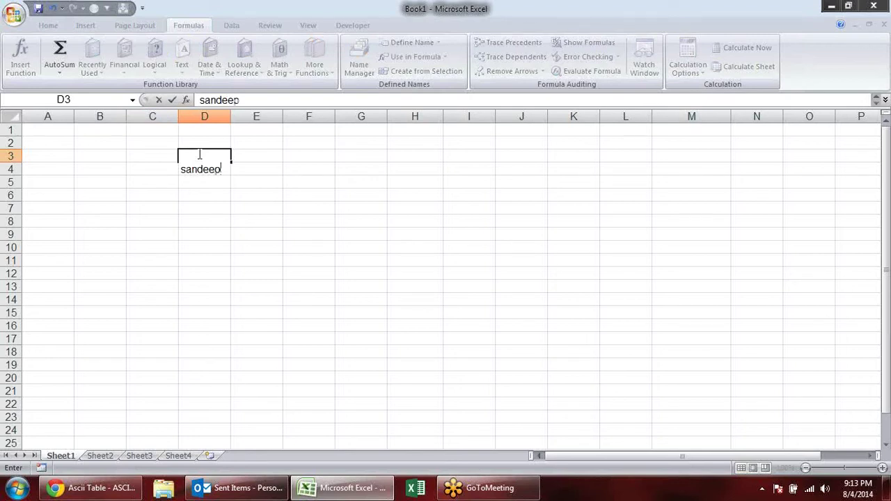
key("alt+Return")
key("Return")
left_click(255, 163)
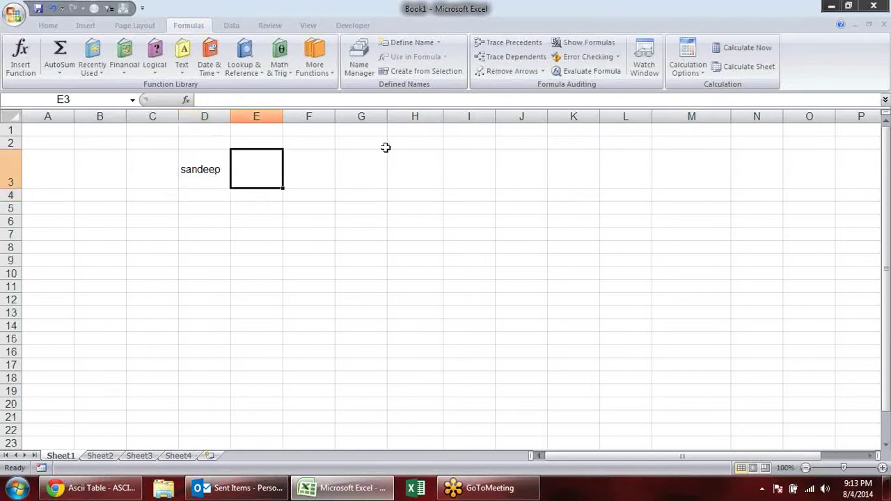
Enter =LEN(D3) in E3, returning 9.
type("=char")
key("BackSpace")
key("BackSpace")
key("BackSpace")
key("BackSpace")
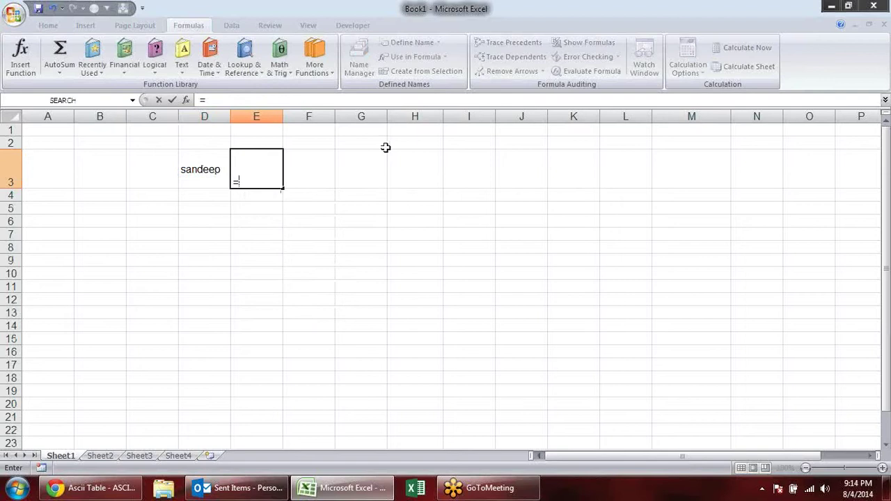
type("len")
key("Tab")
type("D3")
key("Return")
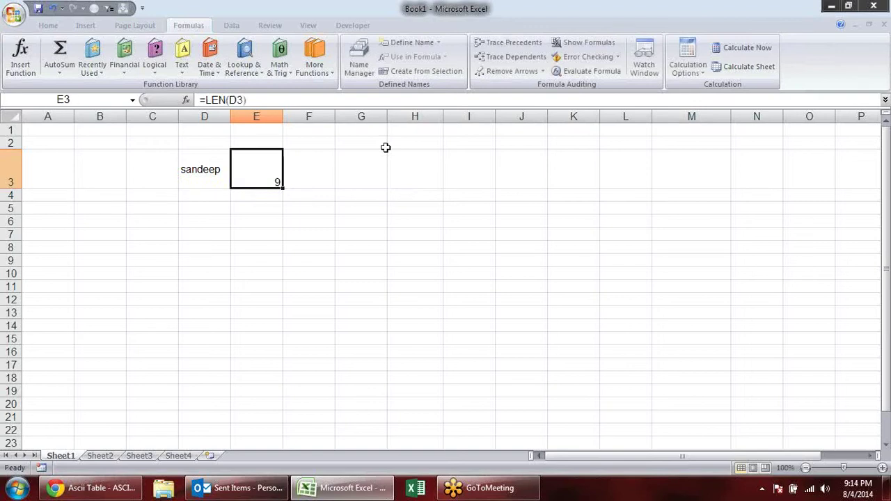
Enter =CLEAN(D3) in E4 to strip the line breaks.
type("=cle")
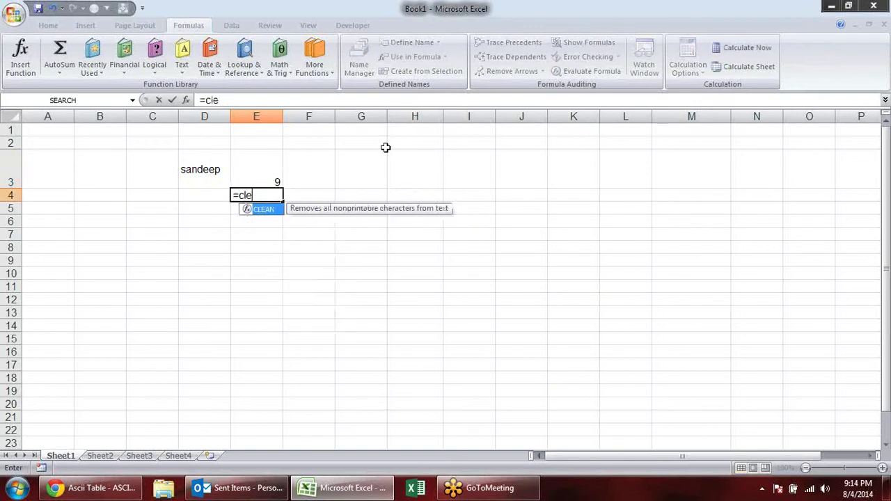
type("a")
key("Tab")
key("Up")
key("Left")
key("Return")
key("Up")
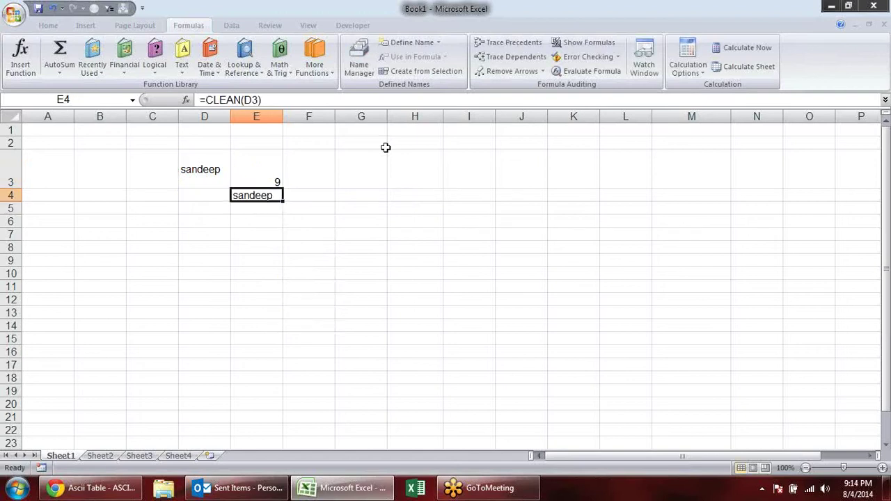
key("Right")
Enter =LEN(E4) in F4, returning 7, and review the E4 and F4 formulas.
type("=")
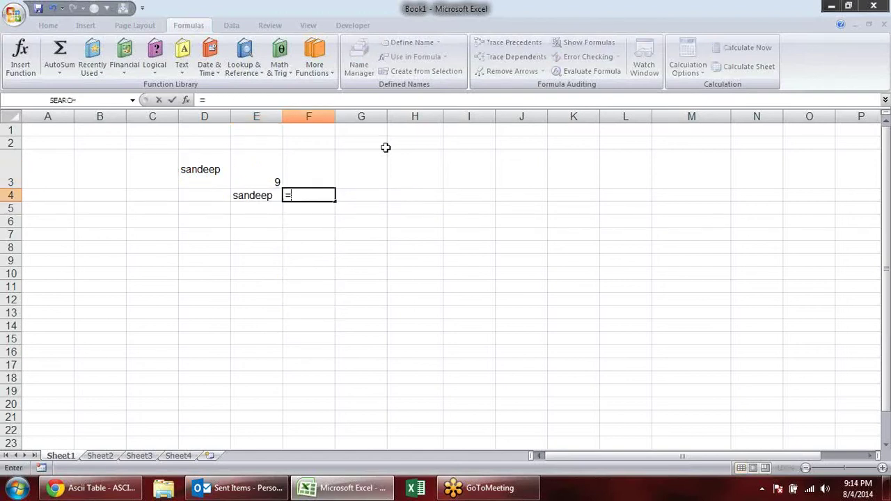
type("len")
key("Tab")
key("Left")
key("Return")
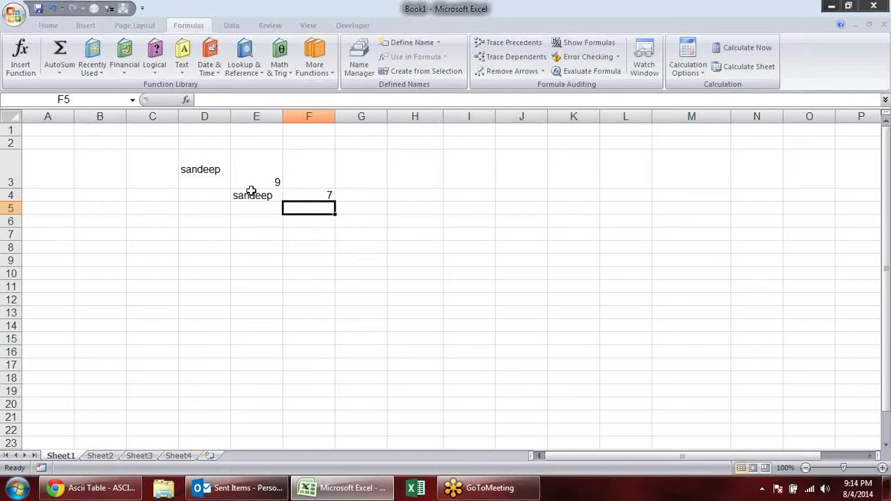
left_click(251, 193)
left_click(329, 194)
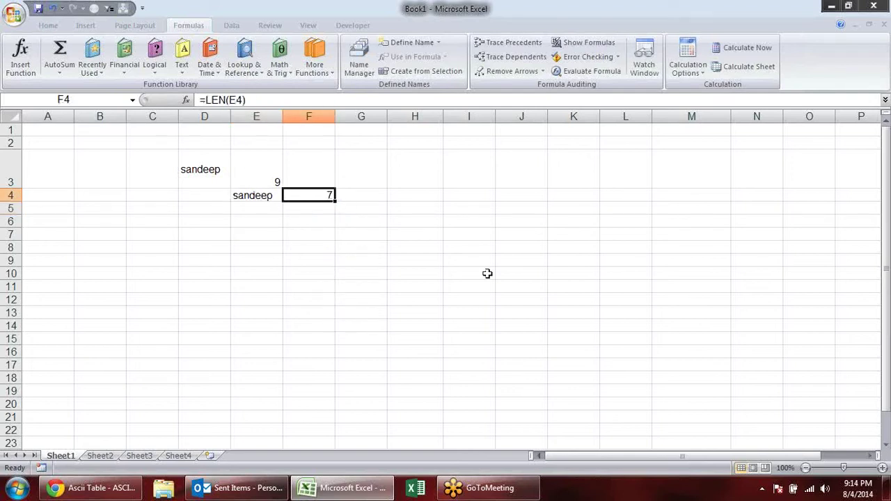
left_click(418, 239)
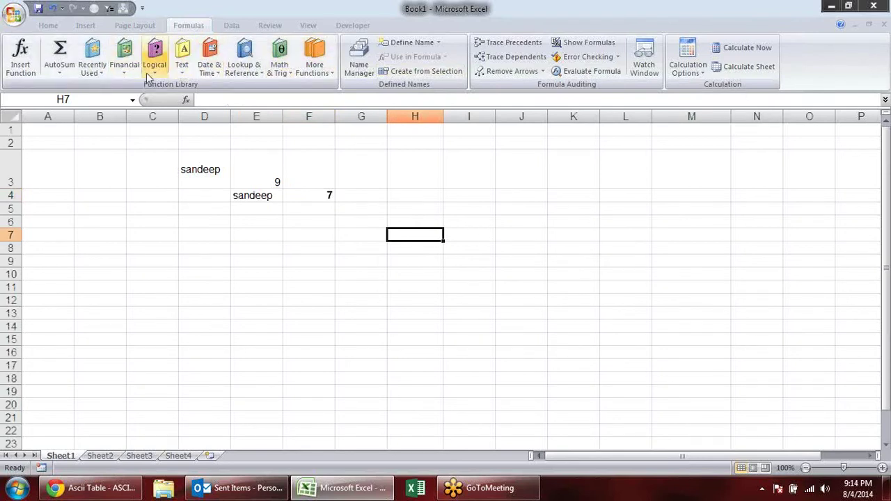
left_click(149, 75)
left_click(179, 70)
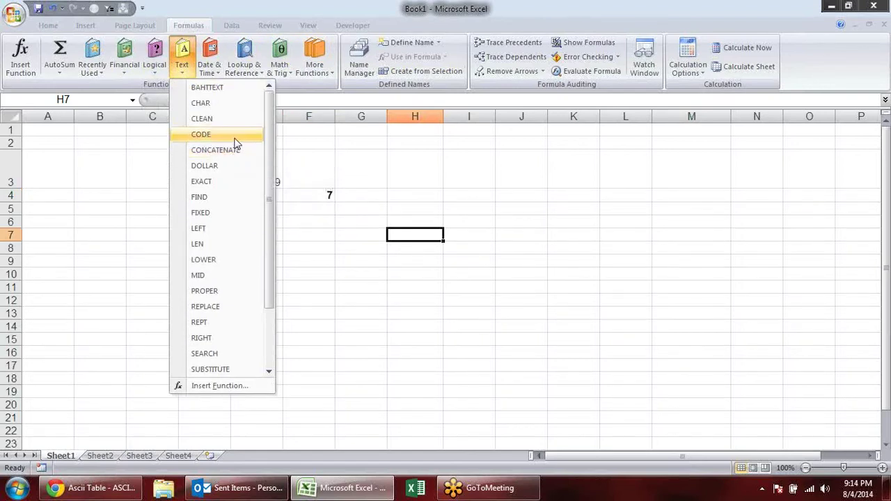
left_click(368, 305)
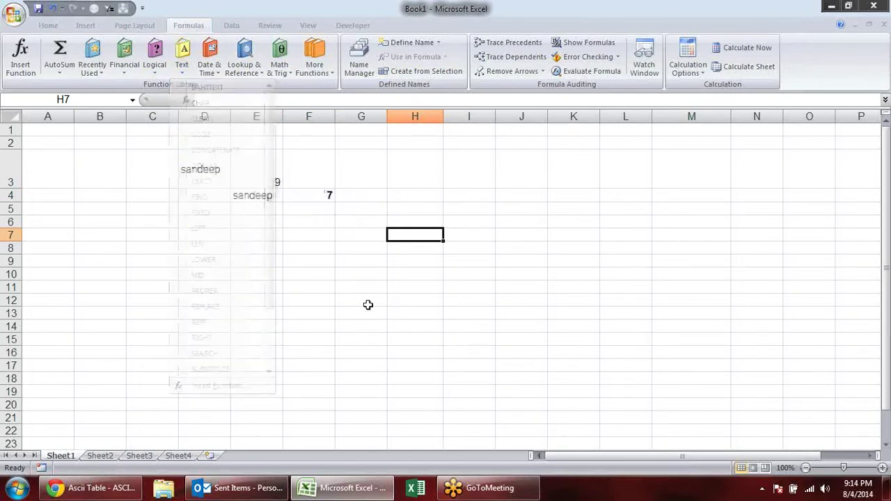
left_click(171, 235)
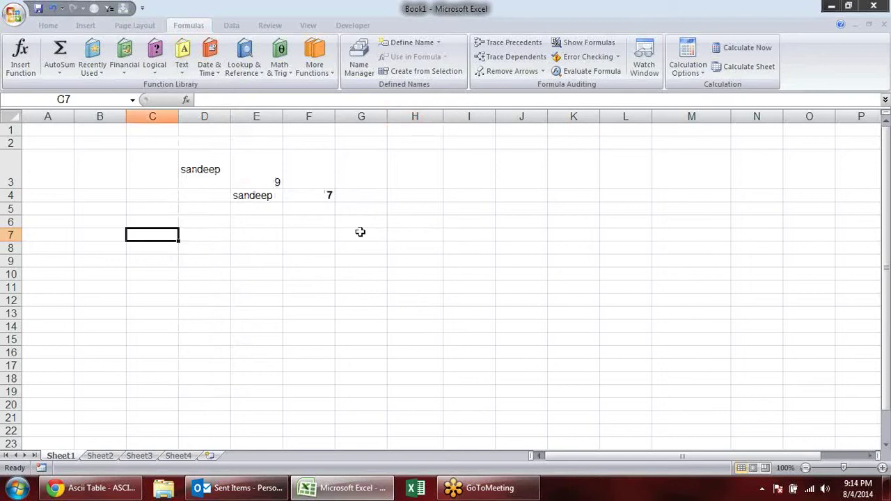
key("Tab")
key("Tab")
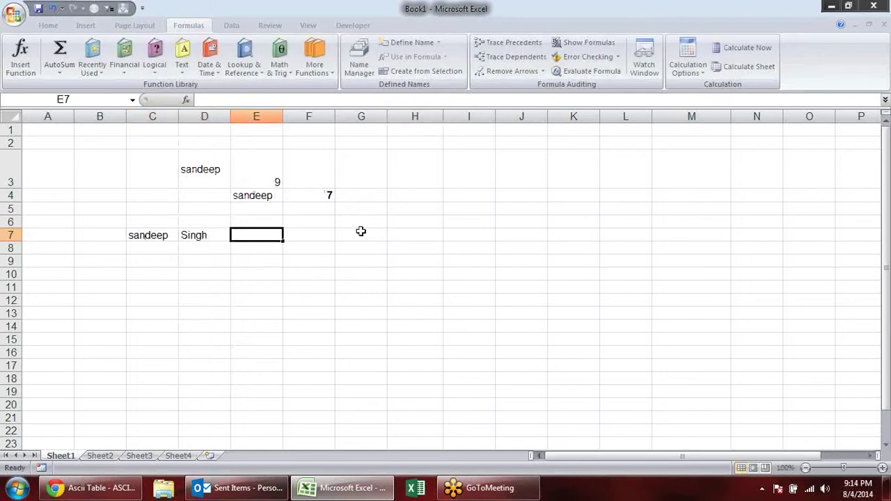
In E7, build an ampersand formula joining C7 and D7.
type("=")
key("Left")
key("Left")
key("Left")
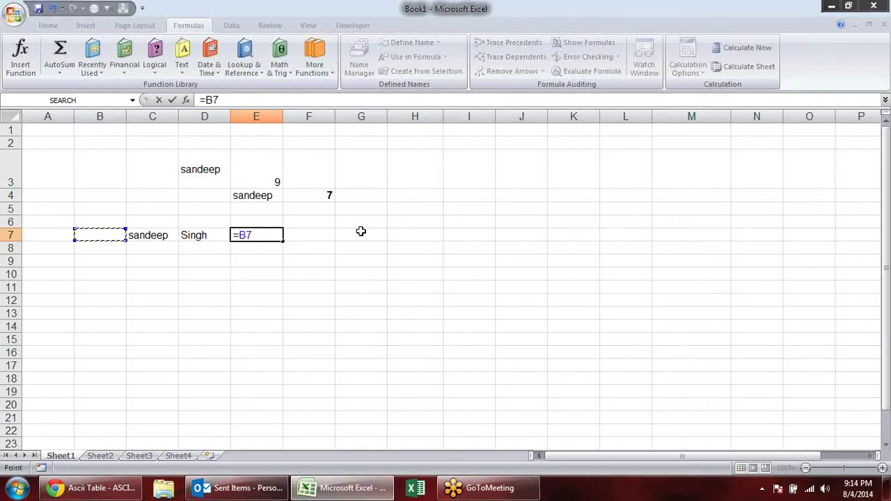
key("Right")
type("&")
key("Left")
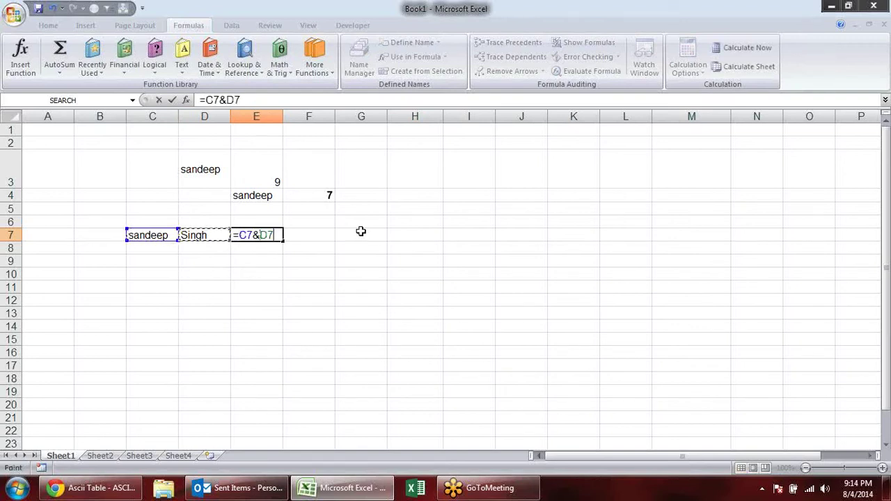
key("Return")
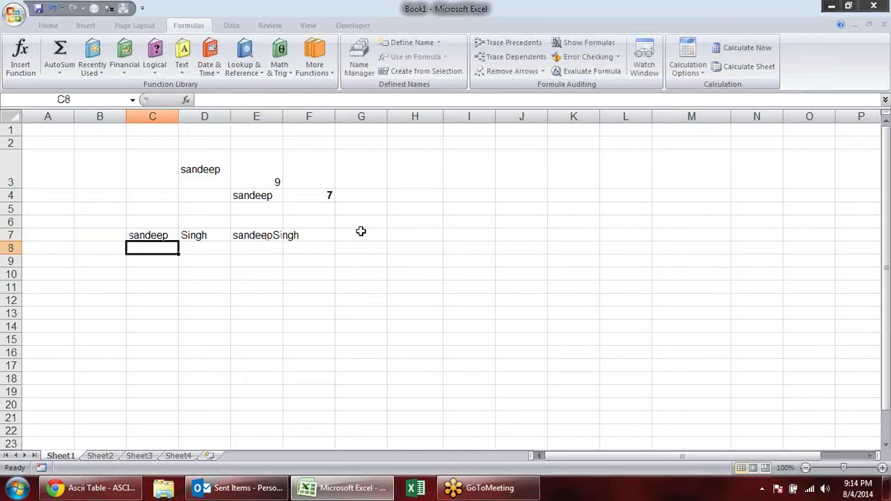
Enter =CONCATENATE(C7,D7,E7) in C9.
key("Down")
type("=")
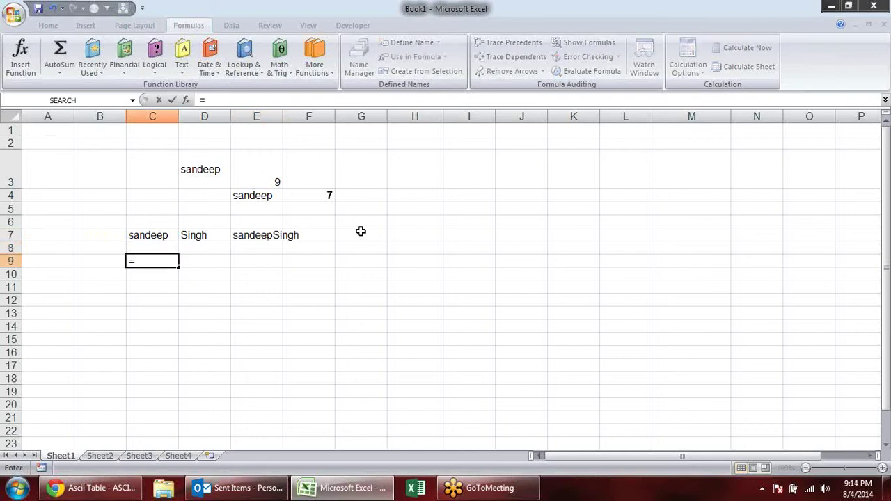
type("CON")
key("Tab")
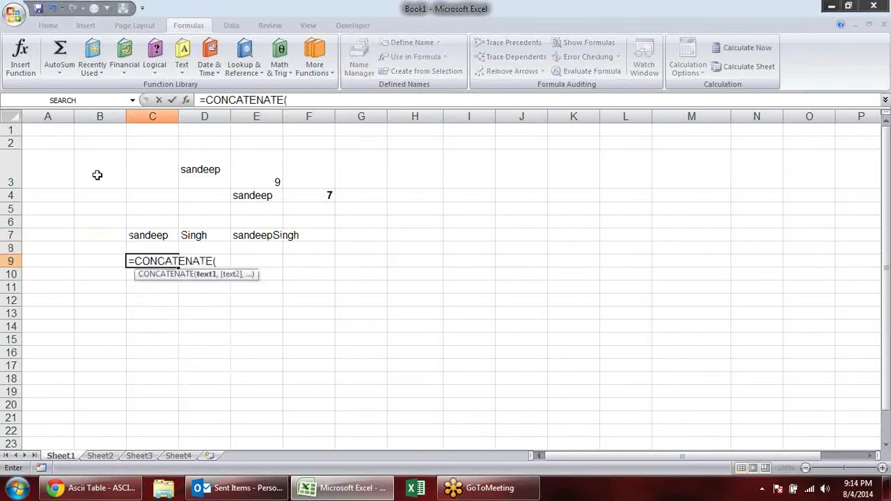
left_click(145, 235)
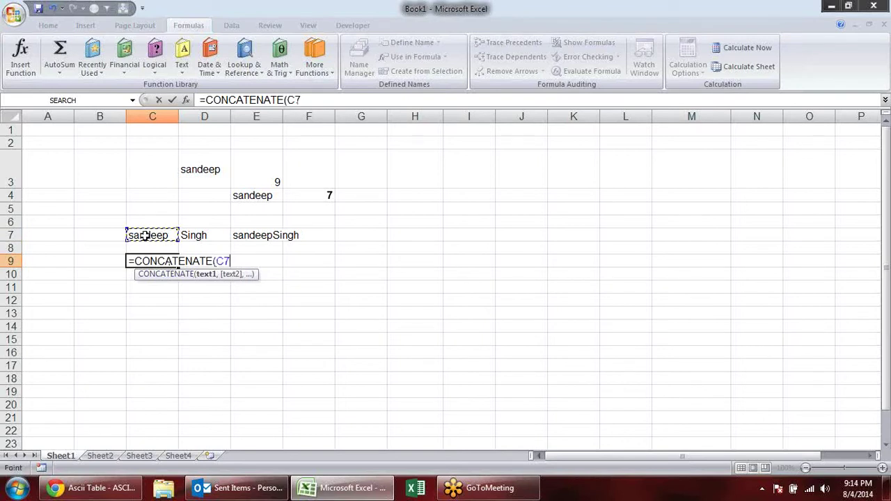
type(",")
left_click(213, 235)
type(",")
left_click(268, 235)
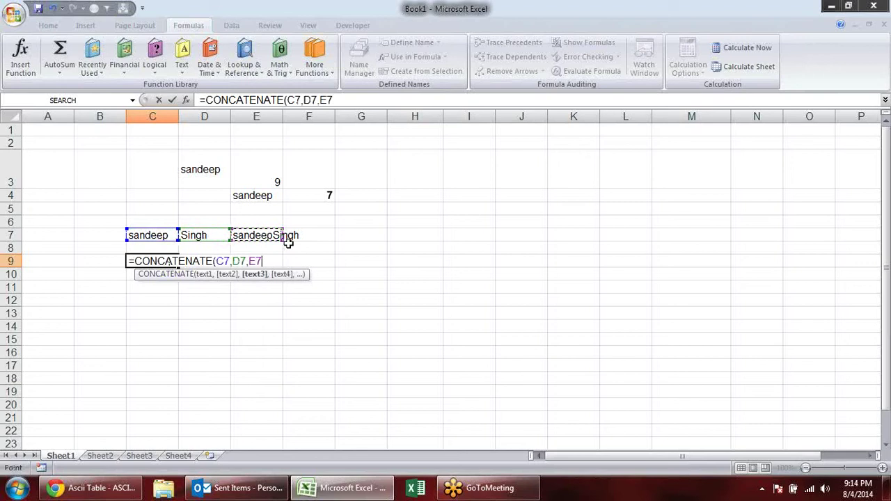
key("Return")
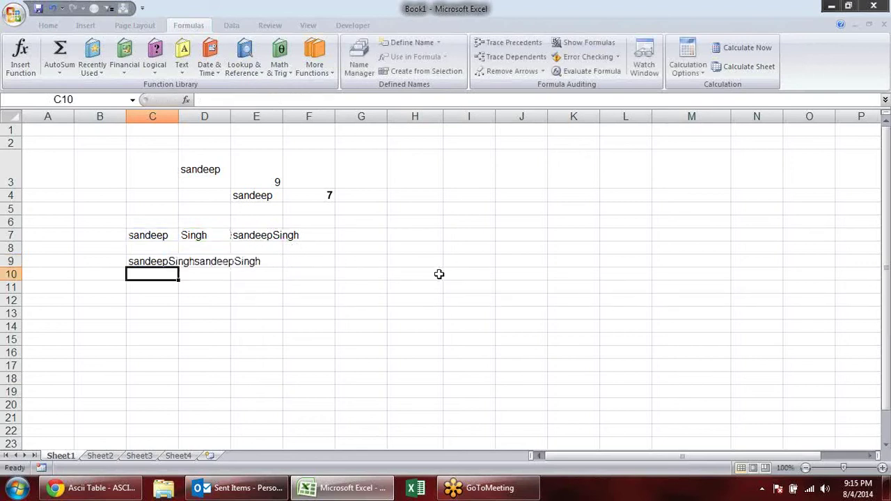
type("=")
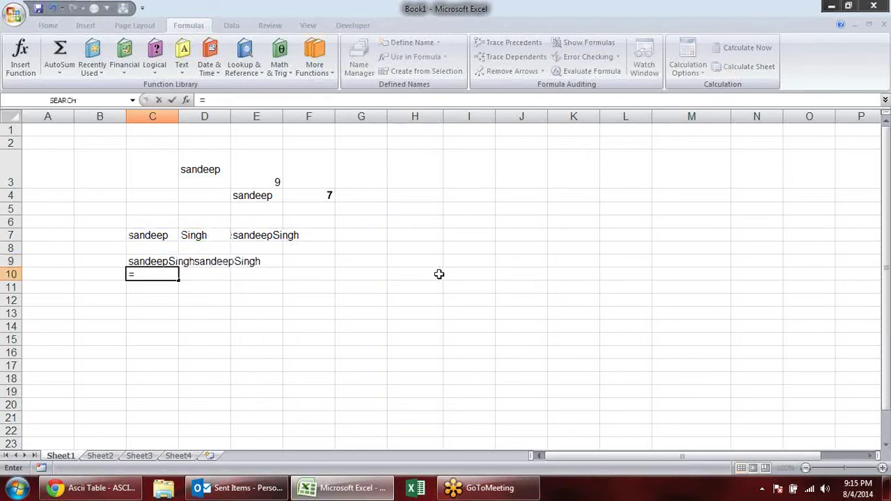
left_click(156, 236)
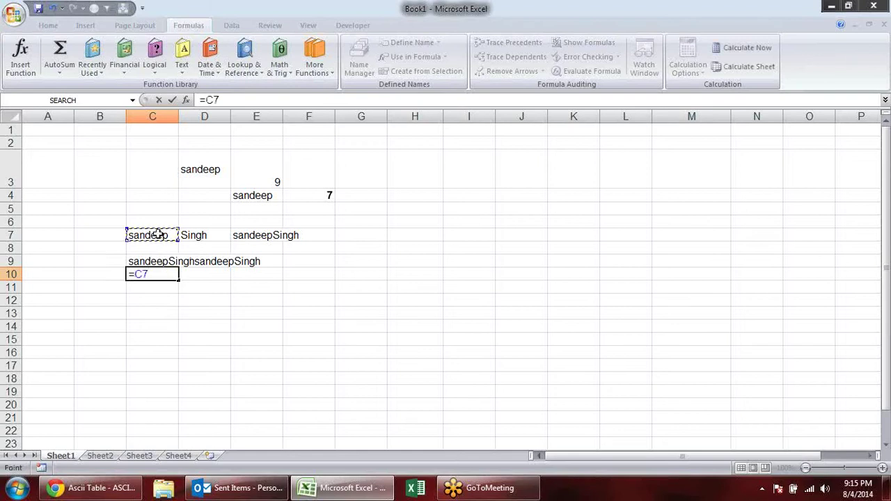
key("BackSpace")
key("BackSpace")
key("BackSpace")
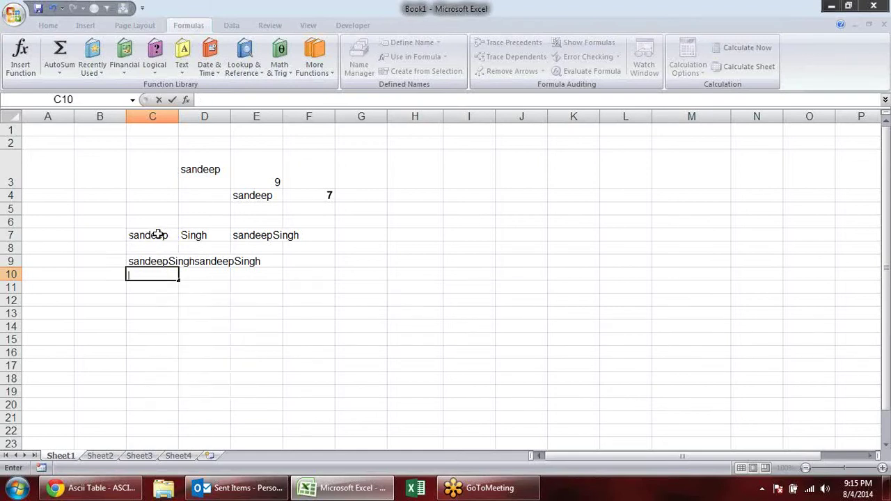
type("=con")
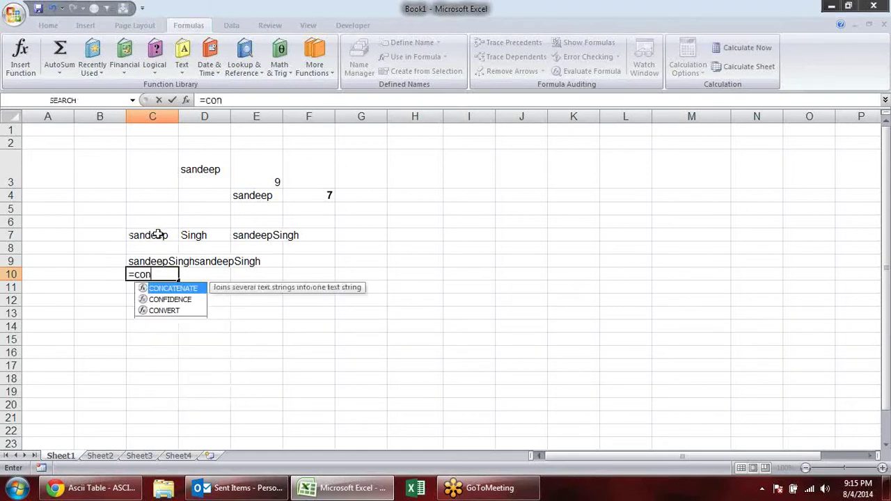
key("Tab")
left_click(136, 236)
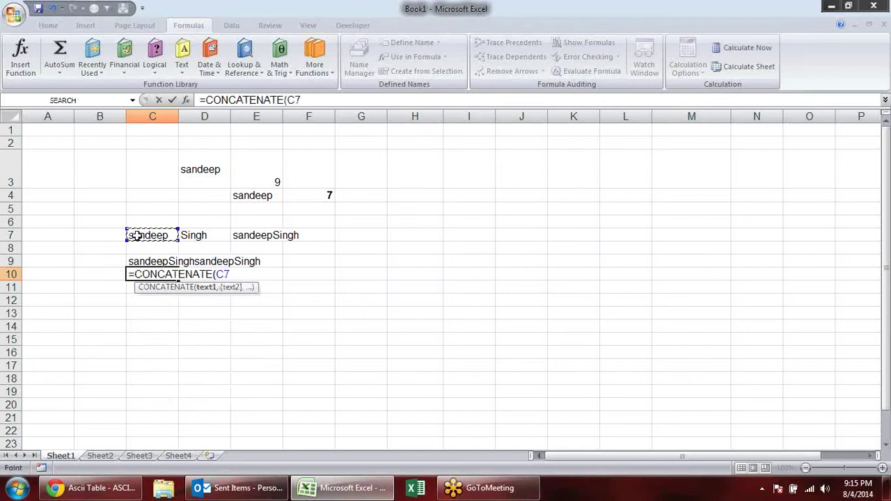
type(",\" \"")
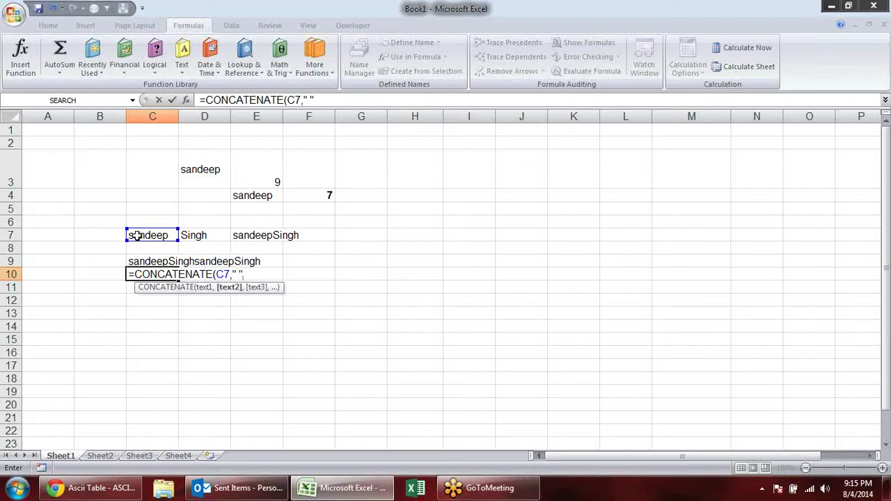
type(",")
left_click(213, 241)
type(")")
key("Return")
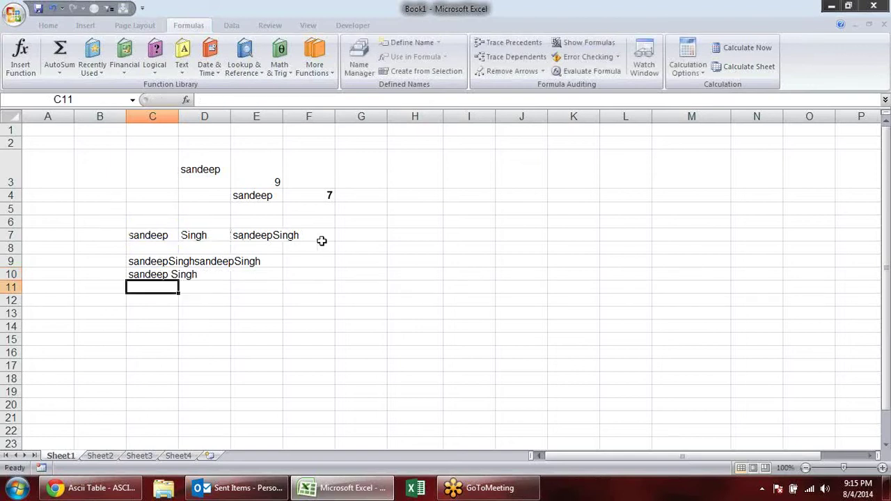
left_click_drag(64, 227, 389, 294)
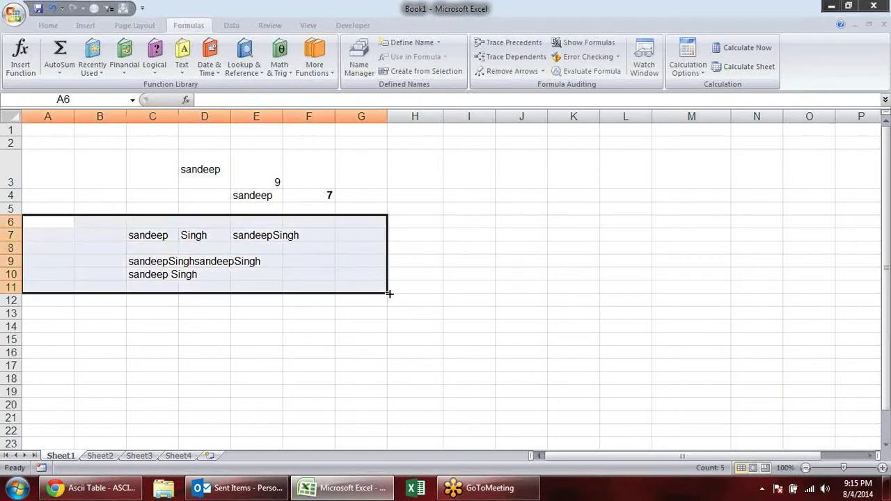
Delete the contents of A6:G11 and briefly browse the Text functions list.
key("Delete")
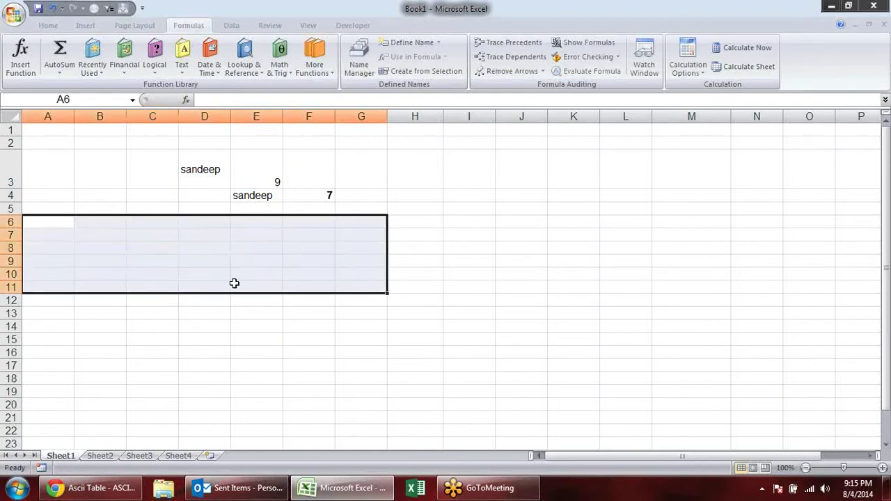
left_click(222, 263)
left_click(182, 56)
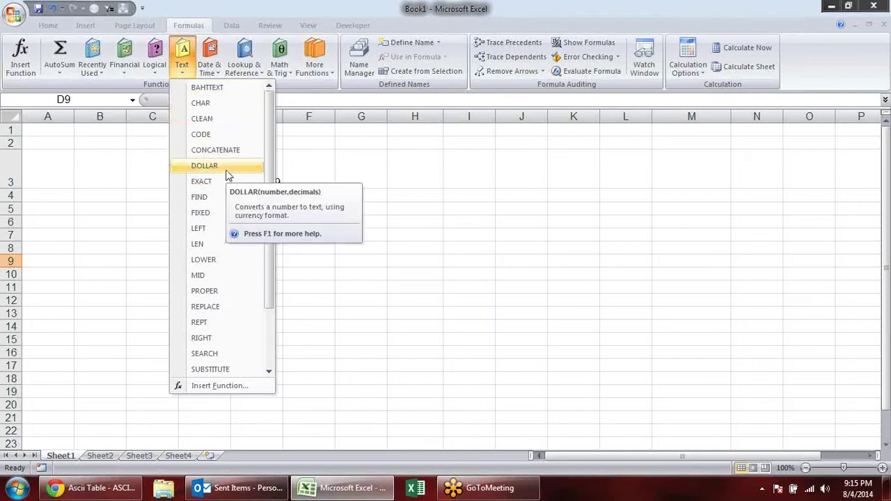
left_click(403, 258)
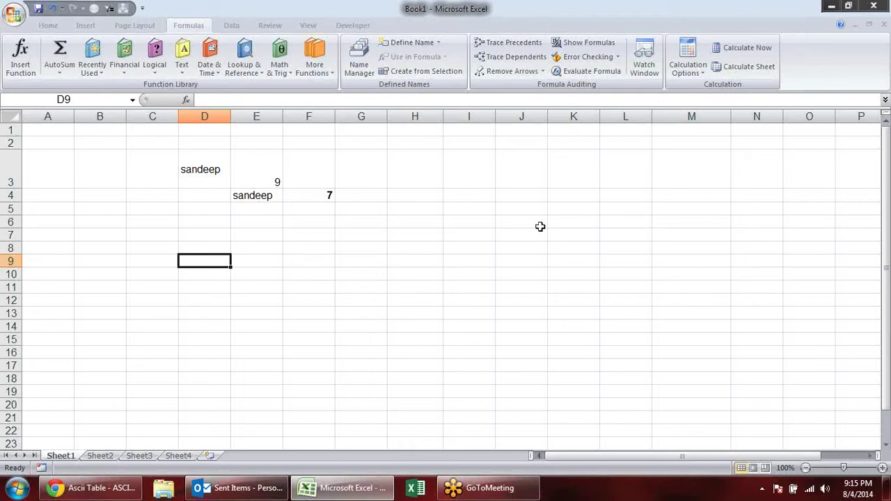
left_click(192, 236)
left_click(251, 234)
Enter 2563 in D7 and =TEXT(D7,"000000") in E7 to show 002563.
left_click(216, 236)
type("2563")
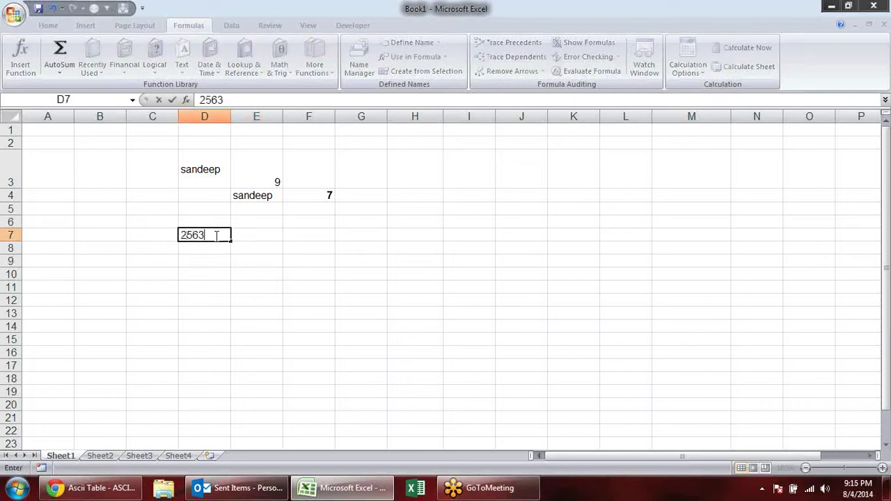
key("Return")
key("Up")
key("Right")
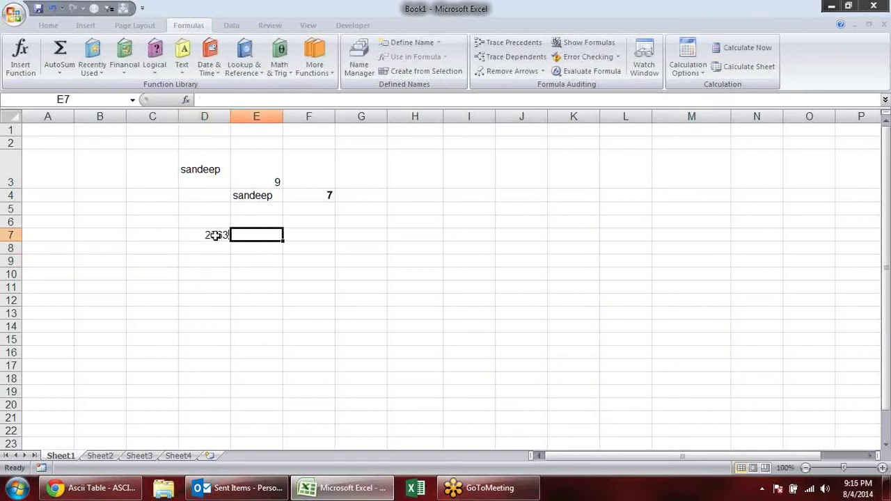
type("=TEXT(")
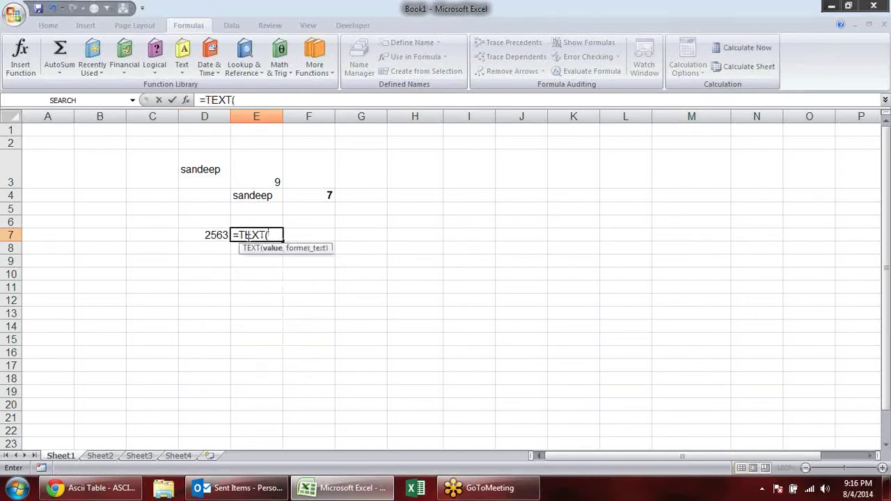
left_click(202, 235)
type(",\"")
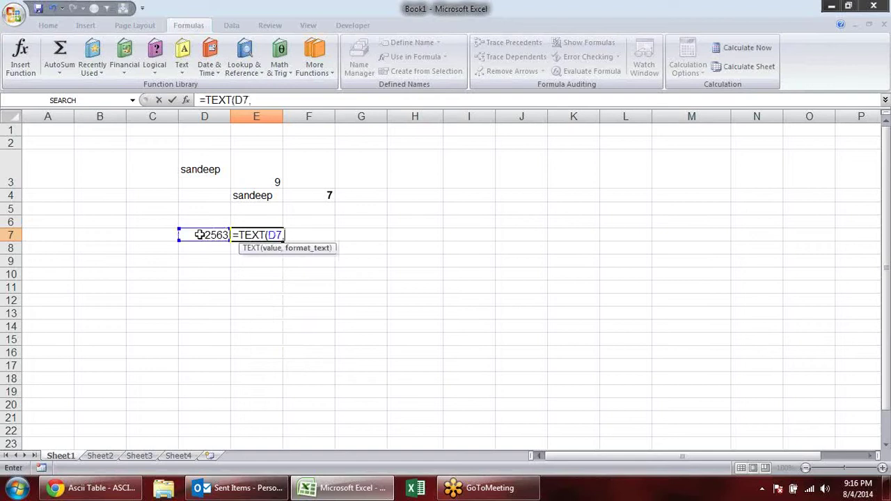
type("0000001")
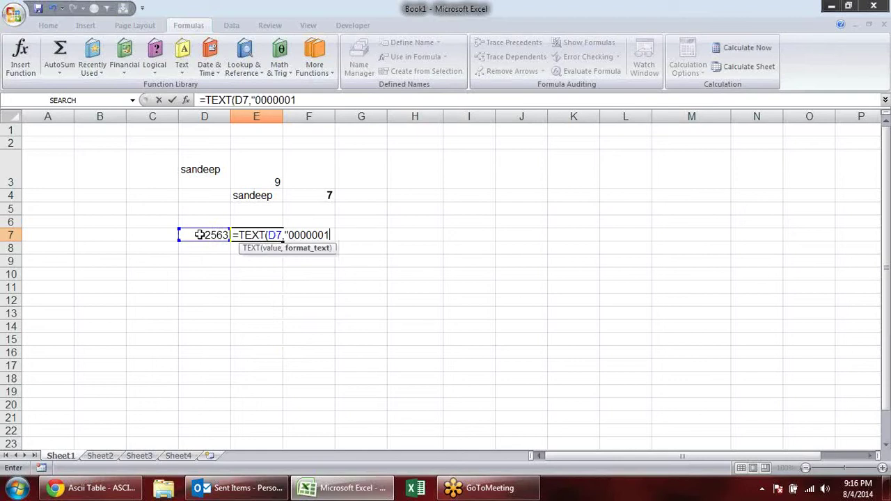
type("11111111111111111111")
key("BackSpace")
key("BackSpace")
key("BackSpace")
key("BackSpace")
key("BackSpace")
key("BackSpace")
key("BackSpace")
key("BackSpace")
key("Return")
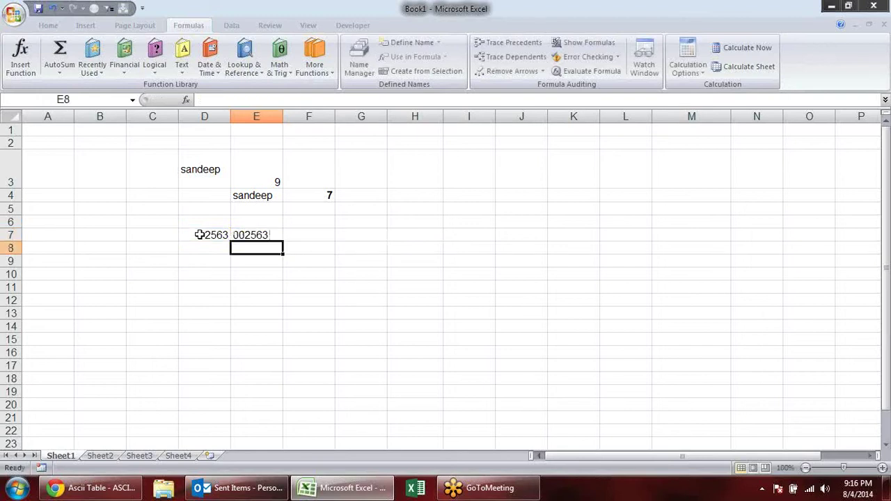
Copy E7 and paste it as values only into G9.
left_click(253, 235)
key("ctrl+c")
left_click(351, 270)
key("alt+e")
key("s")
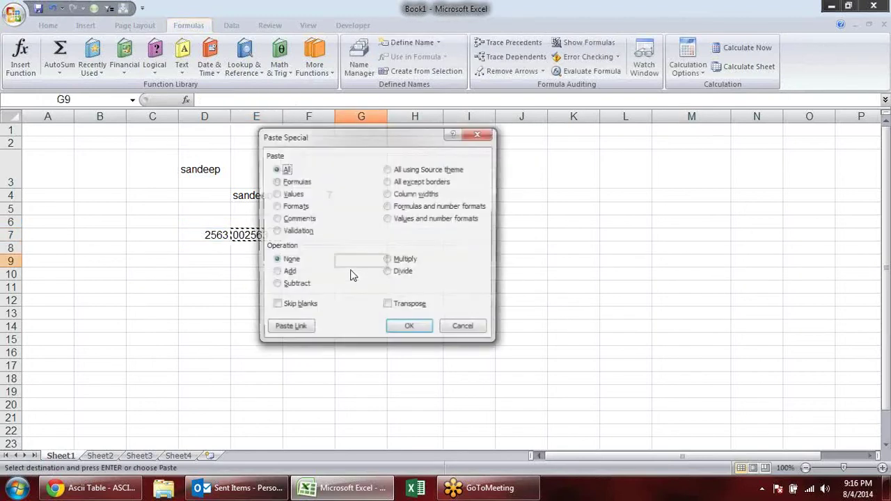
key("v")
key("Return")
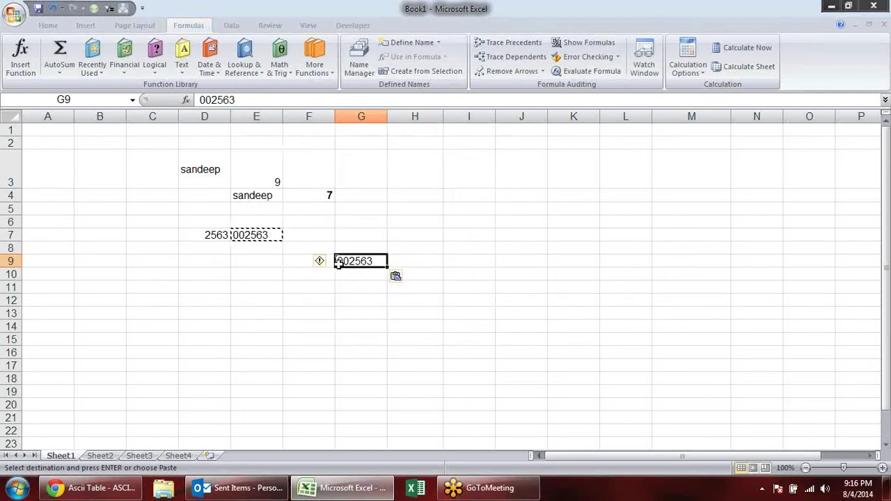
key("Escape")
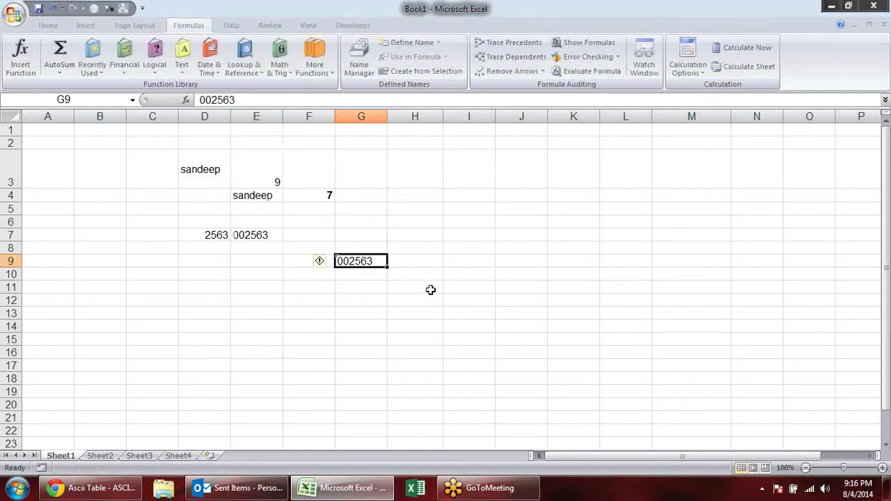
left_click_drag(155, 220, 442, 297)
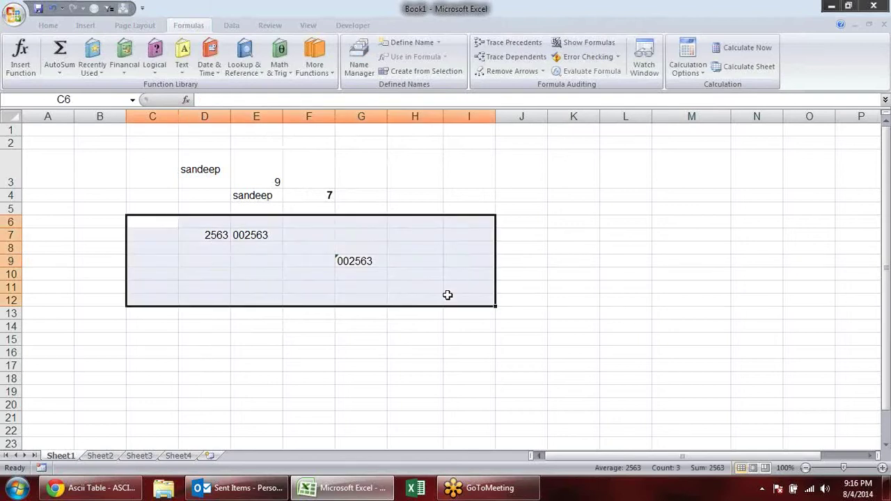
Clear the 2563/002563 number-formatting examples and glance at the Text functions list.
key("Delete")
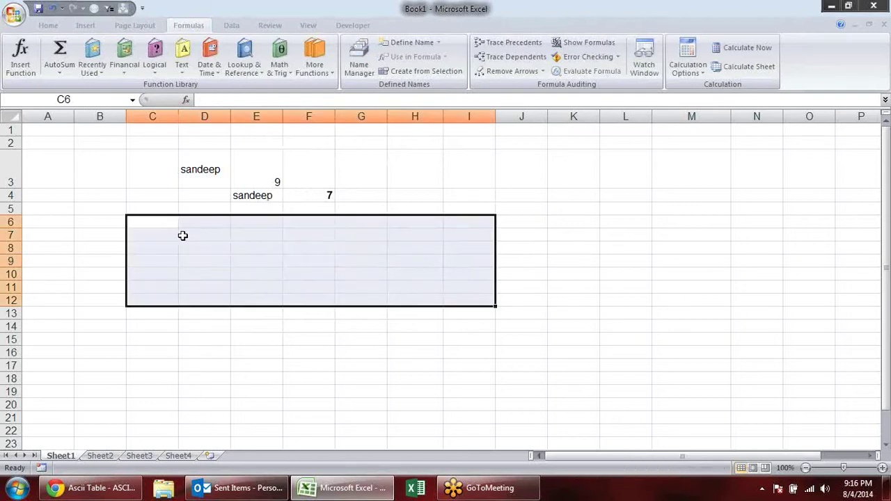
left_click(185, 235)
left_click(182, 66)
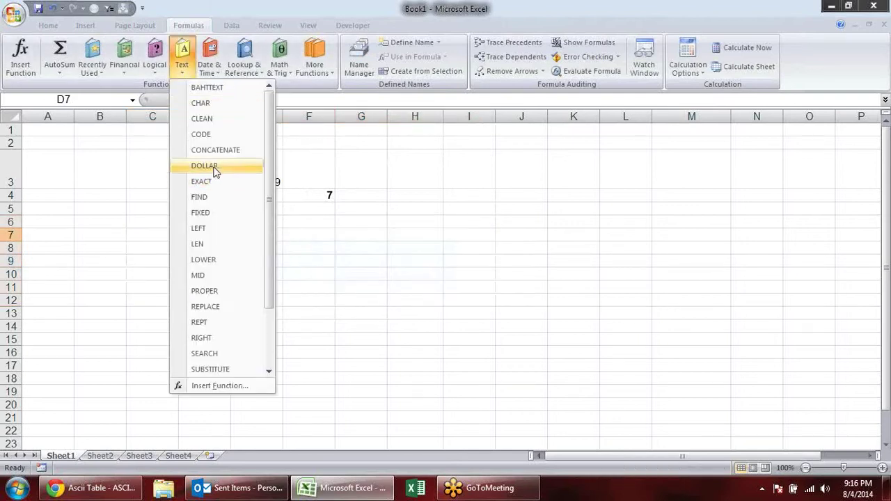
left_click(438, 225)
Enter =DOLLAR(F4) in H4, showing $7.00.
left_click(388, 196)
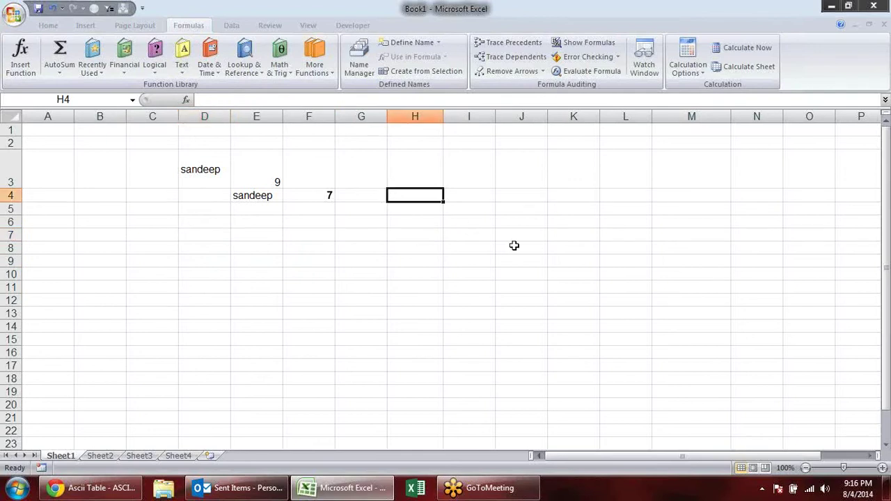
type("=dol")
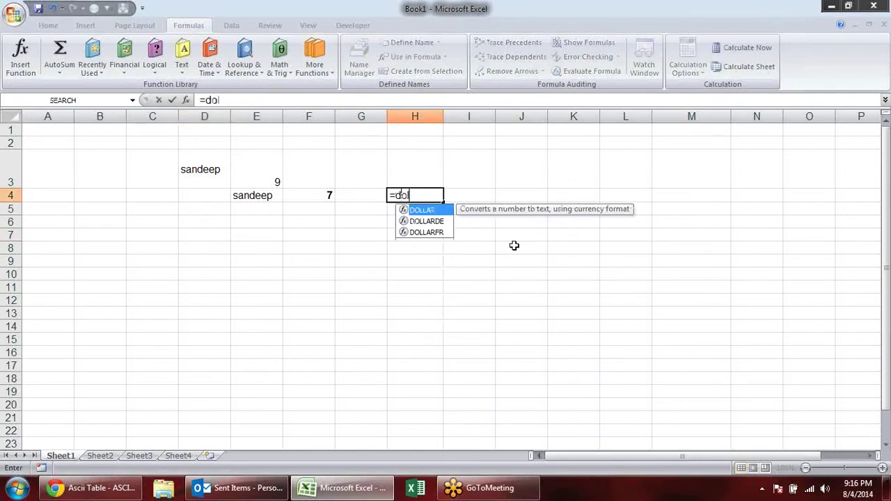
key("Tab")
key("Left")
key("Left")
key("Up")
key("Up")
key("Down")
key("Down")
key("Return")
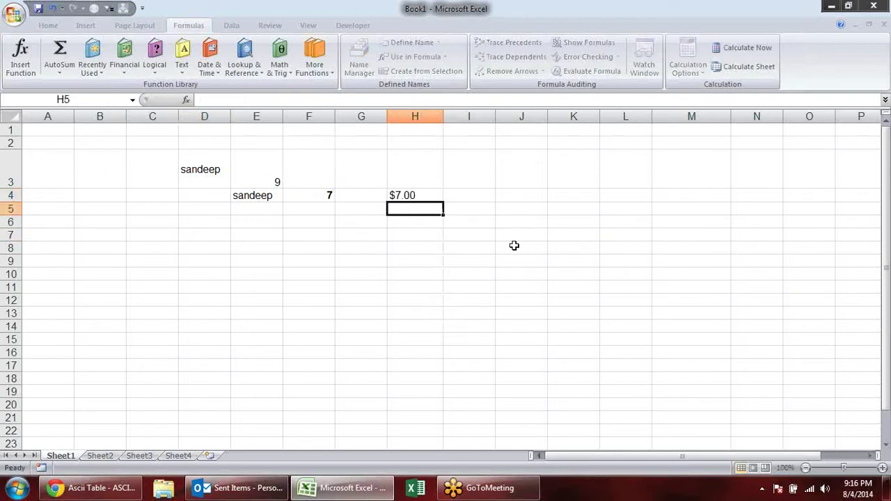
Change H4 to =DOLLAR(F4,3) so it reads $7.000, discarding a stray entry.
key("Up")
key("F2")
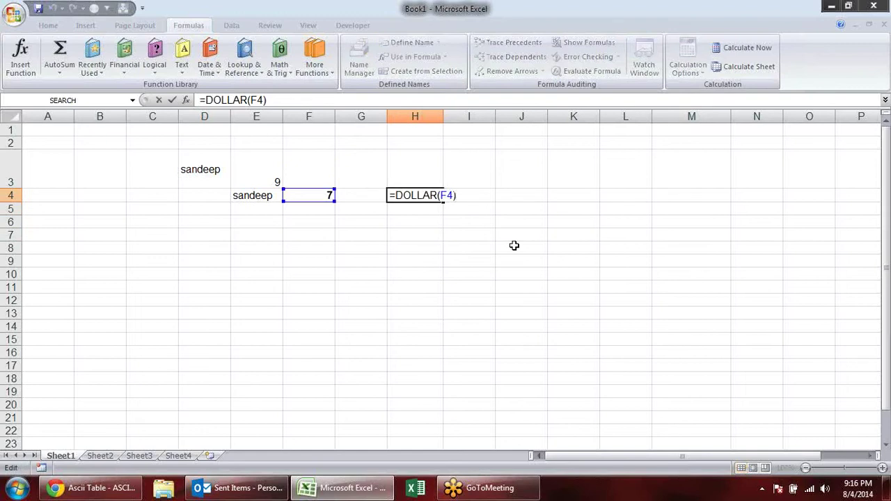
key("Left")
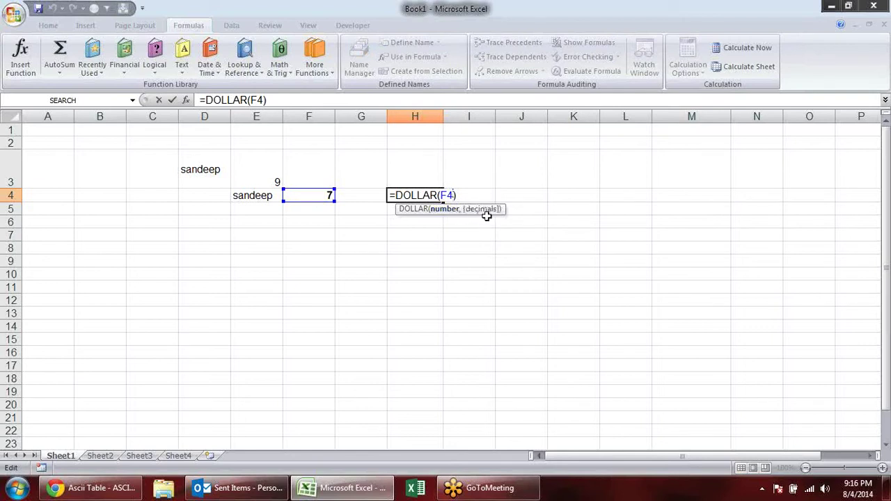
type(",3")
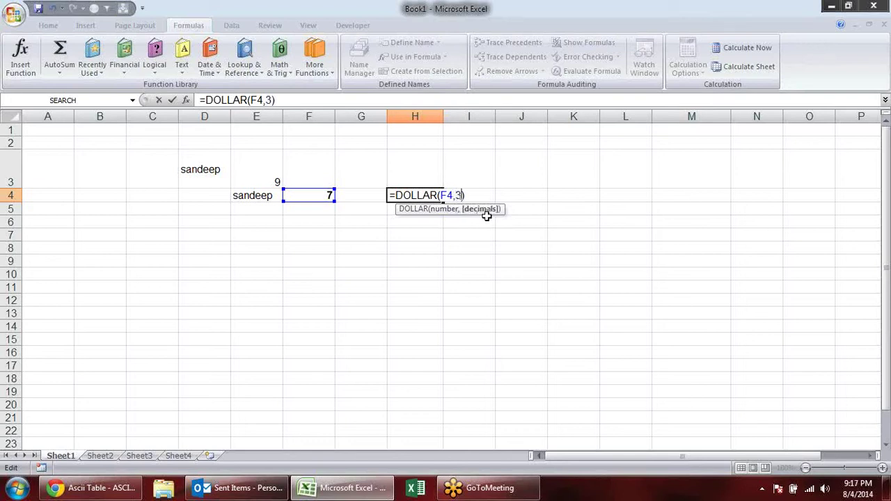
key("Return")
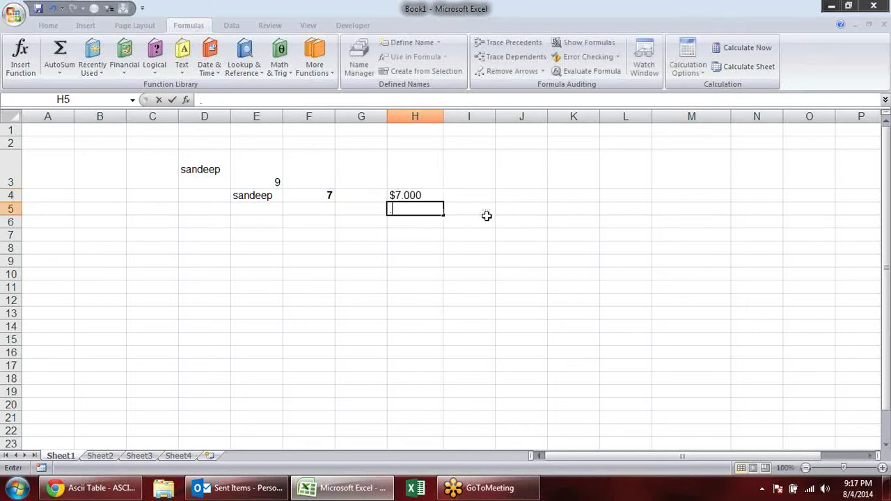
type(".")
key("Escape")
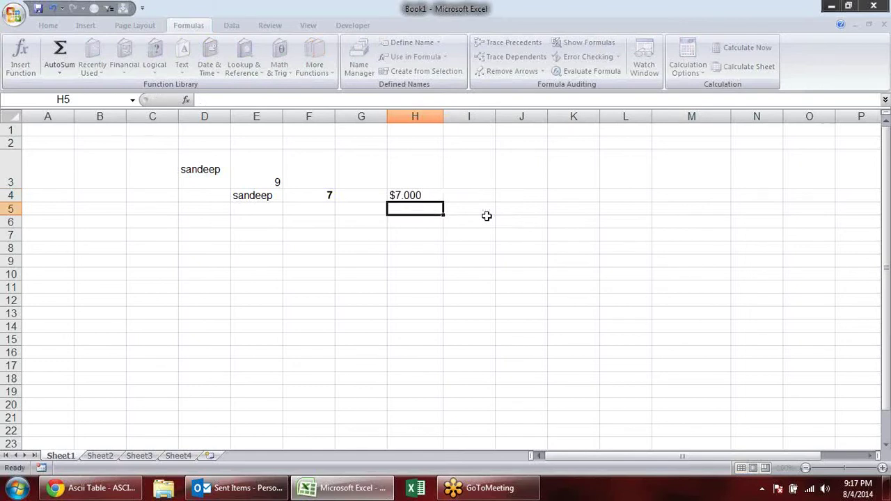
double_click(433, 199)
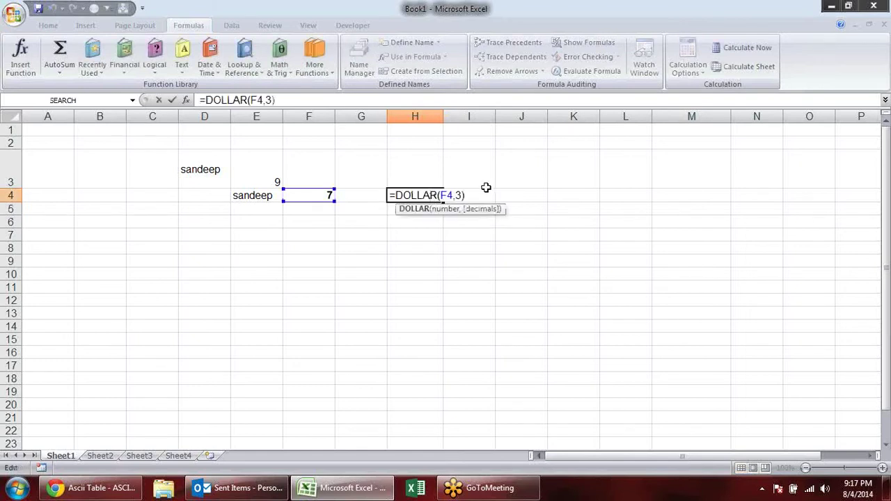
key("Escape")
left_click(414, 211)
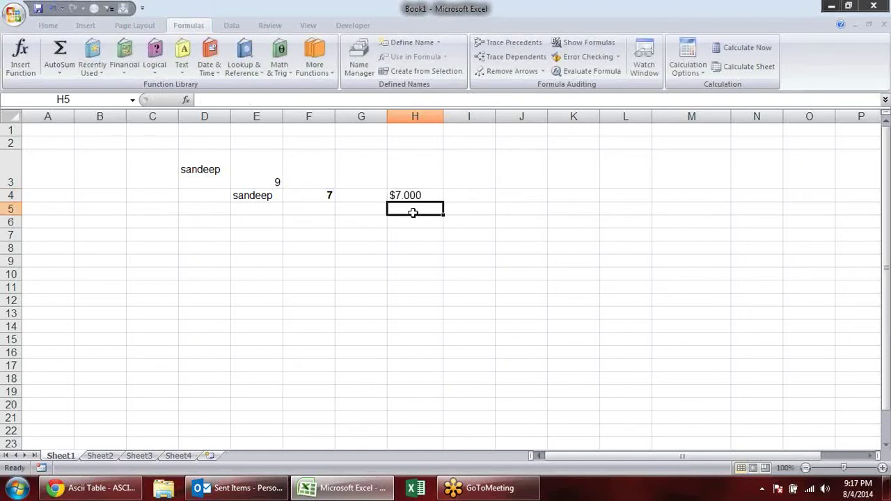
left_click(366, 199)
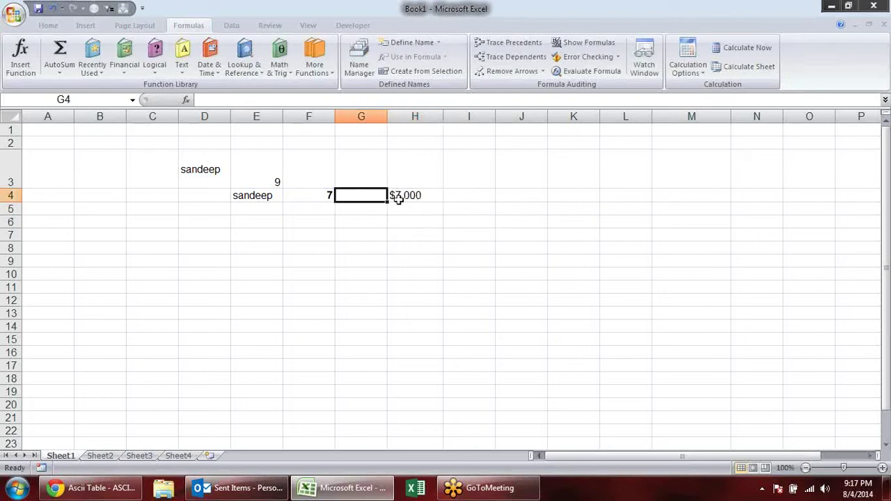
Enter =FIXED(F4,3,FALSE) in G4.
type("=fix")
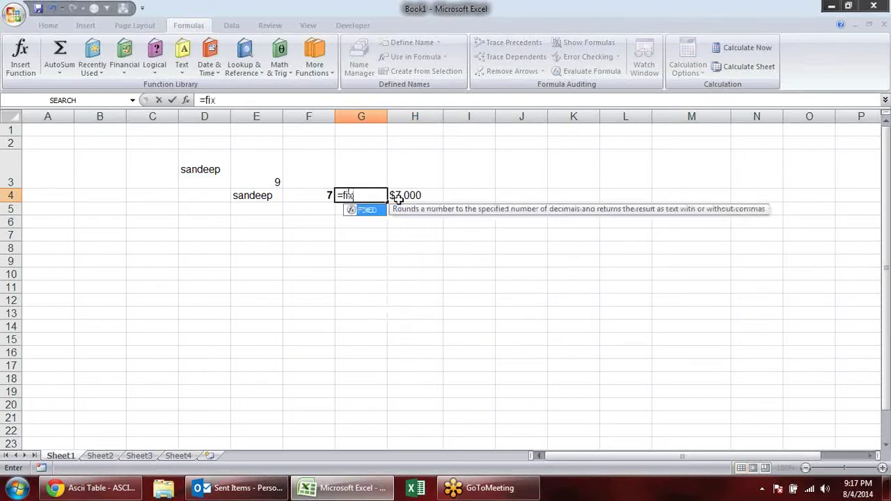
key("Tab")
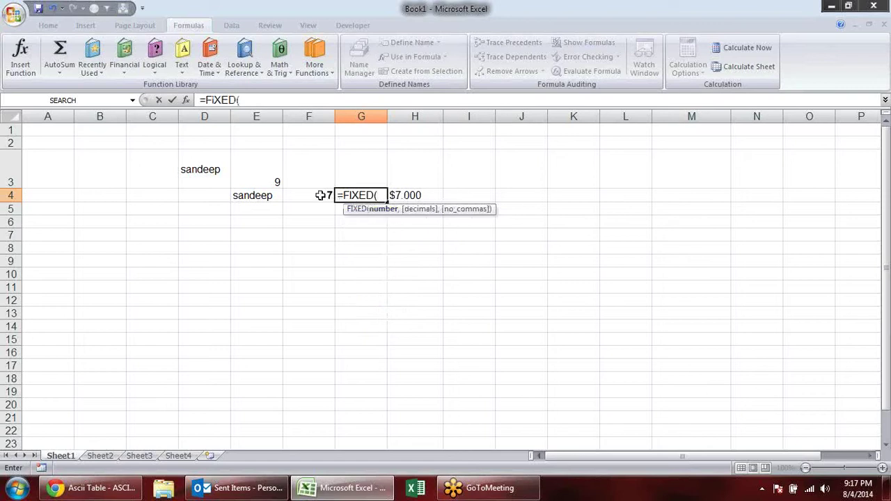
left_click(319, 195)
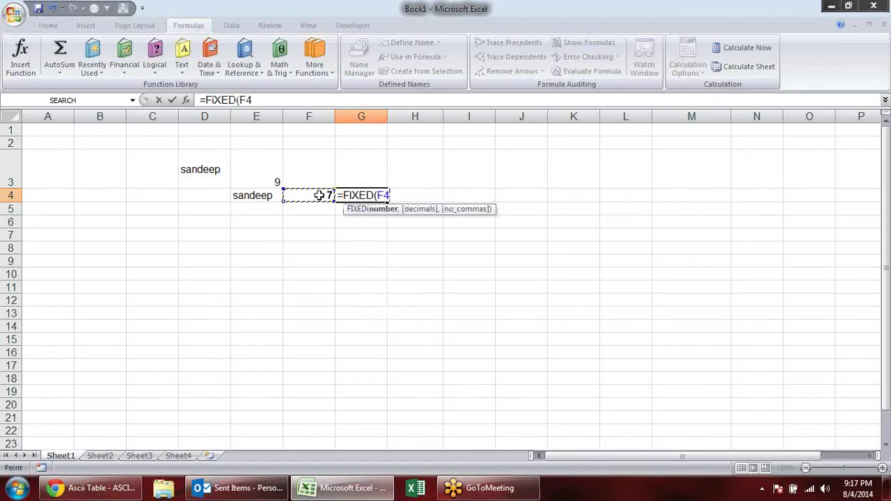
type(",")
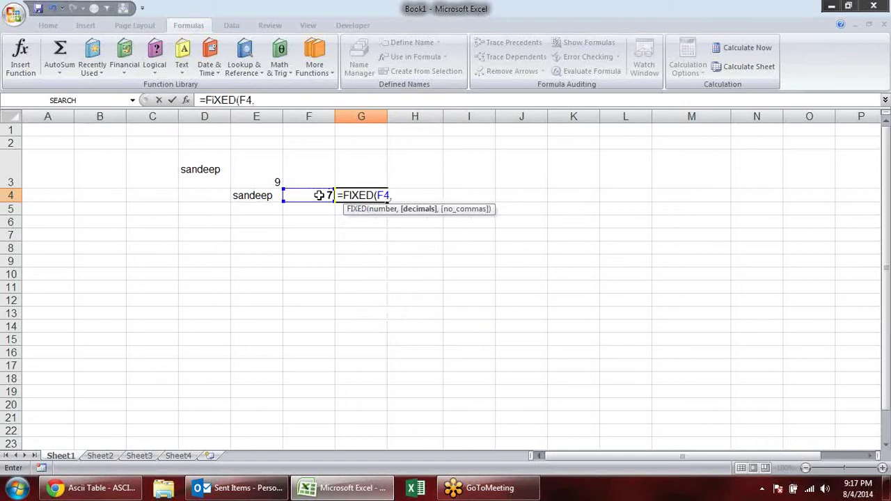
type("23")
key("BackSpace")
key("BackSpace")
type("3,")
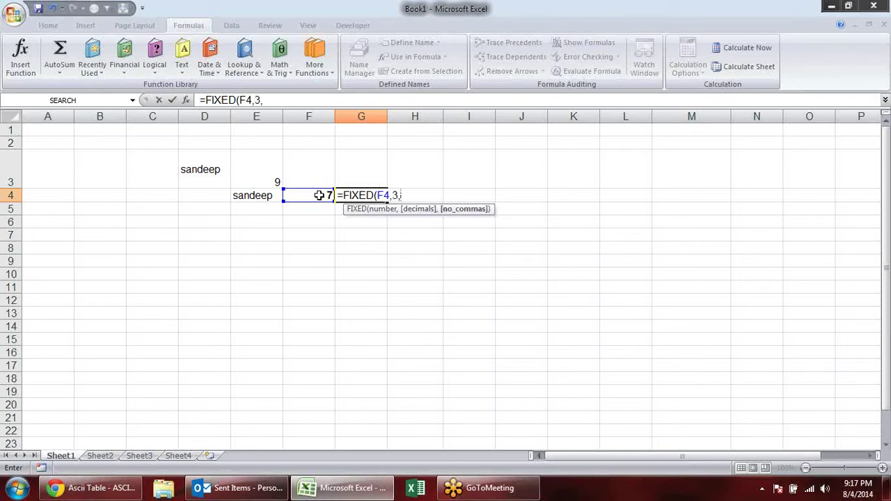
type("FALSE")
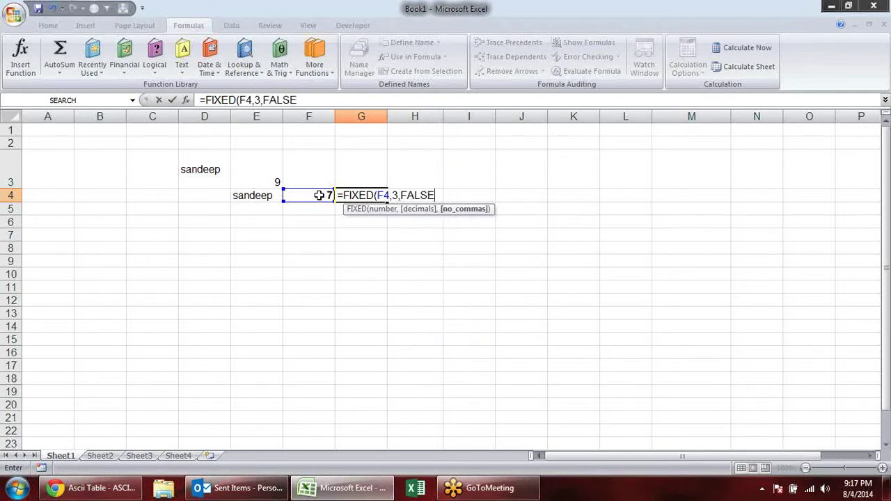
key("Return")
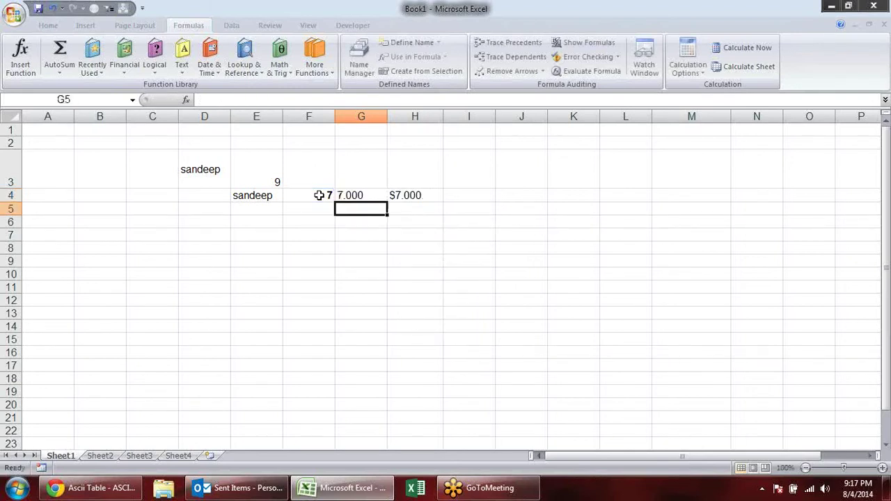
Change F4 to 1335 and check that G4 shows 1,335.000.
left_click(315, 194)
type("1335")
key("Return")
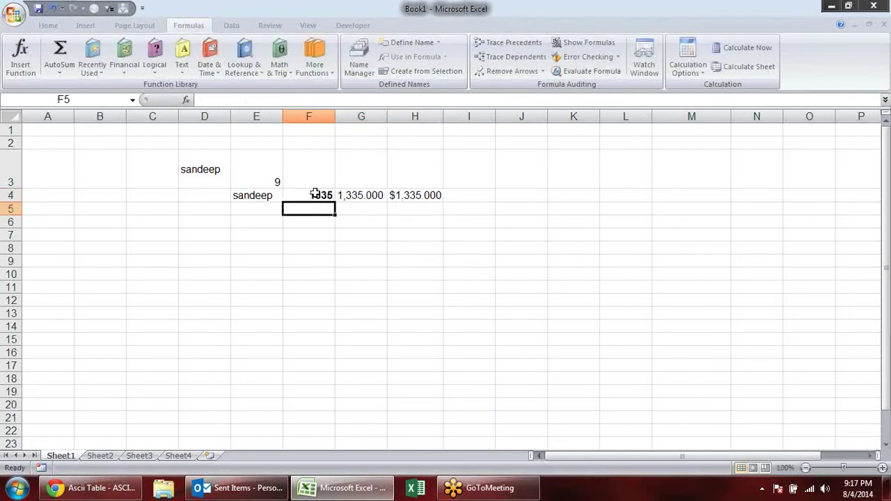
left_click(348, 194)
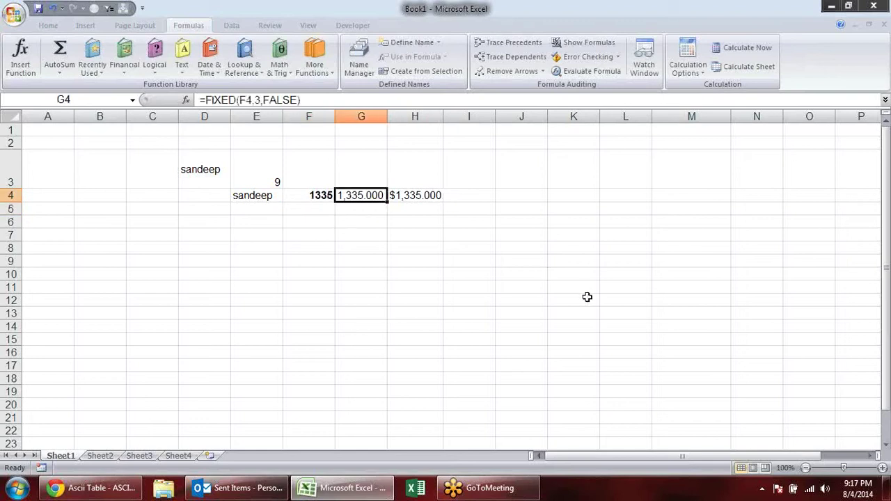
double_click(374, 195)
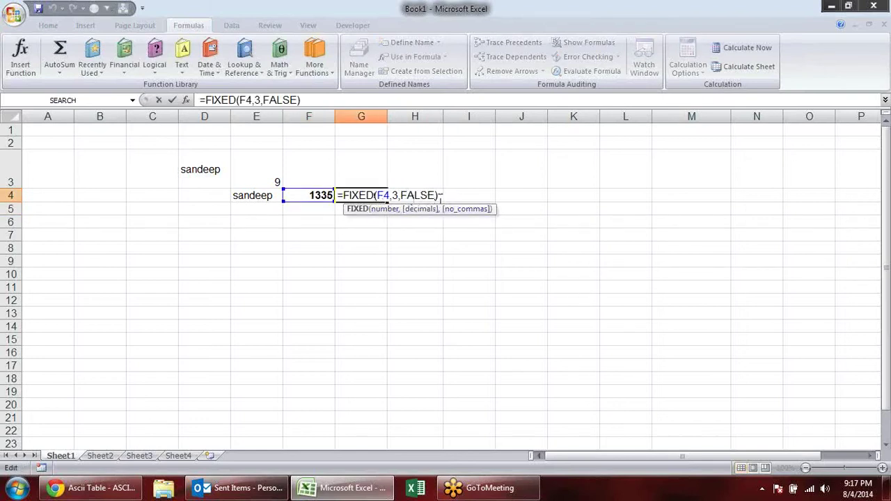
key("Escape")
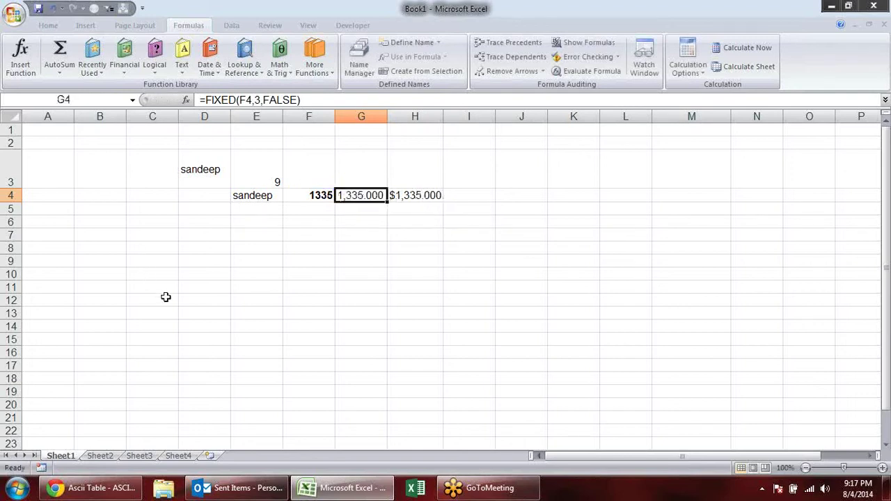
left_click(151, 224)
left_click(182, 60)
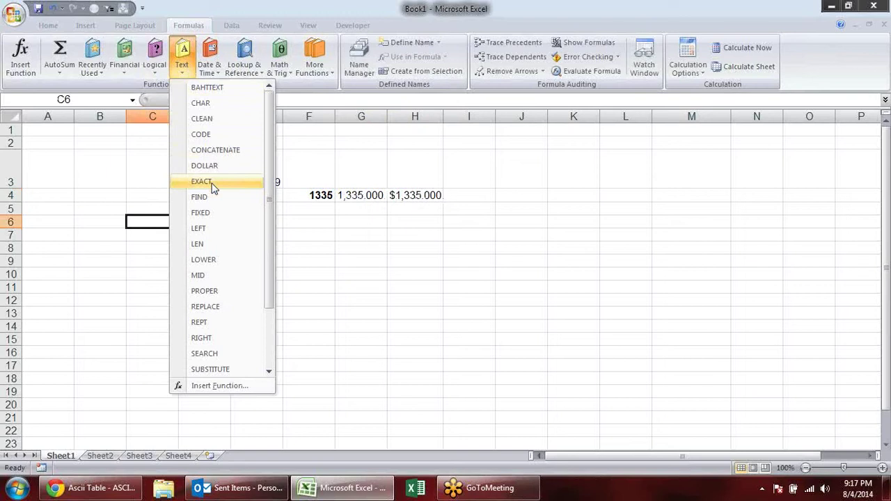
key("Escape")
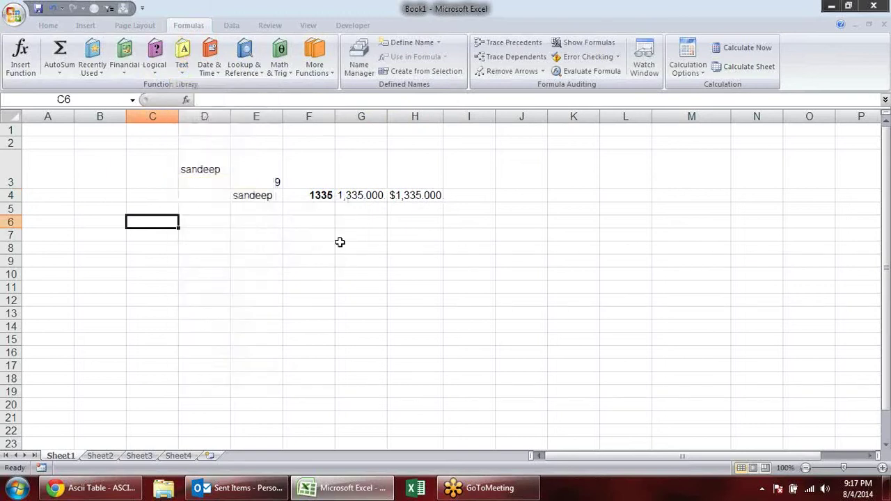
Enter praveen in D7 and PRAVEEN in E7, then widen column E.
left_click(279, 218)
left_click(196, 229)
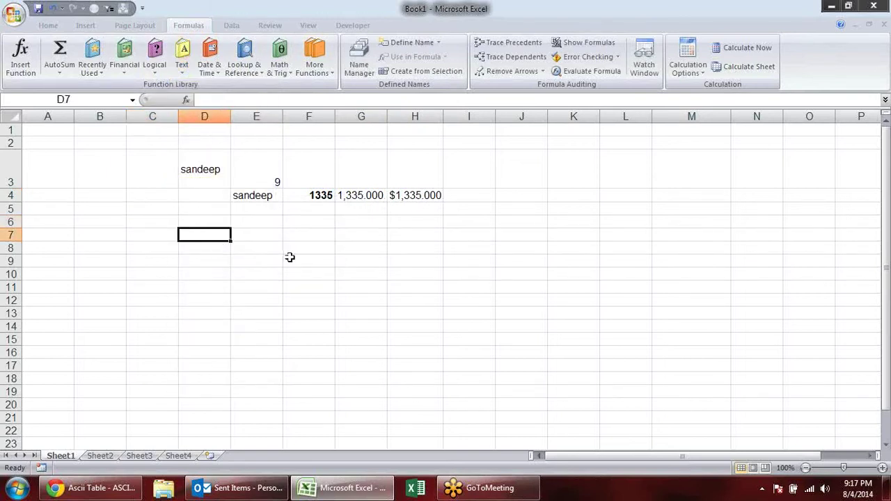
type("praveen")
key("Tab")
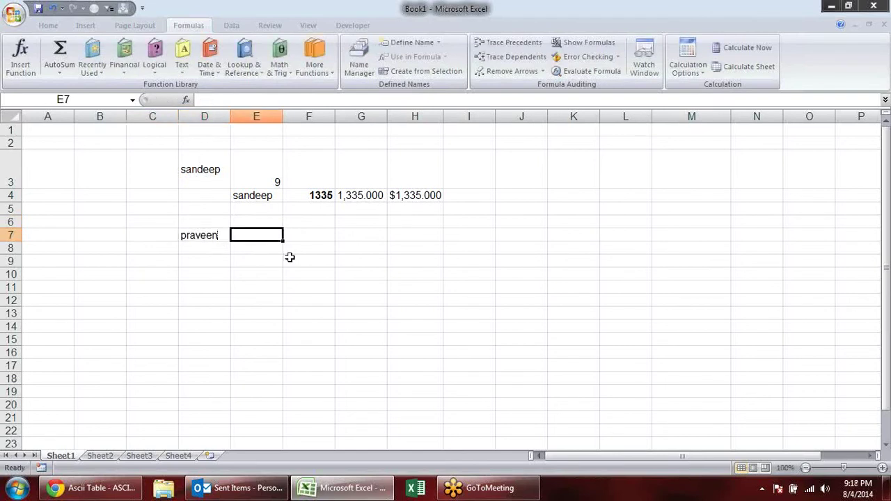
type("PRAD")
key("BackSpace")
type("VEEN")
key("Return")
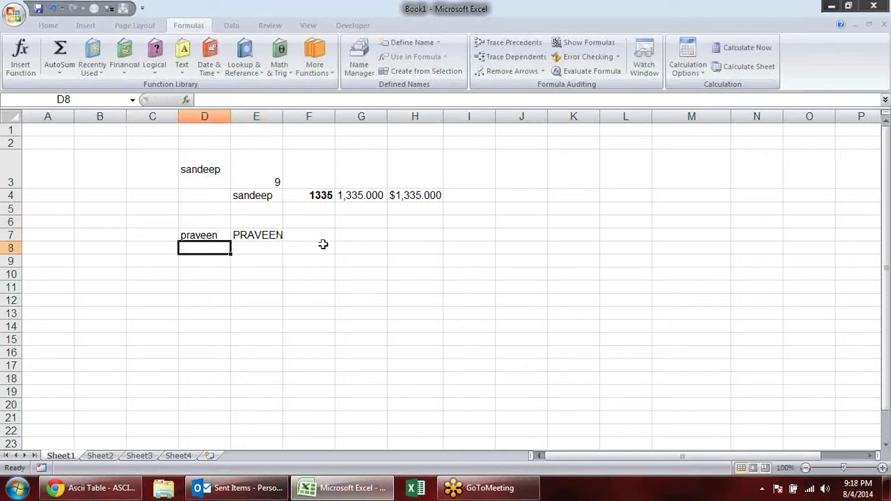
left_click(318, 232)
left_click_drag(281, 115, 286, 115)
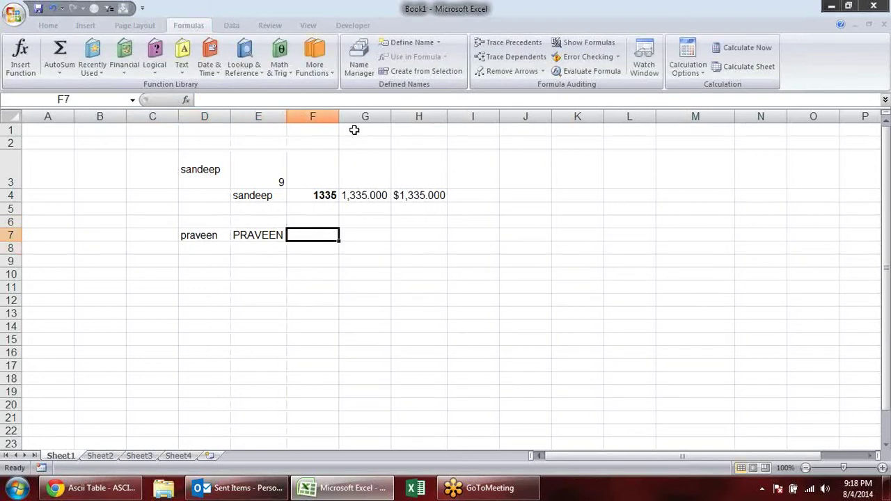
Enter =D7=E7 in F7, which returns TRUE.
type("=")
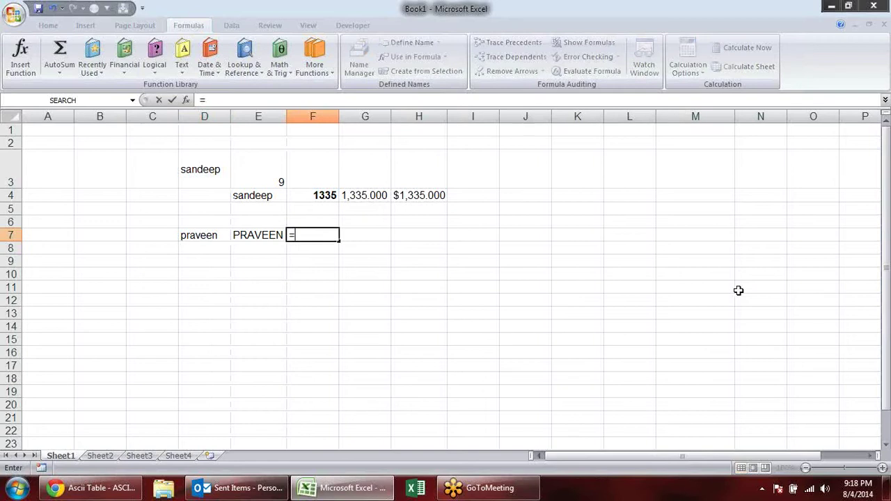
key("Left")
key("Left")
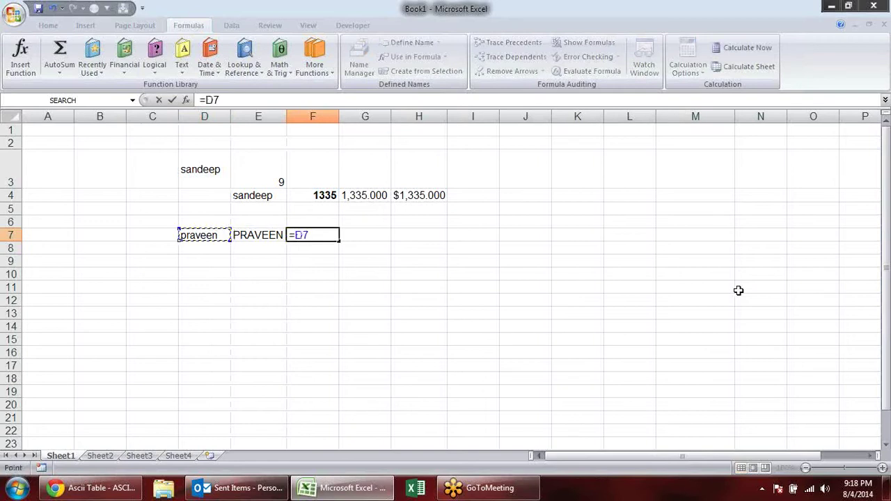
type("=")
left_click(257, 234)
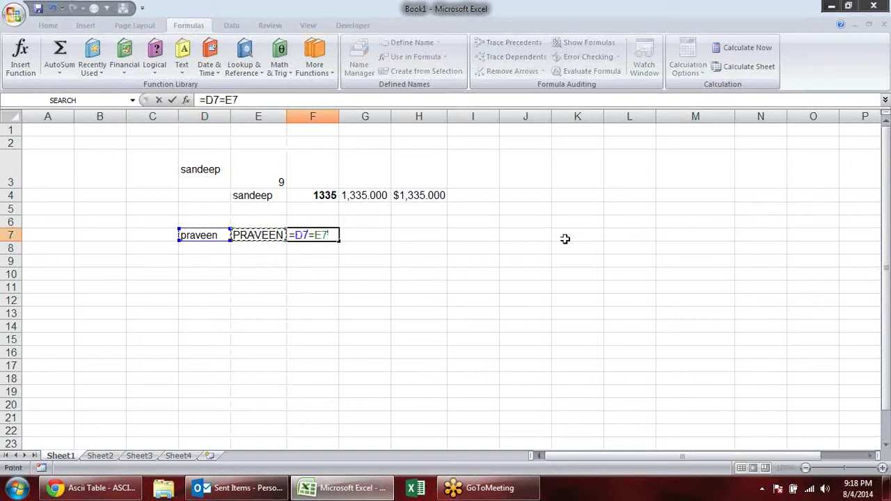
key("Return")
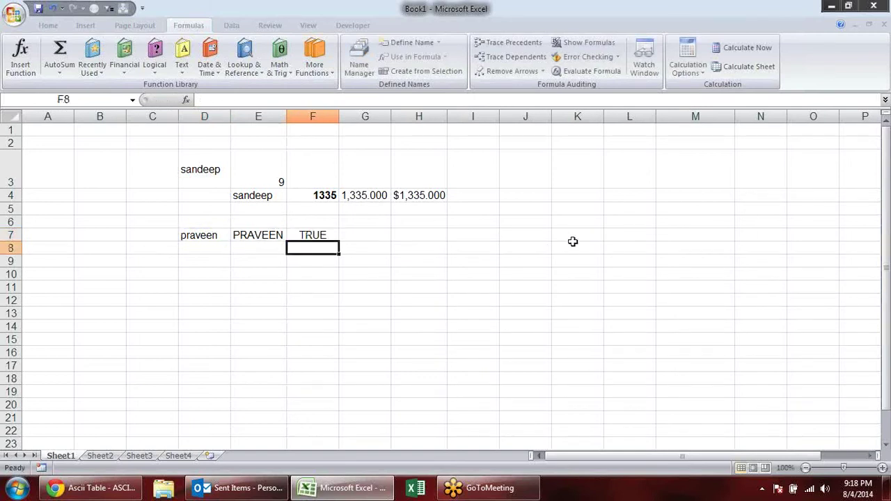
Replace F7's formula text with the start of an EXACT function.
double_click(317, 237)
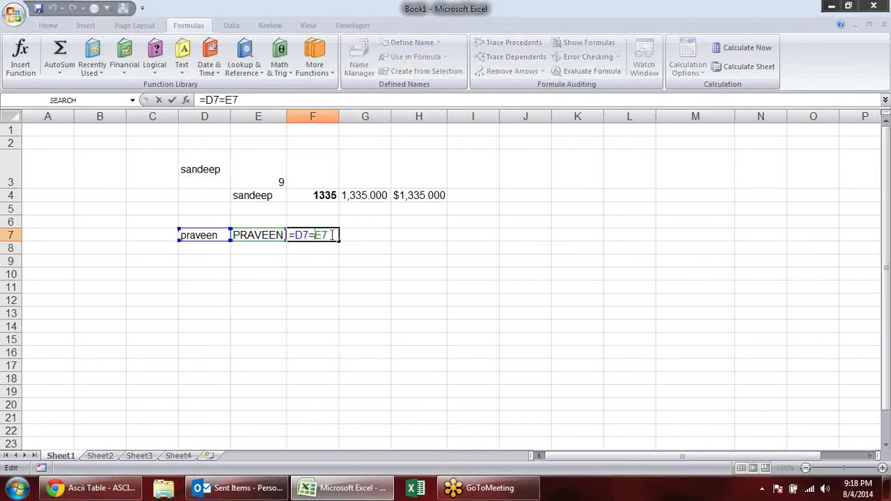
left_click_drag(327, 235, 252, 226)
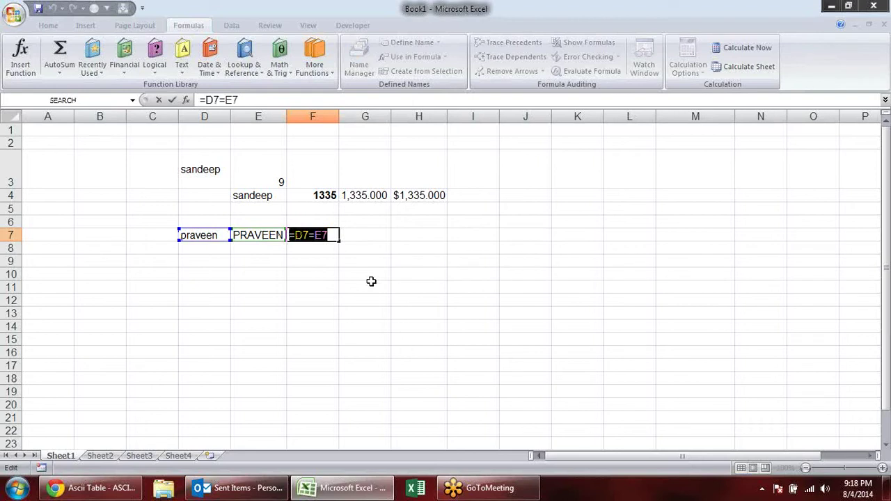
type("=EX")
key("Tab")
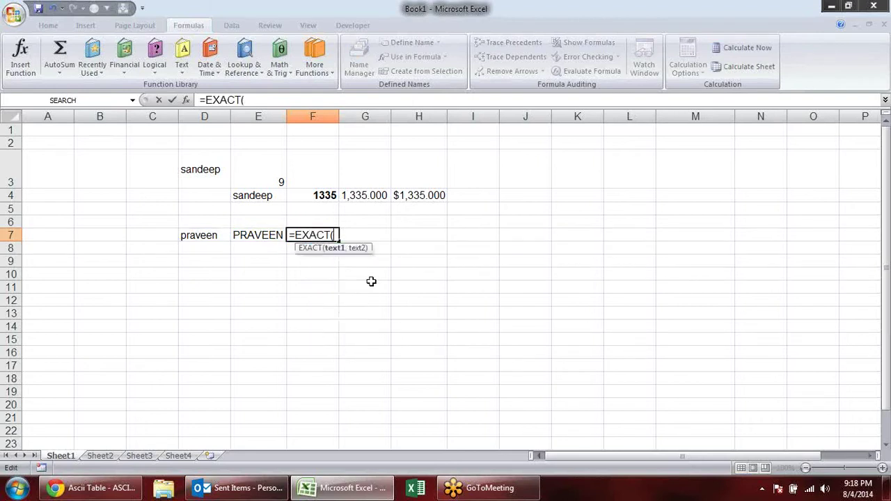
Complete =EXACT(D7,E7) in F7, which returns FALSE.
left_click(211, 235)
type(",")
left_click(266, 236)
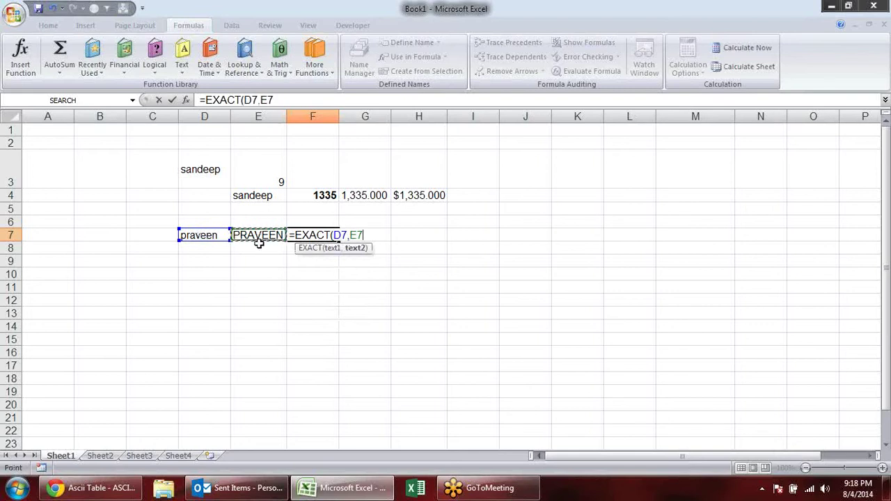
key("Return")
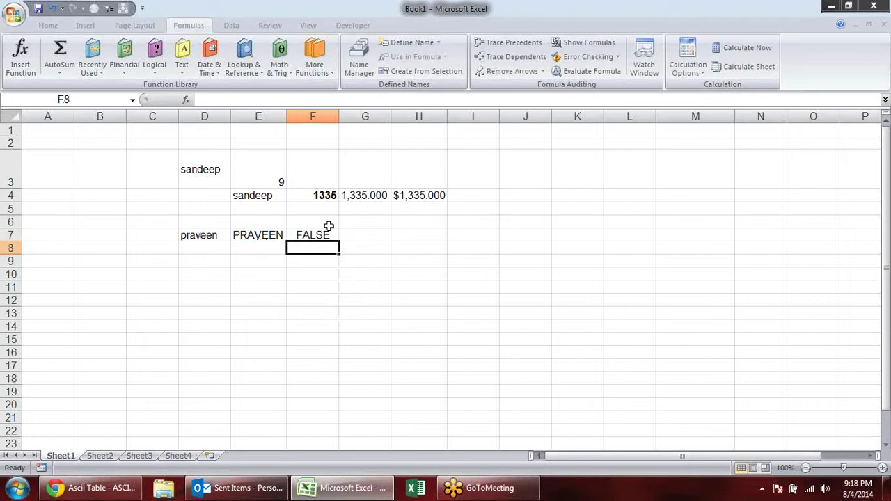
left_click(328, 233)
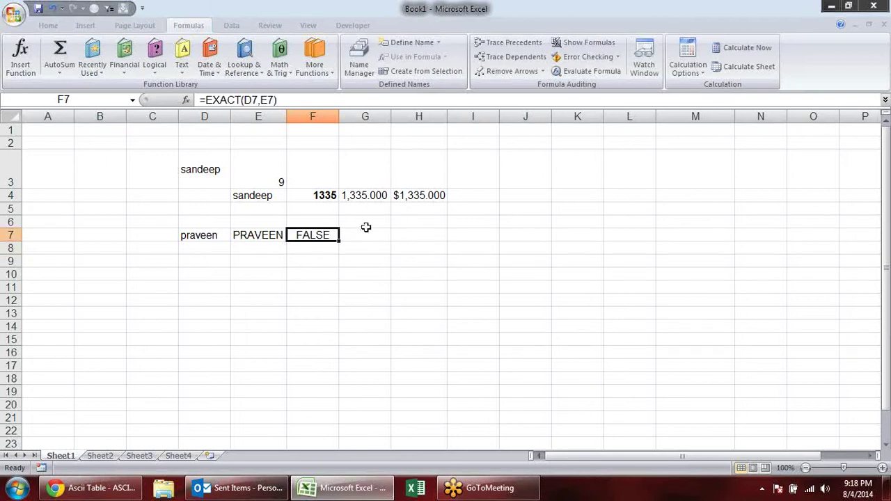
double_click(322, 234)
key("Escape")
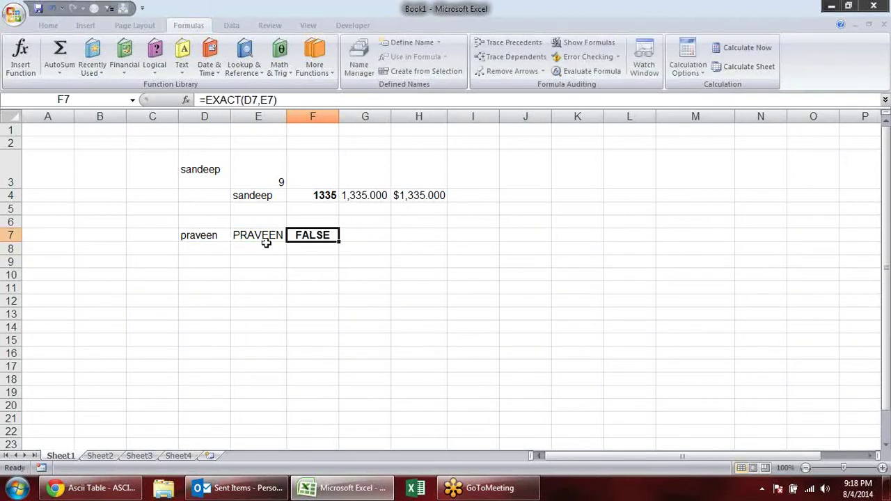
Revert E7 to lowercase praveen so F7 turns TRUE, and review EXACT's arguments.
left_click(266, 238)
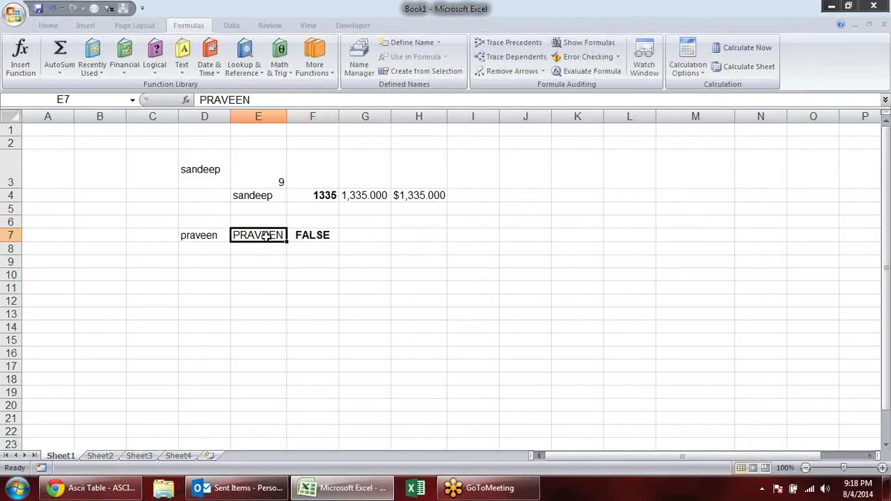
key("ctrl+z")
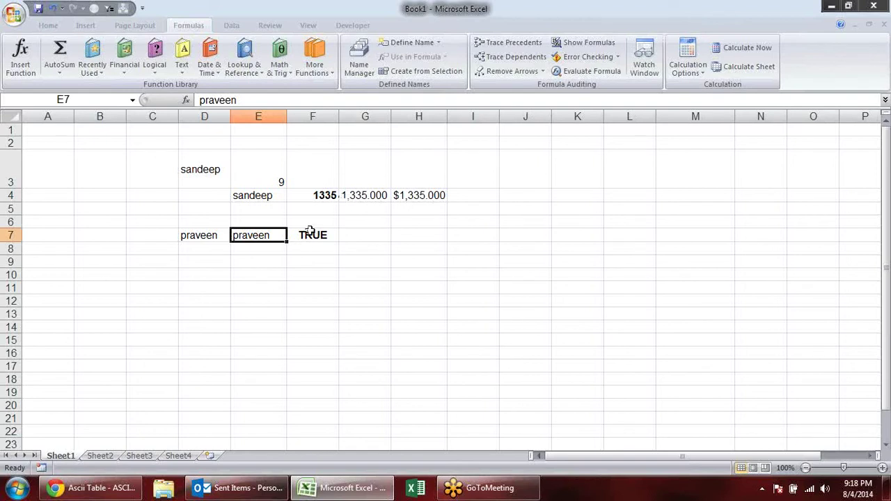
left_click(308, 236)
left_click(186, 100)
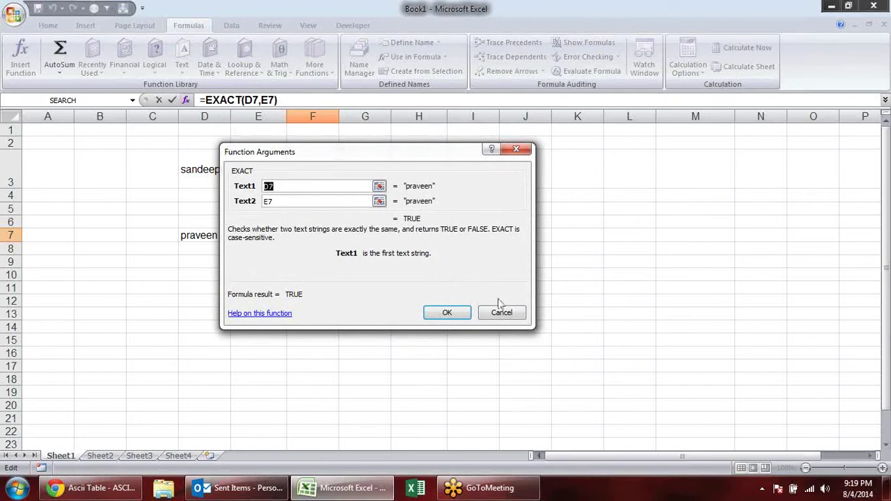
left_click(513, 315)
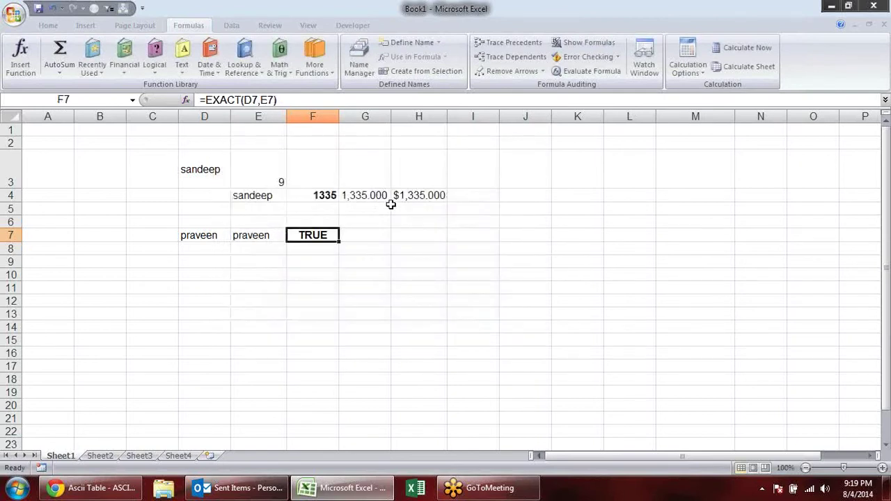
left_click(310, 263)
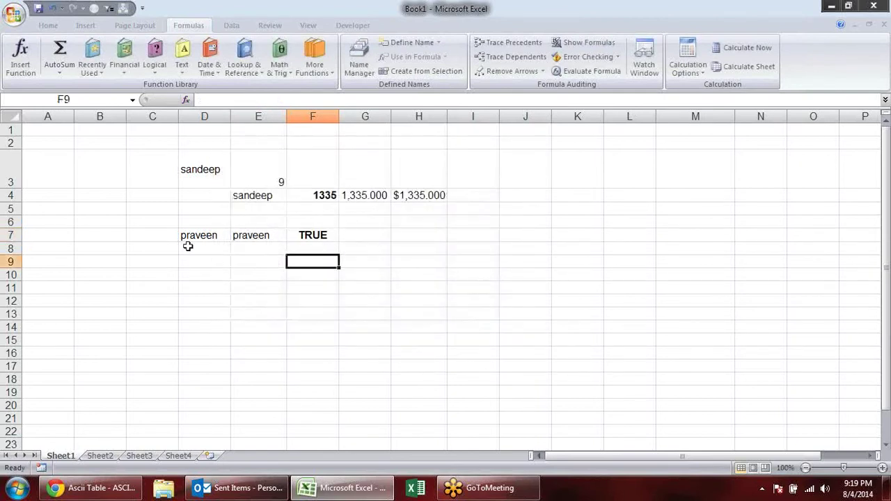
left_click(183, 69)
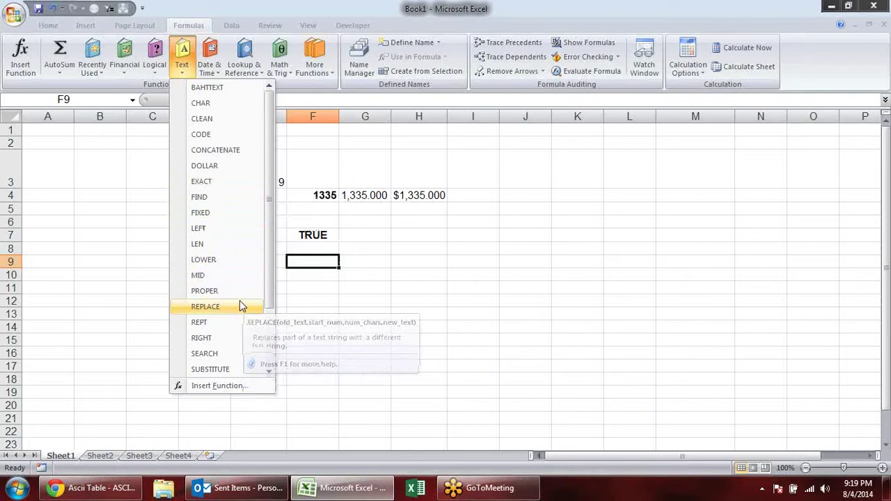
key("Escape")
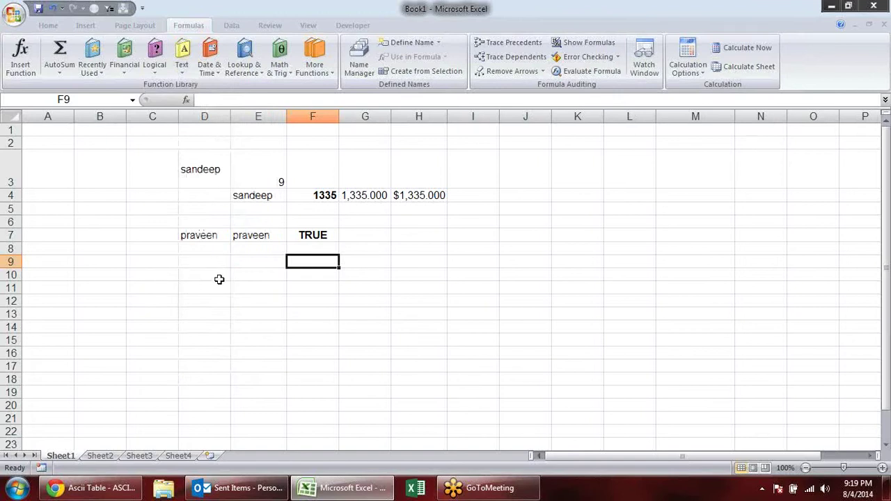
left_click(307, 234)
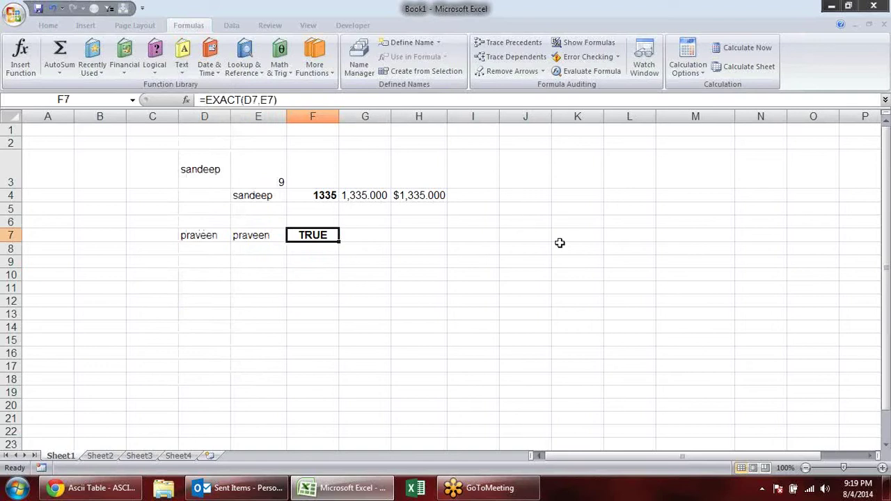
Begin a REPLACE formula in F7 with E7's praveen as the source text.
type("=REL")
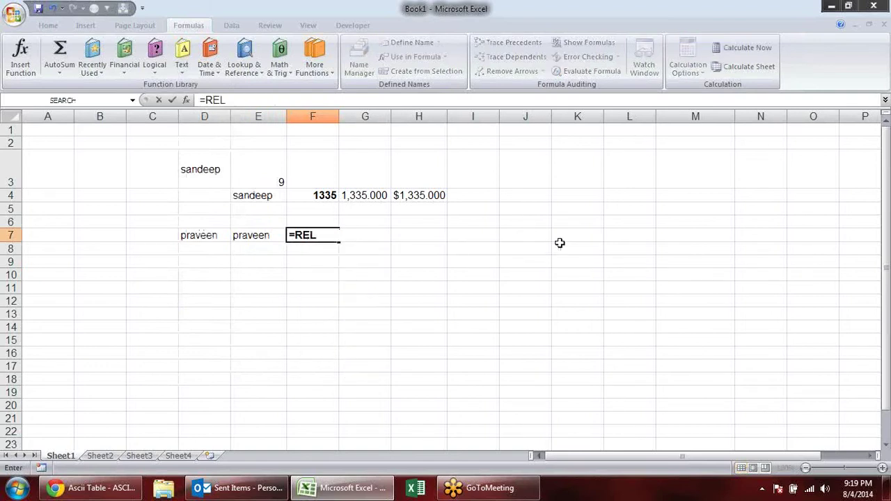
key("BackSpace")
key("BackSpace")
type("EP")
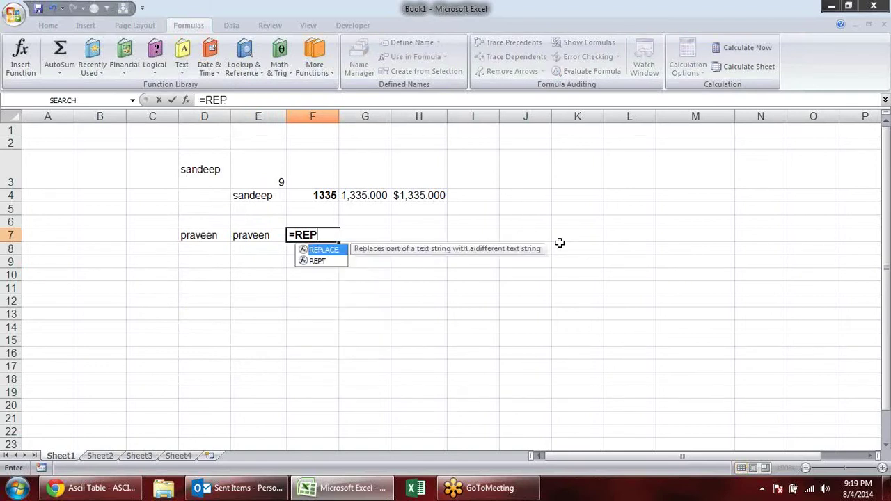
key("Tab")
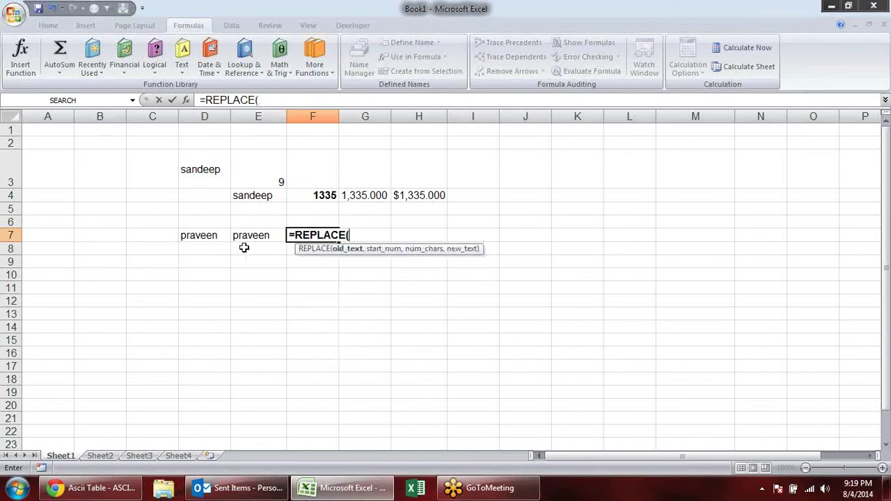
left_click(265, 233)
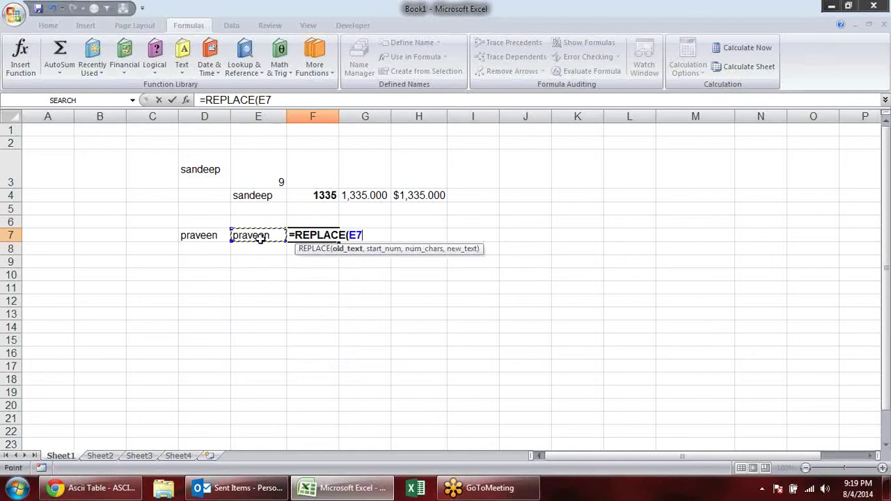
type(",")
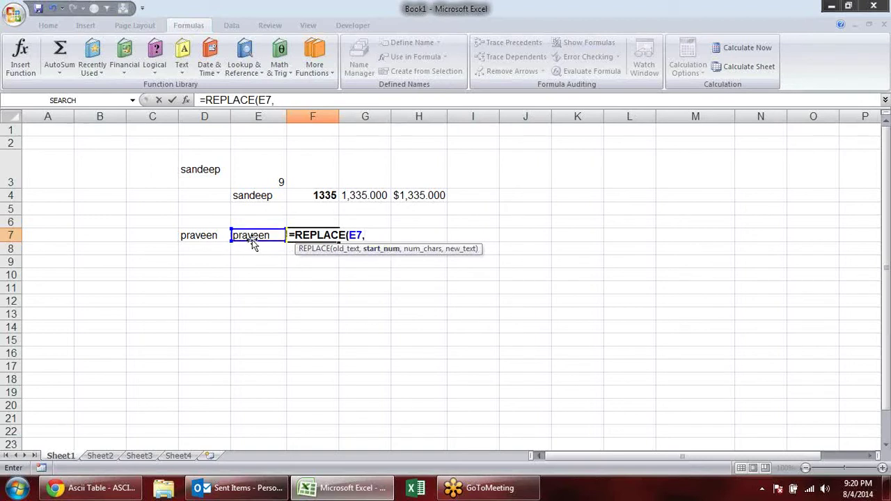
Finish =REPLACE(E7,3,1,"e") so F7 shows preveen, then begin =SUBSTITUTE( in F8.
type("3,")
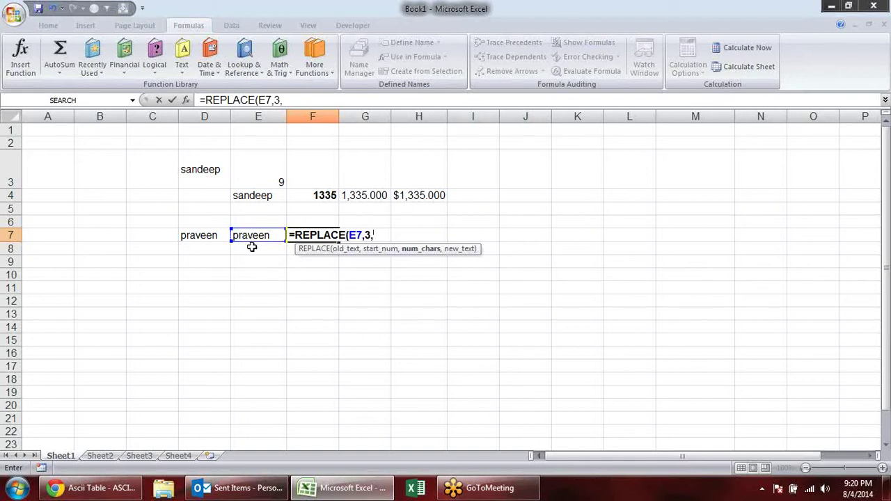
type("1")
type(",\"")
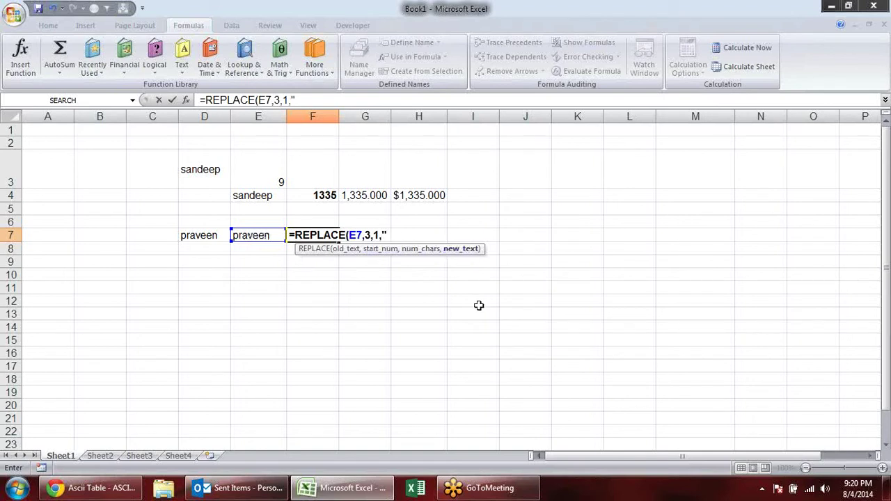
type("E")
key("BackSpace")
type("e\")")
key("Return")
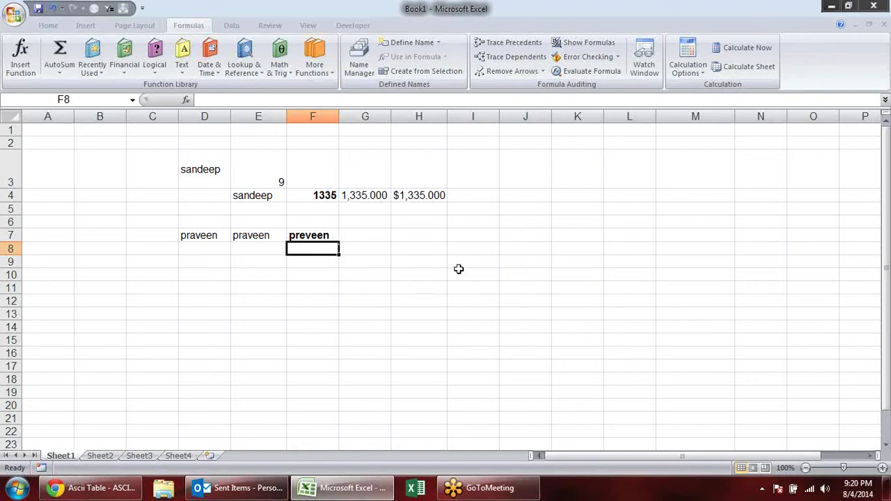
type("=su")
key("Tab")
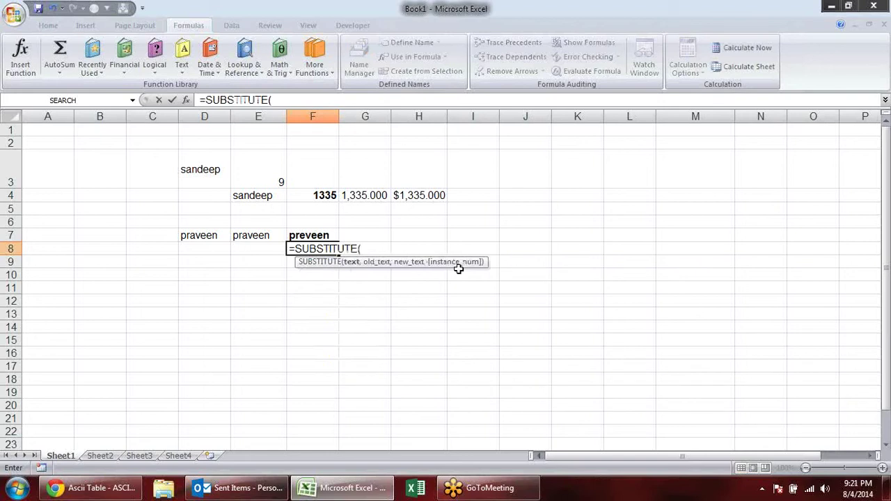
Complete F8 as a SUBSTITUTE on E7 with the letters "a" and "e".
left_click(259, 235)
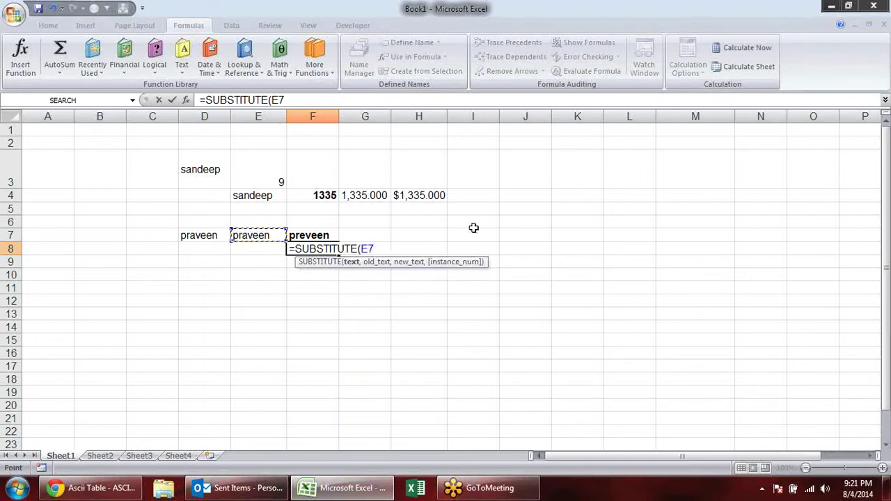
type(",\"")
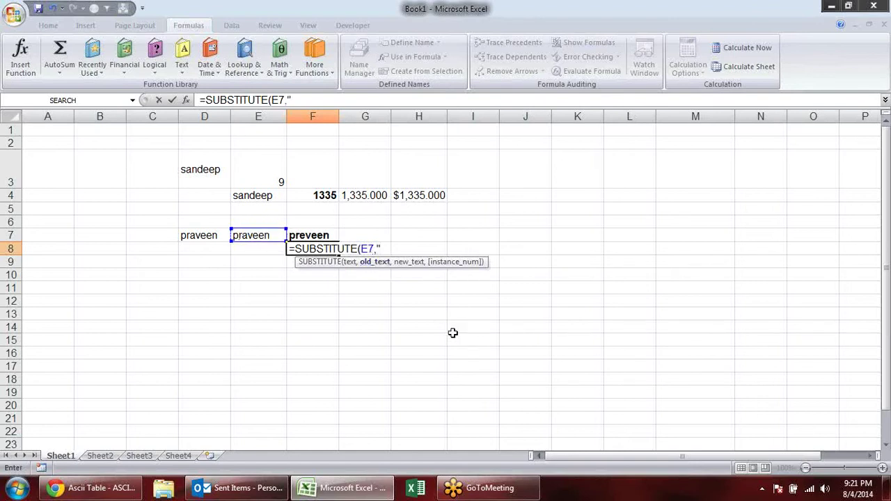
type("a\"")
type(",\"E")
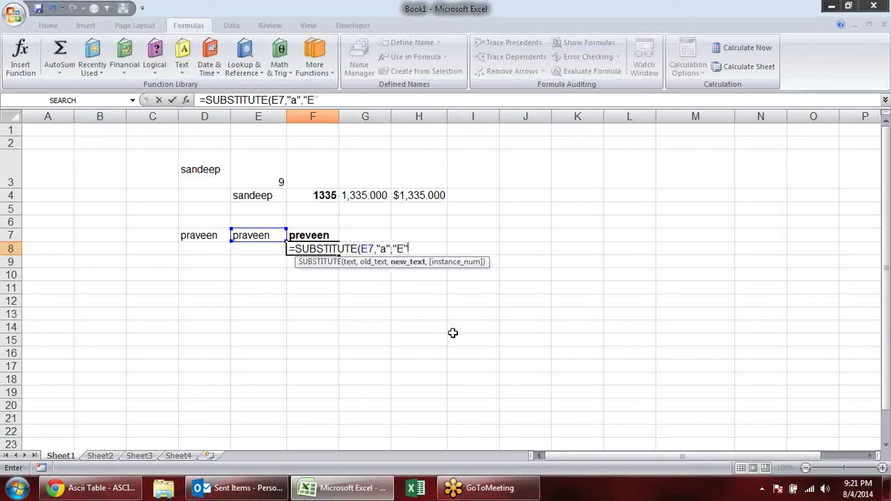
key("BackSpace")
type("e")
type(",")
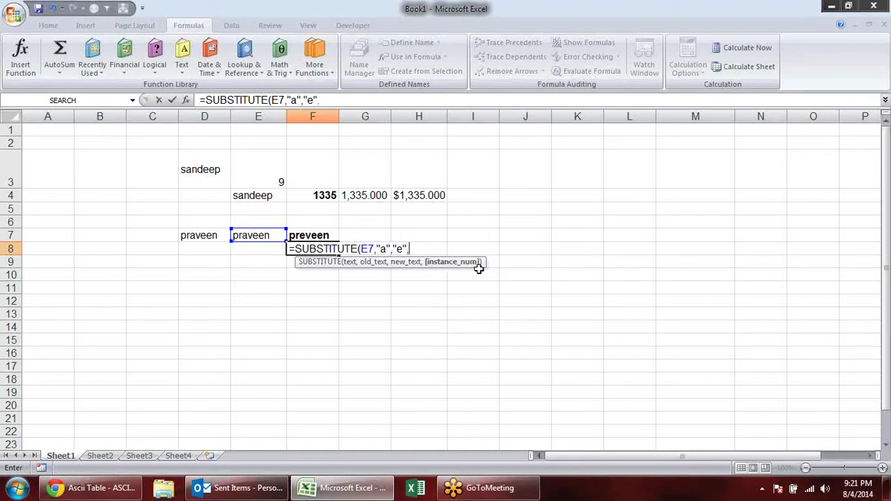
key("BackSpace")
key("Return")
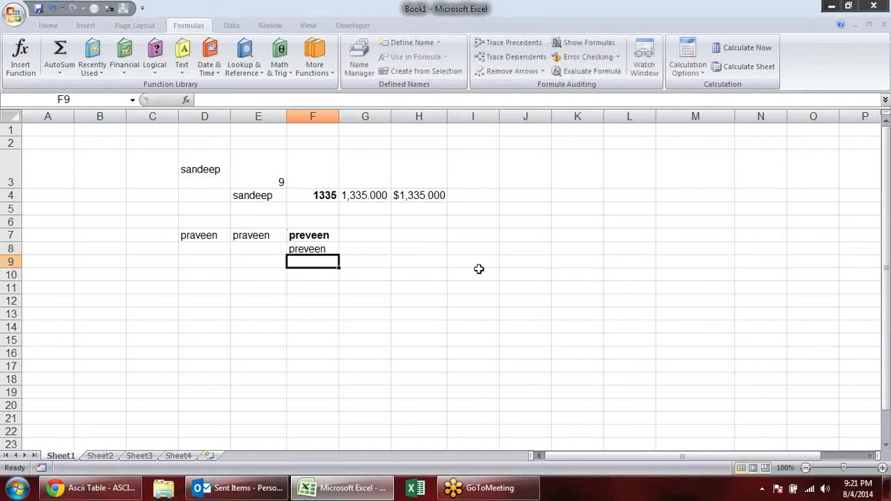
Bold F8 and swap its arguments so SUBSTITUTE replaces "e" with "a".
left_click(326, 249)
key("ctrl+b")
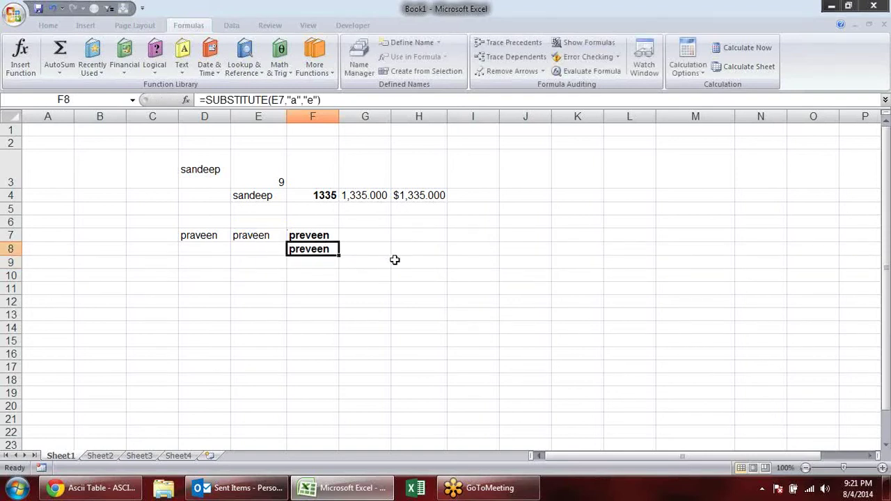
key("F2")
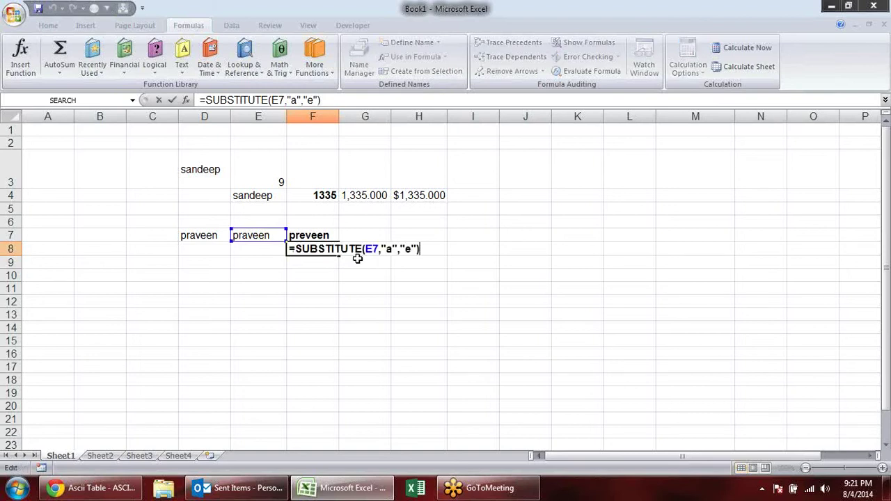
left_click(393, 249)
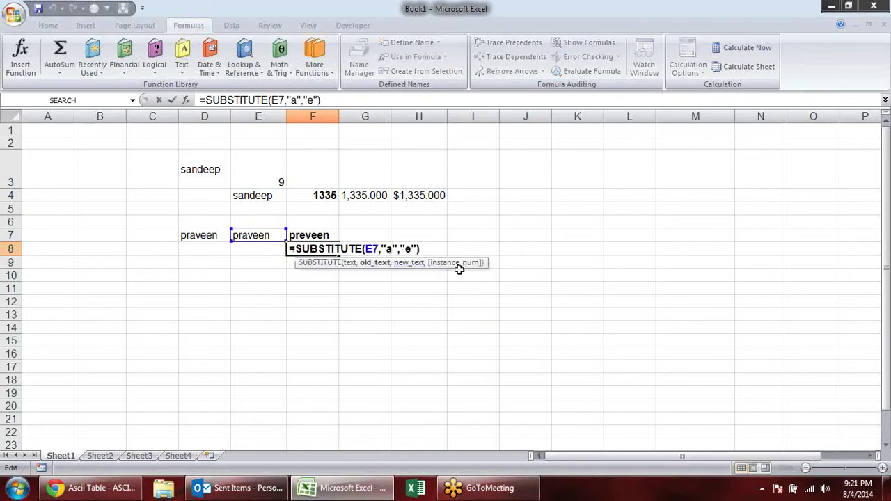
key("BackSpace")
type("e")
key("Right")
key("Right")
key("Right")
key("BackSpace")
type("a")
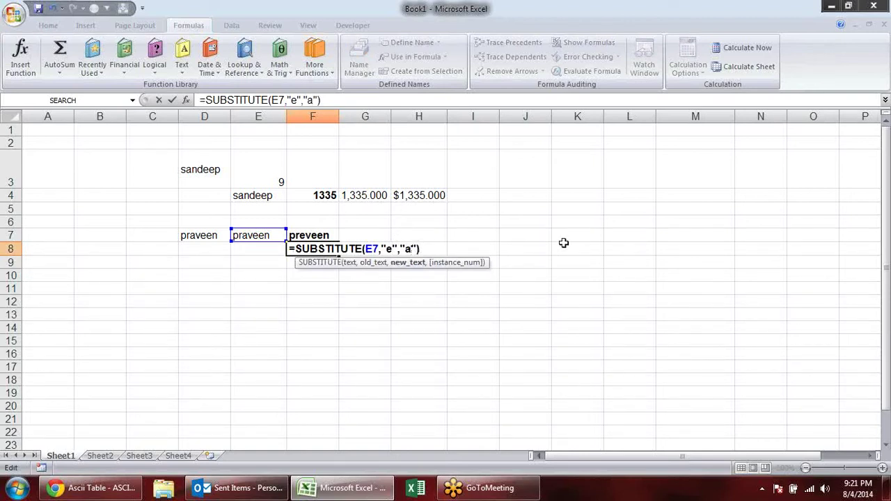
key("Return")
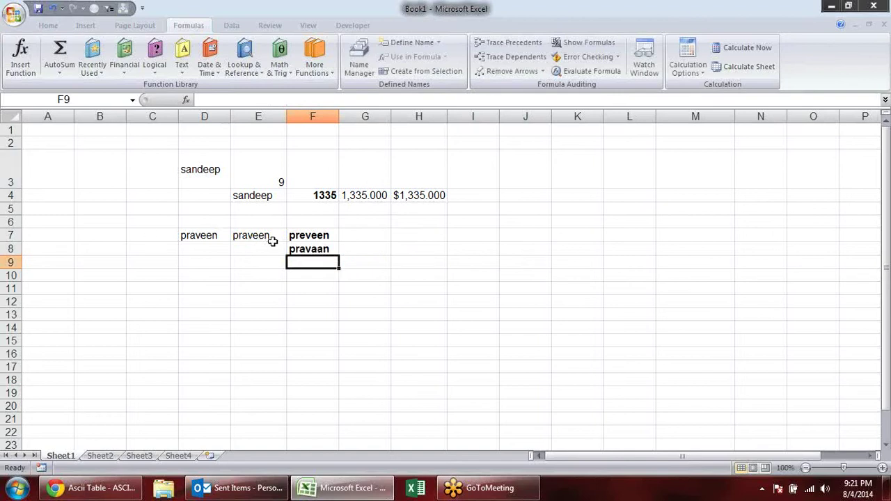
Add instance number 1 so only the first "e" becomes "a".
double_click(330, 250)
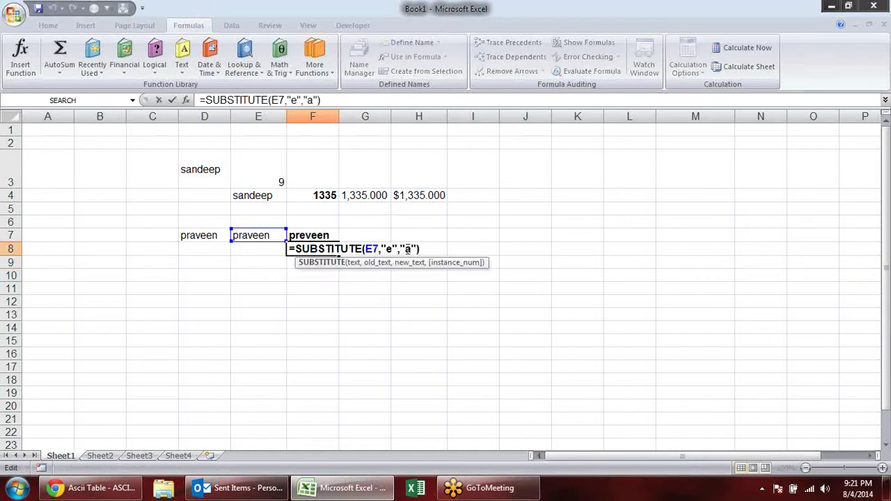
left_click(418, 249)
type(",1")
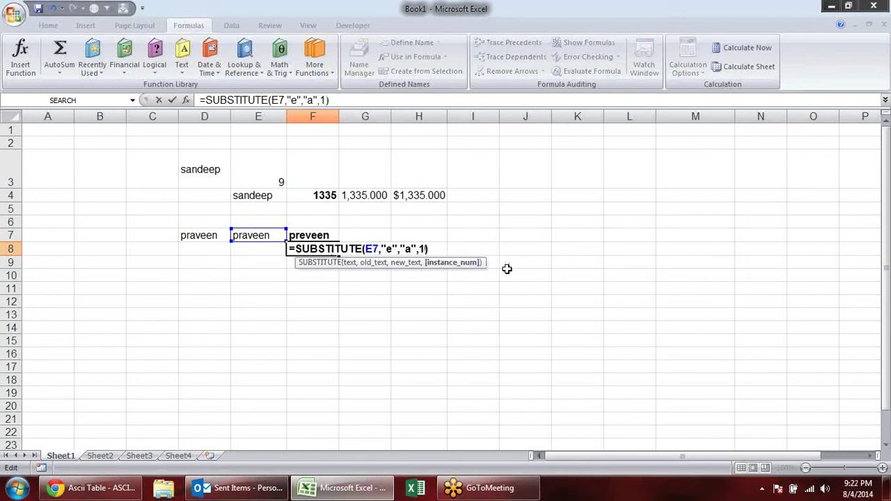
key("Return")
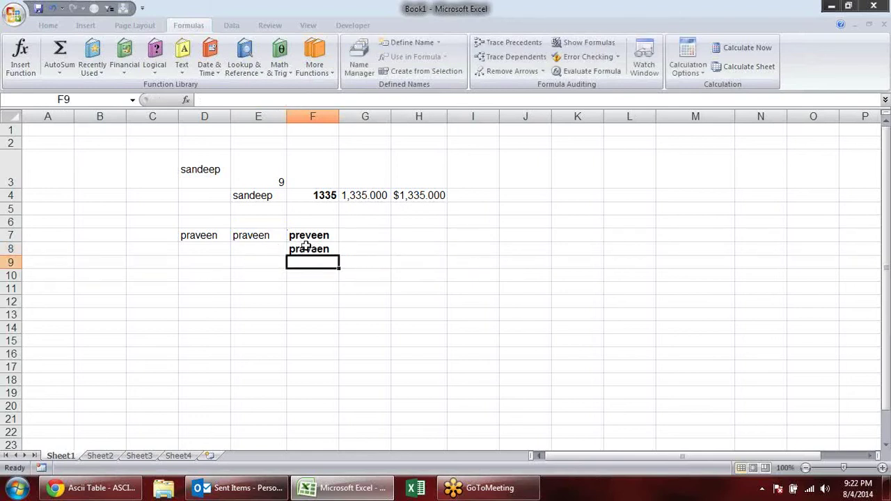
Change F8's instance number to 2 so only the second "e" is replaced.
left_click(307, 246)
key("F2")
key("Left")
key("BackSpace")
key("Return")
Remove the instance argument so F8 replaces every "e" and shows pravaan.
double_click(324, 254)
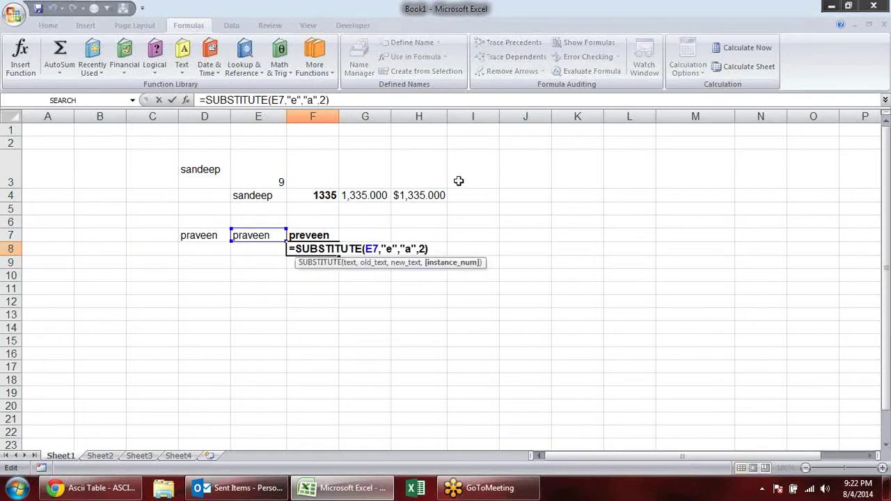
key("BackSpace")
key("BackSpace")
key("Return")
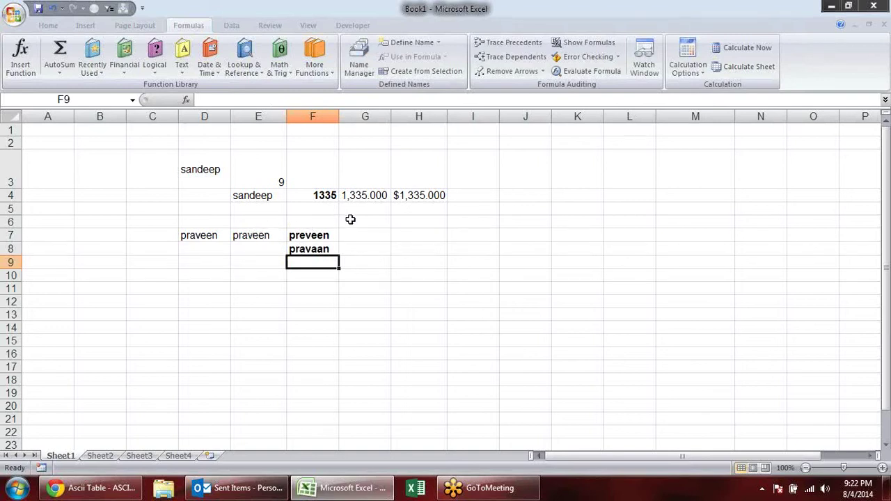
double_click(325, 250)
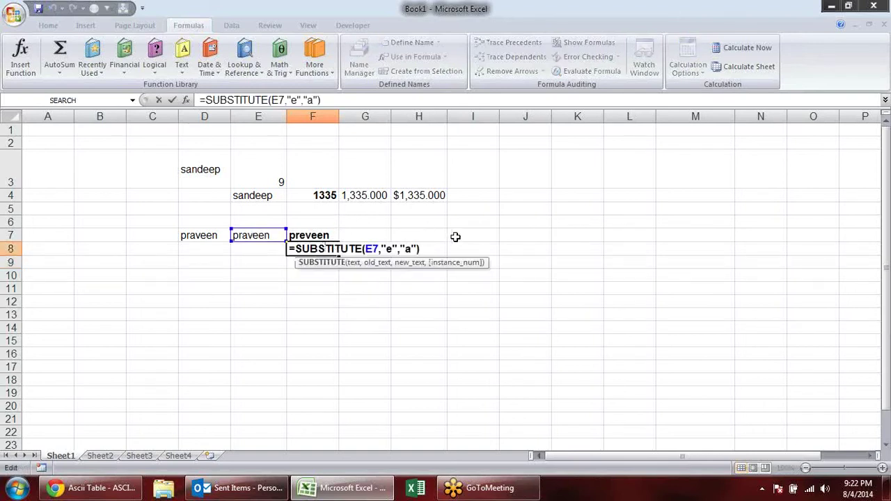
key("ctrl+Return")
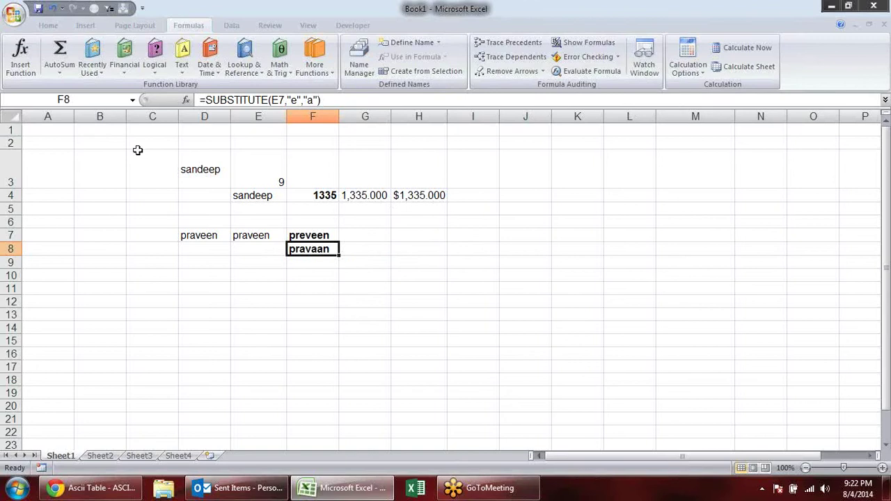
Delete the examples in C2:I10, then open and dismiss the Text functions list.
left_click_drag(138, 148, 480, 276)
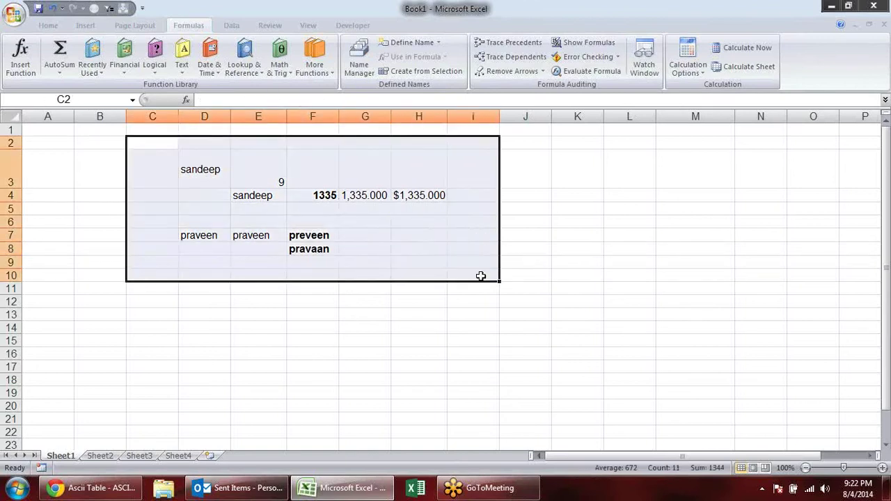
key("Delete")
left_click(252, 298)
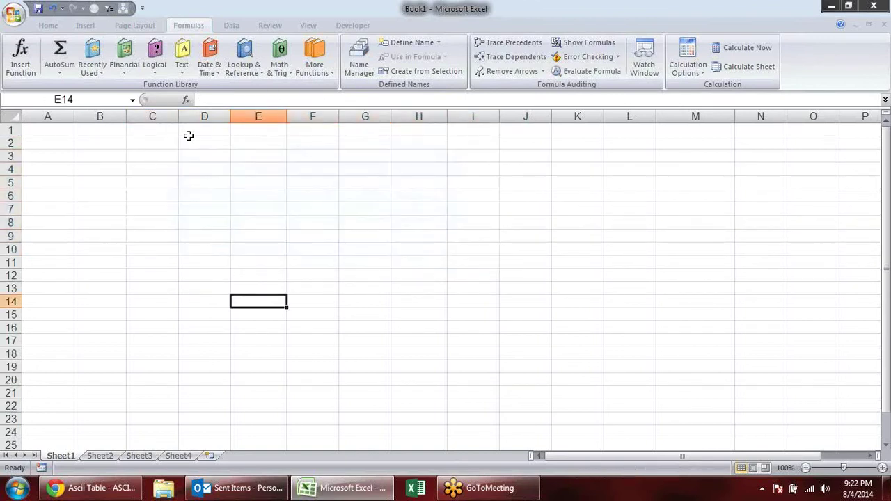
left_click(175, 162)
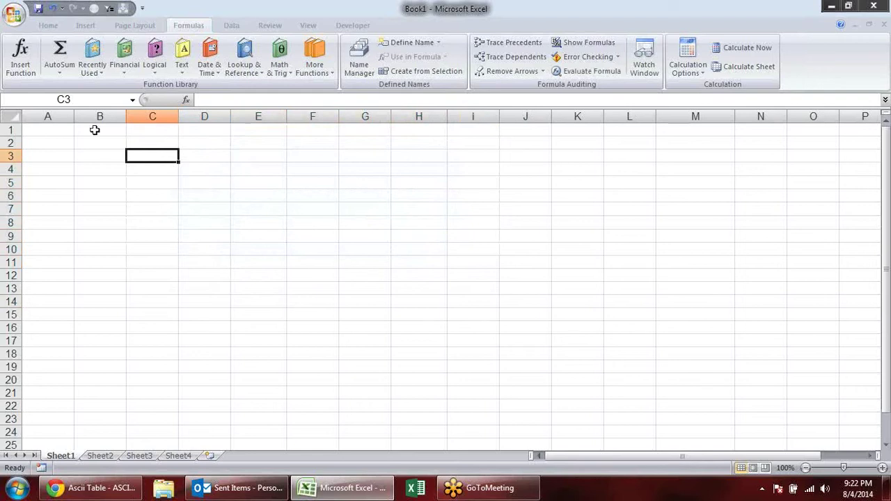
left_click(155, 142)
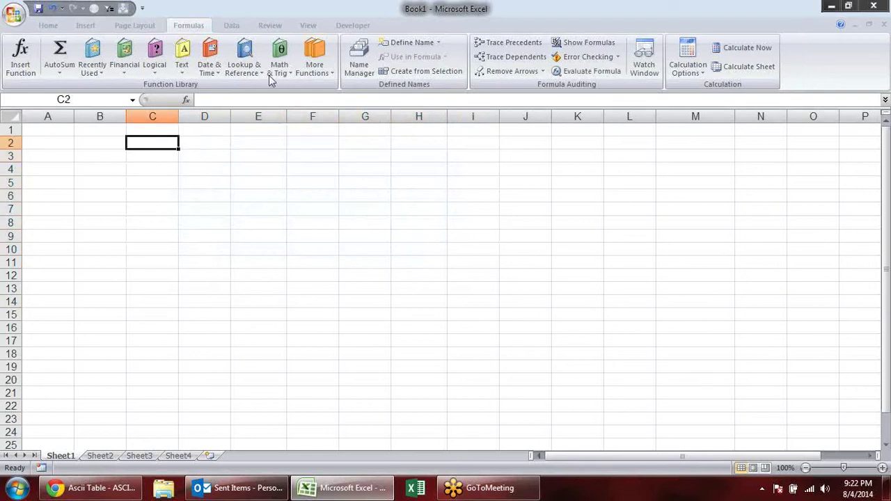
left_click(183, 64)
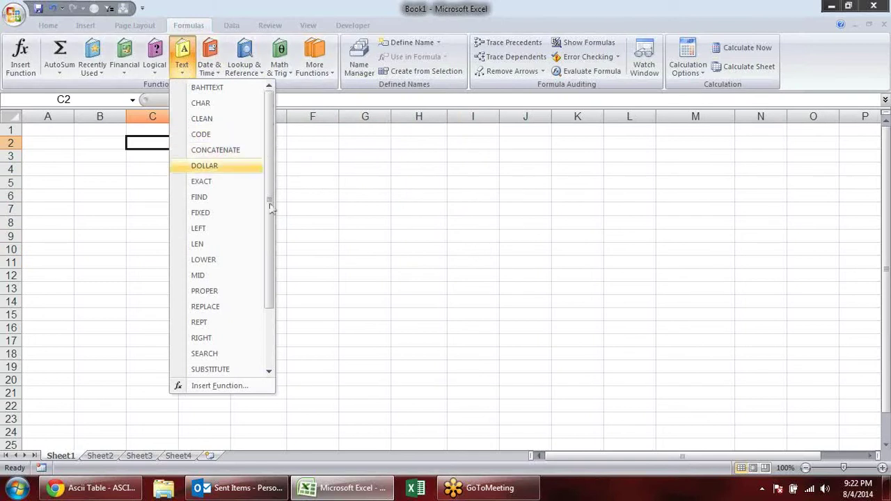
left_click(300, 244)
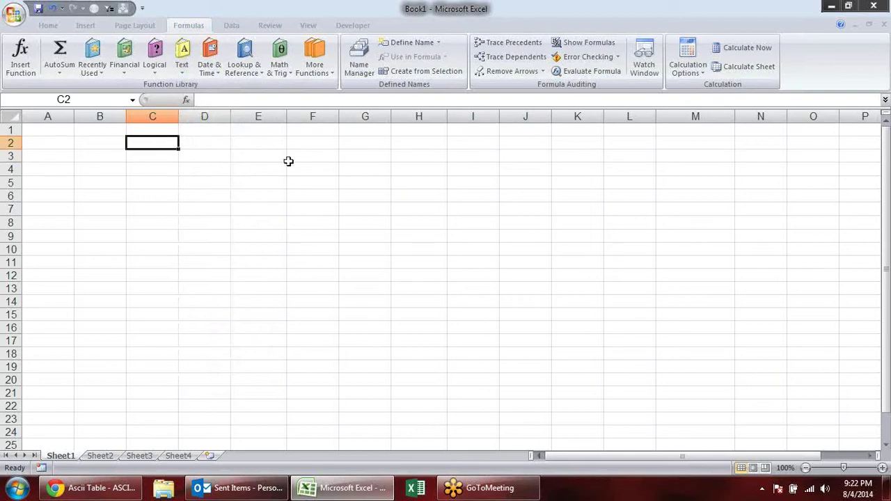
Enter sandeep in C2 and =UPPER(C2) in D2, giving SANDEEP.
type("sandeep")
key("Tab")
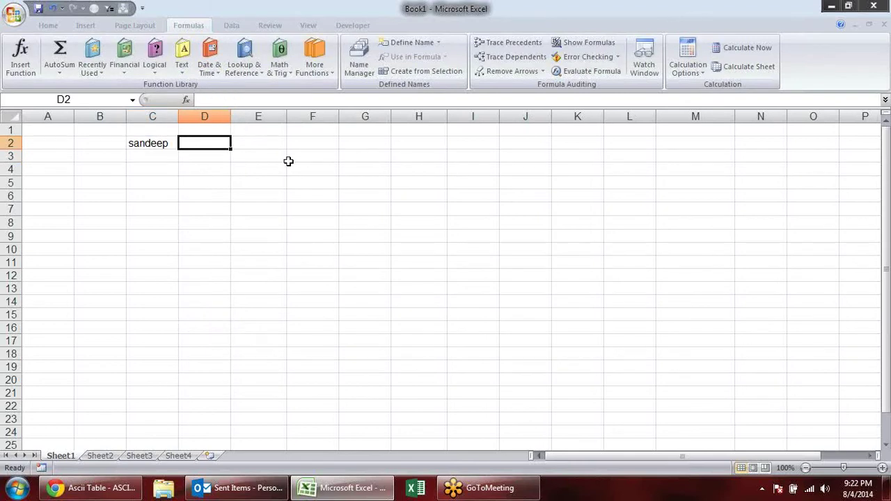
type("=upp")
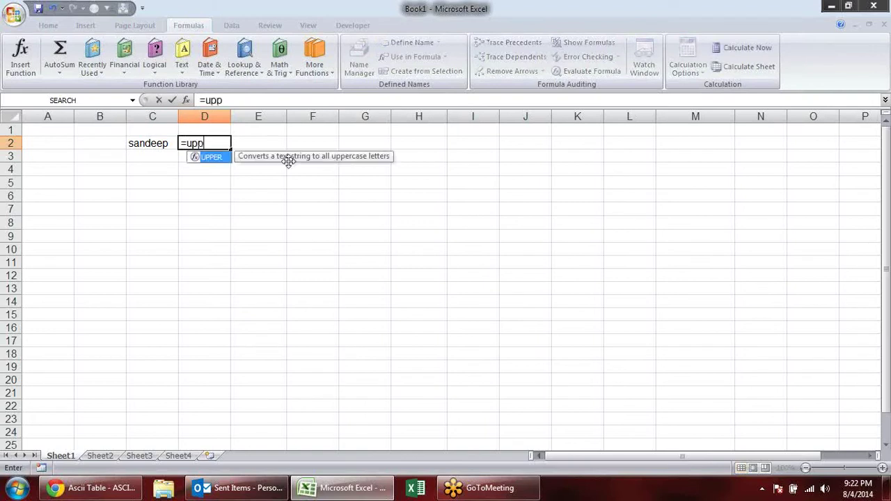
key("Tab")
left_click(132, 144)
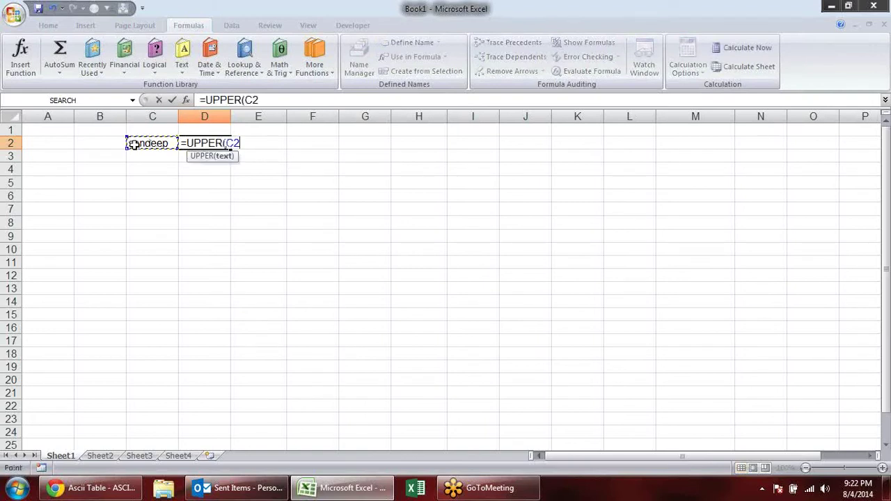
key("Return")
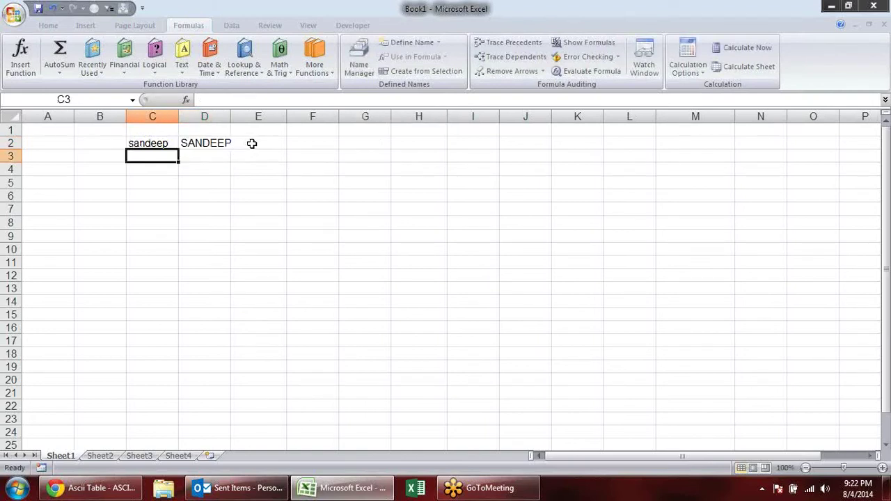
Enter =LOWER(D2) in E2, giving sandeep, and autofit column D.
left_click(252, 143)
type("=l")
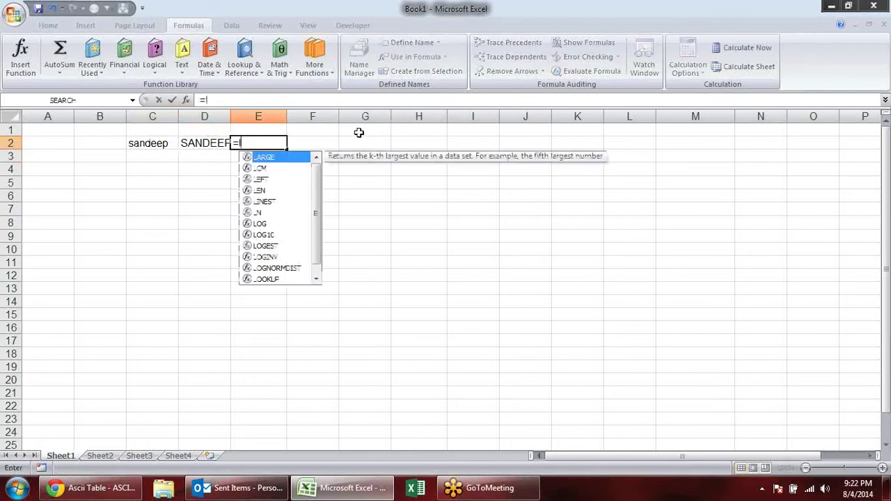
type("e")
key("BackSpace")
type("ow")
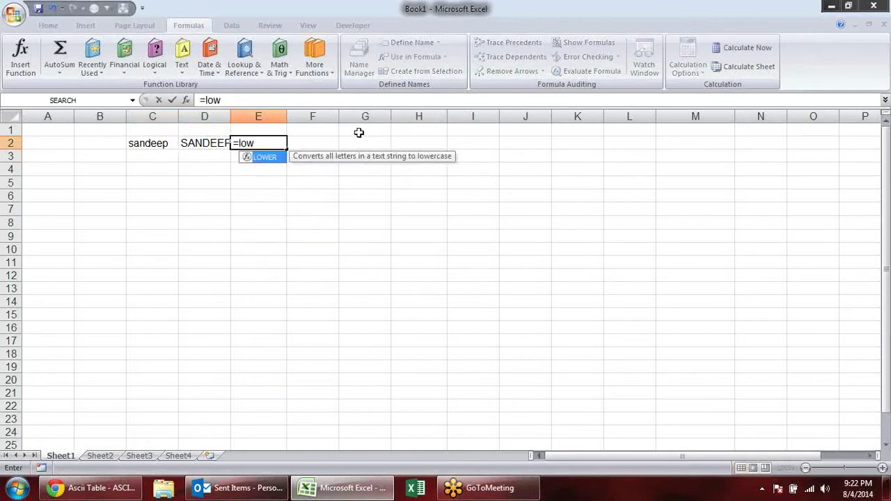
key("Tab")
left_click(221, 145)
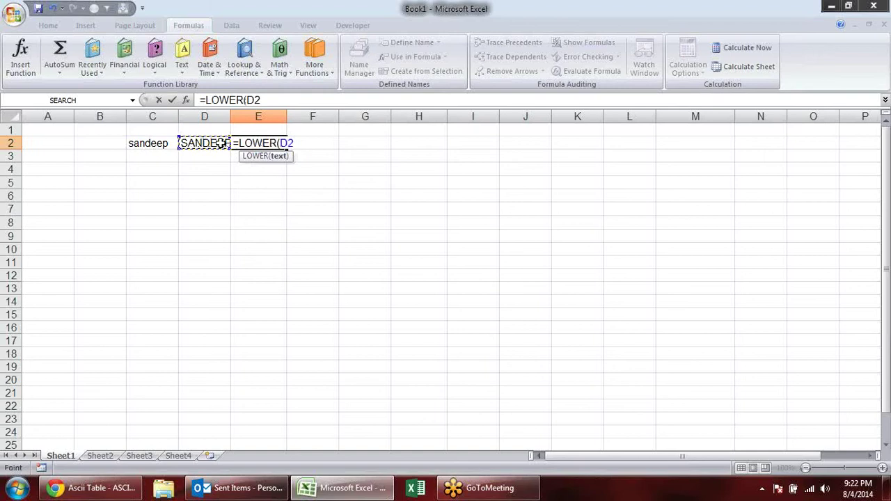
key("Return")
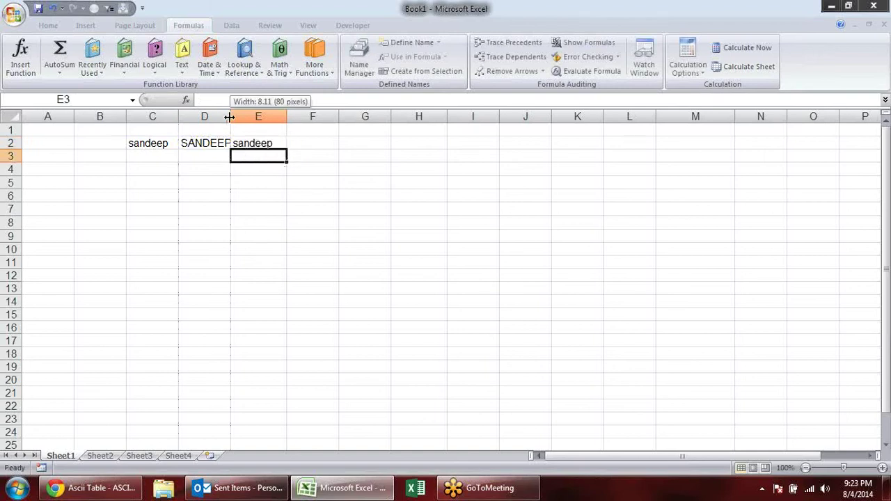
double_click(230, 116)
Enter =PROPER(E2) in F2, giving Sandeep, and select the B1:G6 examples.
left_click(313, 145)
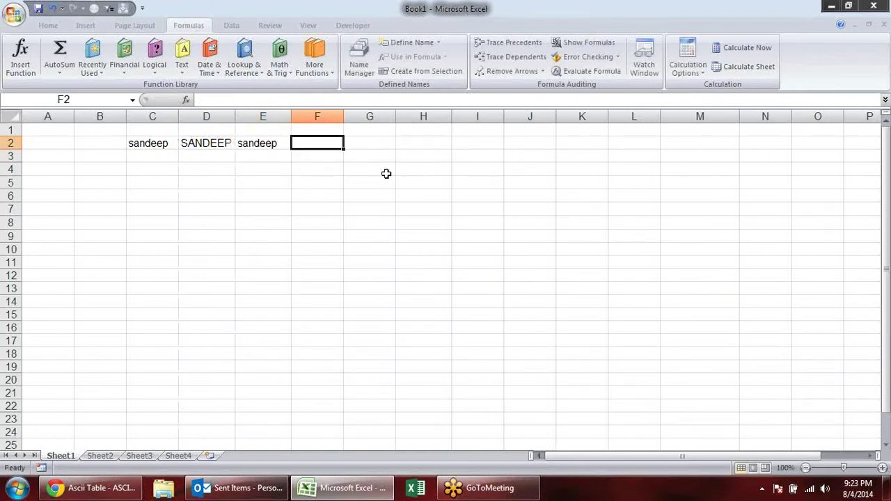
type("=")
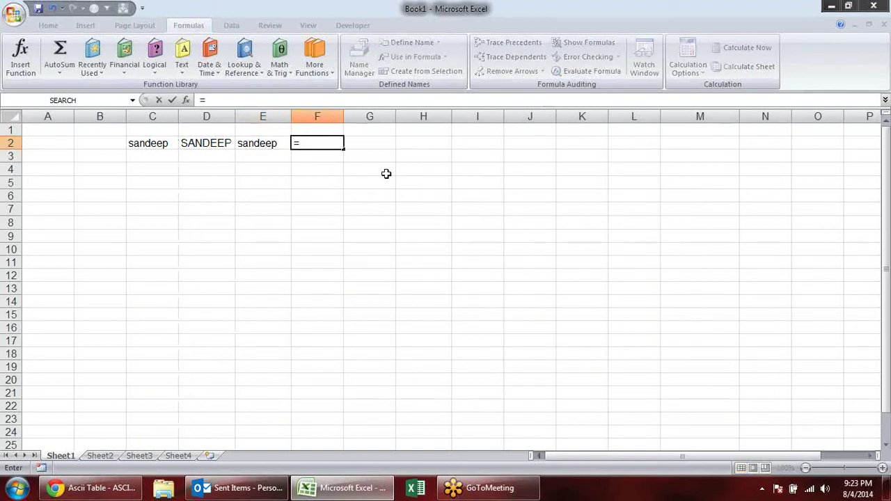
type("pro")
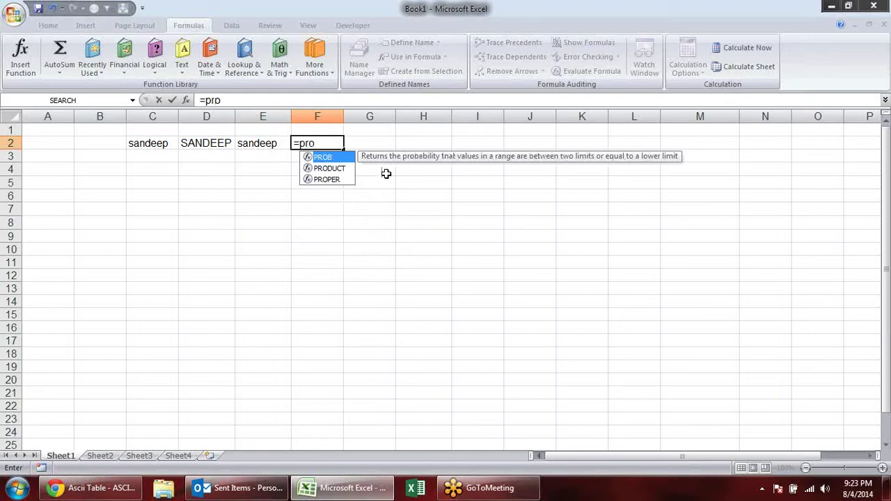
key("Down")
key("Down")
key("Tab")
left_click(277, 143)
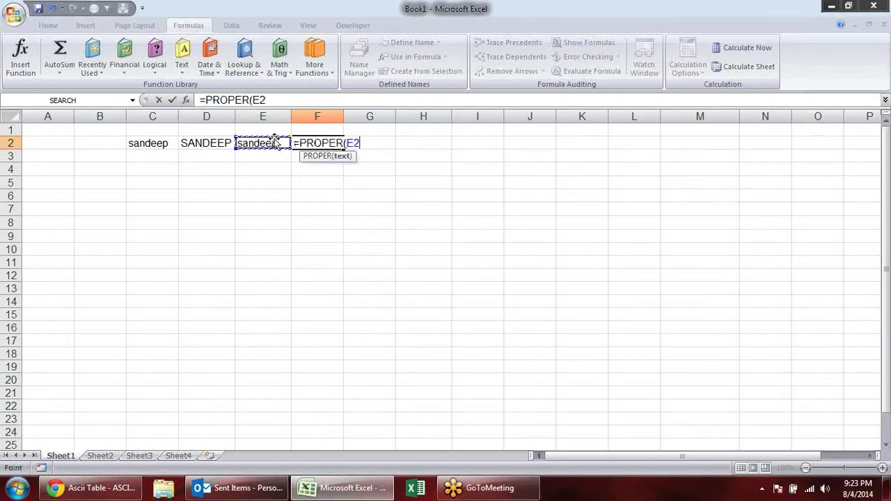
key("Return")
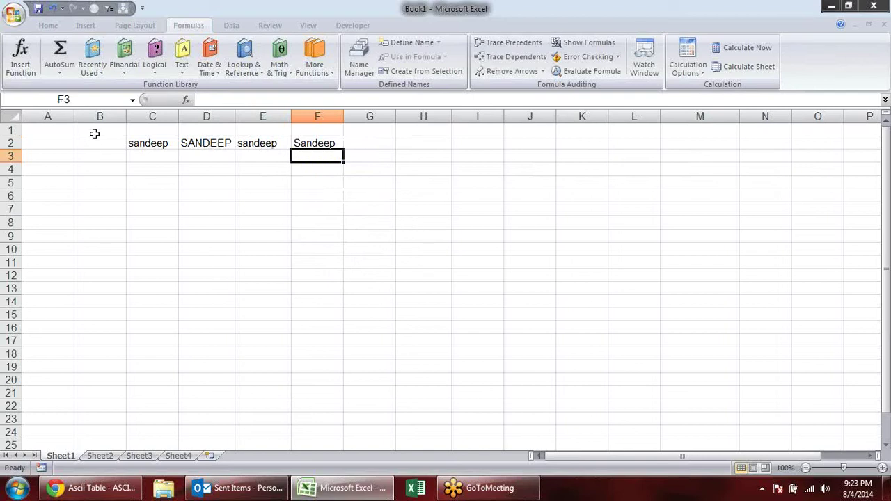
left_click_drag(93, 133, 356, 190)
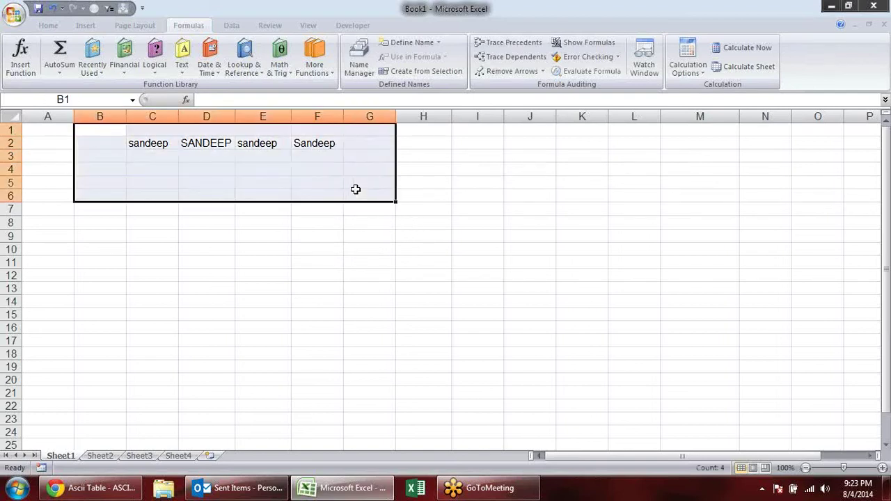
key("Delete")
left_click(158, 167)
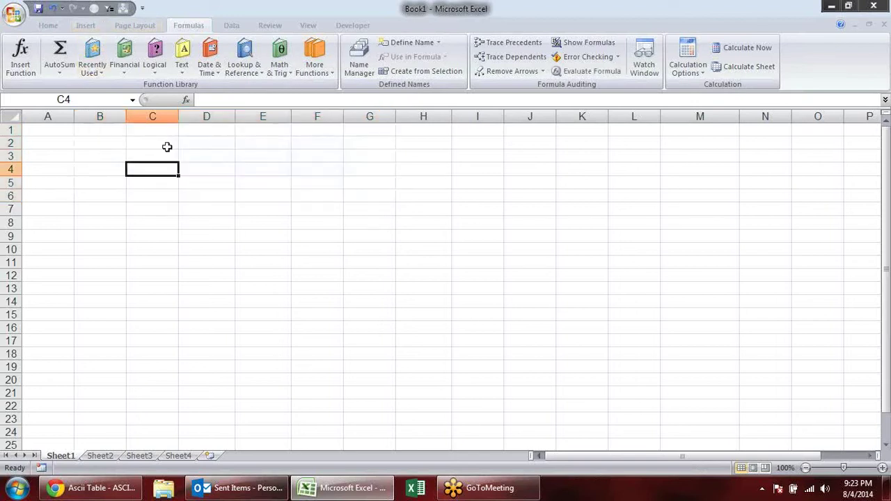
left_click(181, 59)
left_click_drag(273, 299, 273, 360)
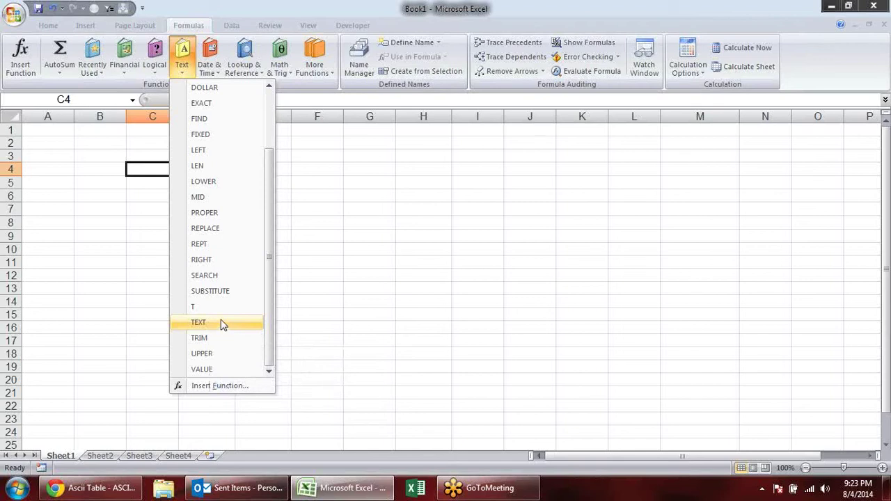
left_click(358, 252)
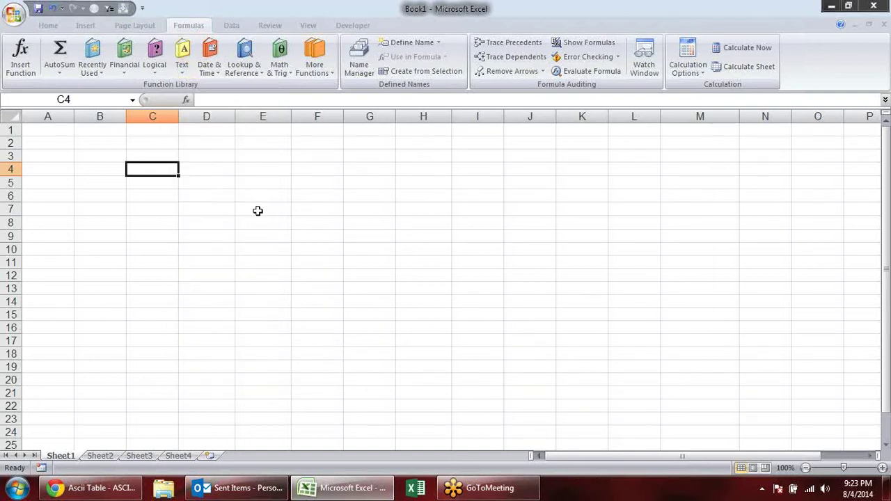
left_click(185, 154)
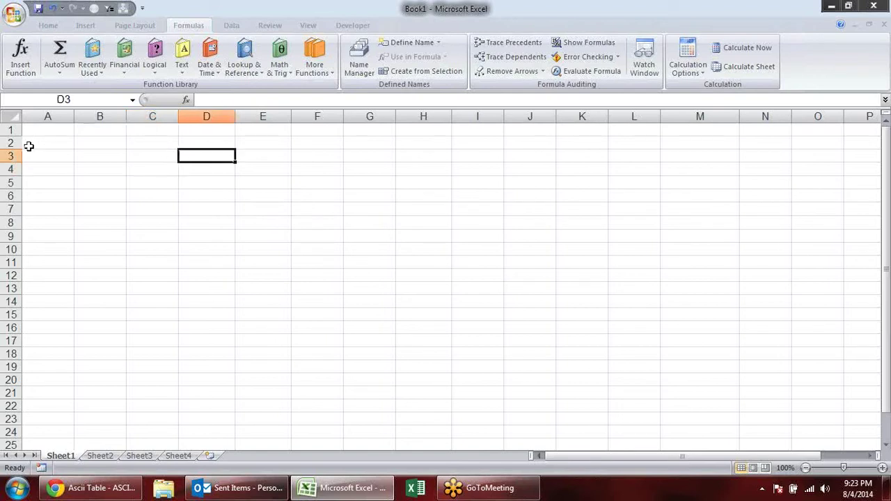
Put the Name header in B2 and a sample full name in B3, widening column B.
left_click(104, 147)
type("N")
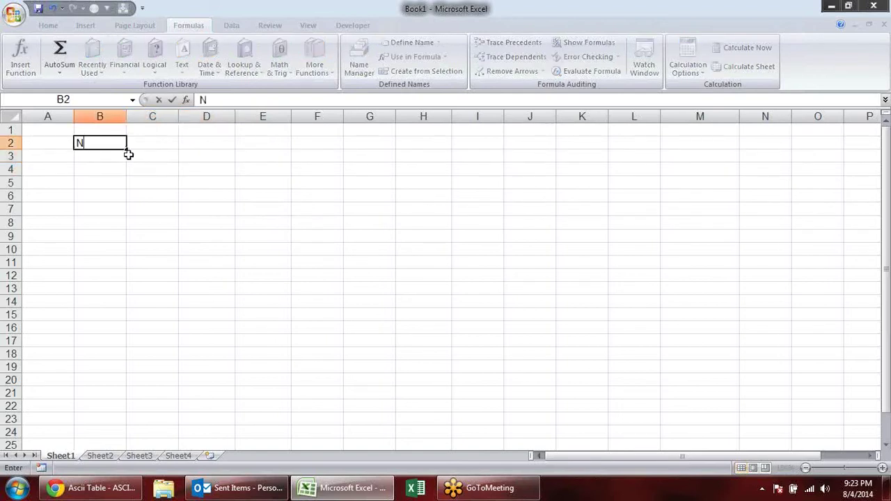
type("ame")
key("Tab")
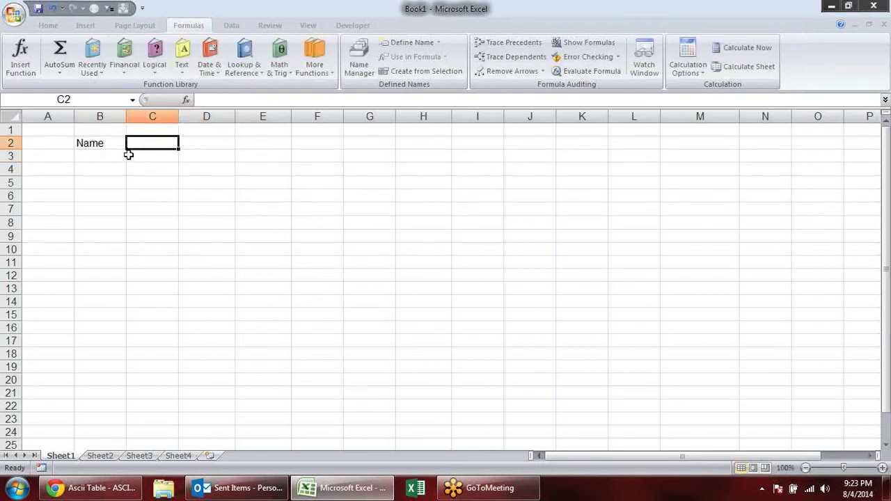
key("Left")
key("Down")
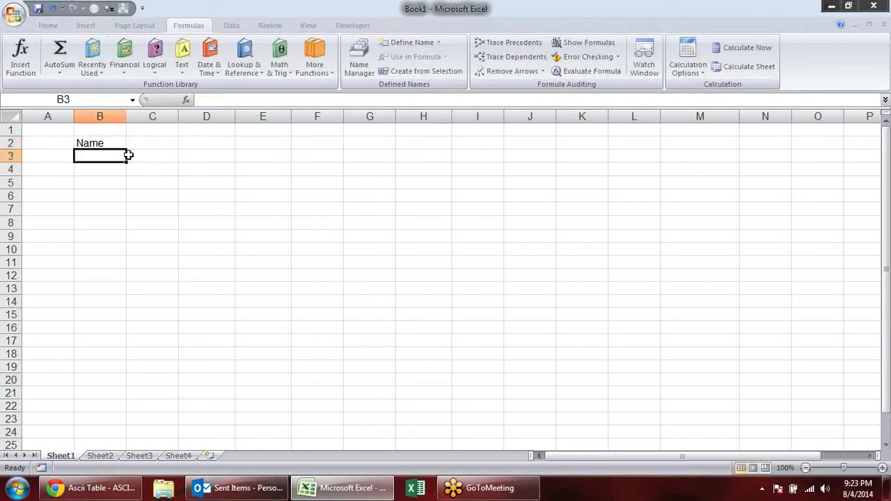
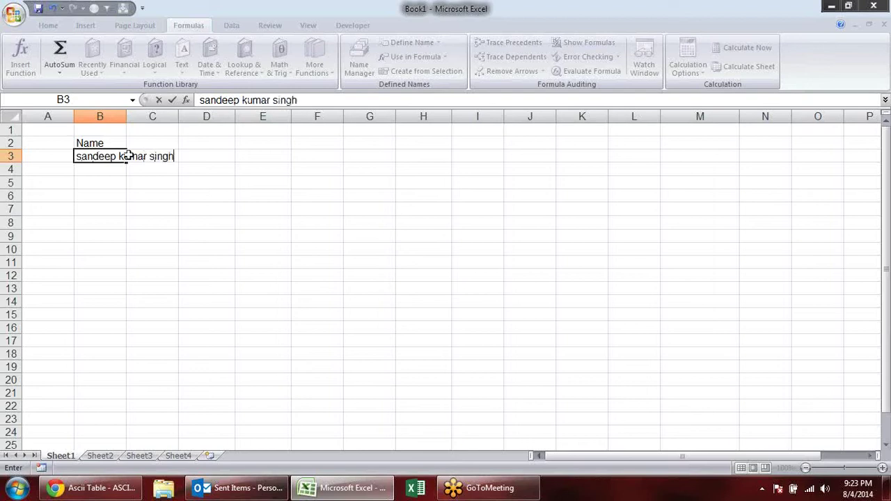
key("Return")
left_click_drag(129, 113, 179, 114)
Add the headers Fname, M Name and L name in C2:E2.
left_click(221, 141)
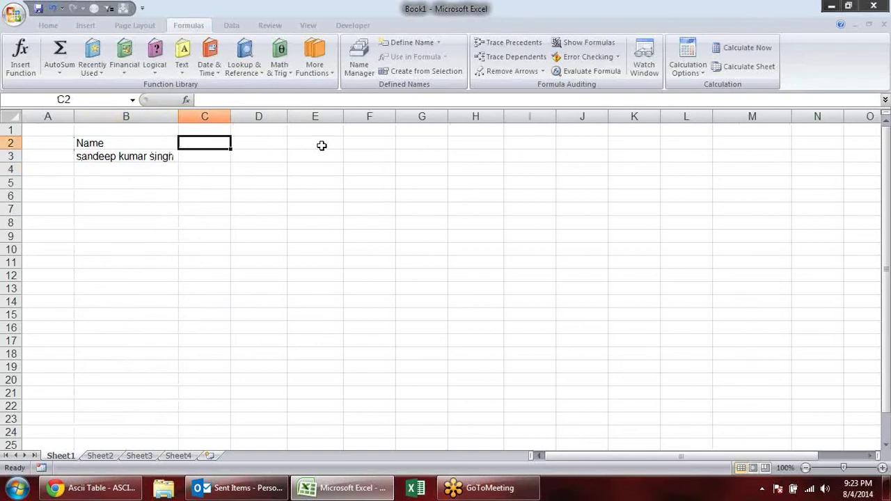
type("Fname")
key("Tab")
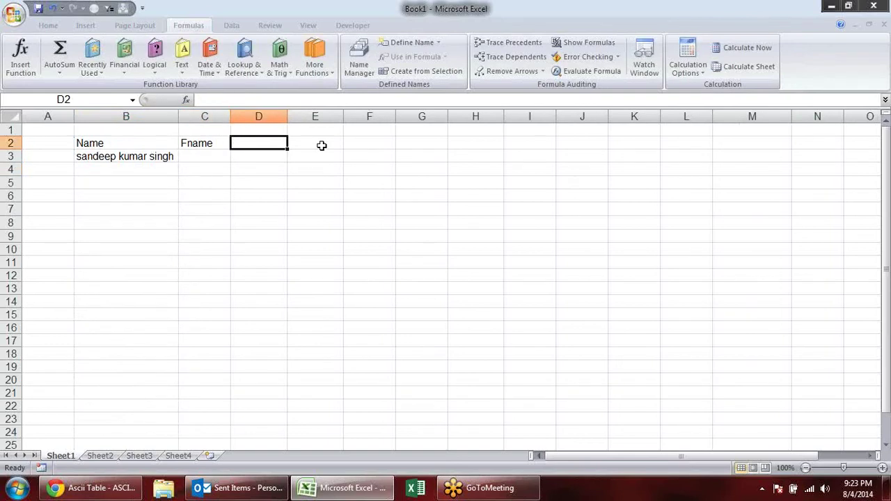
type("Mi")
key("BackSpace")
key("BackSpace")
type("Name")
key("Tab")
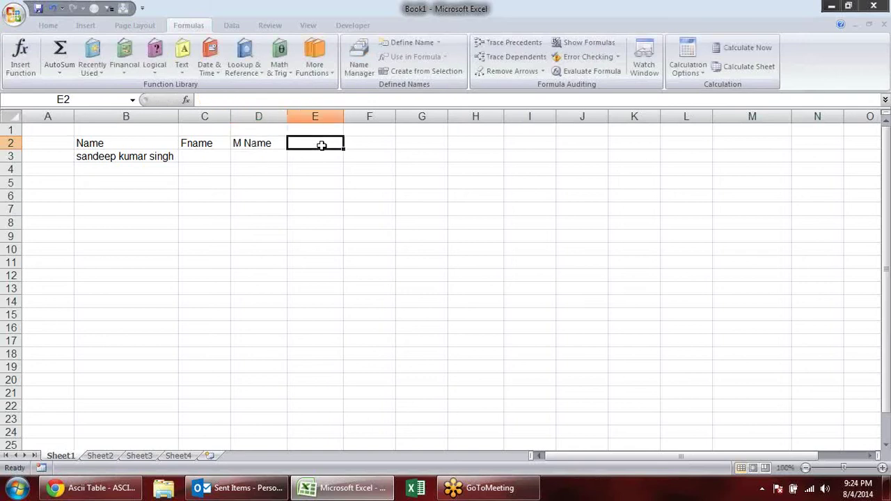
type("L na")
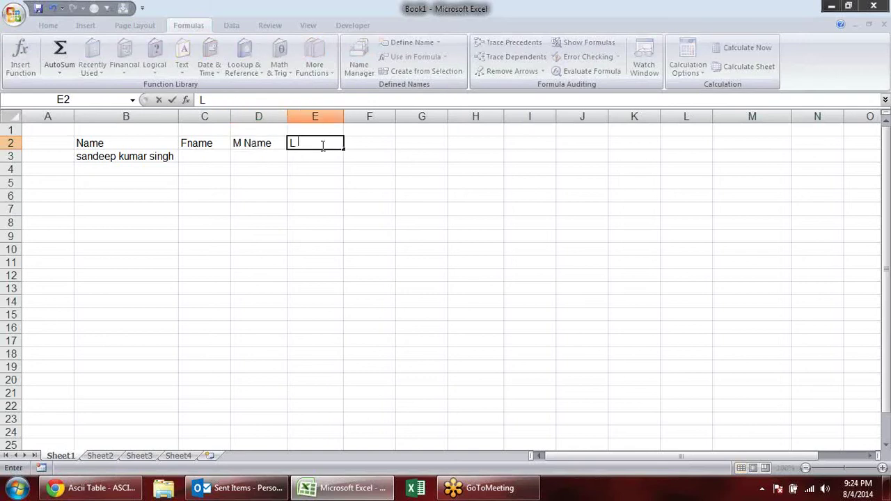
type("me")
key("Return")
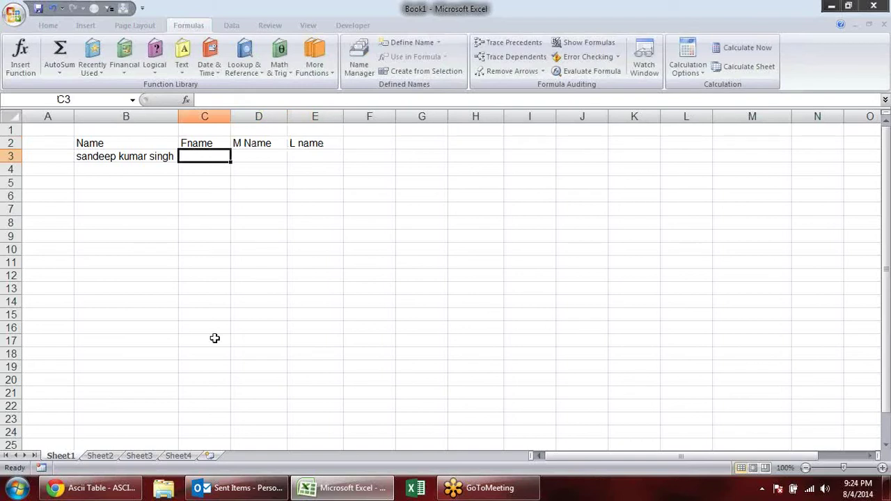
right_click(201, 314)
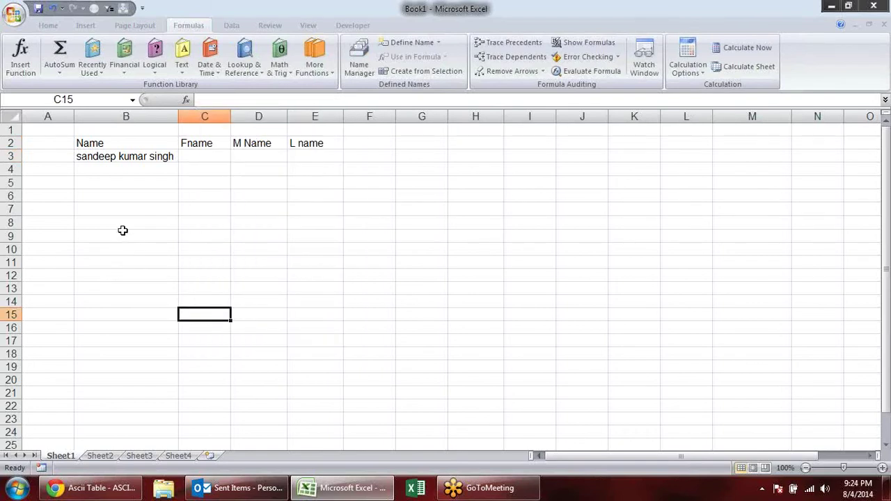
left_click(204, 155)
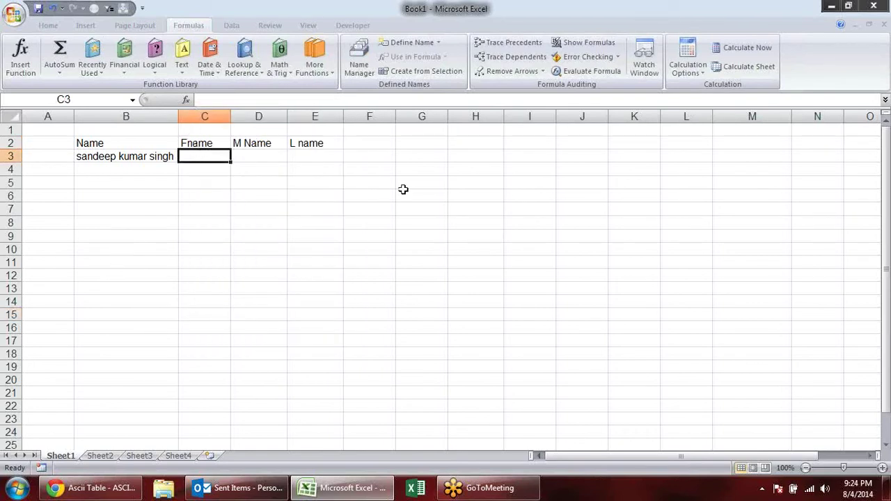
Enter =LEFT(B3,7) in C3 to get the first name.
type("=")
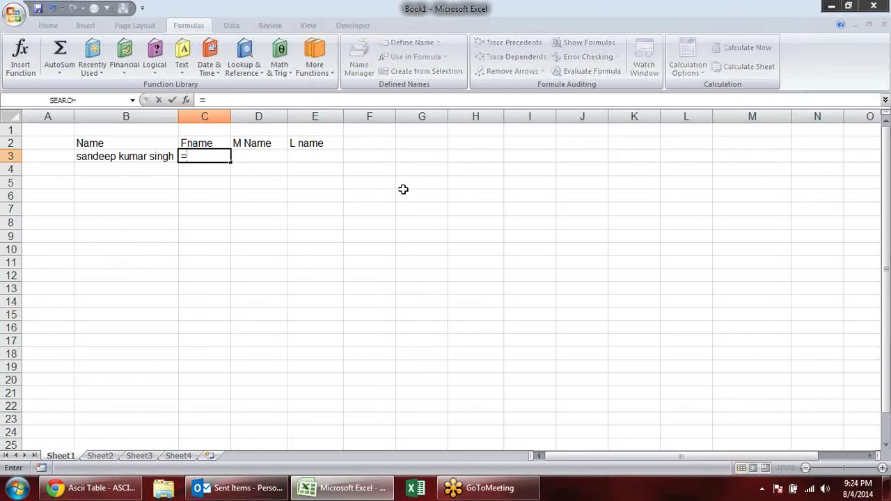
type("le")
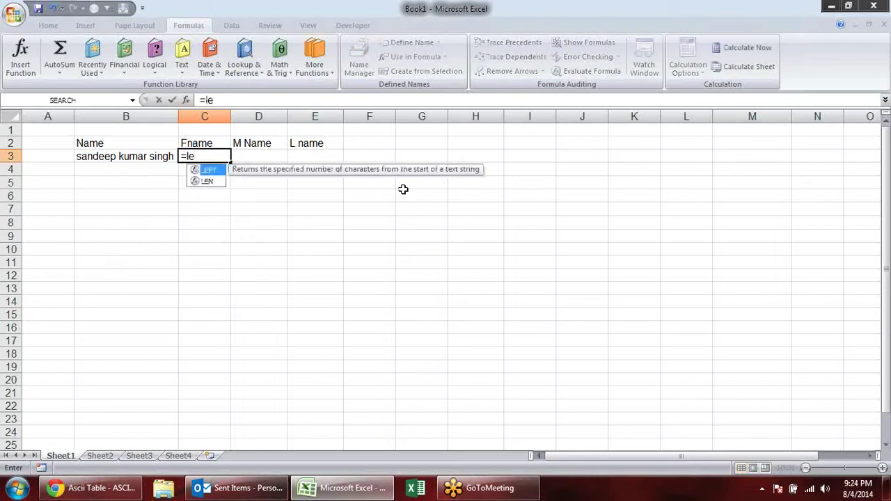
key("Tab")
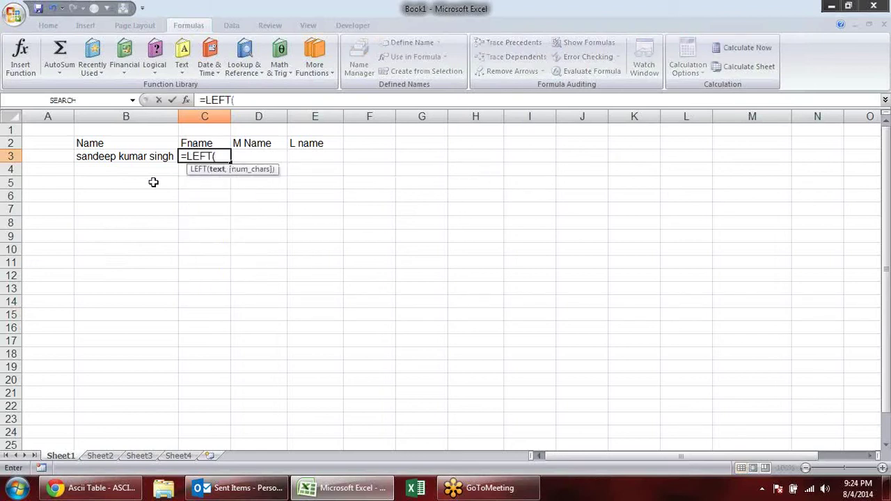
left_click(115, 161)
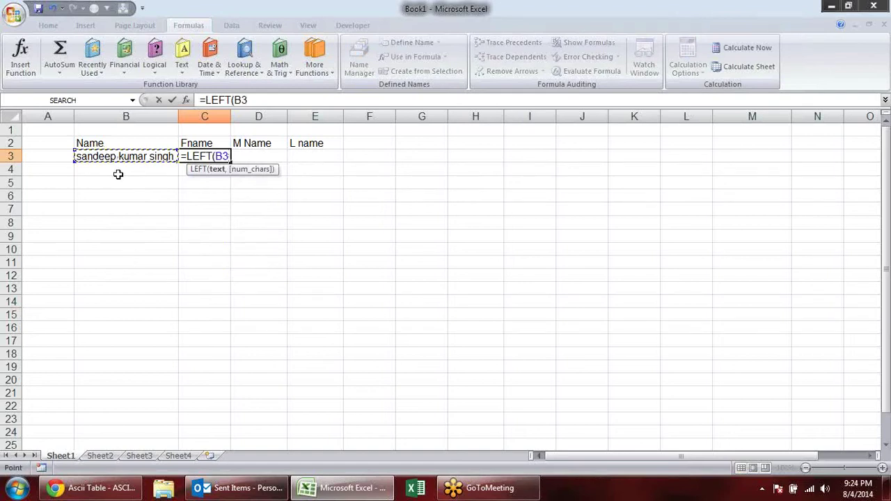
type(",7")
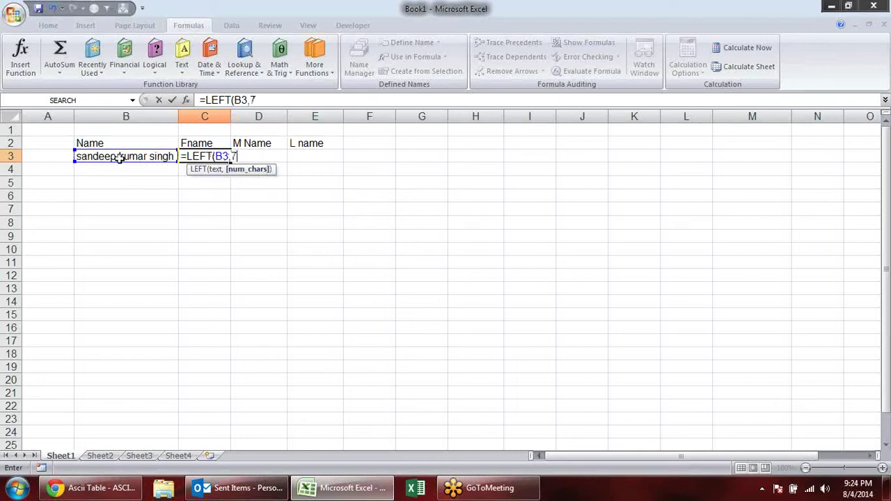
key("Return")
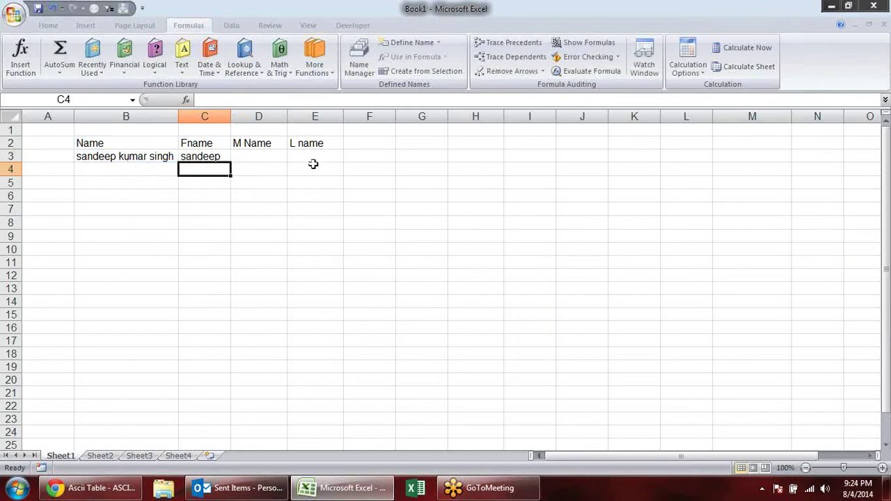
Enter =RIGHT(B3,5) in E3 to get the last name.
double_click(330, 157)
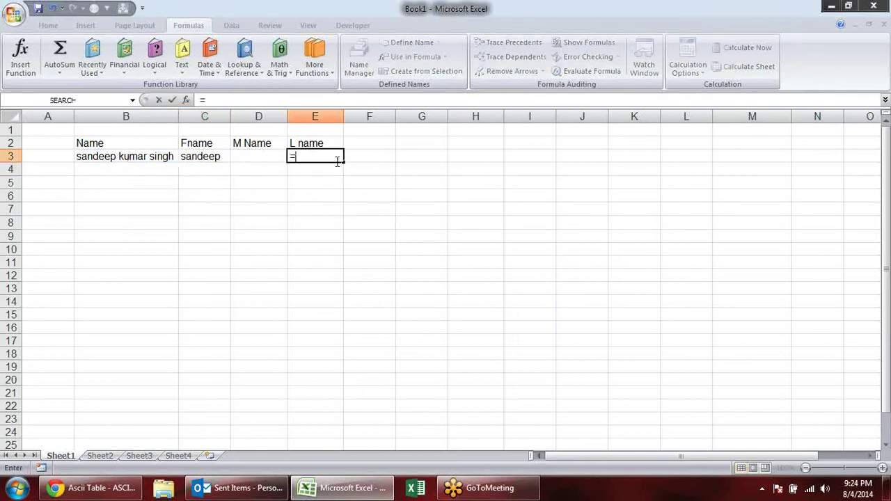
type("=right(")
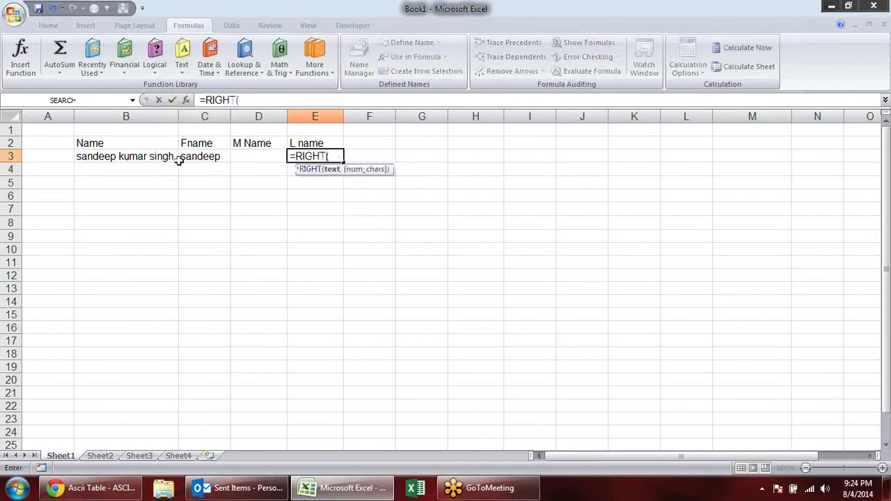
left_click(117, 156)
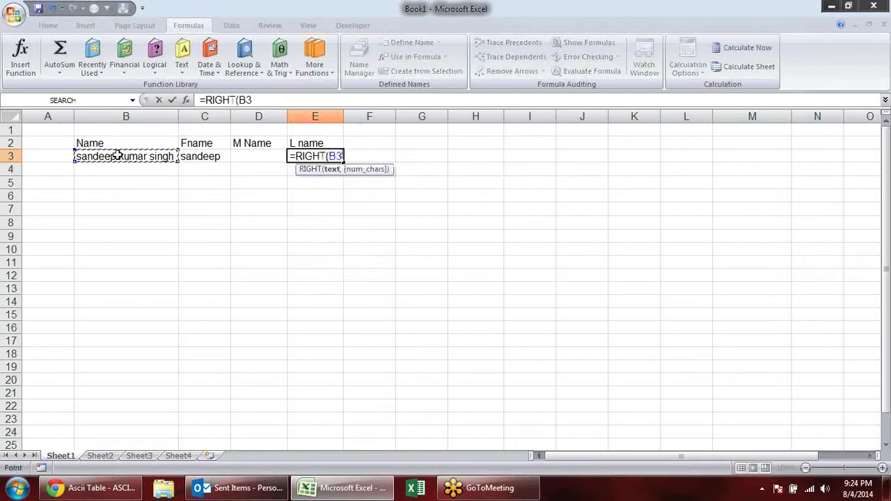
type(",5")
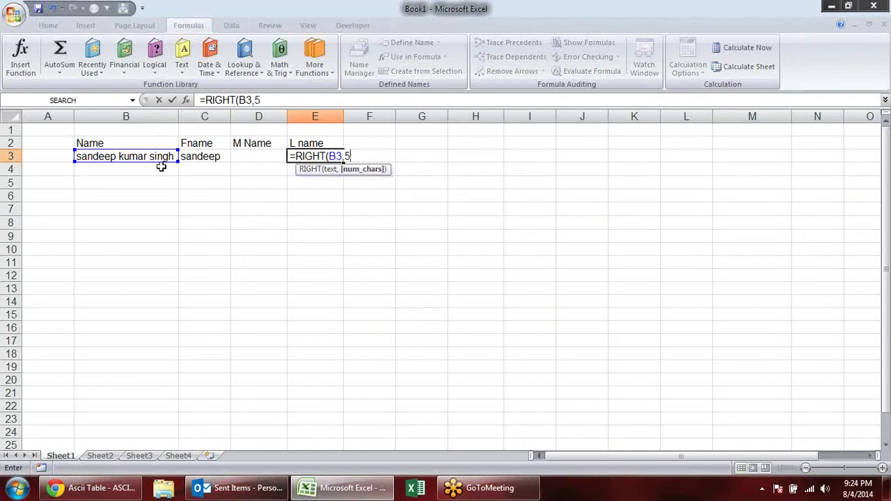
key("Return")
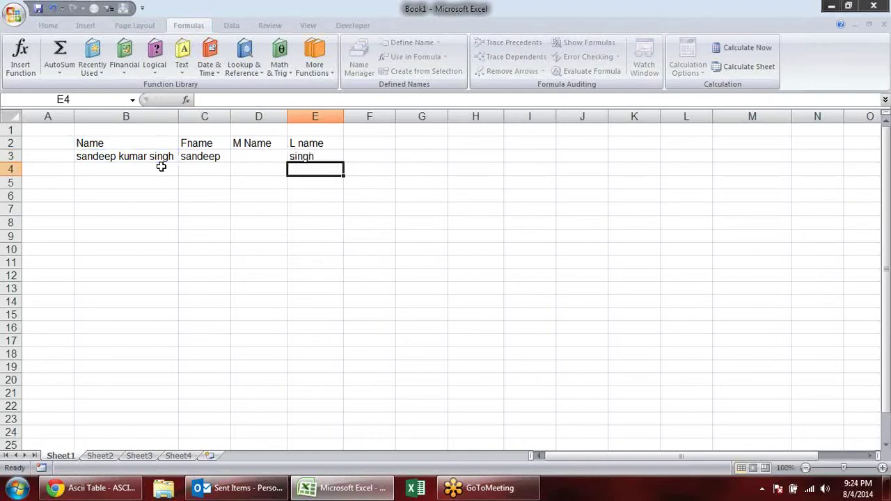
left_click(144, 156)
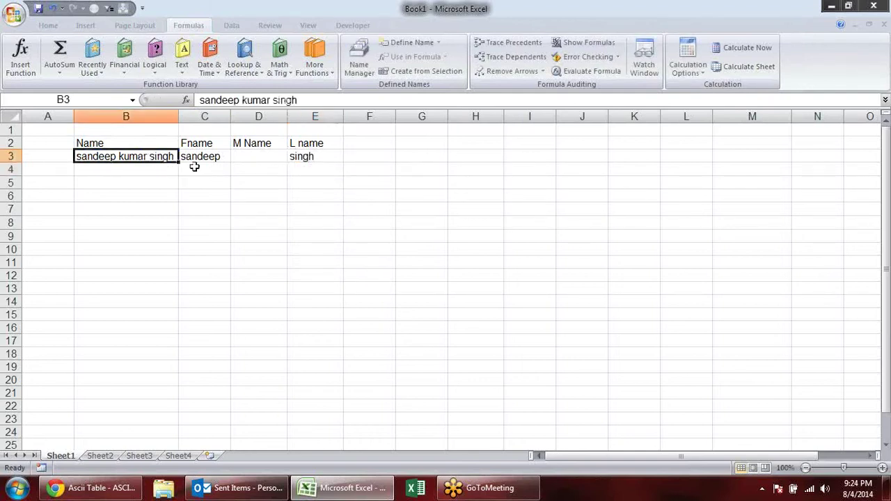
Start =MID(B3, in D3 to pull out the middle name.
left_click(268, 158)
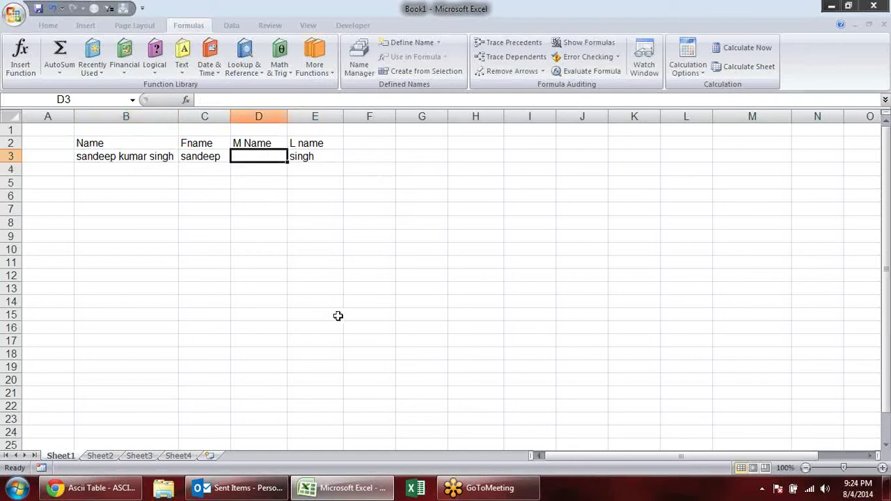
type("=MID(")
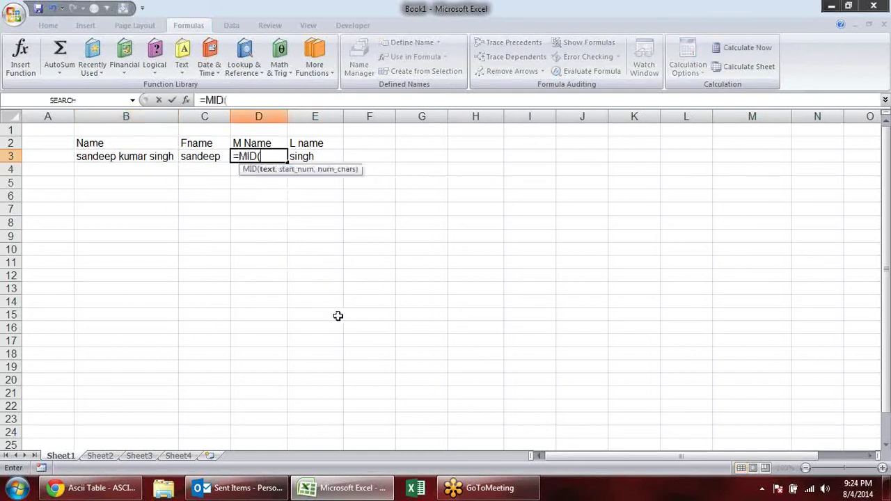
left_click(148, 155)
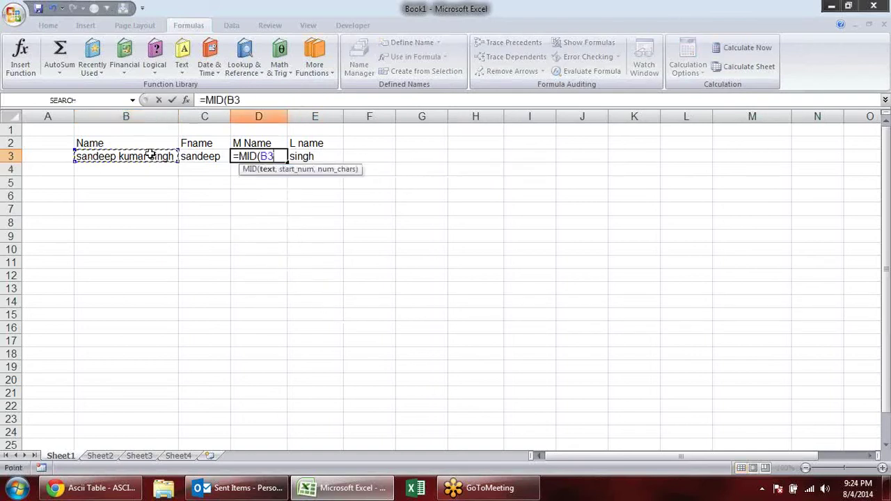
type(",")
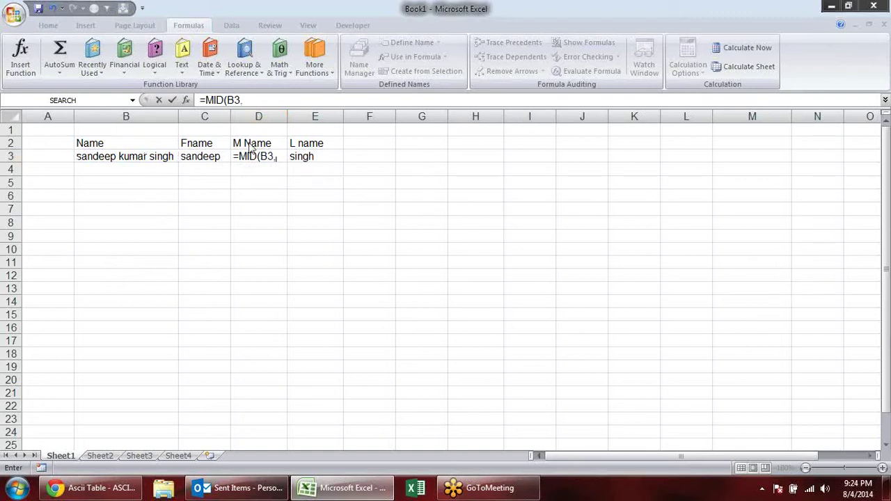
left_click(344, 34)
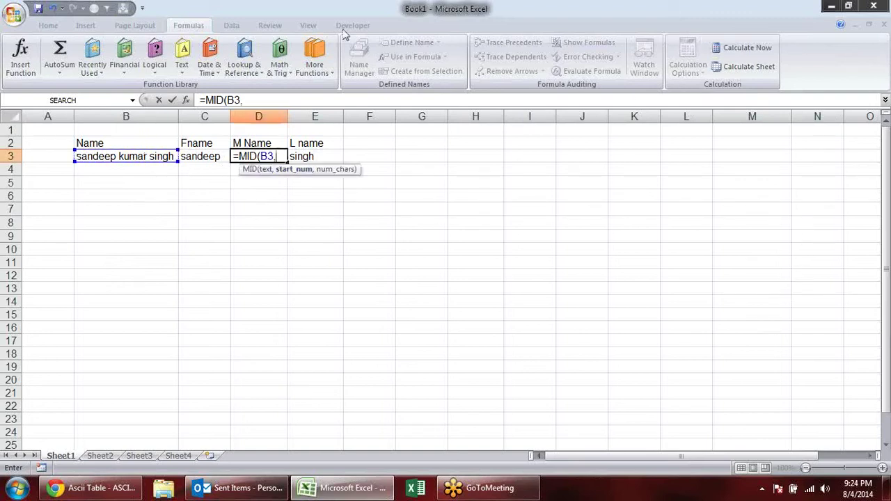
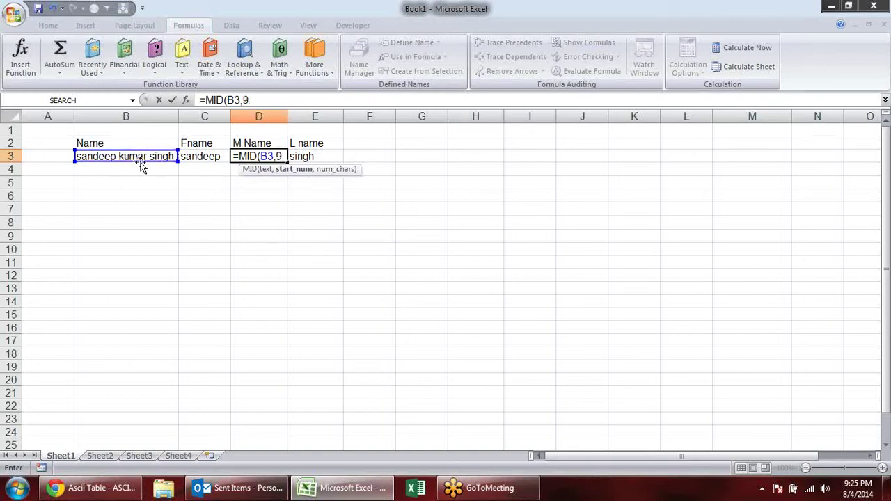
Complete =MID(B3,9,5) in D3 so kumar appears, then review the C3:E3 formulas.
type(",")
type("5")
key("Return")
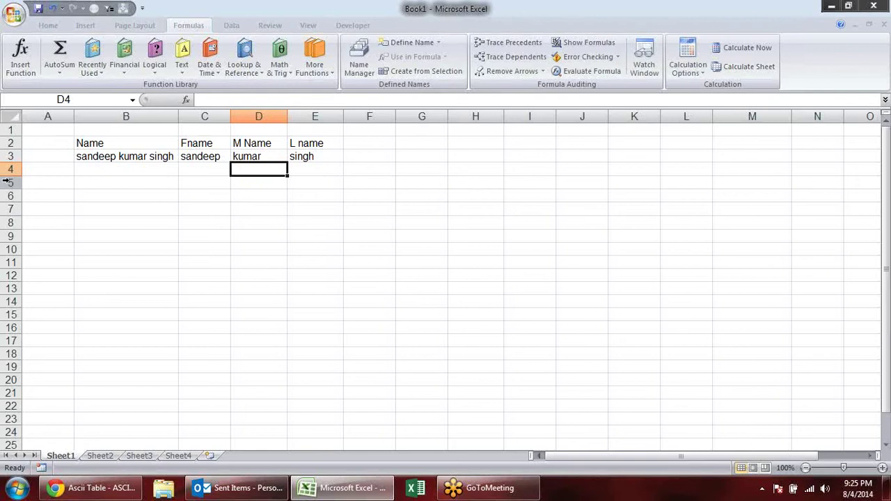
left_click(218, 158)
left_click(271, 162)
left_click(312, 160)
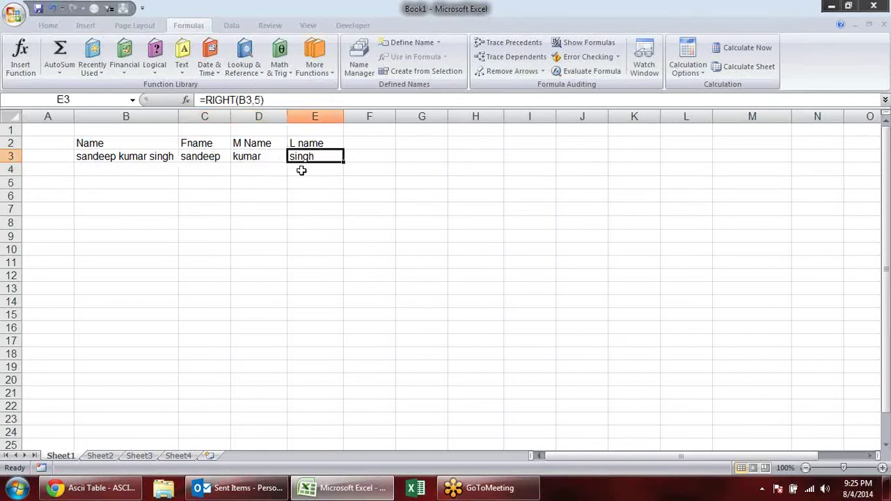
Enter the name 's k singh' in B4.
left_click(150, 168)
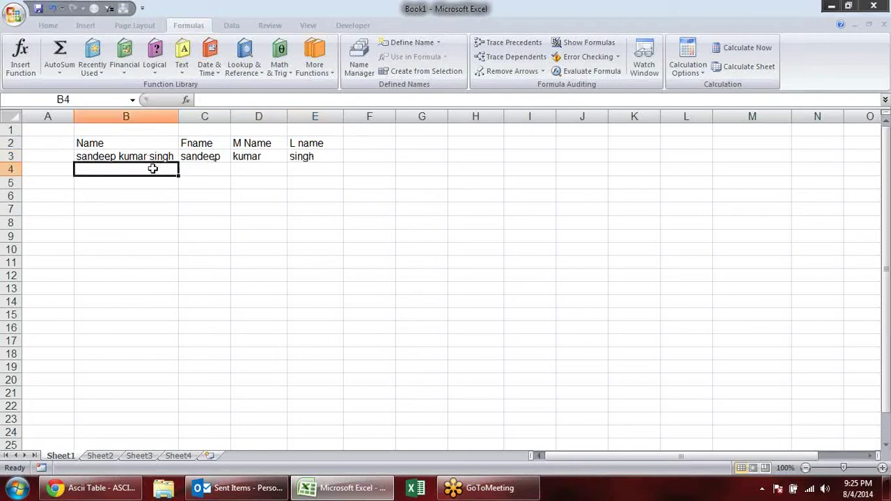
type("s.k")
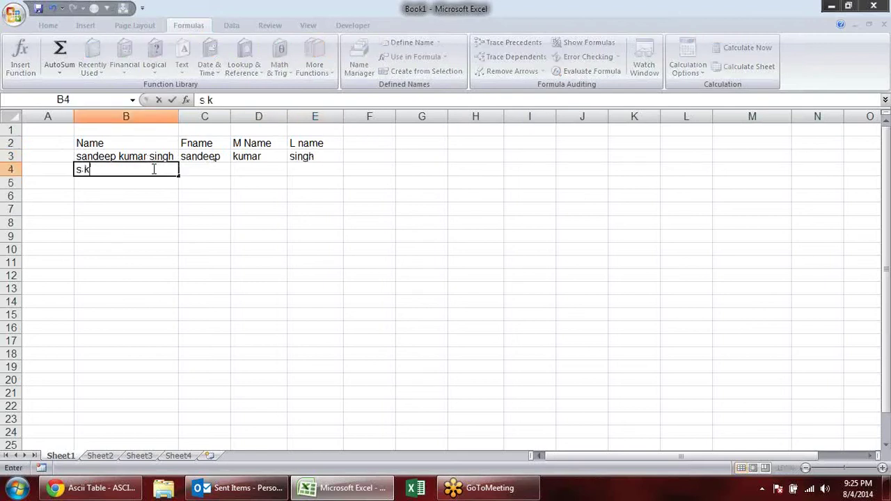
type("gh")
key("Return")
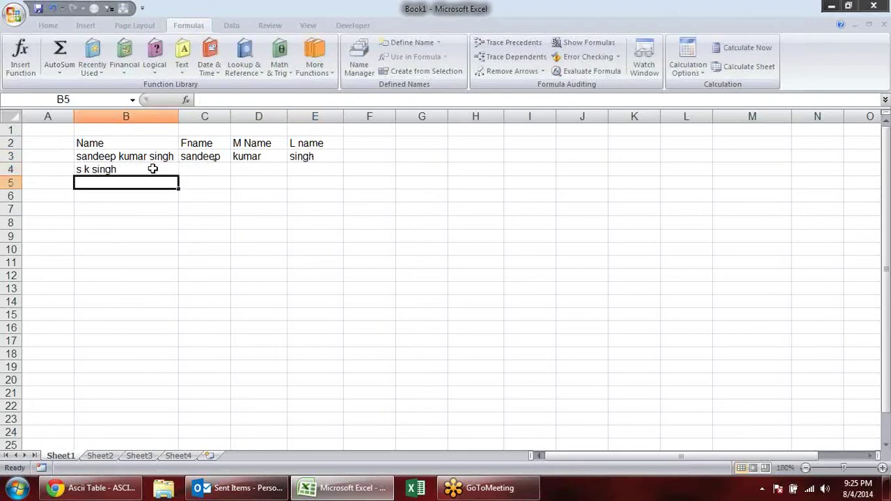
Fill the row 3 formulas down into C4:E4, then delete the incorrect results.
key("Up")
key("Right")
key("shift+Right")
key("shift+Right")
key("ctrl+d")
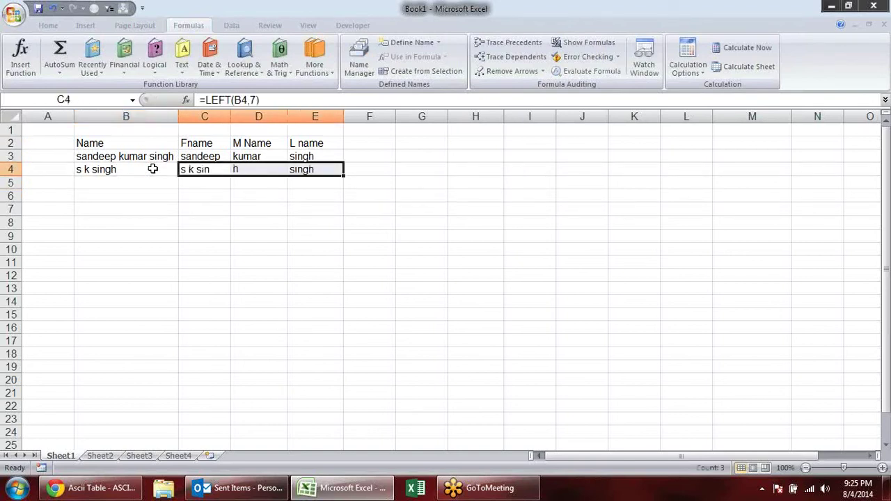
key("Down")
key("Up")
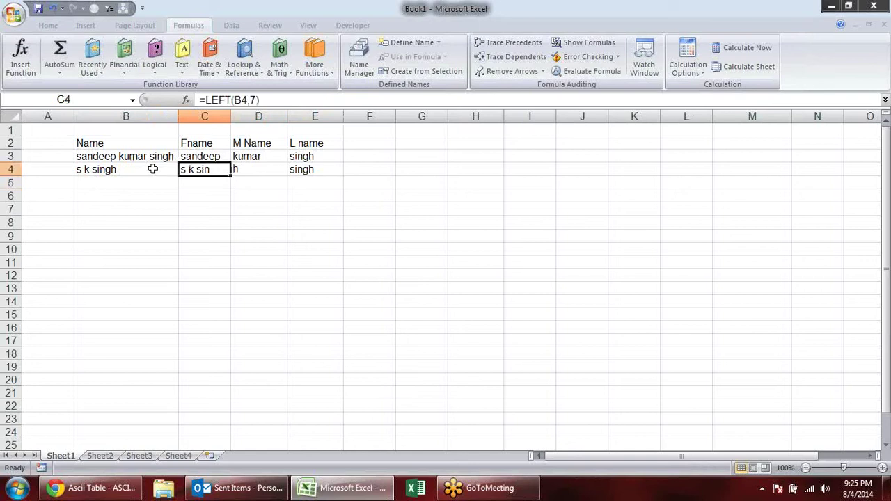
key("shift+Right")
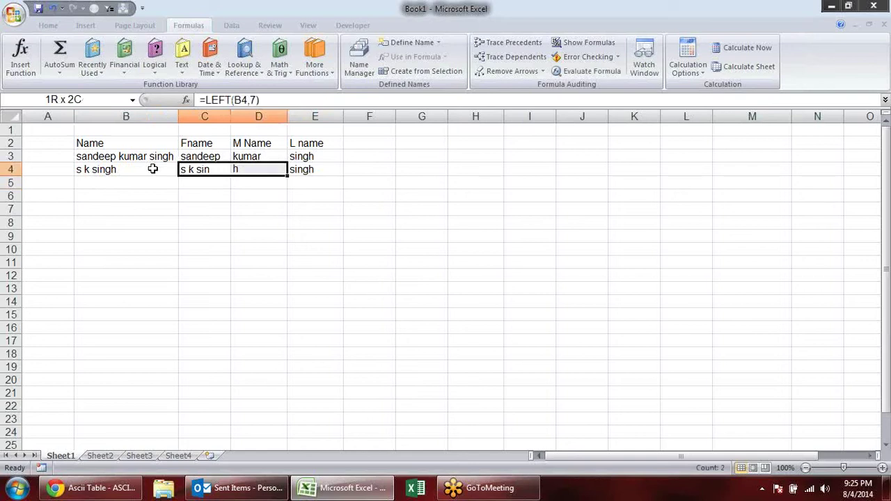
key("shift+Right")
key("Delete")
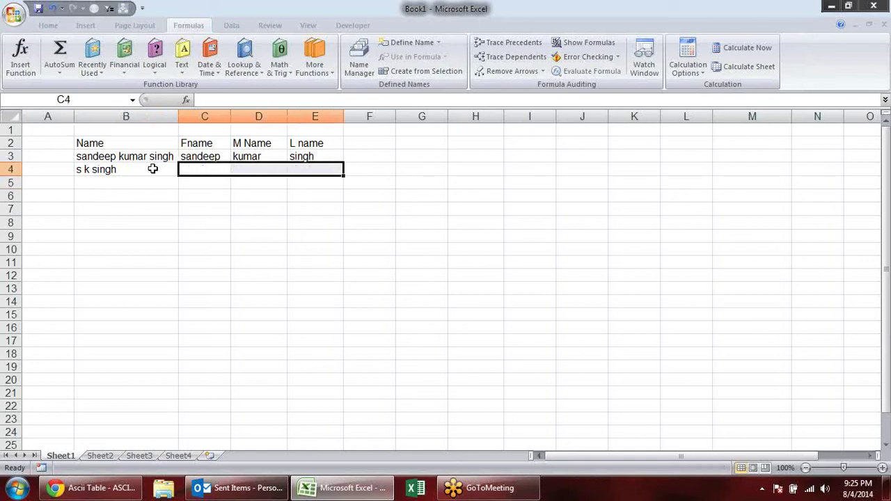
Label G2 with the heading 'first space'.
left_click(88, 169)
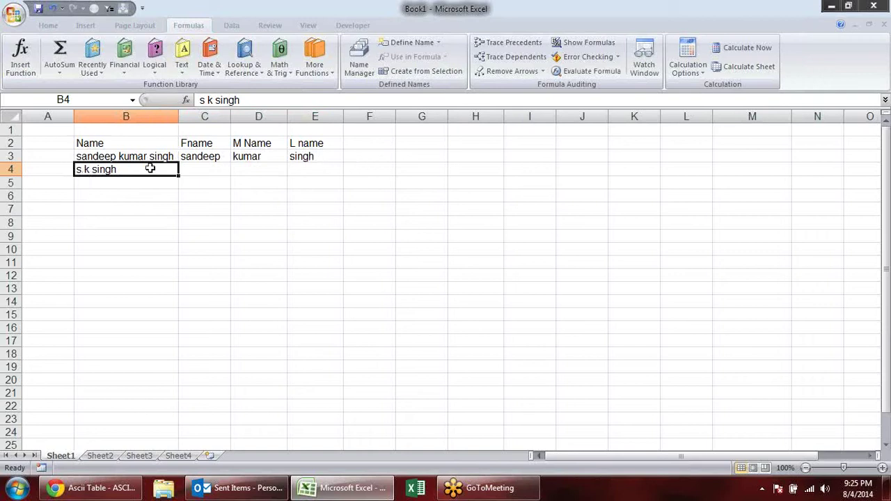
left_click(404, 144)
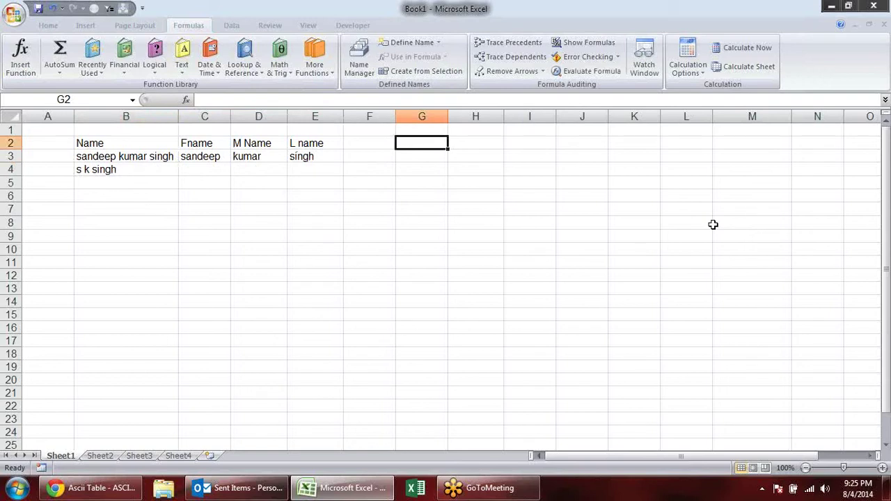
type("fist")
key("BackSpace")
key("BackSpace")
type("rst")
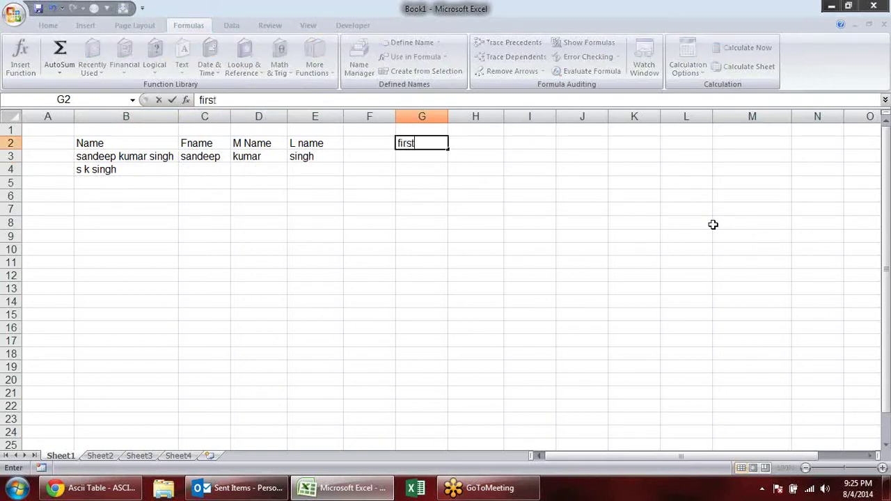
type(" soa")
key("BackSpace")
key("BackSpace")
type("pace")
key("Tab")
Add headings 'second space' in H2 and 'len' in I2, autofitting column H.
type("las")
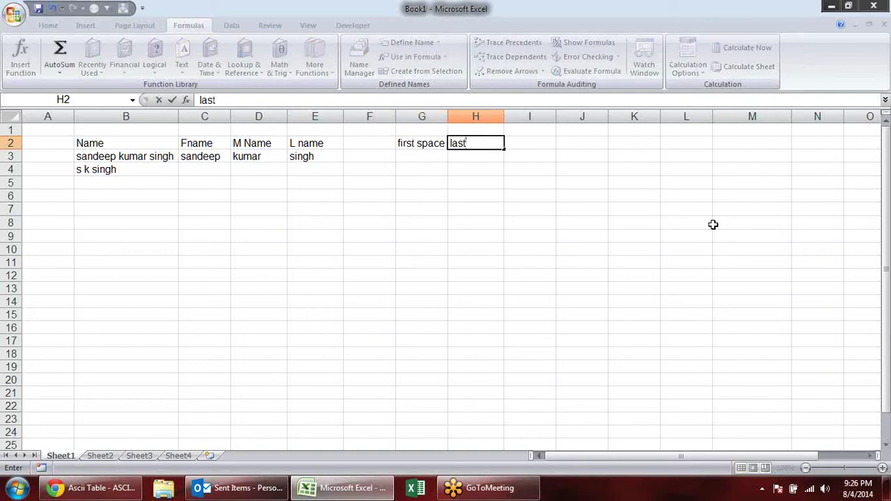
key("BackSpace")
key("BackSpace")
key("BackSpace")
type("second space")
key("Tab")
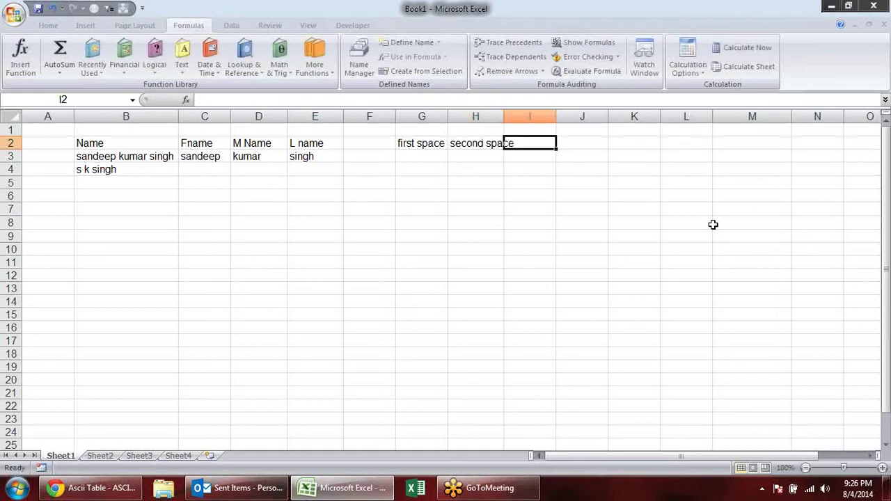
type("le")
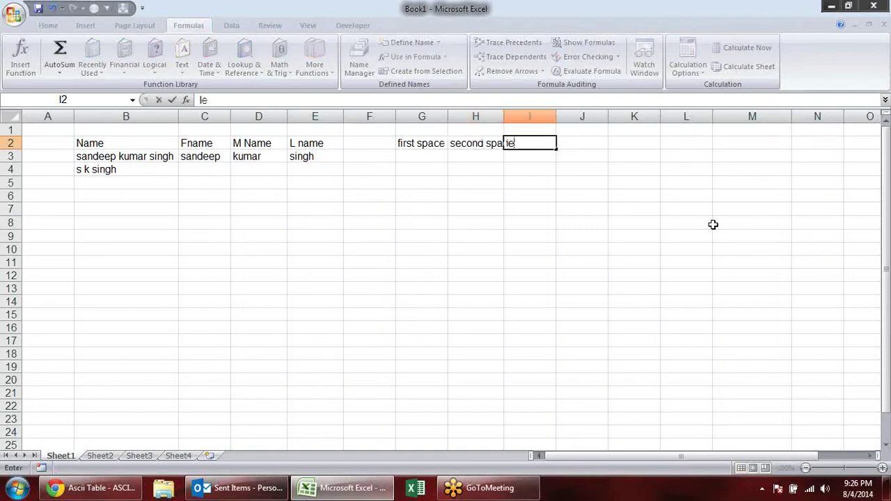
type("n")
key("Return")
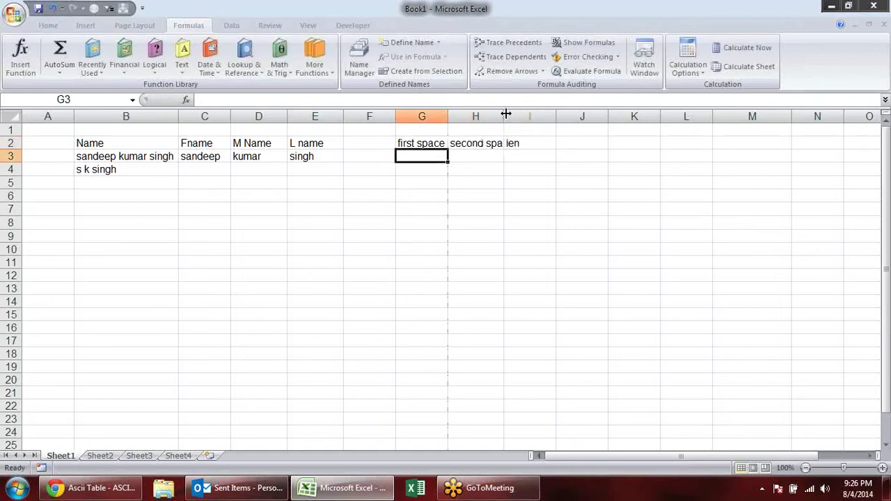
double_click(504, 117)
left_click(351, 183)
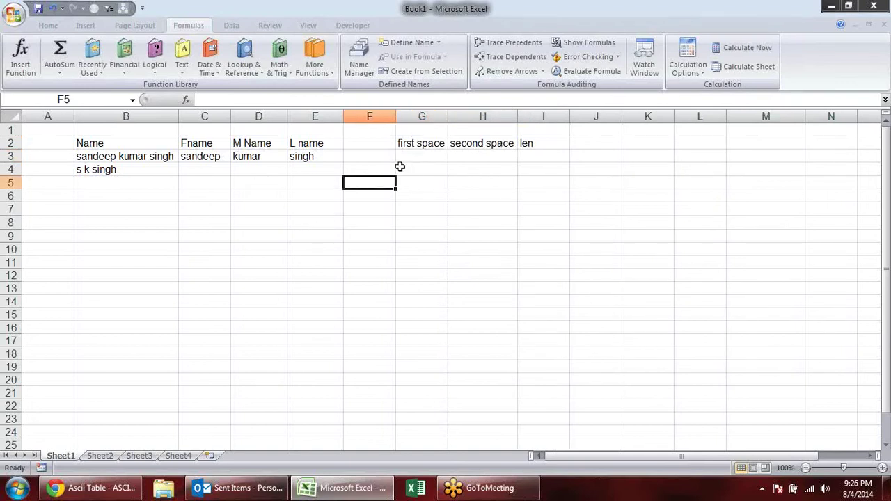
left_click(406, 157)
Enter =FIND(" ",B3) in G3, returning 8 as the first space position.
type("=")
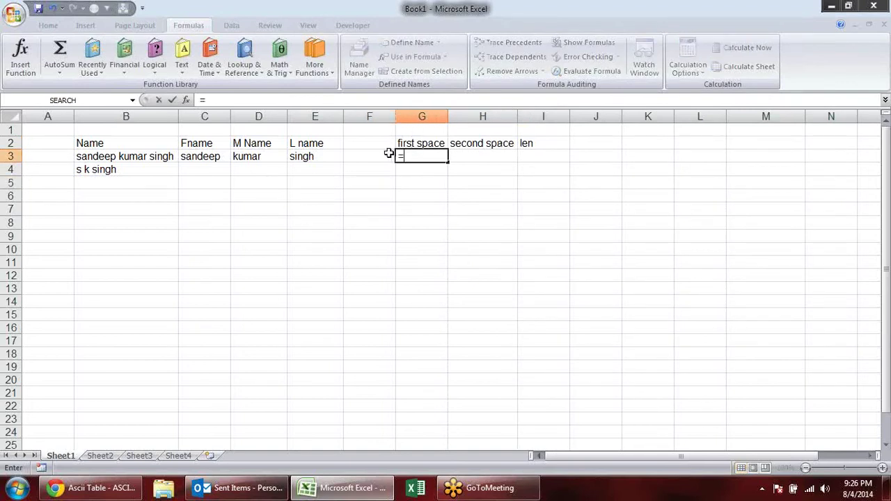
type("fine")
key("Return")
key("Up")
type("=i")
key("BackSpace")
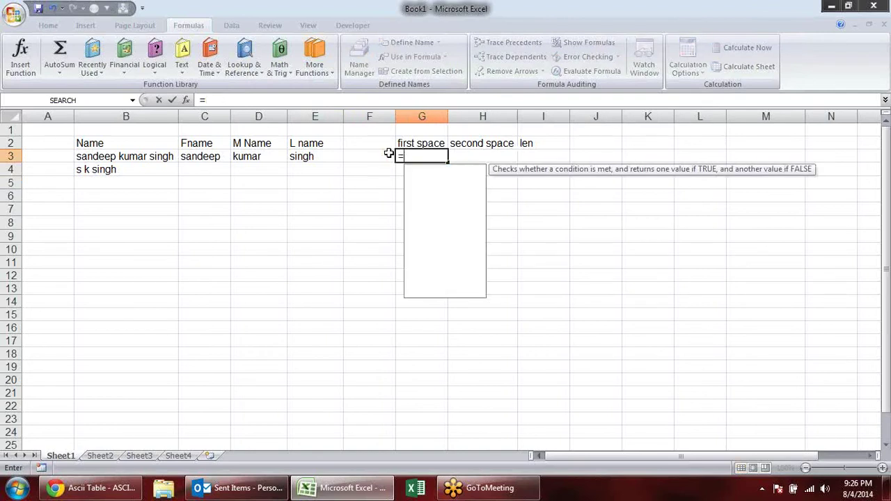
type("fin")
key("Tab")
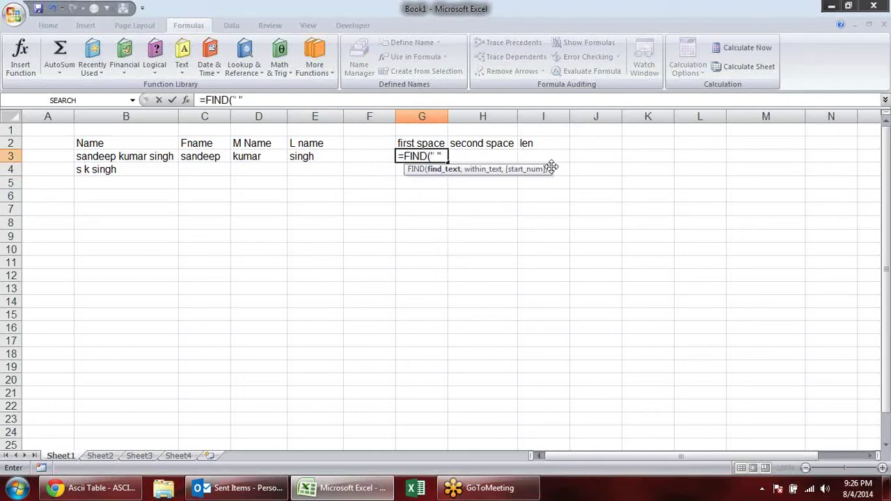
type(",")
left_click(94, 157)
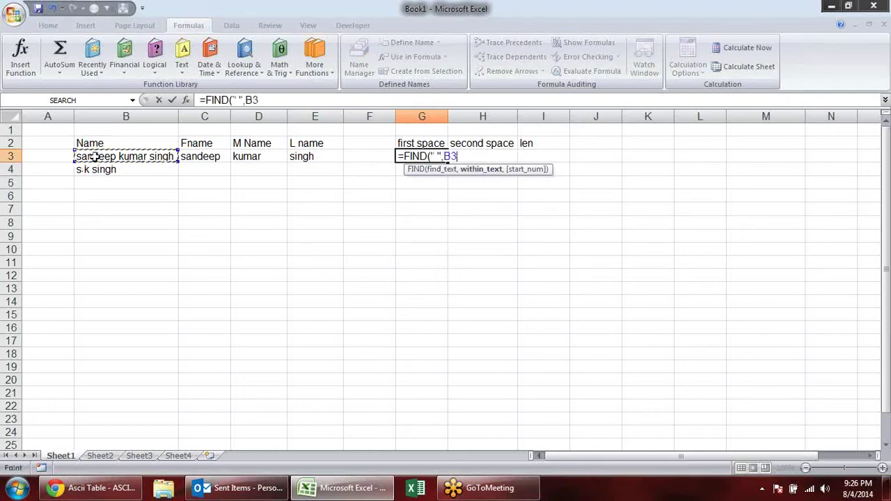
type(",")
key("BackSpace")
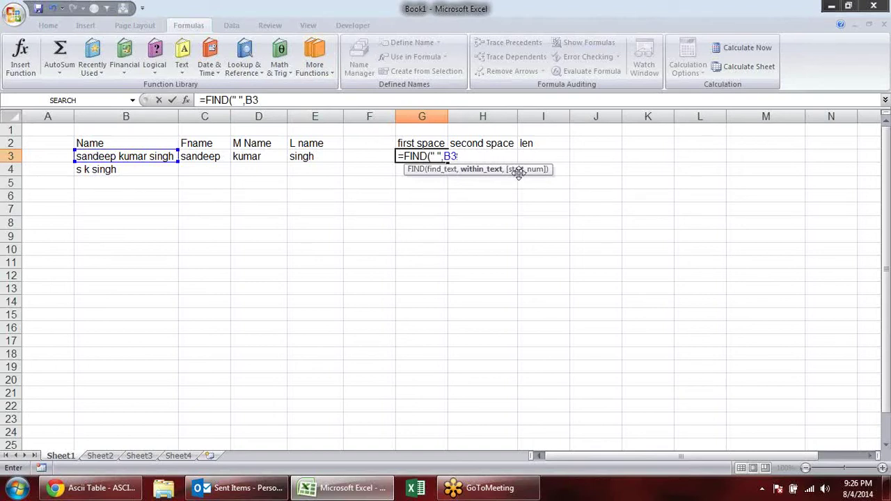
key("Return")
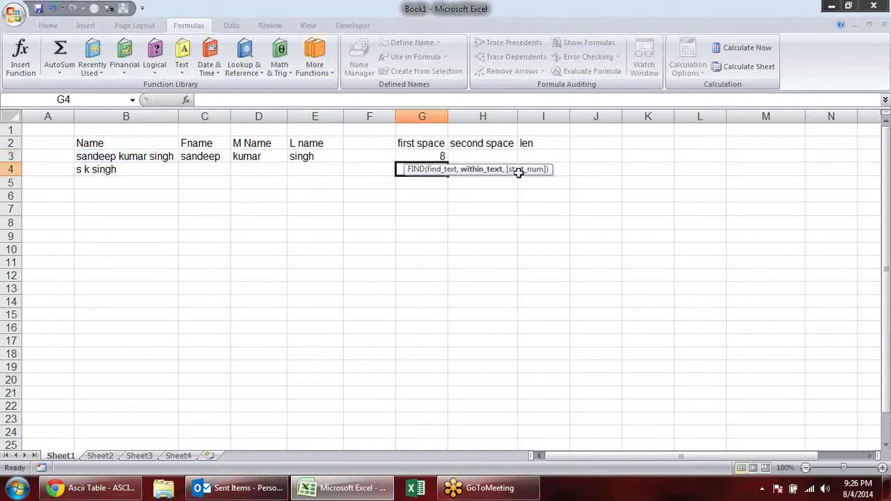
key("Up")
key("Right")
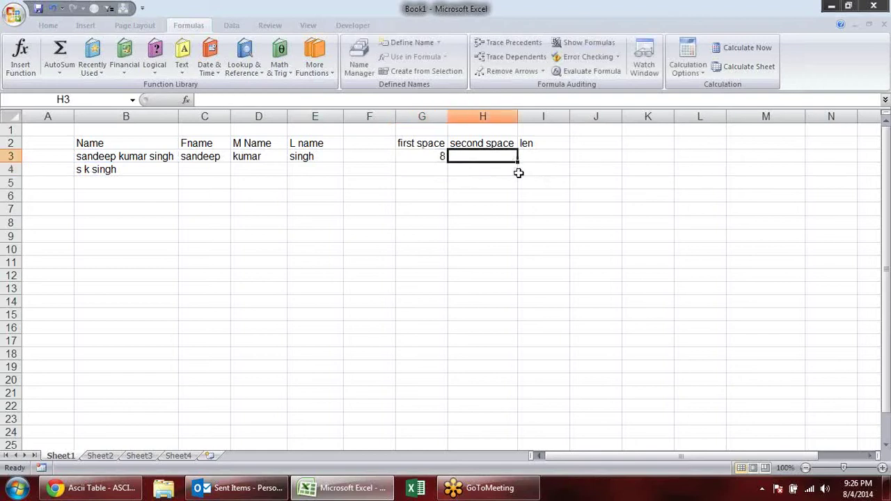
Enter =FIND(" ",B3,G3+1) in H3, giving 14 for the second space.
type("=f")
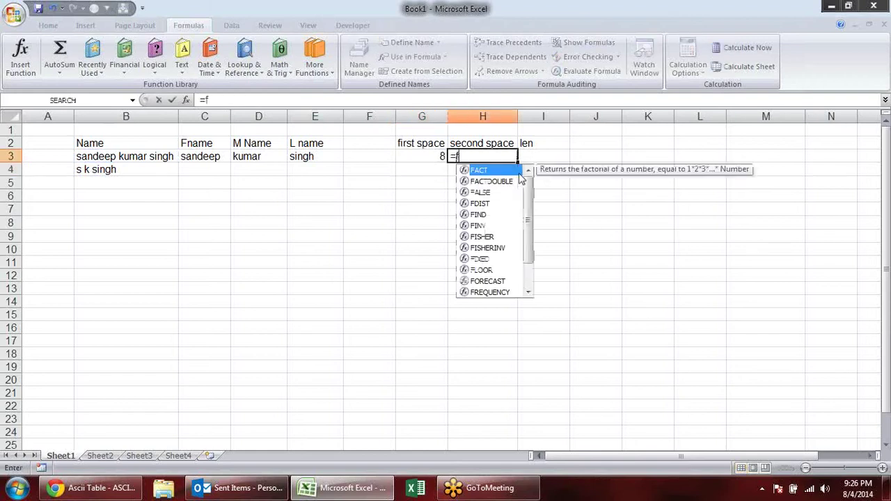
type("ind")
key("Tab")
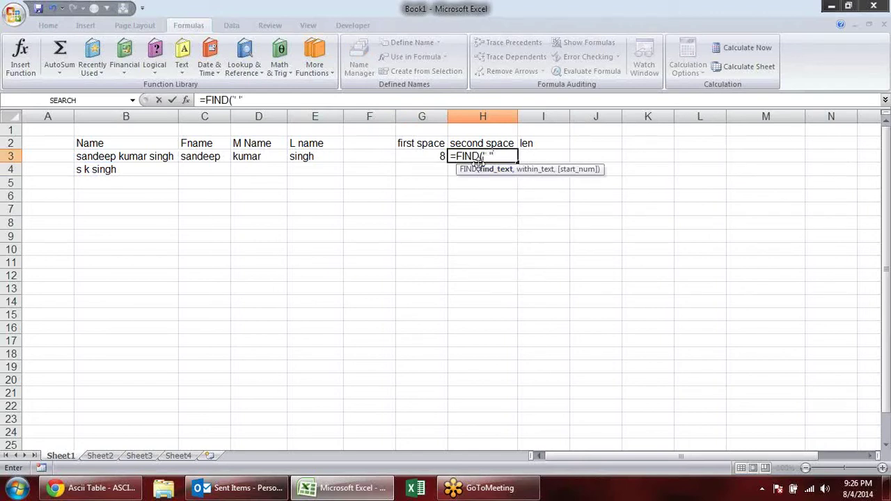
type(",")
left_click(162, 158)
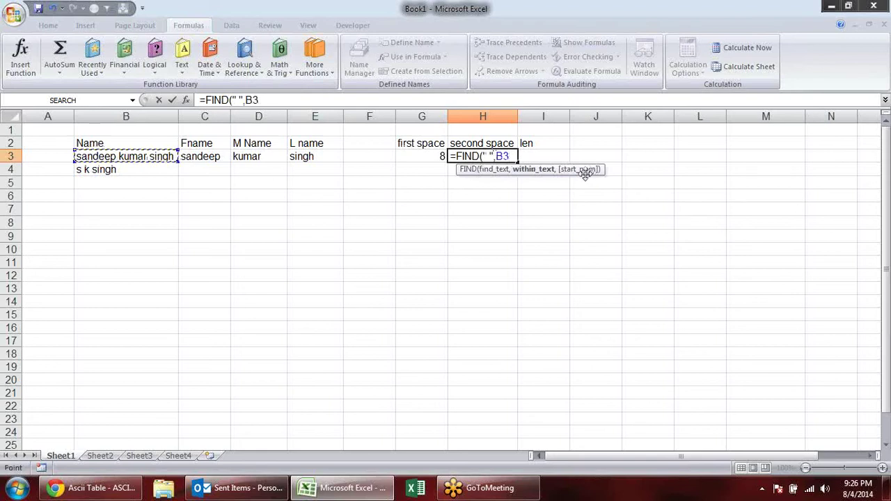
type(",")
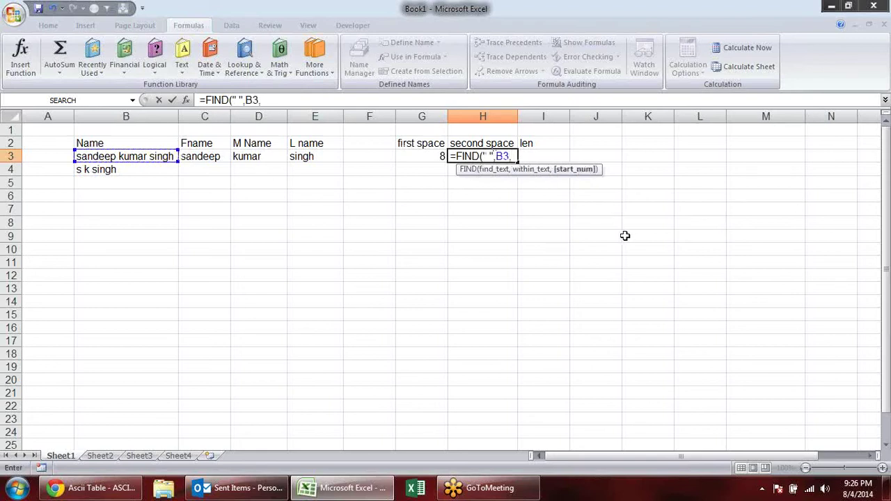
left_click(419, 157)
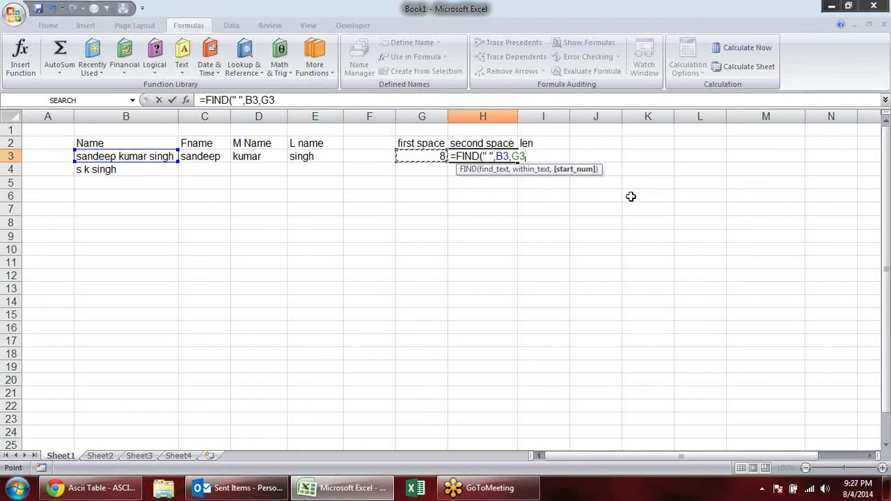
type("+1")
key("Return")
Enter =LEN(B3) in I3, giving a name length of 19.
left_click(552, 157)
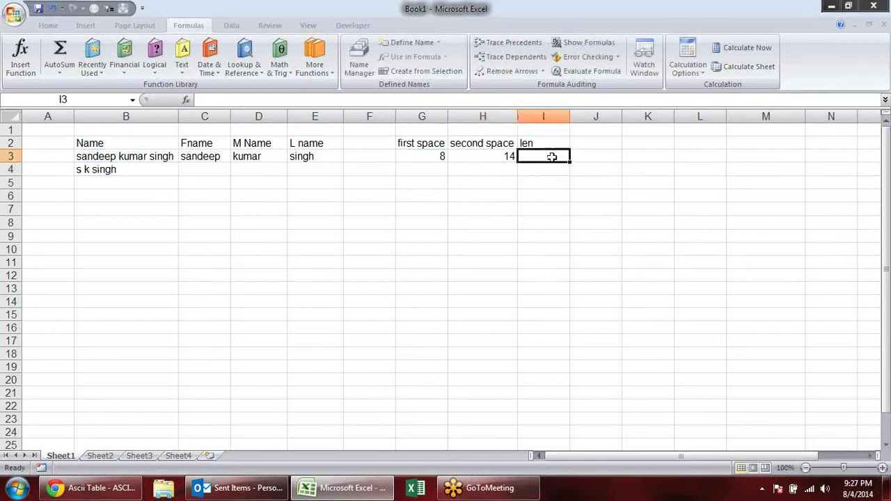
type("=len")
key("Tab")
left_click(160, 153)
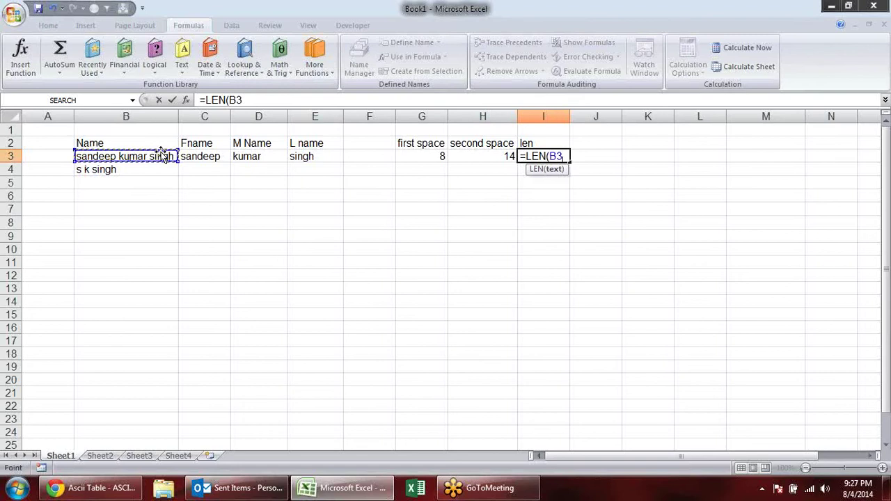
key("Return")
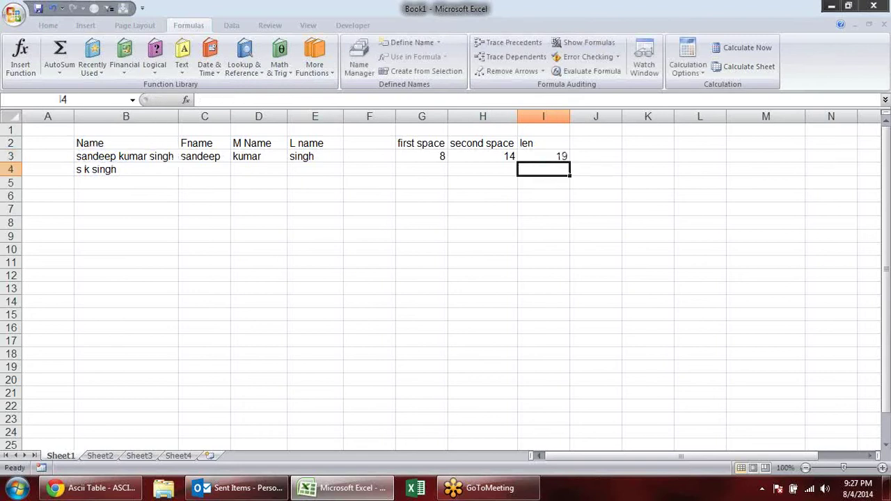
left_click(217, 155)
Change the first-name formula in C3 to =LEFT(B3,G3-1).
double_click(229, 156)
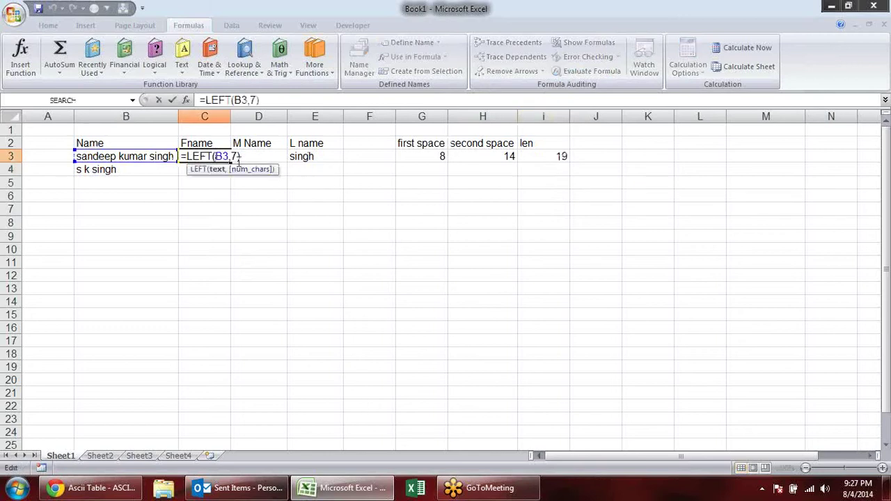
left_click(235, 157)
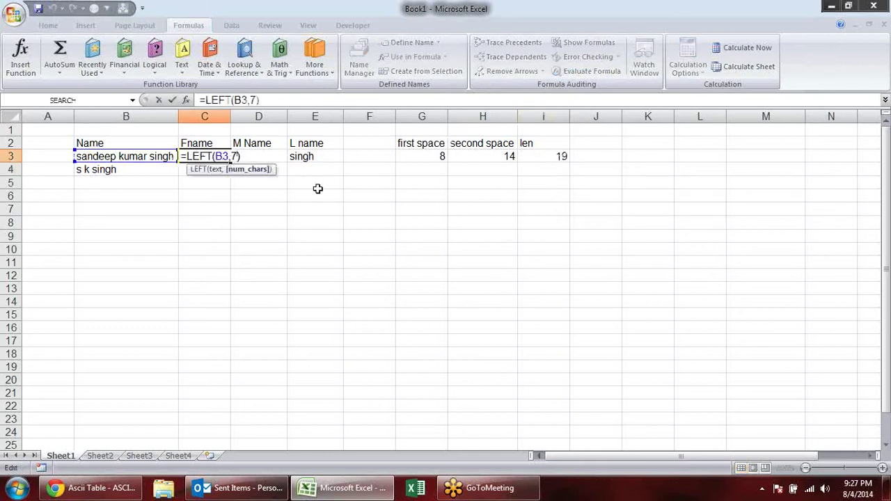
key("BackSpace")
left_click(416, 156)
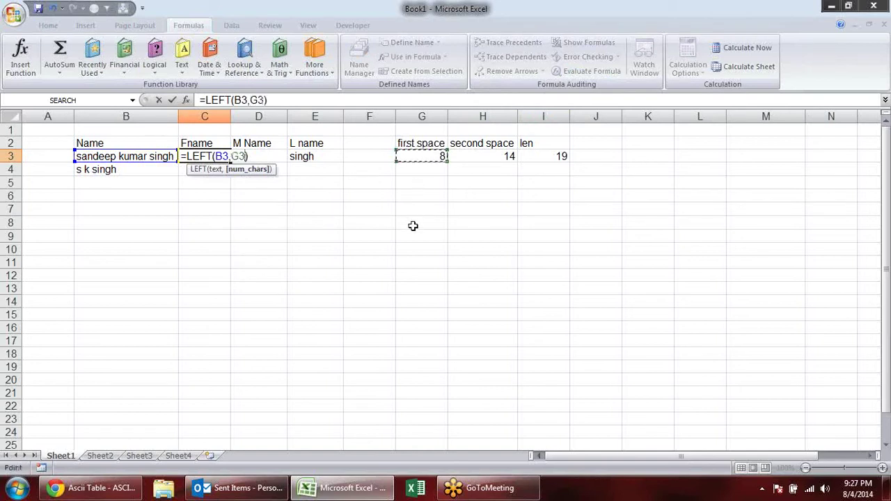
type("-1")
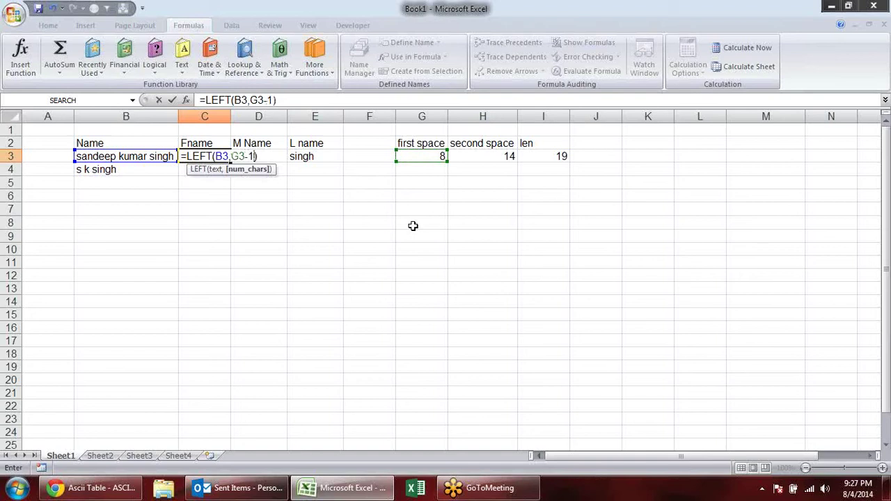
key("Return")
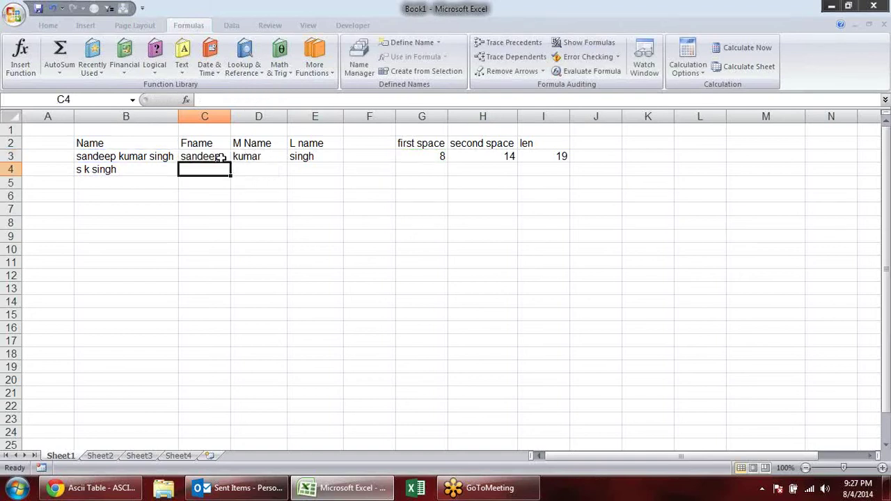
Copy helper formulas G3:I3 down to row 14 and the first-name formula to C4.
left_click(220, 157)
left_click_drag(230, 163, 229, 174)
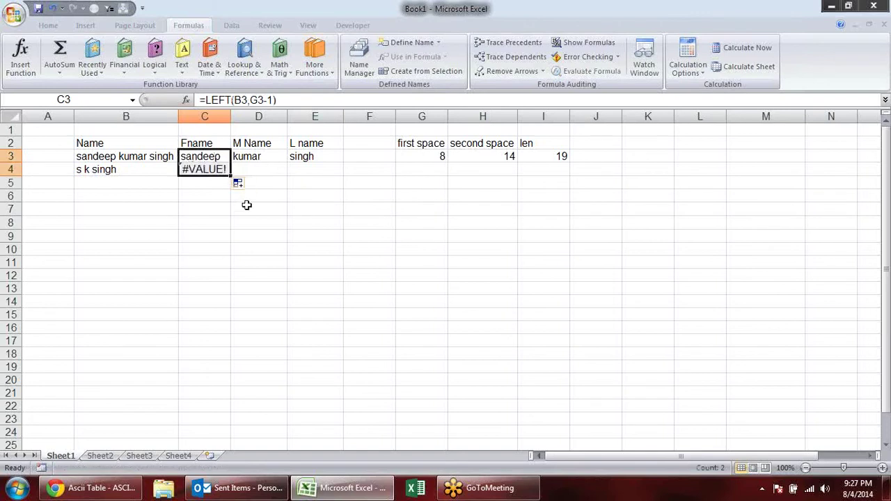
left_click(222, 162)
mouse_move(435, 156)
left_mouse_down()
mouse_move(572, 164)
mouse_move(571, 305)
left_mouse_up()
left_click(201, 156)
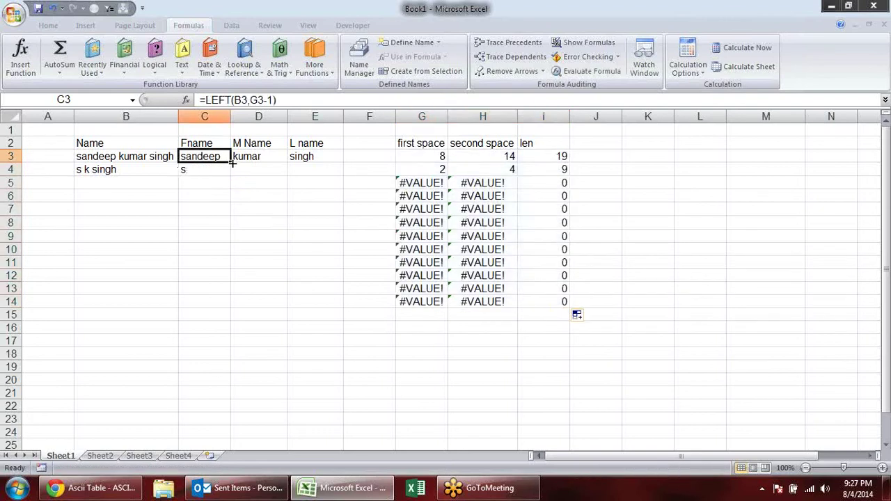
left_click_drag(229, 162, 230, 174)
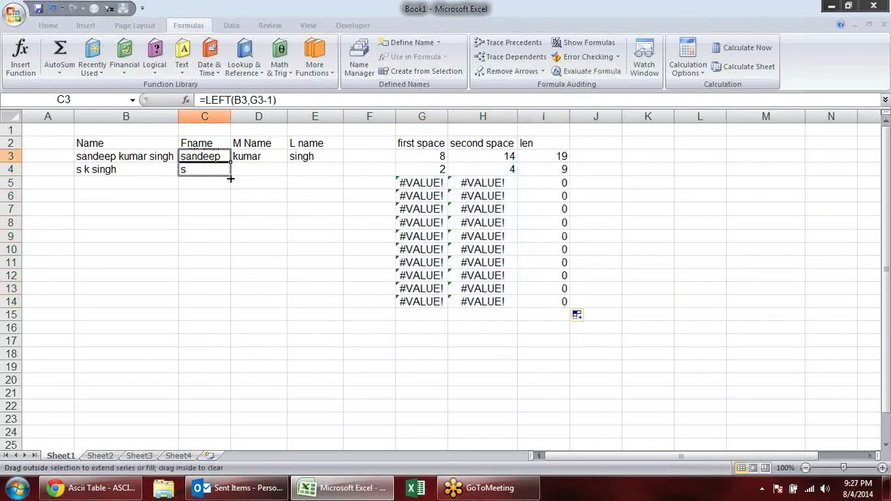
left_click(214, 239)
left_click(155, 181)
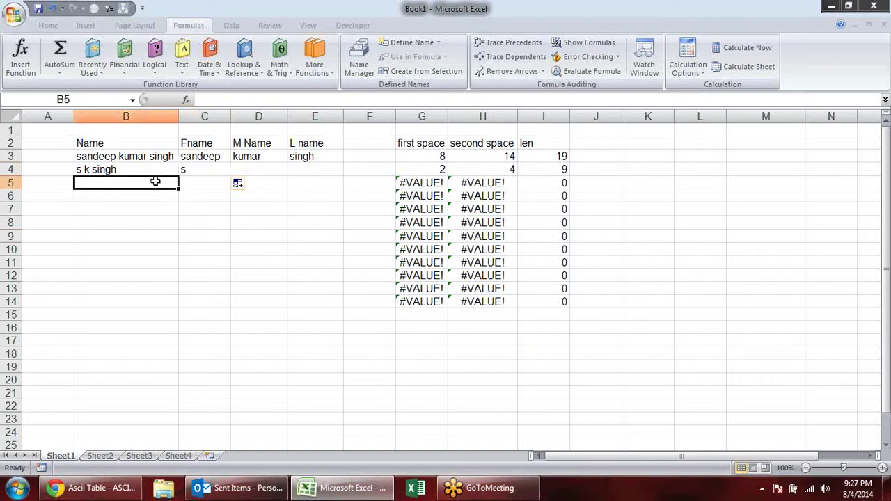
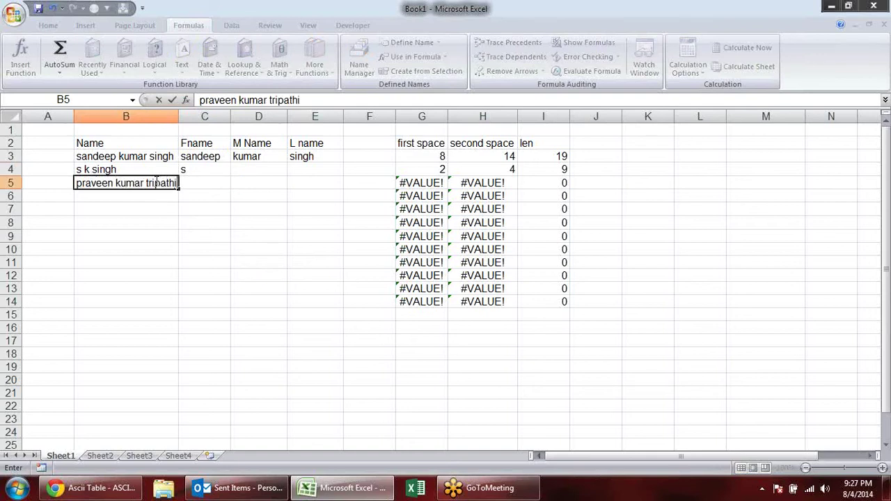
key("Return")
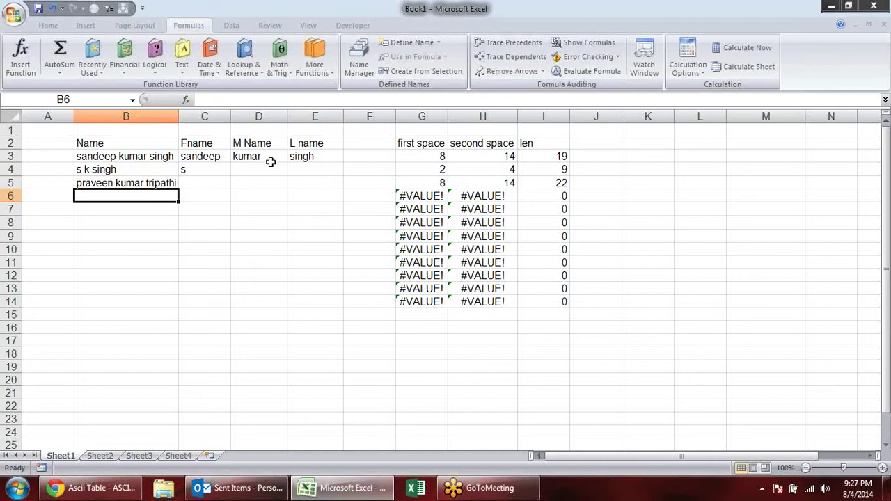
Extend the first-name formula down to C5, showing praveen.
left_click(228, 169)
left_click_drag(229, 174, 232, 185)
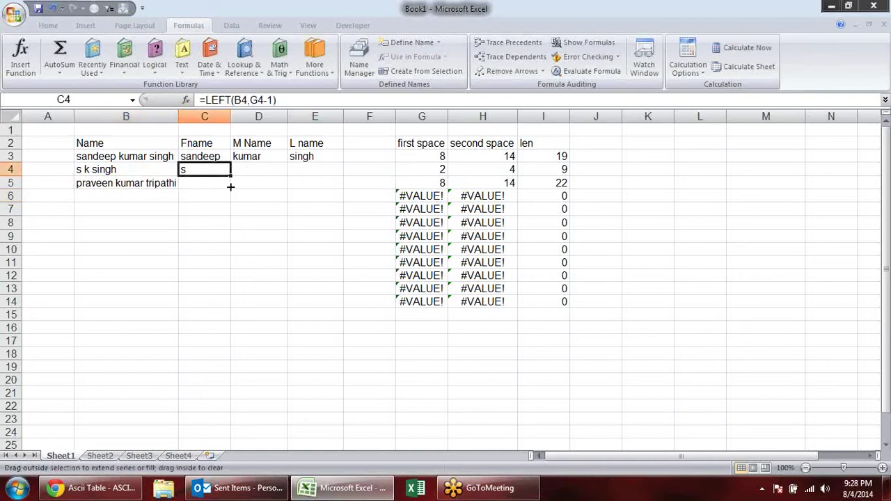
left_click(268, 173)
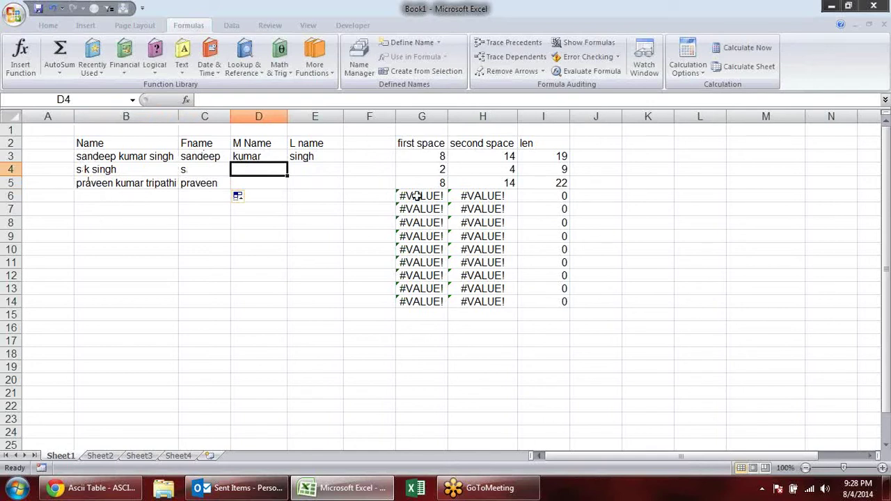
left_click(323, 172)
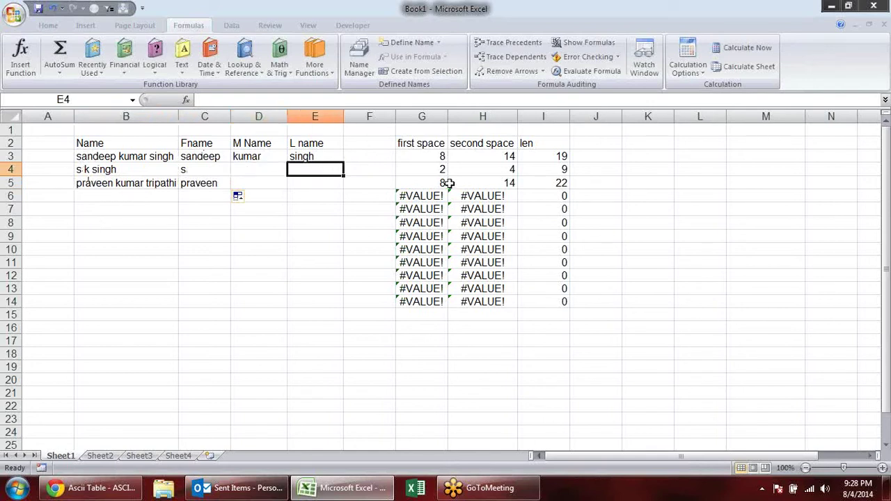
left_click(334, 155)
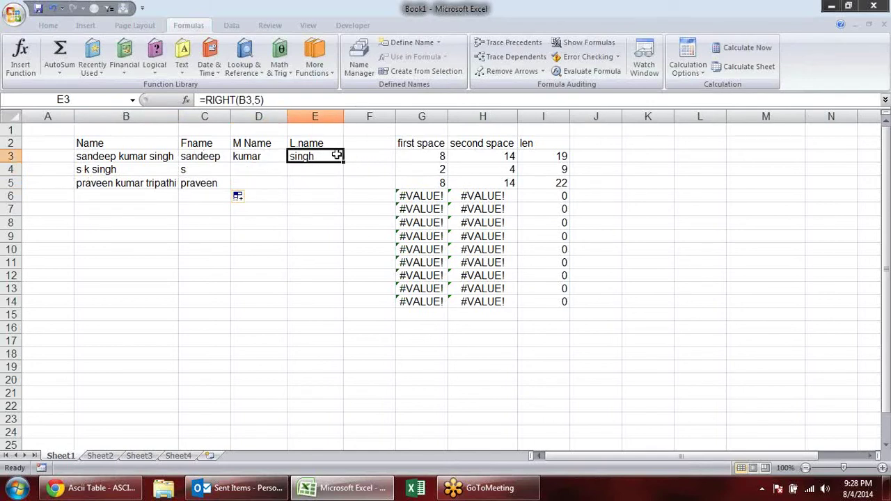
Change E3 to =RIGHT(B3,I3-H3) and fill it to E5, giving singh, singh, tripathi.
double_click(337, 154)
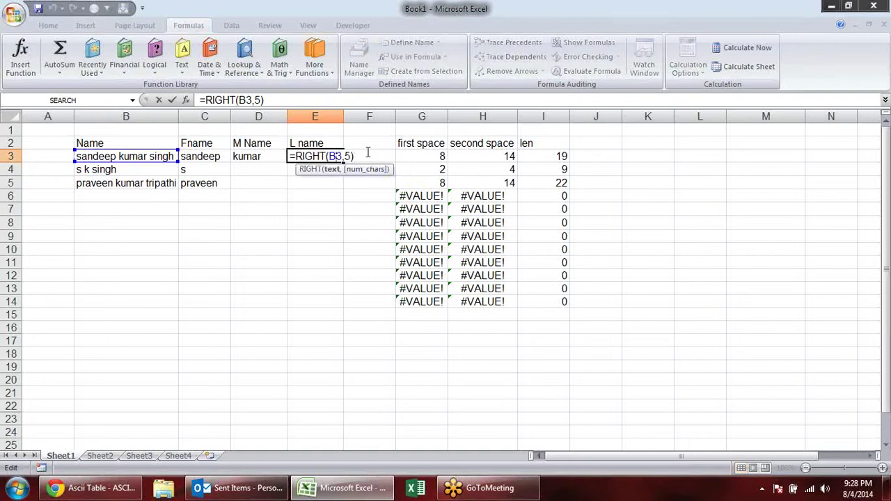
left_click(353, 156)
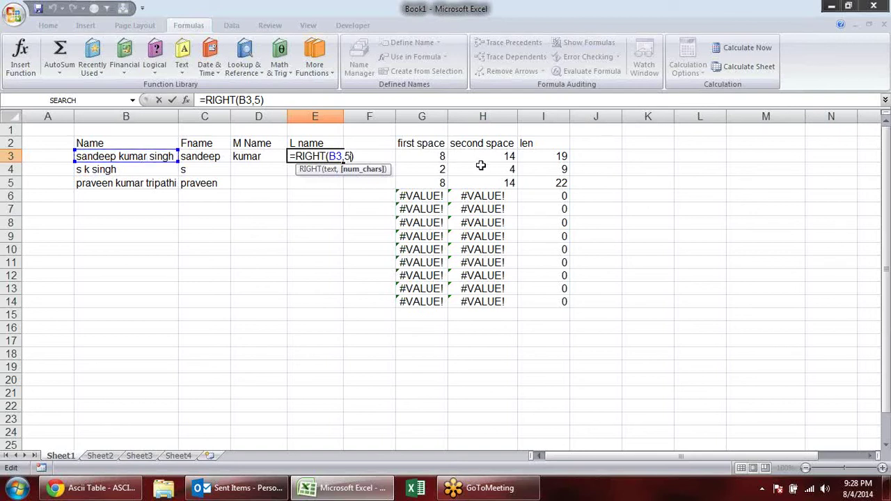
key("BackSpace")
left_click(559, 156)
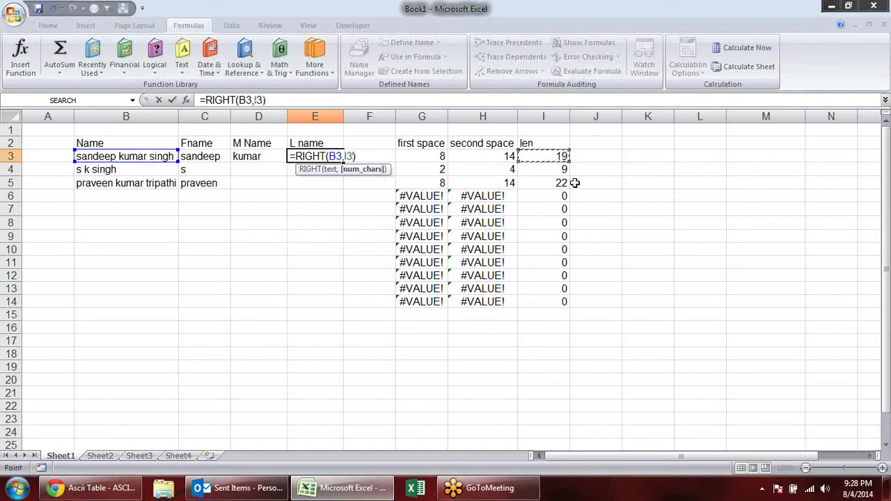
type("-")
left_click(490, 160)
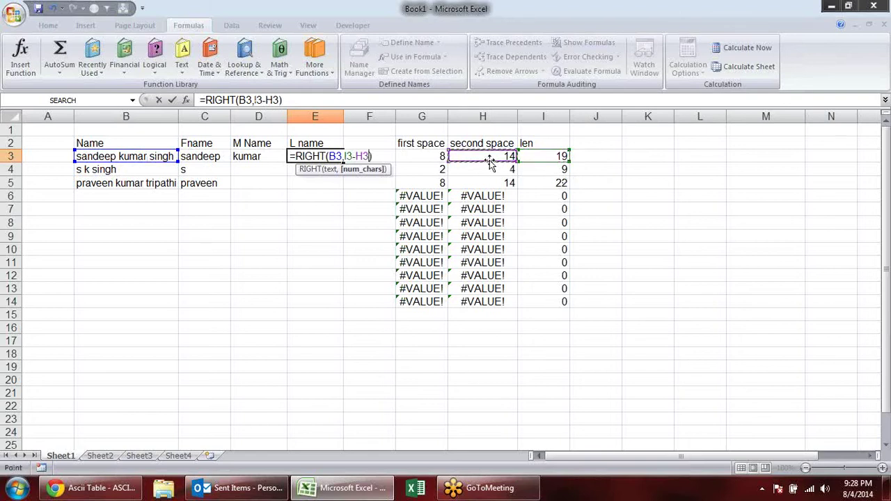
key("Return")
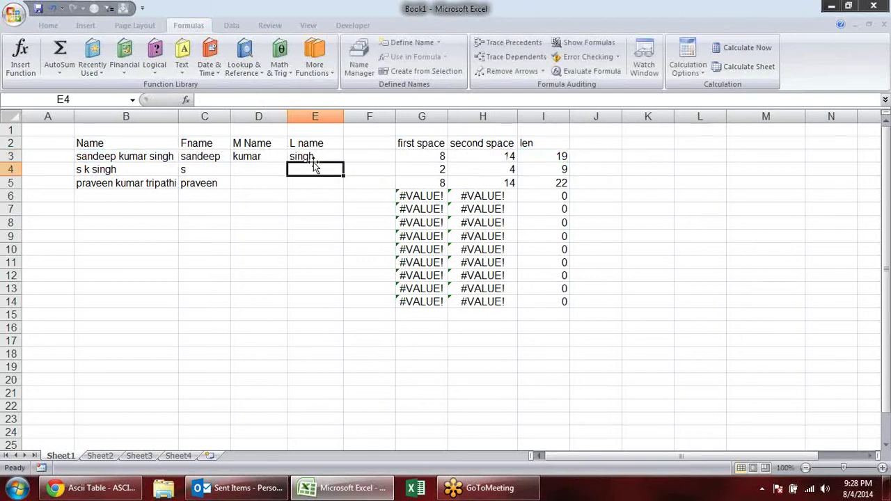
left_click(324, 159)
left_click_drag(344, 162, 345, 189)
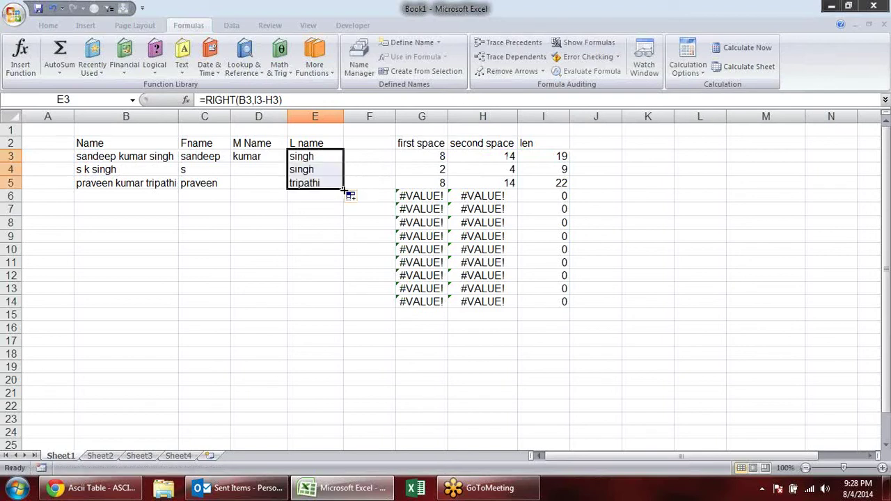
left_click(285, 221)
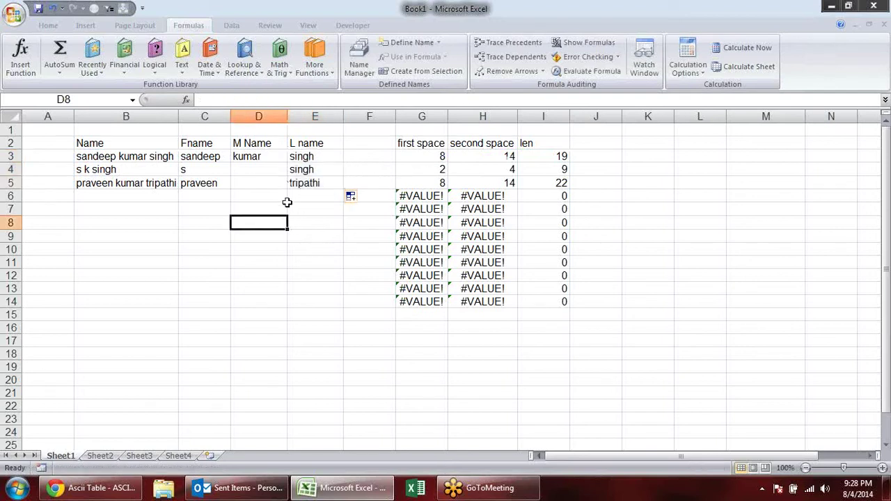
Replace the MID start position 9 in D3 with G3+1.
left_click(256, 172)
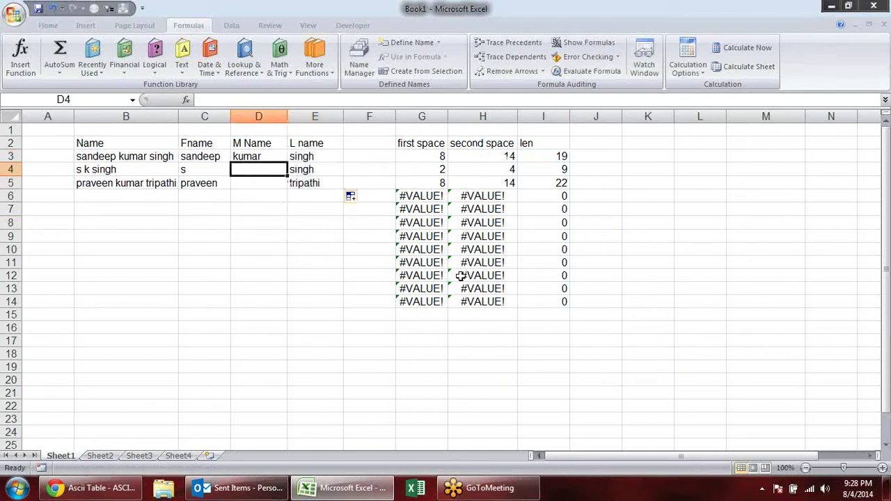
left_click(258, 155)
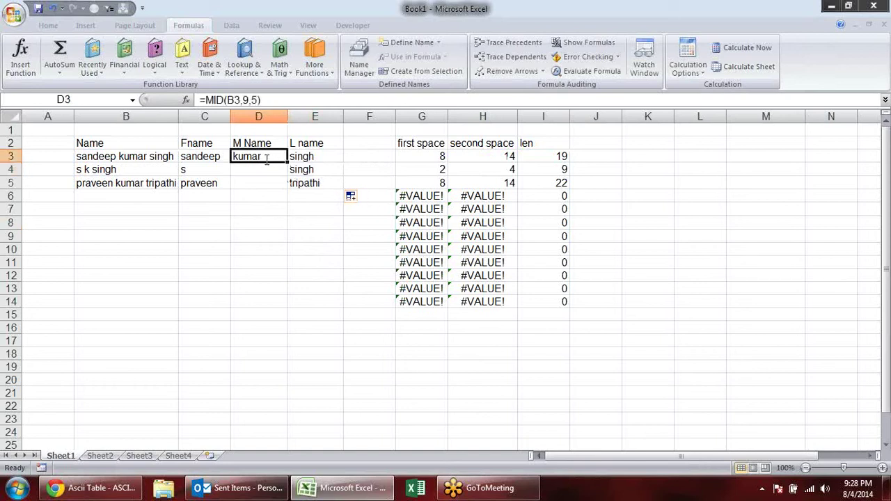
double_click(282, 160)
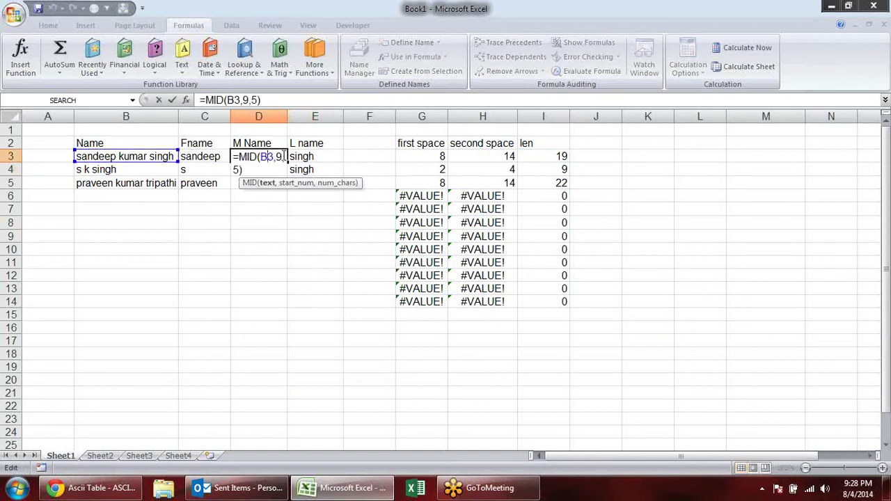
left_click(292, 183)
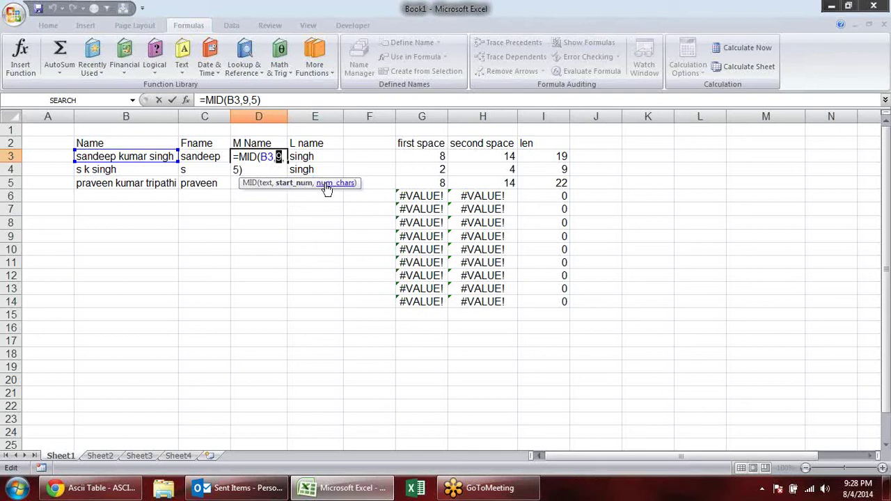
left_click(281, 156)
left_click(426, 156)
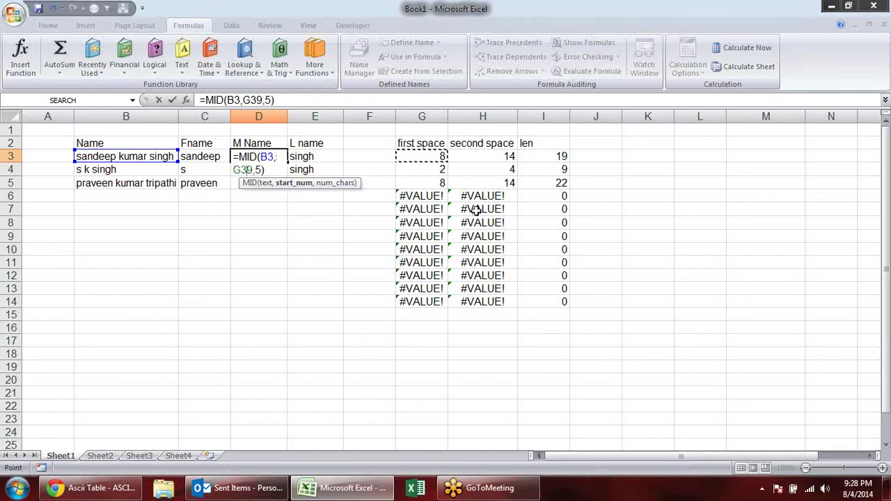
type("+1")
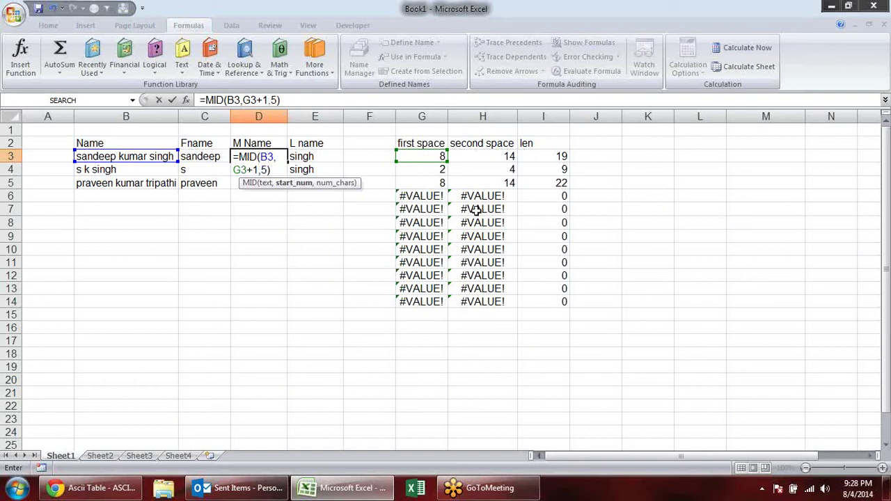
Set the MID length to H3-G3-1 and fill D3 down to D5, giving kumar, k, kumar.
left_click(268, 169)
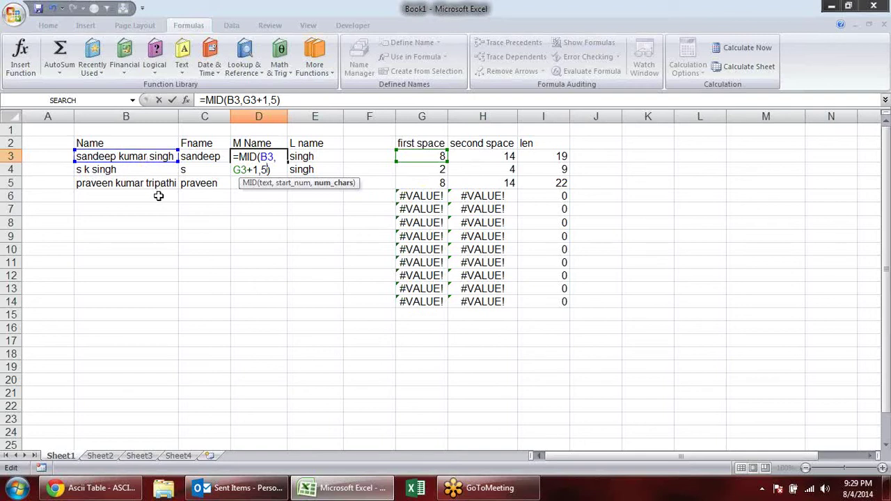
key("BackSpace")
left_click(493, 154)
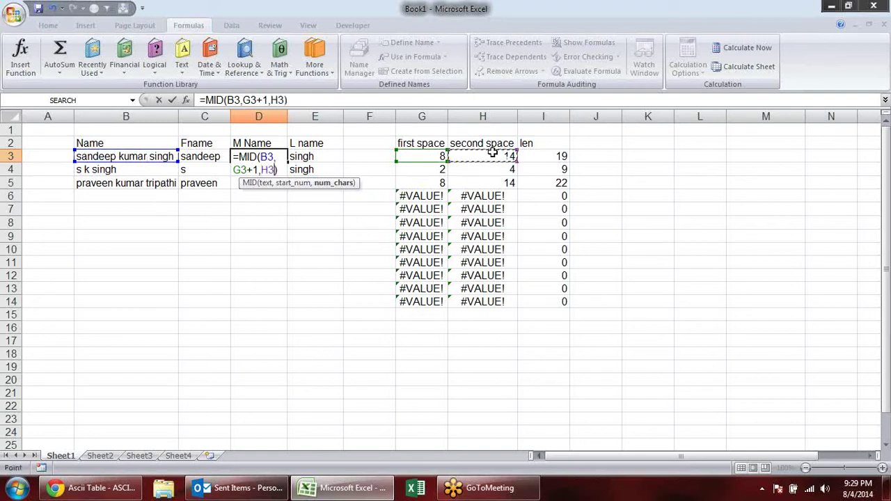
type("-")
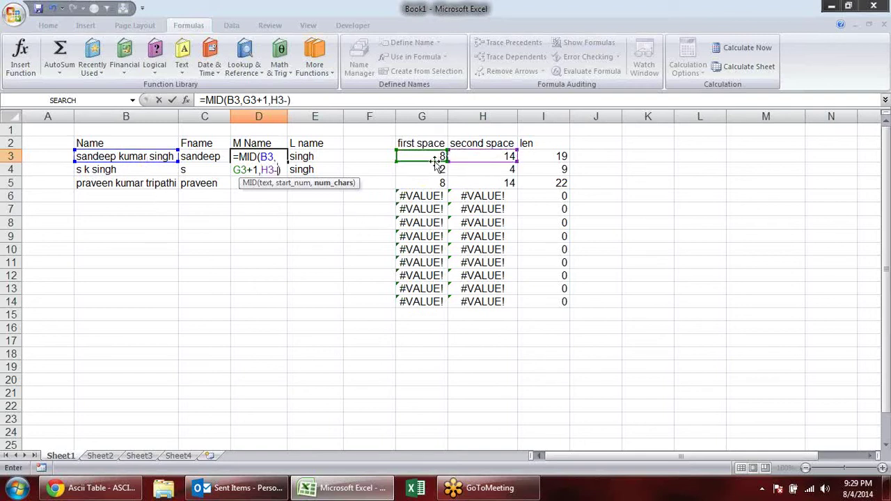
left_click(432, 160)
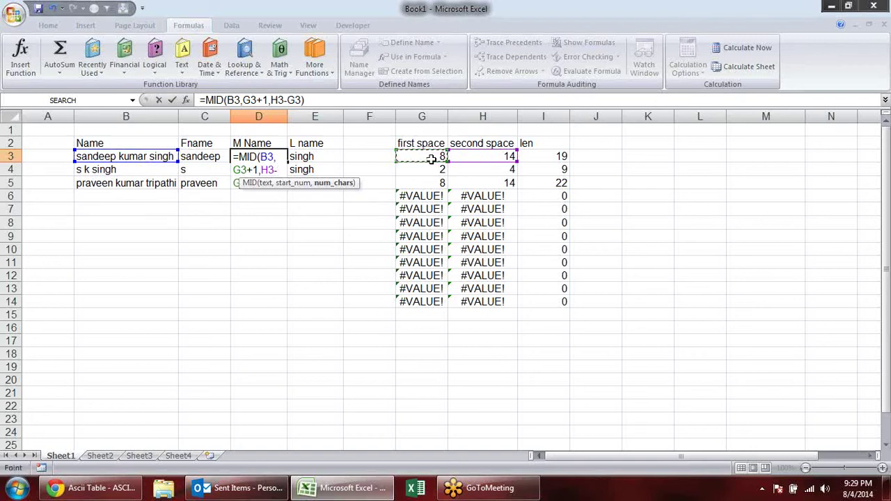
type("-1")
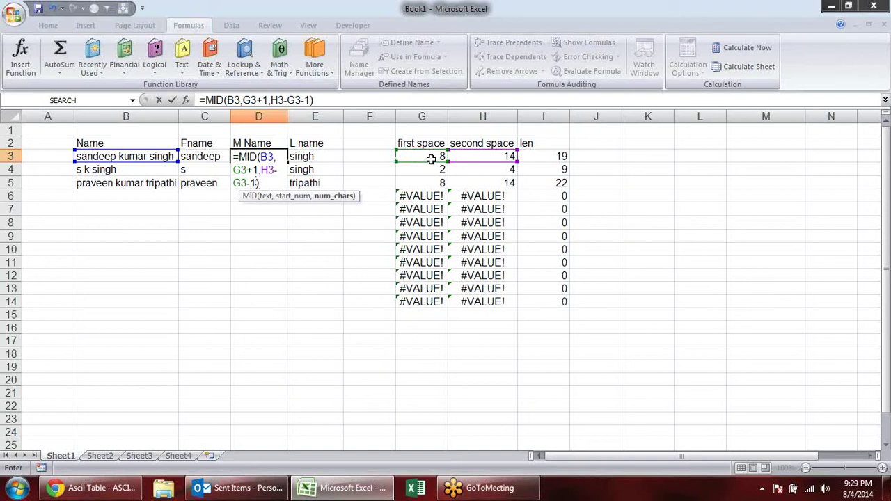
key("Return")
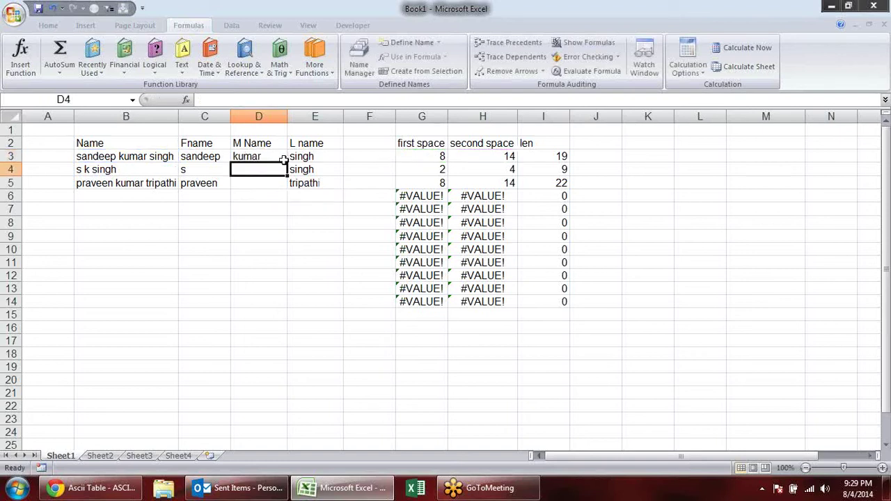
left_click(282, 158)
left_click_drag(287, 160, 286, 192)
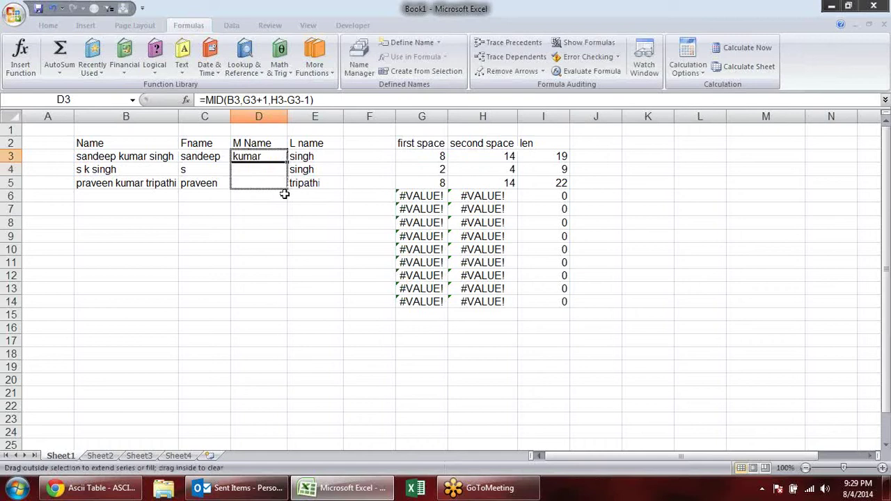
left_click(351, 263)
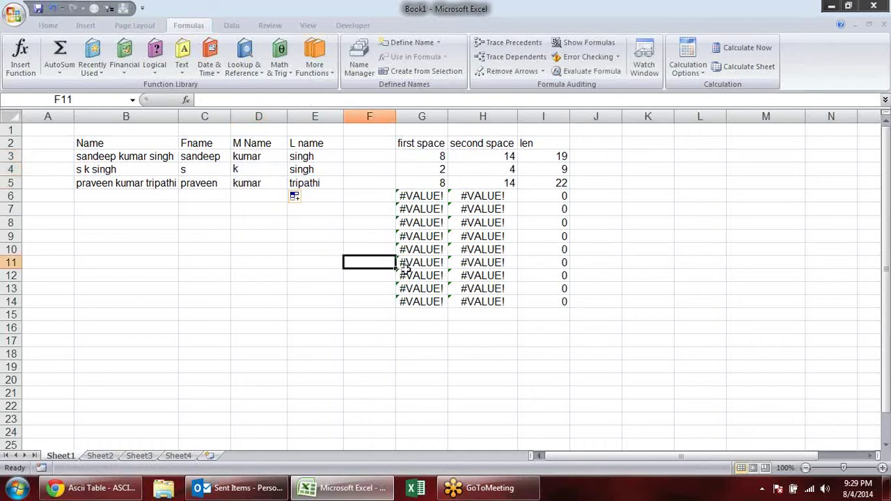
left_click(312, 222)
left_click(266, 184)
left_click(282, 156)
left_click(300, 157)
left_click(301, 172)
left_click(300, 186)
left_click(260, 185)
left_click(260, 172)
left_click(257, 154)
left_click(195, 157)
left_click(202, 172)
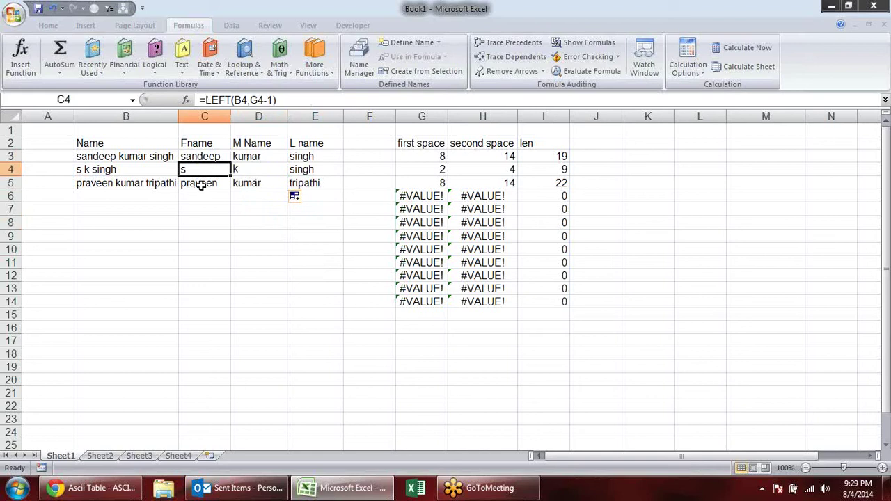
left_click(200, 185)
left_click(269, 188)
left_click(309, 184)
left_click(311, 172)
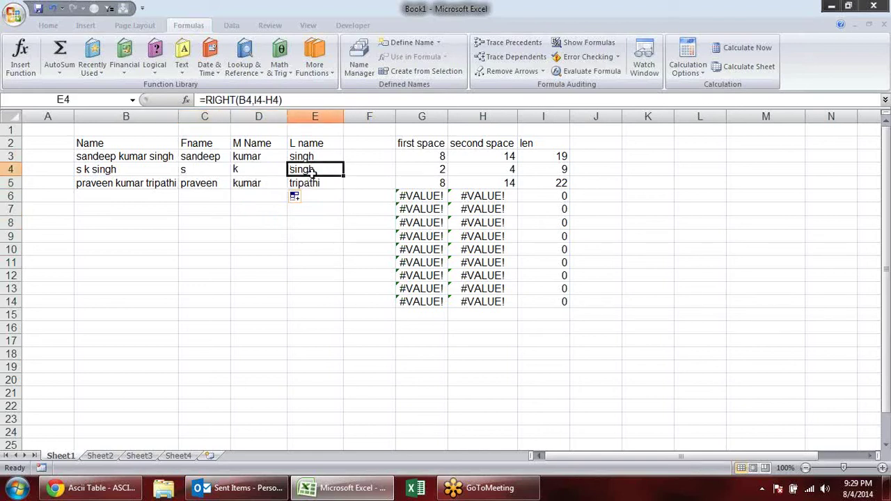
left_click(265, 181)
left_click(212, 174)
left_click(222, 158)
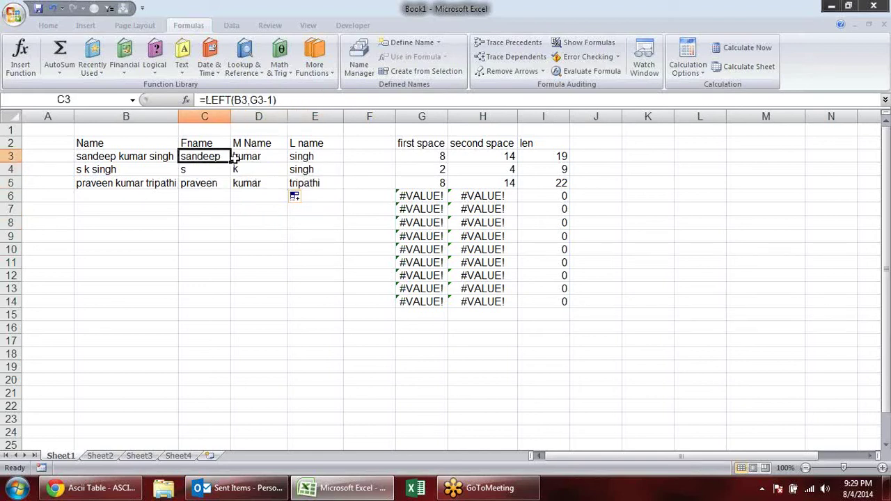
left_click(236, 157)
left_click(304, 157)
left_click(306, 173)
left_click(269, 171)
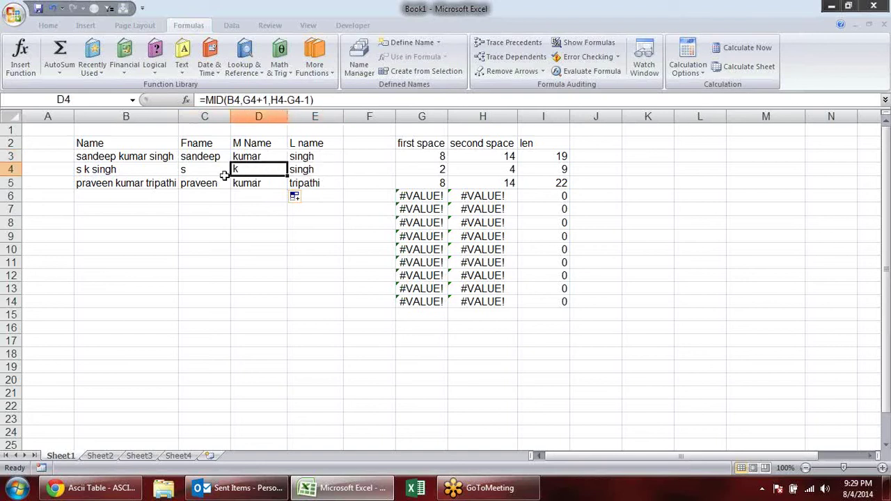
left_click(210, 176)
left_click(209, 184)
left_click(249, 185)
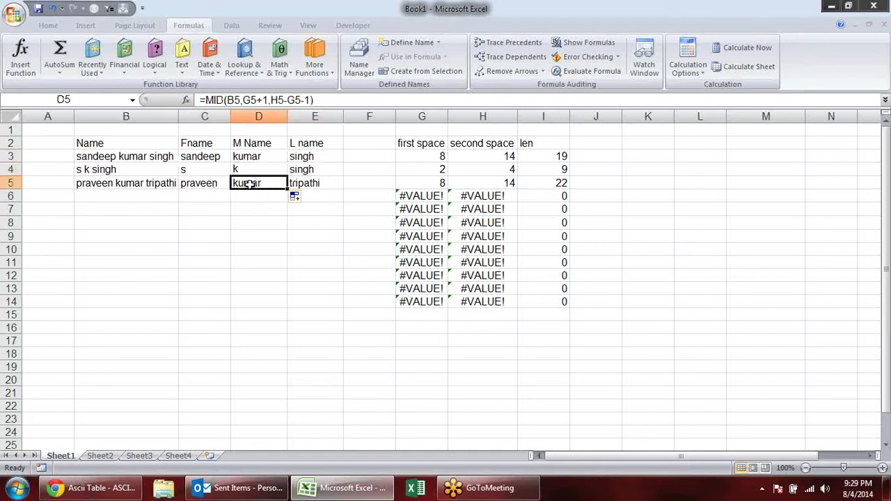
left_click(323, 183)
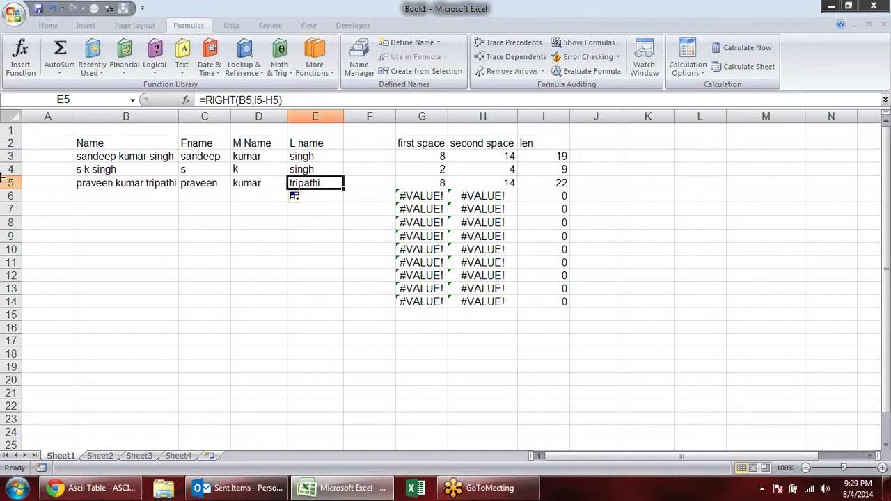
left_click(248, 227)
double_click(197, 160)
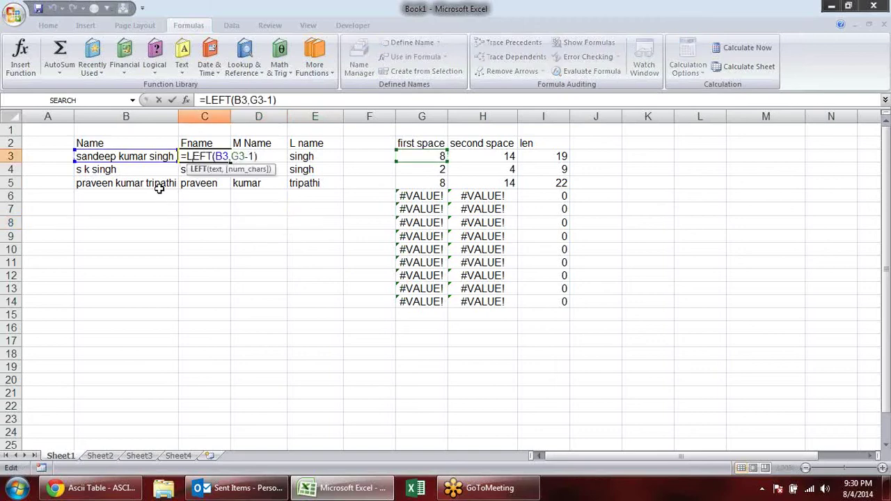
left_click(204, 169)
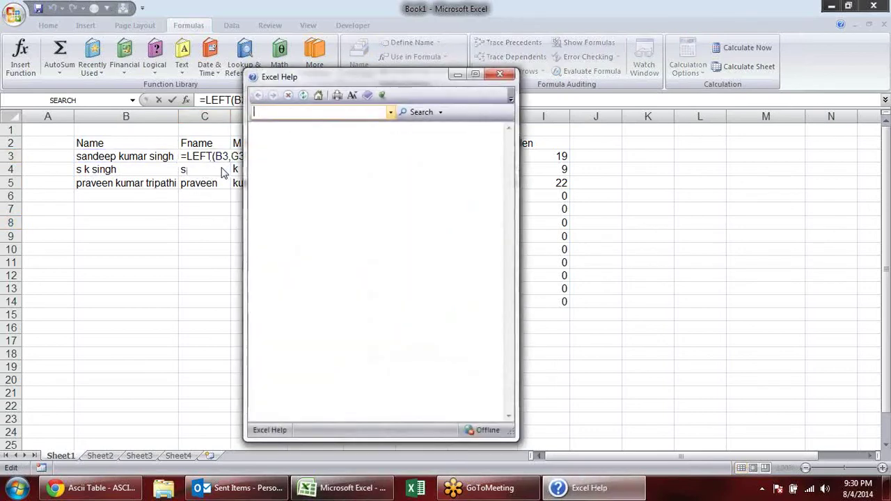
left_click(507, 76)
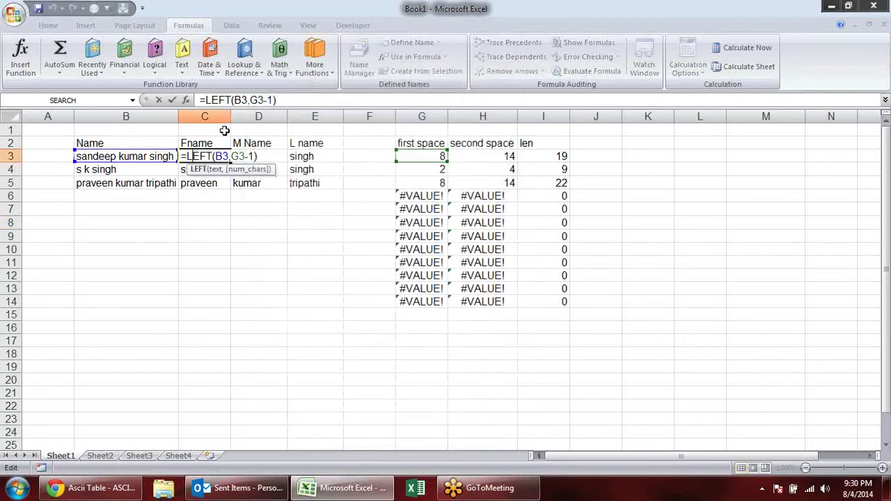
left_click(212, 170)
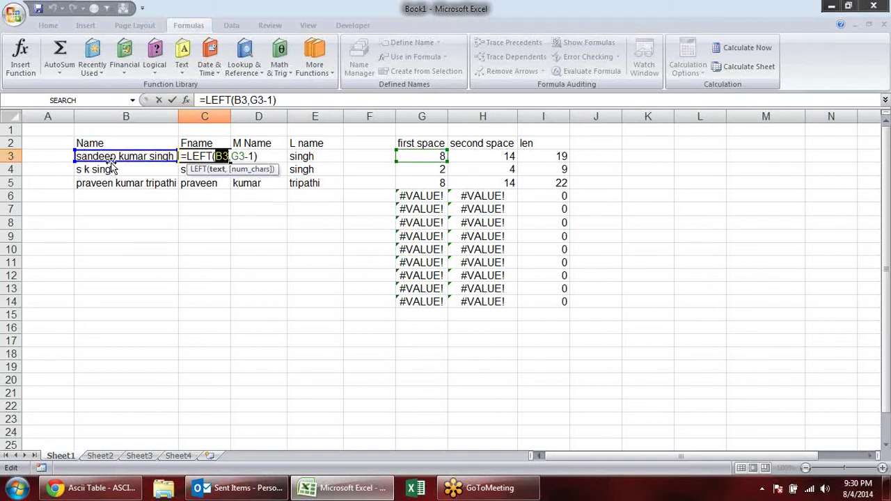
left_click(246, 168)
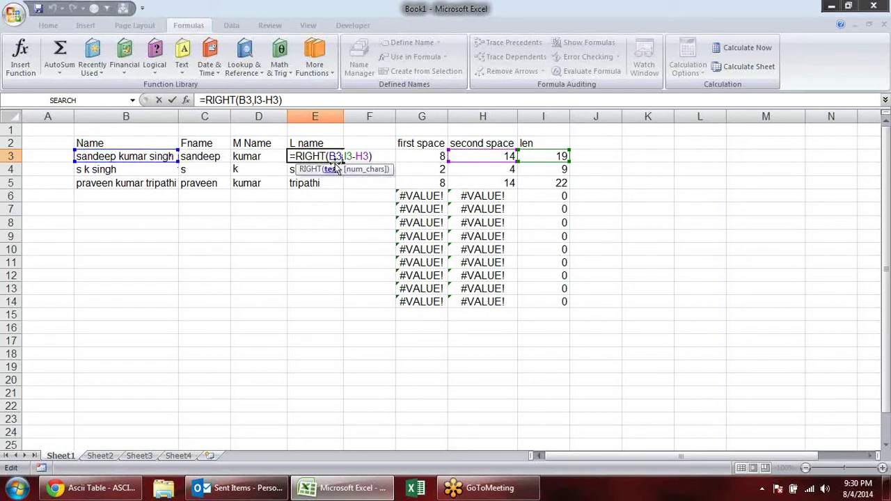
Review the last-name formula =RIGHT(B3,I3-H3) unchanged and discard an accidental D3 edit.
double_click(333, 158)
left_click(361, 171)
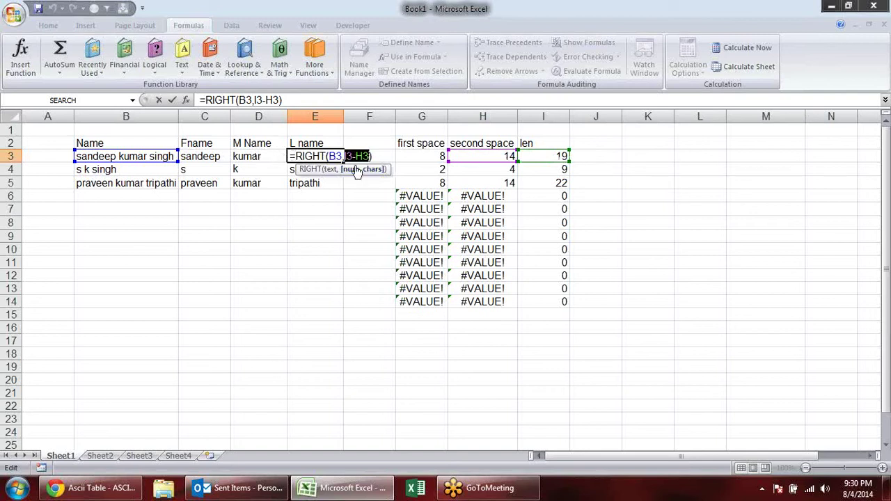
key("Return")
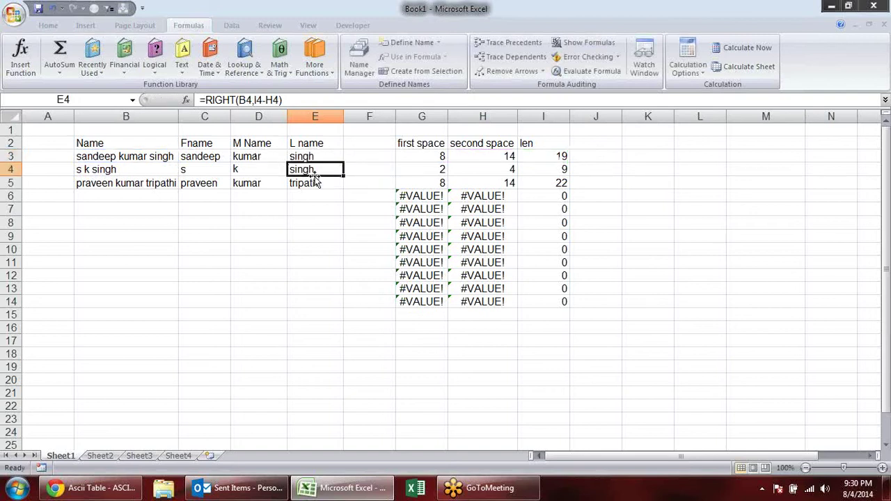
double_click(259, 155)
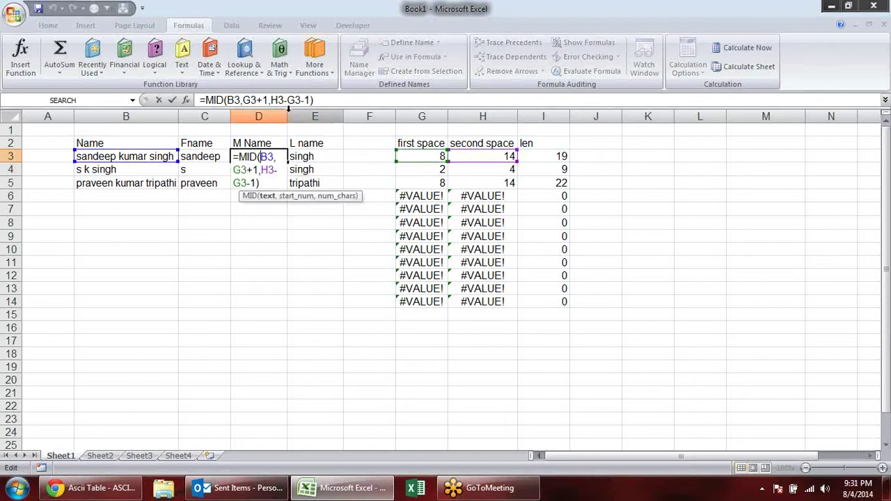
left_click(293, 123)
key("Escape")
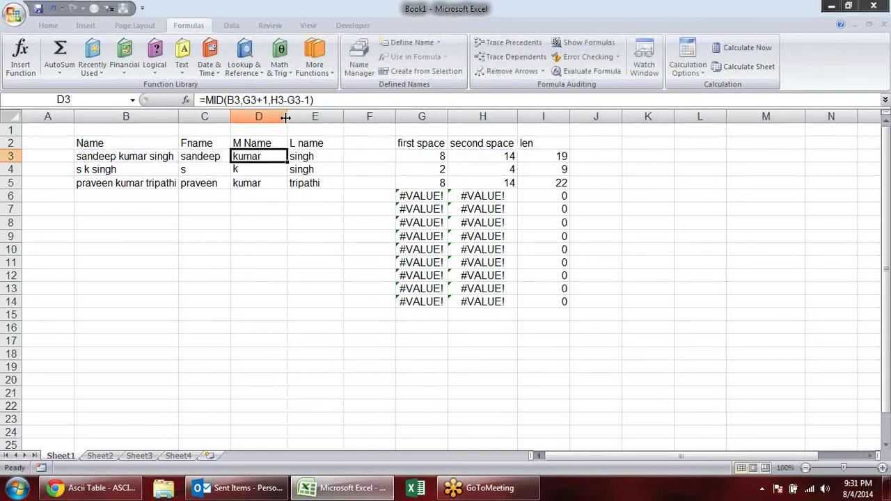
Widen the M Name column D to 22.22 so the MID formula fits on one line.
left_click_drag(287, 116, 331, 116)
double_click(296, 156)
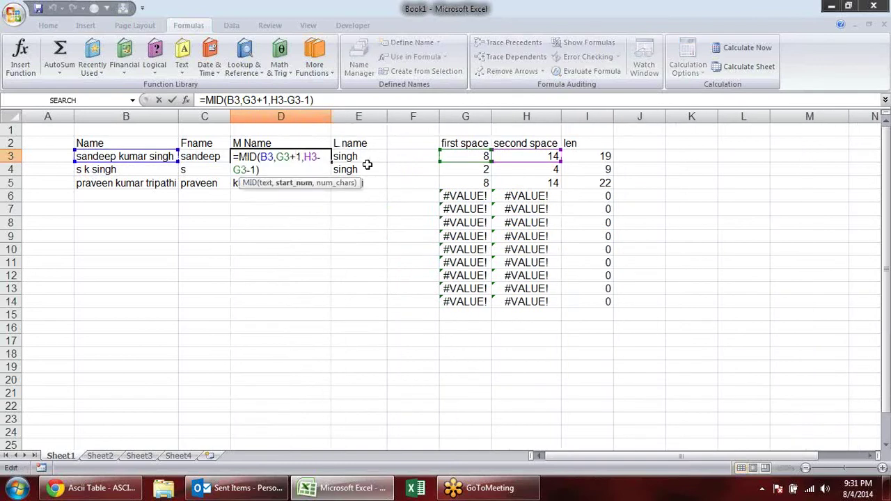
left_click(331, 117)
left_click_drag(331, 116, 365, 116)
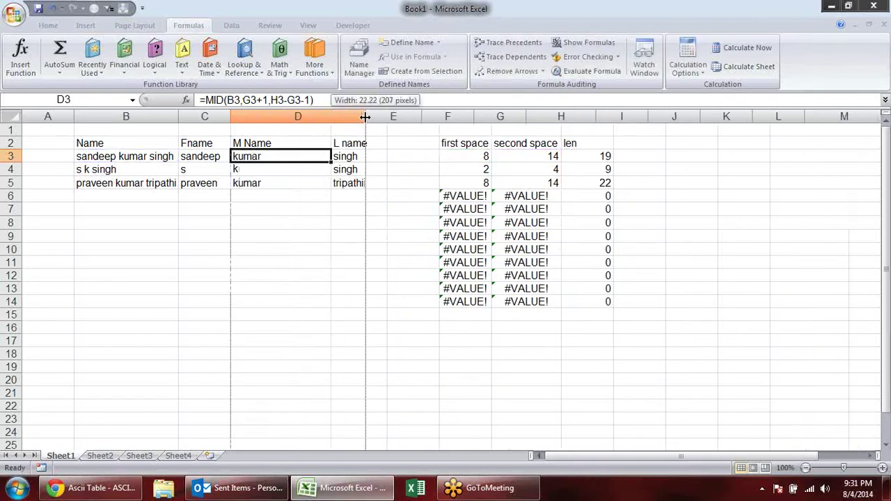
double_click(328, 155)
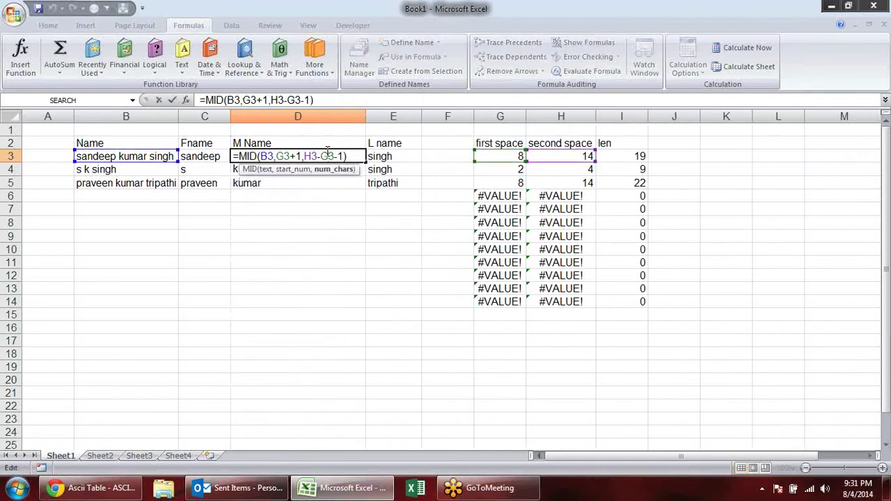
left_click(264, 170)
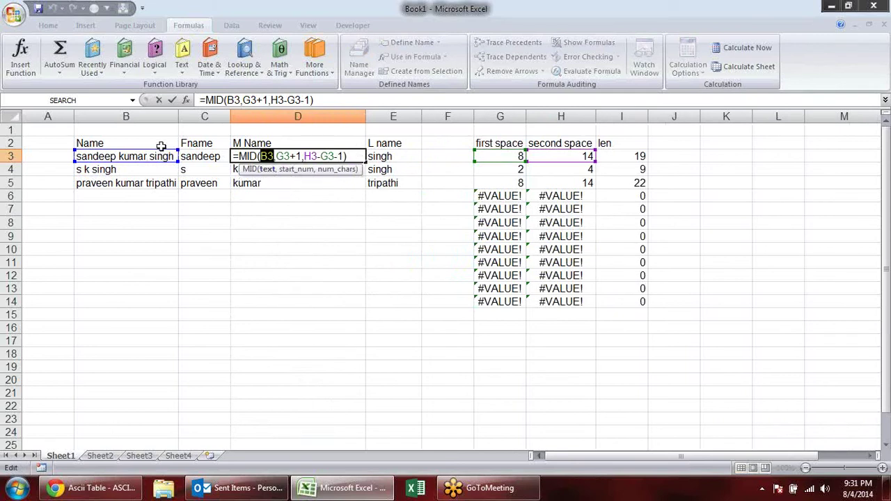
left_click(298, 170)
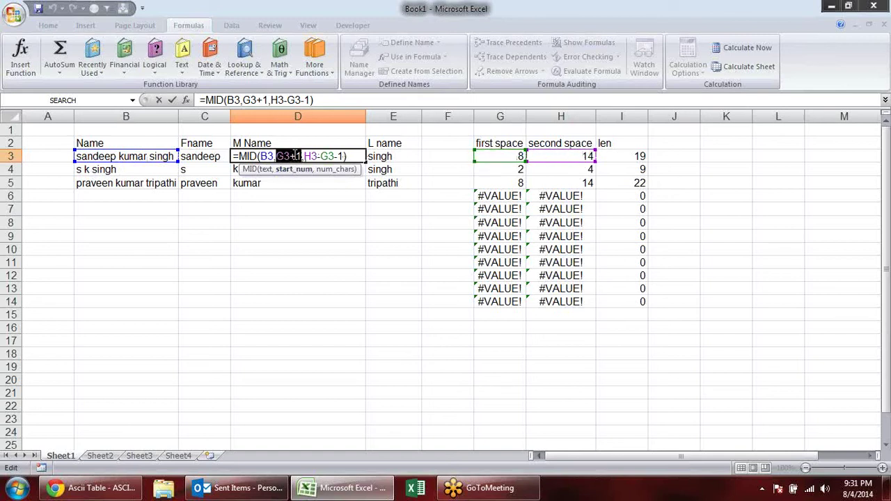
left_click(335, 171)
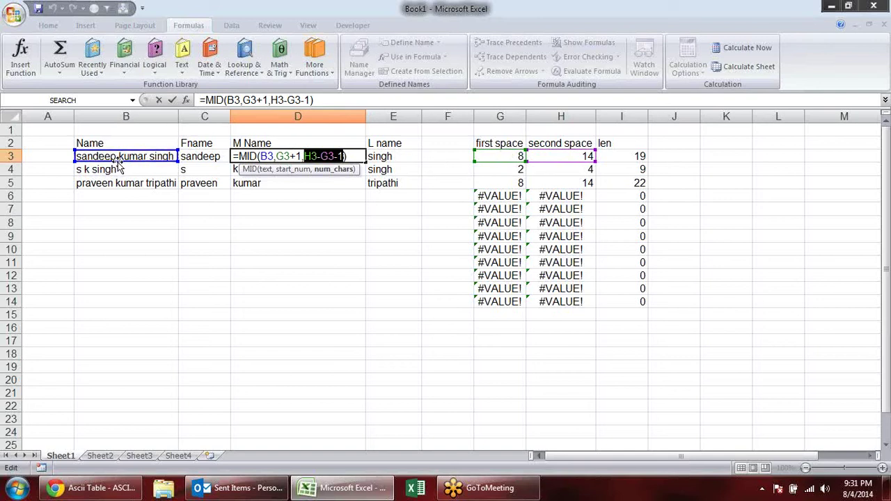
left_click(311, 157)
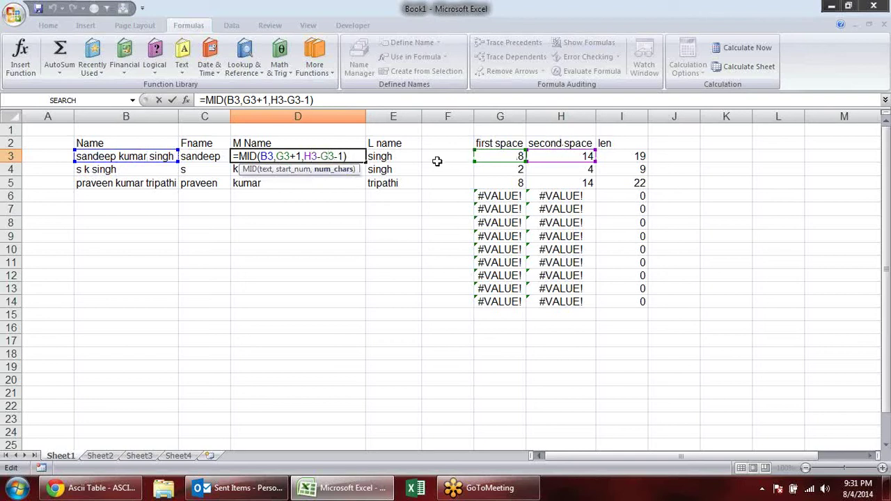
left_click(342, 170)
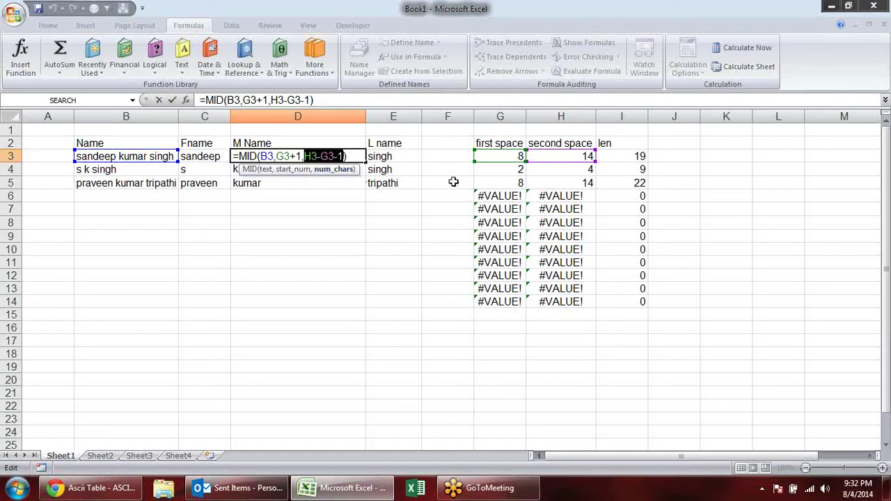
key("Right")
key("ctrl+Return")
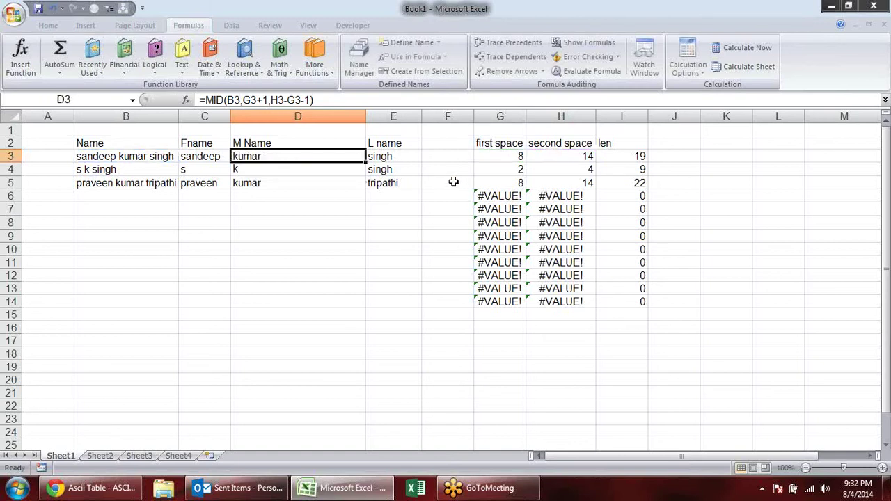
left_click(337, 182)
left_click(339, 168)
left_click(334, 155)
left_click(394, 155)
left_click(396, 183)
left_click(315, 180)
left_click(285, 157)
left_click(195, 155)
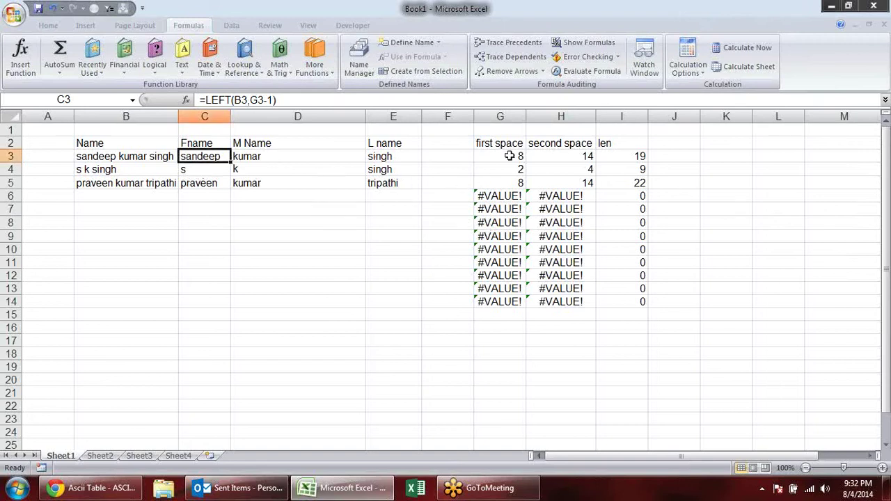
left_click_drag(528, 156, 631, 184)
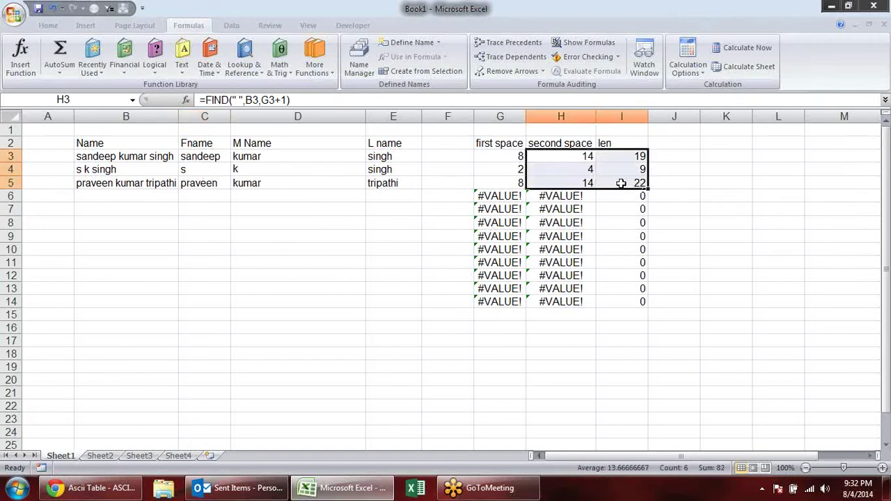
left_click_drag(495, 158, 637, 182)
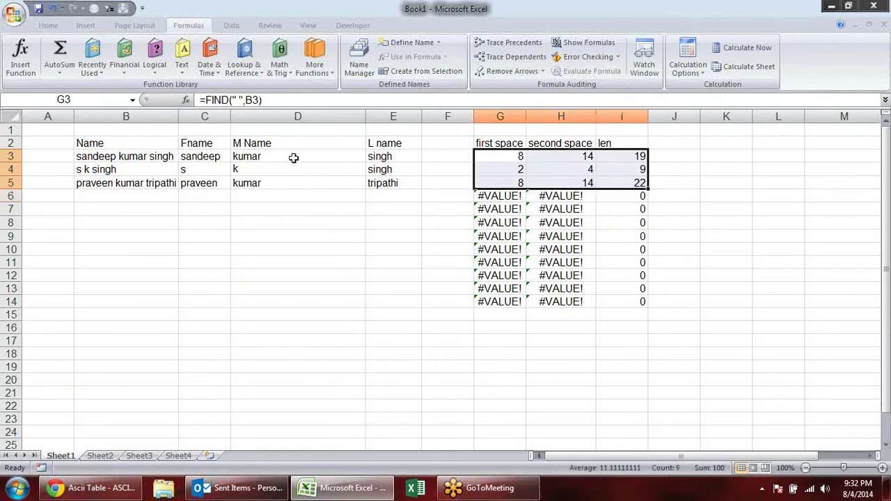
left_click(202, 158)
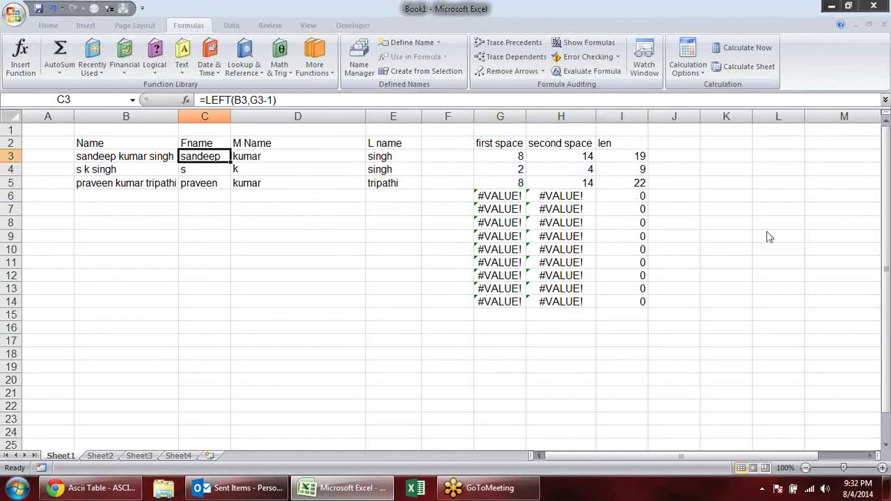
left_click(497, 159)
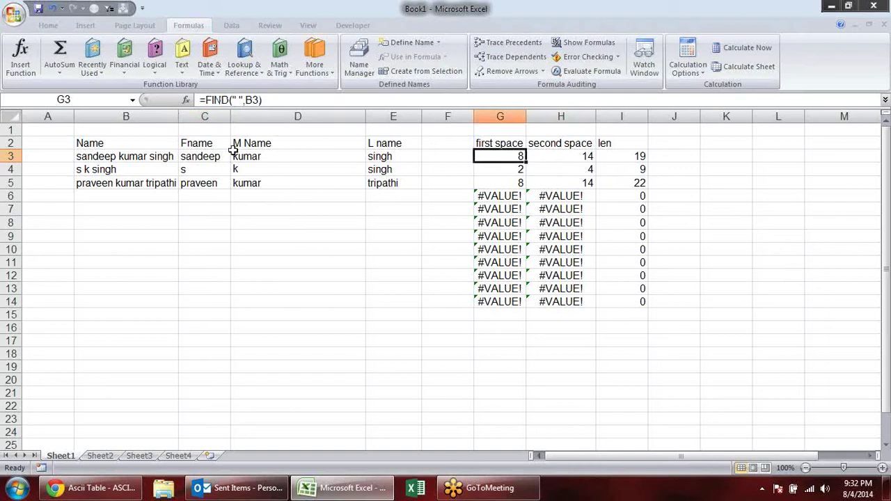
double_click(513, 157)
key("Escape")
double_click(523, 156)
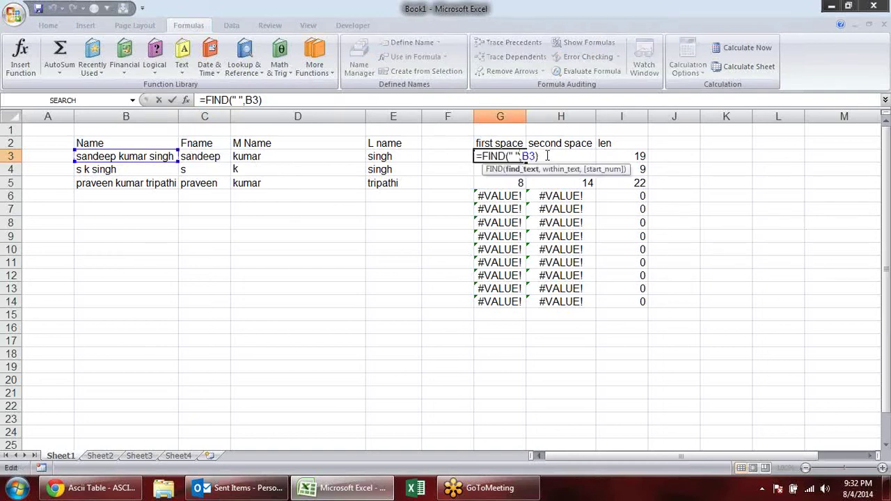
key("Escape")
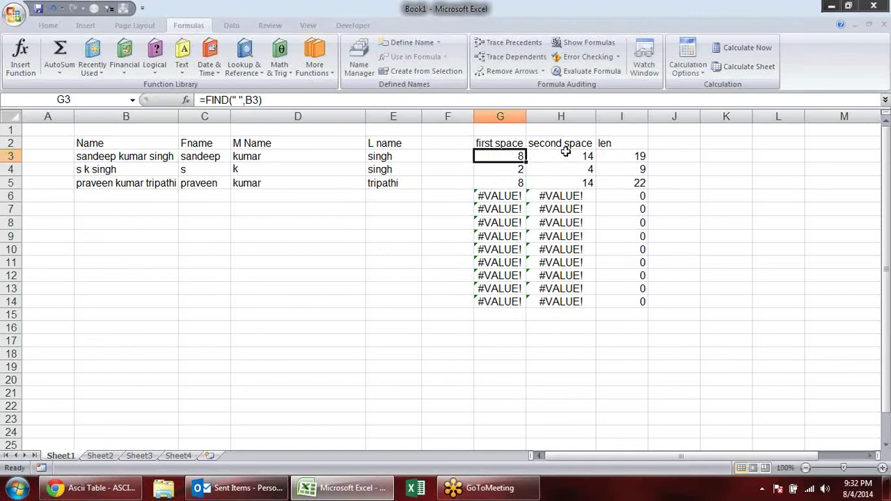
left_click(571, 155)
left_click(512, 159)
left_click(551, 146)
double_click(573, 156)
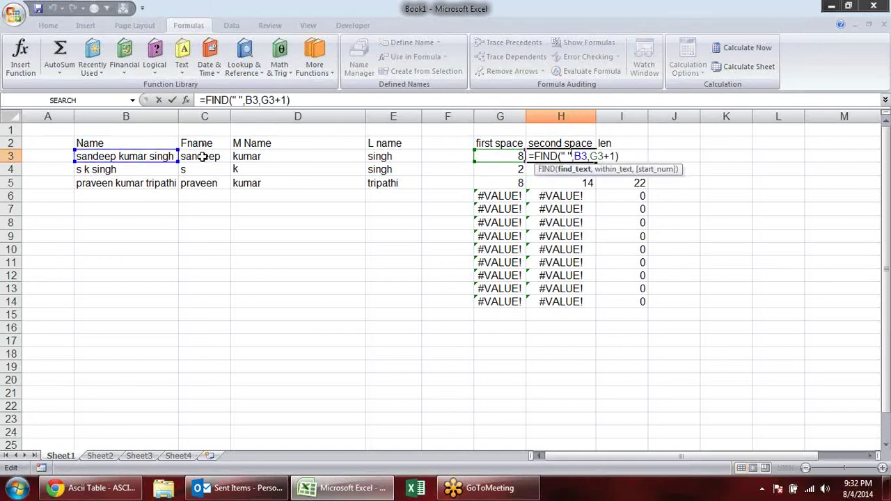
key("Escape")
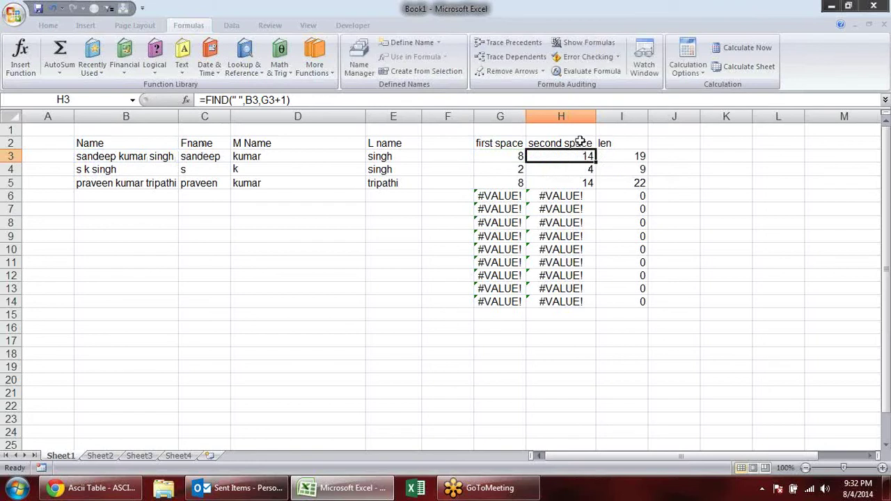
double_click(575, 157)
key("Escape")
double_click(513, 157)
left_click_drag(543, 158, 480, 156)
key("ctrl+c")
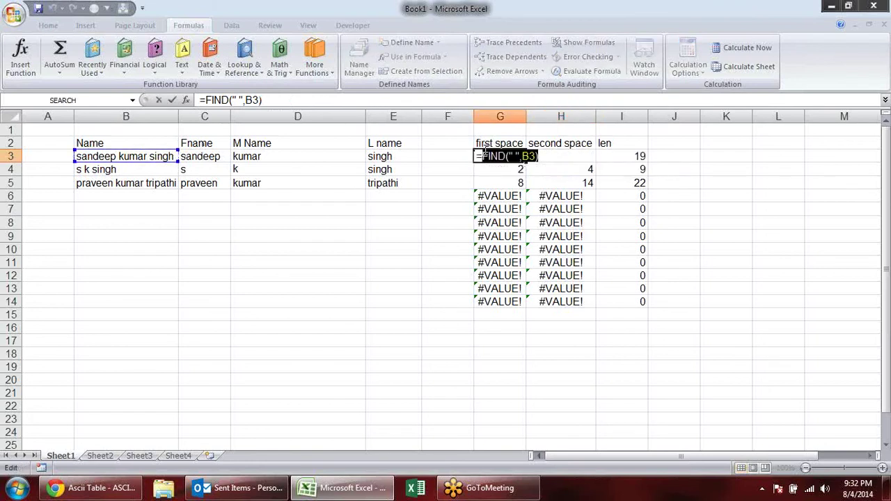
key("Escape")
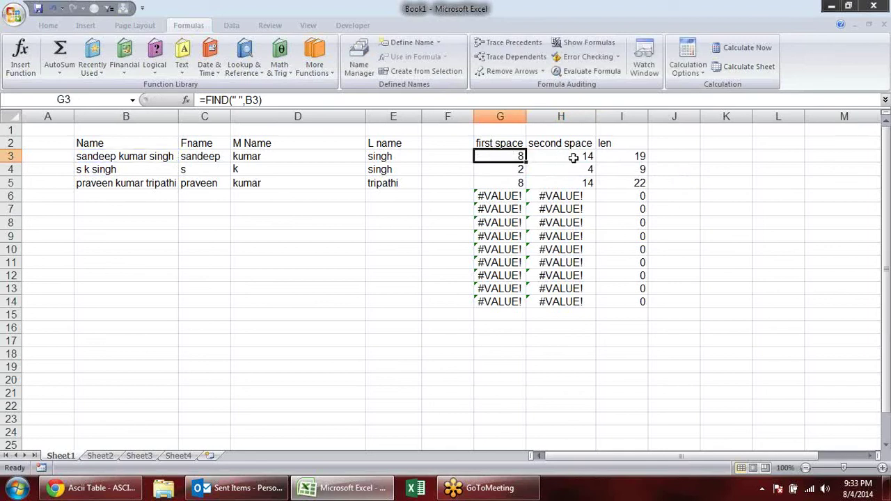
double_click(574, 158)
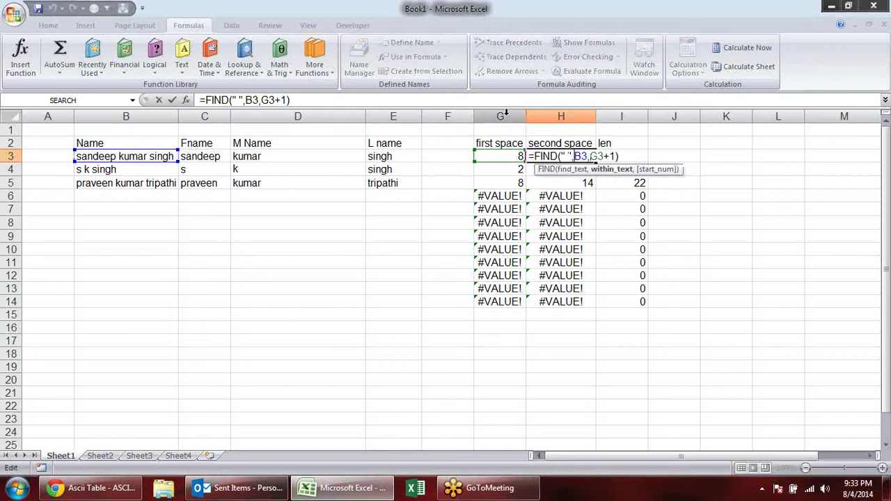
Replace G3 in H3's formula with the first-space FIND expression and fill it down to H14.
left_click_drag(574, 158, 583, 159)
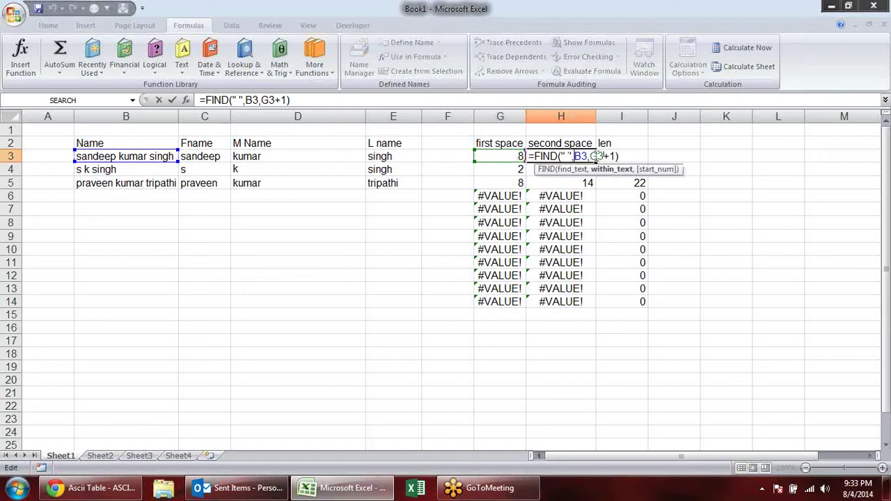
double_click(595, 156)
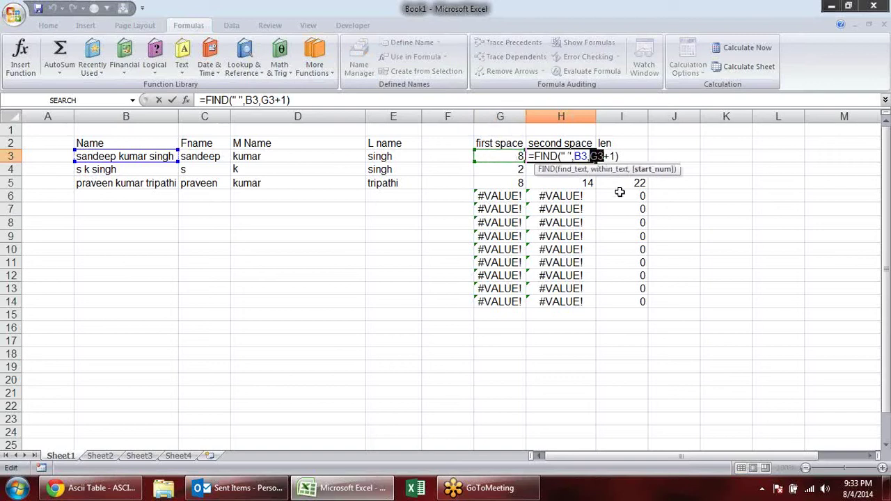
key("ctrl+v")
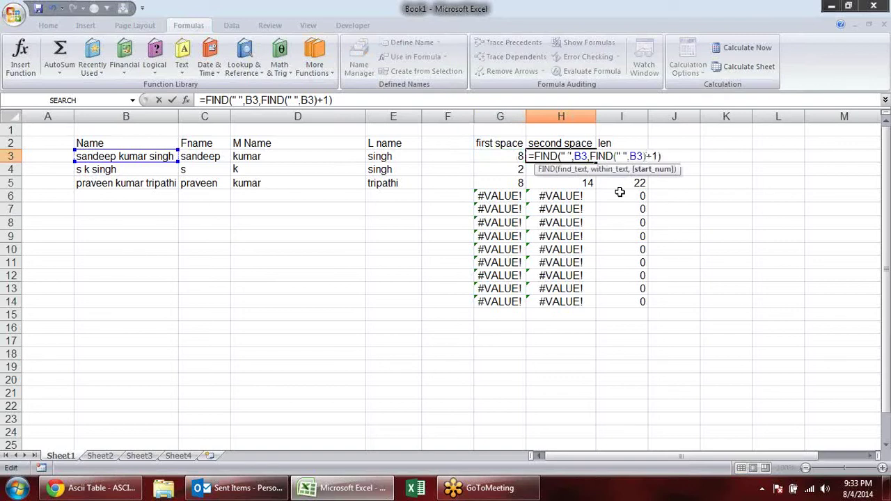
key("Return")
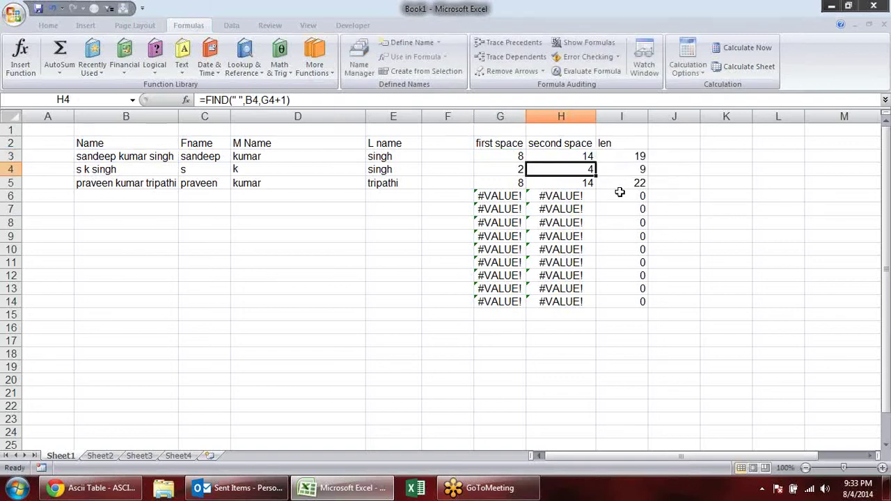
double_click(561, 156)
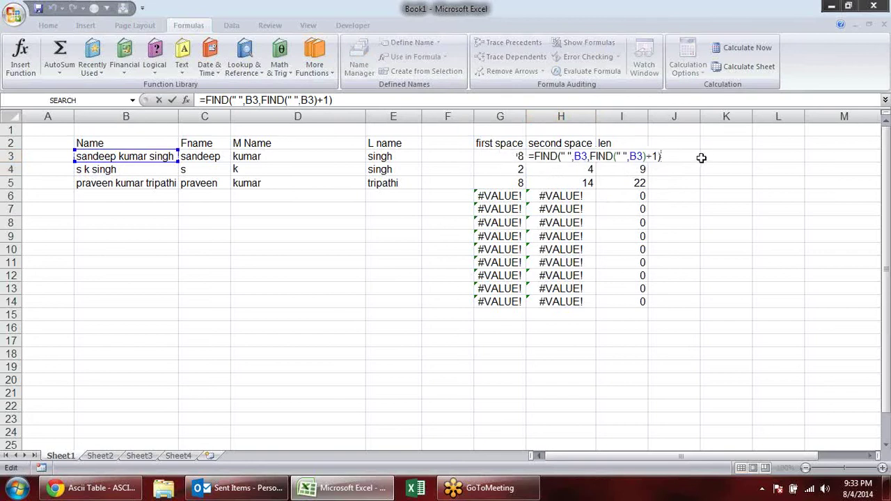
key("Return")
left_click(591, 160)
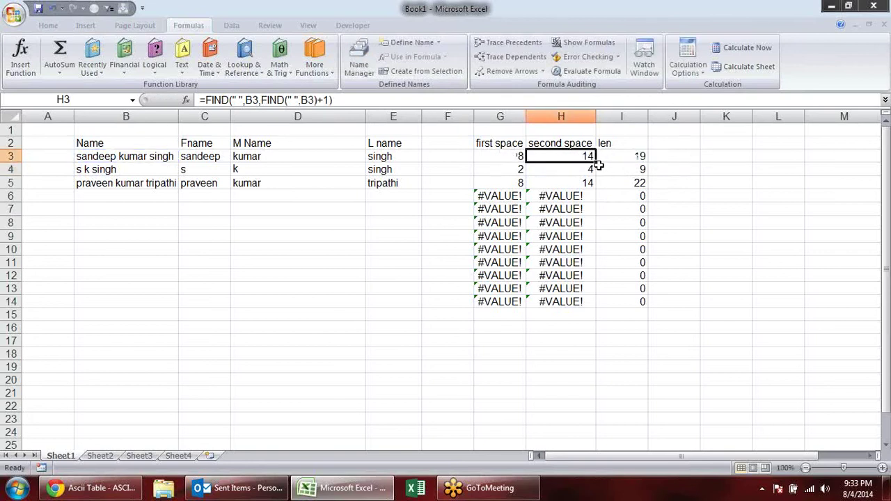
left_click_drag(596, 160, 596, 305)
left_click(732, 182)
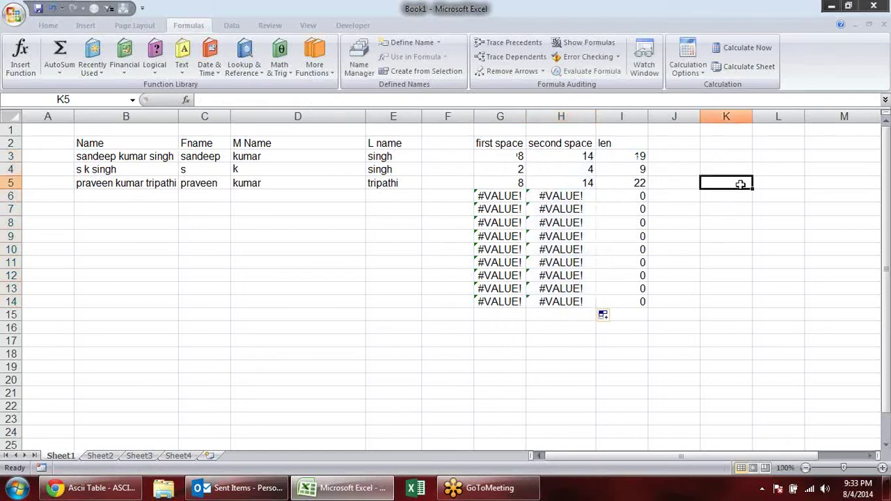
Change C3 to =LEFT(B3,FIND(" ",B3)-1) and fill it down to C5.
left_click(500, 154)
left_click(227, 159)
key("Right")
key("Right")
double_click(202, 159)
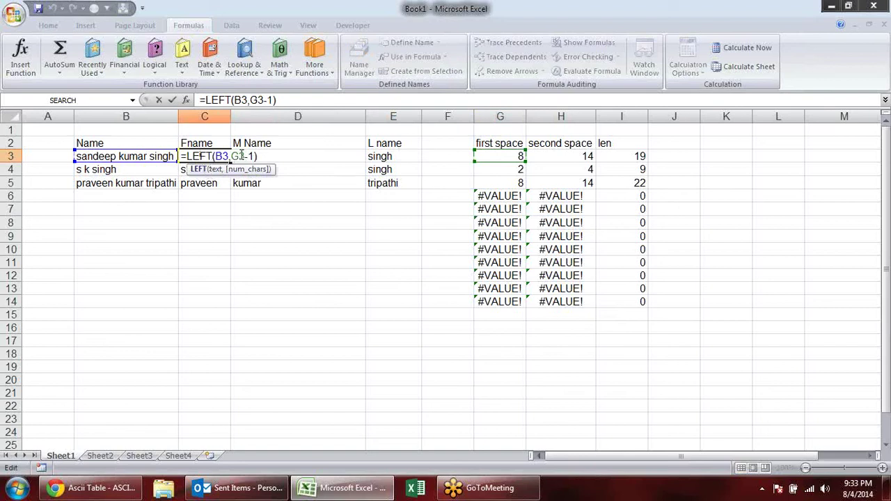
key("Escape")
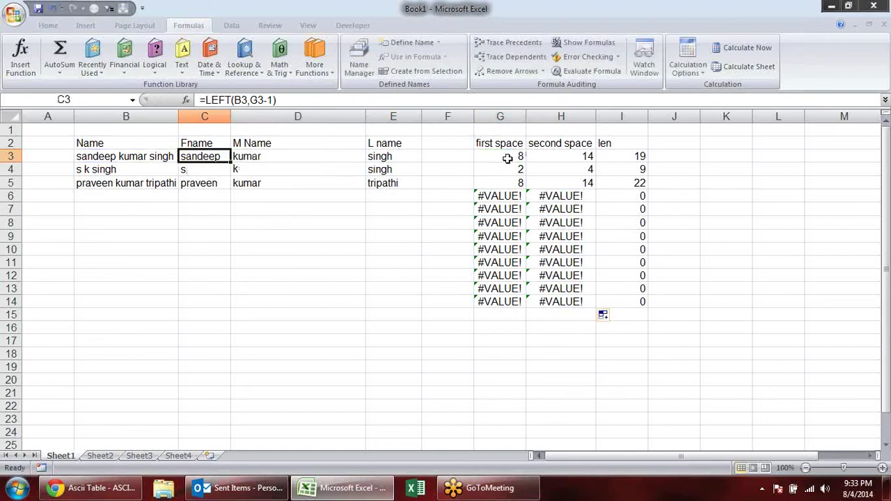
double_click(206, 156)
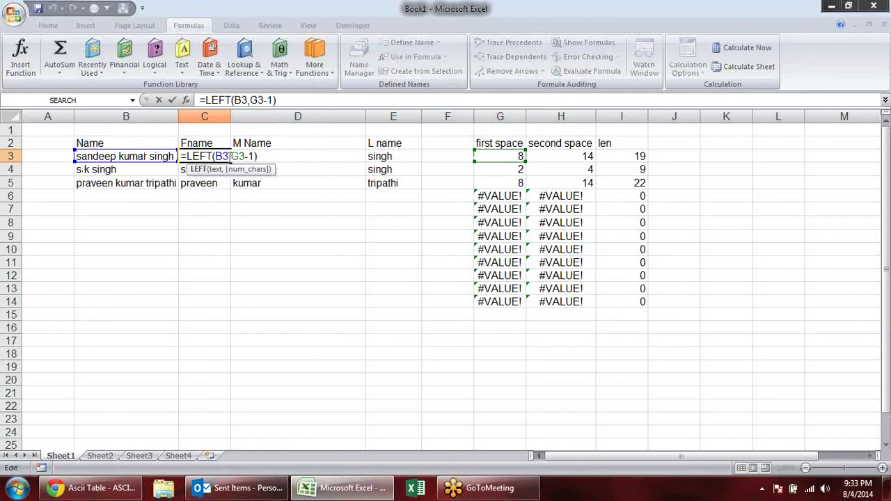
left_click_drag(244, 156, 232, 156)
key("ctrl+v")
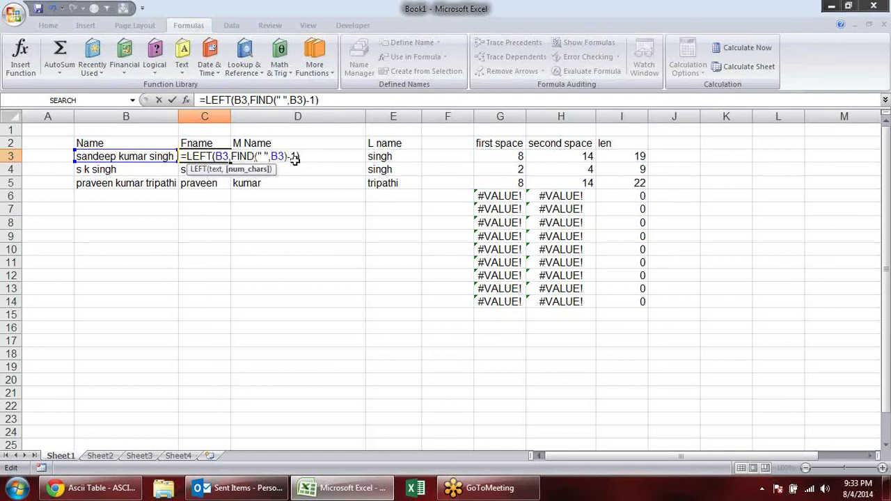
key("Return")
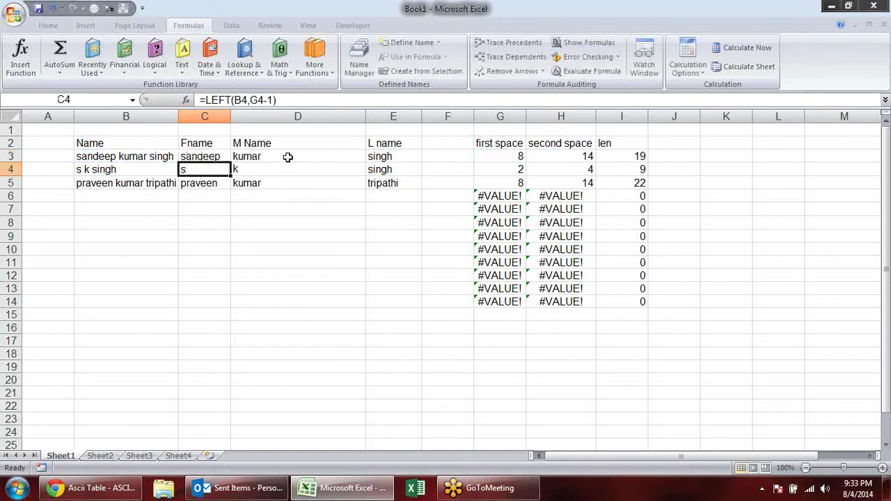
left_click(217, 156)
left_click_drag(231, 163, 230, 188)
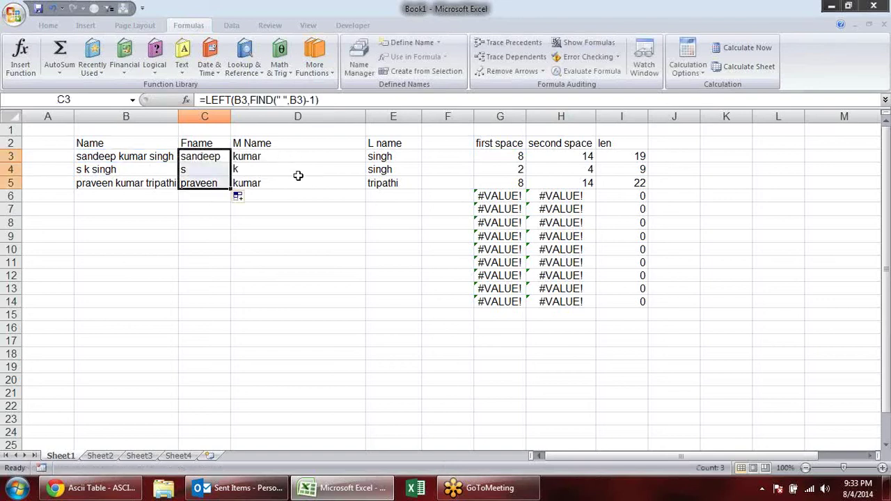
Review D3's MID formula, then select C3:E3 and bring up Find and Replace.
left_click(293, 156)
double_click(279, 156)
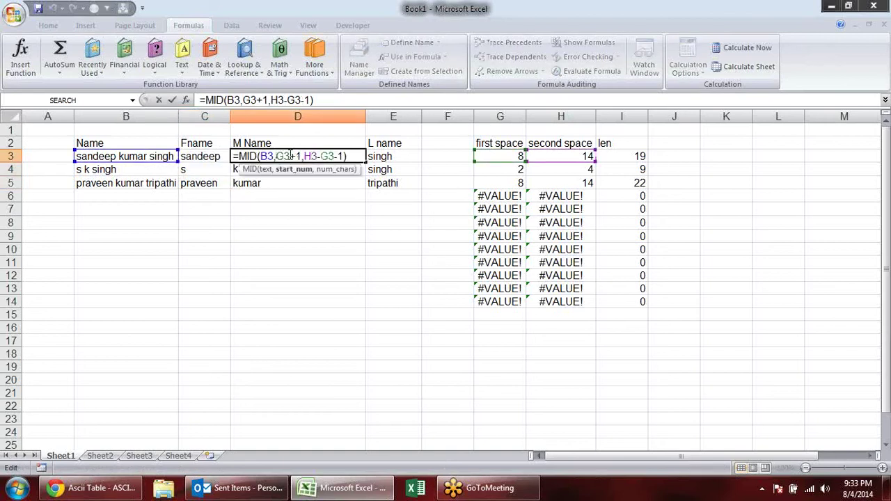
key("Escape")
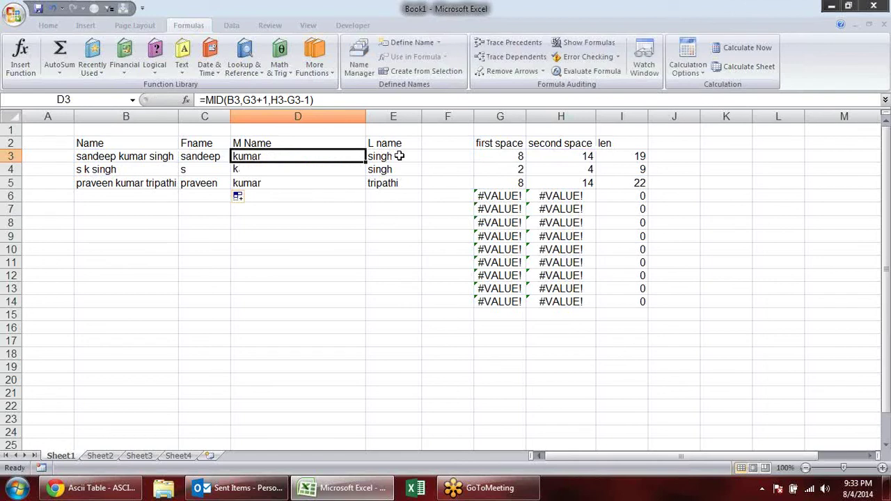
left_click_drag(397, 156, 209, 156)
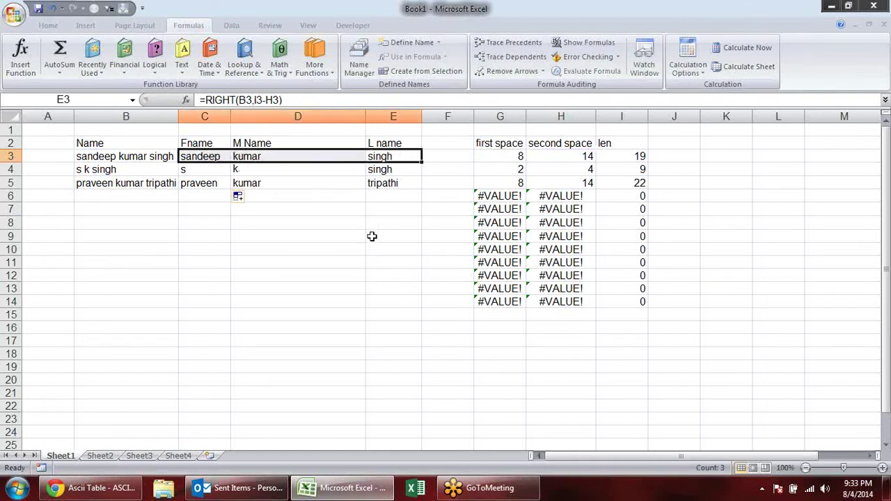
key("ctrl+f")
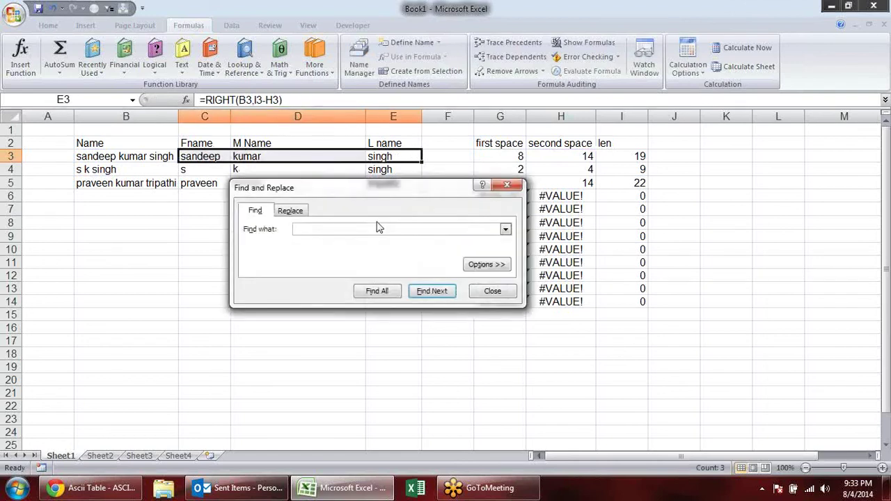
Replace every G3 in C3:E3 with FIND(" ",B3) using Replace All.
left_click(291, 210)
type("G")
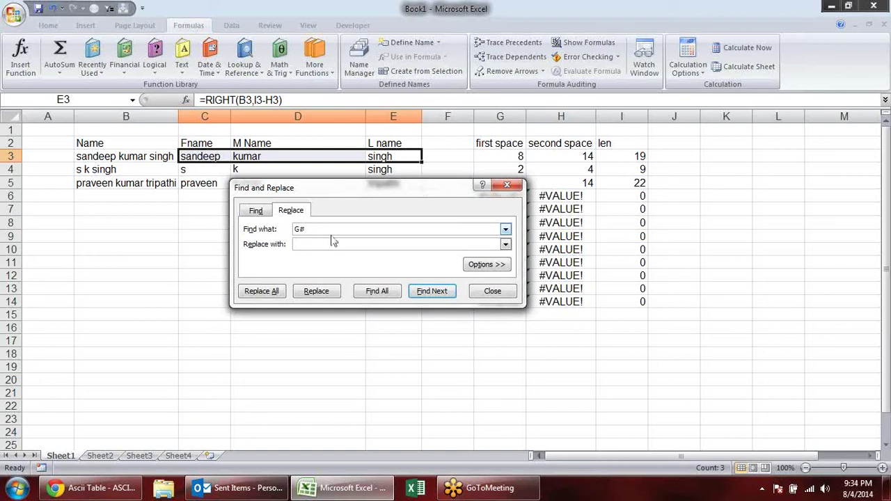
type("3")
left_click(327, 243)
type("FIND(\" \",B3)")
left_click(249, 293)
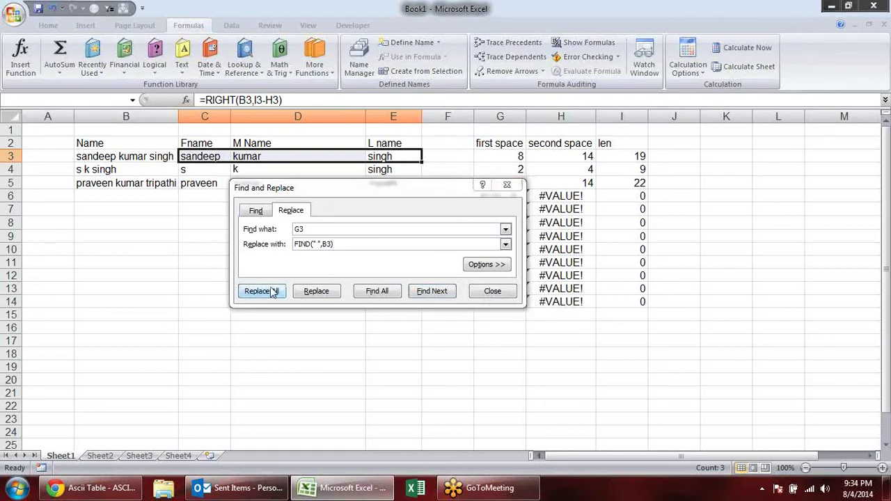
left_click(447, 276)
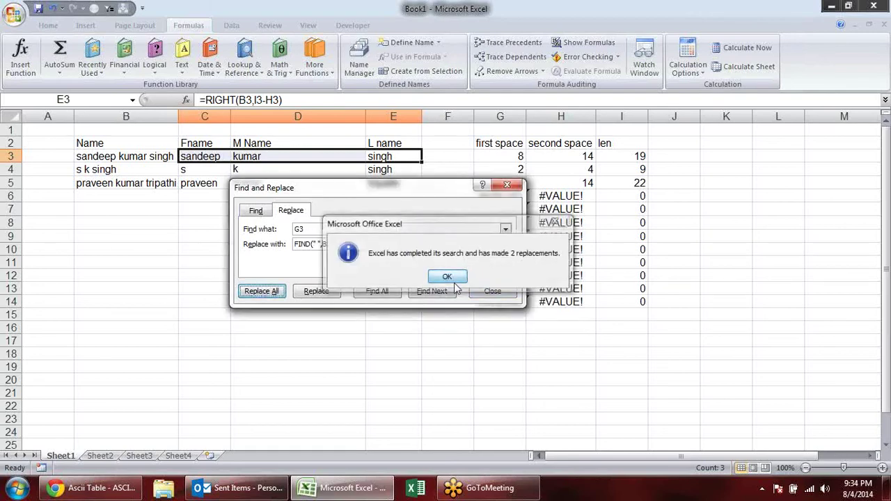
left_click(496, 294)
Review the updated middle-name formula in D3 and last-name formula in E3.
double_click(257, 156)
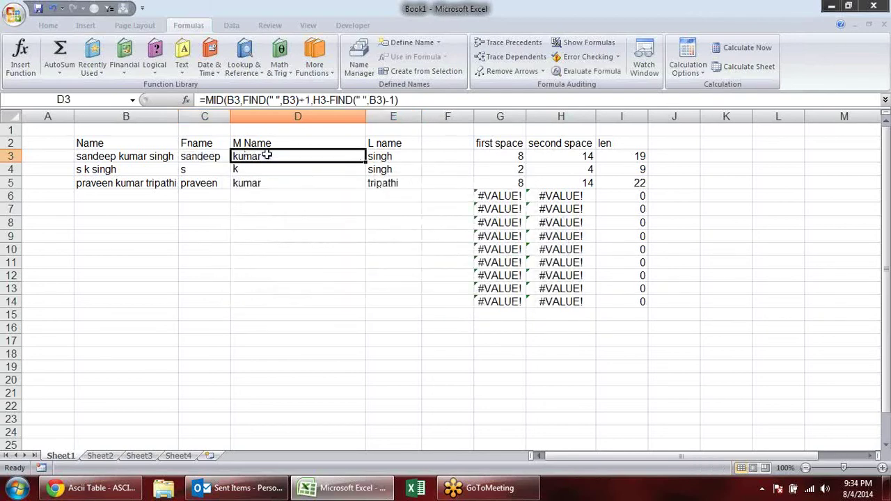
left_click(401, 157)
double_click(401, 158)
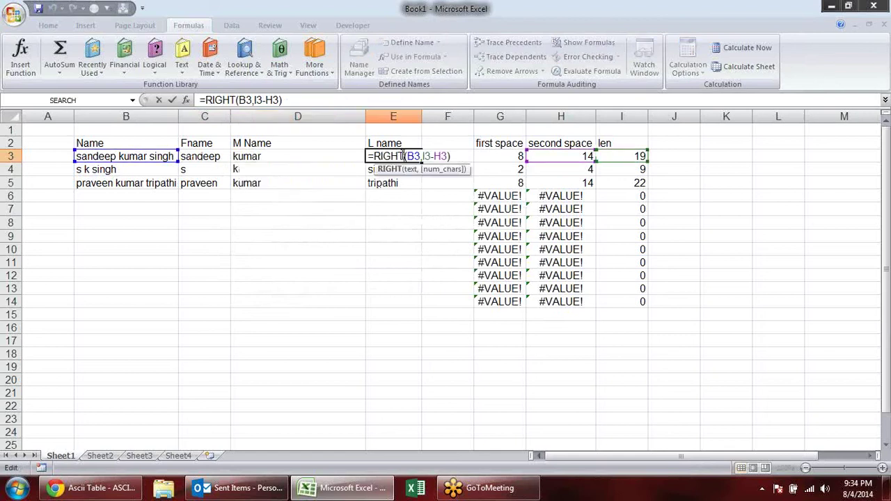
key("Escape")
Copy H3's second-space FIND formula and reopen Find and Replace on C3:E3.
left_click(570, 158)
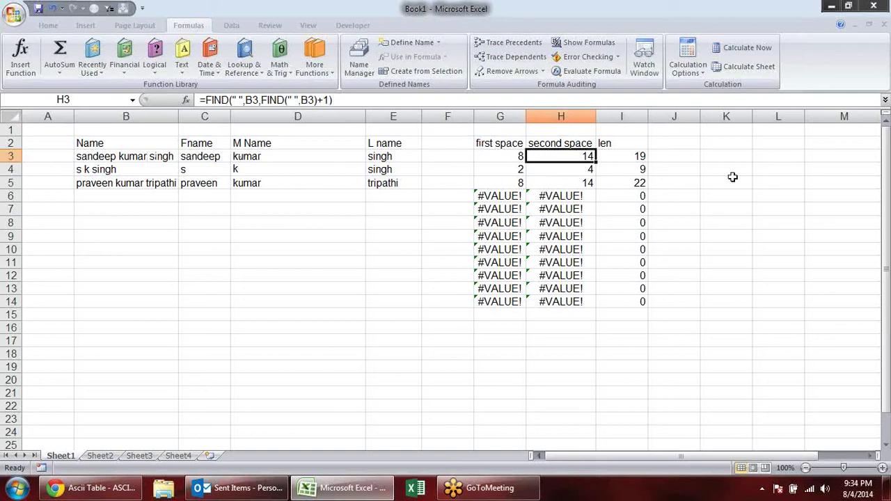
double_click(604, 156)
left_click_drag(661, 157, 530, 157)
key("ctrl+c")
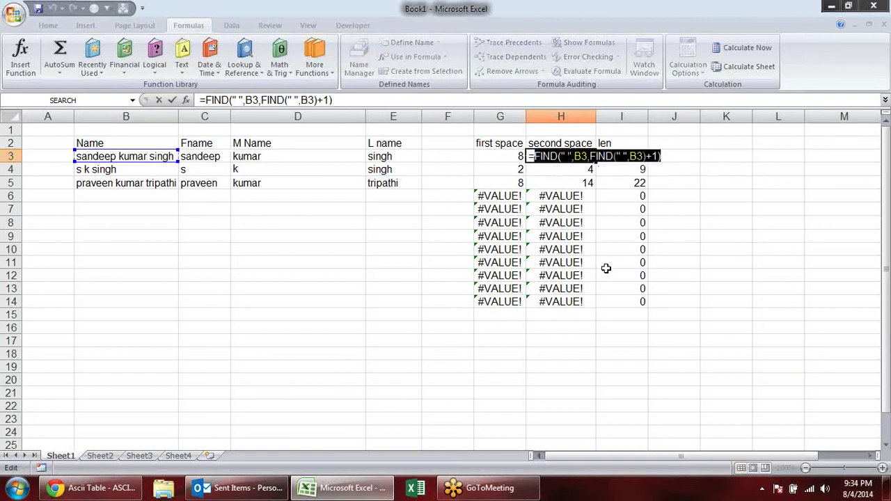
key("Escape")
left_click(395, 156)
left_click_drag(396, 156, 192, 156)
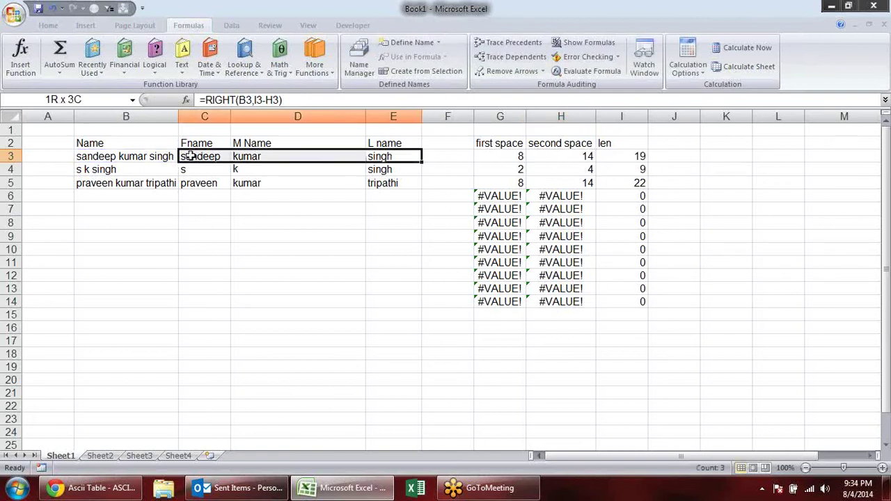
key("ctrl+f")
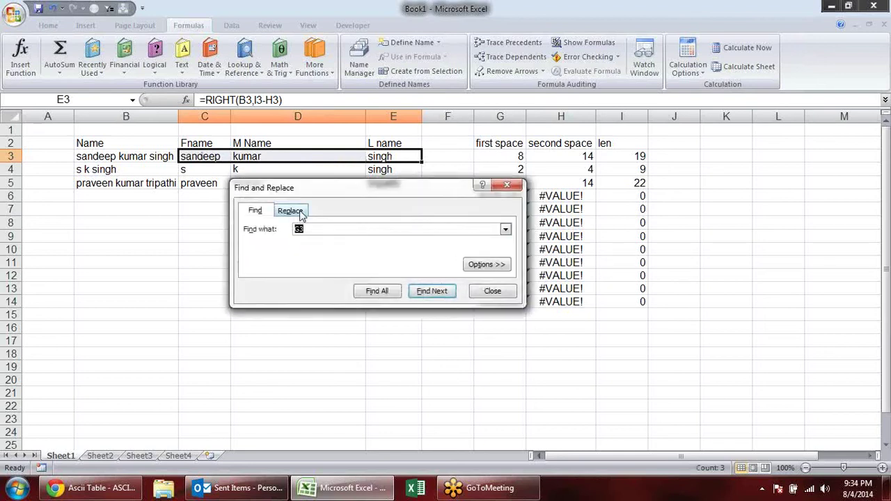
Replace all H3 references in C3:E3 with FIND(" ",B3,FIND(" ",B3)+1).
left_click(298, 211)
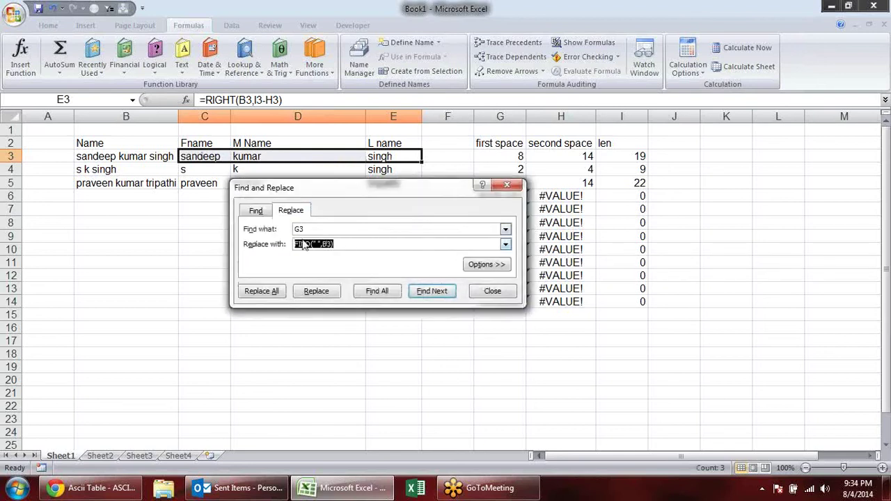
key("ctrl+v")
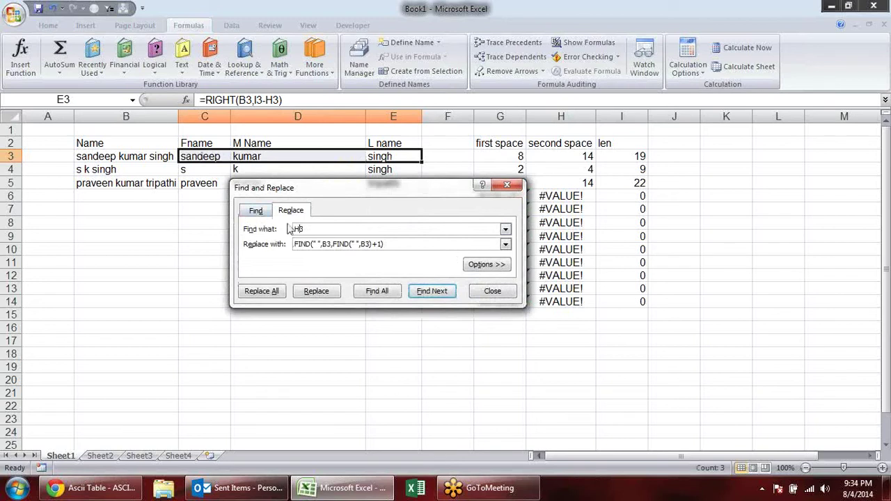
left_click(273, 293)
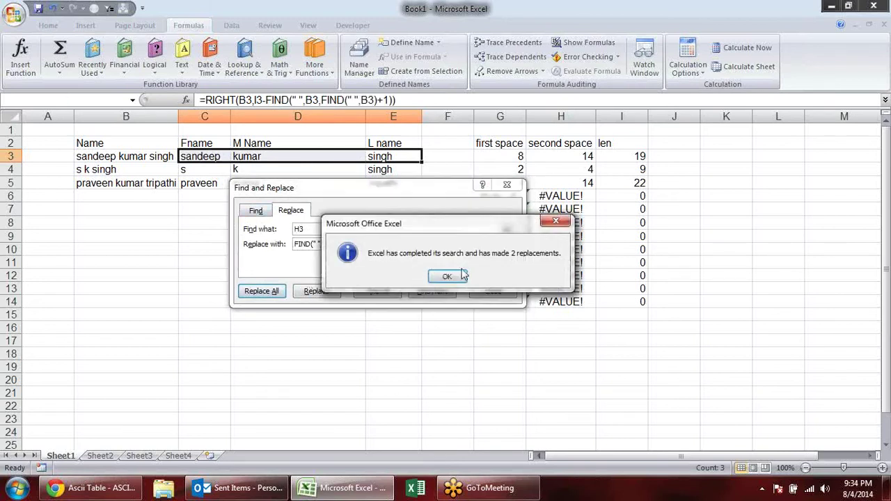
left_click(448, 277)
left_click(495, 292)
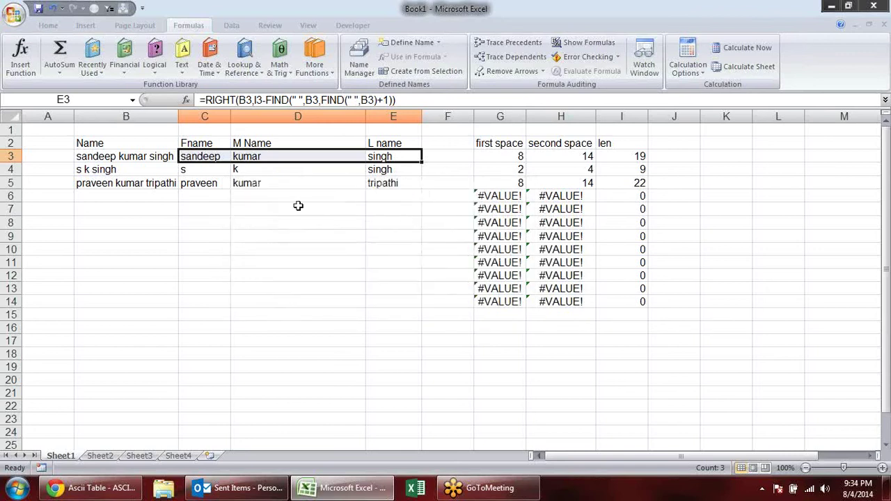
Review the updated C3, D3 and E3 name formulas.
left_click(298, 208)
double_click(213, 157)
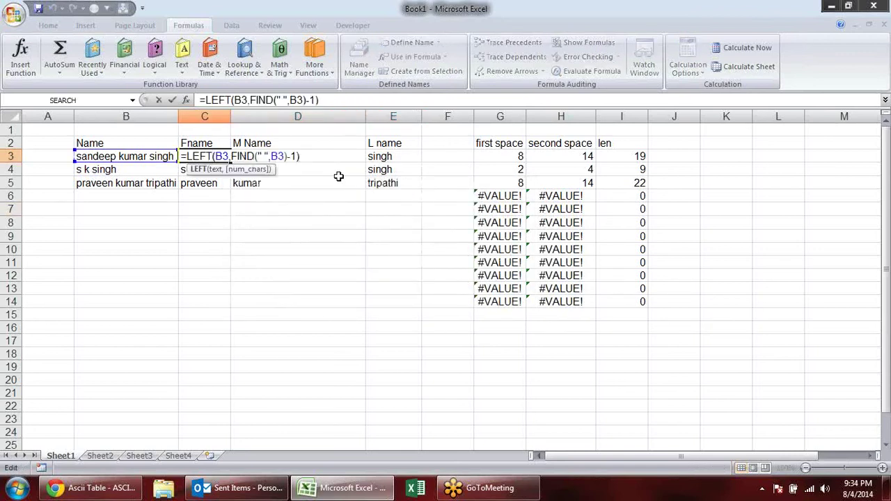
key("Escape")
double_click(325, 156)
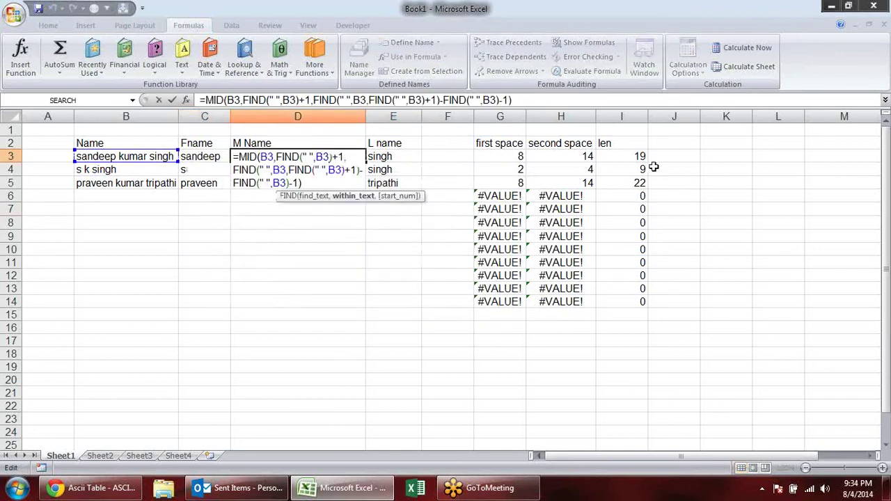
key("Escape")
double_click(405, 156)
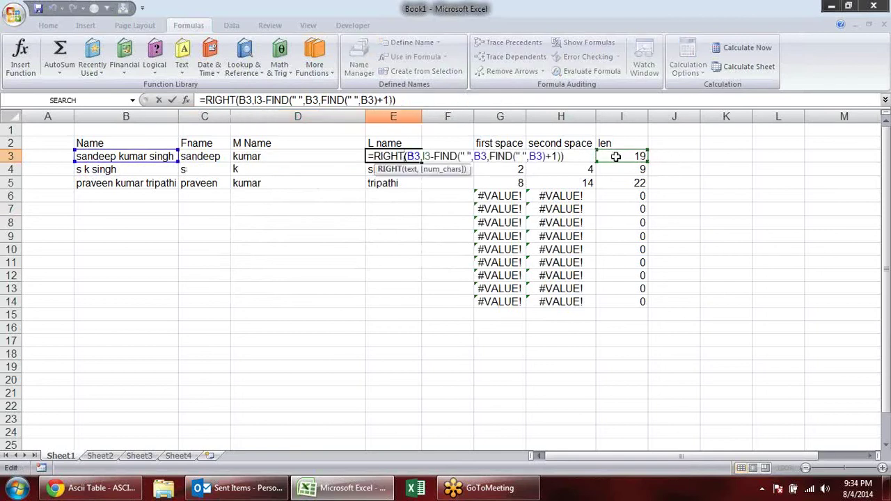
key("Escape")
Take I3's LEN(B3) expression and select the I3 reference in E3's last-name formula.
double_click(638, 157)
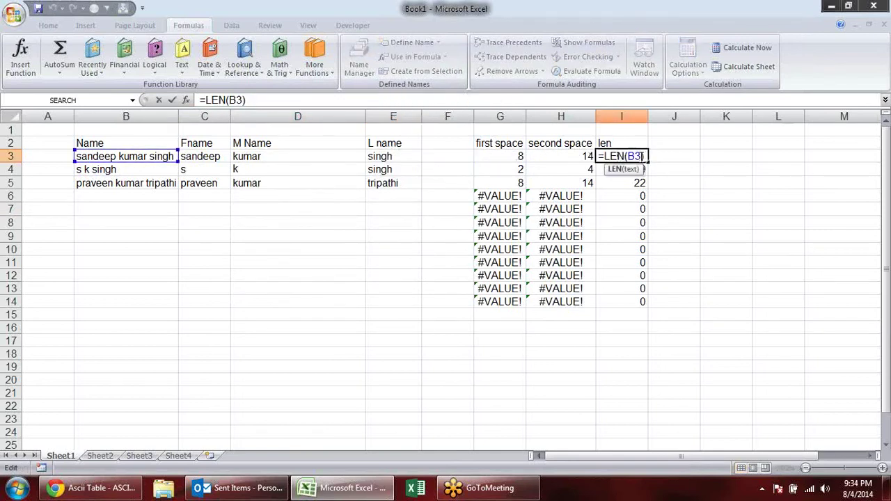
left_click_drag(642, 156, 604, 158)
key("Escape")
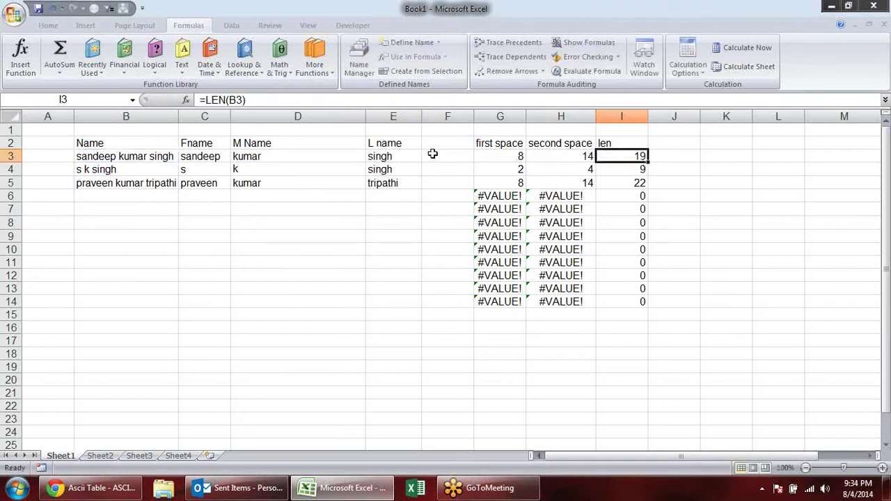
double_click(392, 156)
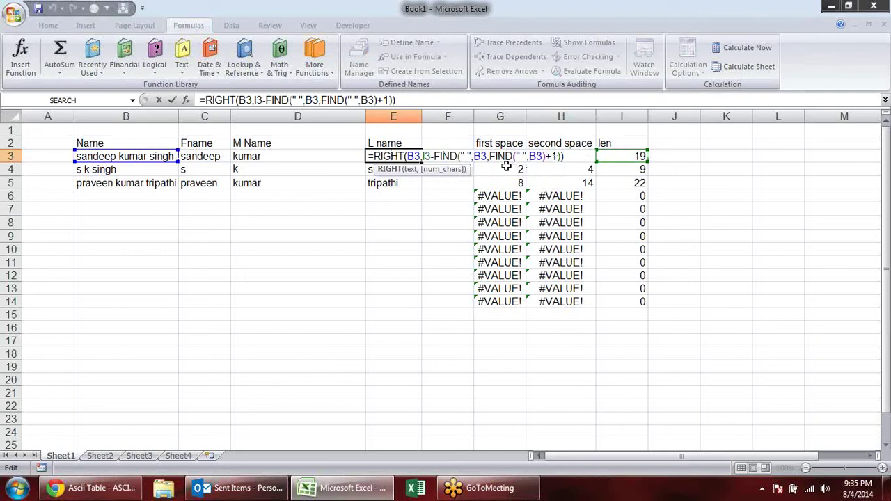
double_click(425, 156)
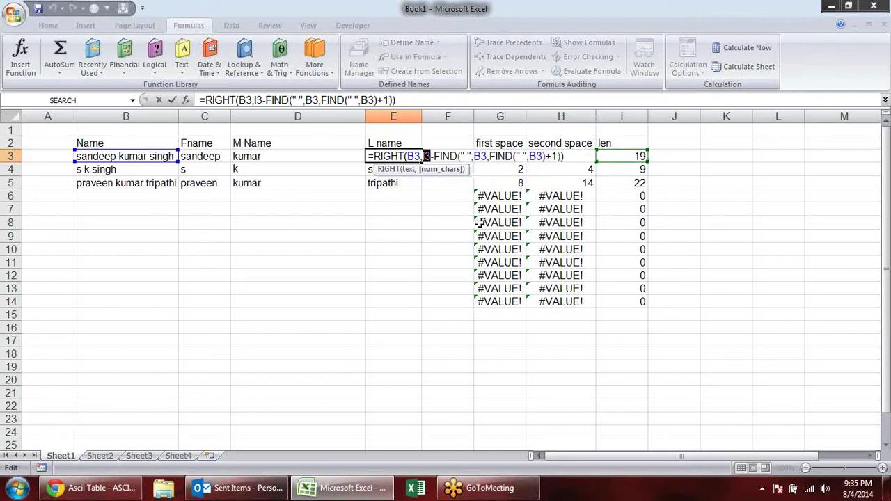
Replace I3 in E3's formula with LEN(B3) and check the G and I helper formulas.
type("LEN(B3)")
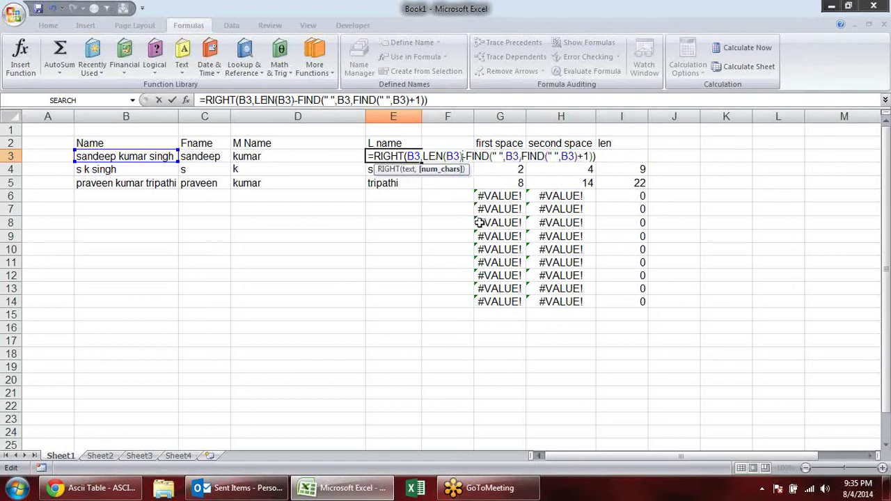
key("Return")
left_click(521, 157)
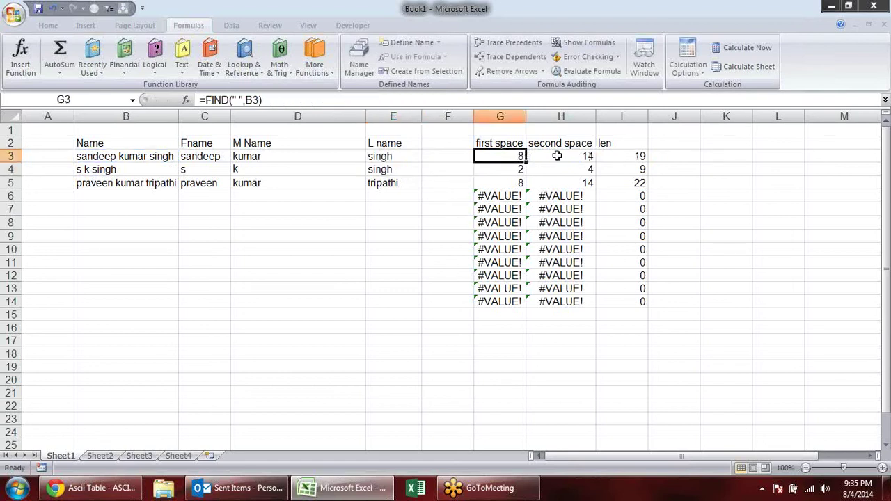
left_click(630, 157)
left_click(647, 206)
left_click(524, 184)
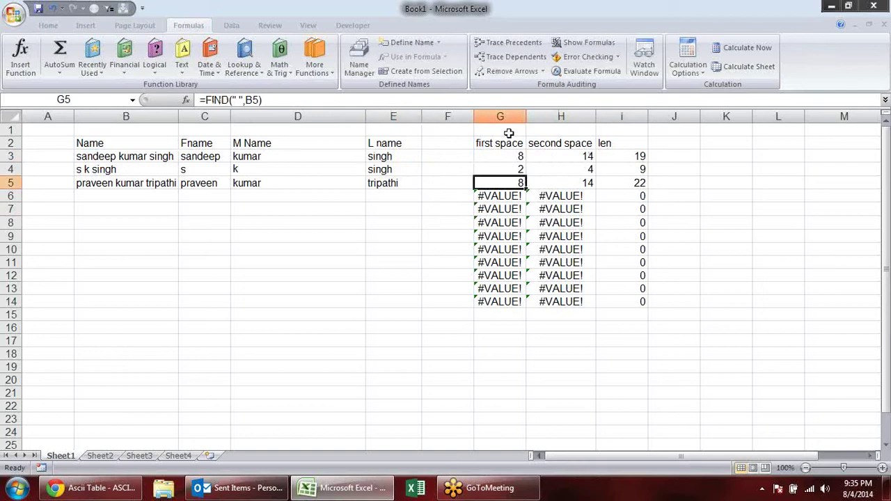
Delete helper columns G through I with Alt+E, D.
left_click_drag(500, 117, 627, 116)
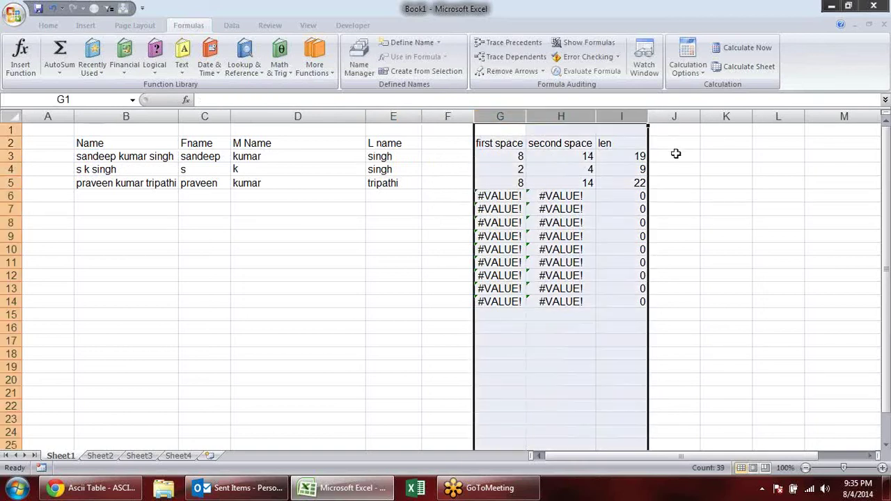
key("alt+e")
key("d")
left_click(404, 263)
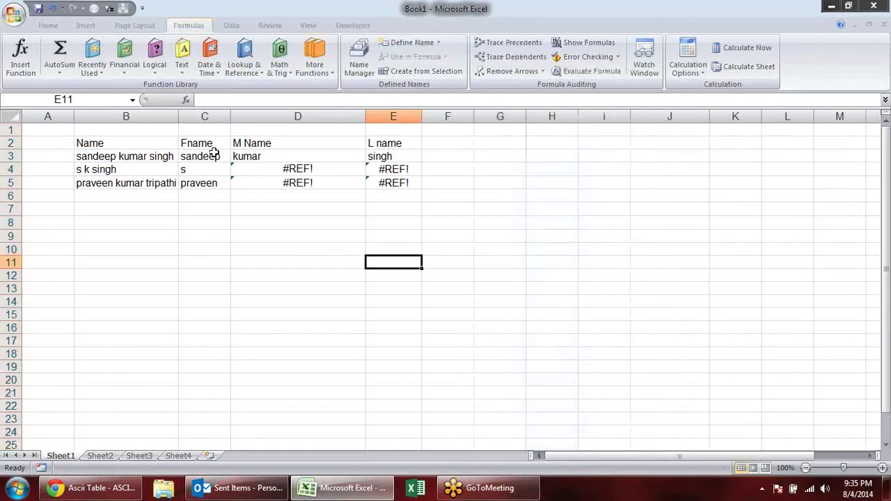
Fill the C3:E3 name formulas down to row 11.
left_click(215, 155)
key("F2")
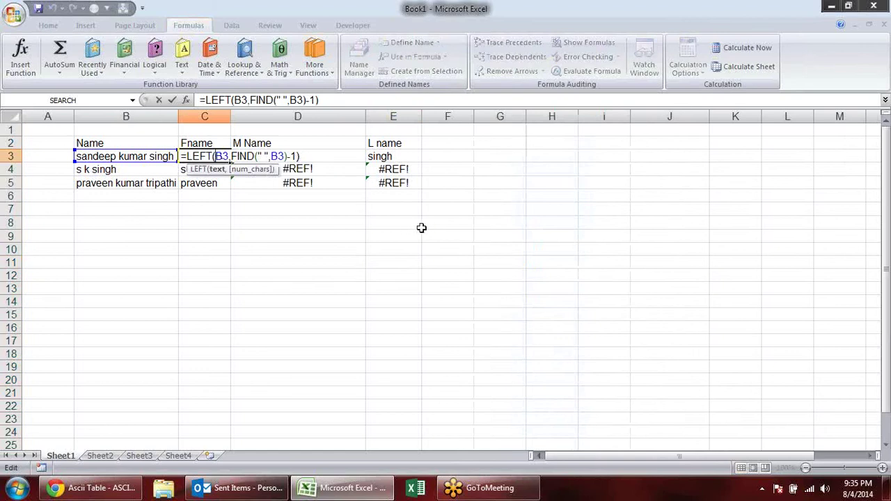
key("Escape")
mouse_move(214, 153)
left_mouse_down()
mouse_move(390, 156)
mouse_move(430, 262)
left_mouse_up()
left_click(441, 201)
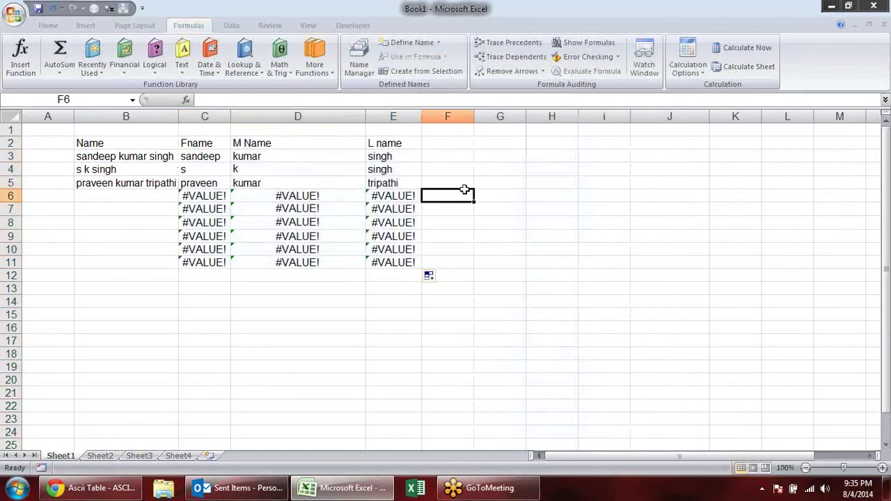
Check the filled formulas in rows 6–11, which show #VALUE!, and in row 3.
left_click(201, 214)
left_click(200, 195)
left_click(213, 211)
left_click(209, 262)
left_click(286, 263)
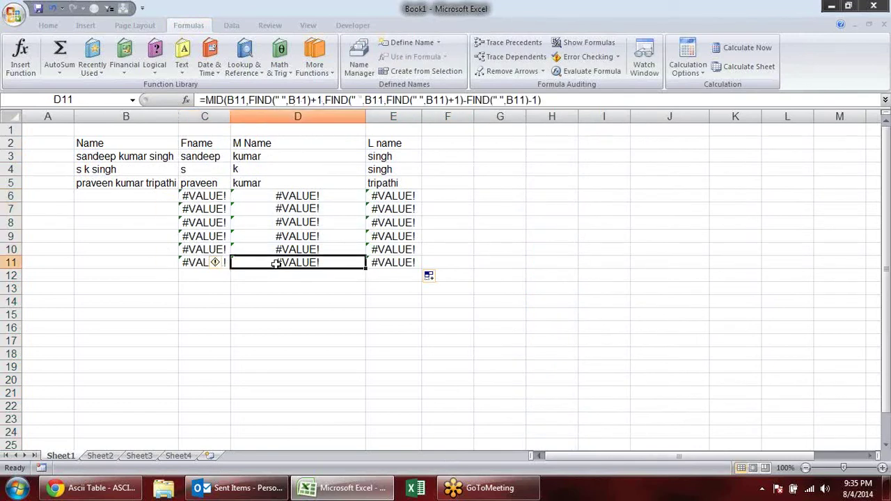
left_click(291, 209)
left_click(292, 196)
left_click(412, 198)
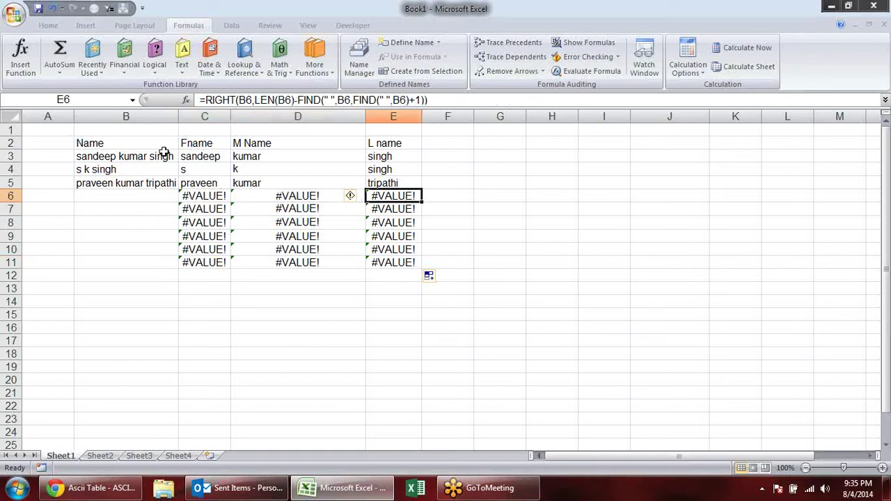
left_click(190, 158)
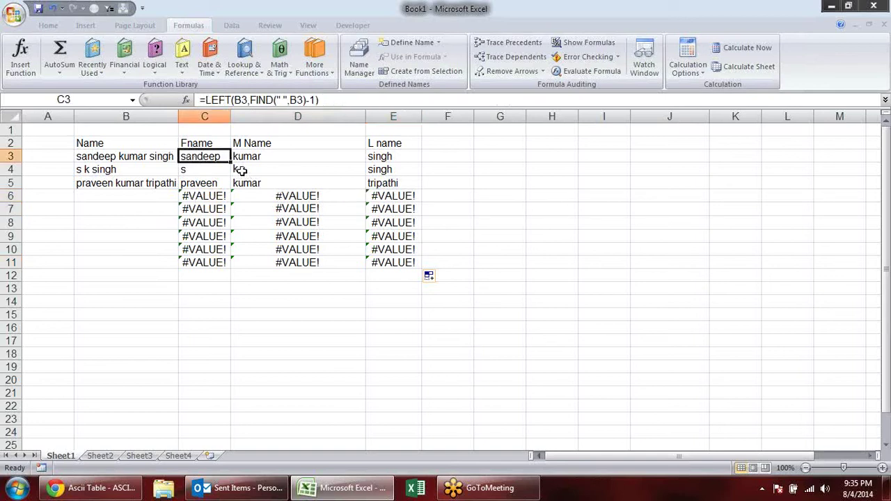
left_click(267, 155)
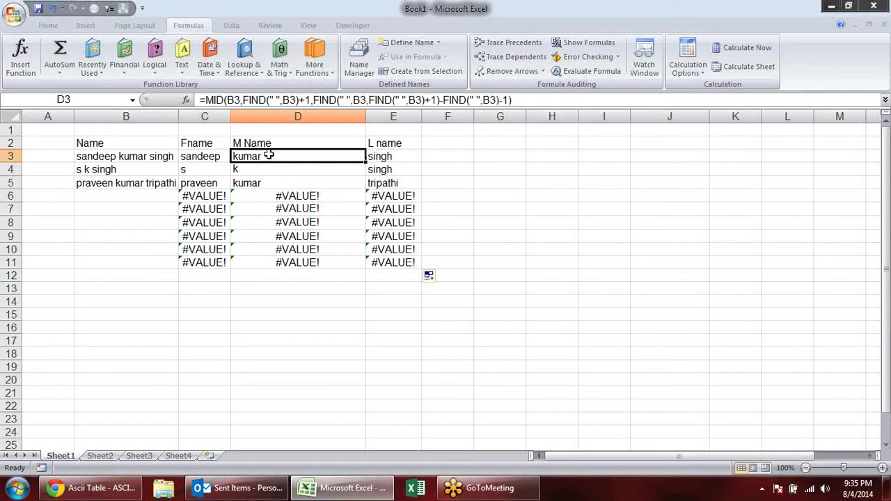
left_click(393, 155)
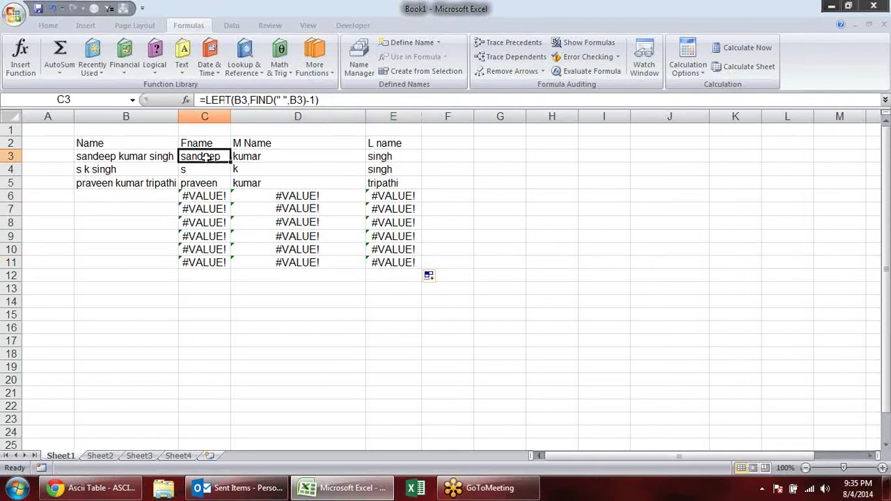
Inspect the C3, D3 and E3 formulas in edit mode to show their references.
double_click(207, 156)
double_click(312, 156)
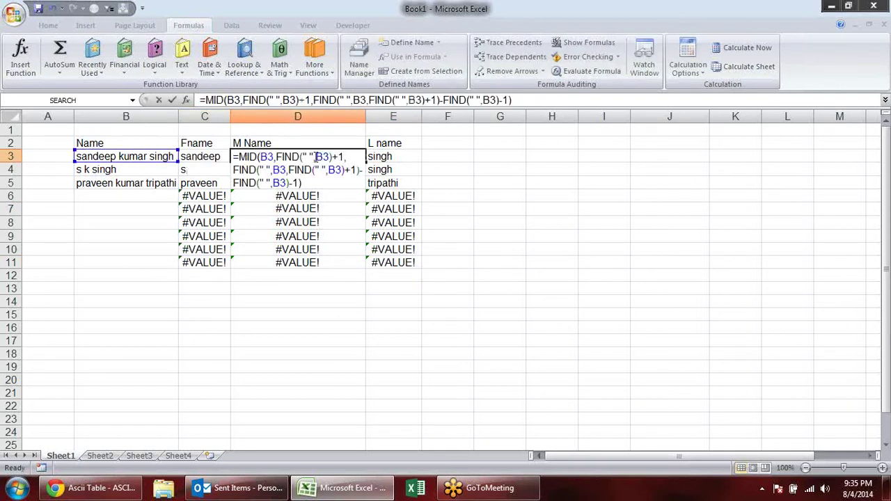
key("Escape")
double_click(403, 157)
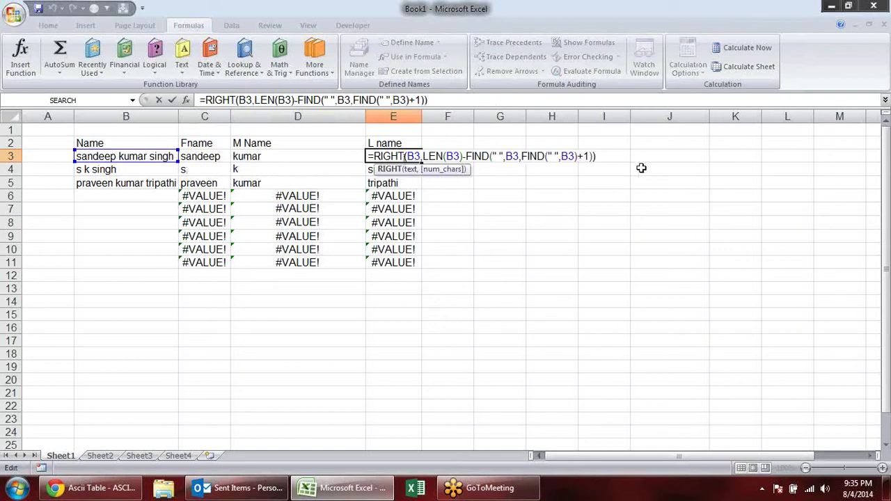
key("Escape")
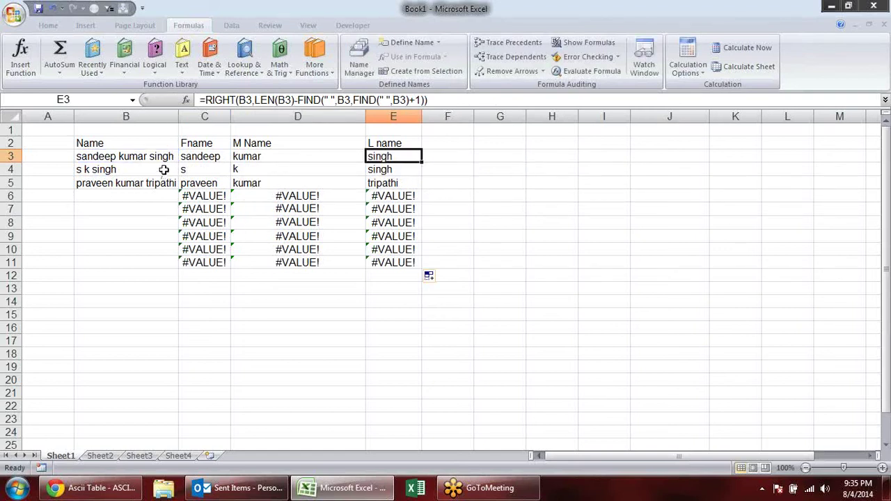
left_click(142, 196)
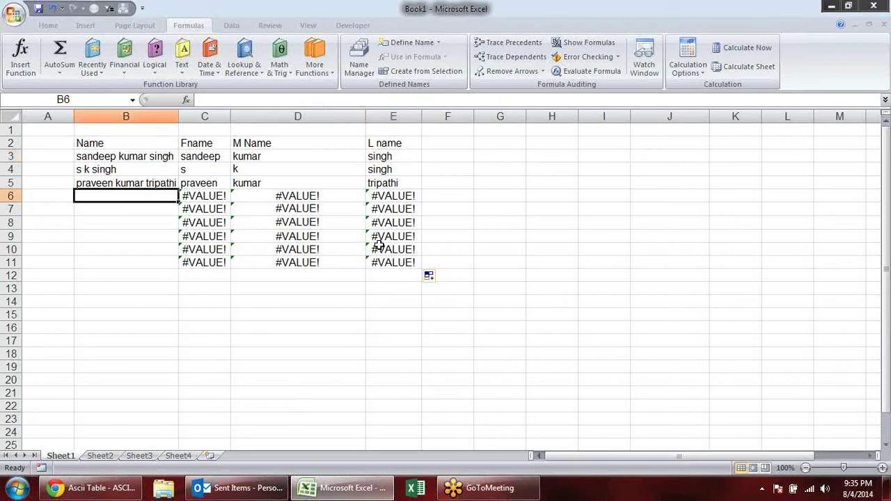
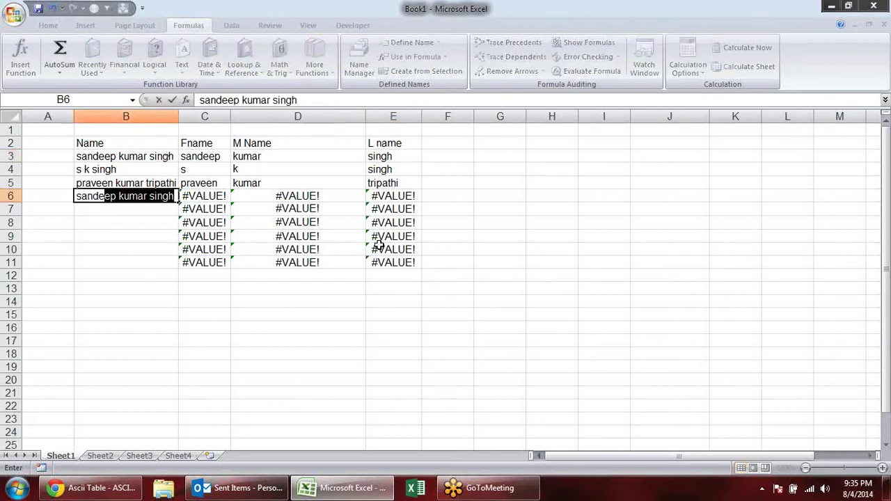
key("Return")
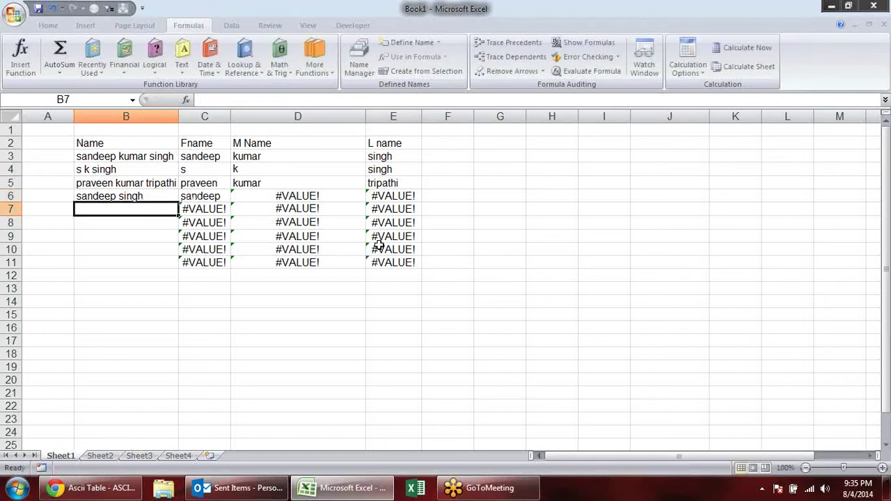
double_click(221, 198)
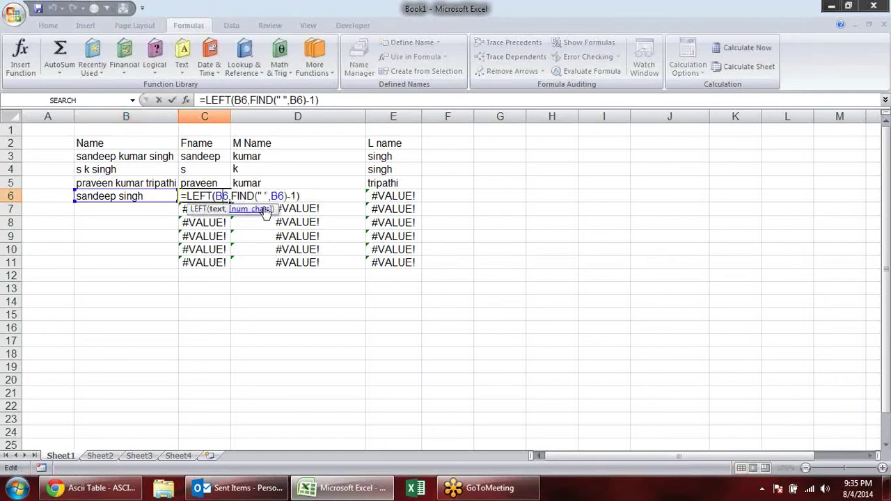
key("Escape")
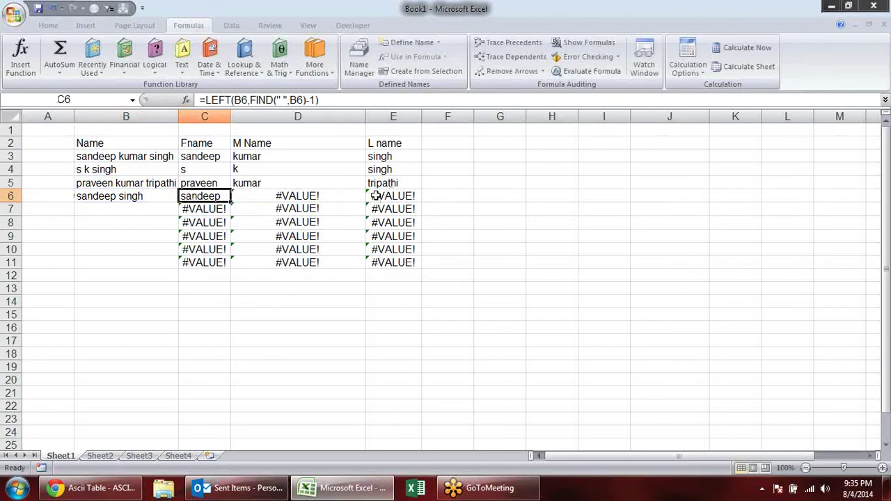
left_click(348, 197)
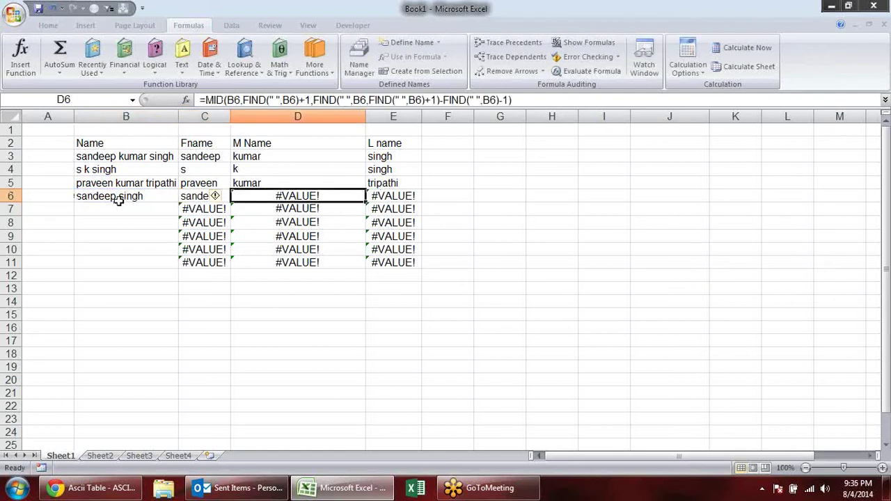
left_click(394, 197)
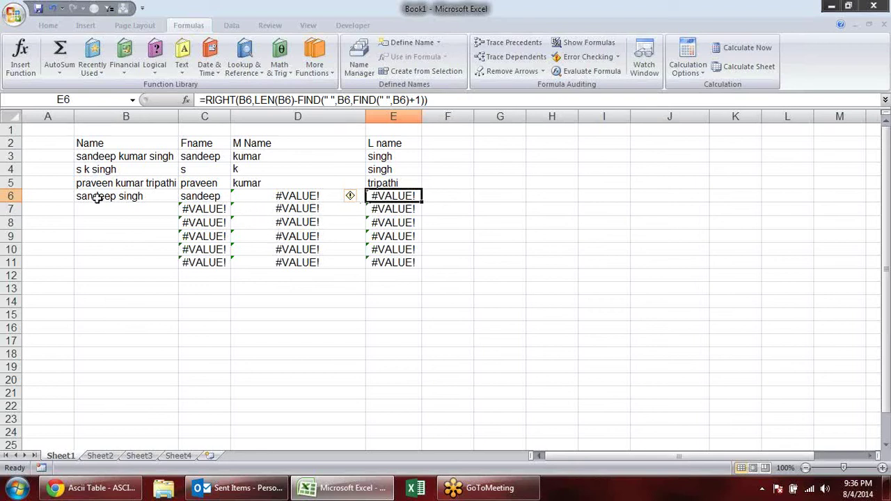
left_click(268, 196)
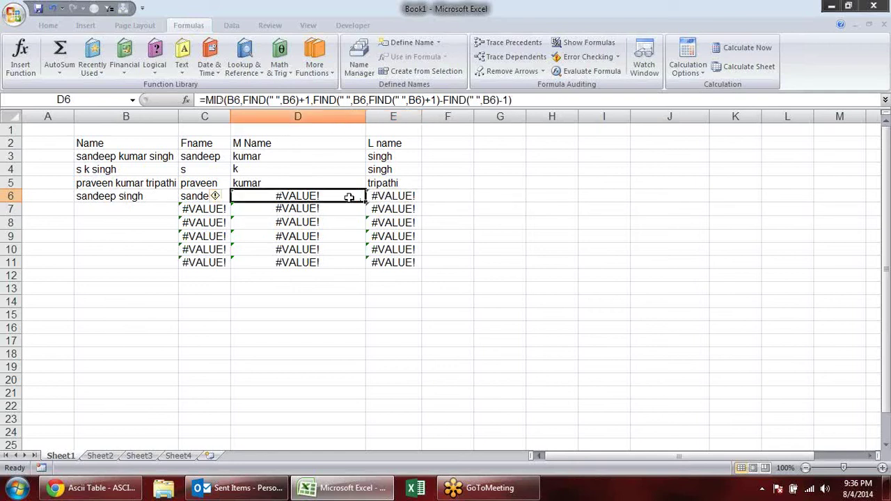
double_click(348, 197)
Wrap D6's MID formula in IFERROR with "" as the error value.
left_click(237, 197)
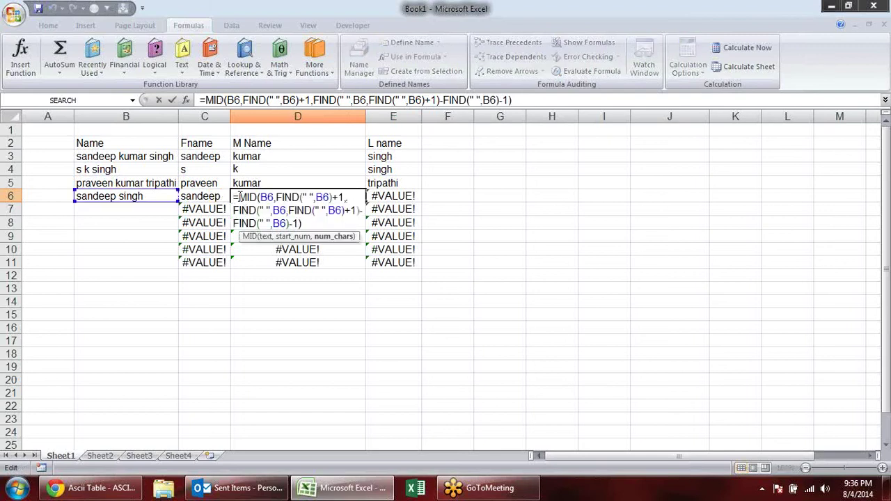
type("if")
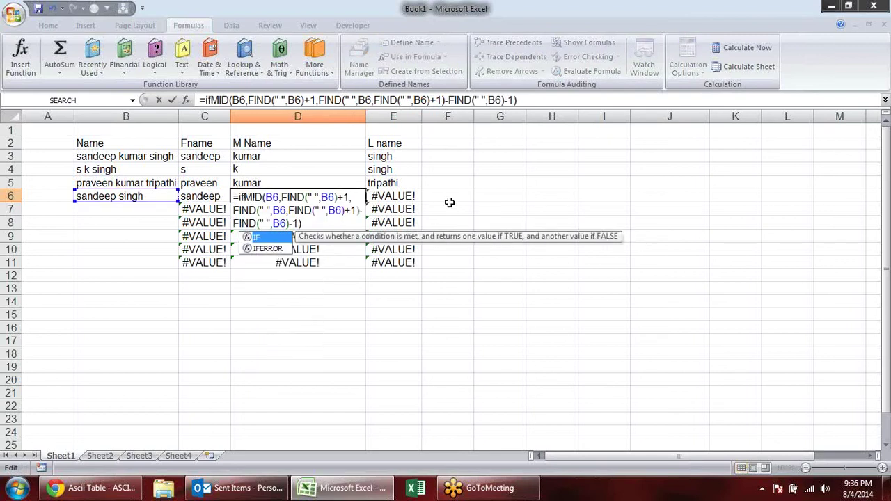
key("Down")
key("Tab")
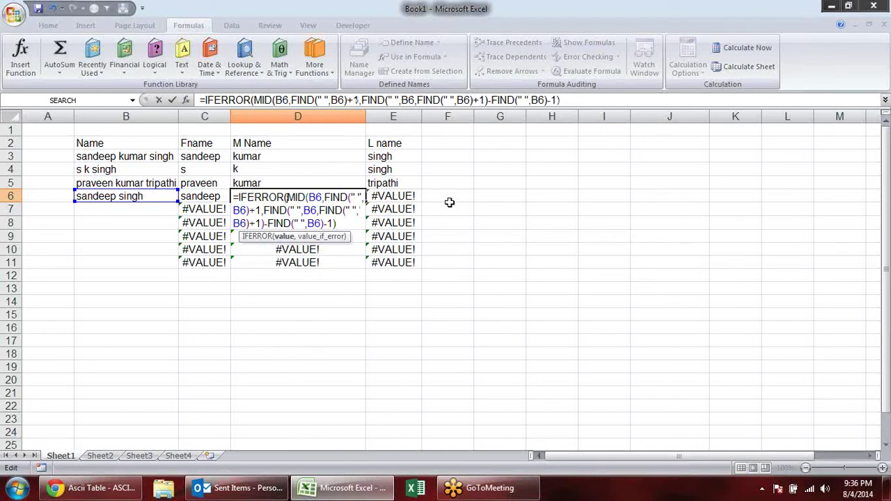
left_click(284, 237)
left_click(353, 218)
type(",\"")
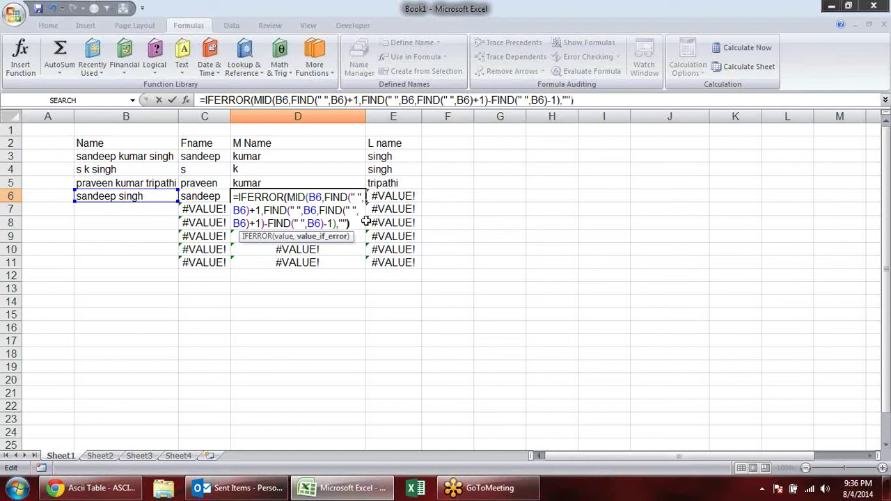
key("Return")
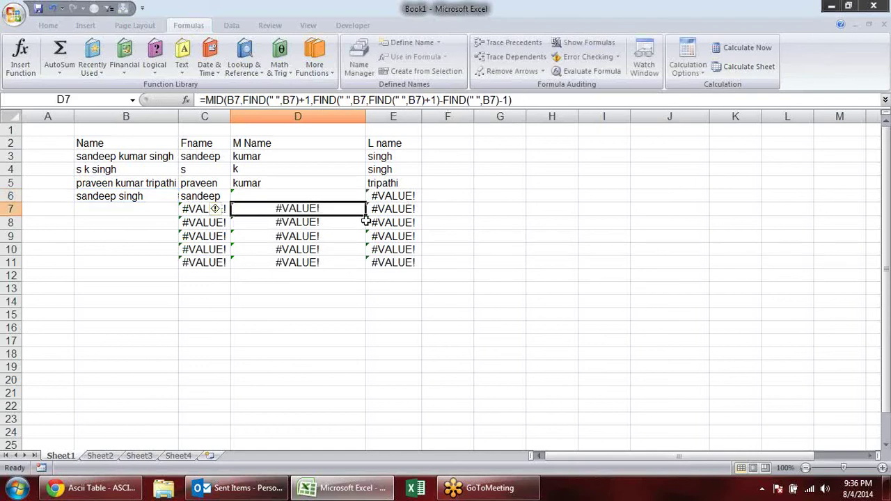
left_click(288, 193)
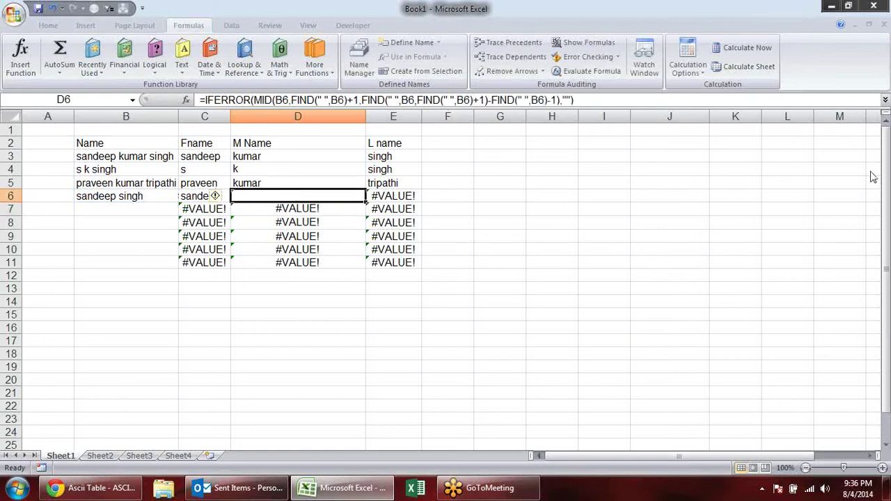
Wrap E6's RIGHT last-name formula in IFERROR.
left_click(410, 194)
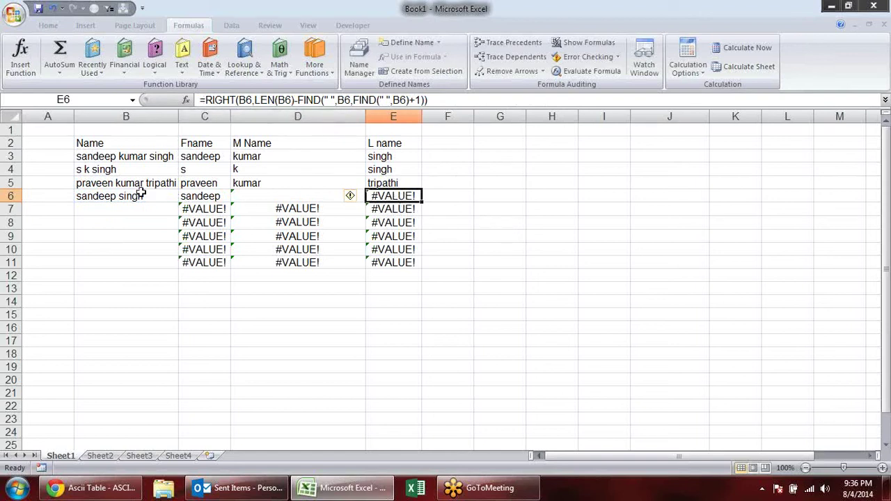
left_click(203, 101)
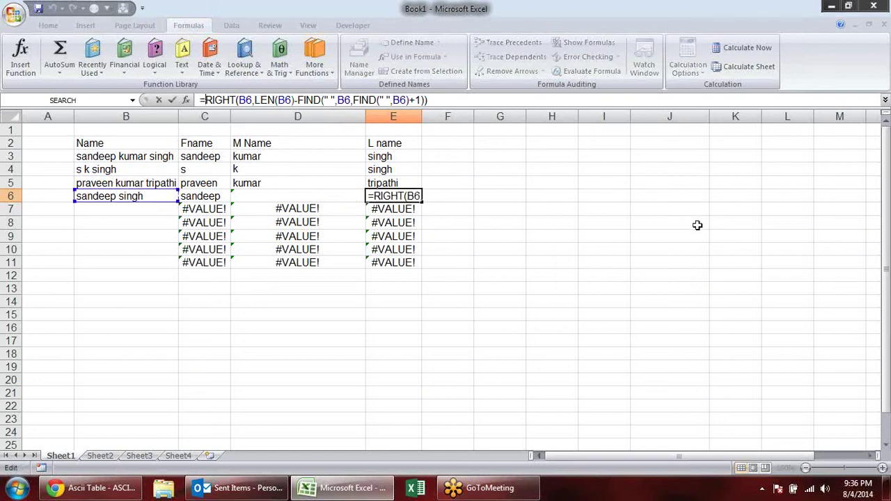
type("IF(")
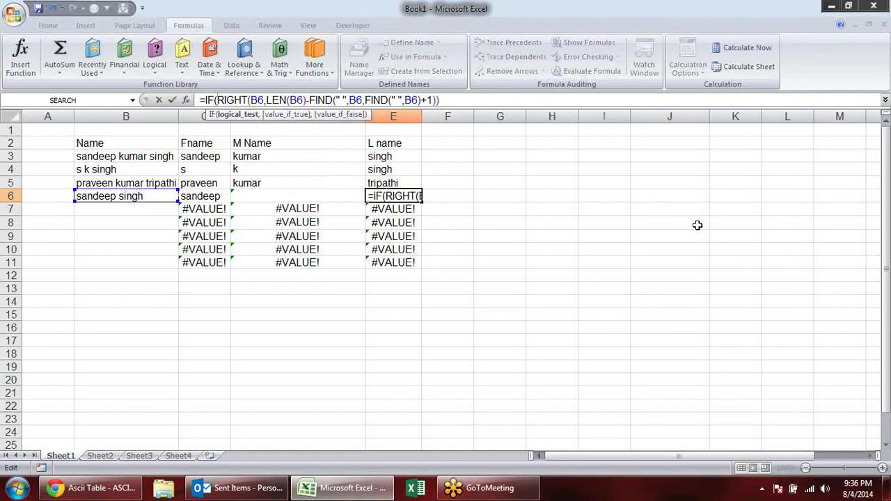
key("BackSpace")
key("Down")
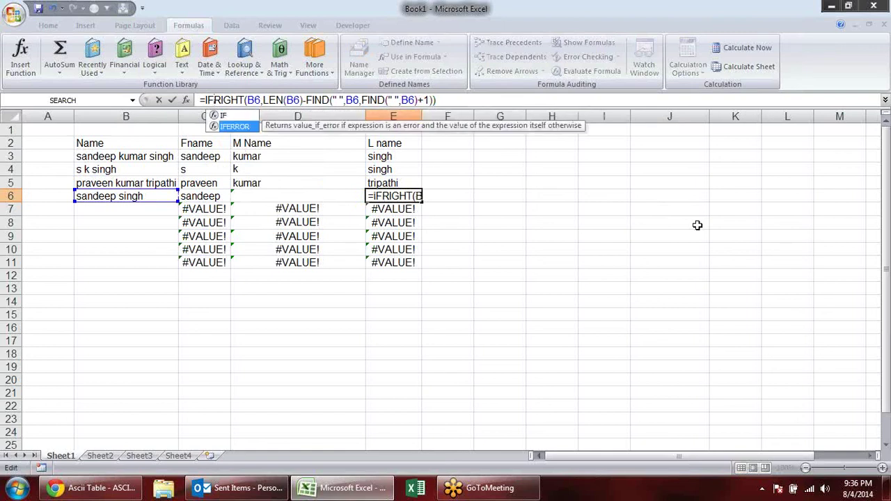
key("Tab")
left_click(529, 100)
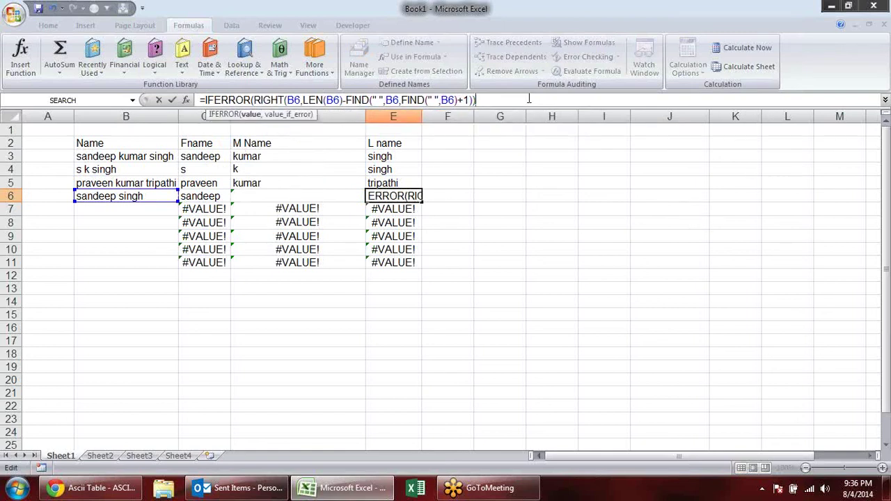
type(",")
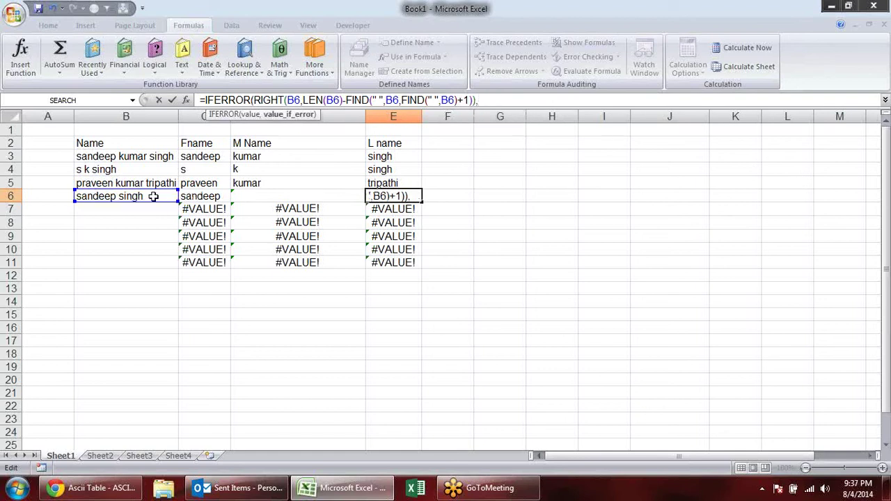
Add RIGHT(B6,LEN(B6)-FIND(" ",B6)) as the IFERROR fallback so E6 returns singh.
type("RIGHT(")
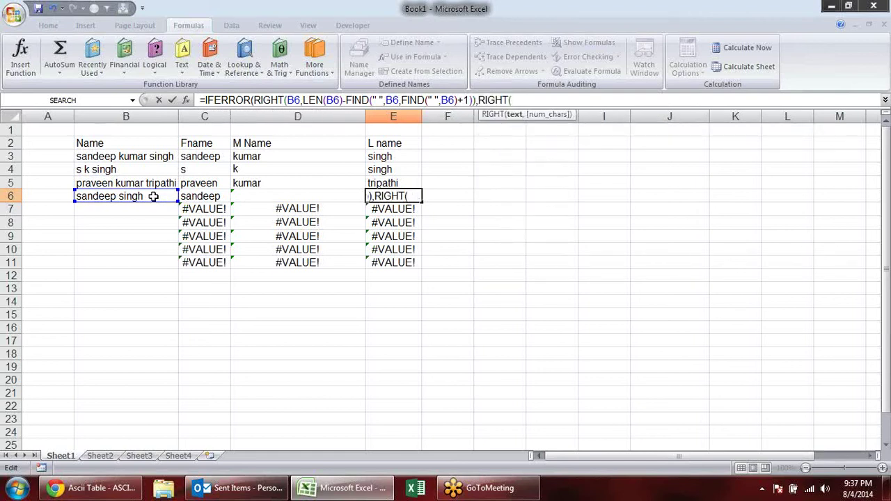
left_click(124, 196)
type(",")
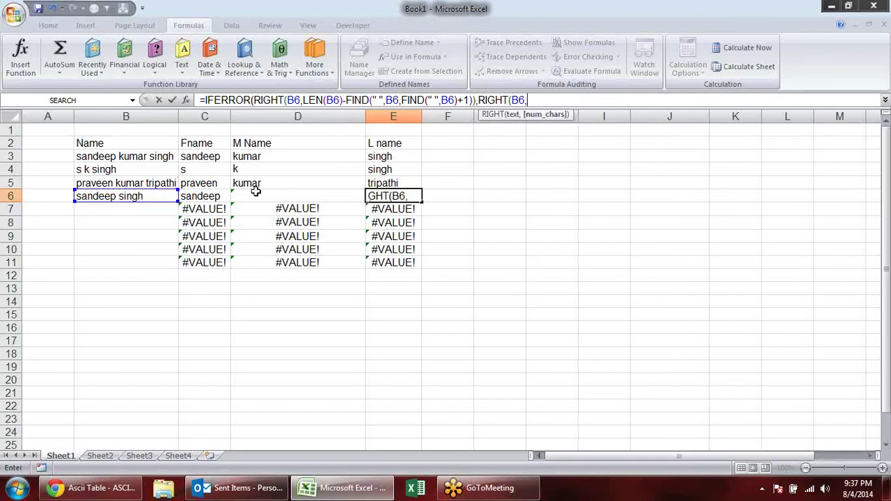
type("LE")
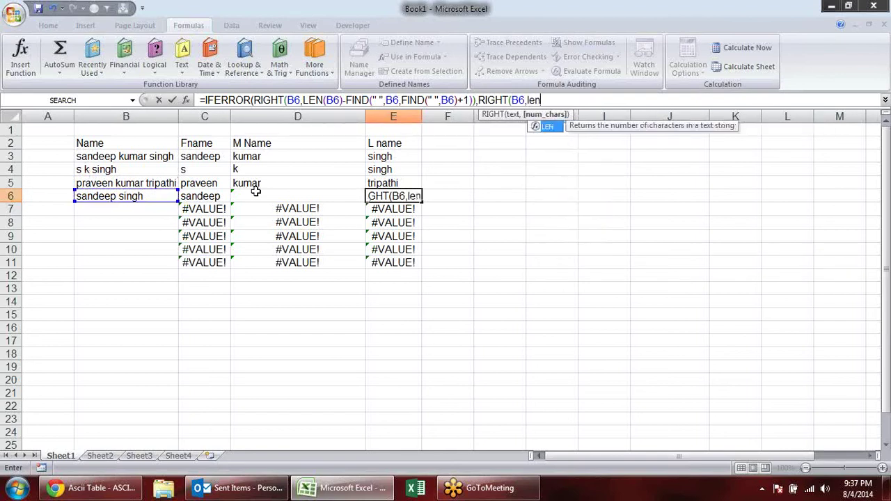
type("N(")
left_click(129, 196)
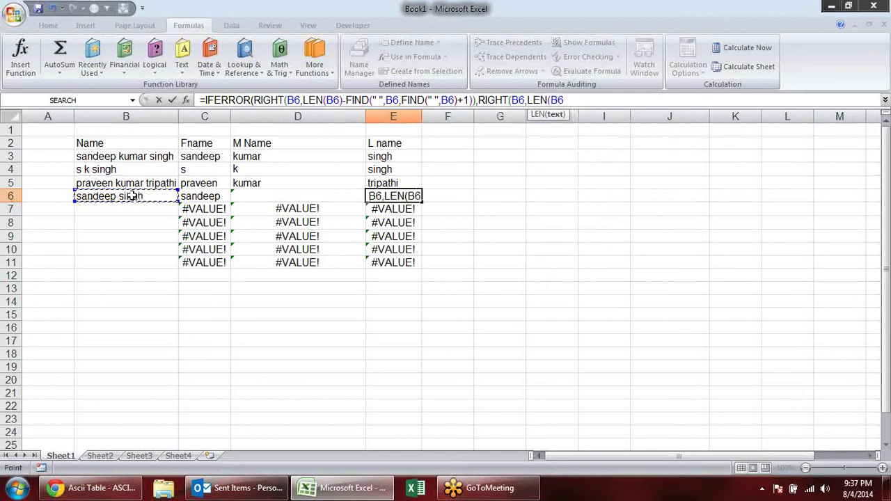
type(")-")
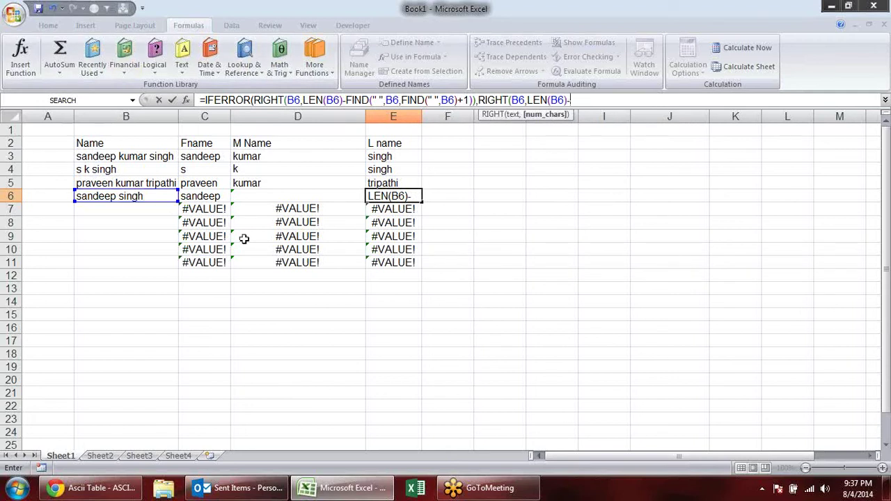
type("FIND(")
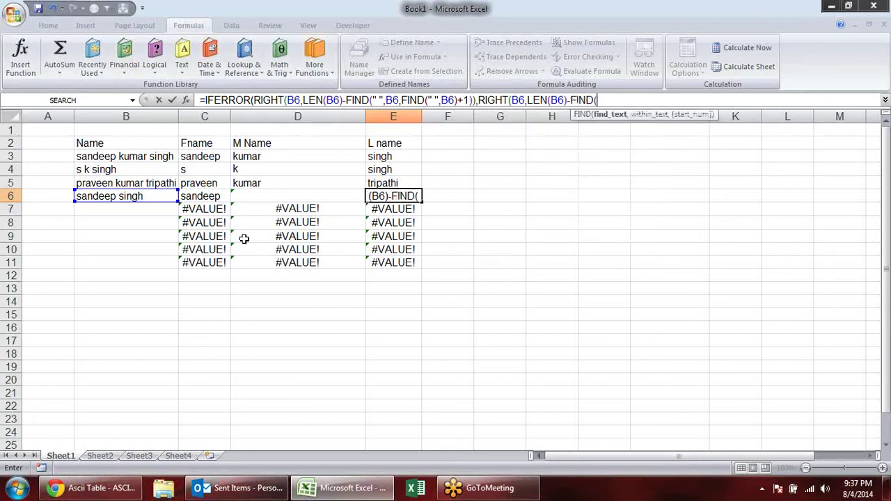
type("\" \"")
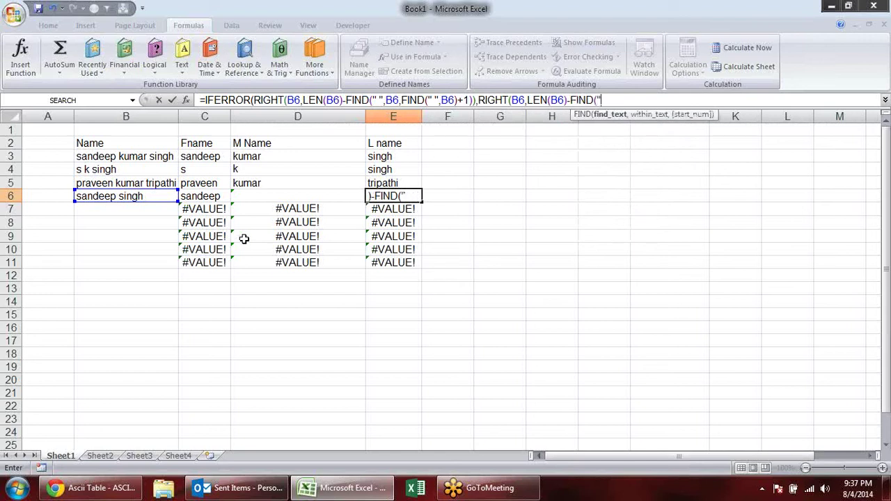
type(",")
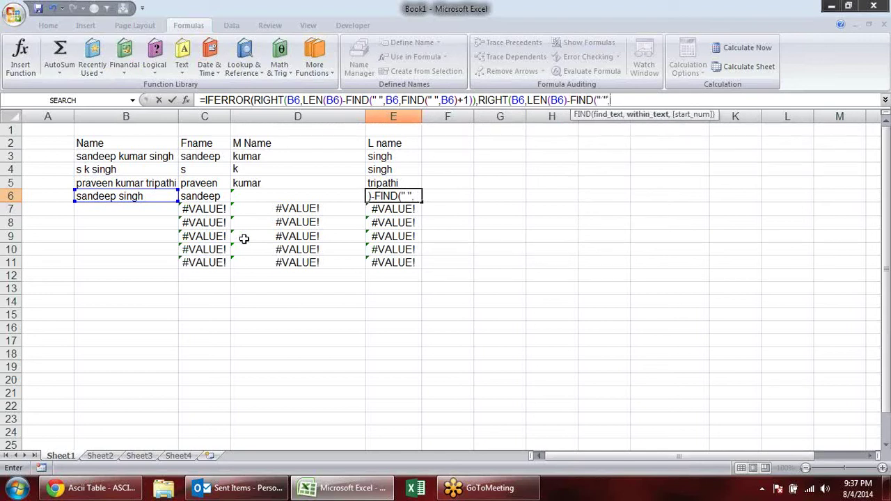
left_click(117, 197)
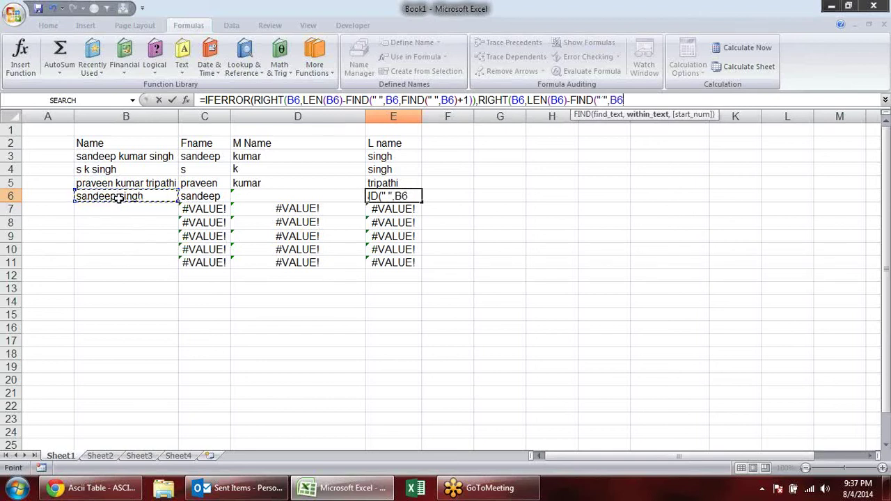
type(",")
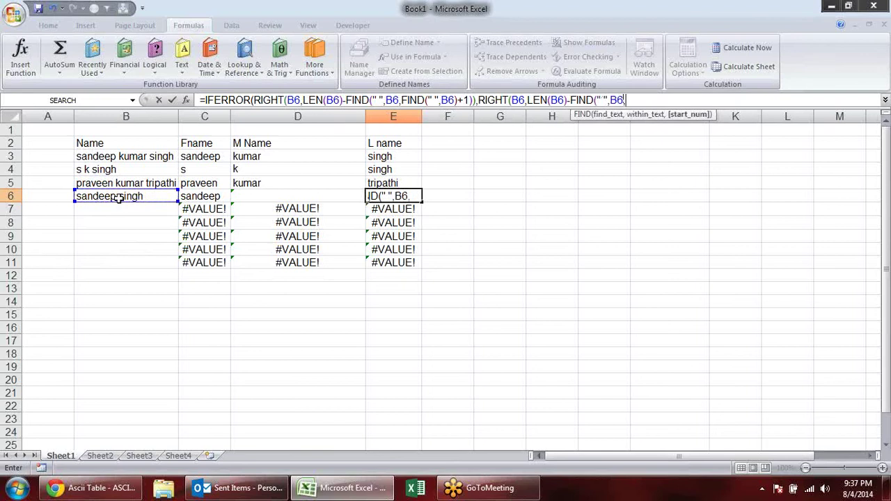
key("BackSpace")
type(")")
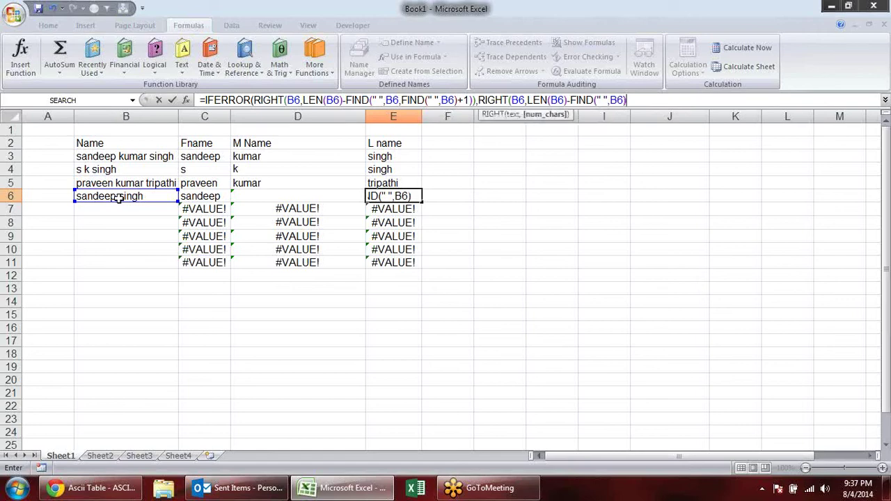
key("Return")
key("Return")
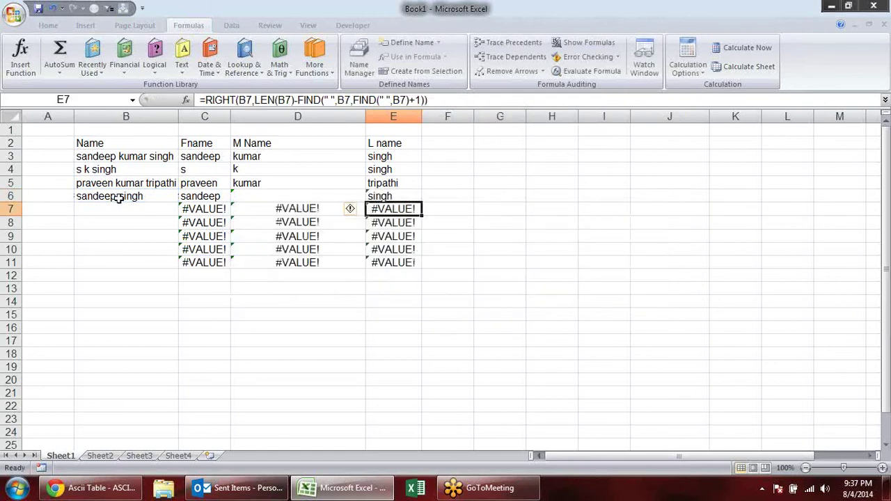
left_click(439, 223)
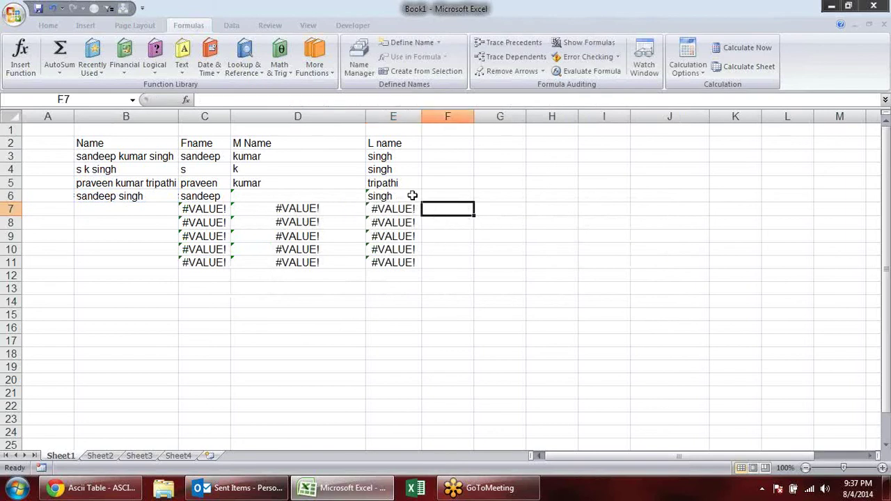
double_click(413, 196)
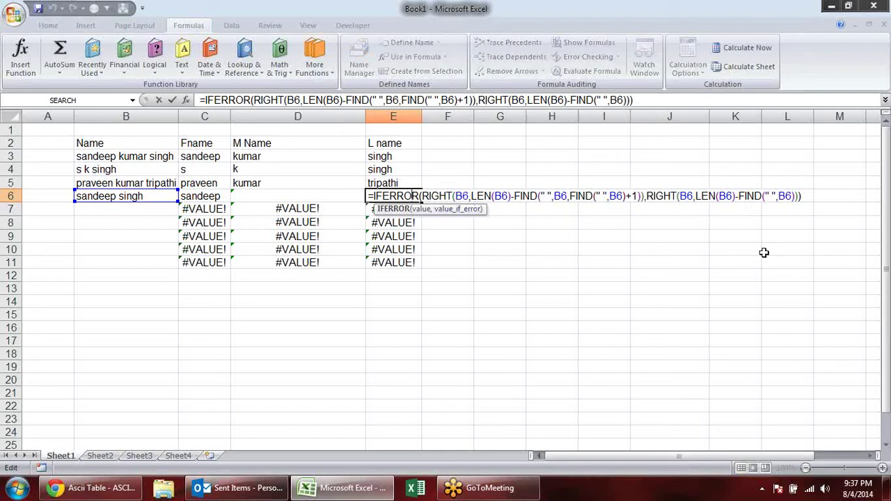
key("Escape")
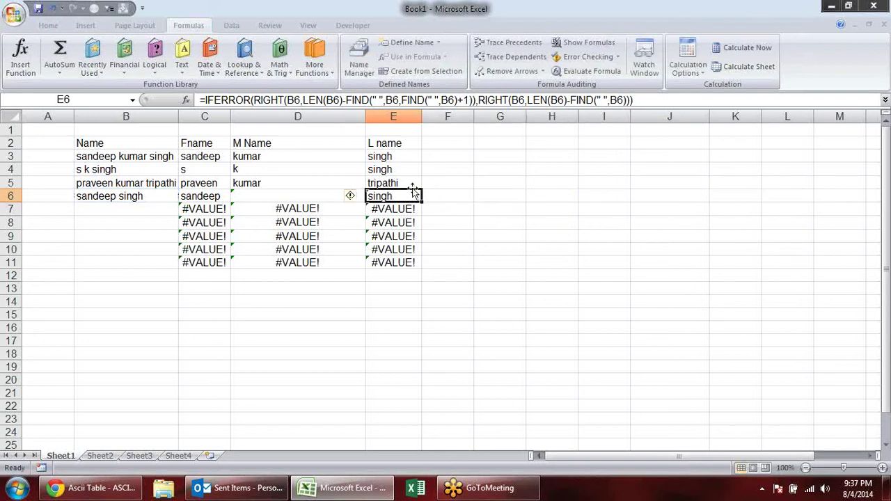
left_click(102, 195)
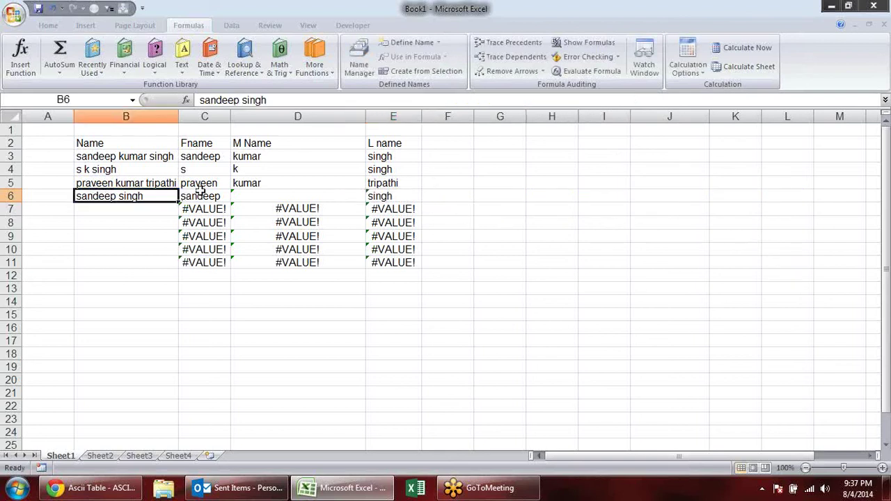
type("sk")
key("BackSpace")
type("k singh")
key("Return")
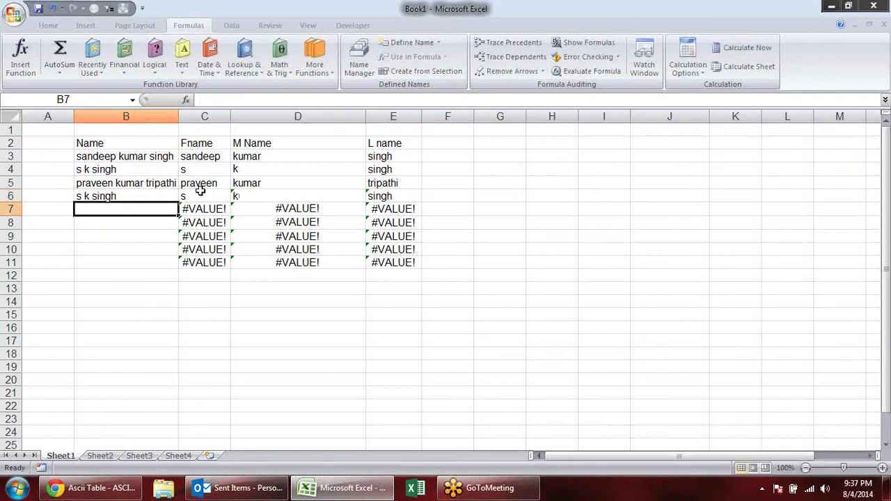
left_click(145, 193)
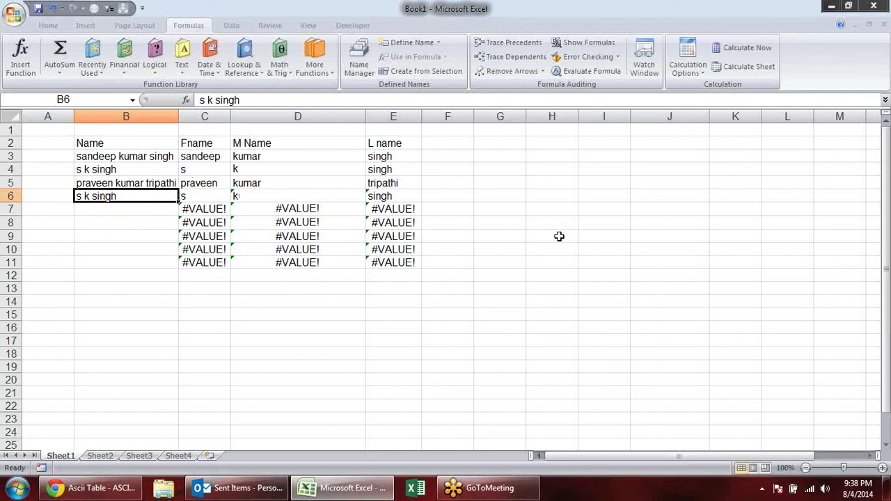
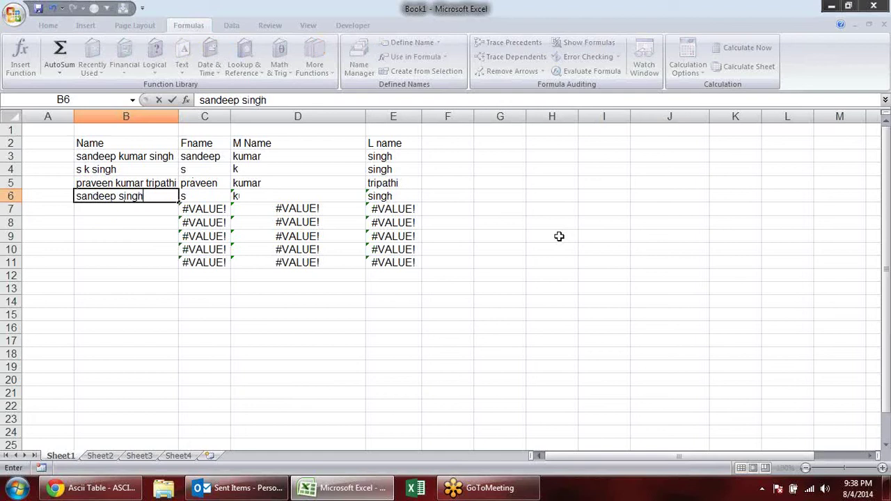
key("Return")
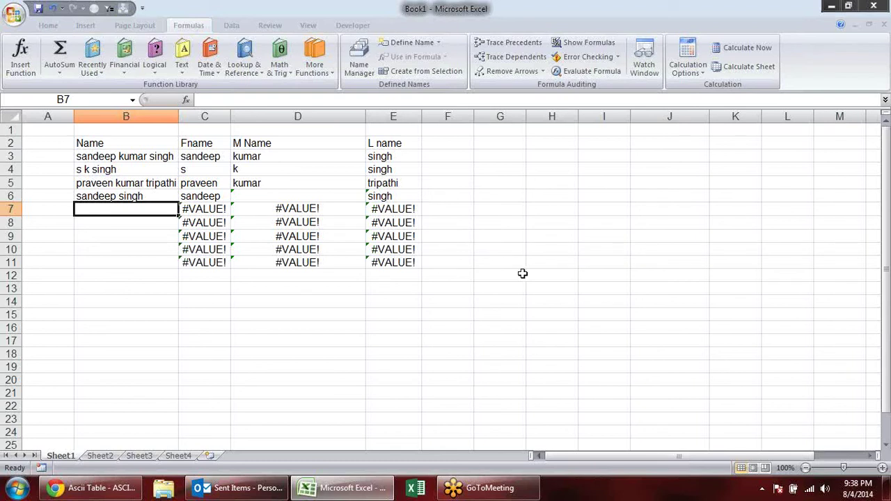
Enter praveen in B7 and inspect C7's first-name formula.
type("praveen")
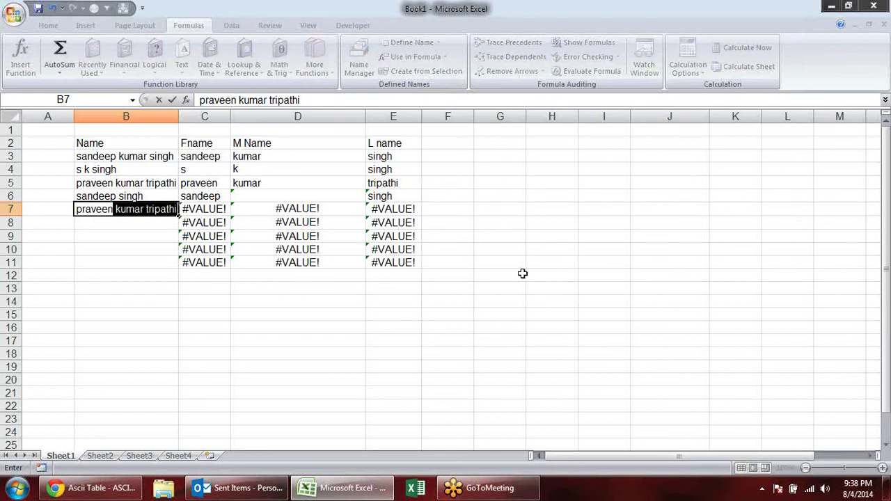
key("BackSpace")
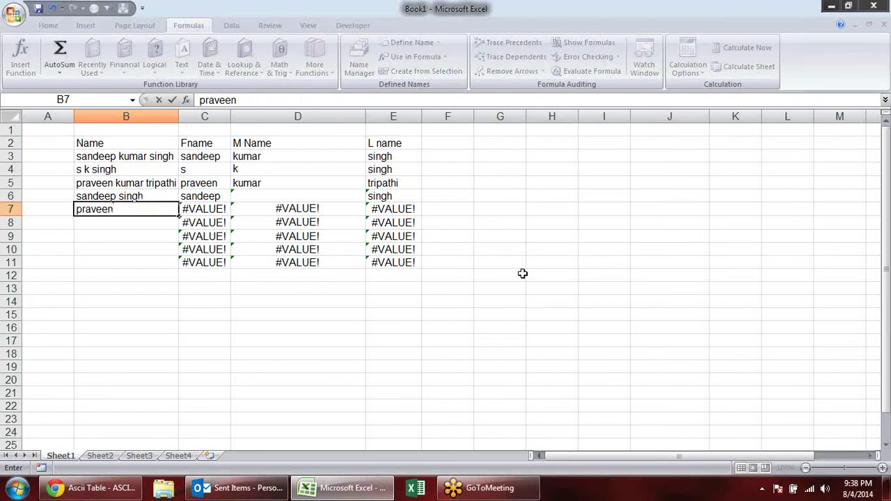
key("Return")
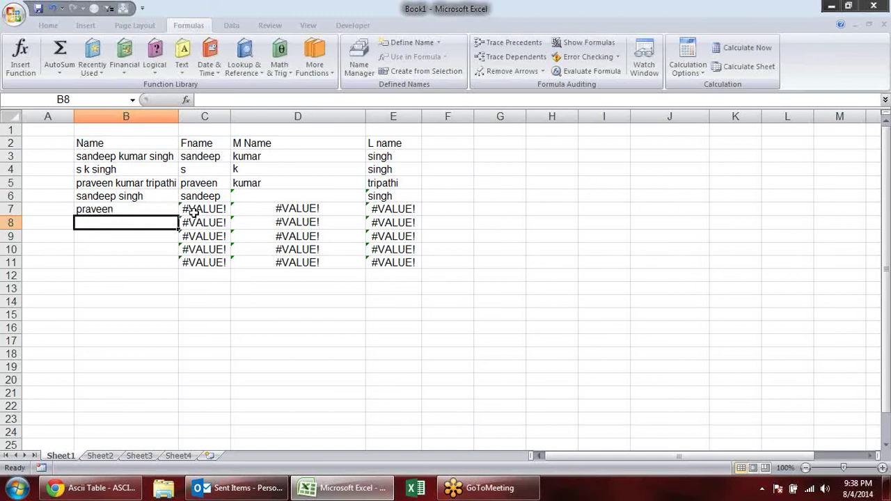
double_click(195, 210)
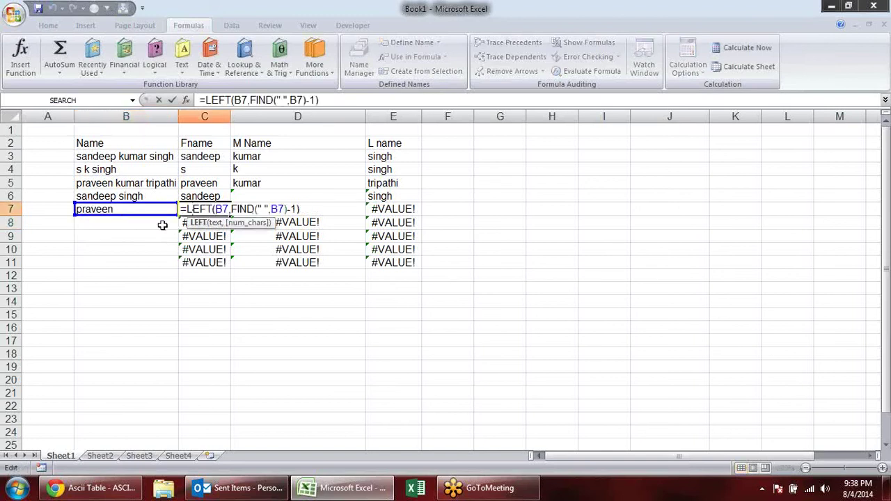
key("Escape")
double_click(189, 209)
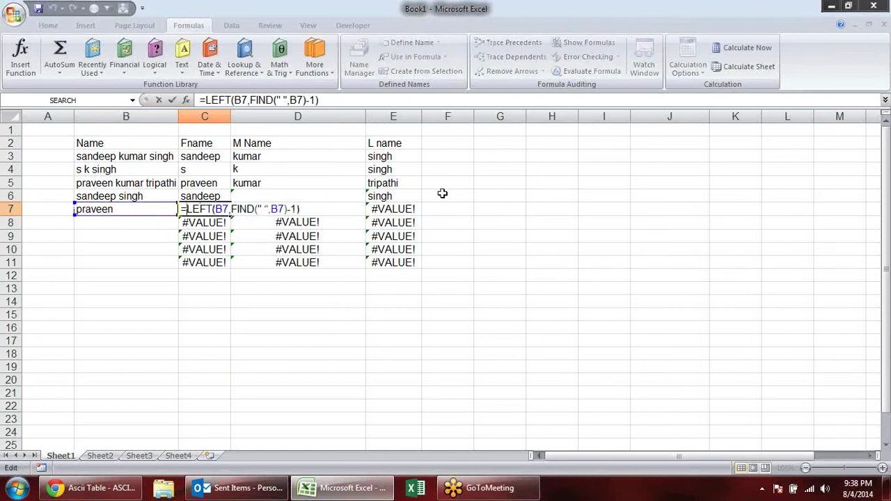
key("Escape")
Copy row 6's name formulas up to row 3, then fill C3:E6 down to row 11.
left_click_drag(215, 197, 377, 202)
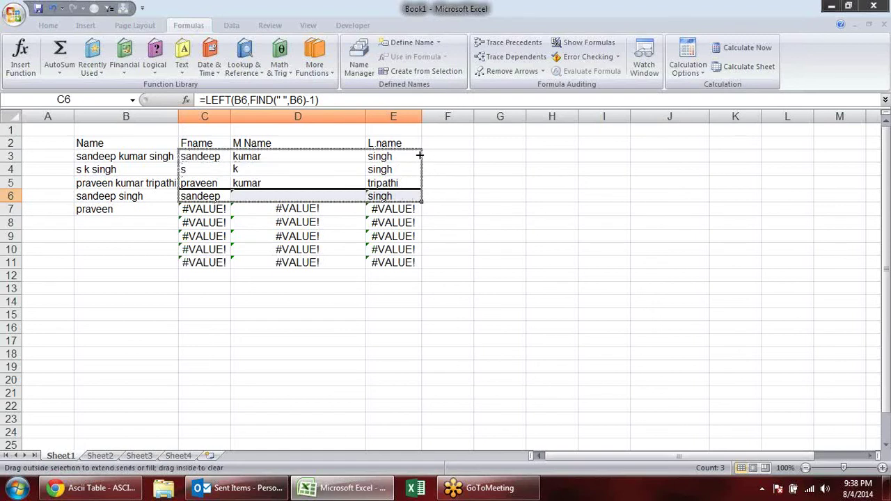
left_click_drag(421, 202, 420, 154)
left_click_drag(427, 208, 422, 267)
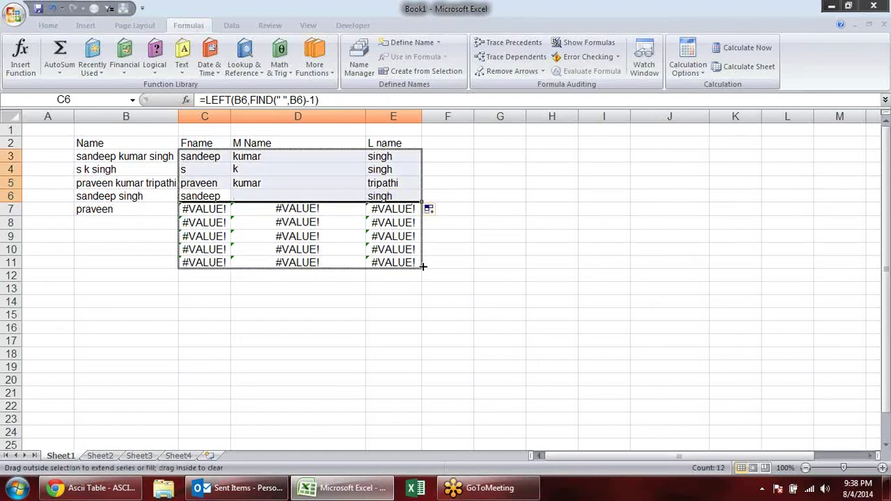
left_click(512, 247)
left_click(313, 208)
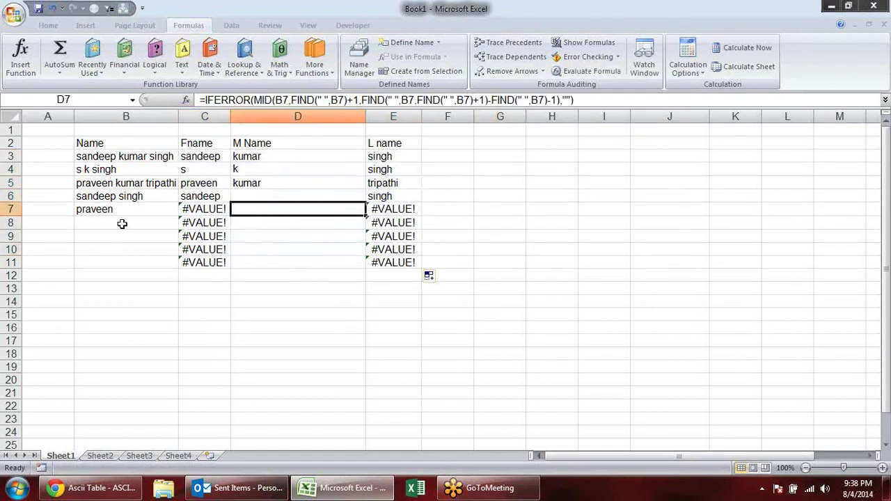
Change C7 to =IFERROR(LEFT(B7,FIND(" ",B7)-1),B7) so praveen shows as the first name.
left_click(126, 209)
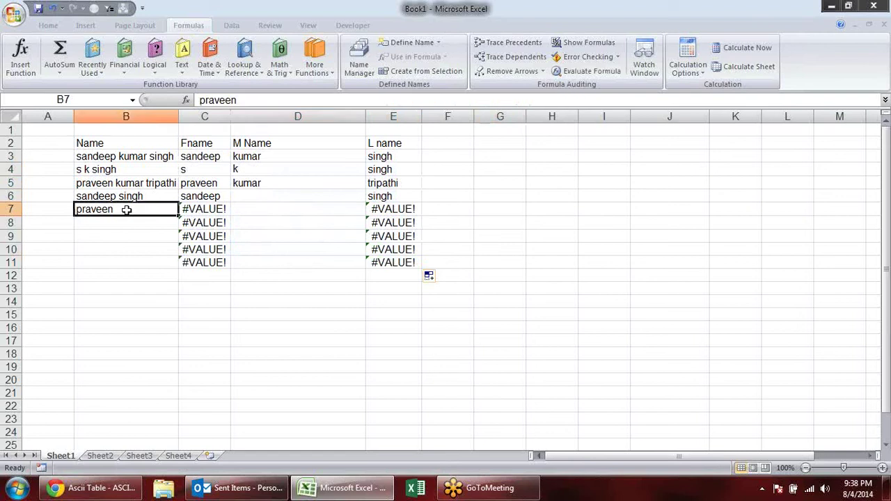
left_click(211, 209)
double_click(211, 209)
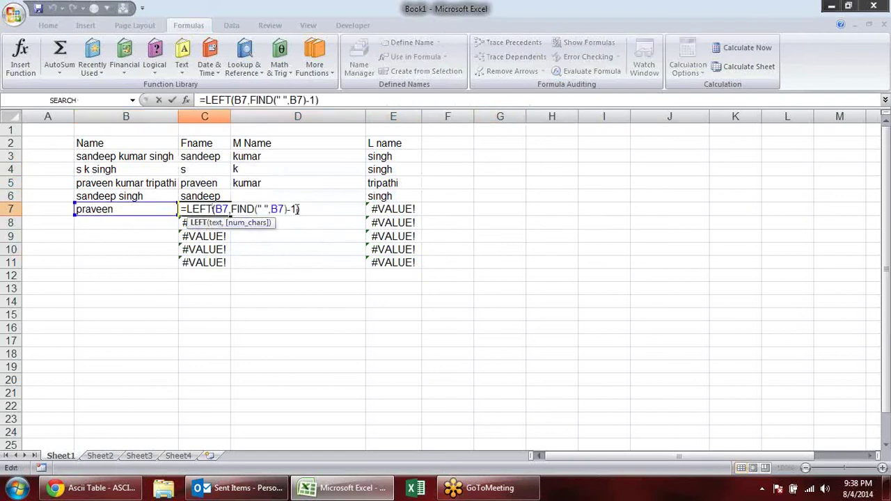
left_click(188, 209)
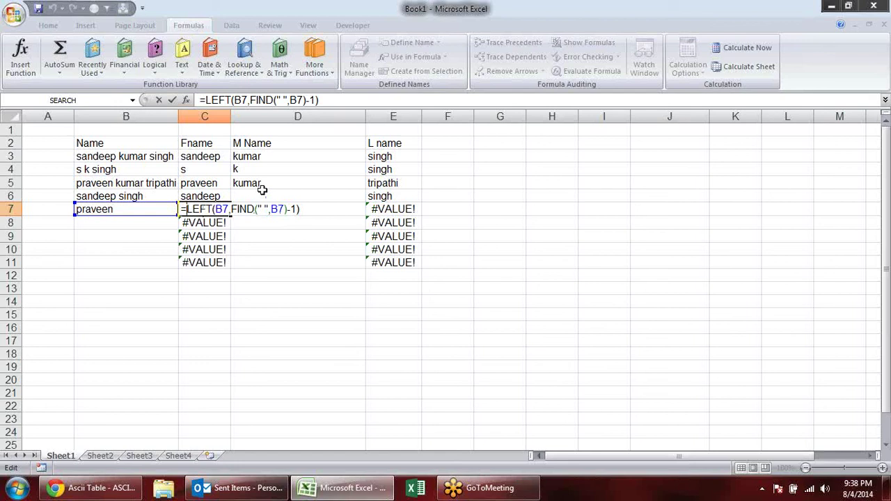
type("if")
key("Down")
key("Tab")
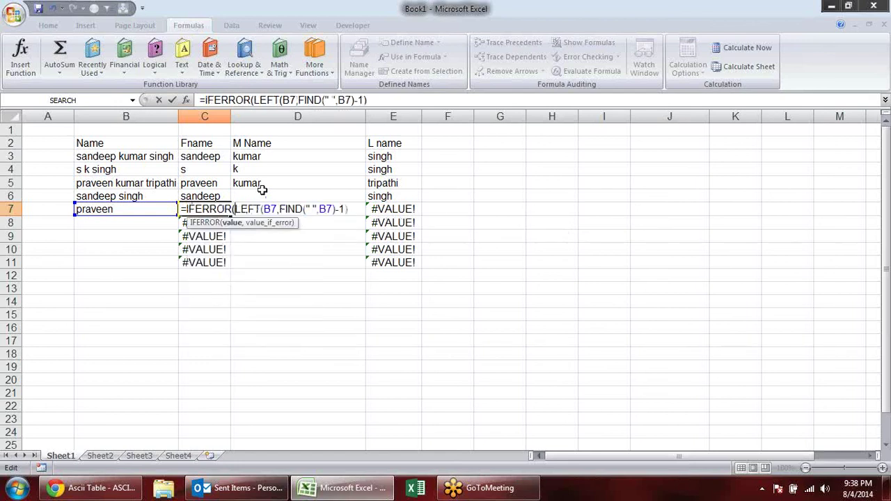
type(",")
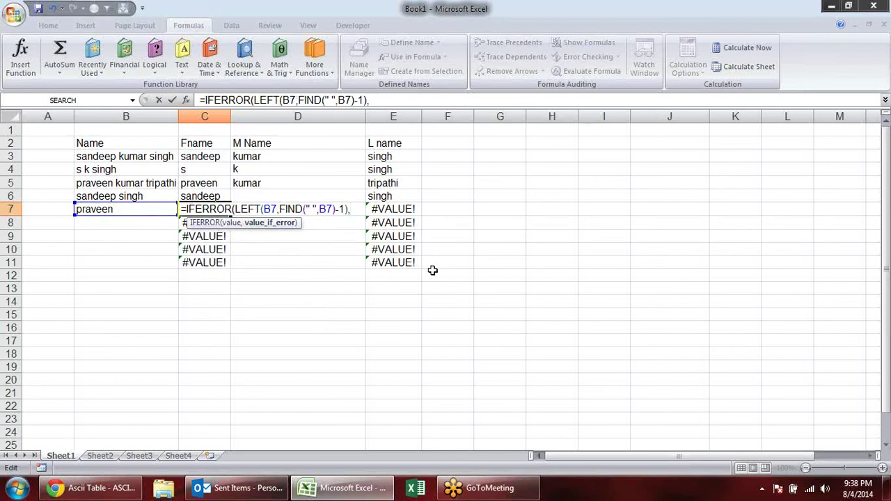
left_click(101, 208)
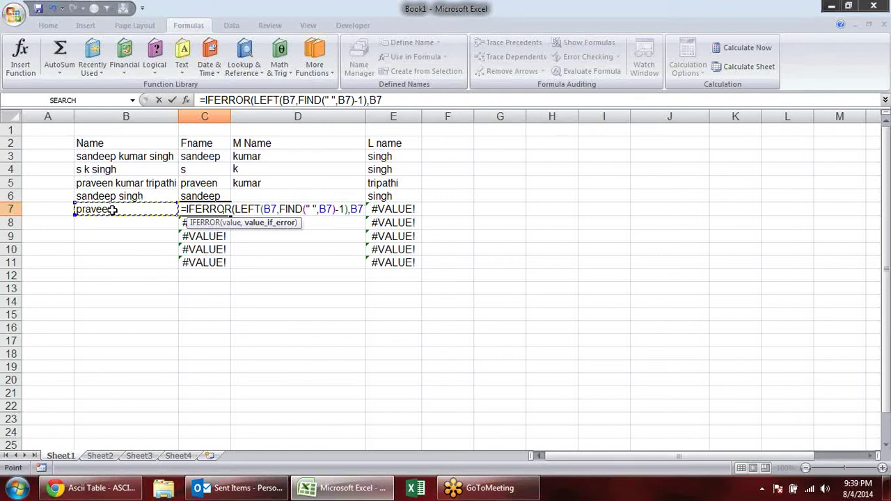
key("Return")
key("Return")
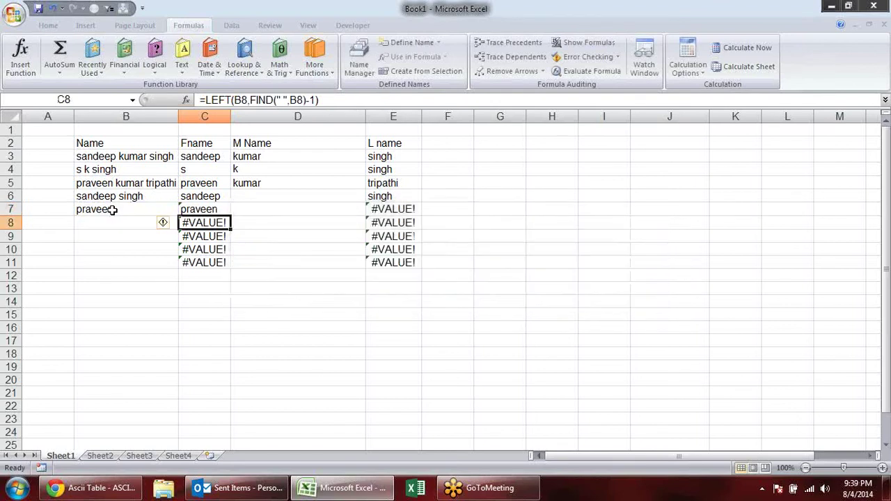
Wrap E7's last-name formula in IFERROR(...,"") so it returns a blank instead of #VALUE!
left_click(411, 211)
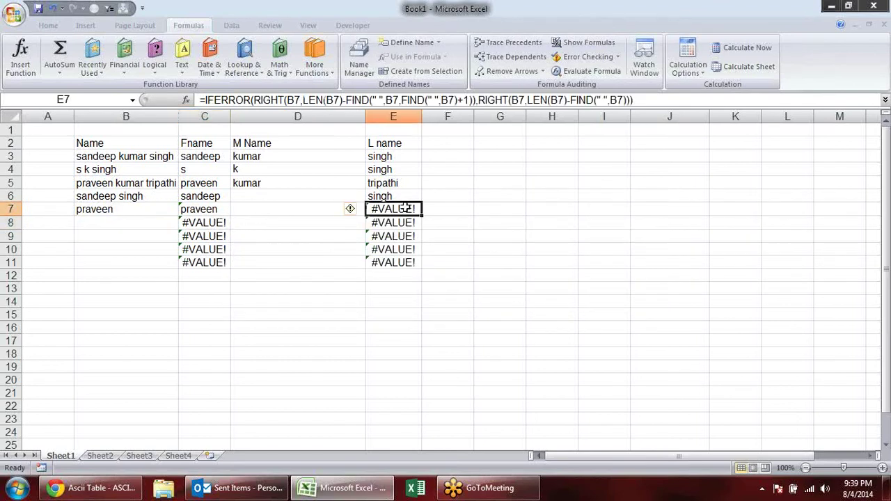
double_click(416, 211)
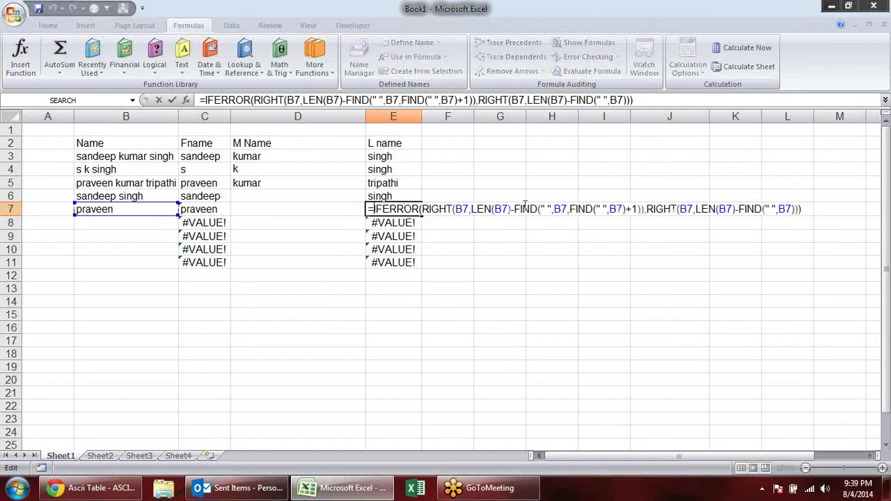
type("if")
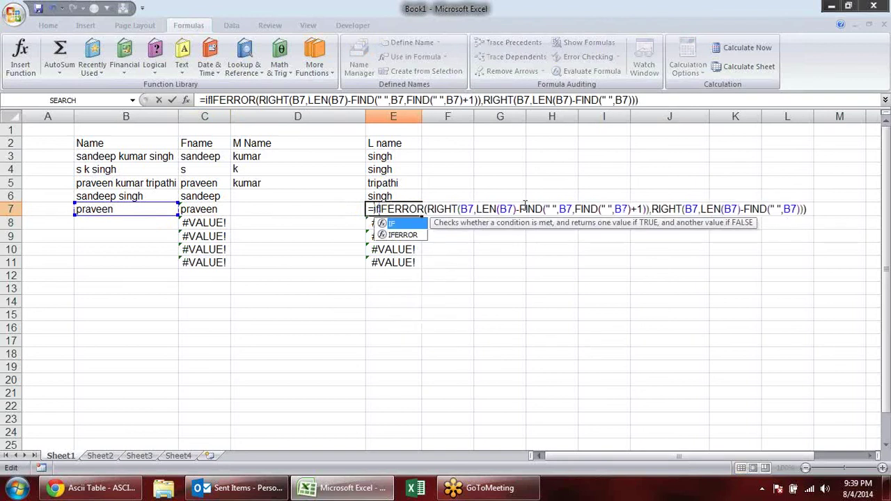
key("Down")
key("Tab")
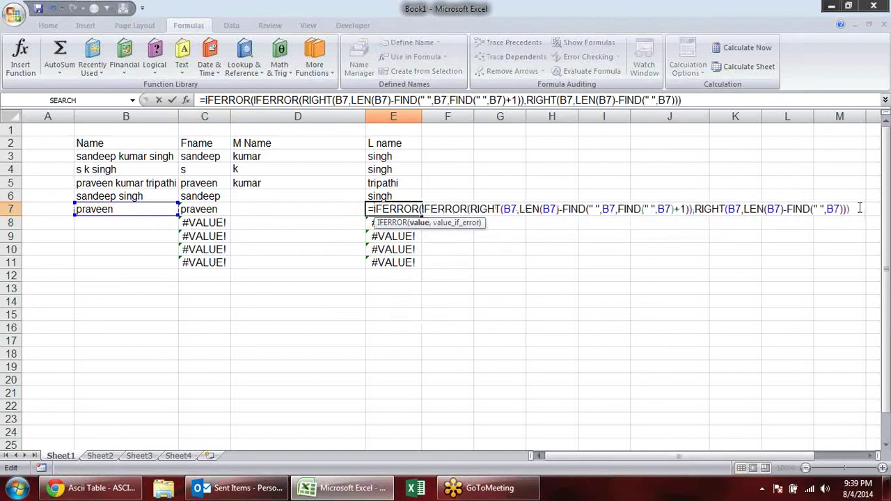
type(",\"\"")
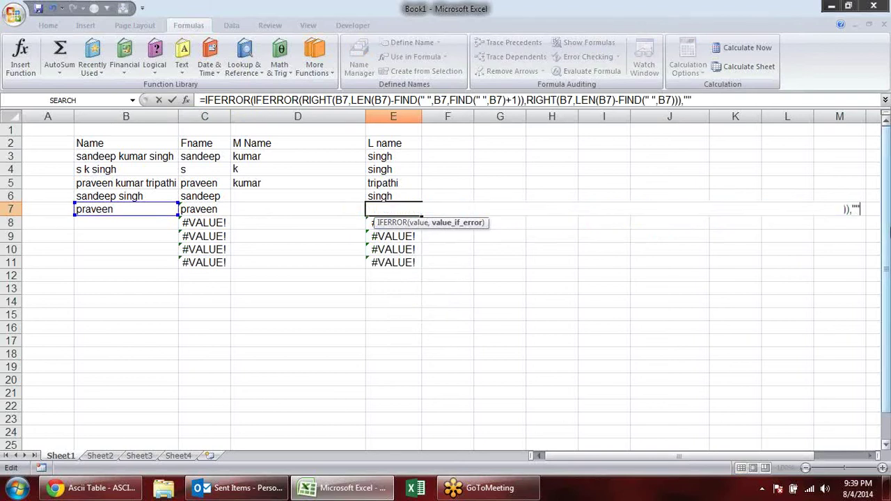
key("Return")
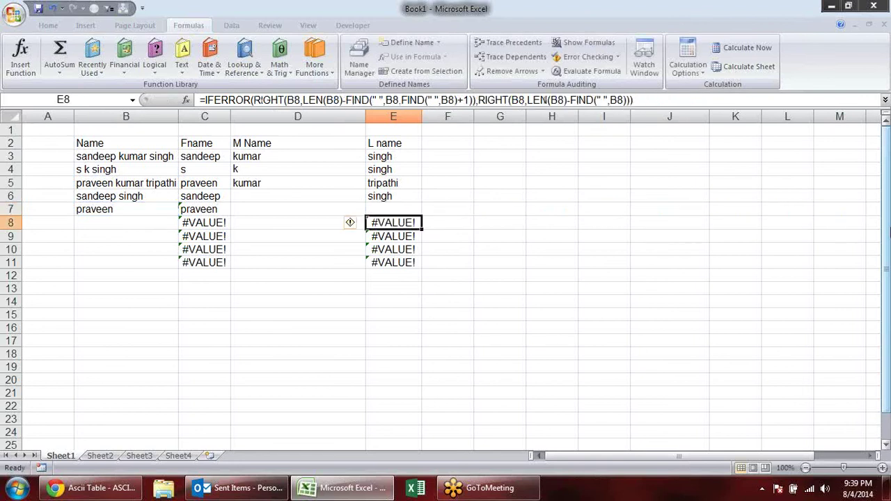
left_click(406, 212)
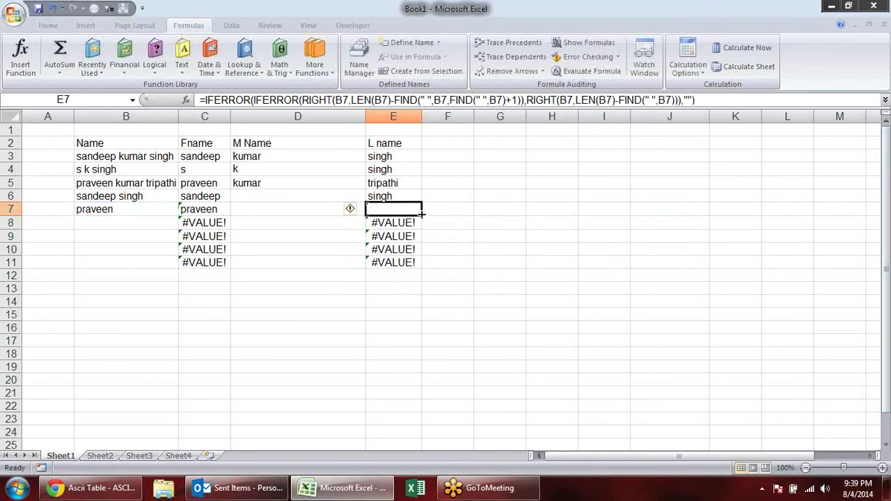
Fill E7 down to E11, and fill C7:D7 down to row 11.
left_click_drag(421, 214, 425, 265)
left_click_drag(210, 209, 288, 212)
left_click_drag(365, 215, 374, 265)
left_click(541, 248)
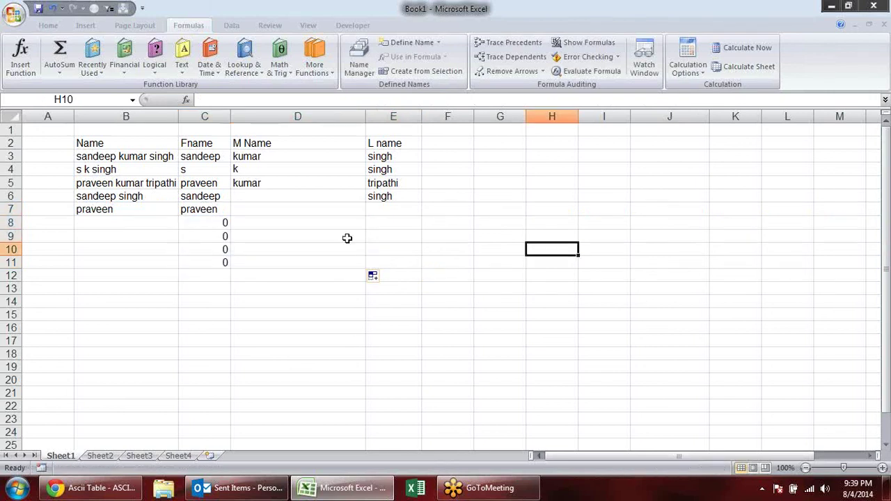
Start adding IFERROR to row 8's first-name formula, then cancel without changes.
left_click(130, 225)
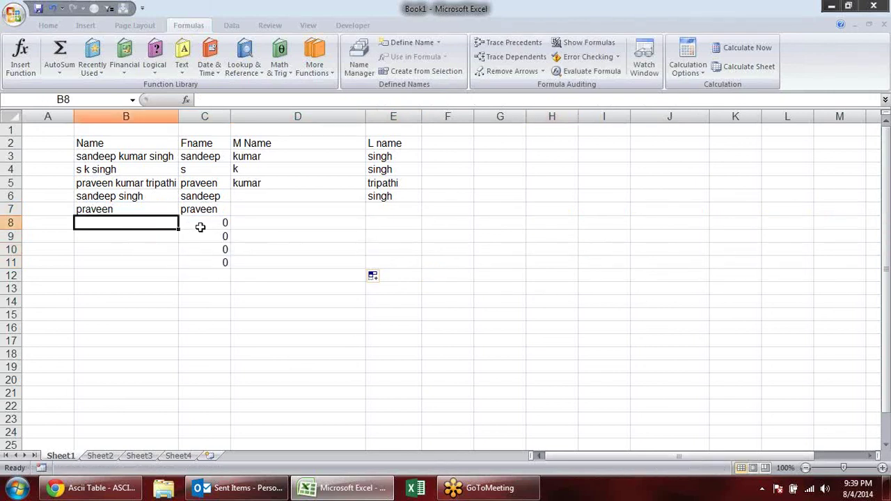
double_click(200, 224)
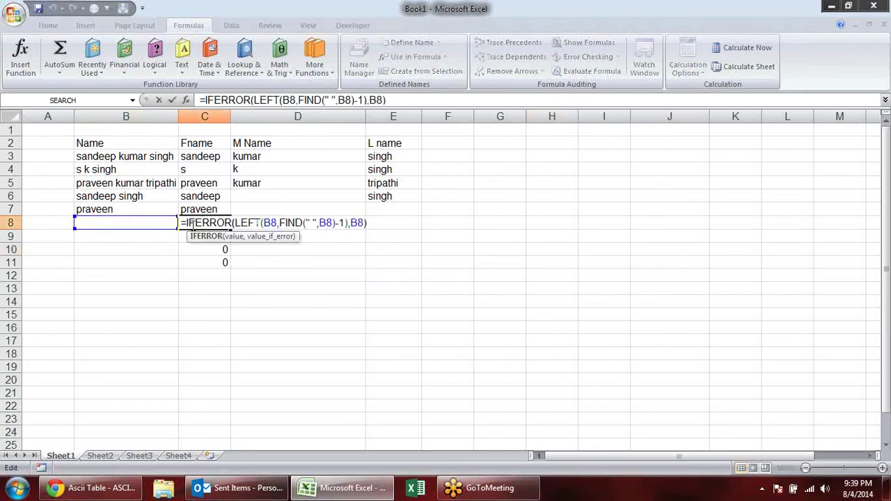
key("End")
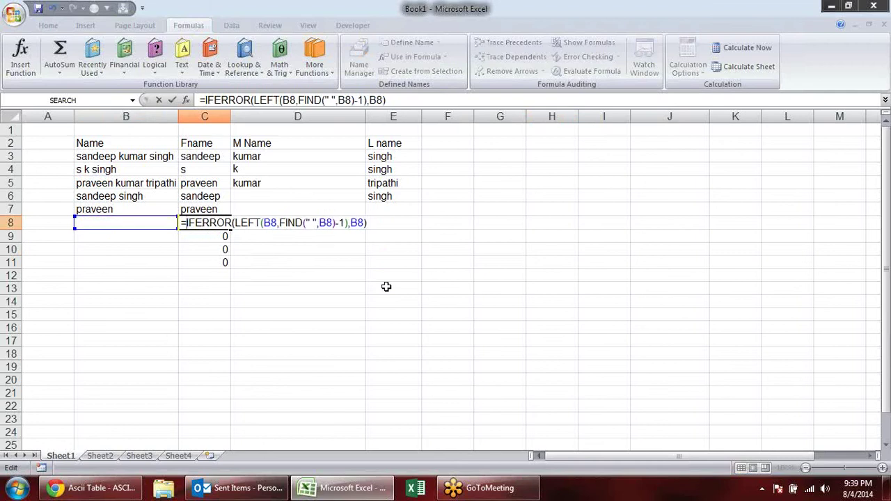
type("if")
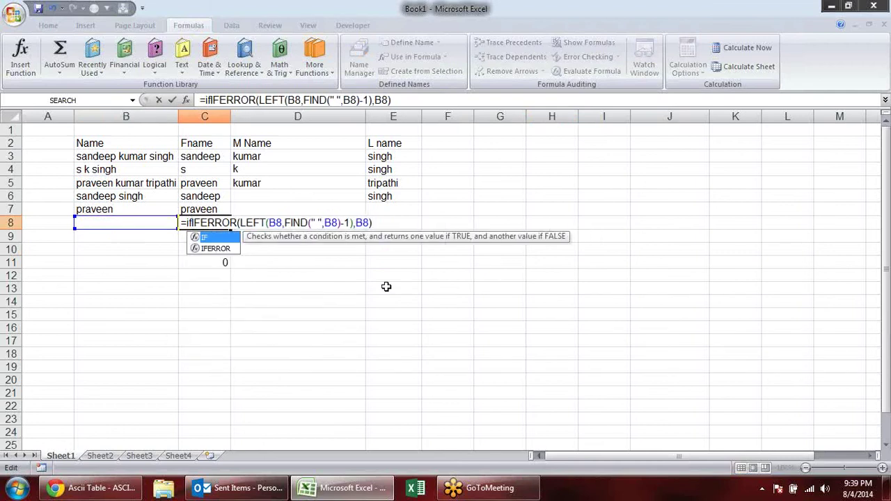
type("error")
key("Tab")
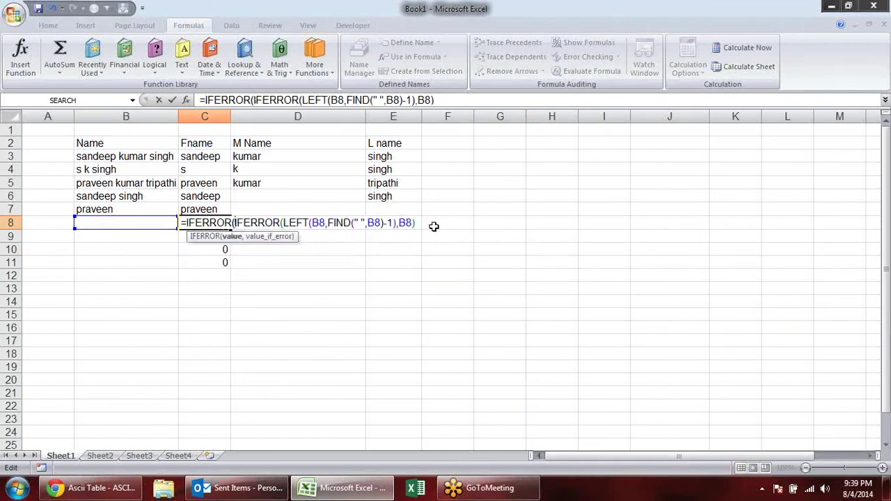
key("Escape")
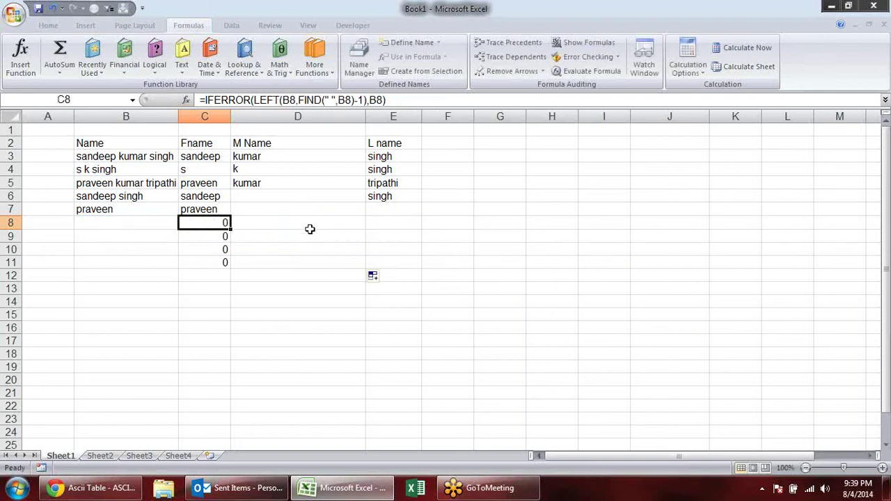
key("F2")
key("Escape")
Begin wrapping C7's first-name formula in a second IFERROR, adding a trailing comma.
double_click(186, 210)
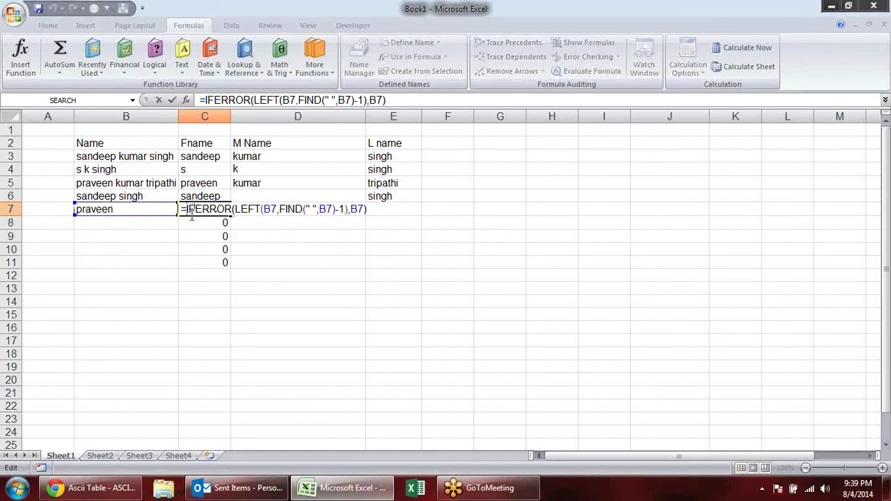
type("if")
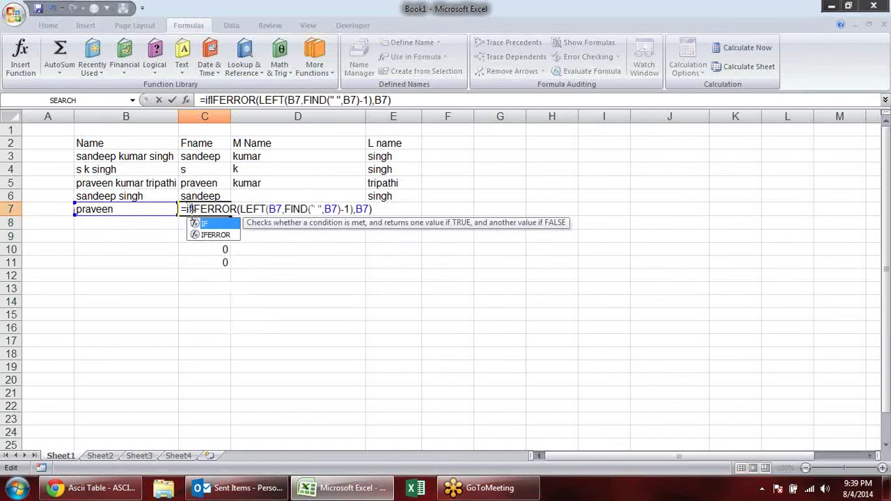
key("Down")
key("Tab")
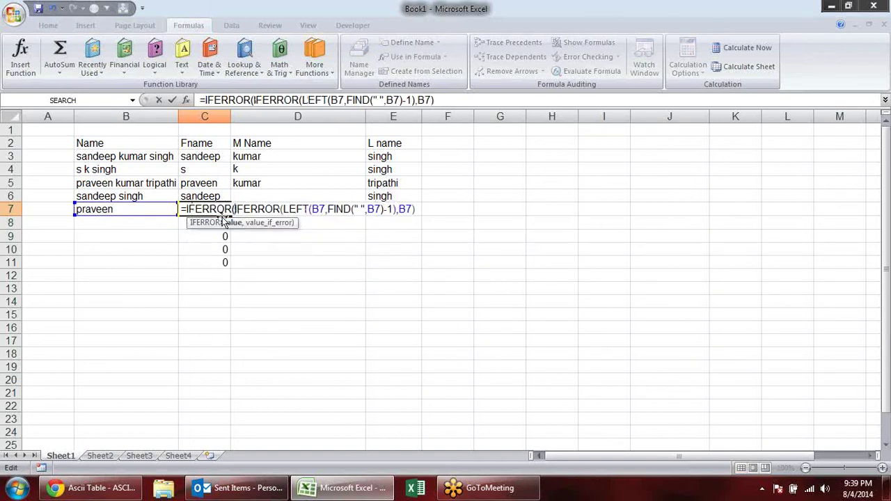
left_click_drag(235, 209, 426, 209)
left_click(421, 209)
type(",")
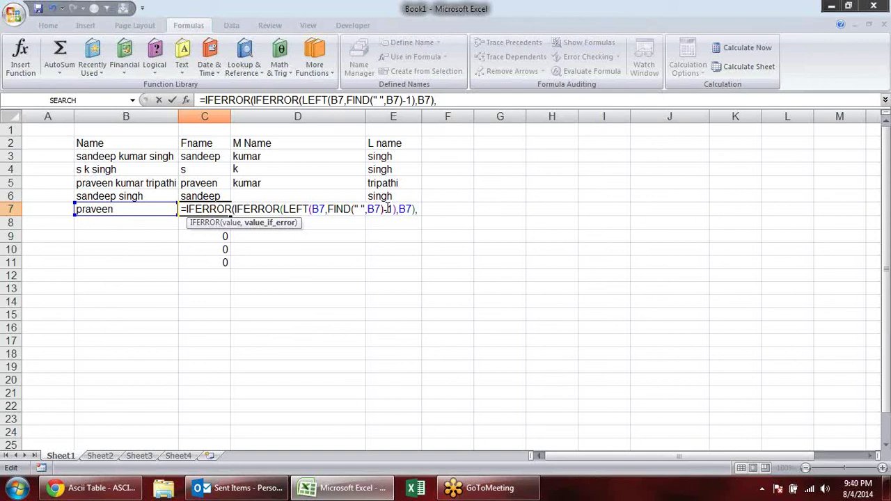
Cancel the faulty formula edit and review the formulas in C8 and C9.
key("Return")
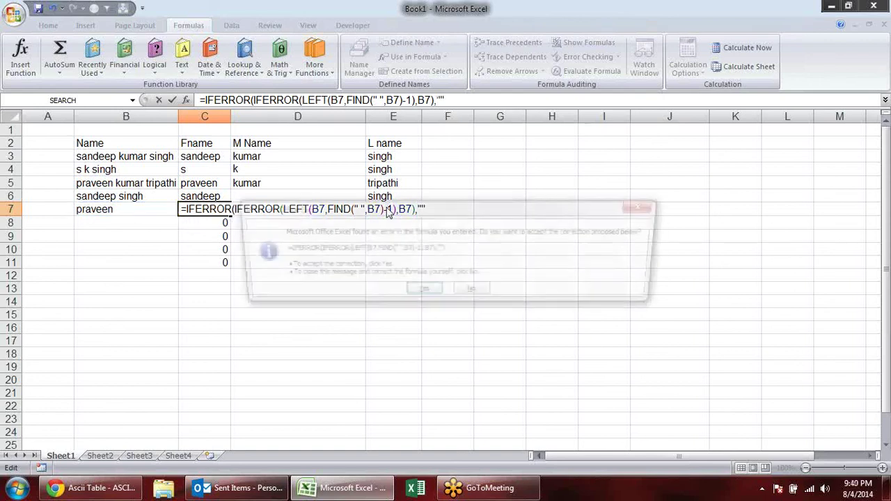
key("Escape")
key("Escape")
key("Escape")
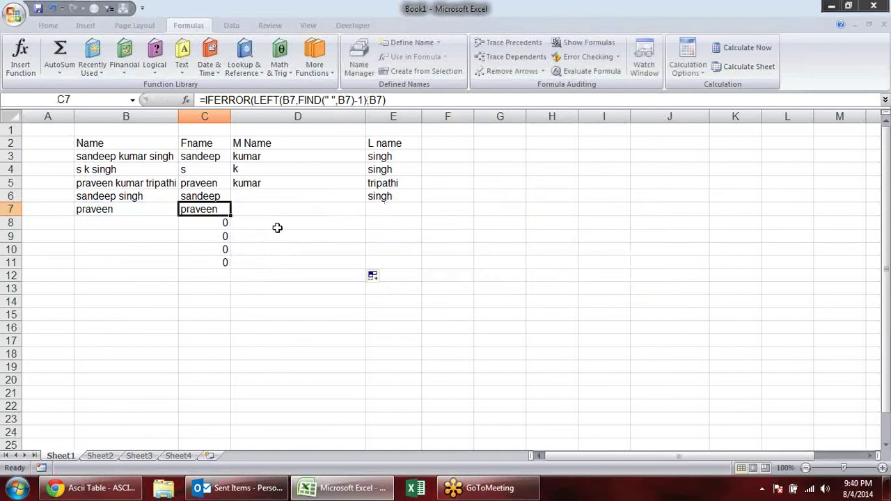
left_click(218, 225)
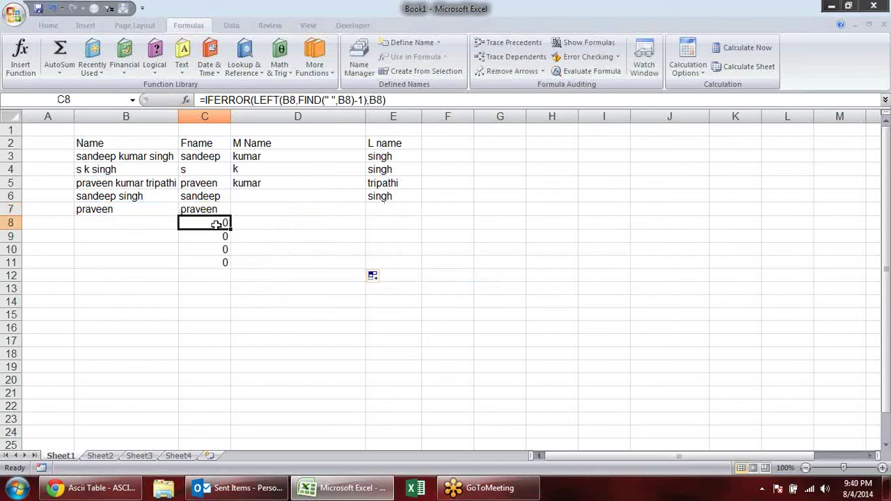
left_click(212, 235)
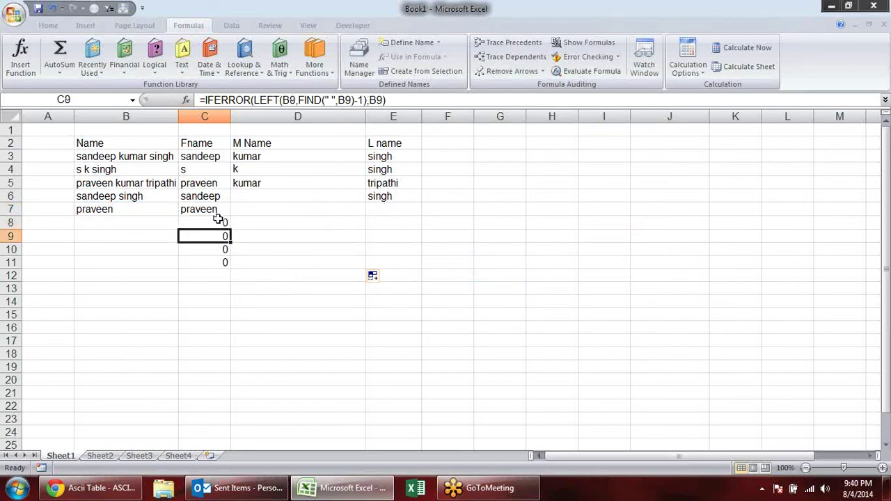
Rewrite C7 as =IF(IFERROR(...)=0,"",IFERROR(...)) so empty names show blank.
left_click(208, 209)
double_click(208, 208)
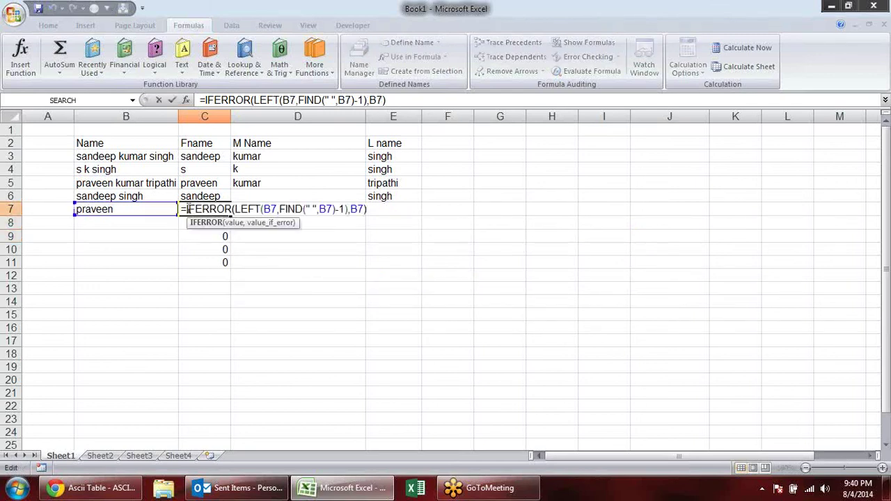
type("IF")
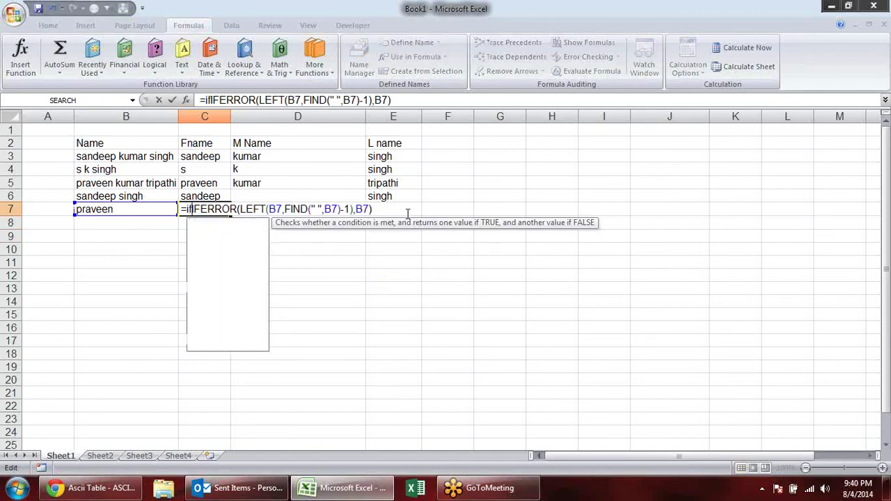
type("(")
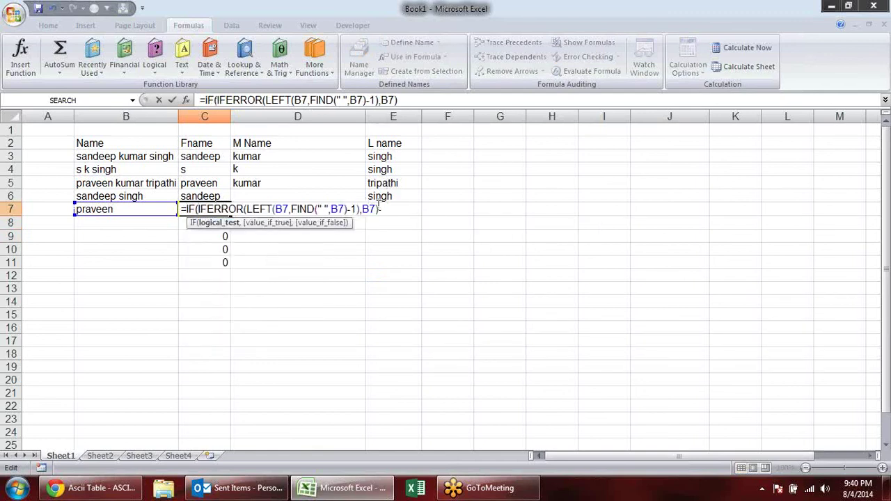
left_click_drag(378, 209, 200, 209)
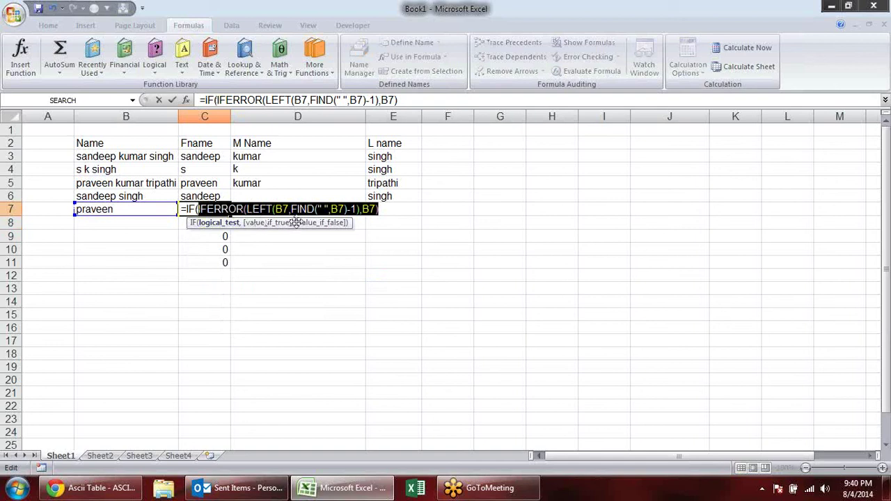
left_click(393, 209)
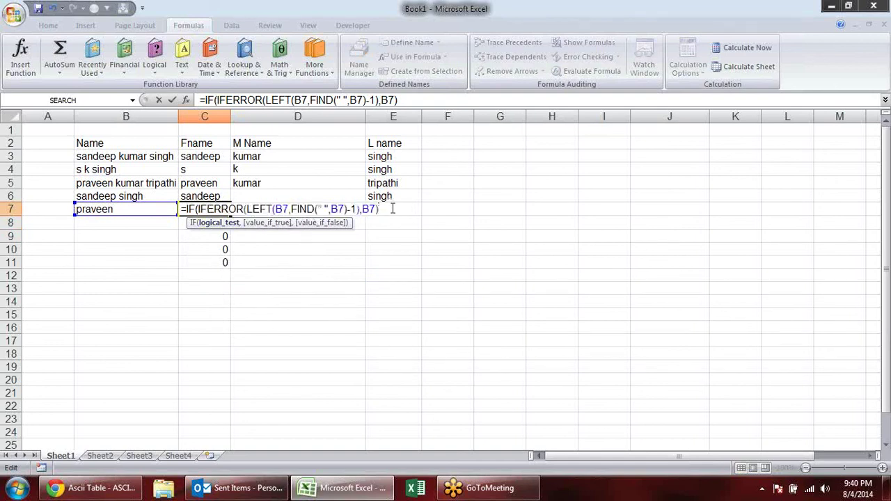
type("=0")
type(",\"\"")
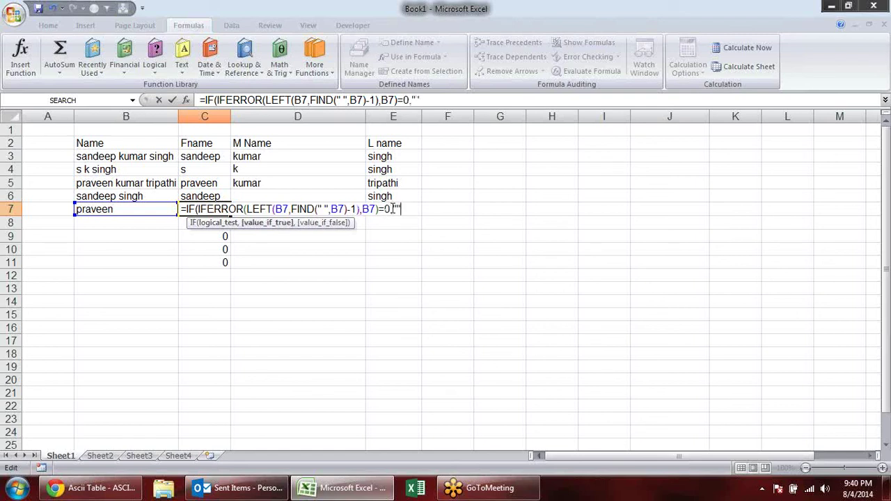
type(",")
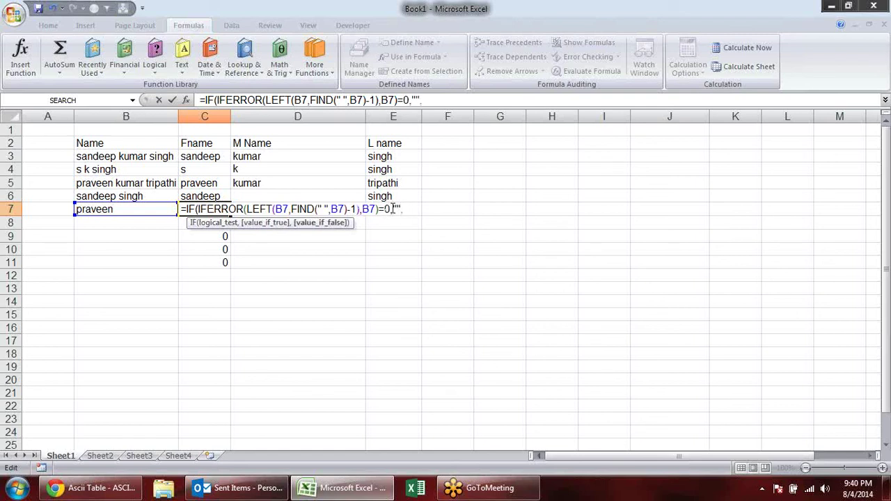
type("IFERROR(LEFT(B7,FIND(\" \",B7)-1),B7)")
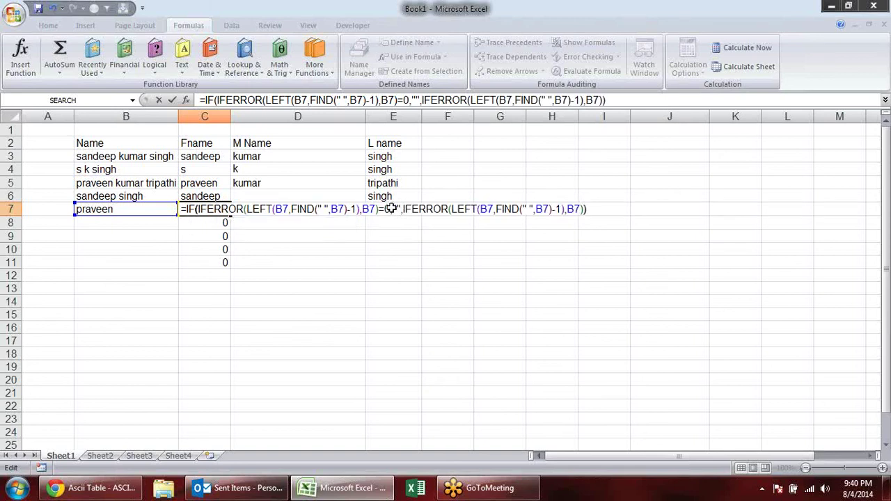
key("Return")
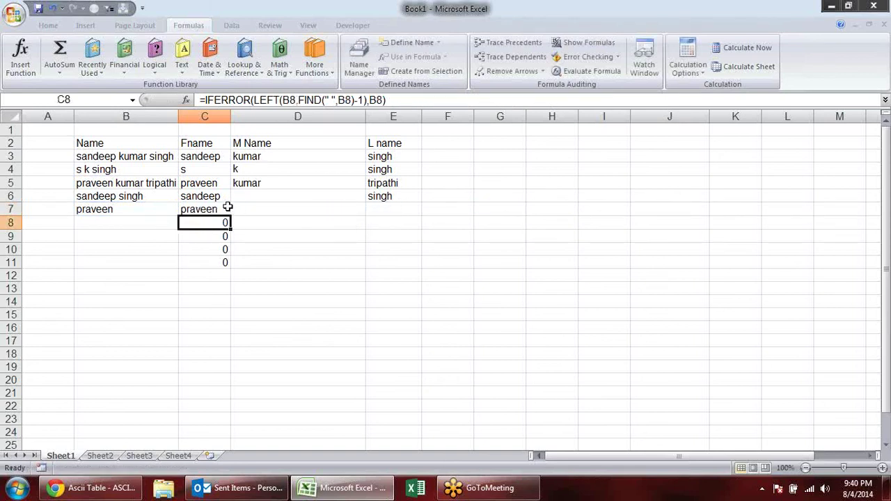
Fill the new C7 formula down to C13 and up to C3.
left_click(229, 207)
left_click_drag(230, 216, 241, 286)
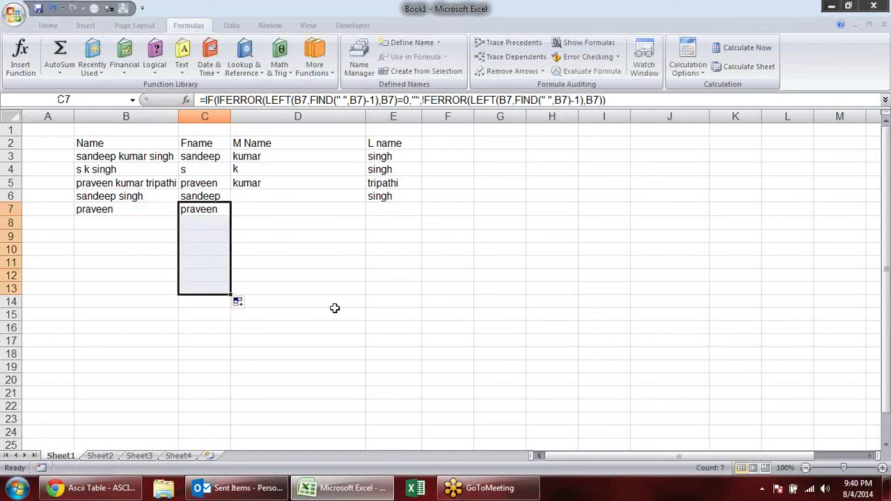
left_click(221, 208)
left_click_drag(230, 215, 234, 156)
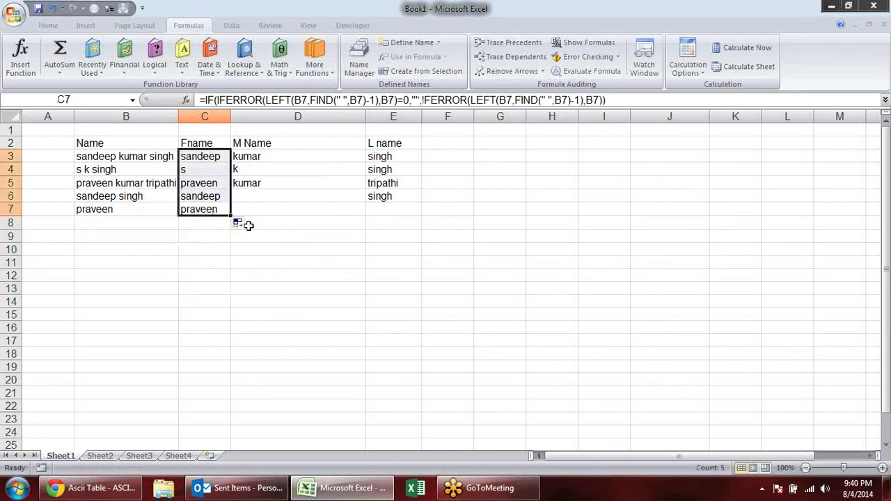
left_click(280, 208)
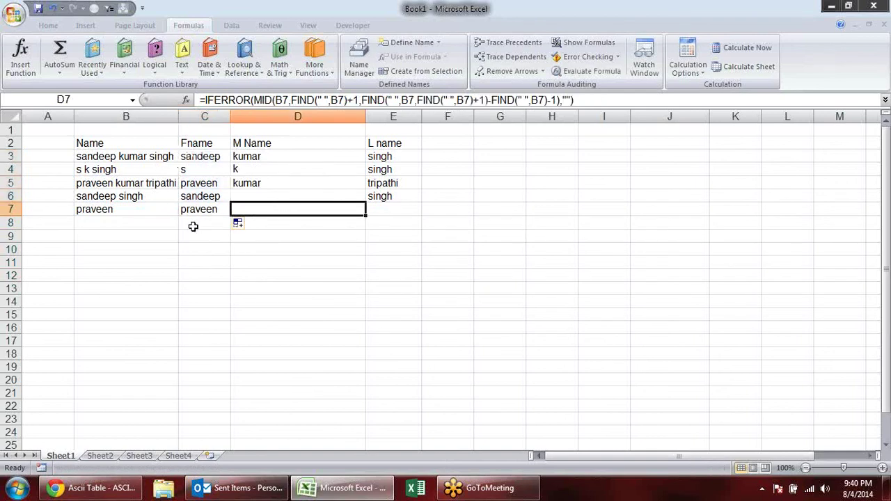
left_click(103, 220)
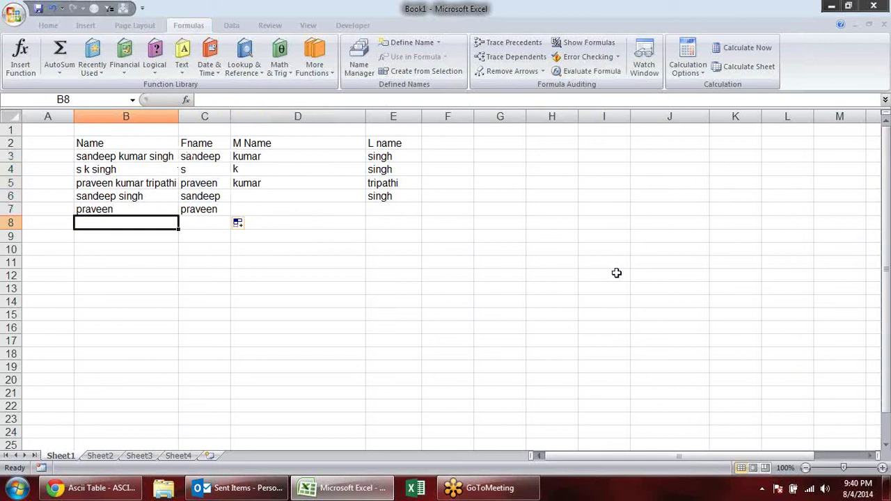
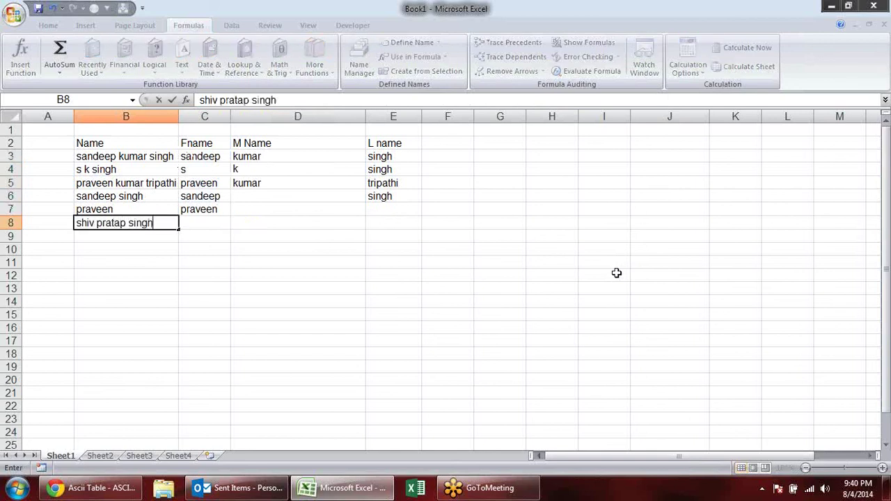
key("Return")
type("s")
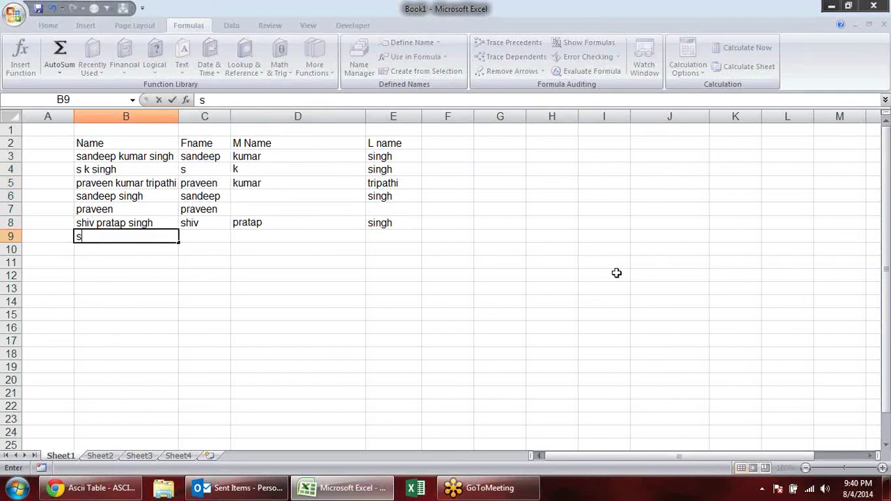
type("hivj")
type("i")
key("Return")
key("Return")
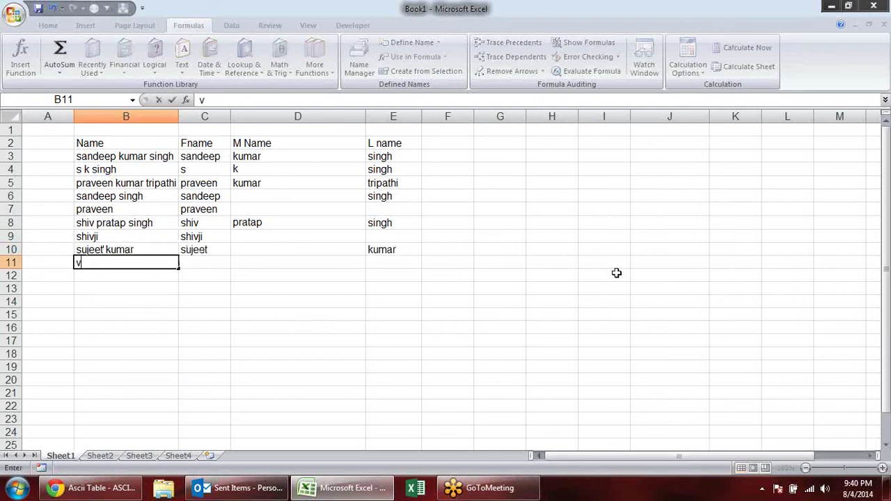
key("Return")
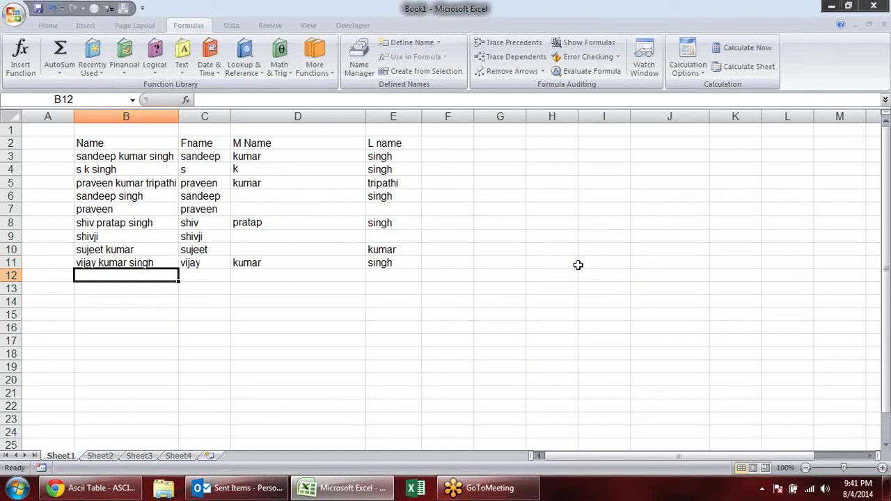
Check the first, middle and last name formulas for the new and existing rows.
left_click(406, 253)
left_click(298, 252)
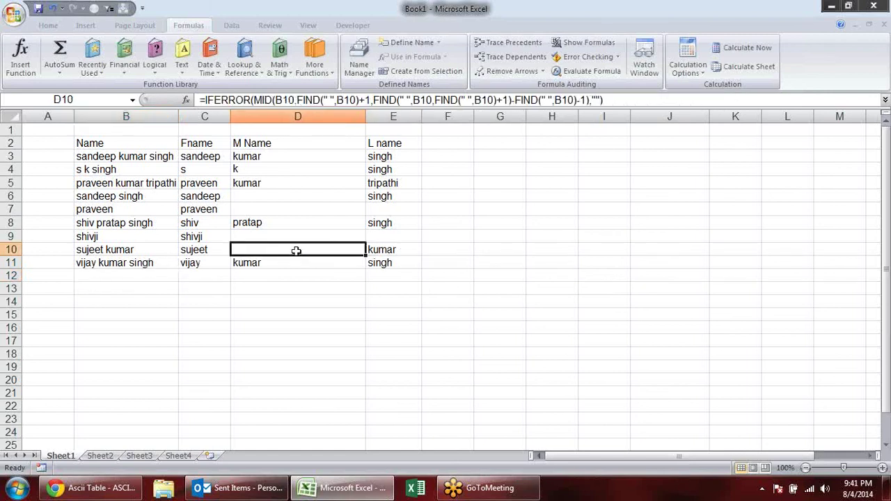
left_click(204, 261)
left_click(201, 185)
left_click(206, 156)
left_click(270, 156)
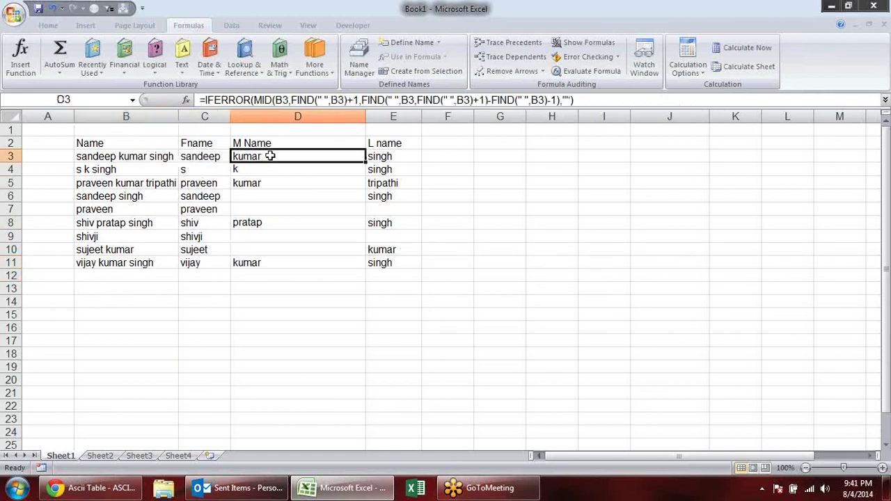
left_click(286, 210)
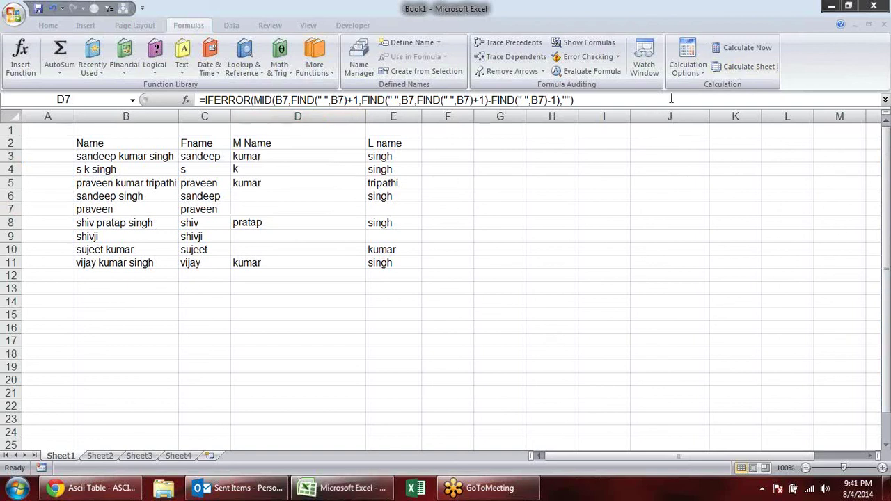
left_click(132, 299)
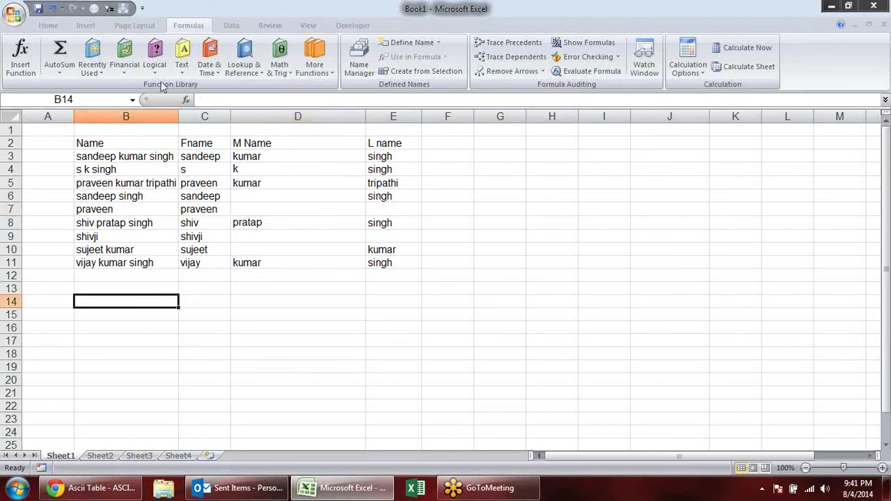
left_click(183, 69)
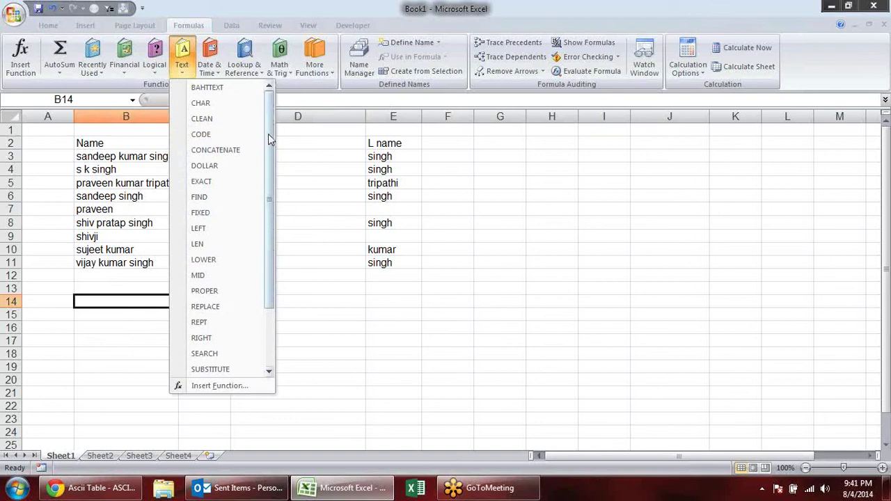
left_click_drag(270, 174, 271, 234)
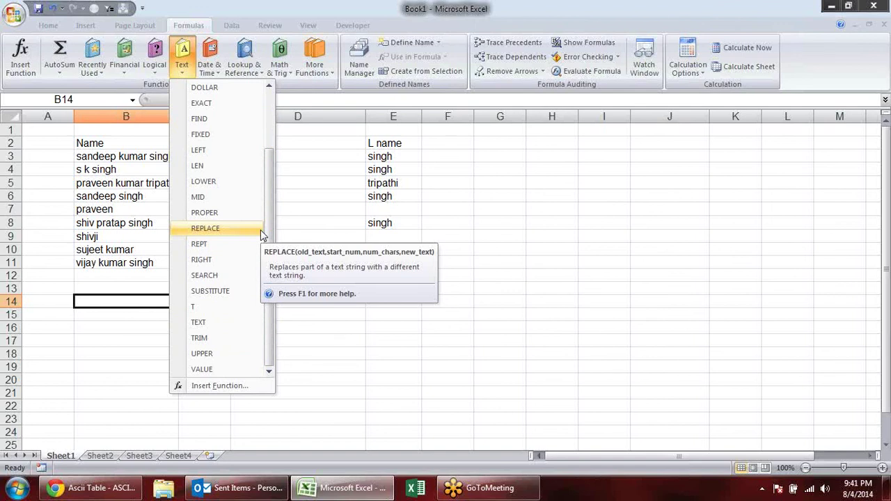
left_click(392, 308)
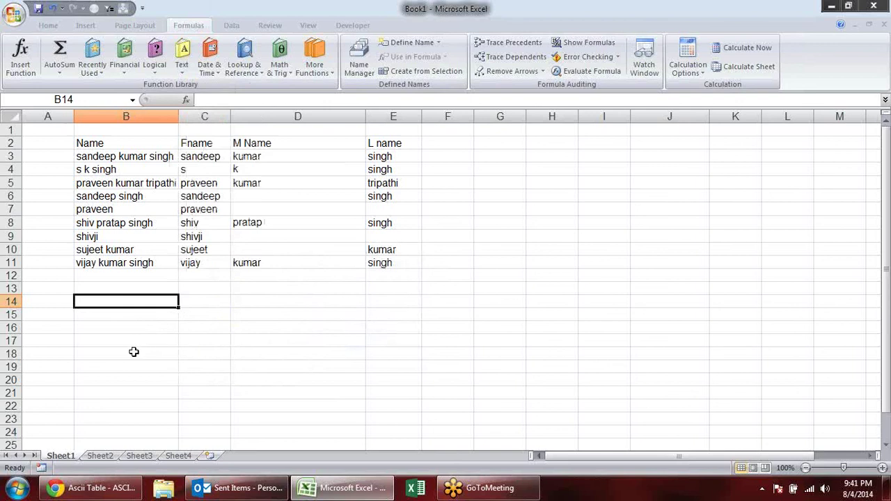
Enter sandeep and SANDEEP in B14 and B15.
type("sandeep")
key("Return")
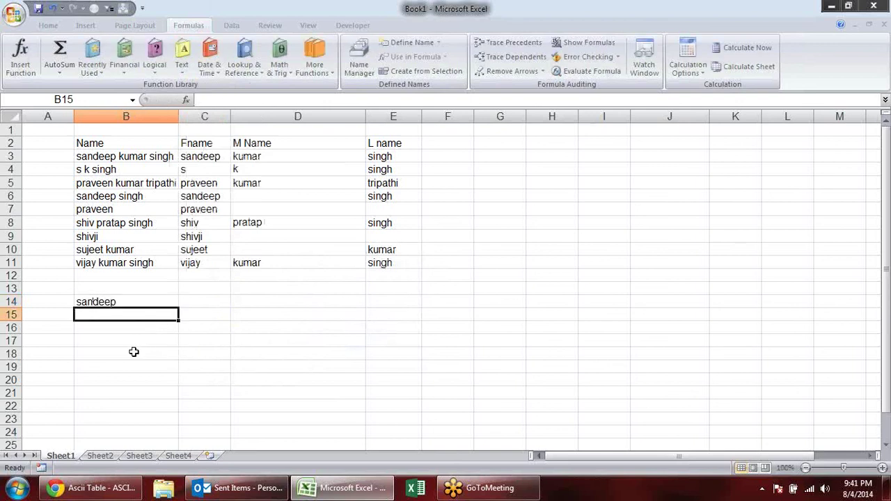
type("SANDEEP")
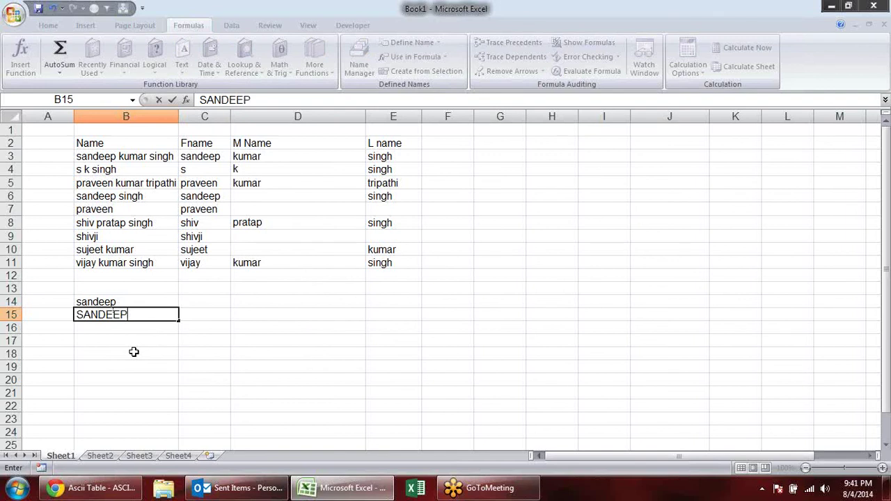
key("Return")
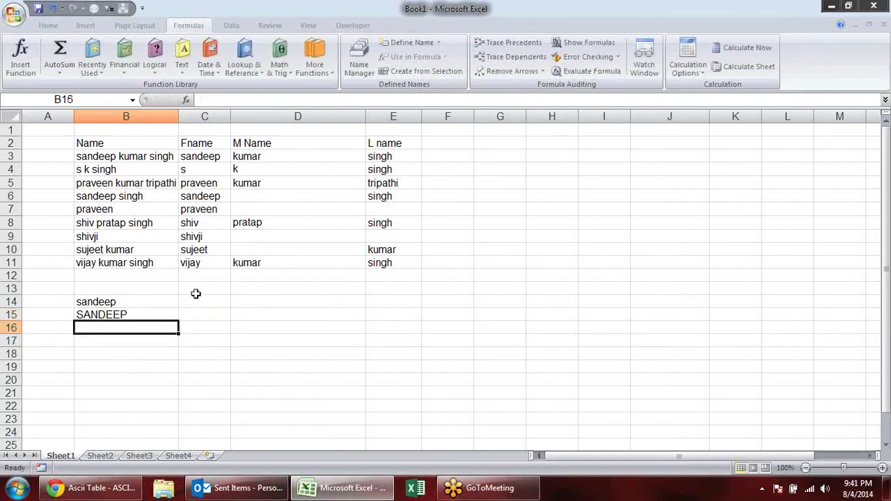
left_click(196, 293)
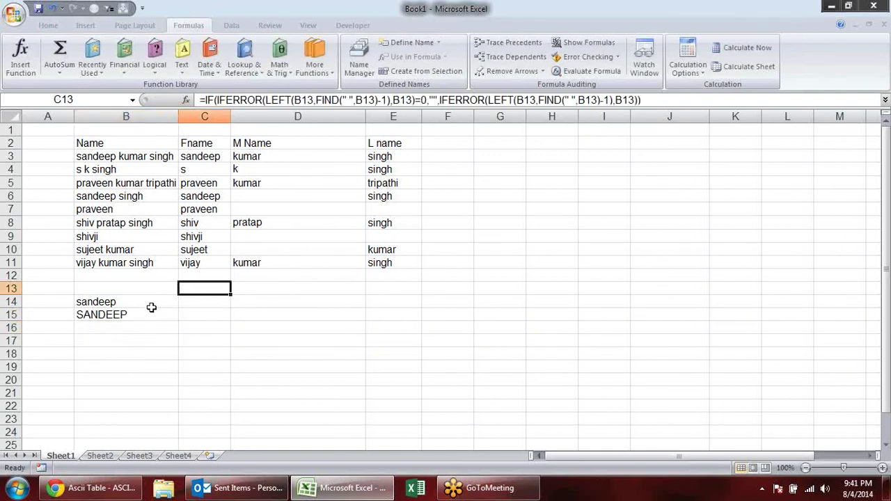
Move the two sandeep entries to G2:G3 and autofit column G.
left_click_drag(147, 304, 149, 314)
key("ctrl+c")
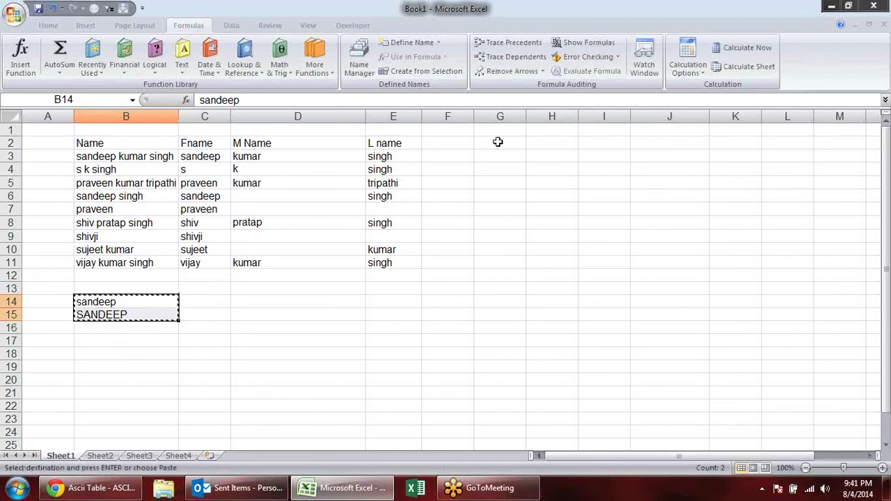
left_click(498, 143)
key("Return")
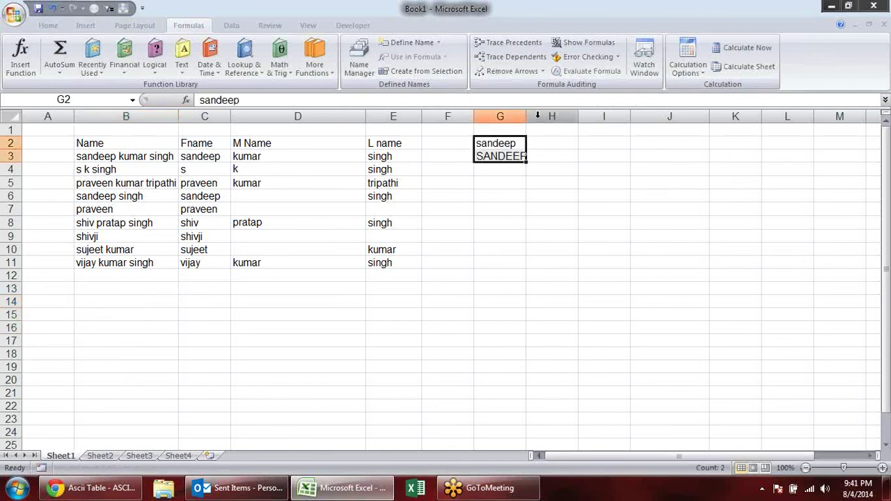
double_click(527, 116)
Enter =FIND("a",G2) in H2 and fill to H3, giving 2 and #VALUE!
left_click(567, 143)
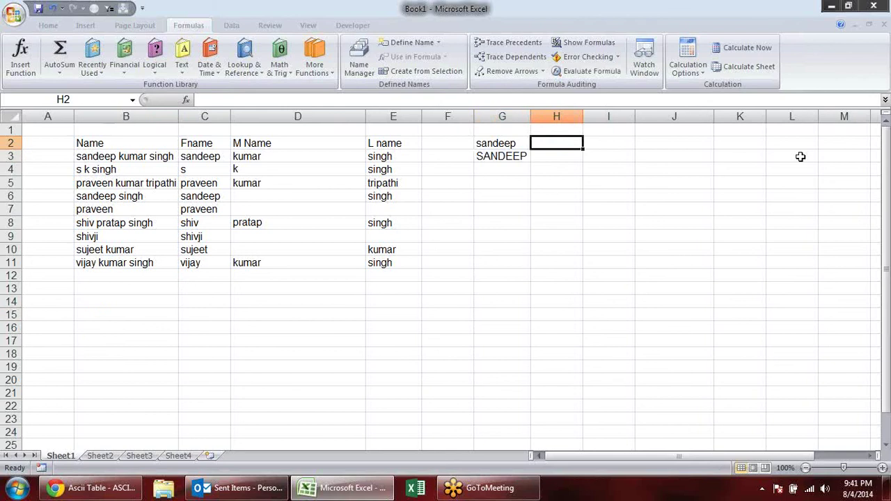
type("=FIN")
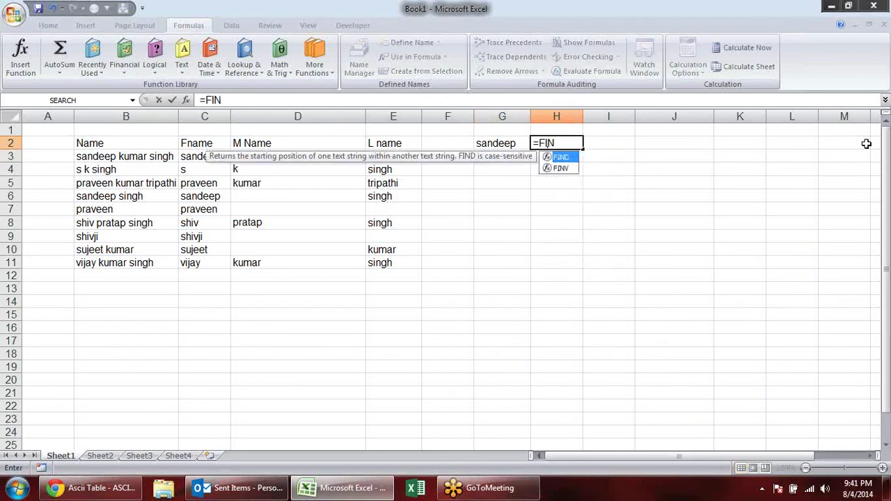
key("Tab")
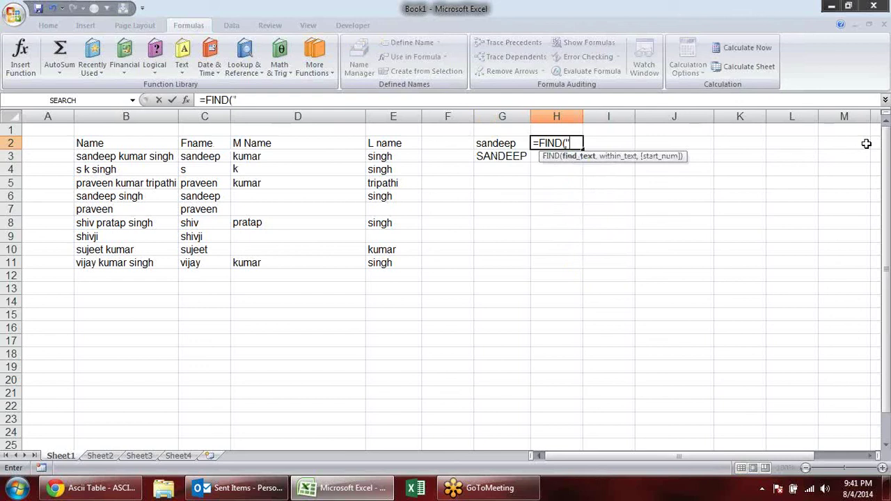
type("a")
type("a")
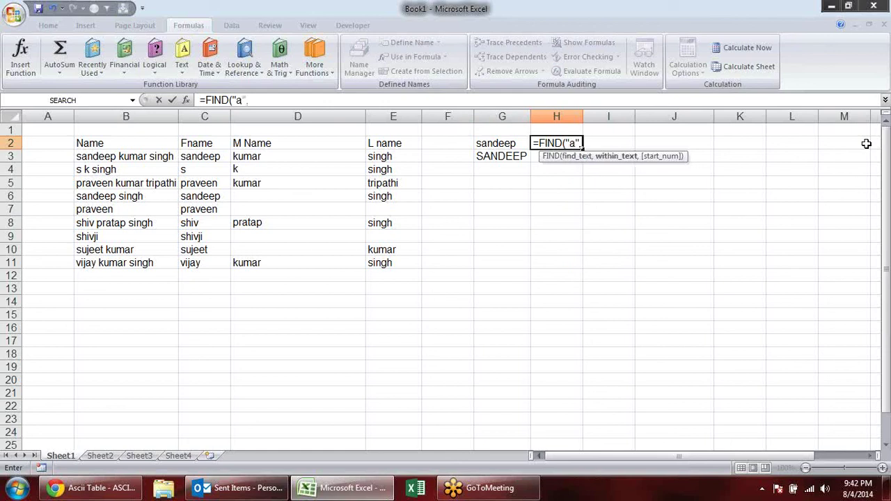
left_click(516, 136)
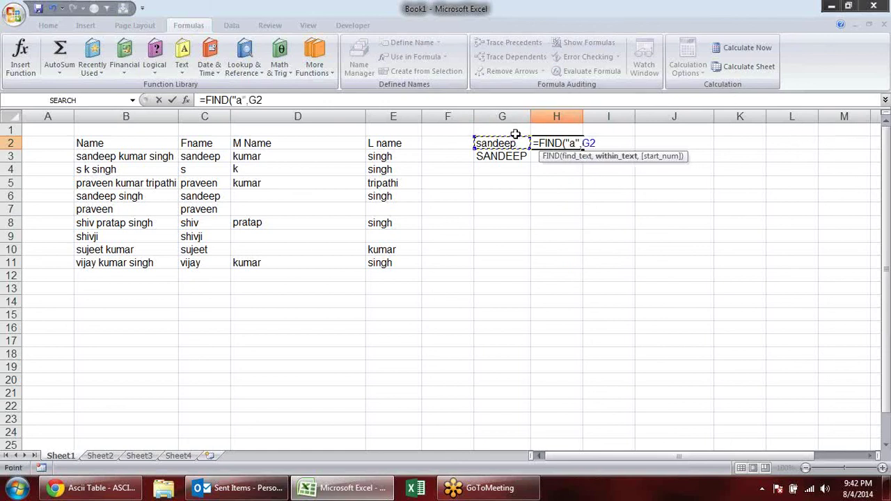
key("Return")
left_click(575, 143)
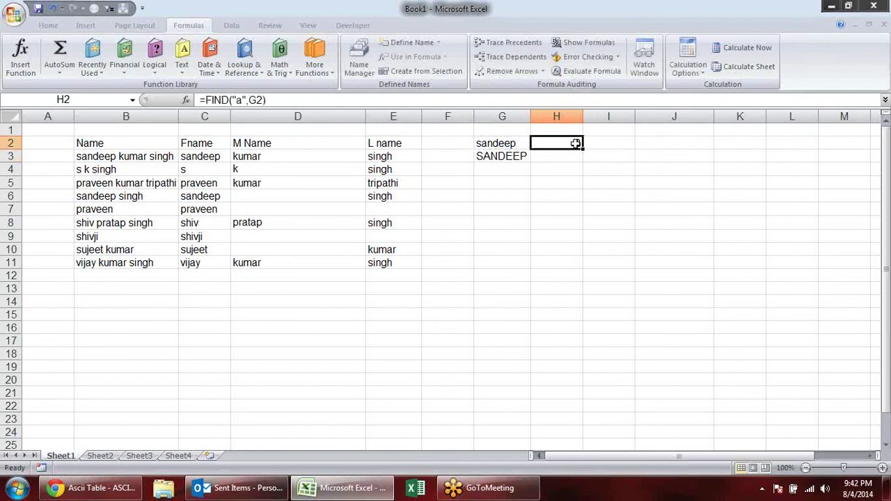
left_click_drag(581, 150, 581, 163)
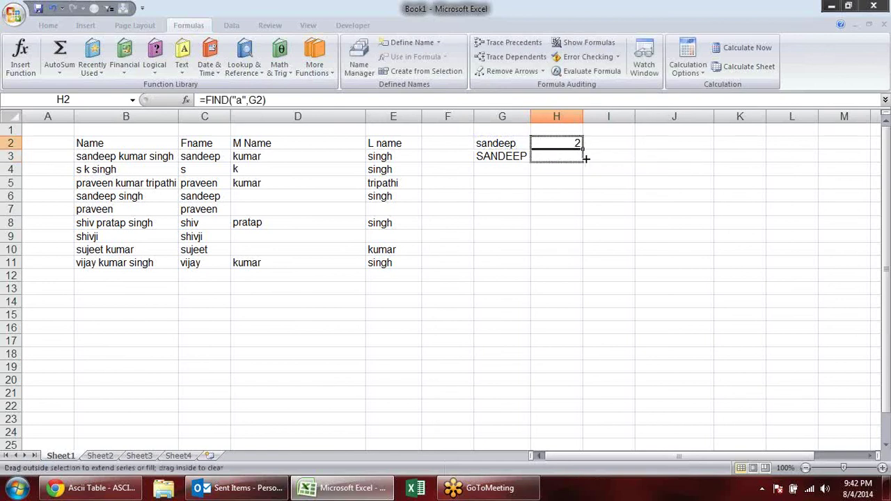
left_click(568, 159)
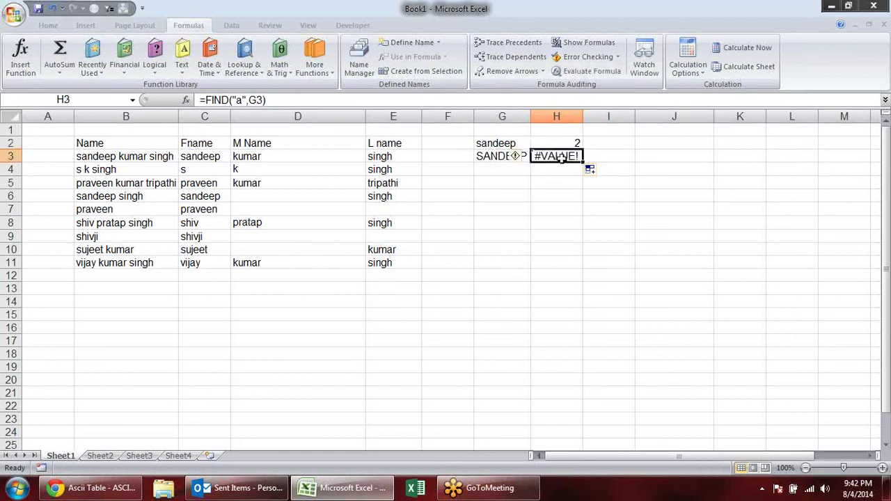
double_click(567, 159)
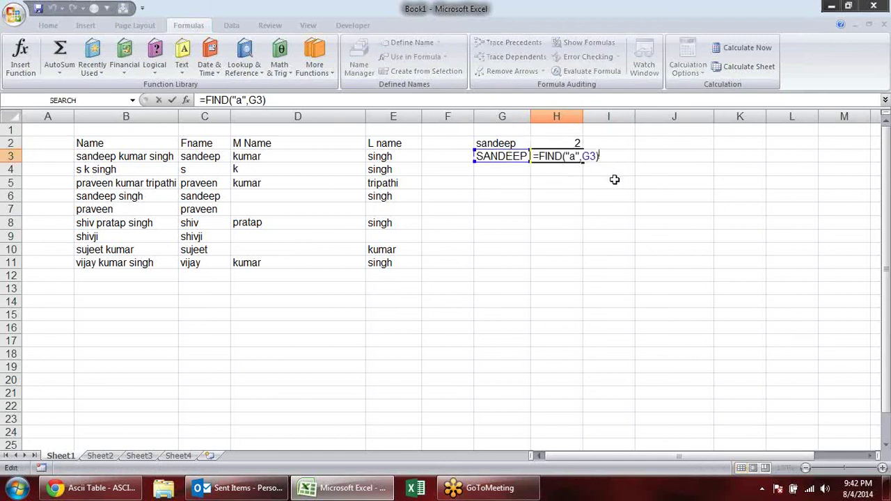
key("Return")
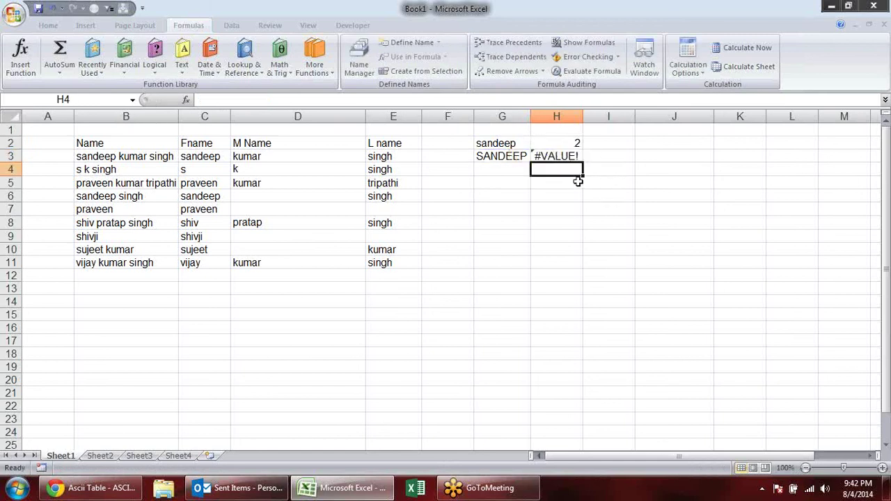
Start a SEARCH formula in I2.
left_click(603, 144)
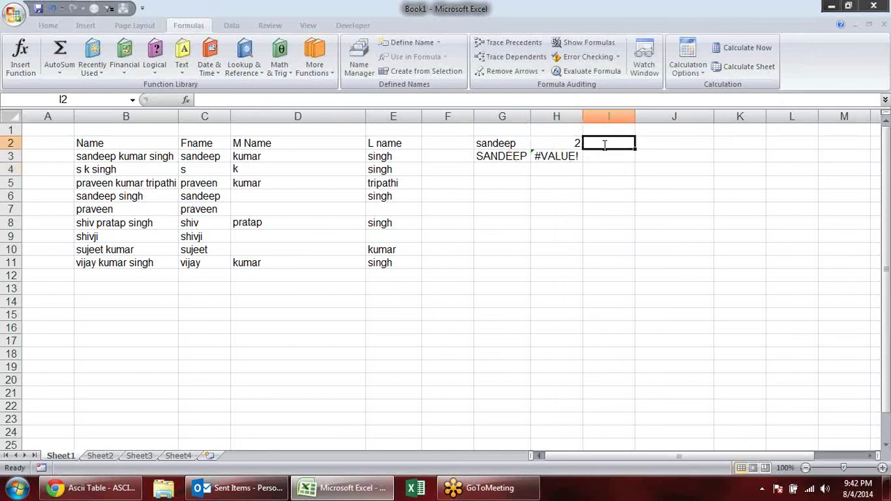
type("=se")
key("Tab")
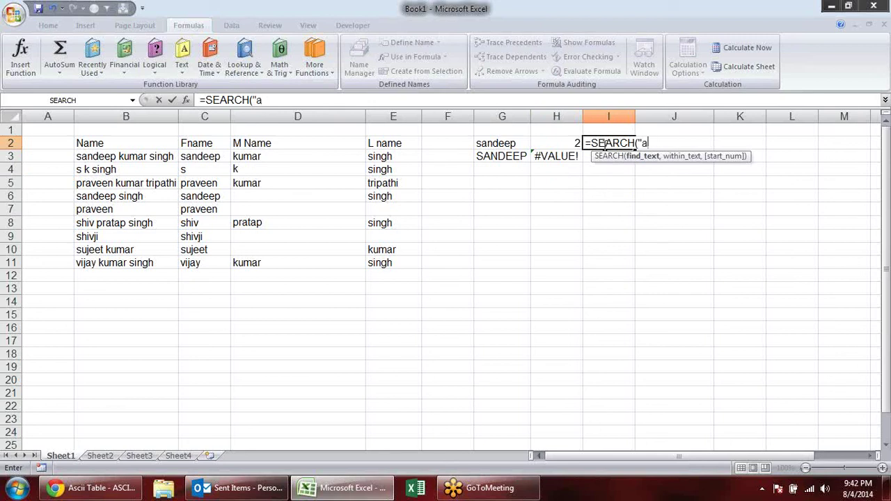
Complete =SEARCH("a",G2) in I2 and fill it down to I3.
type(",")
left_click(515, 144)
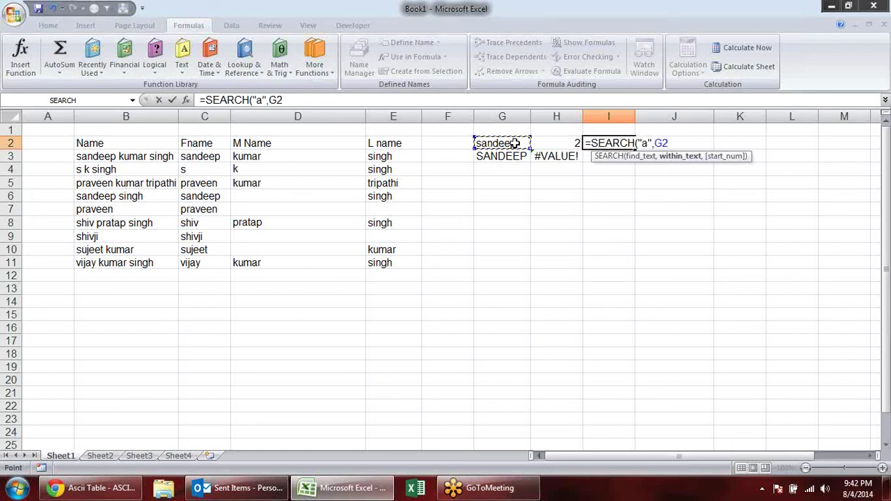
key("Return")
left_click(613, 142)
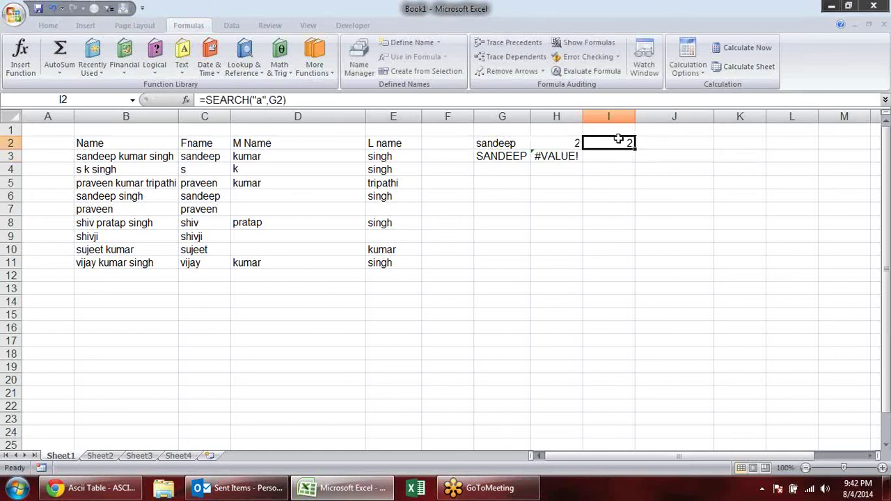
left_click_drag(635, 149, 633, 160)
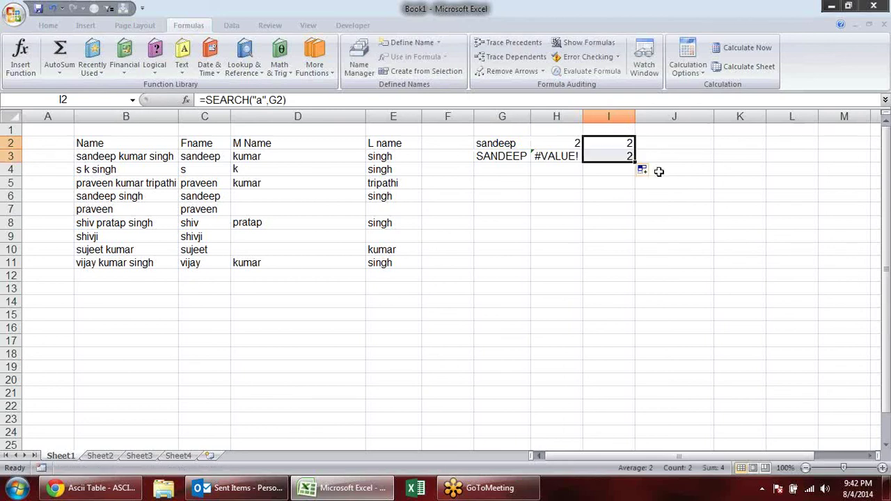
left_click(656, 171)
Compare the FIND formula in H2 with the SEARCH formula in I2.
double_click(554, 147)
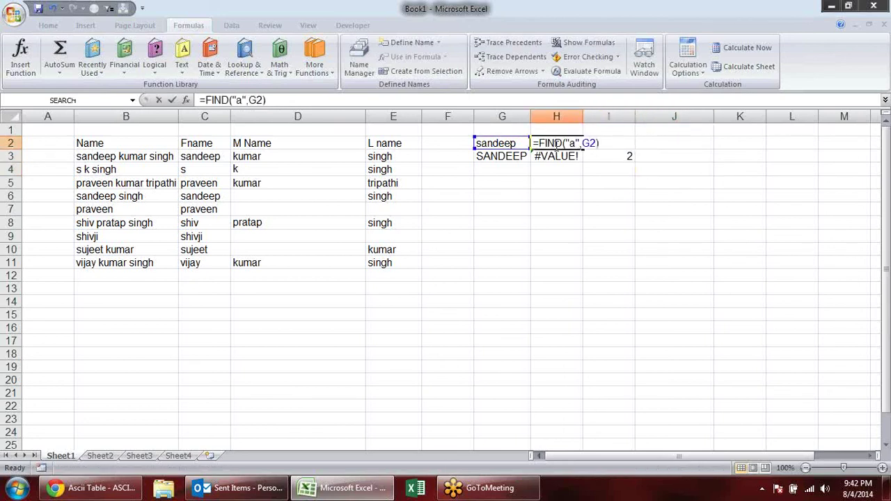
key("Escape")
double_click(618, 143)
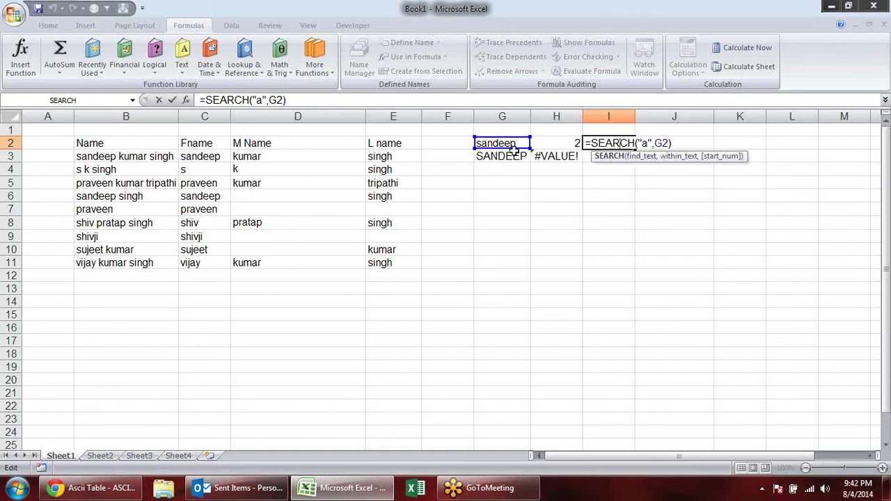
key("Escape")
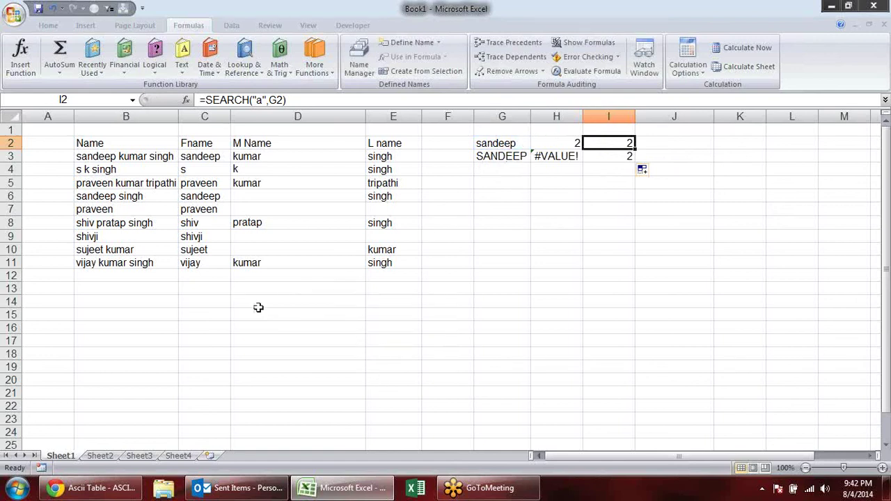
left_click(155, 296)
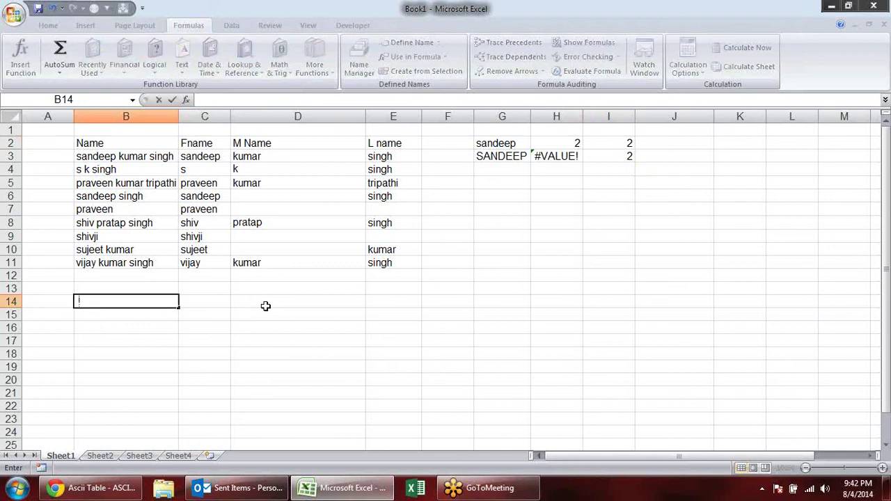
Enter a space-padded sandeep in B14 and =LEN(B14) in C14, showing 9.
key("BackSpace")
type("sand")
type("eep")
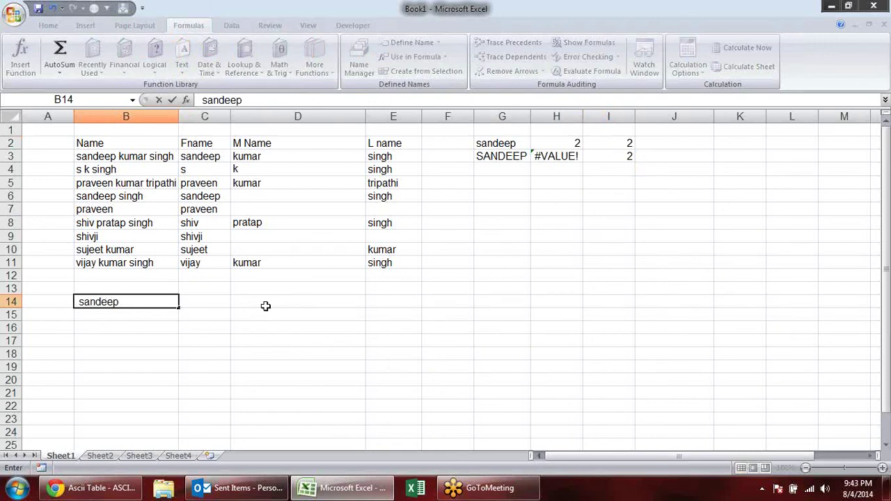
key("Return")
key("Up")
key("Up")
key("Down")
key("Right")
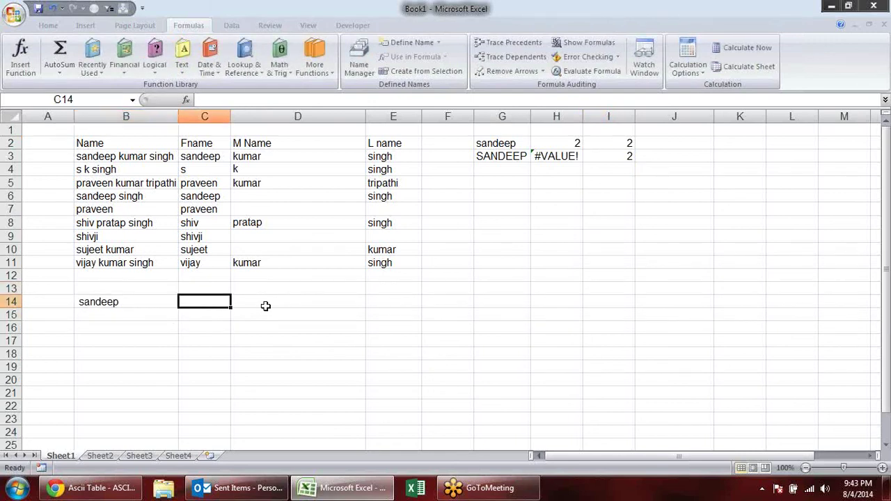
type("=")
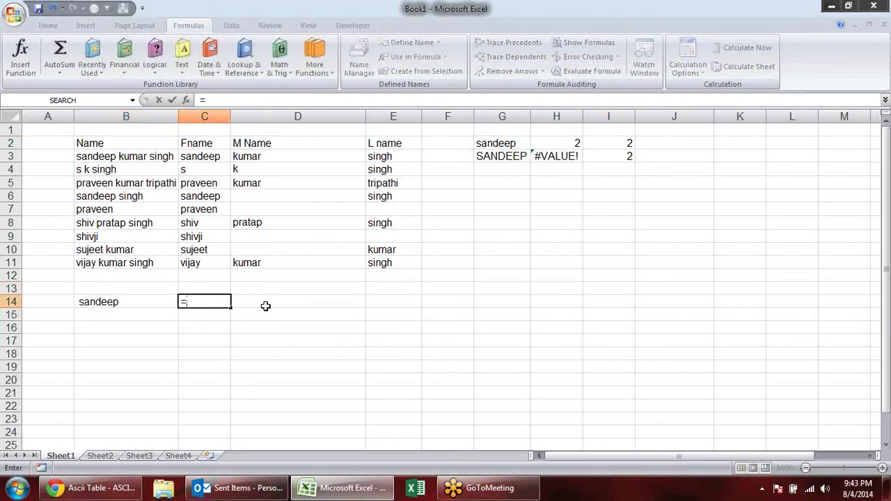
type("len")
key("Tab")
key("Left")
key("Return")
Enter =TRIM(B14) in C15 to strip the extra spaces.
type("'")
key("Escape")
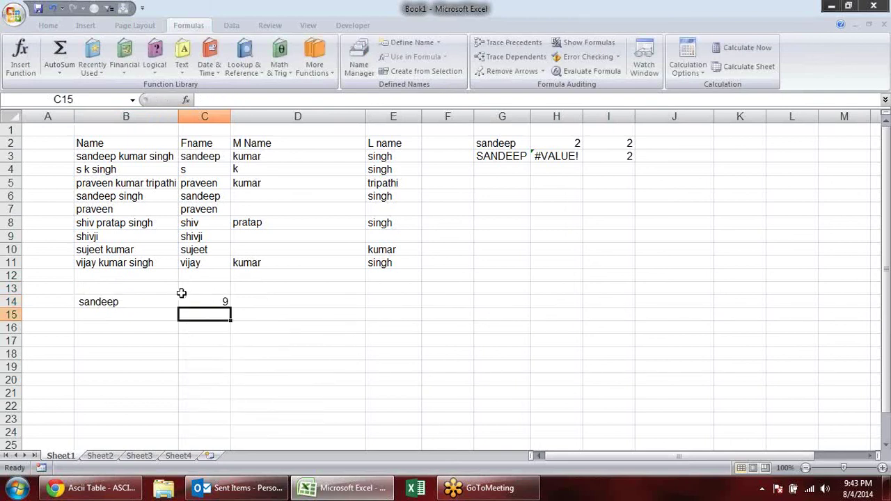
left_click(122, 325)
left_click(202, 315)
type("=trim")
key("Tab")
left_click(129, 304)
key("Return")
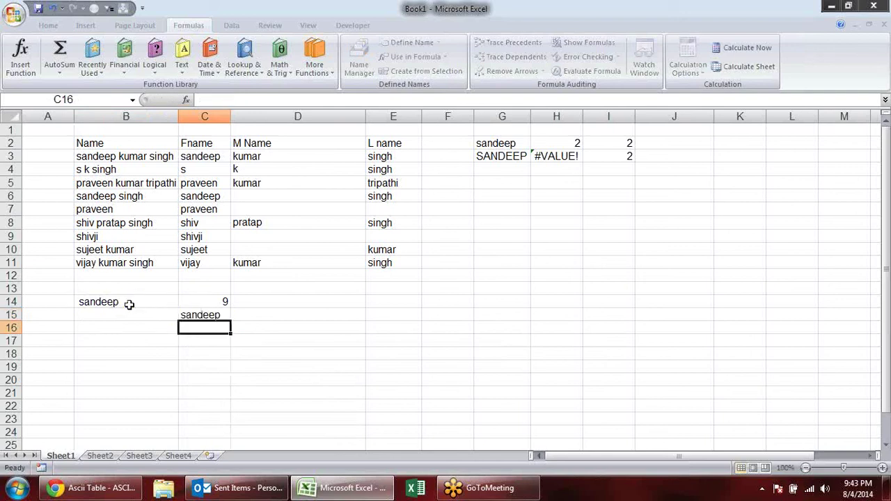
Enter =LEN(C15) in D15 showing 7, then select B13:E18.
key("Up")
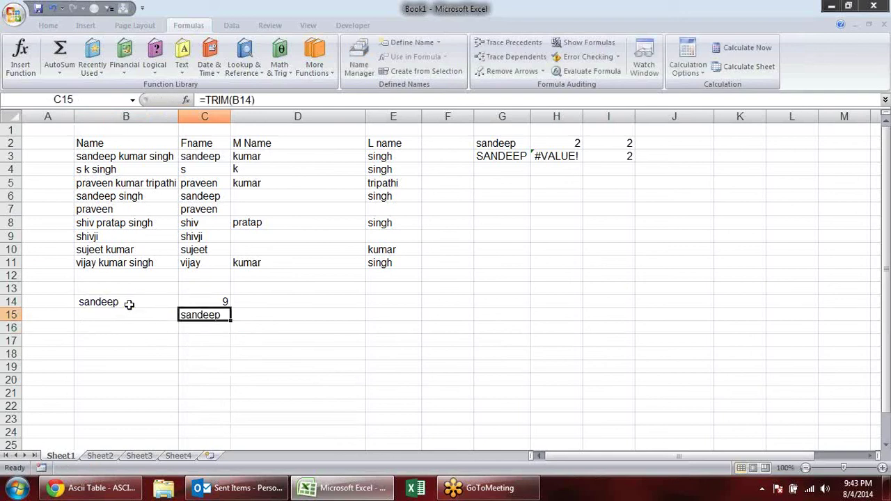
key("Right")
type("=le")
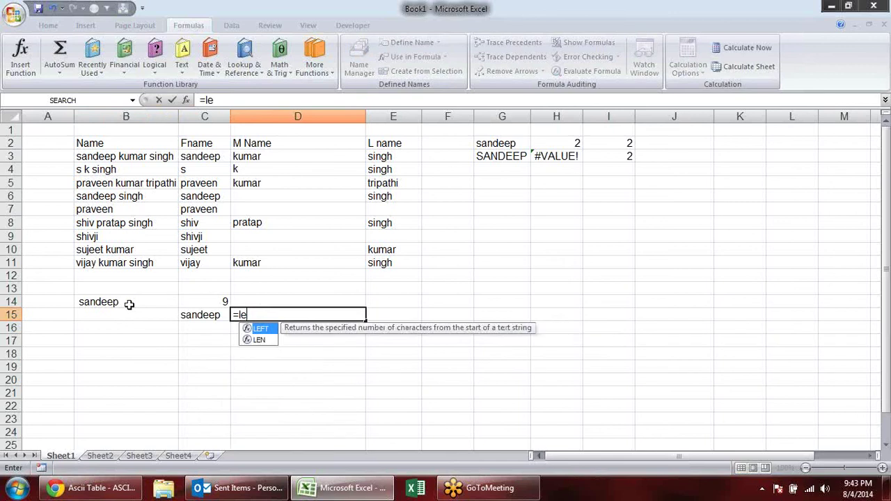
type("n")
key("Tab")
key("Left")
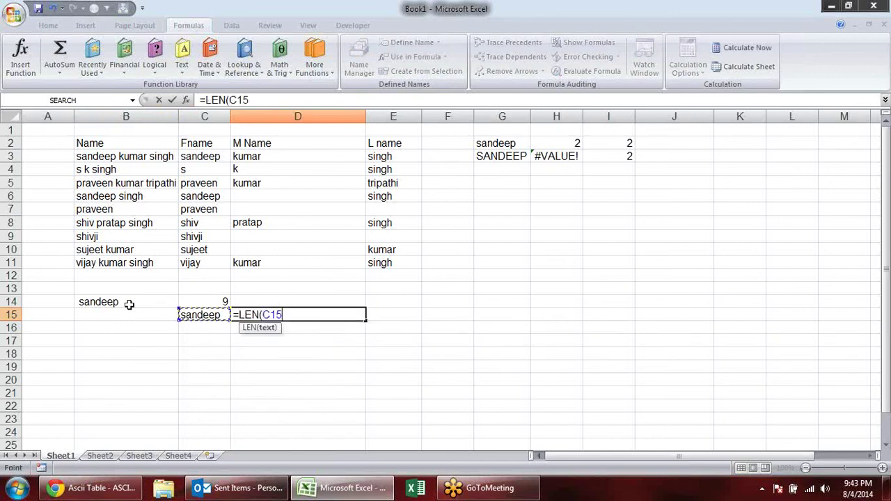
key("Return")
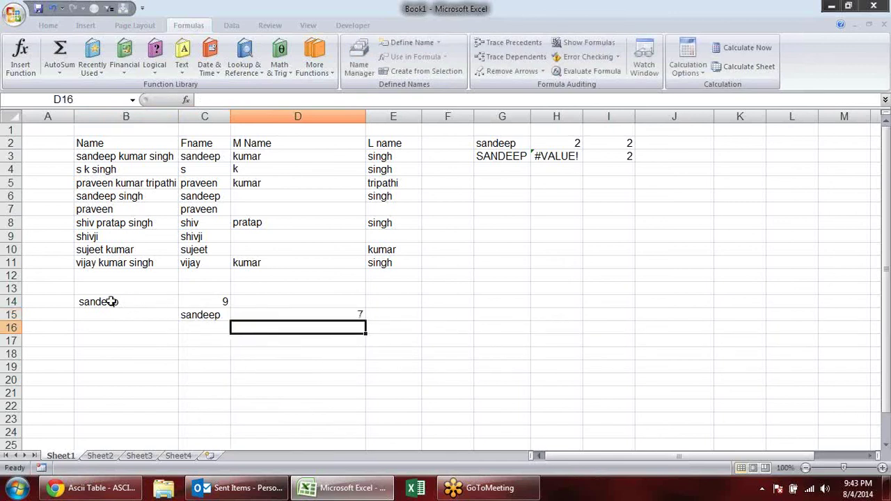
left_click_drag(101, 289, 408, 362)
Clear the demo cells B13:E18 and return to the top of the sheet.
key("Delete")
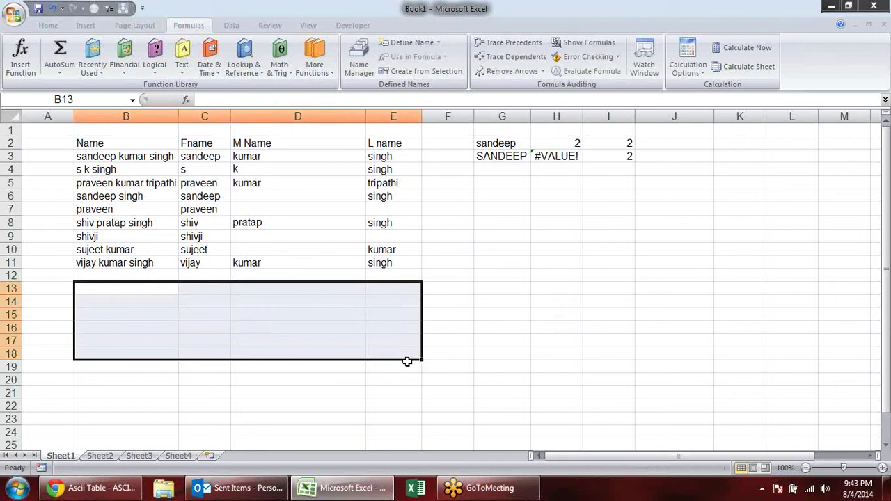
left_click(459, 277)
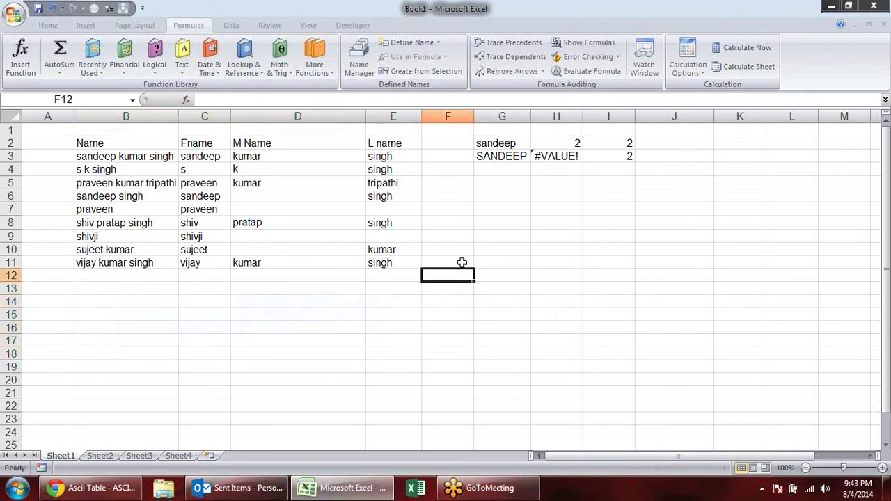
left_click(521, 237)
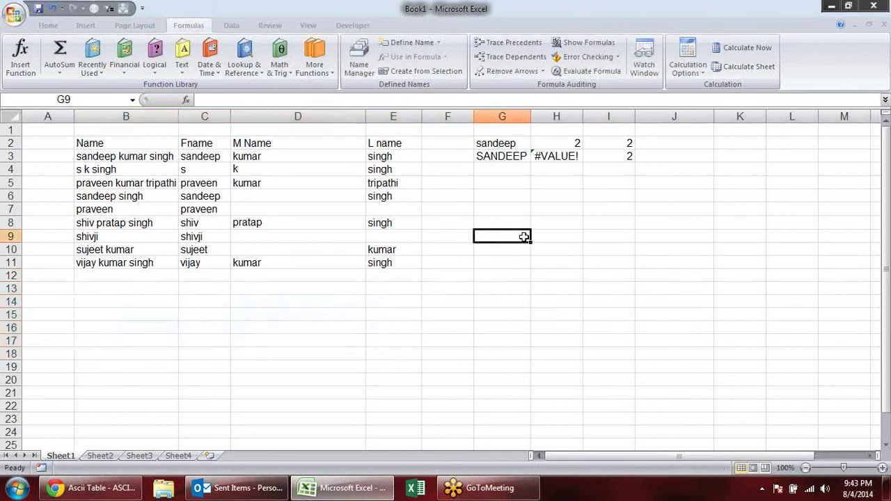
key("Left")
key("Left")
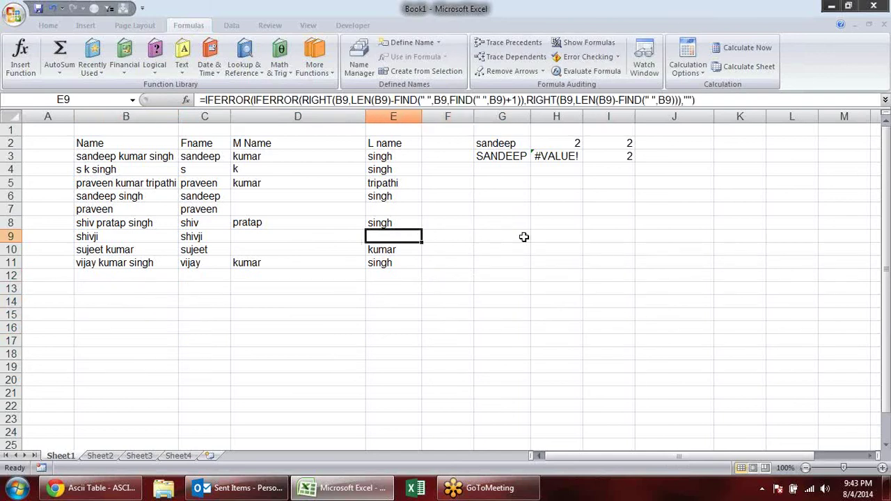
key("Right")
key("ctrl+Down")
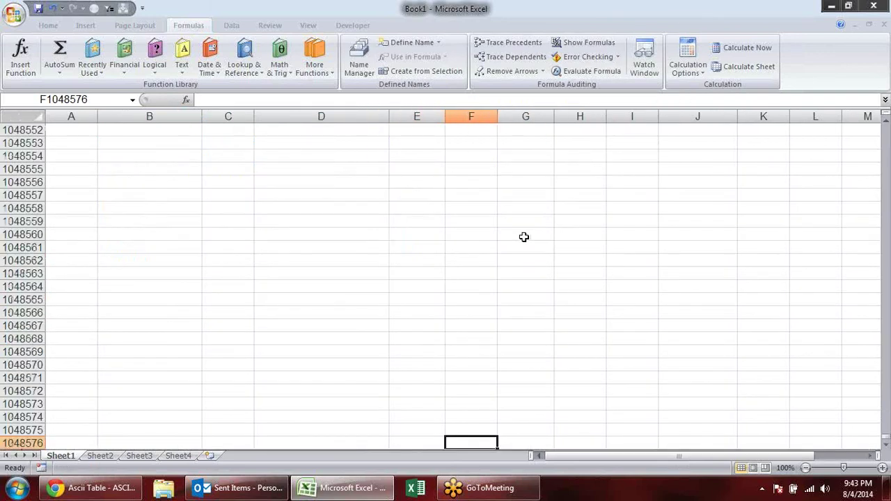
key("Left")
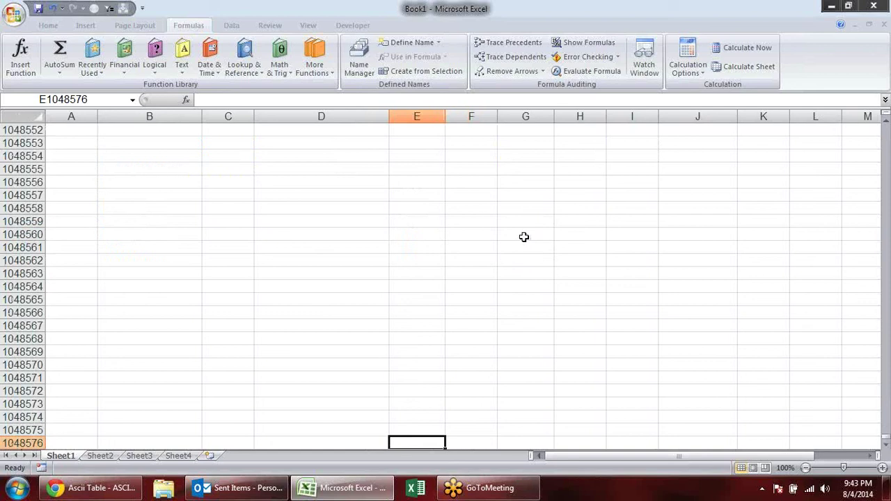
scroll(523, 237, "up", 5)
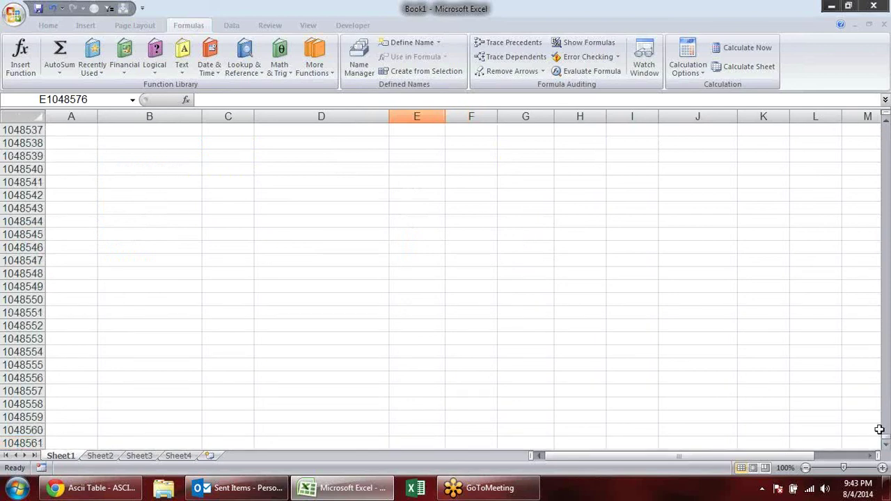
key("ctrl+Home")
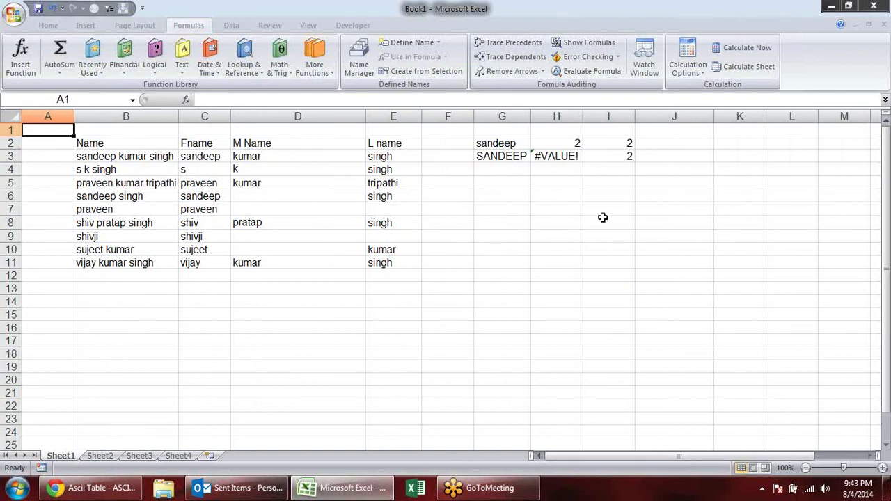
Enter sample values 12, 21, sdf, 415df, 65 and df in G7:G12.
left_click(503, 210)
left_click_drag(503, 210, 499, 336)
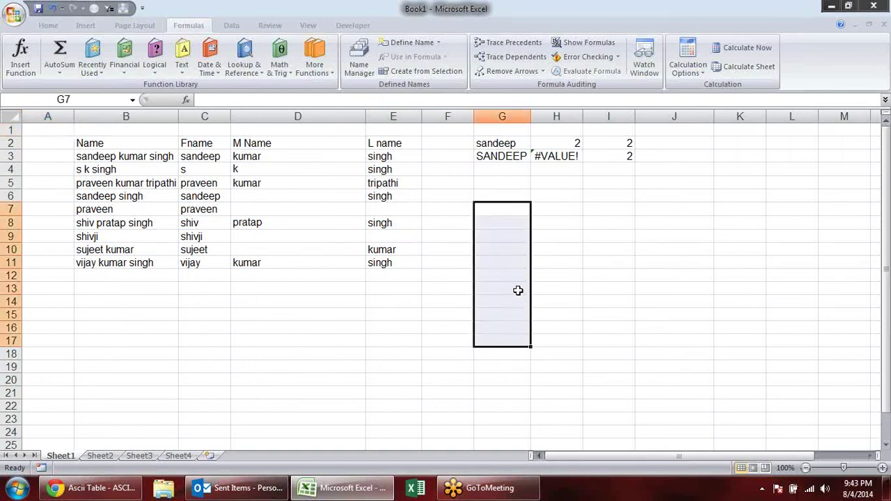
left_click(494, 207)
type("12")
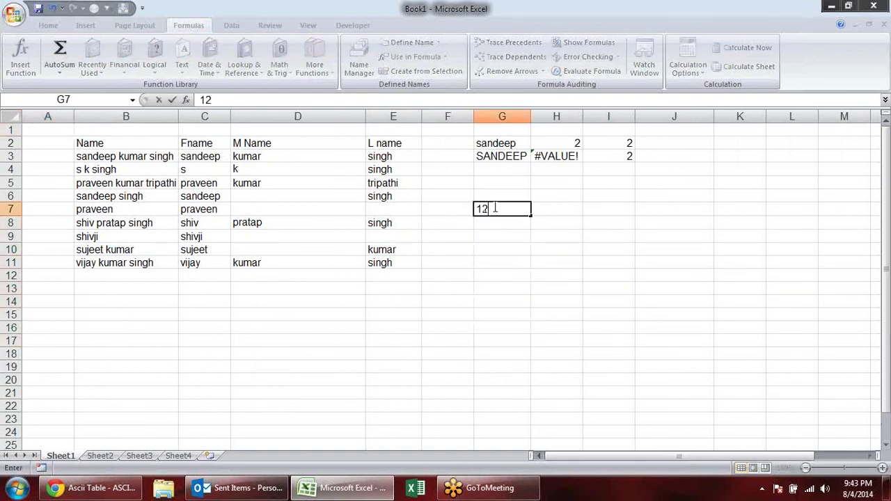
key("Return")
type("21")
key("Return")
type("sdf")
key("Return")
type("415df")
key("Return")
key("Up")
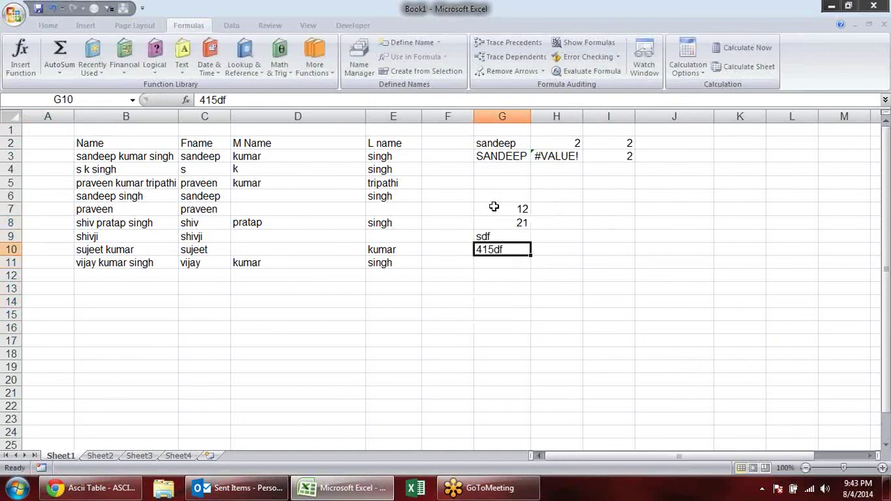
key("Down")
type("65")
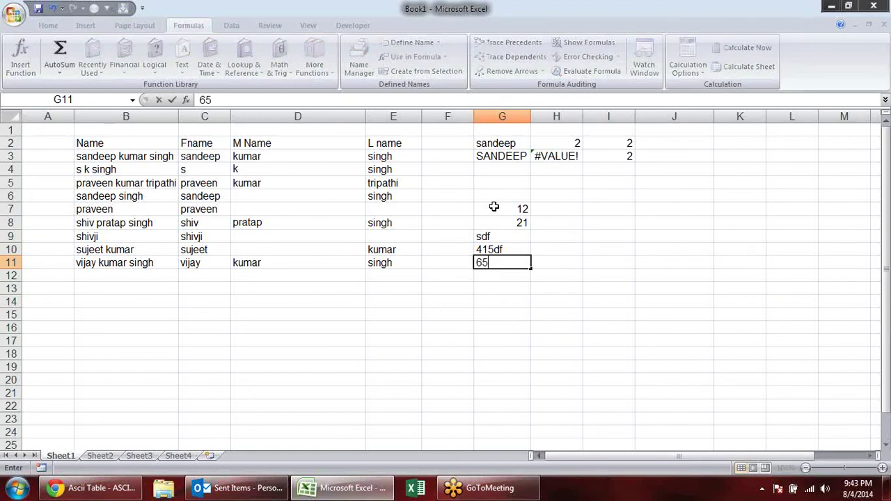
key("Return")
type("df")
key("Return")
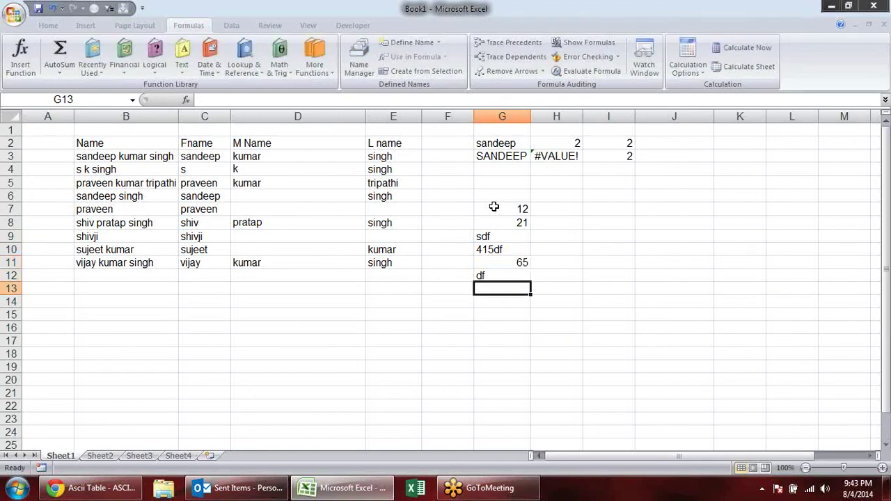
Enter =T(G7) in H7.
left_click(573, 196)
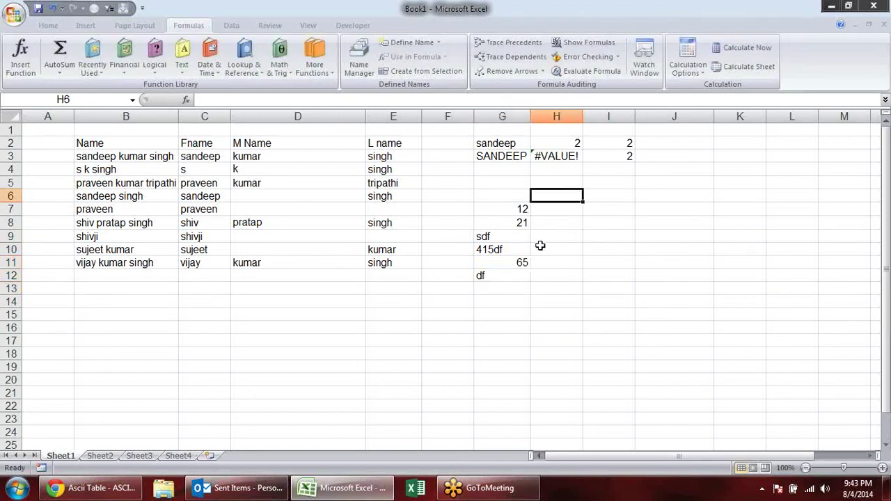
left_click(557, 211)
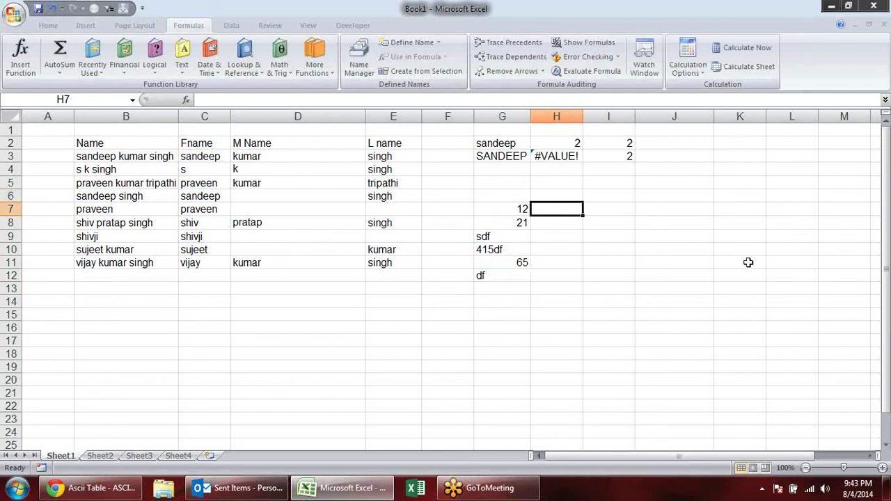
type("t(")
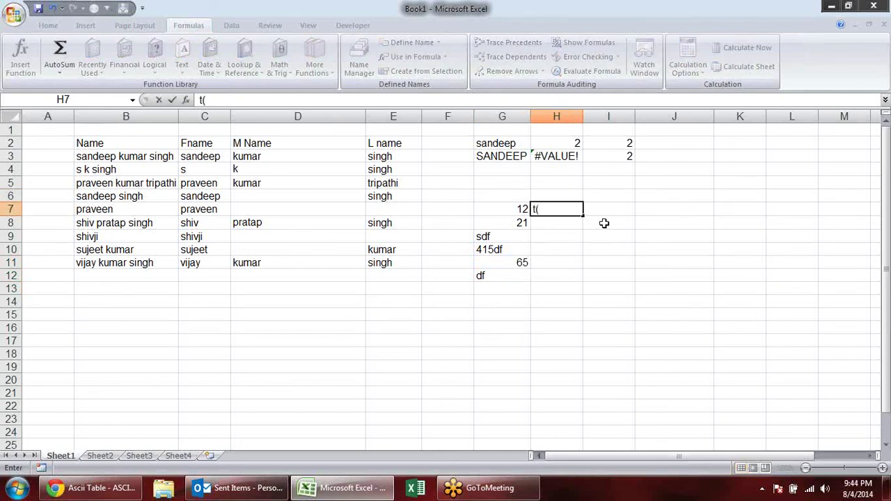
type("=")
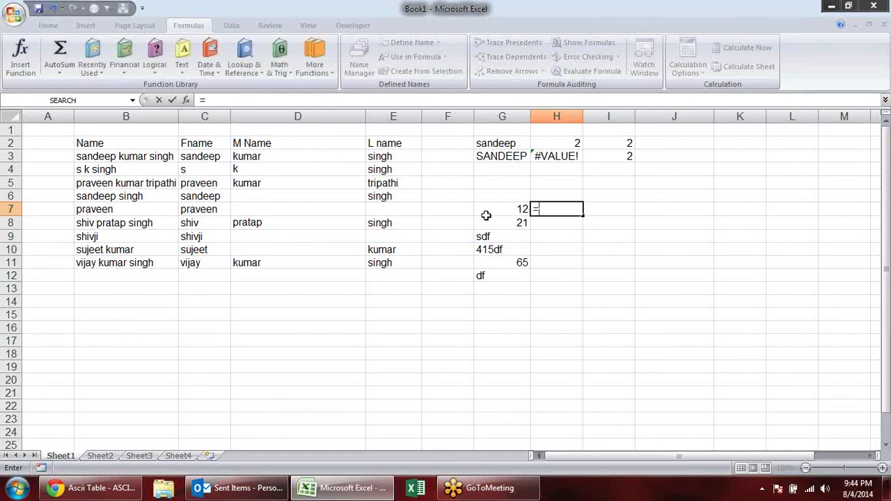
type("t")
key("Tab")
left_click(522, 208)
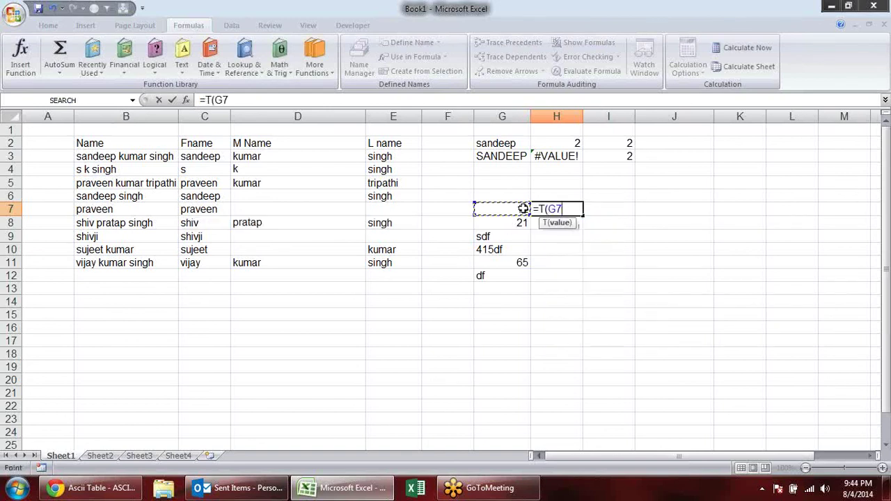
key("Return")
Fill the T formula down to H12 and bold H7:H12.
left_click(577, 208)
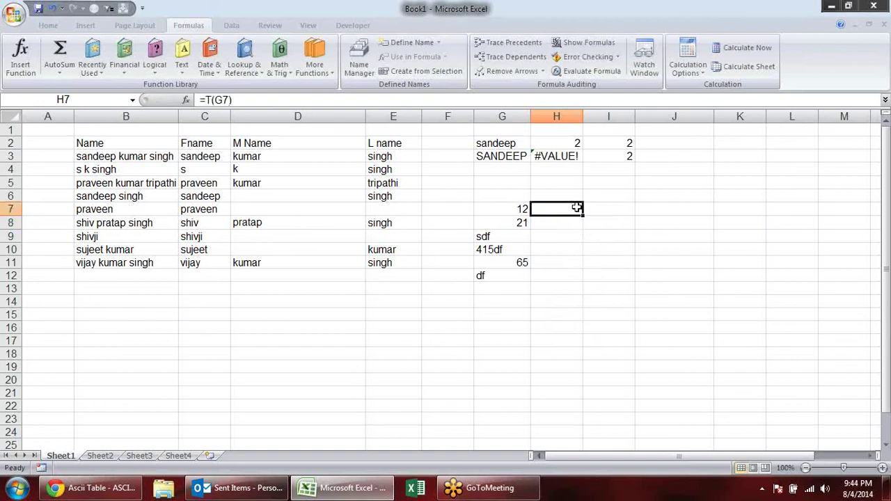
left_click_drag(582, 215, 588, 278)
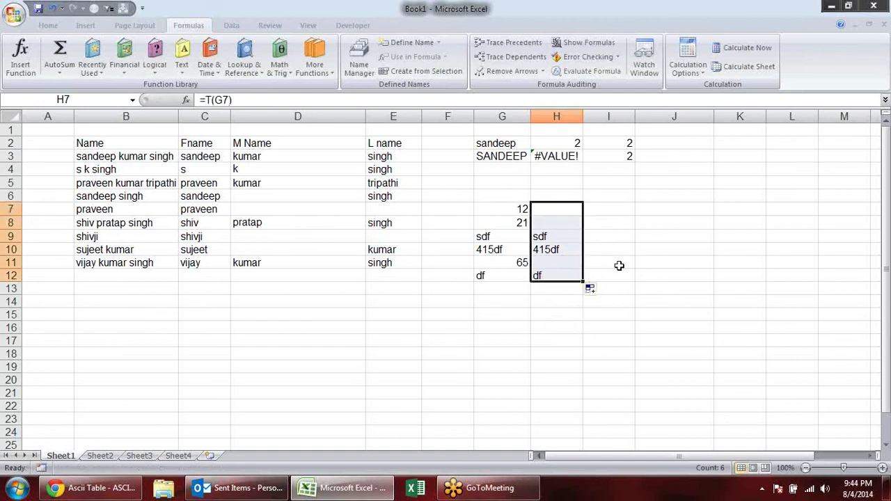
left_click(580, 212)
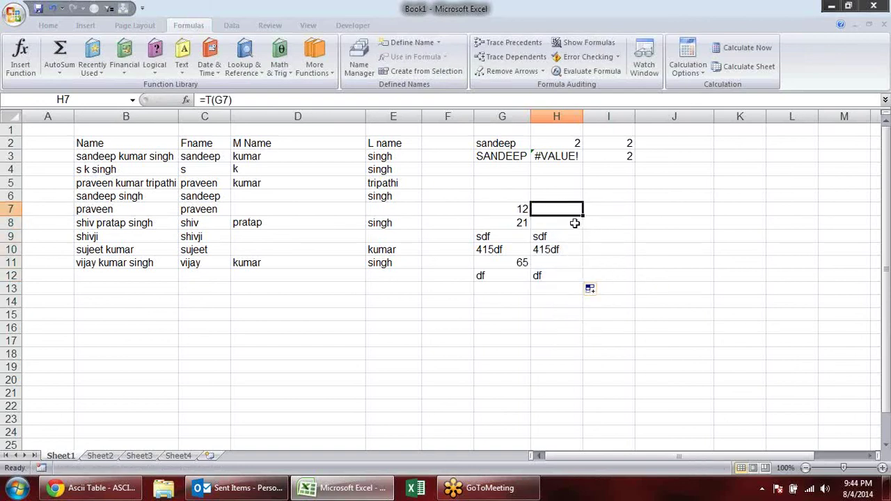
left_click(576, 223)
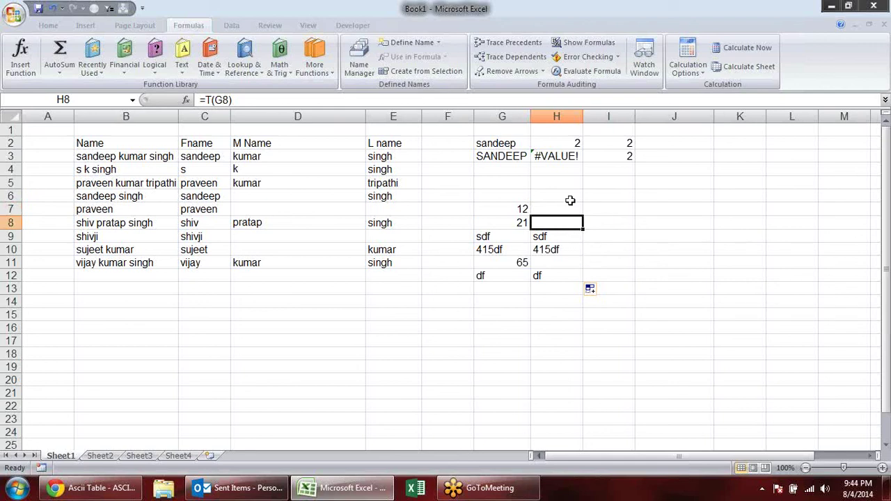
left_click(571, 204)
left_click_drag(571, 209, 573, 279)
key("ctrl+b")
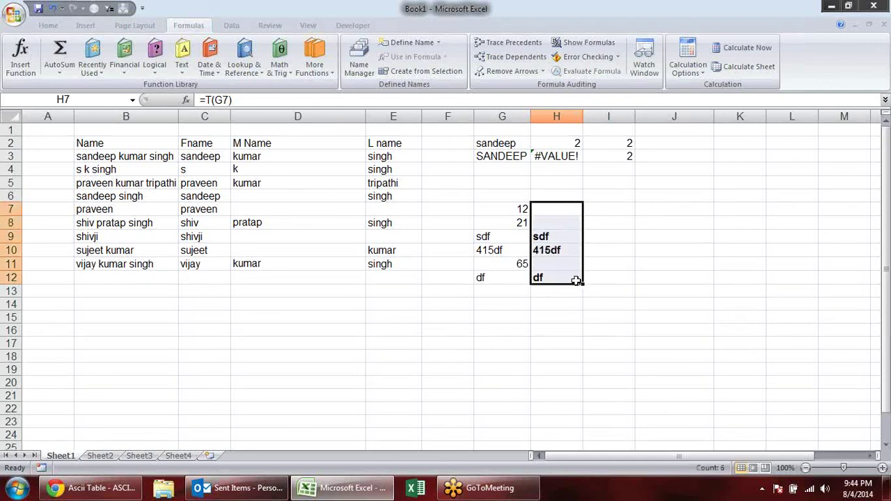
left_click(616, 207)
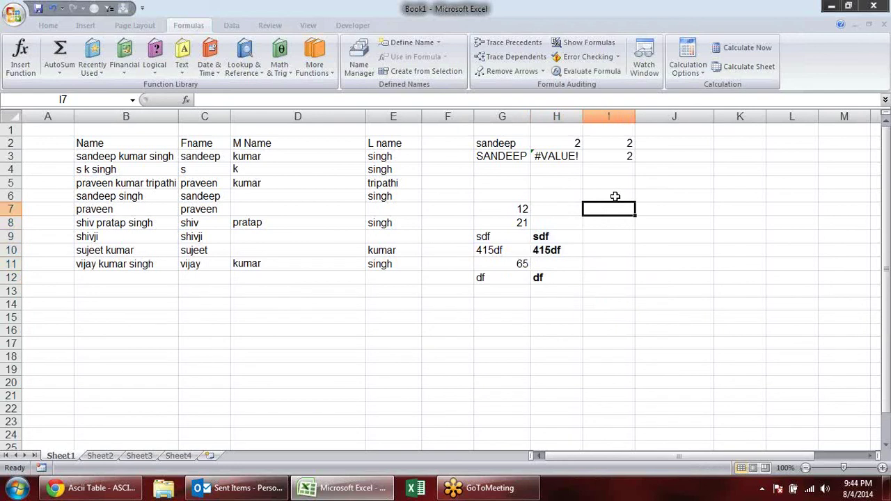
Enter =N(G7) in I7 and fill it down to I12.
type("=N(")
left_click(496, 209)
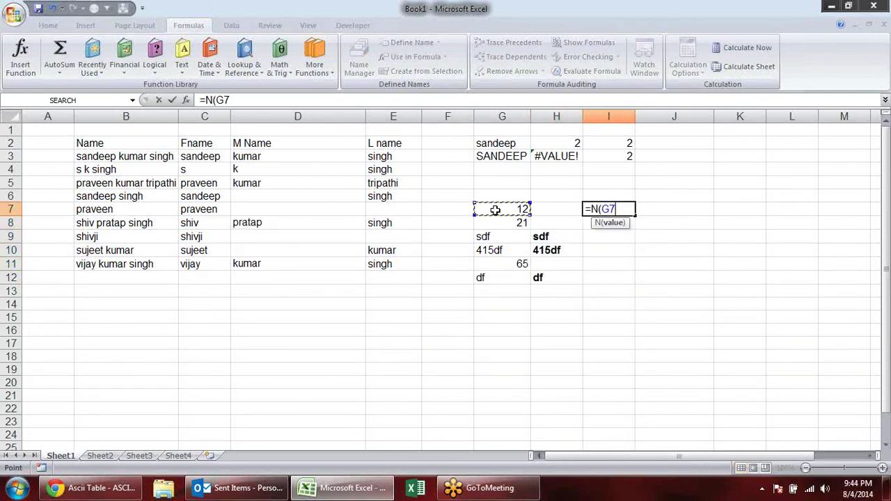
key("Return")
left_click(612, 204)
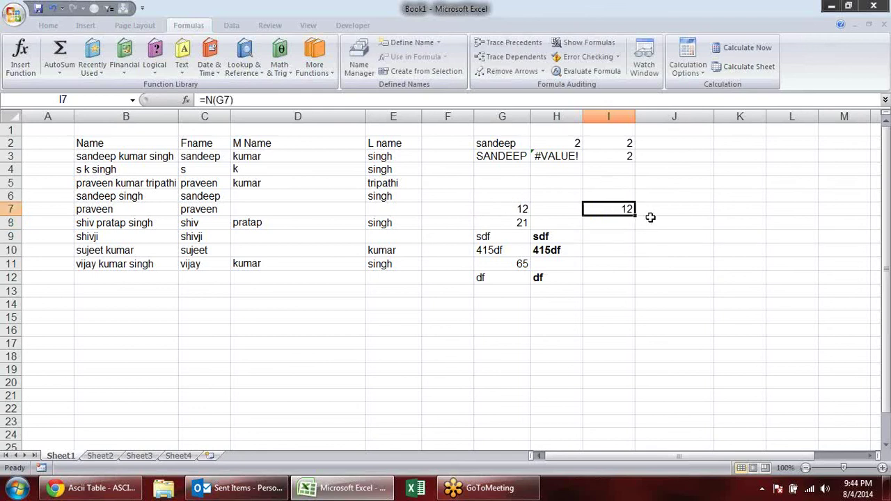
left_click_drag(636, 215, 639, 288)
left_click(626, 237)
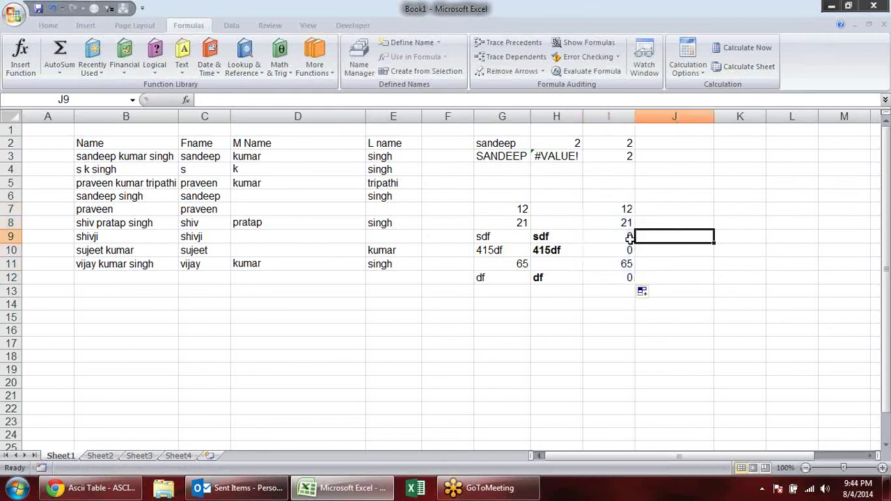
Change I7 to =IF(N(G7)=0,"",N(G7)), fill it to I12, and bold H7:I12.
double_click(612, 209)
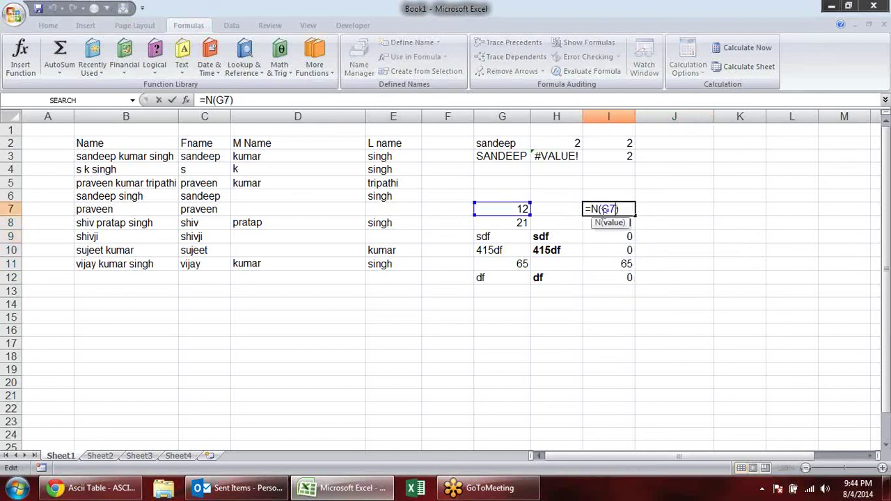
type("IF(N(G7)")
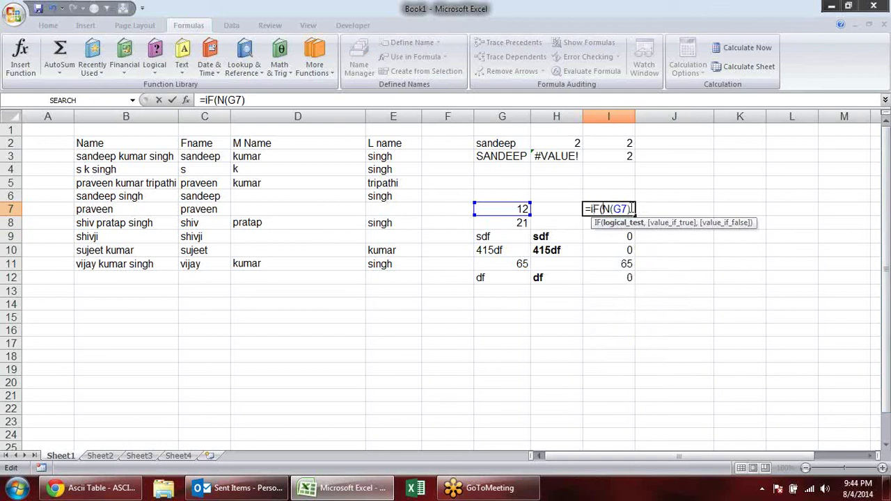
type("=0,\"")
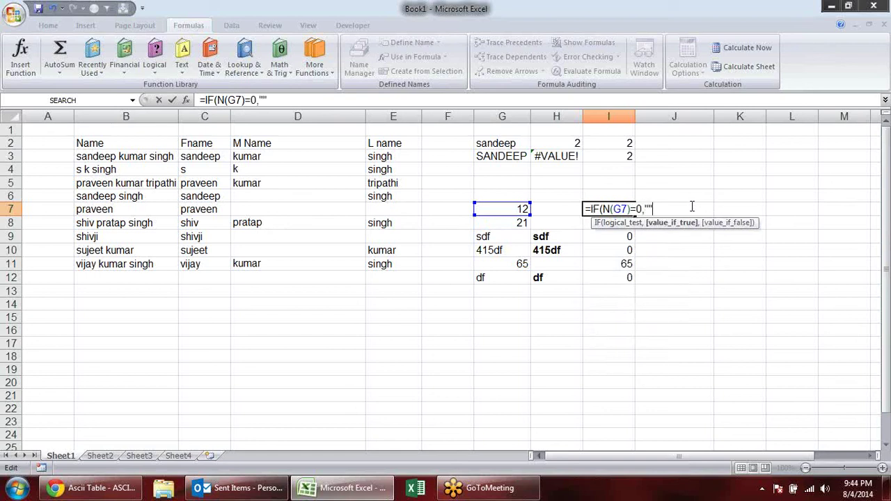
type("\",")
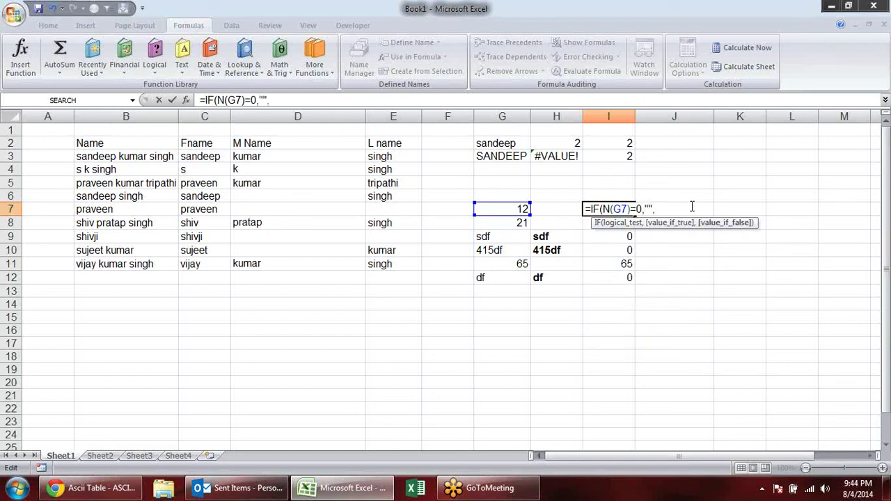
type("N")
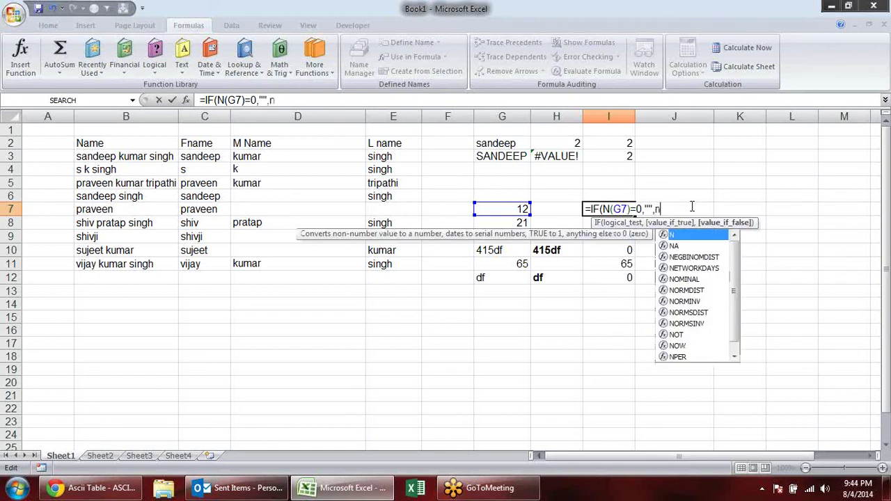
type("(")
left_click(516, 209)
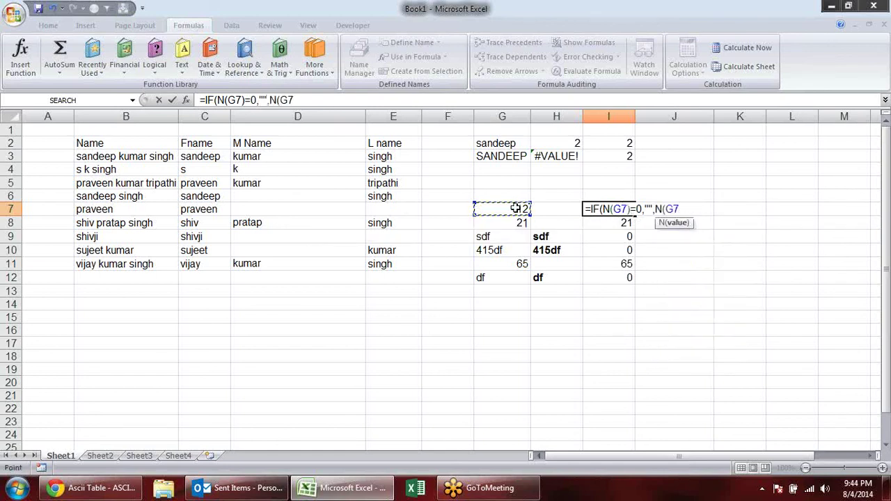
type(")")
key("Return")
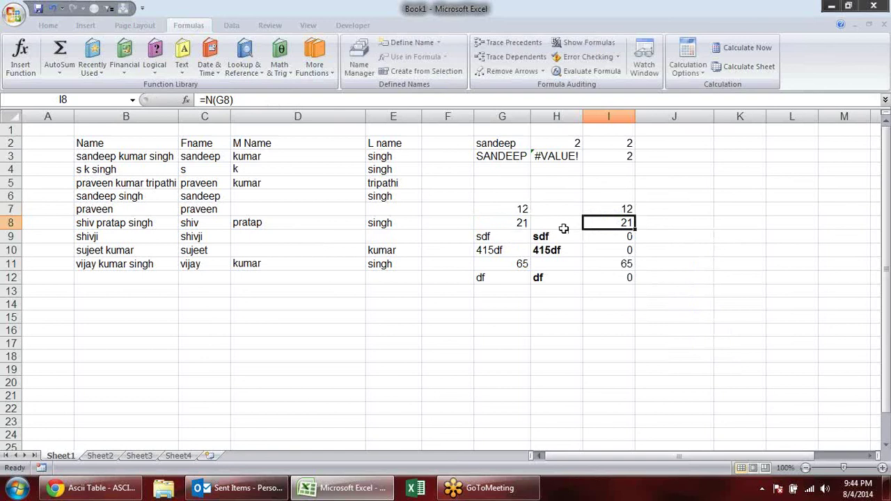
left_click(612, 203)
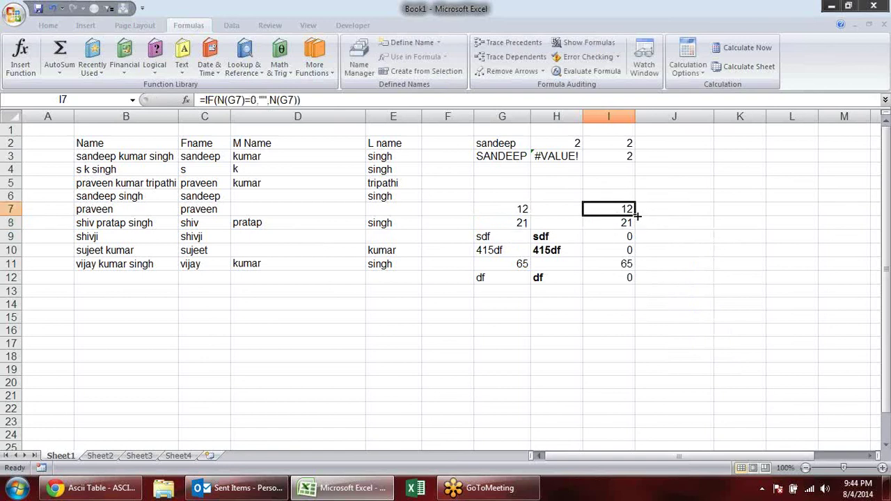
left_click_drag(637, 216, 627, 282)
left_click(716, 263)
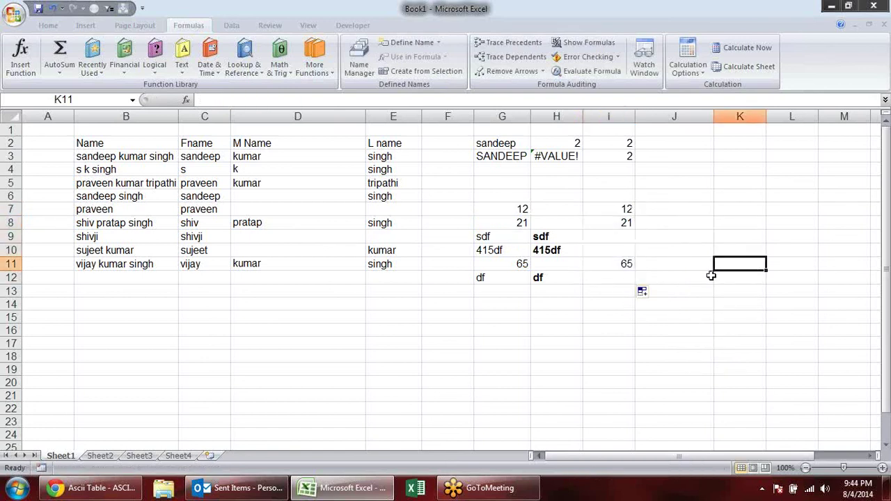
mouse_move(562, 213)
left_mouse_down()
mouse_move(619, 268)
mouse_move(616, 279)
left_mouse_up()
key("ctrl+b")
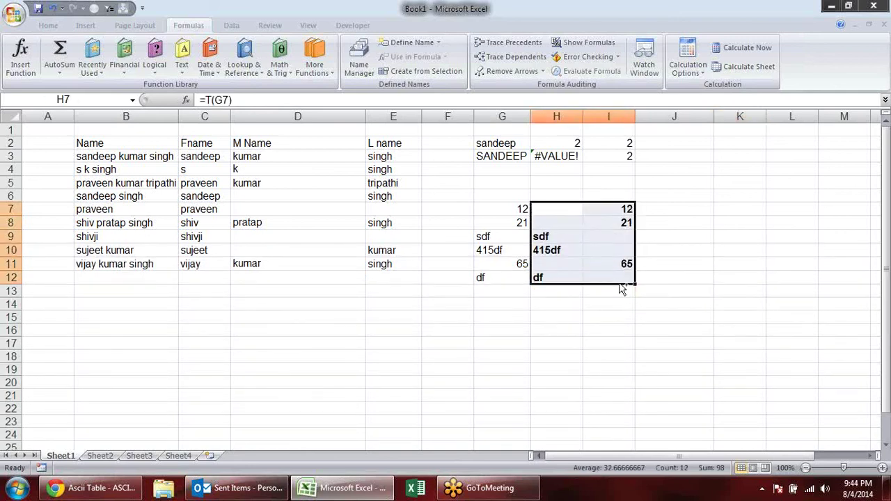
Browse the Text functions list, then enter '002345 in D15 so its leading zeros stay.
left_click(621, 342)
left_click(354, 313)
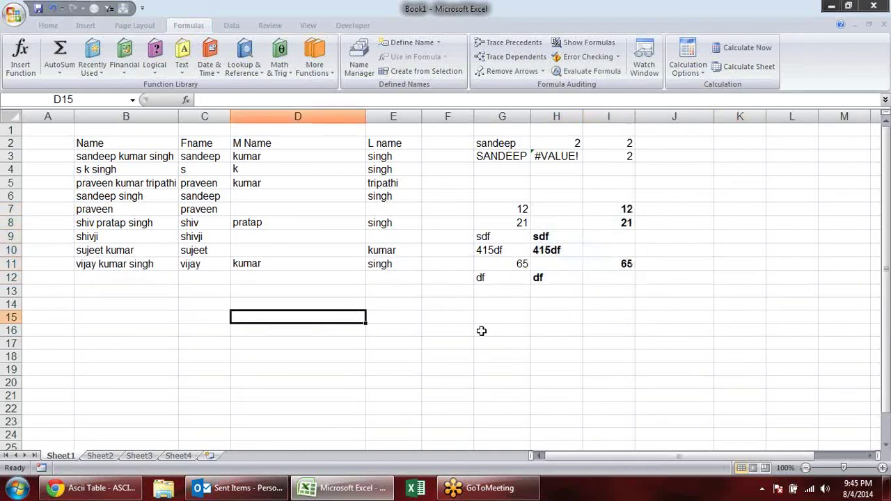
left_click(179, 54)
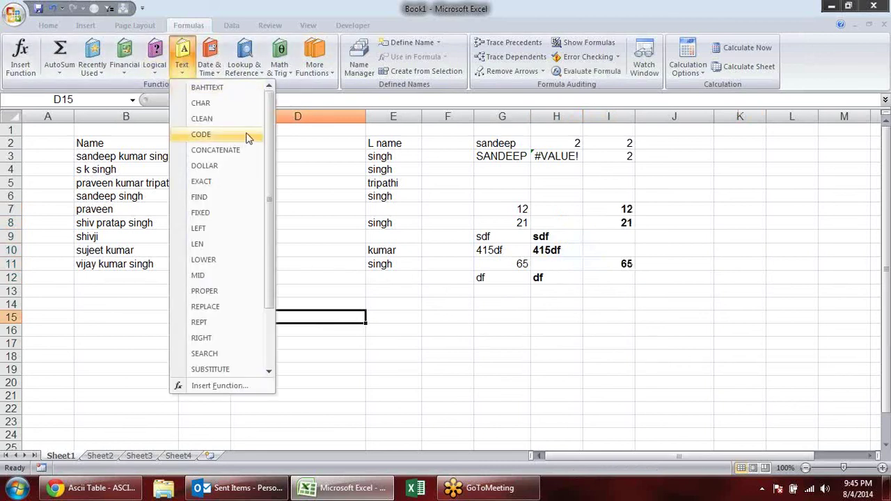
left_click_drag(272, 131, 275, 192)
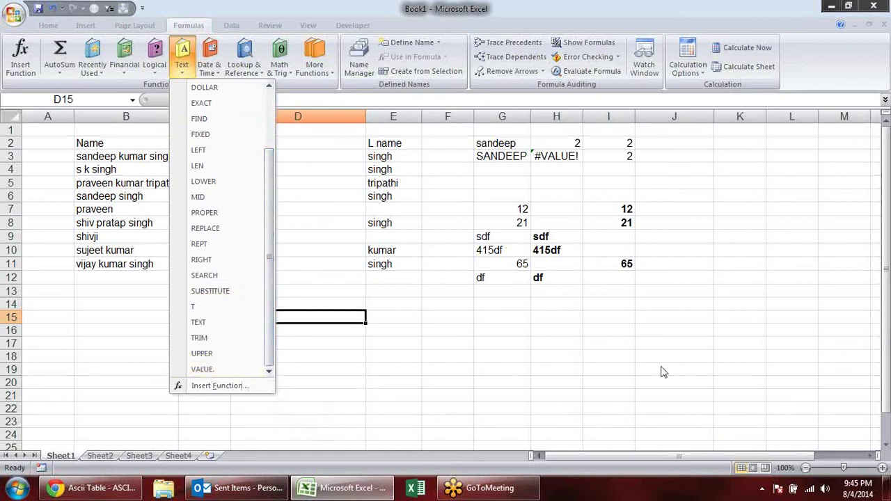
left_click(696, 398)
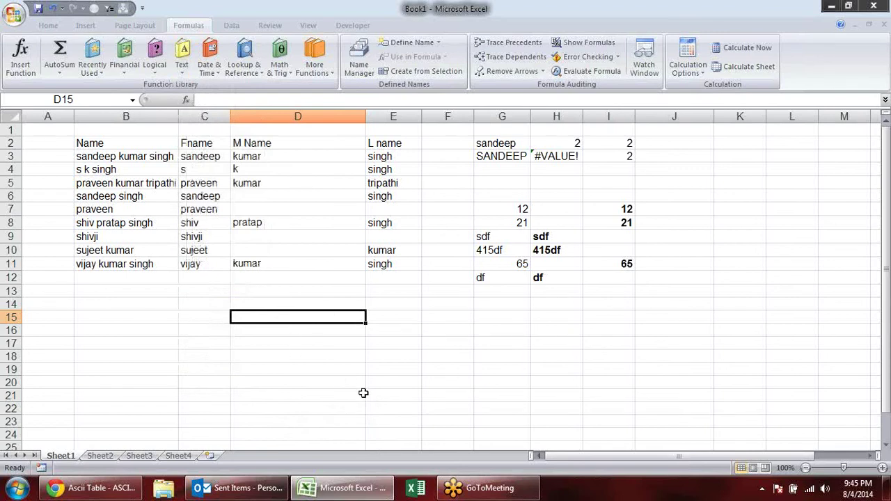
type("'002345")
key("Return")
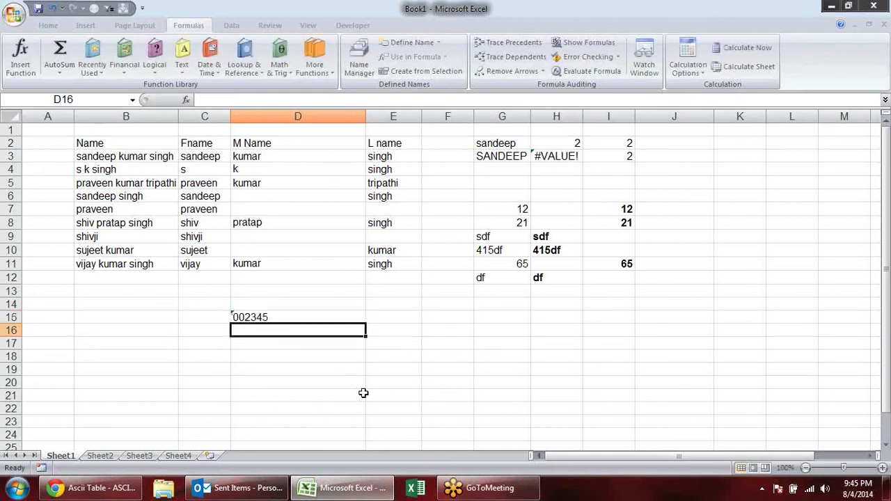
Enter =VALUE(D15) in D16 to get 2345, check the formula, and select the test values.
type("=v")
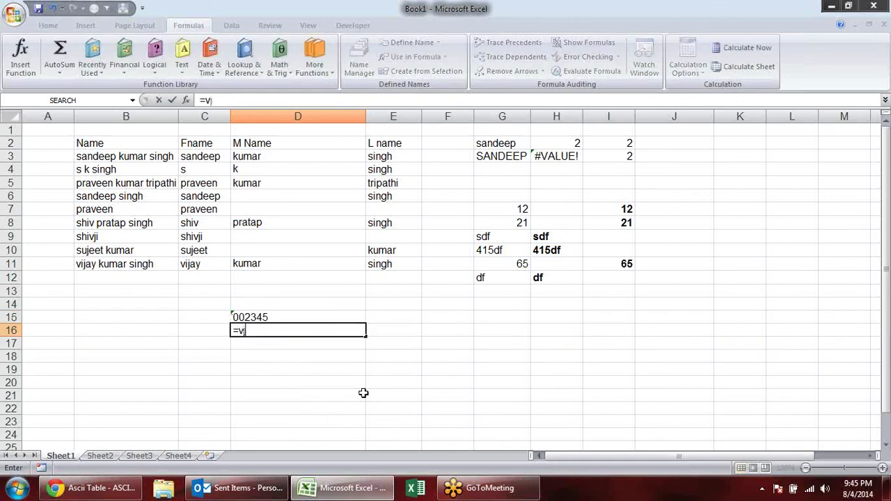
type("a")
key("Tab")
type("d15")
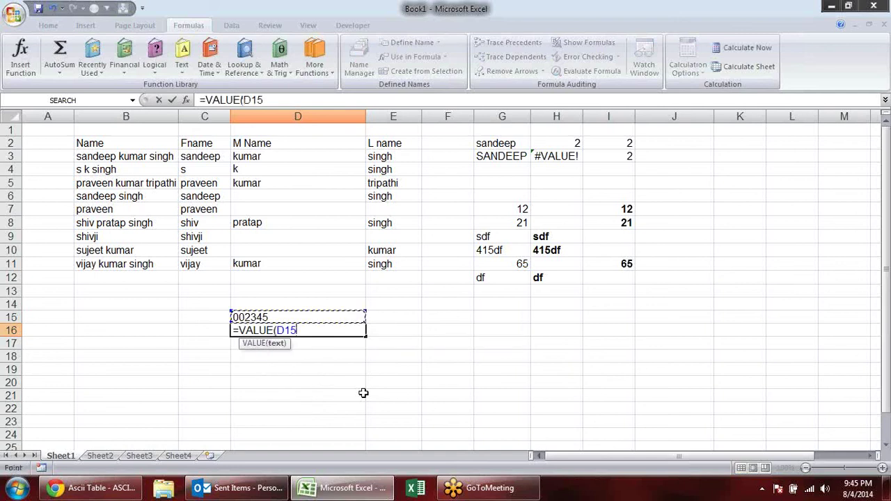
key("Return")
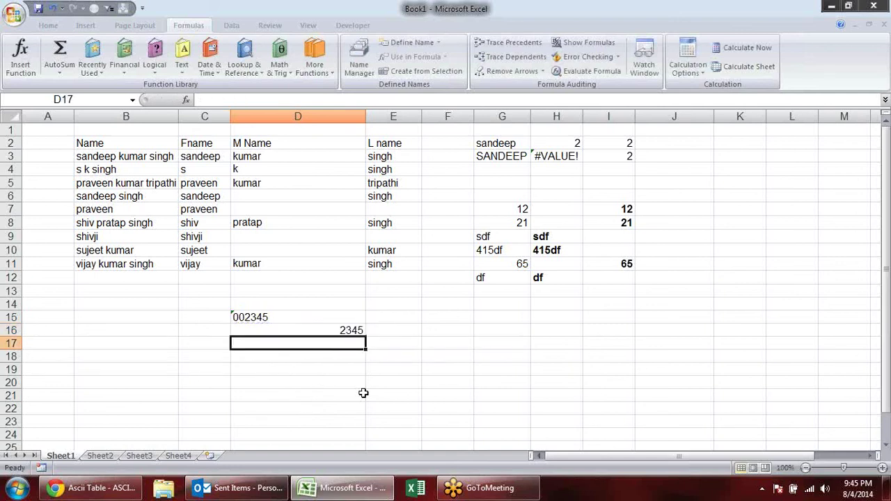
key("Up")
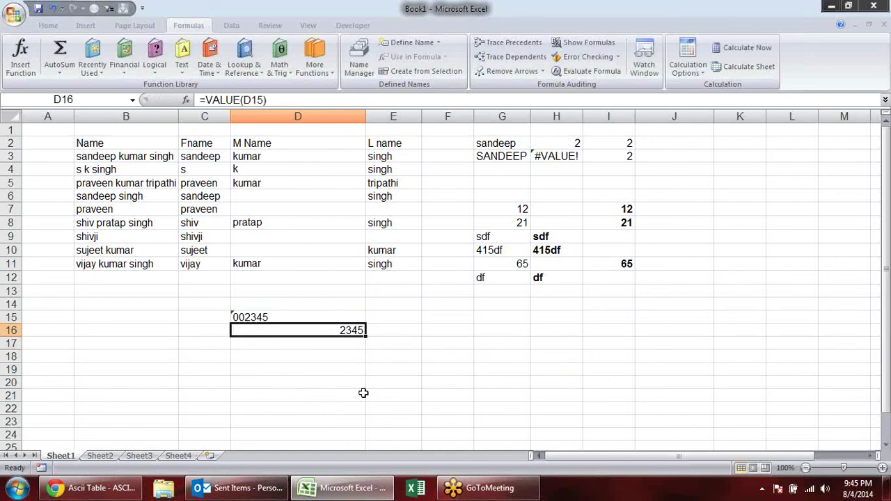
key("F2")
key("Return")
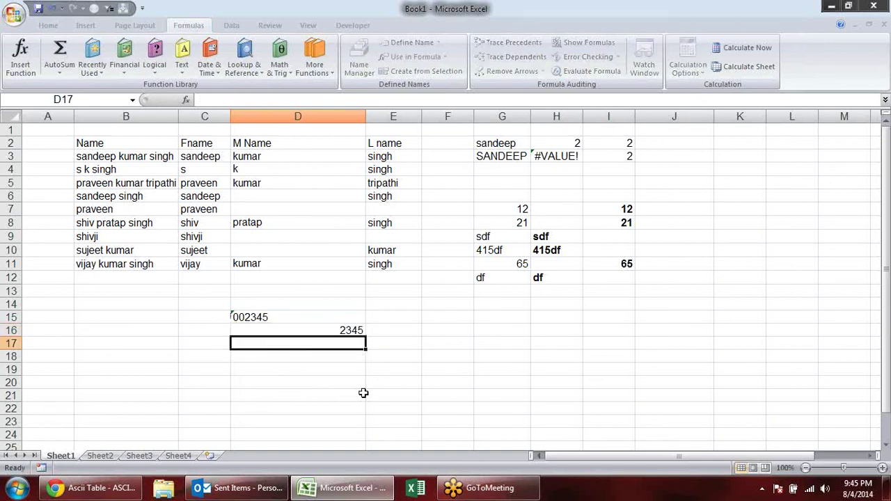
left_click_drag(187, 301, 490, 402)
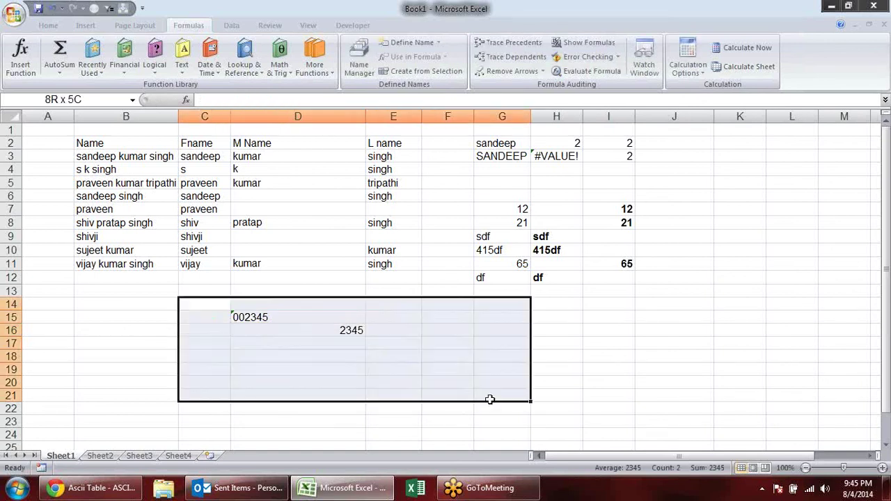
Delete the test values and then all remaining data on the sheet.
key("Delete")
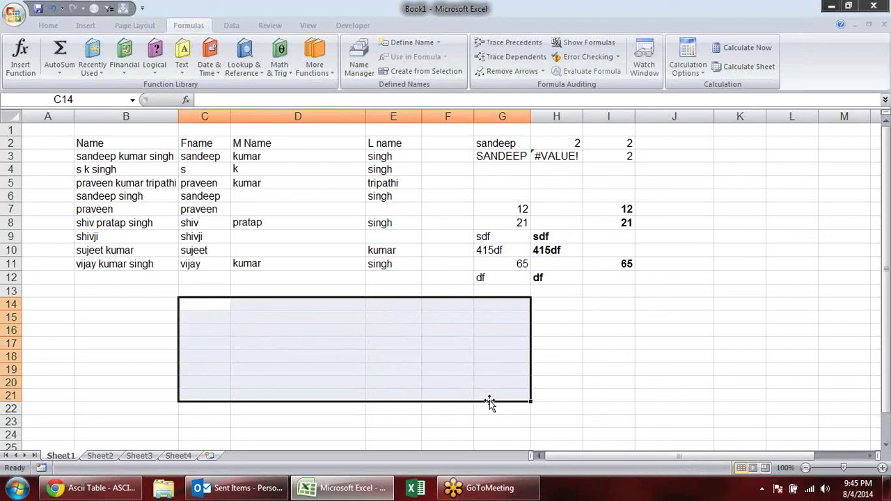
left_click_drag(731, 372, 42, 129)
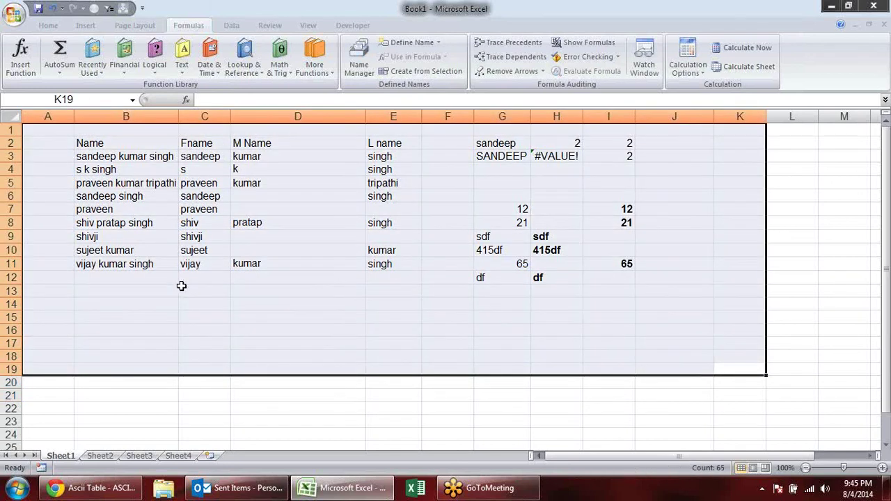
key("Delete")
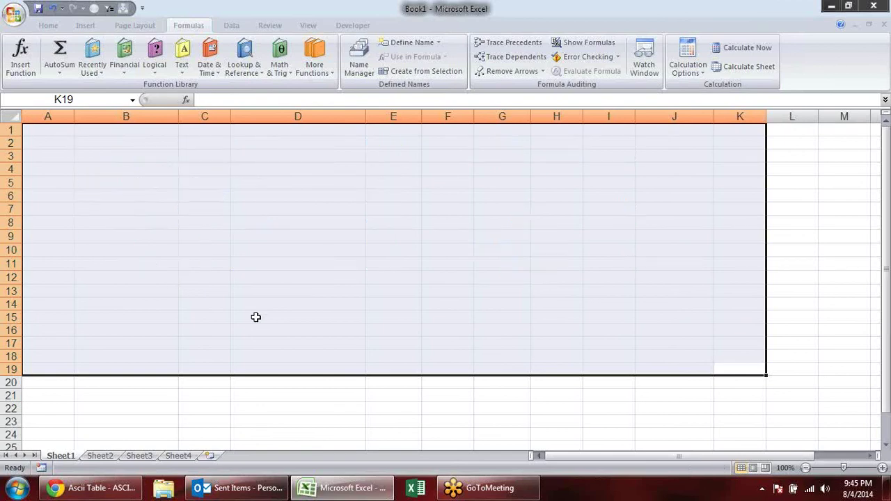
left_click(295, 381)
Close the workbook without saving and exit Excel.
left_click(872, 7)
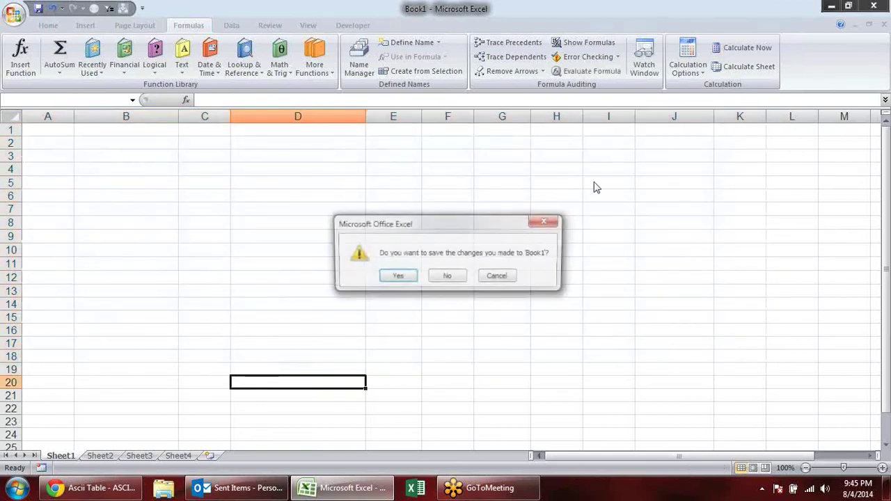
left_click(449, 276)
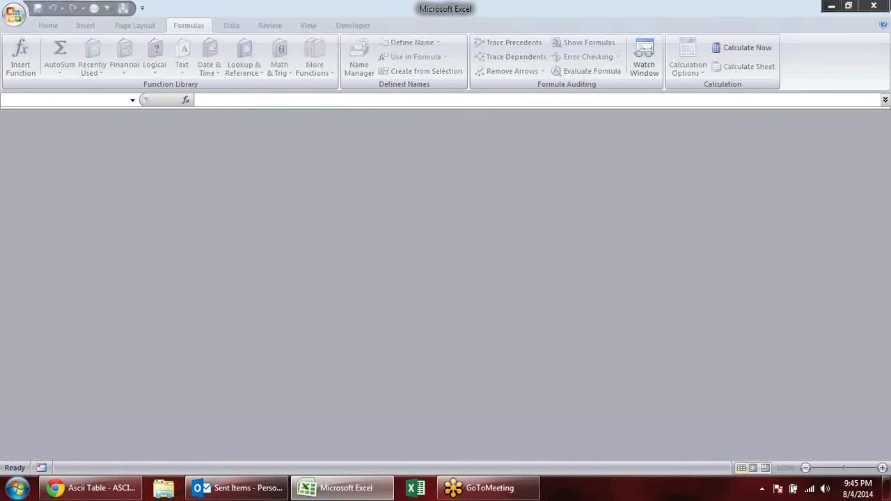
left_click(874, 5)
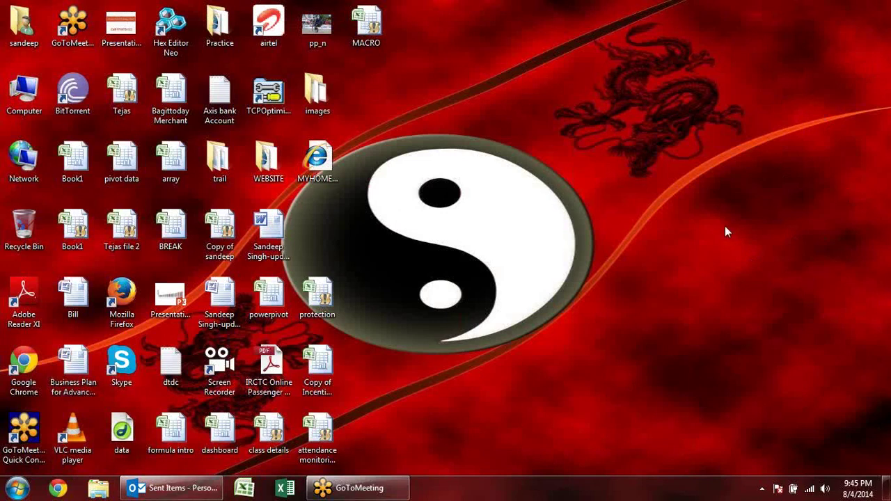
Relaunch Excel from the class details workbook on the desktop.
double_click(269, 435)
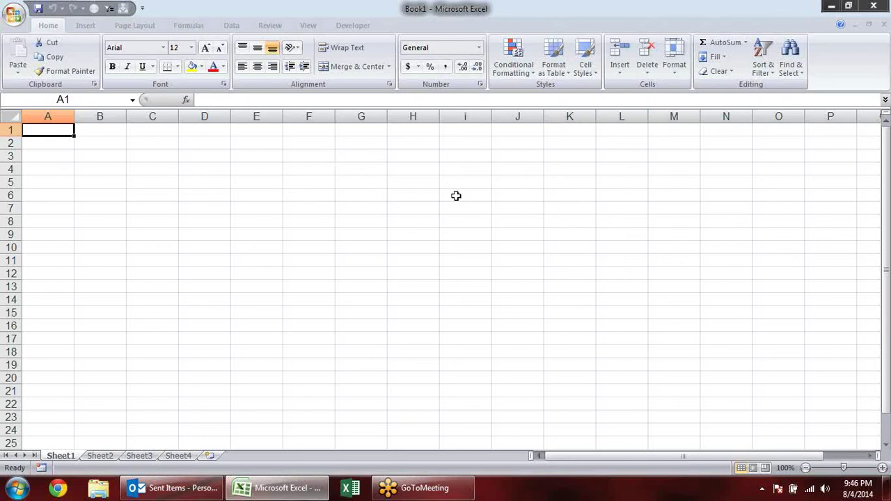
left_click(420, 194)
left_click(223, 171)
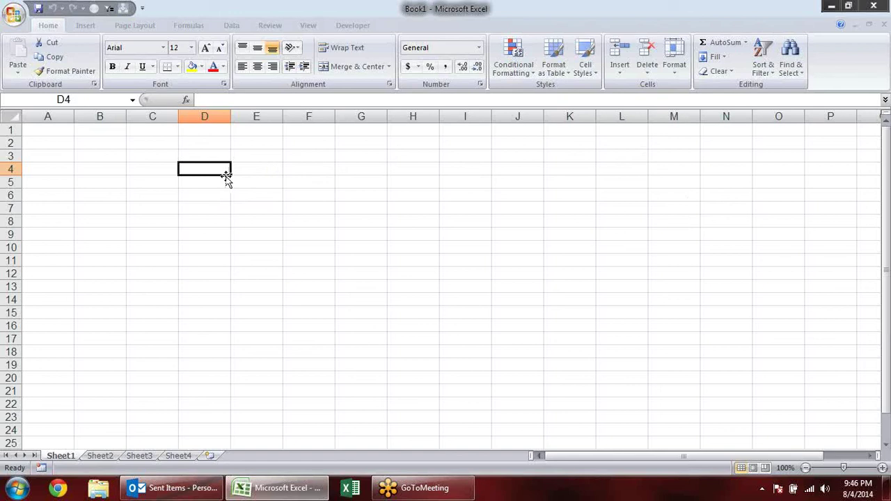
left_click_drag(226, 175, 227, 175)
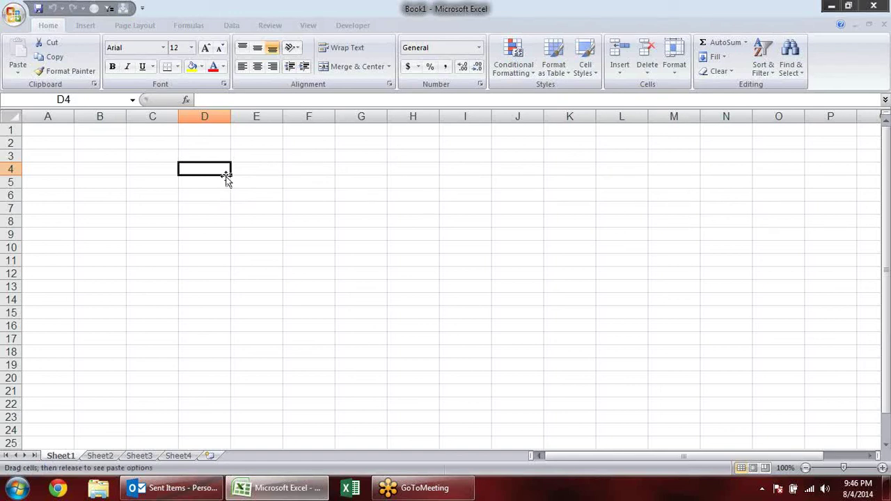
left_click_drag(226, 176, 227, 176)
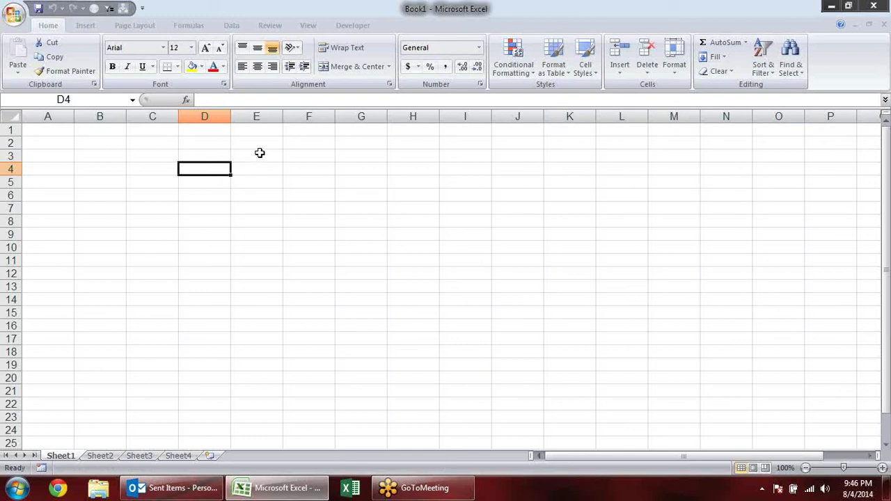
left_click(259, 152)
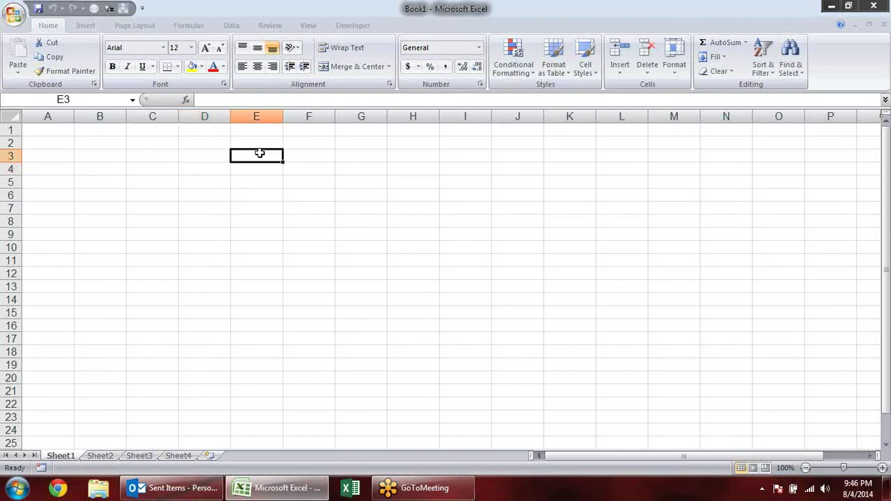
double_click(199, 156)
left_click(285, 153)
left_click(229, 153)
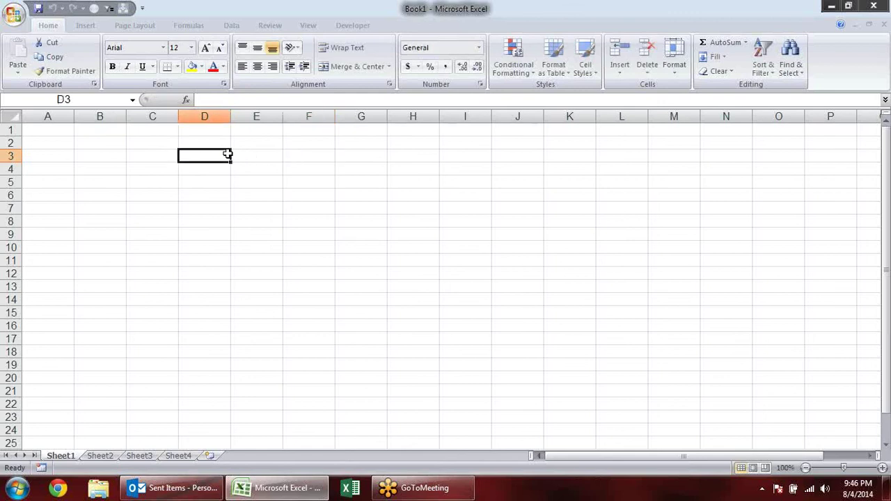
left_click(208, 141)
double_click(207, 141)
left_click(258, 155)
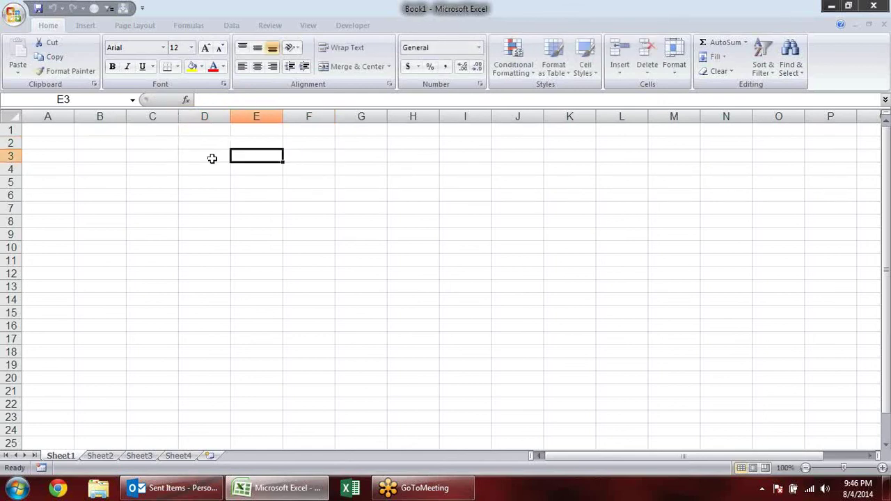
left_click(211, 159)
left_click(195, 132)
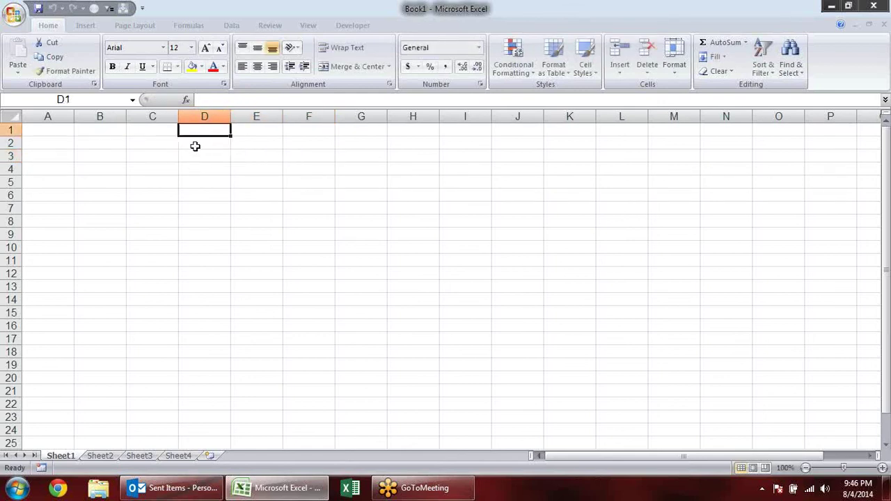
double_click(197, 146)
left_click(284, 167)
double_click(199, 157)
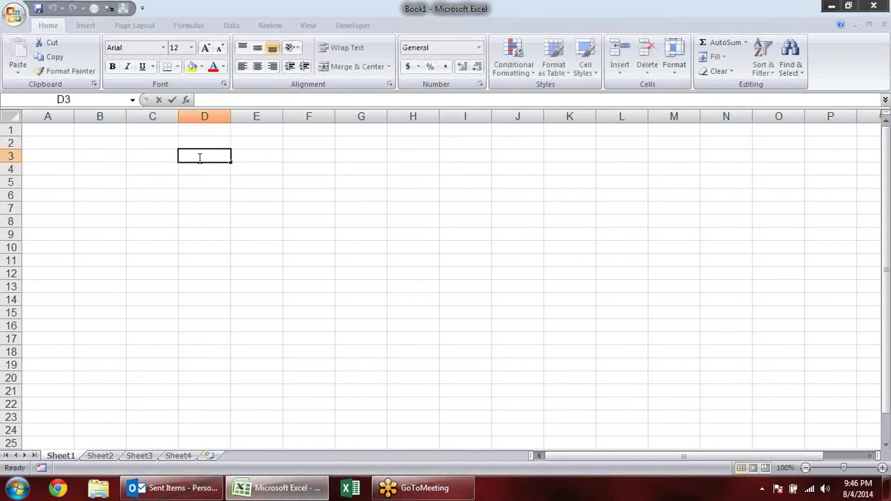
left_click(260, 156)
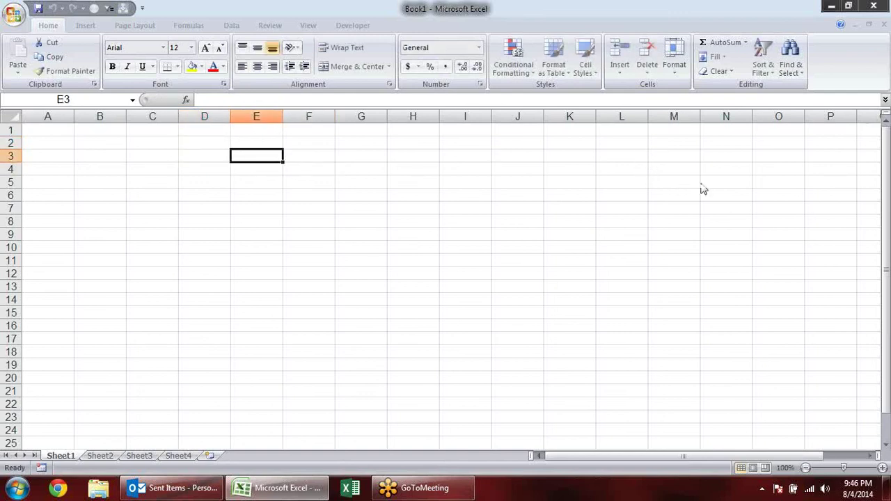